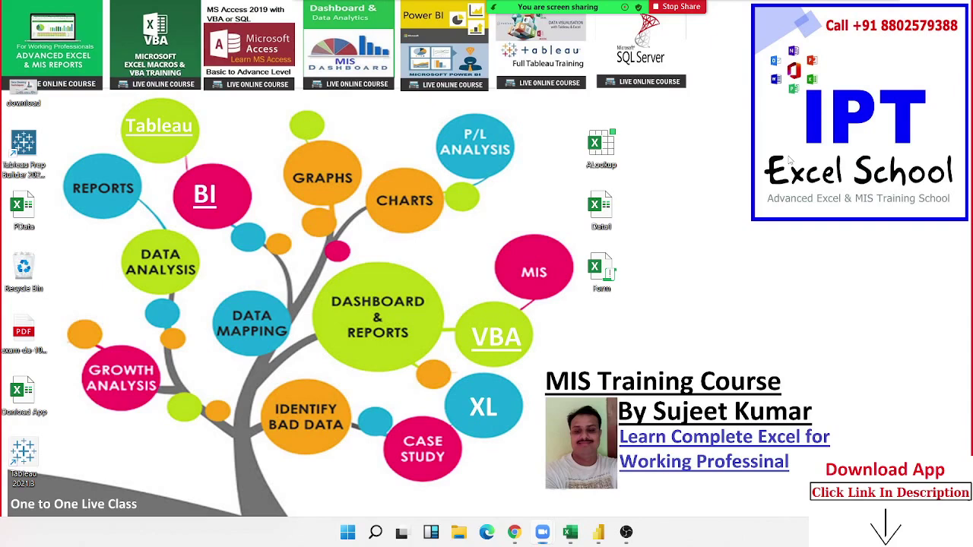
# Step: Launch Excel from the Start menu by searching for 'excel'
pyautogui.press('super')
pyautogui.write('excel')
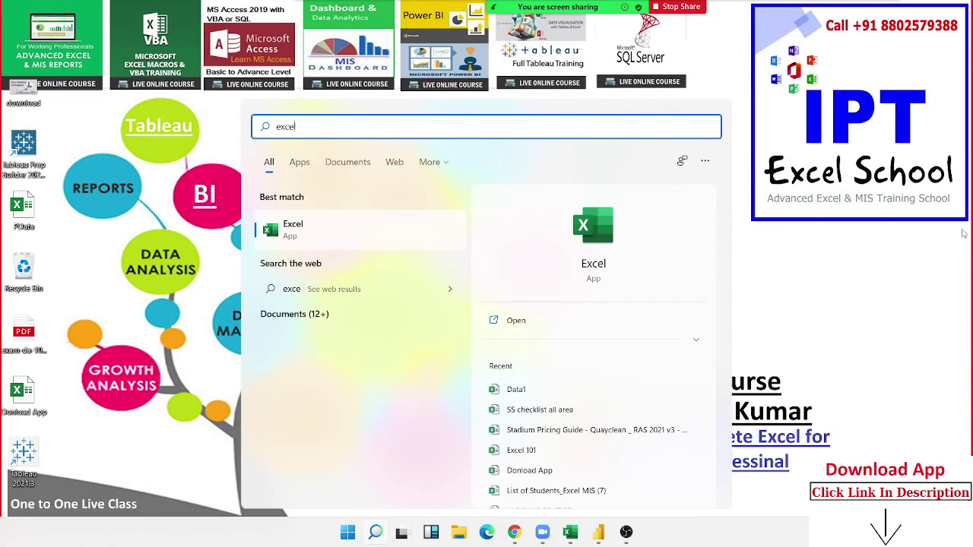
pyautogui.click(593, 228)
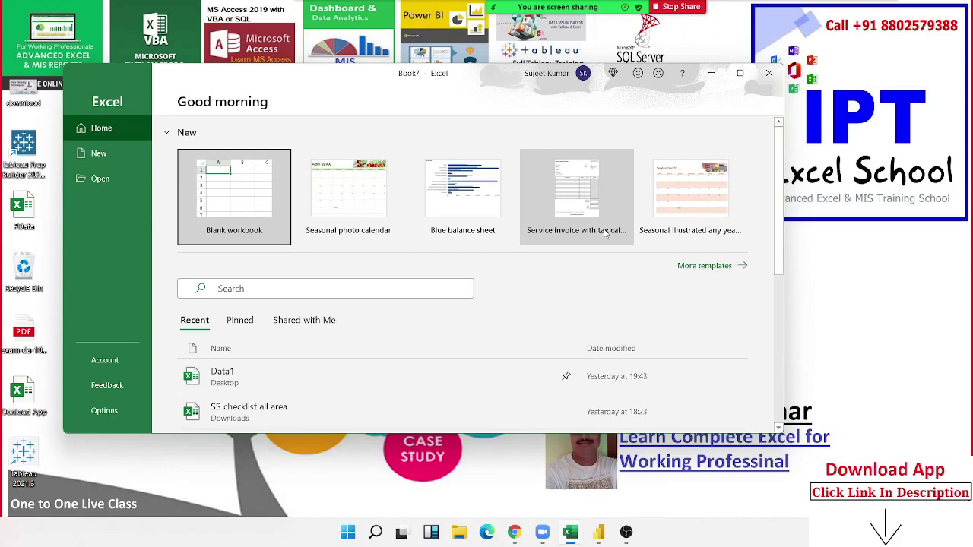
# Step: Create a new blank workbook, maximize its window and show the Developer tools
pyautogui.click(254, 189)
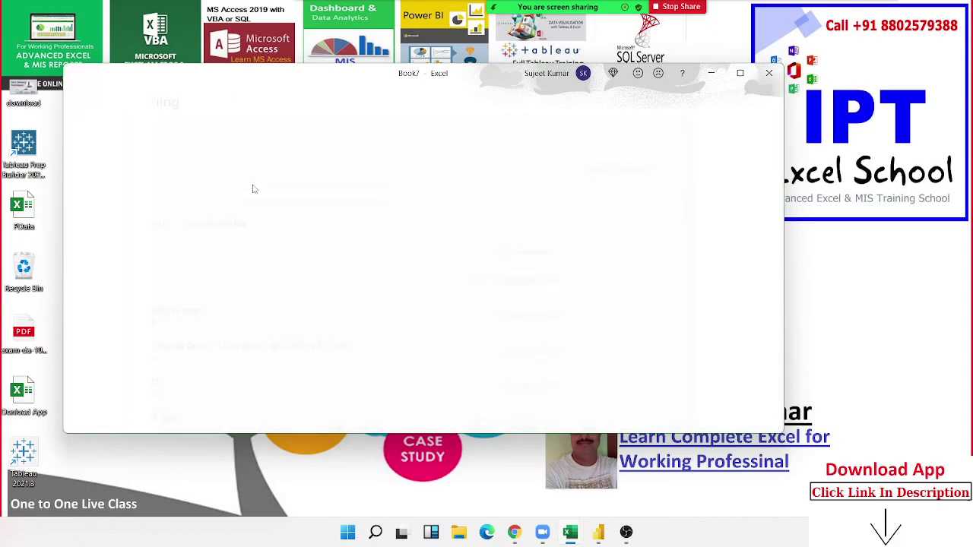
pyautogui.click(739, 73)
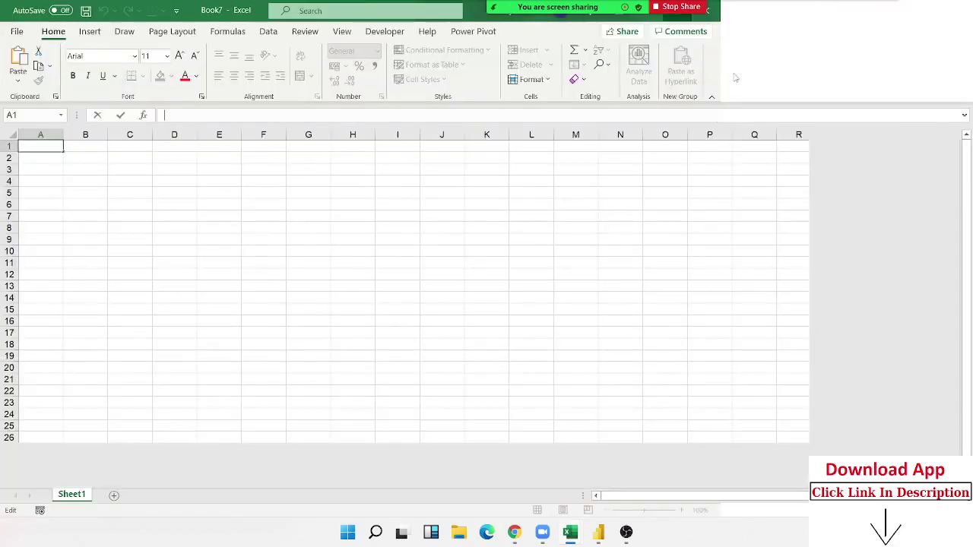
pyautogui.click(385, 31)
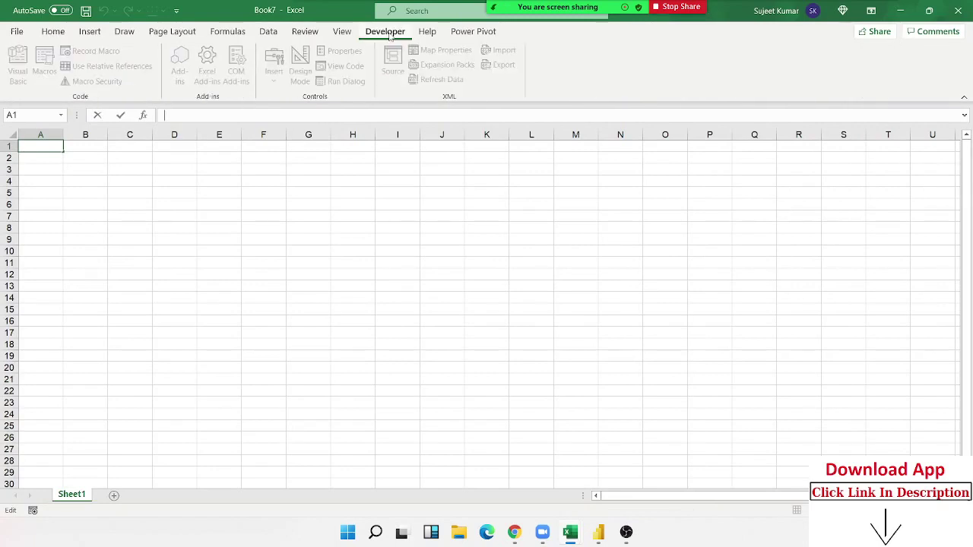
pyautogui.click(391, 158)
pyautogui.click(232, 184)
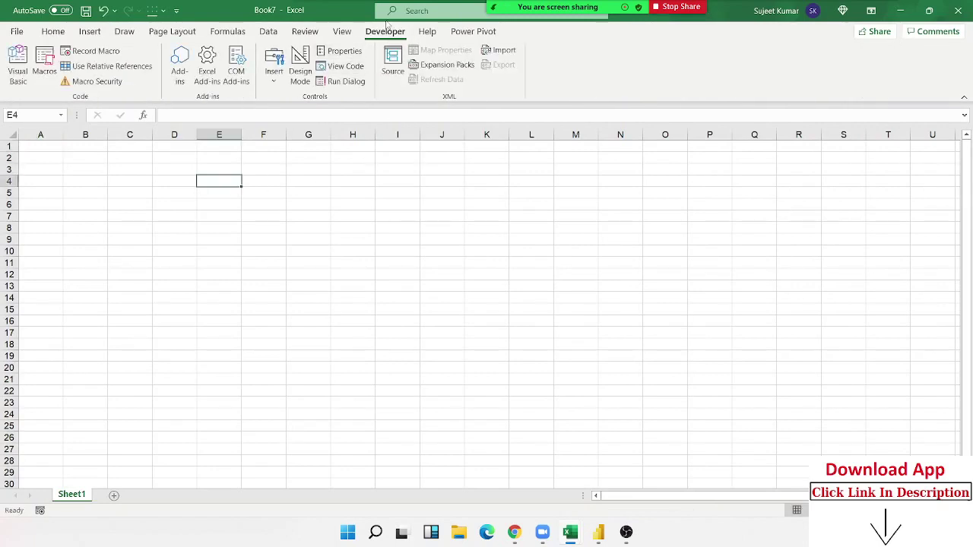
# Step: Delete all the old code from Book1's Module1 in the VBA editor
pyautogui.click(18, 64)
pyautogui.click(161, 72)
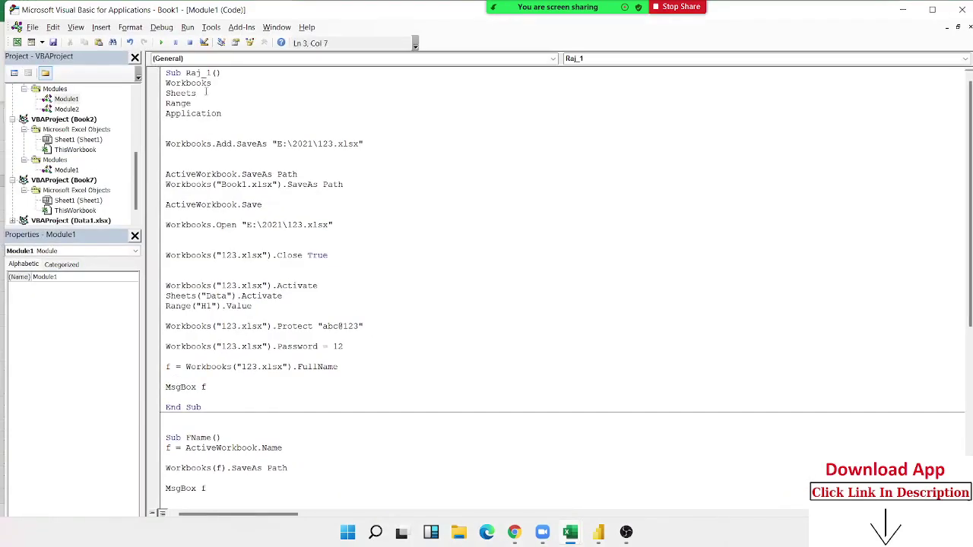
pyautogui.hotkey('ctrl', 'a')
pyautogui.press('Delete')
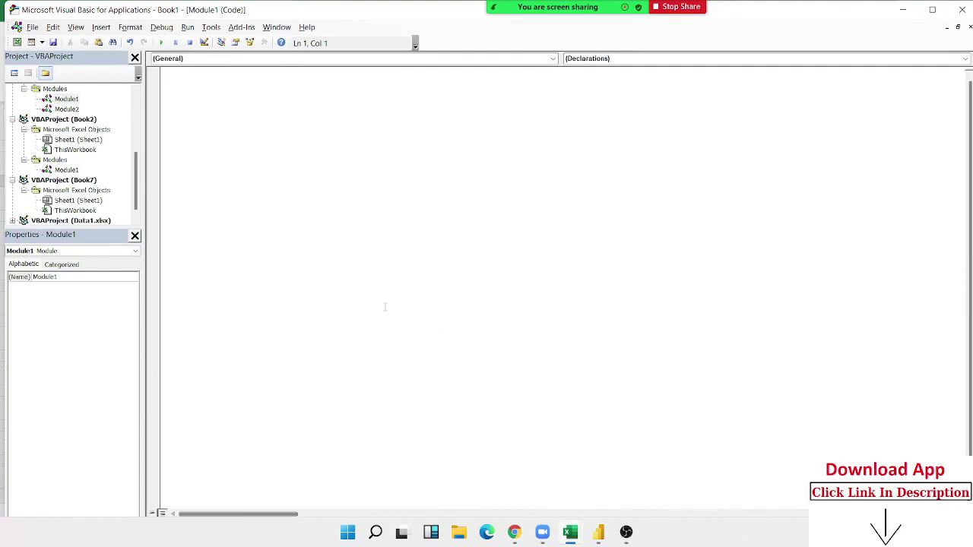
pyautogui.scroll(5, 74, 189)
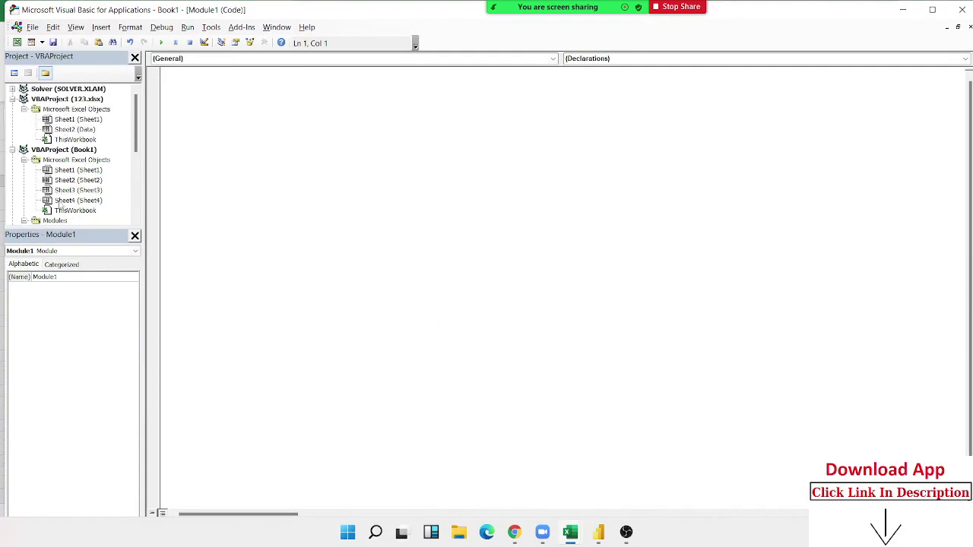
# Step: Close the VBA editor and close the blank workbook without saving
pyautogui.click(968, 10)
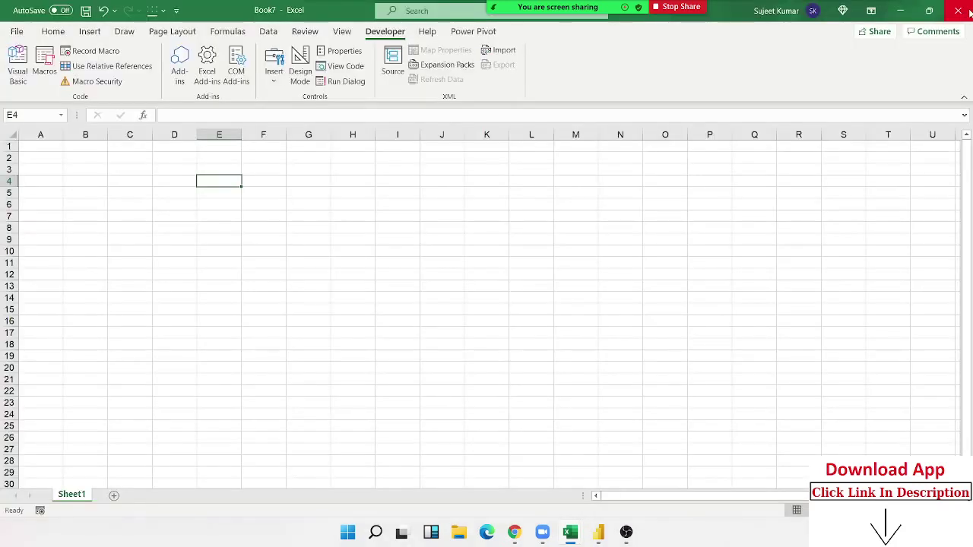
pyautogui.click(969, 9)
pyautogui.click(535, 334)
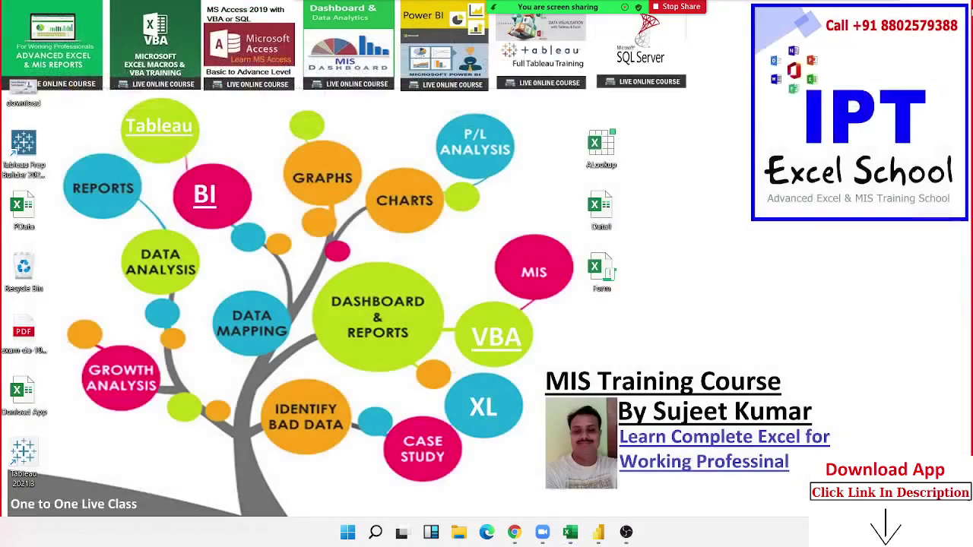
pyautogui.moveTo(570, 532)
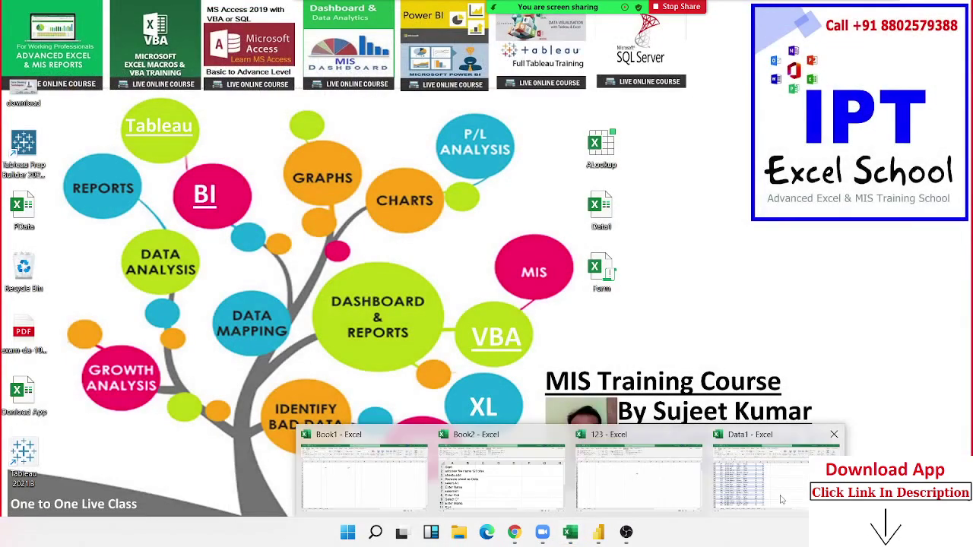
# Step: Close the Data1, 123 and Book2 workbooks, discarding their changes
pyautogui.click(781, 500)
pyautogui.click(958, 10)
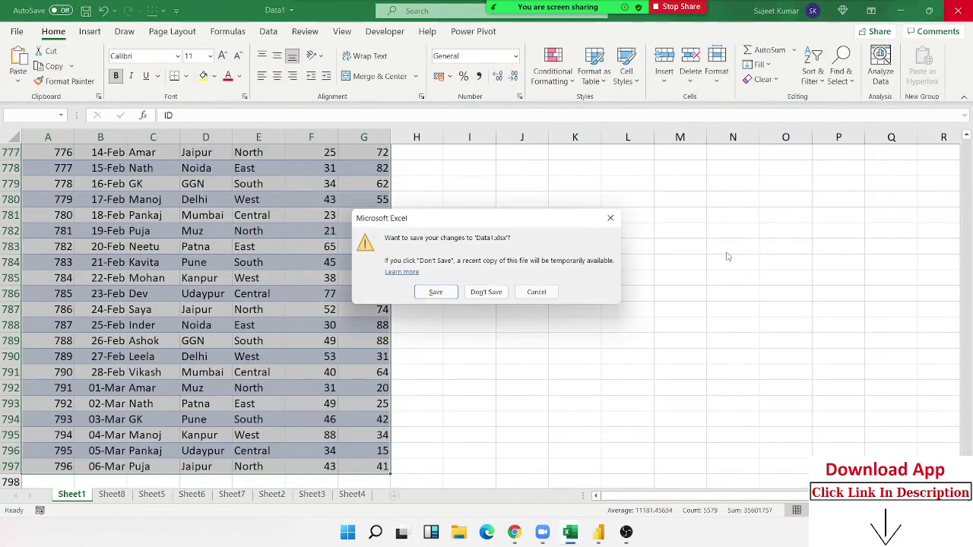
pyautogui.click(485, 292)
pyautogui.moveTo(570, 532)
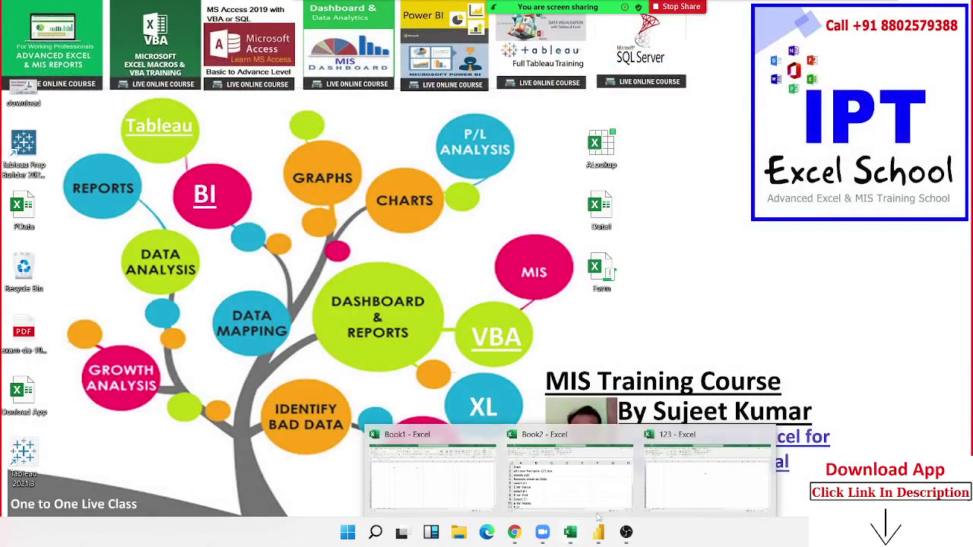
pyautogui.click(707, 476)
pyautogui.click(958, 10)
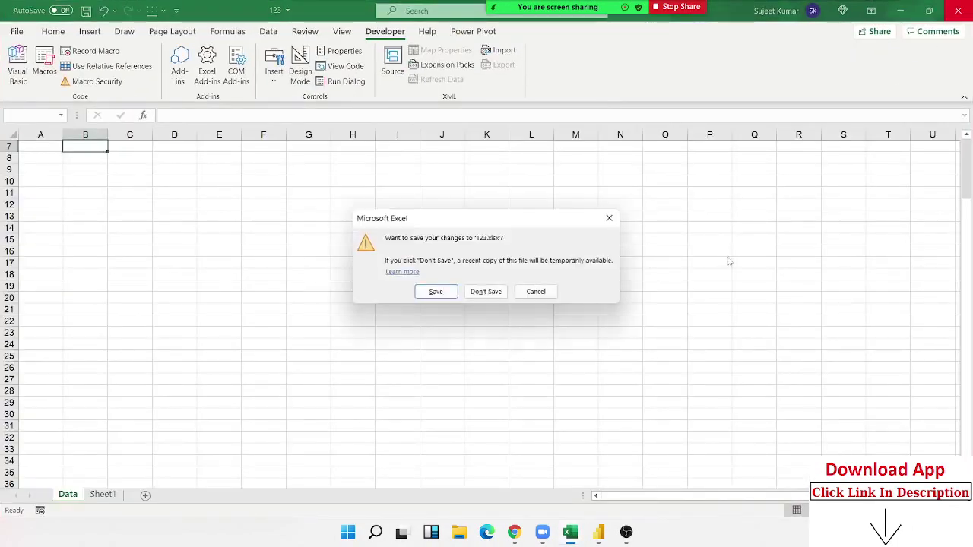
pyautogui.click(486, 292)
pyautogui.moveTo(569, 531)
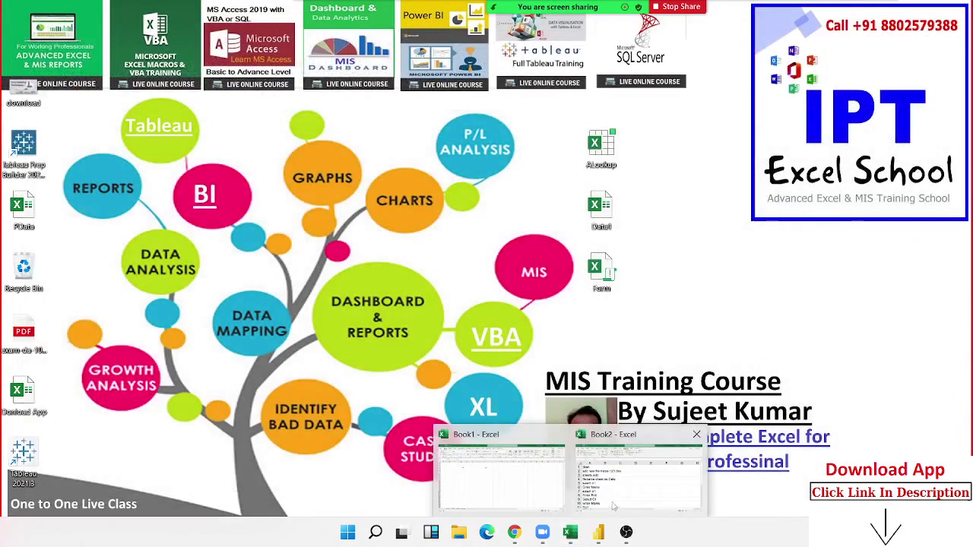
pyautogui.click(614, 505)
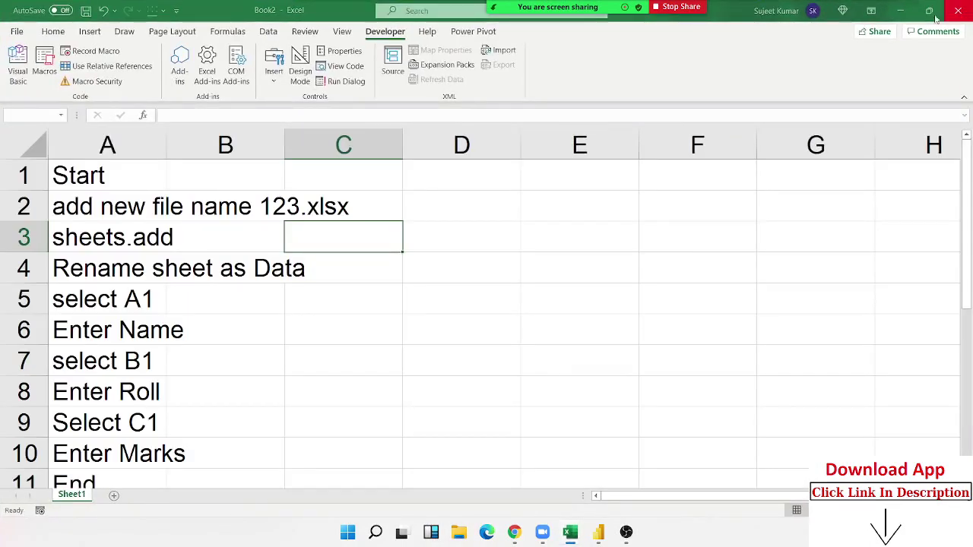
pyautogui.click(958, 10)
pyautogui.click(532, 337)
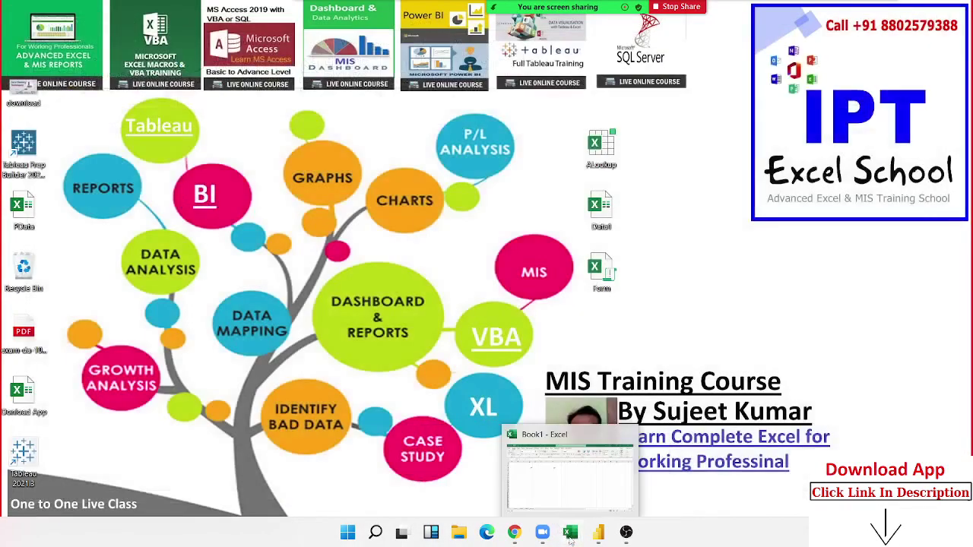
# Step: Bring Book1 forward, select G14 on Sheet4 and show the Developer tools
pyautogui.click(574, 491)
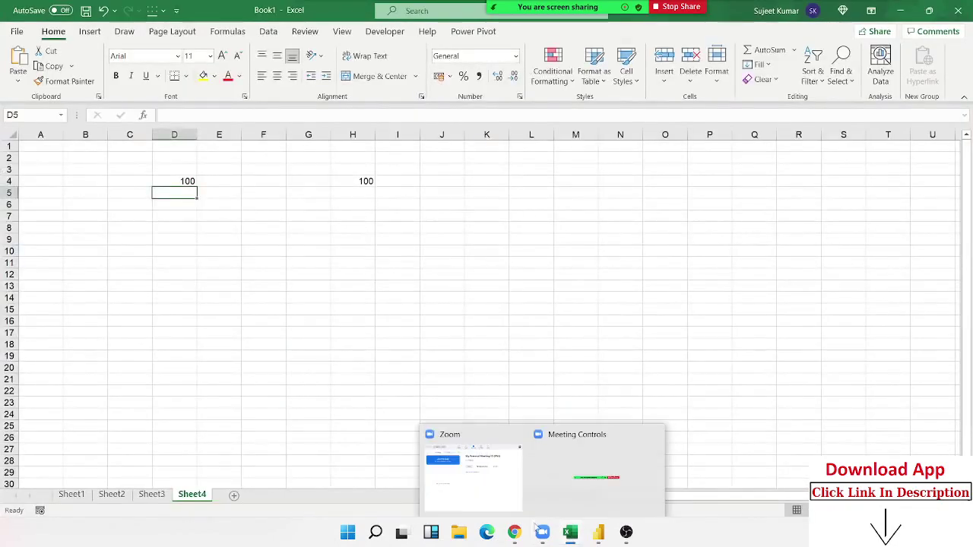
pyautogui.click(327, 299)
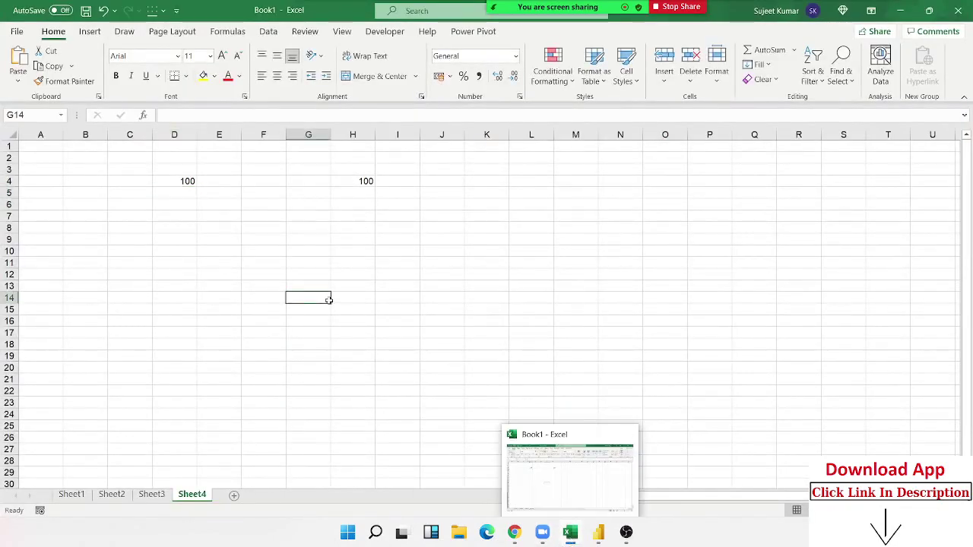
pyautogui.click(385, 31)
# Step: Open the VBA editor and look through Book1's Sheet4, Module1 and Module2 entries
pyautogui.click(16, 61)
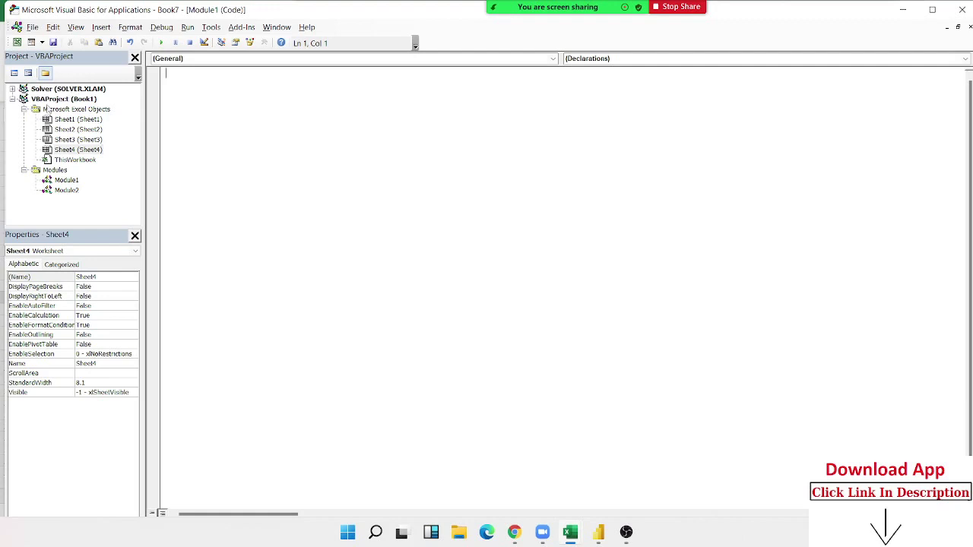
pyautogui.click(92, 189)
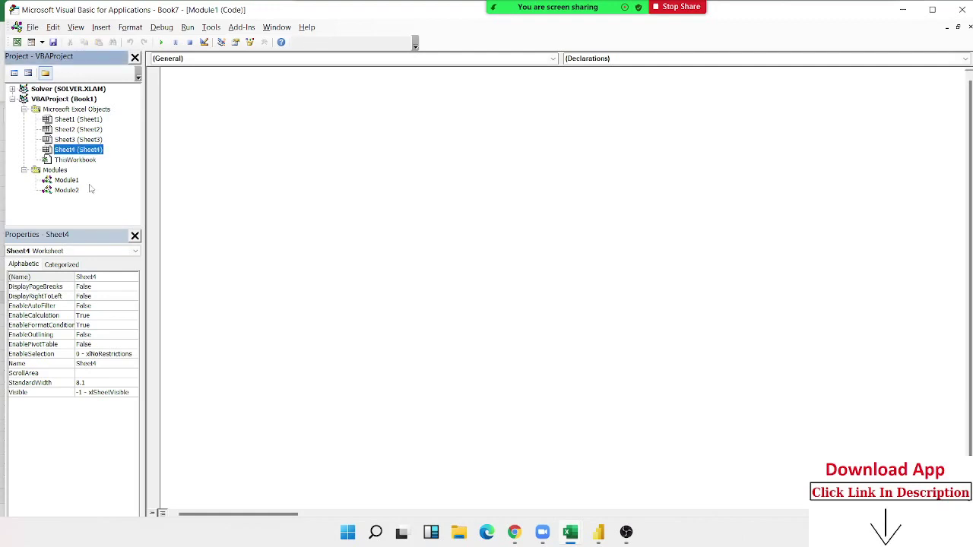
pyautogui.click(76, 181)
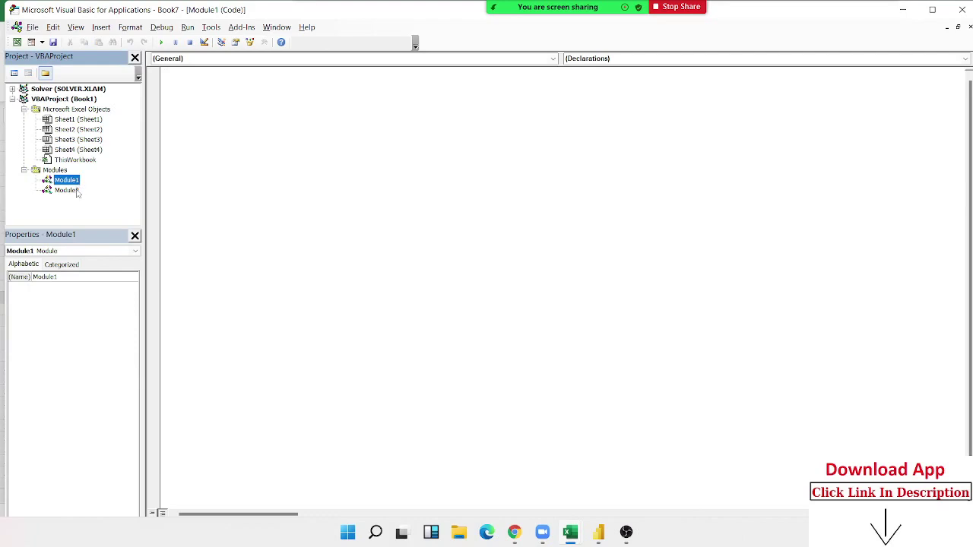
pyautogui.click(75, 194)
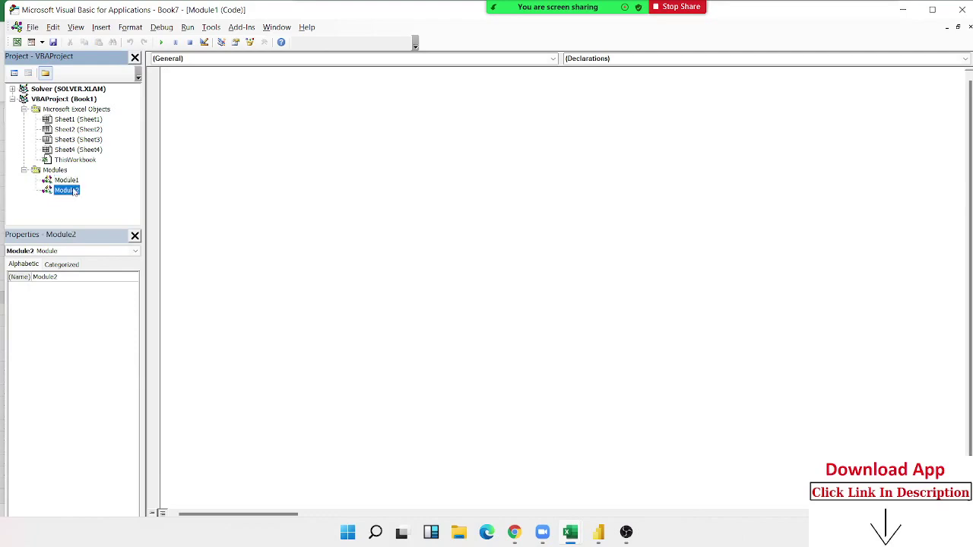
pyautogui.click(102, 27)
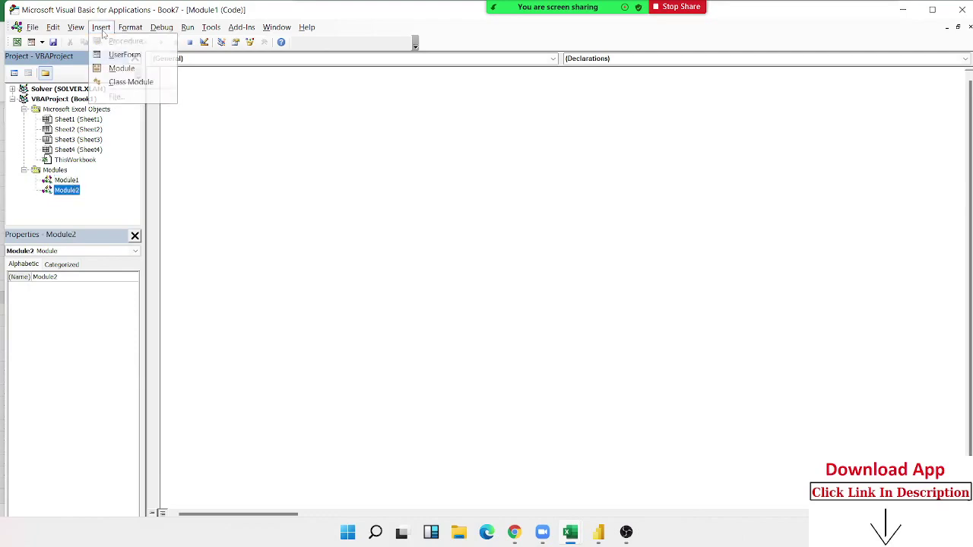
pyautogui.press('Escape')
# Step: Delete the Macro1 code from Module2, then switch to the empty Module1
pyautogui.doubleClick(76, 182)
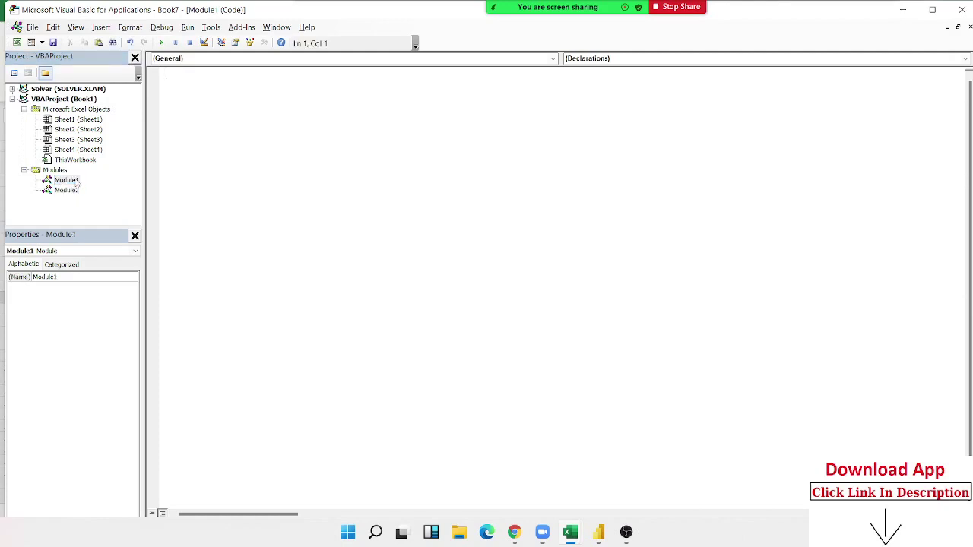
pyautogui.hotkey('ctrl', 'a')
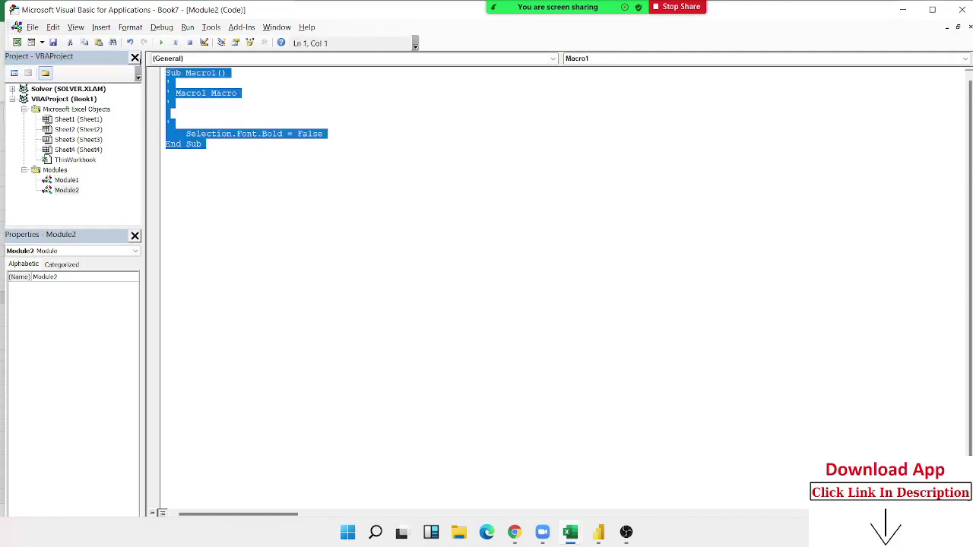
pyautogui.press('Delete')
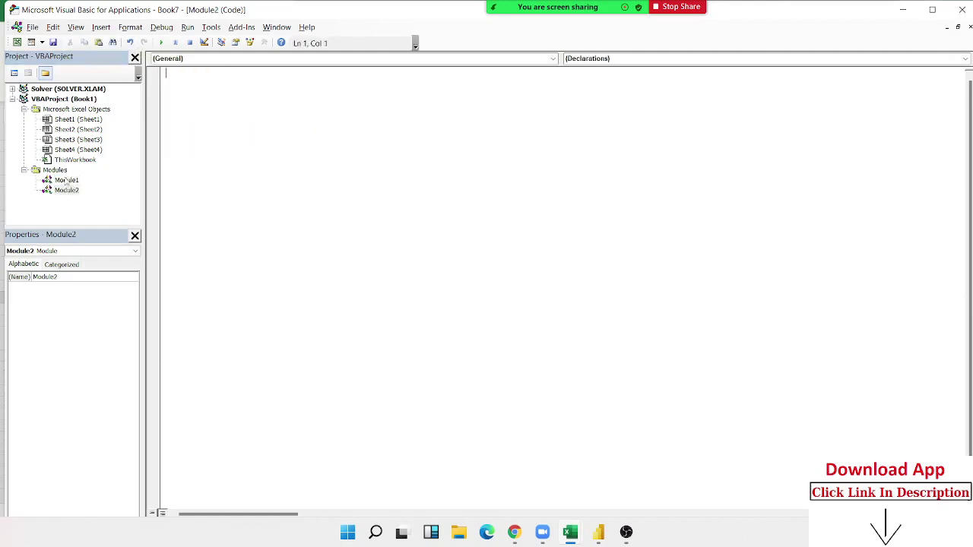
pyautogui.doubleClick(66, 181)
# Step: Create the Sub rr() procedure in Module1 with a blank line inside
pyautogui.write('sub')
pyautogui.write('rr()')
pyautogui.press('Return')
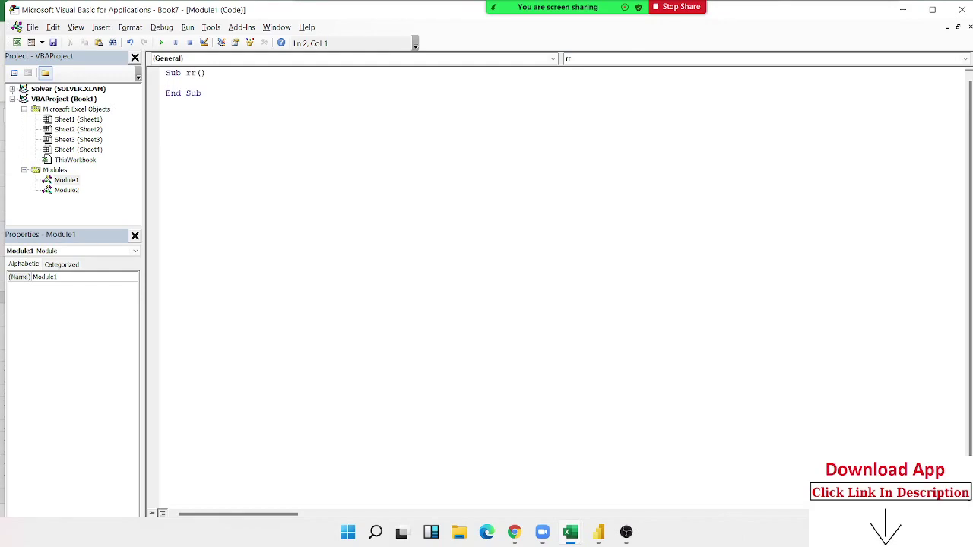
pyautogui.press('Return')
# Step: Write Application, Workbooks, Sheets and Range on separate lines inside rr
pyautogui.press('Return')
pyautogui.write('Appli')
pyautogui.write('catio')
pyautogui.write('n')
pyautogui.press('Return')
pyautogui.write('wi')
pyautogui.press('BackSpace')
pyautogui.press('BackSpace')
pyautogui.write('wor')
pyautogui.write('kbooks')
pyautogui.press('Return')
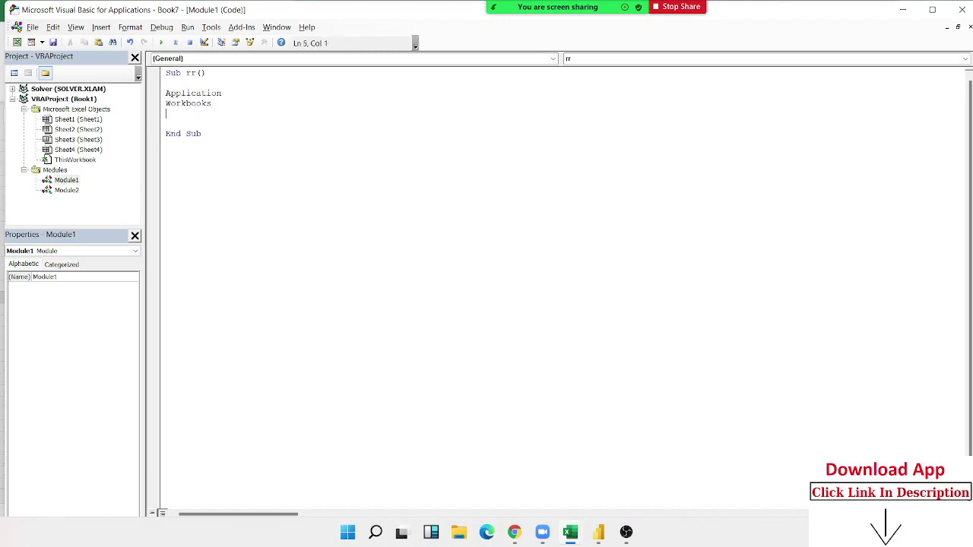
pyautogui.write('sheets')
pyautogui.press('Return')
pyautogui.write('range')
pyautogui.press('Return')
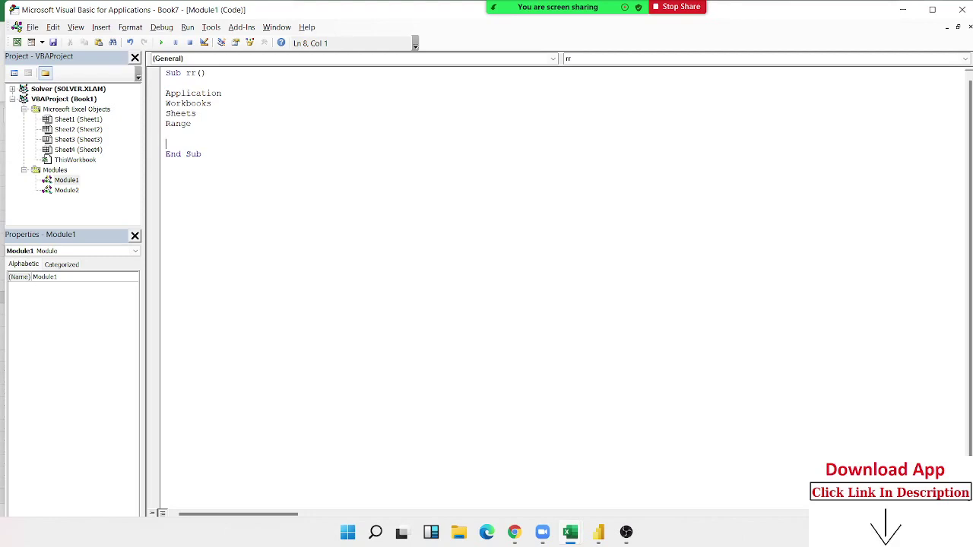
# Step: Select the Application through Range lines, then move below End Sub
pyautogui.press('Down')
pyautogui.press('Down')
pyautogui.press('Up')
pyautogui.press('Up')
pyautogui.press('Up')
pyautogui.hotkey('shift', 'Up')
pyautogui.hotkey('shift', 'Up')
pyautogui.hotkey('shift', 'Up')
pyautogui.hotkey('shift', 'Up')
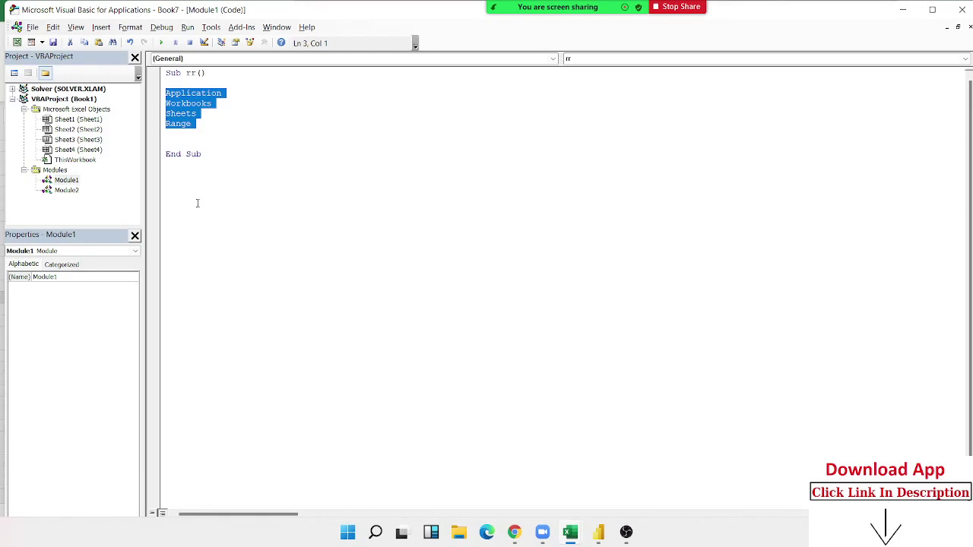
pyautogui.click(197, 203)
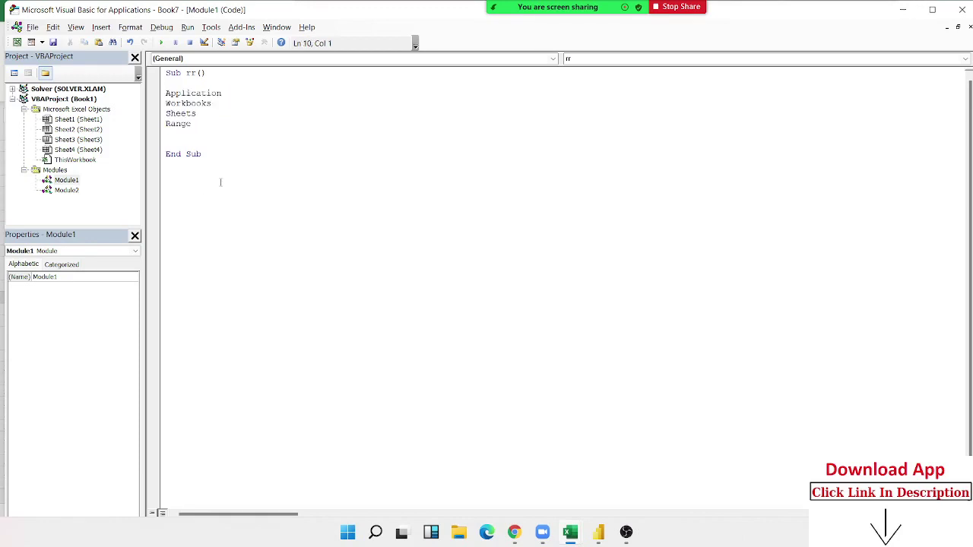
# Step: Add a blank line after End Sub, then clear the 100 values in D3:I5 on Sheet4
pyautogui.press('Return')
pyautogui.press('Return')
pyautogui.hotkey('alt', 'Tab')
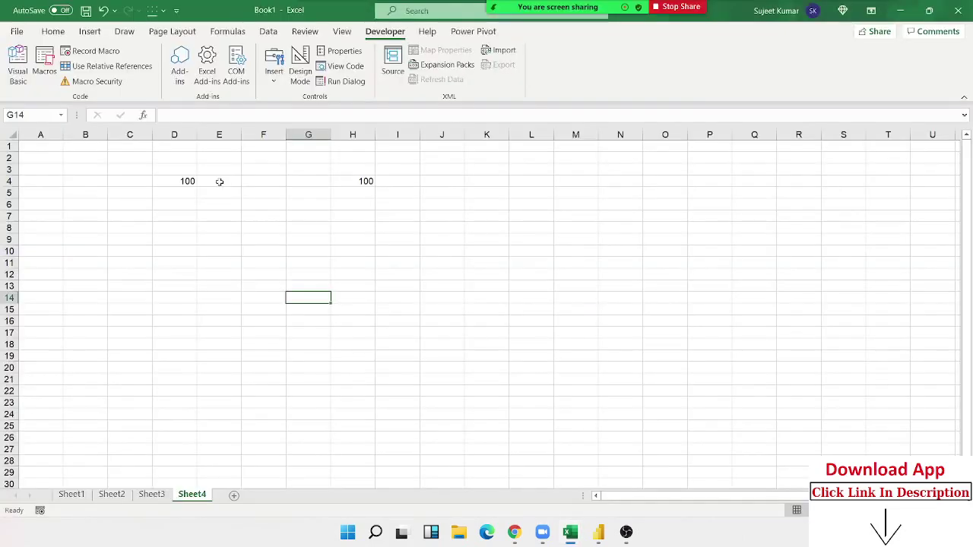
pyautogui.moveTo(167, 172); pyautogui.dragTo(403, 195)
pyautogui.press('Delete')
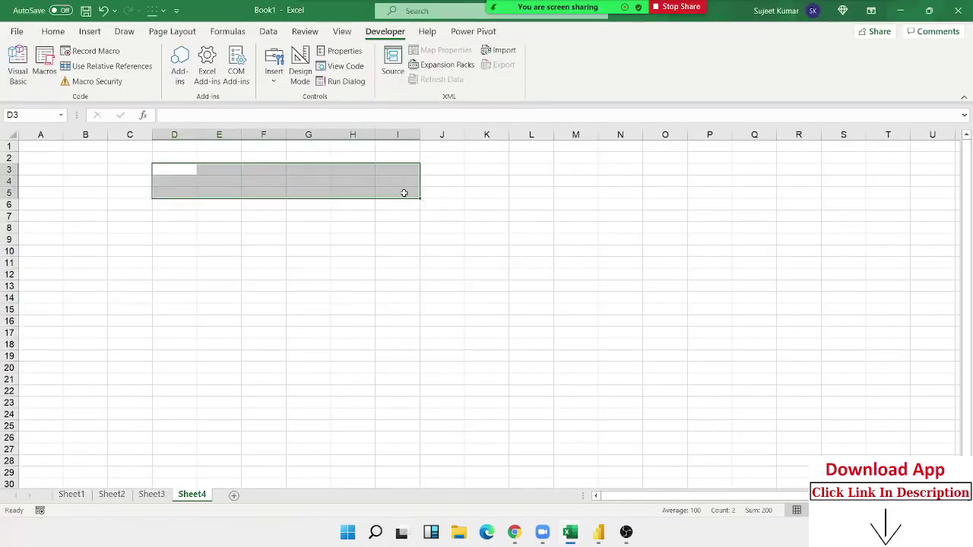
# Step: Enter 50 in A1 and 60 in B1
pyautogui.press('Up')
pyautogui.press('Up')
pyautogui.press('Left')
pyautogui.press('Left')
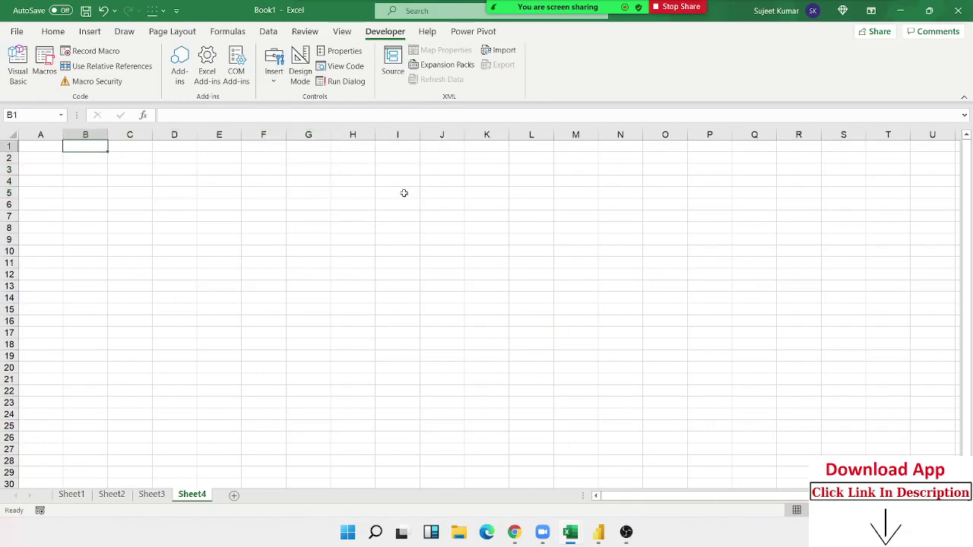
pyautogui.press('Left')
pyautogui.keyDown('ctrl'); pyautogui.scroll(4, 305, 253); pyautogui.keyUp('ctrl')
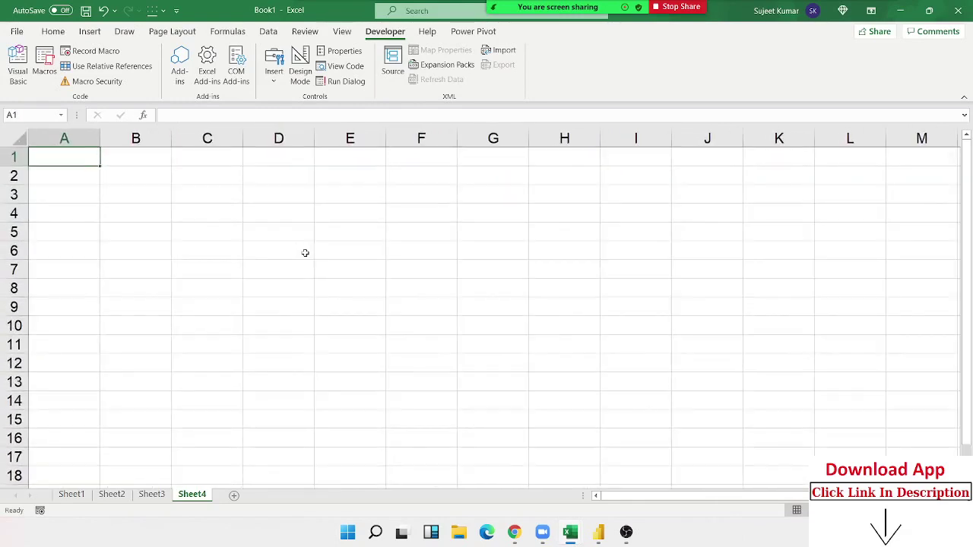
pyautogui.keyDown('ctrl'); pyautogui.scroll(1, 305, 253); pyautogui.keyUp('ctrl')
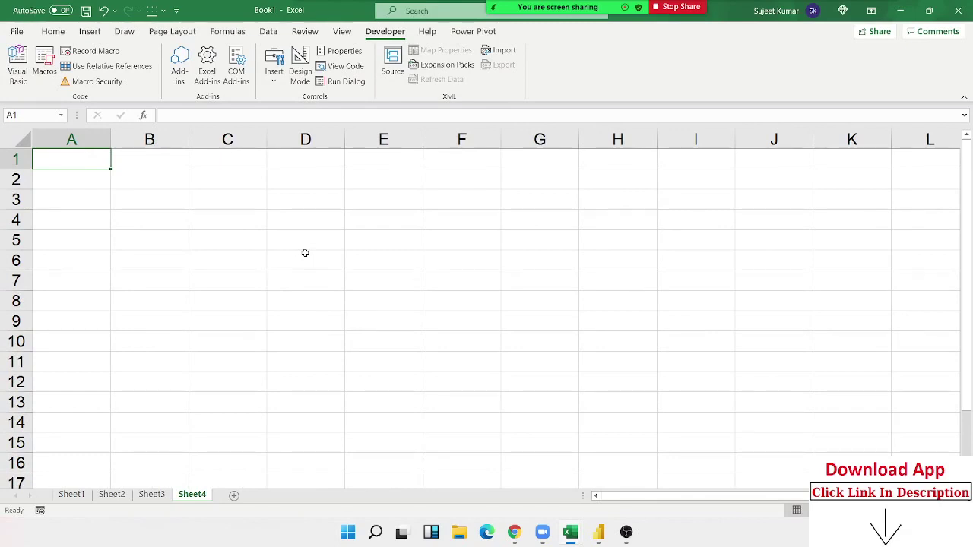
pyautogui.write('50')
pyautogui.press('Tab')
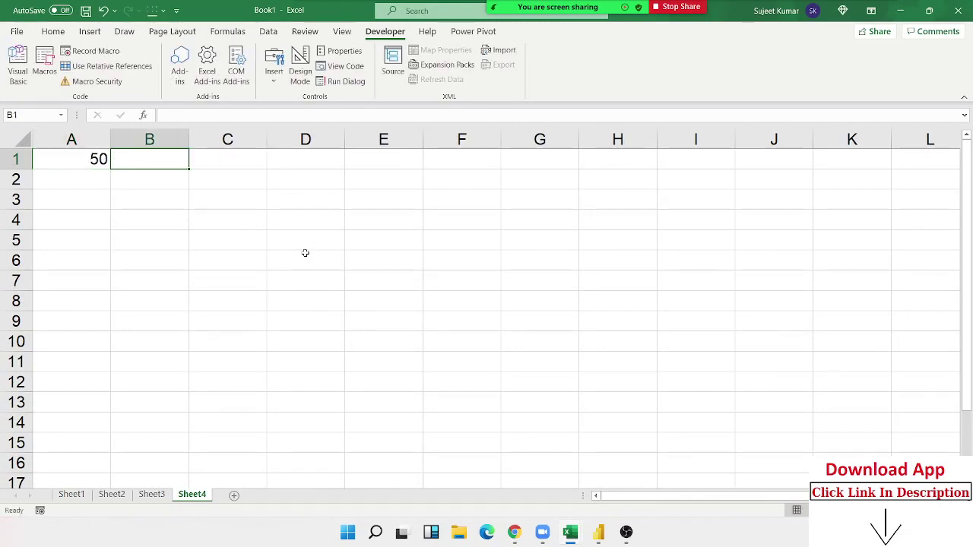
pyautogui.write('60')
pyautogui.press('Tab')
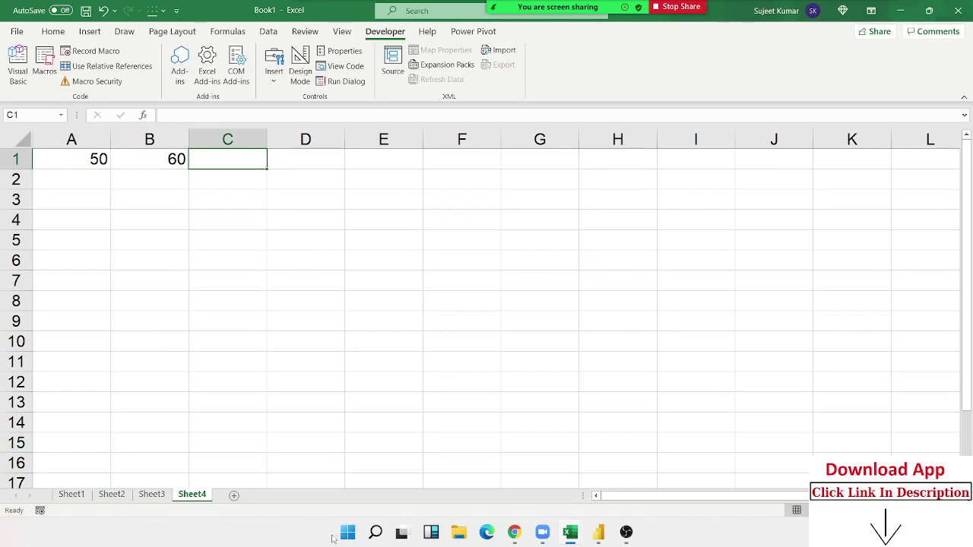
pyautogui.click(570, 532)
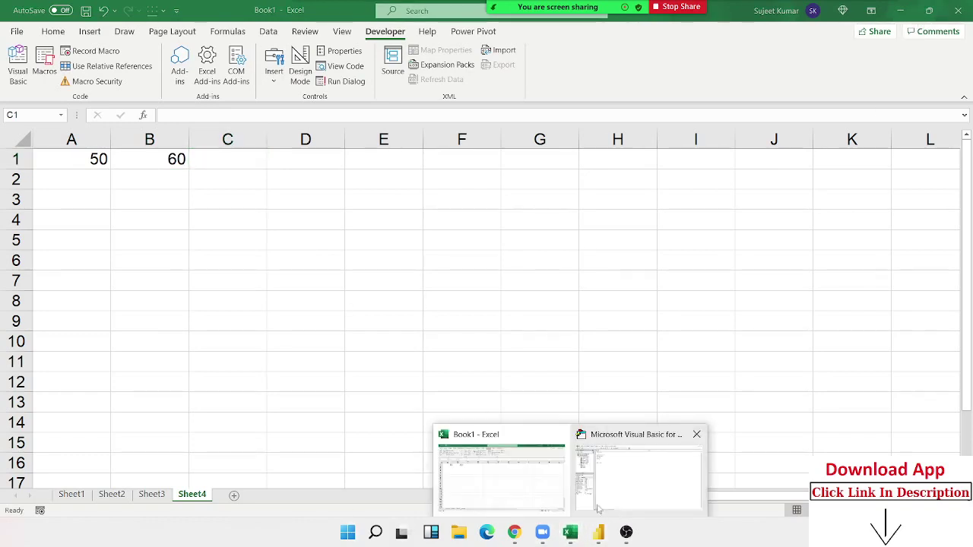
# Step: Snap the VBA editor to the left half and Book1 to the right half
pyautogui.click(599, 509)
pyautogui.moveTo(933, 10)
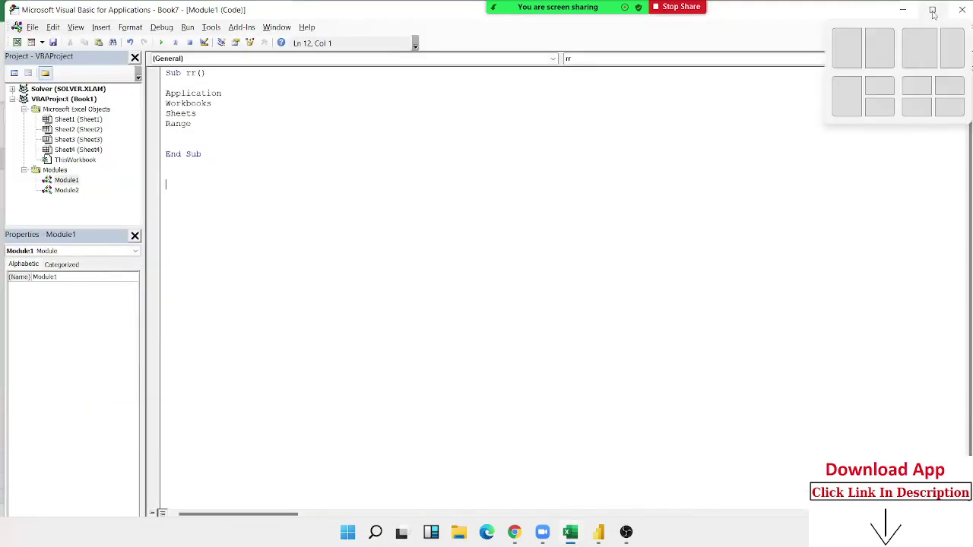
pyautogui.click(847, 47)
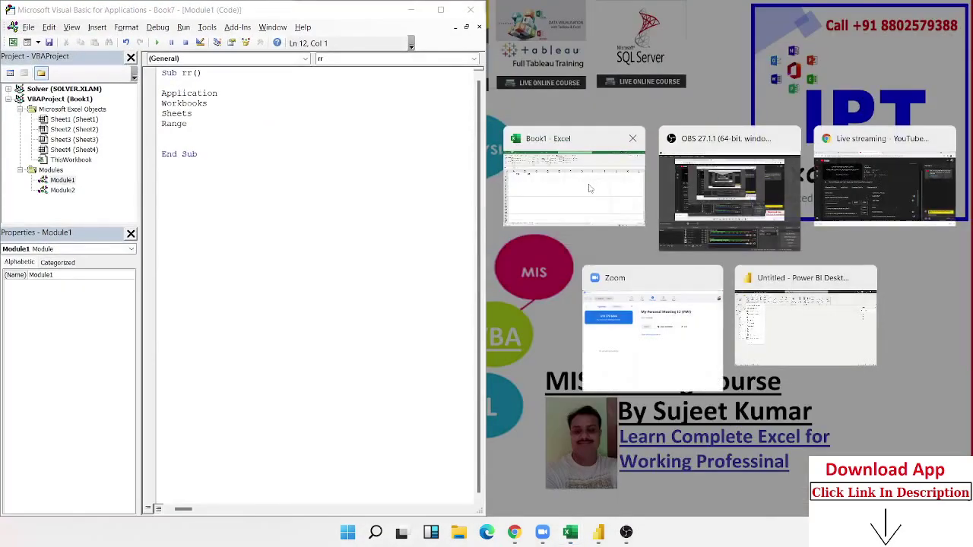
pyautogui.click(585, 186)
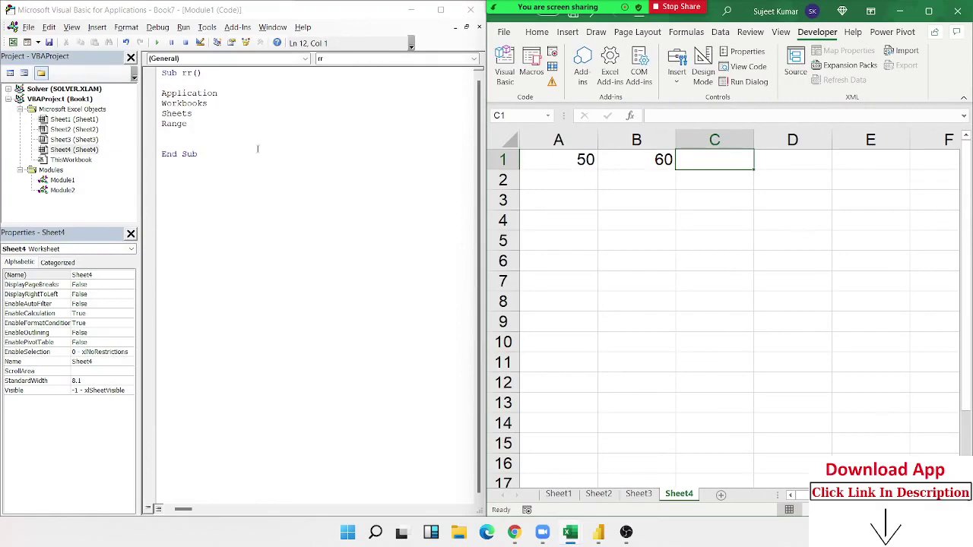
pyautogui.click(199, 174)
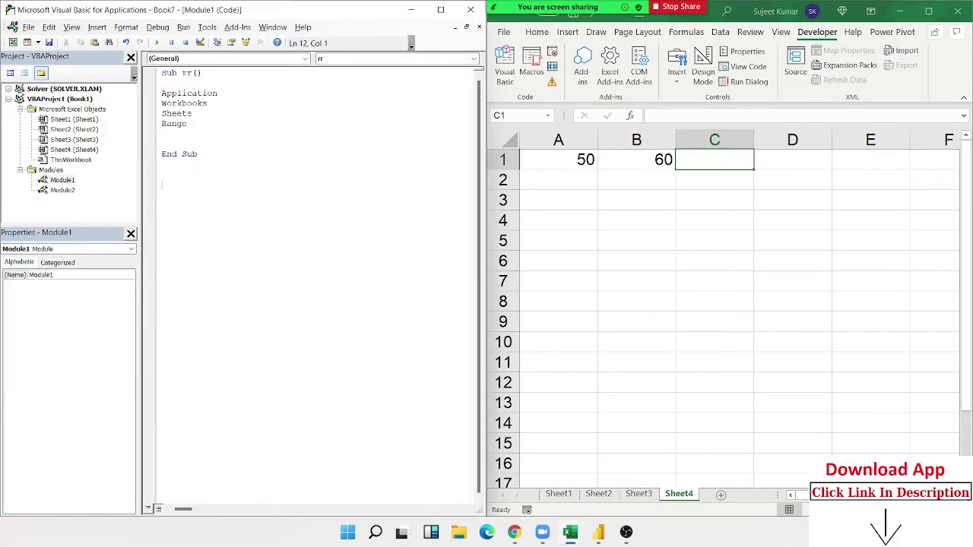
# Step: Declare Function MULT(n As Long, n1 As Long) below End Sub, with End Function inserted
pyautogui.click(202, 174)
pyautogui.click(195, 189)
pyautogui.write('fu')
pyautogui.write('nctio')
pyautogui.write('n ')
pyautogui.write('MU')
pyautogui.write('LT')
pyautogui.write('(')
pyautogui.write('n ')
pyautogui.write('as ')
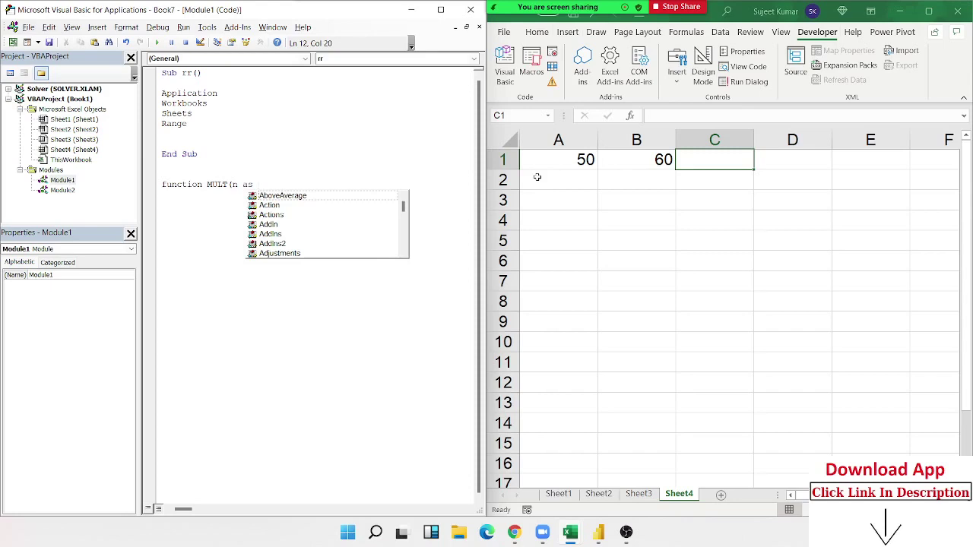
pyautogui.write('Long')
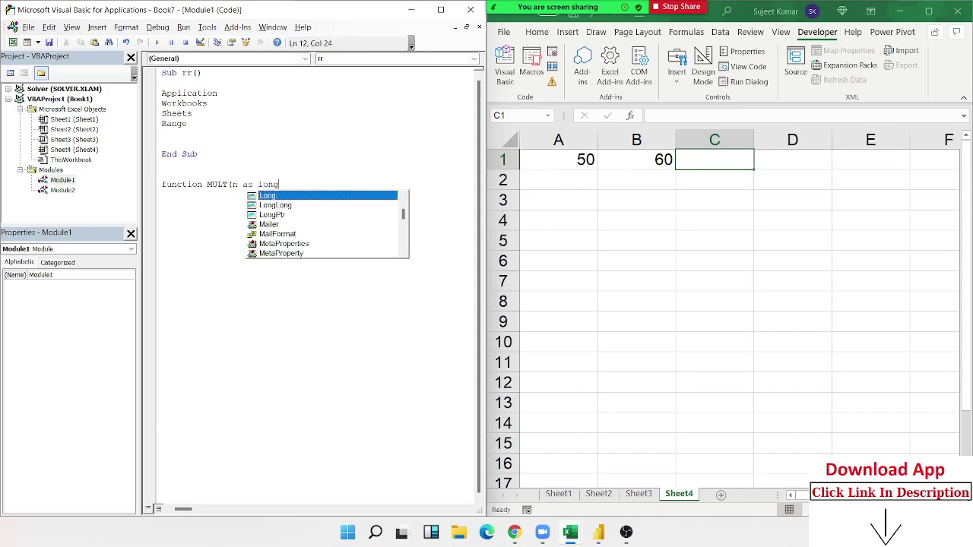
pyautogui.write(',')
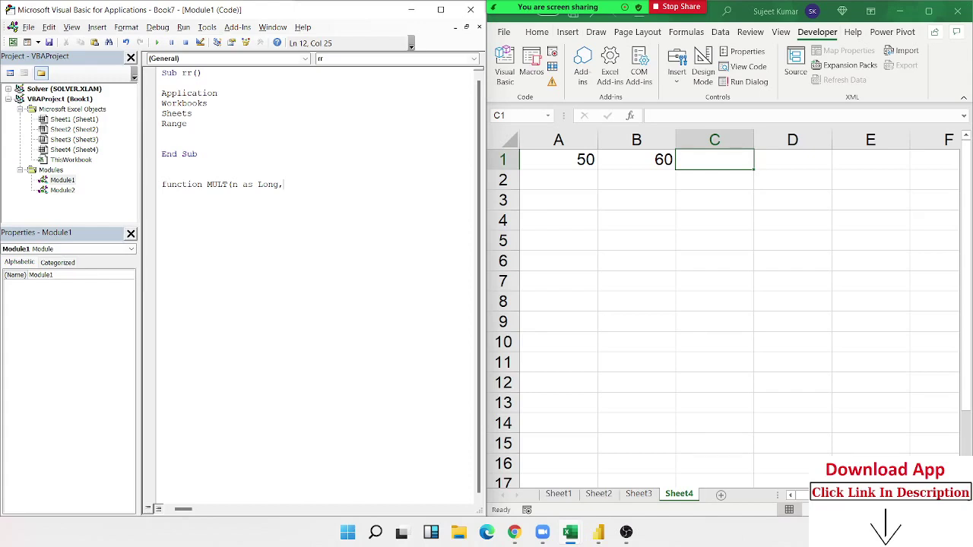
pyautogui.write(' n')
pyautogui.write('1 ass')
pyautogui.press('BackSpace')
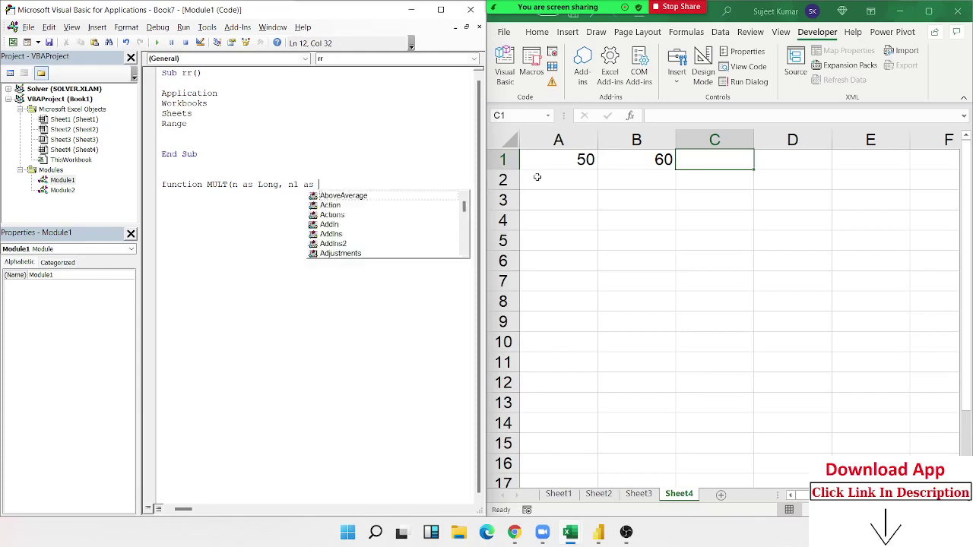
pyautogui.write('Long')
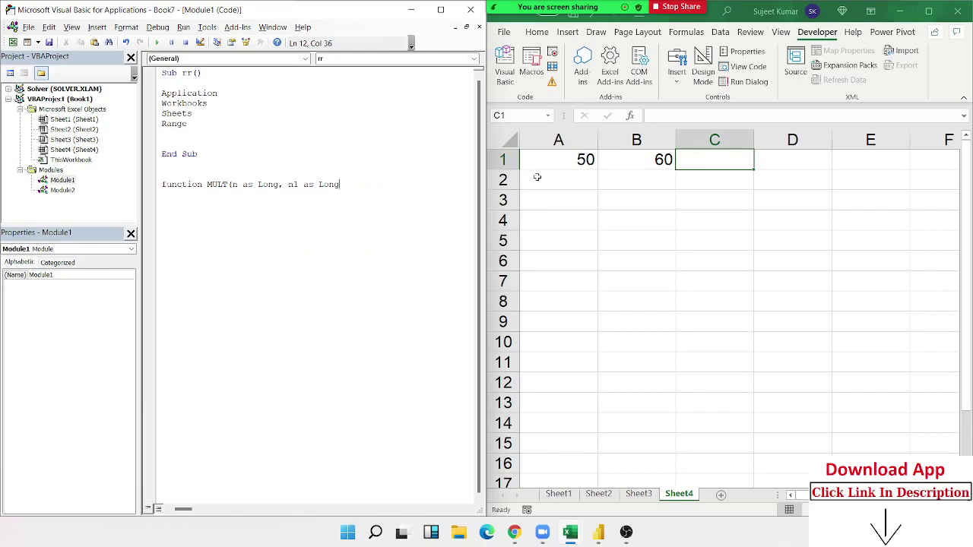
pyautogui.write(')')
pyautogui.press('Return')
pyautogui.press('Return')
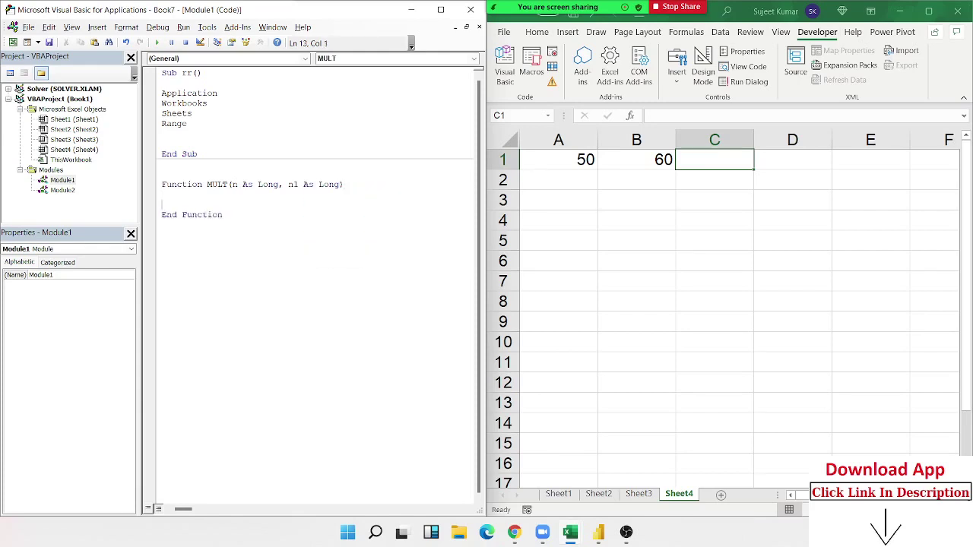
pyautogui.press('Return')
pyautogui.press('Return')
pyautogui.press('Return')
pyautogui.moveTo(237, 184); pyautogui.dragTo(263, 184)
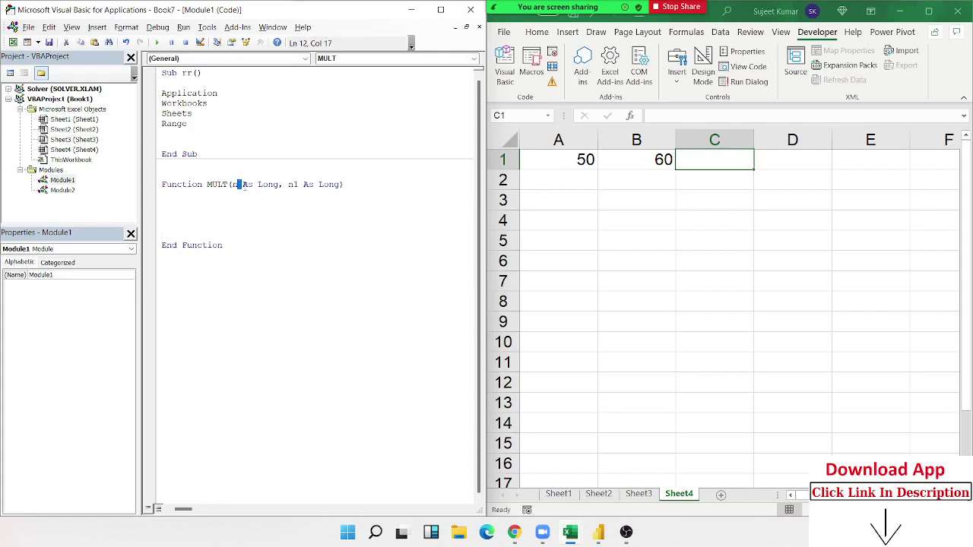
# Step: Start a test =IF formula in B3, then cancel it
pyautogui.click(293, 184)
pyautogui.click(634, 206)
pyautogui.write('=')
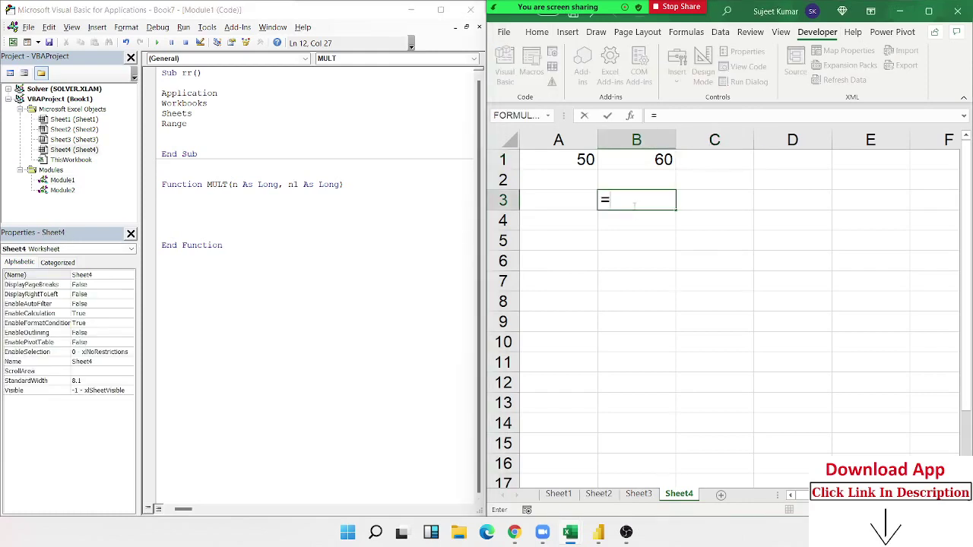
pyautogui.write('if')
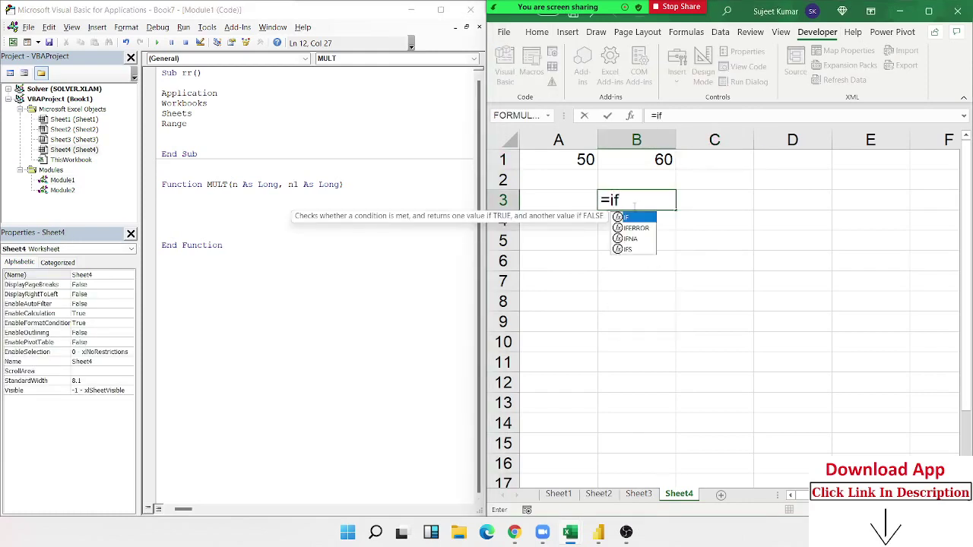
pyautogui.press('Tab')
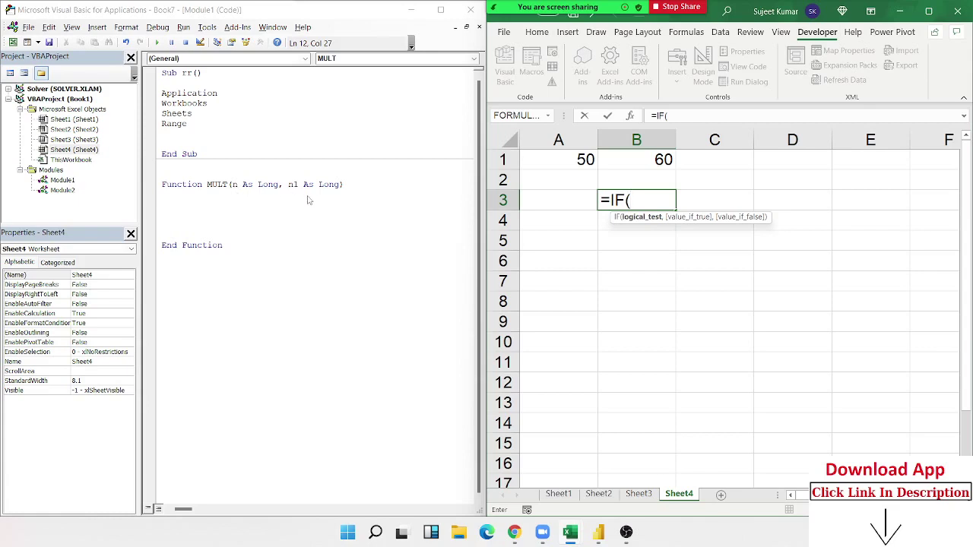
pyautogui.press('Escape')
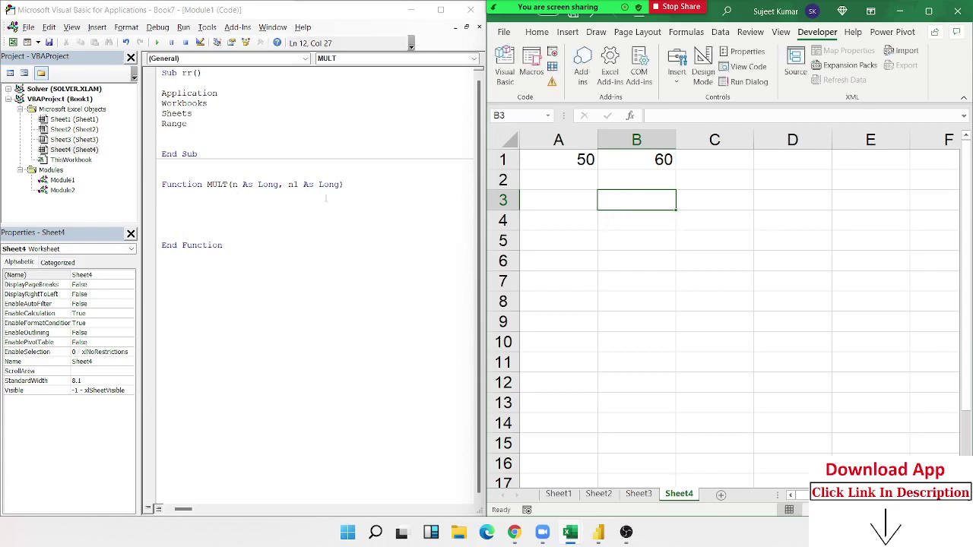
# Step: Enter =MULT(A1,B1) in C1, which returns 0 for now
pyautogui.click(690, 163)
pyautogui.write('=')
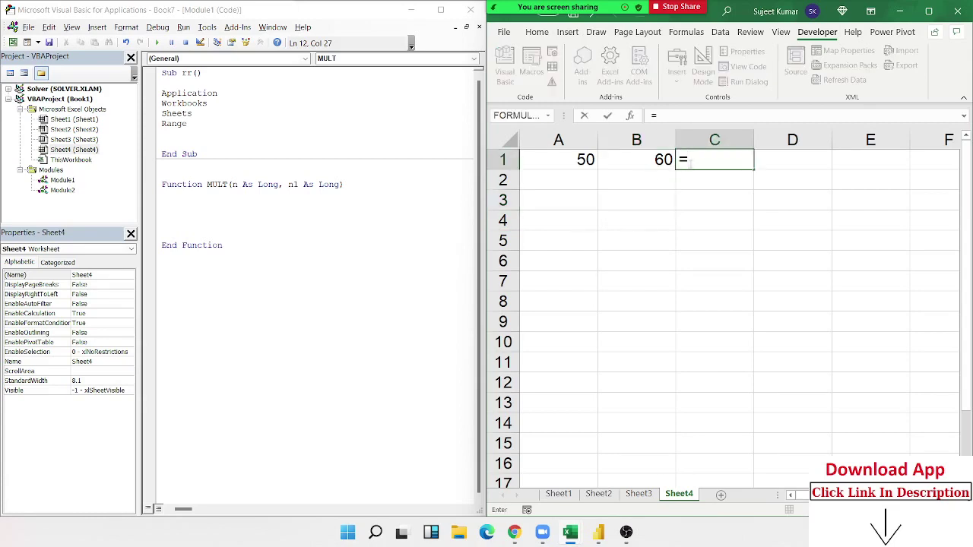
pyautogui.write('mul')
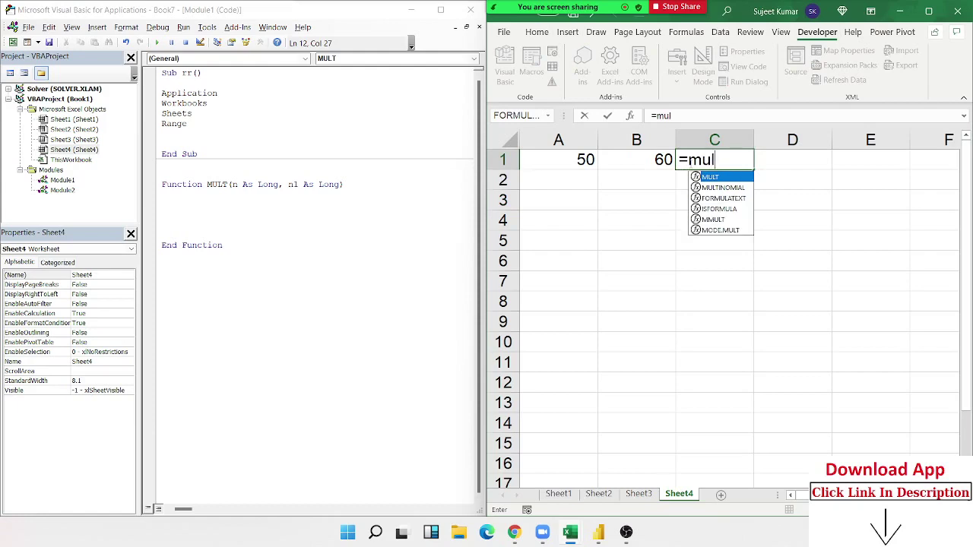
pyautogui.press('Tab')
pyautogui.click(575, 160)
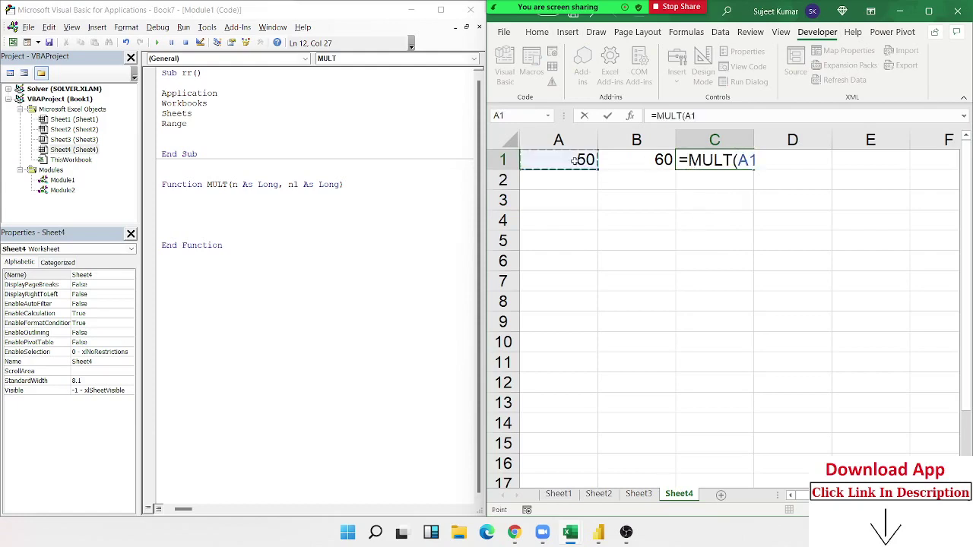
pyautogui.write(',')
pyautogui.click(652, 158)
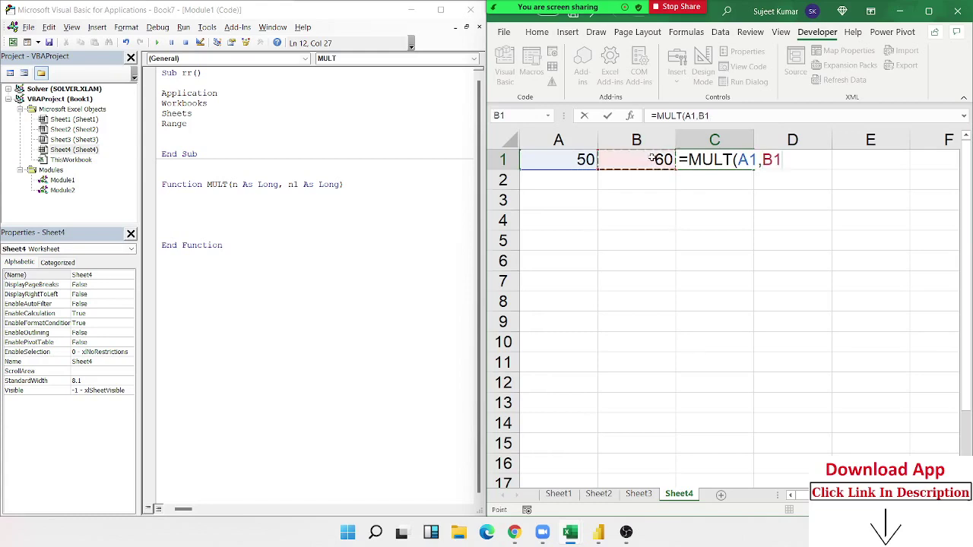
pyautogui.write(')')
pyautogui.doubleClick(747, 159)
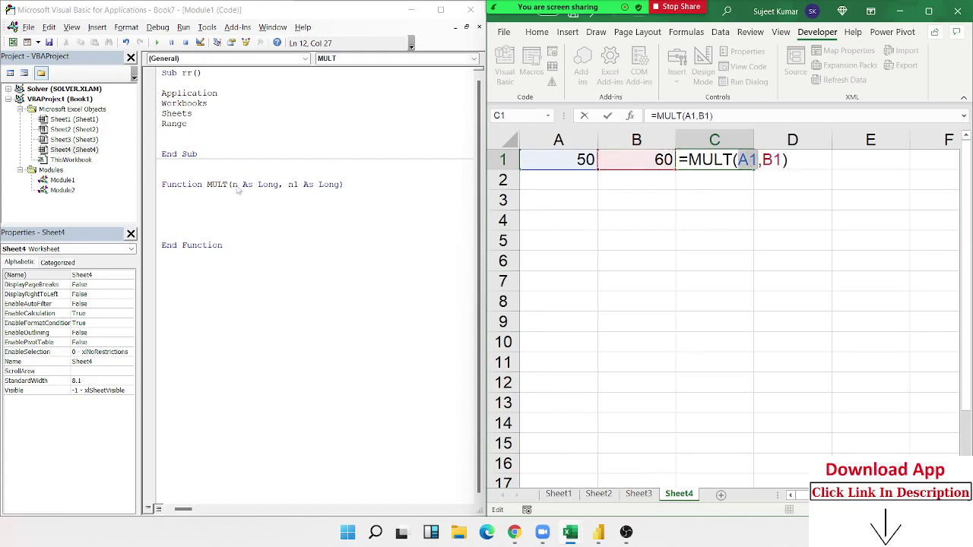
pyautogui.click(775, 159)
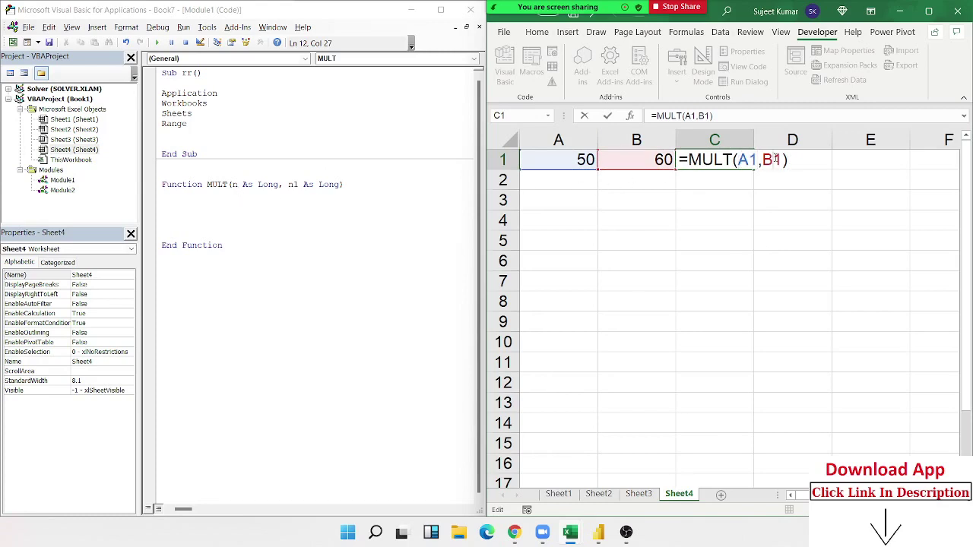
pyautogui.doubleClick(775, 159)
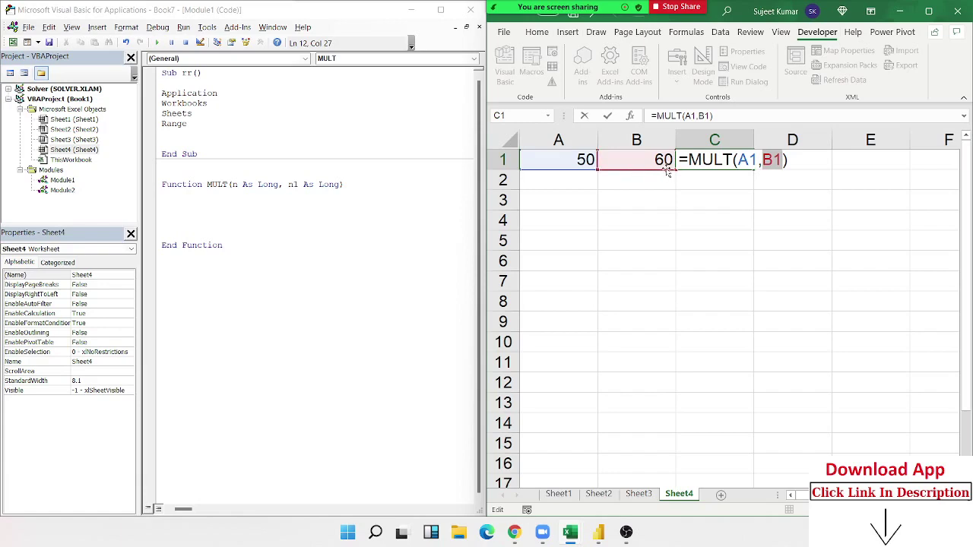
pyautogui.press('Return')
pyautogui.click(311, 213)
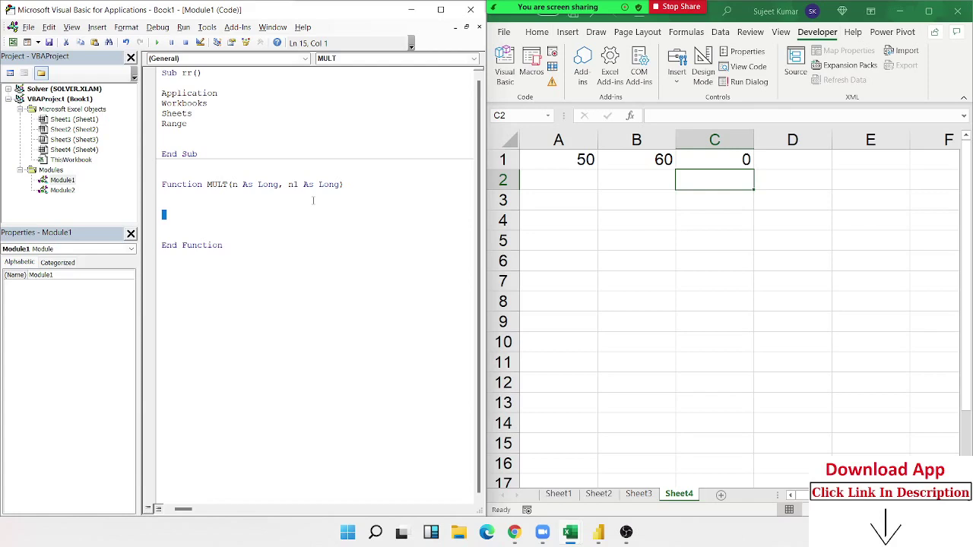
# Step: Inside MULT, declare Dim r As Long and compute r = n * n1
pyautogui.click(238, 205)
pyautogui.press('Return')
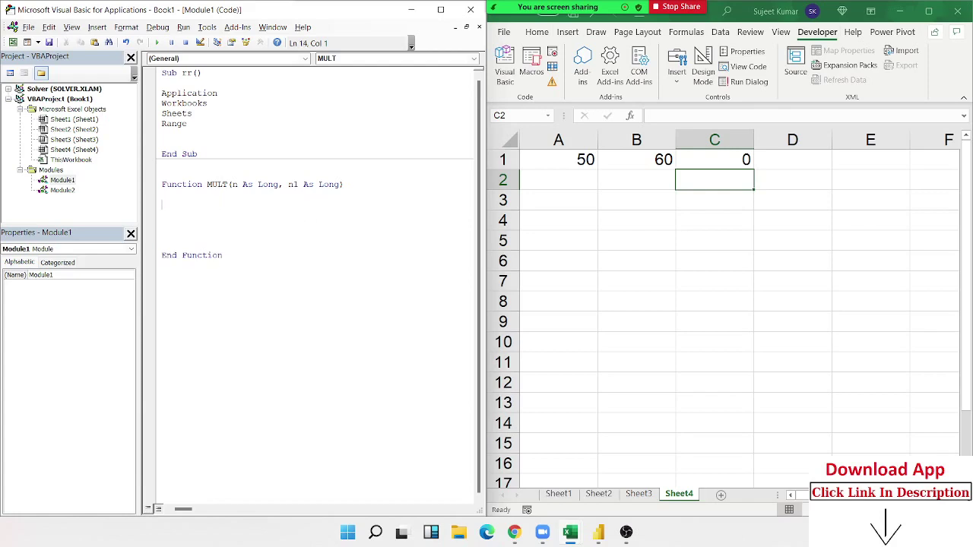
pyautogui.write('dim r ')
pyautogui.write('as')
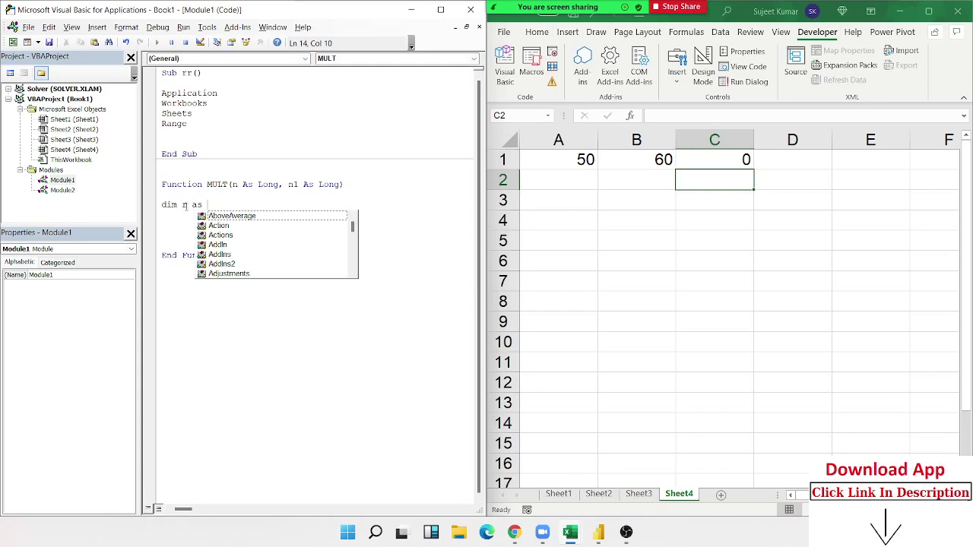
pyautogui.write('long')
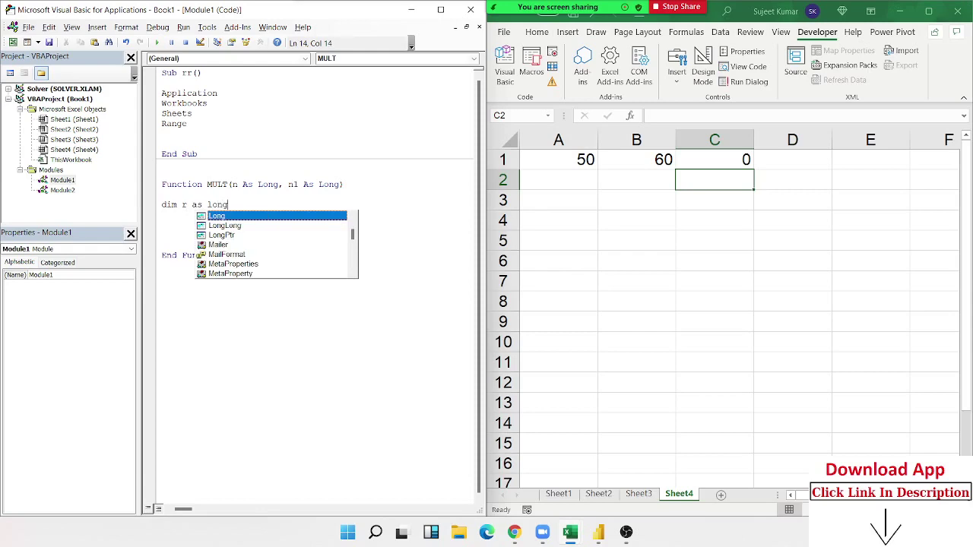
pyautogui.press('Tab')
pyautogui.press('Return')
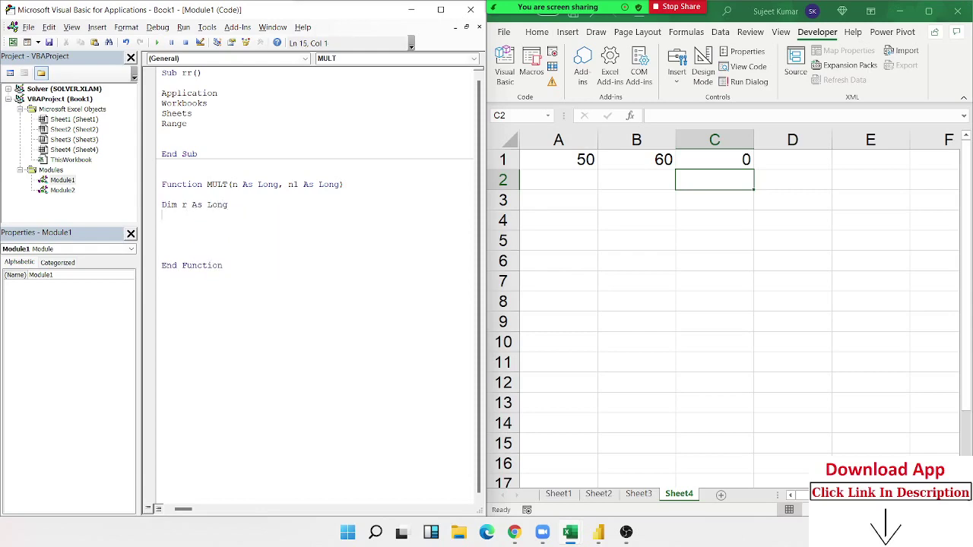
pyautogui.press('Return')
pyautogui.write('r = ')
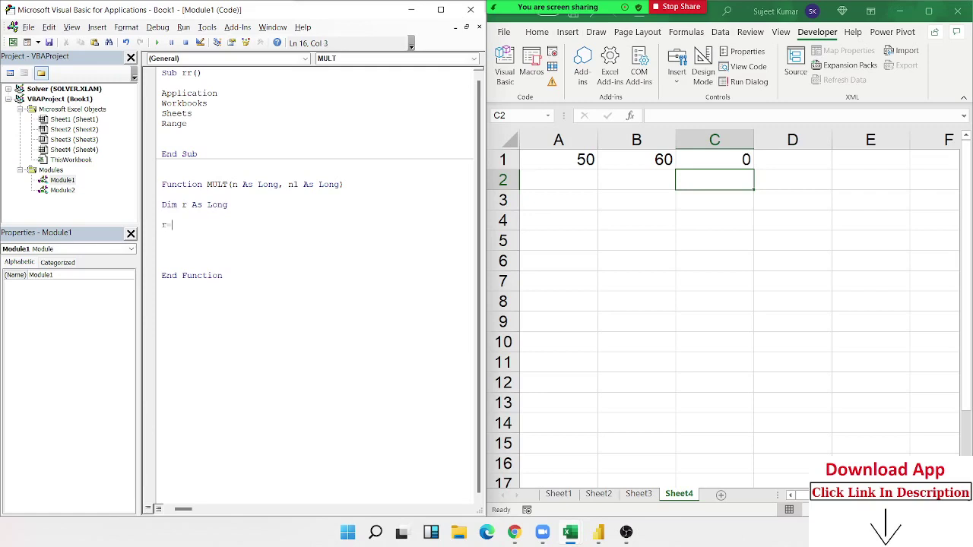
pyautogui.write('n * ')
pyautogui.write('n1')
pyautogui.press('Return')
pyautogui.press('Return')
pyautogui.press('Return')
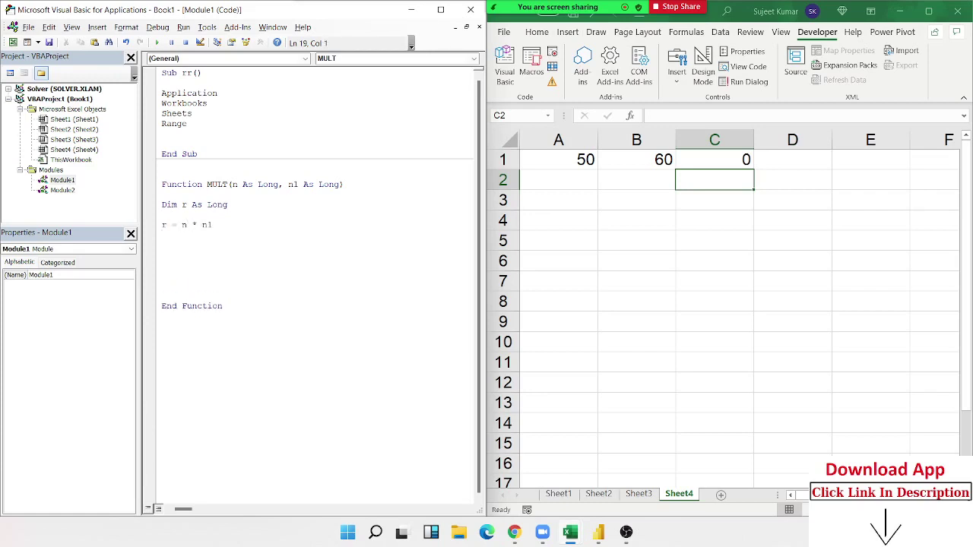
# Step: Return the product by adding the line MULT = r
pyautogui.click(190, 233)
pyautogui.moveTo(161, 203); pyautogui.dragTo(165, 226)
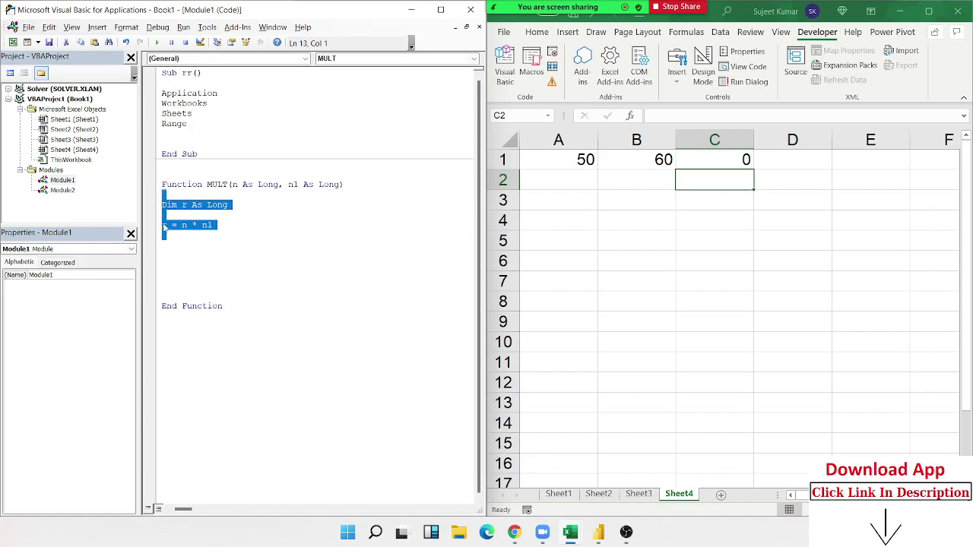
pyautogui.click(171, 252)
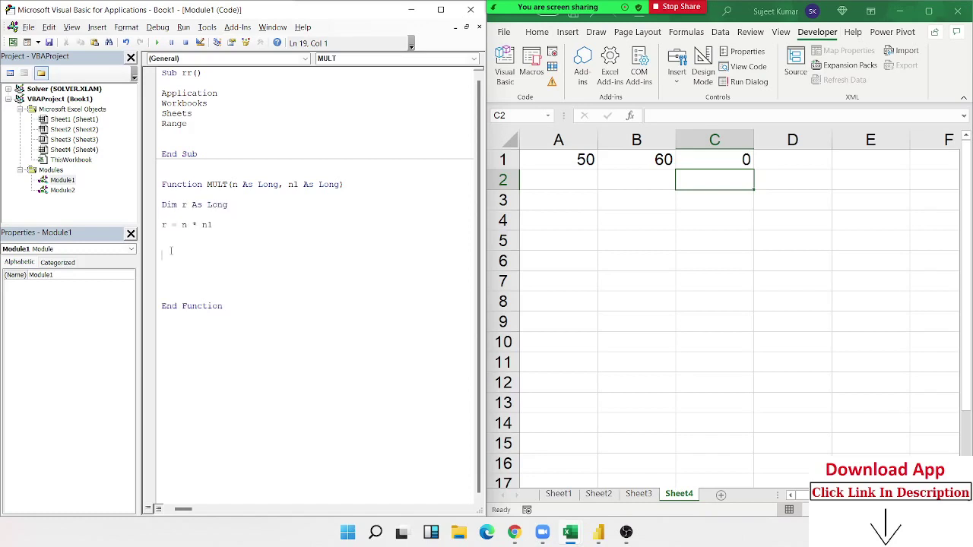
pyautogui.doubleClick(226, 185)
pyautogui.click(172, 263)
pyautogui.hotkey('ctrl', 'v')
pyautogui.write('r')
# Step: Re-enter C1's formula so it recalculates to 3000
pyautogui.doubleClick(728, 159)
pyautogui.press('Return')
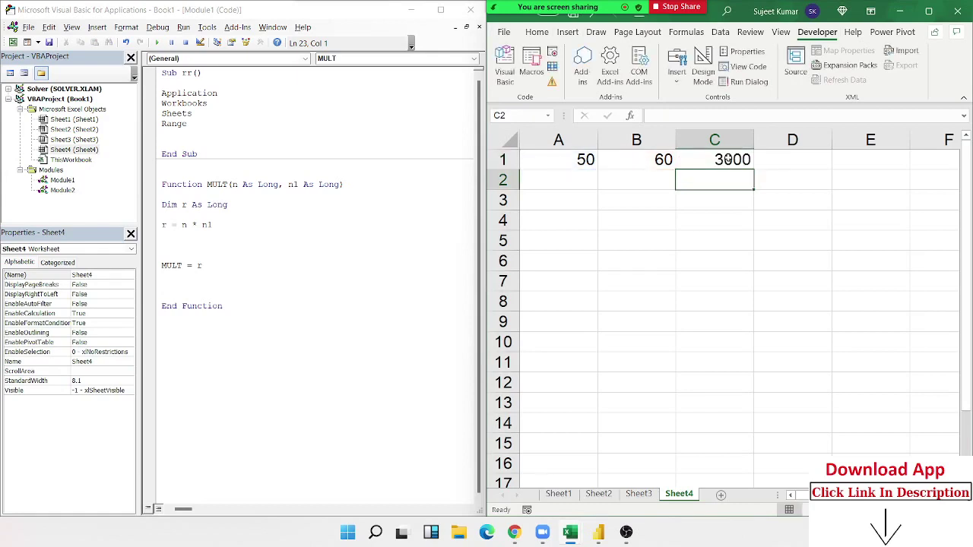
pyautogui.click(729, 158)
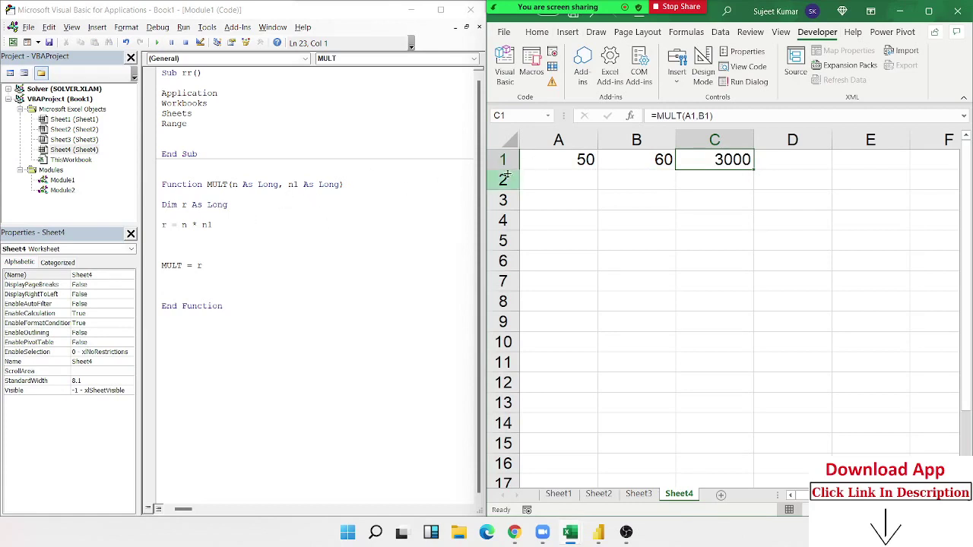
# Step: Change MULT's first argument n from As Long to As Double
pyautogui.click(567, 155)
pyautogui.click(658, 156)
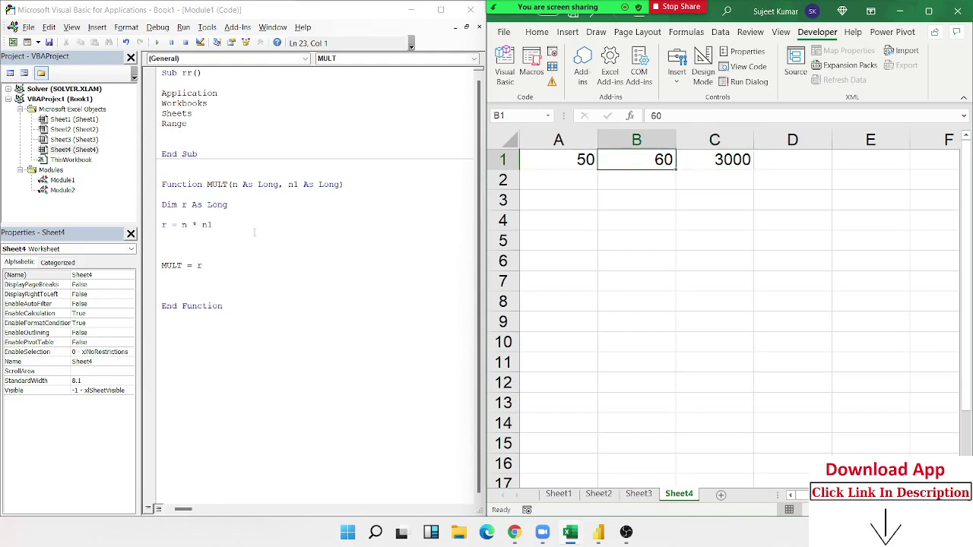
pyautogui.click(272, 192)
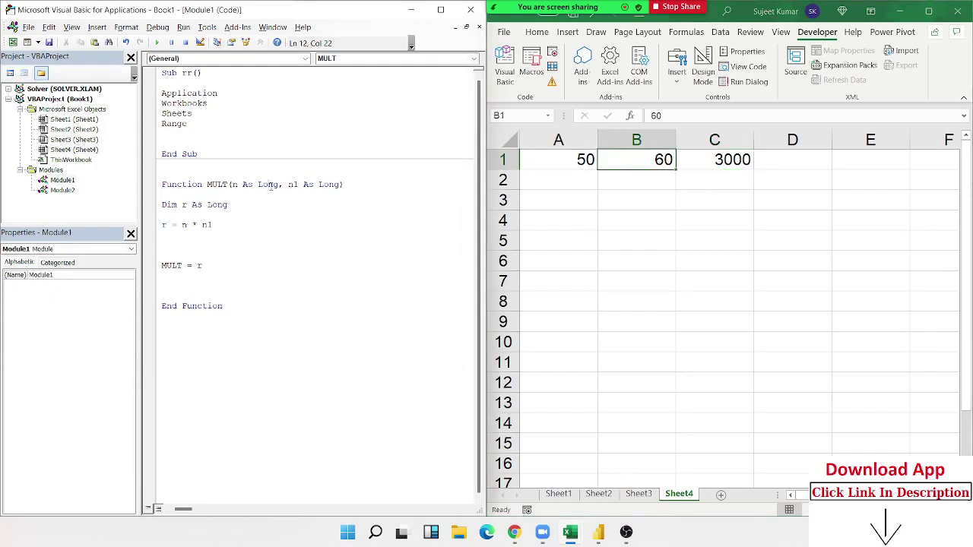
pyautogui.doubleClick(271, 186)
pyautogui.press('BackSpace')
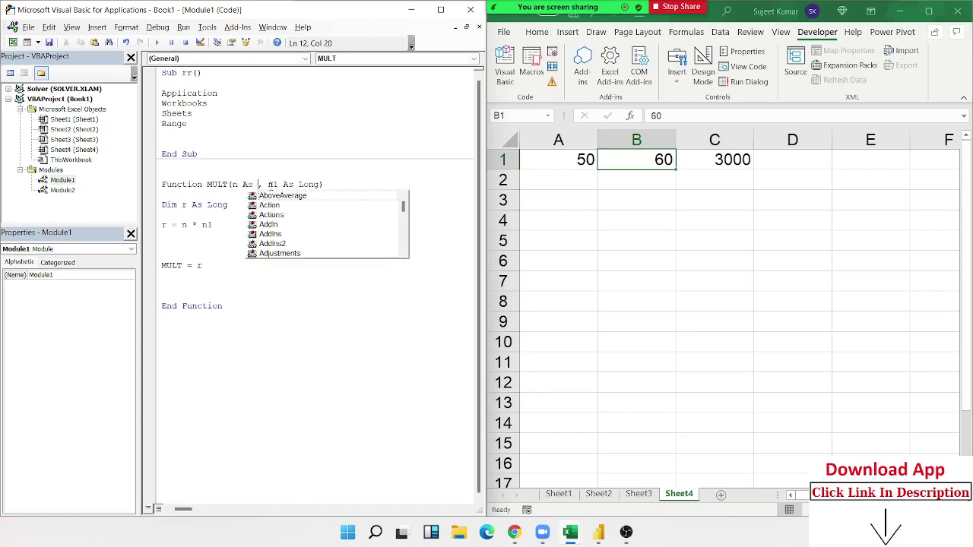
pyautogui.write('dou')
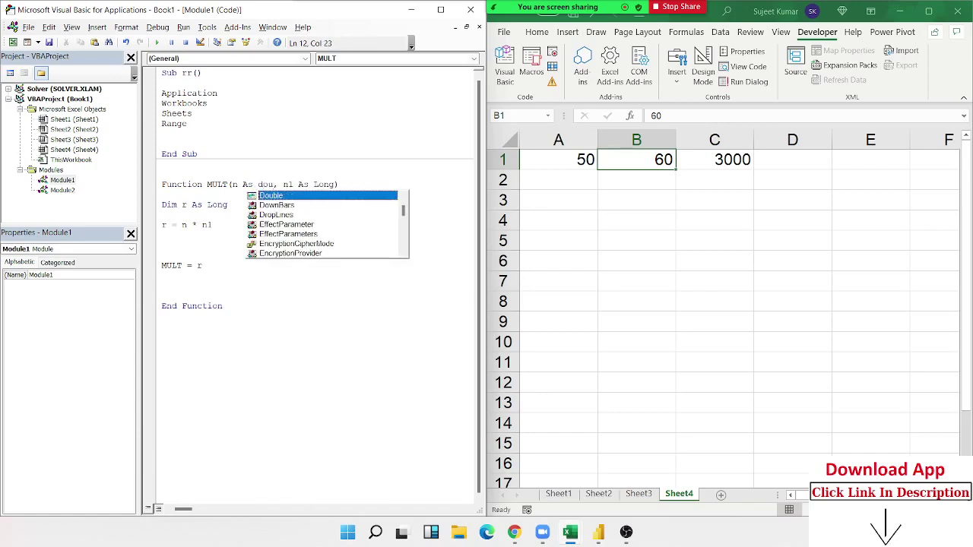
pyautogui.press('Tab')
# Step: Change the second argument n1 from Long to Double, fixing the typos on the way
pyautogui.doubleClick(332, 184)
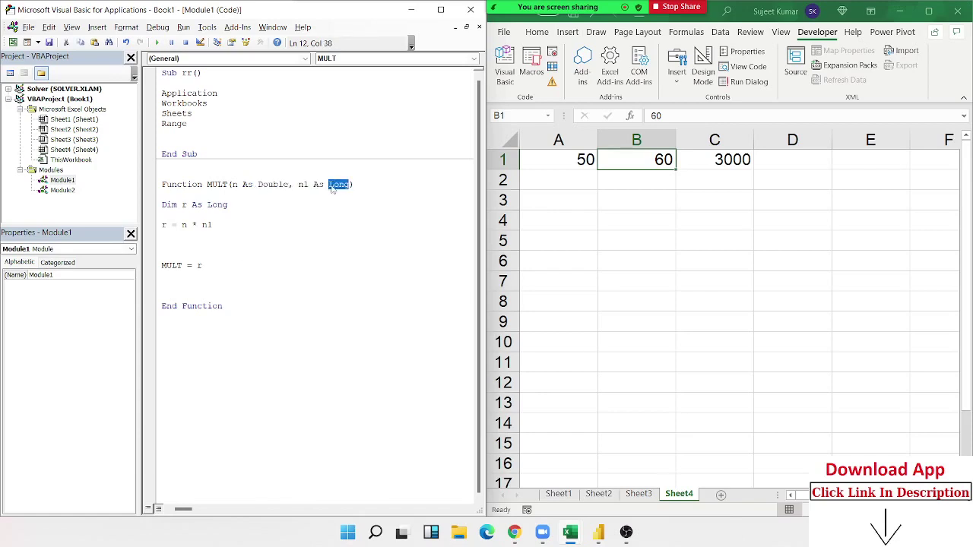
pyautogui.press('BackSpace')
pyautogui.write('b')
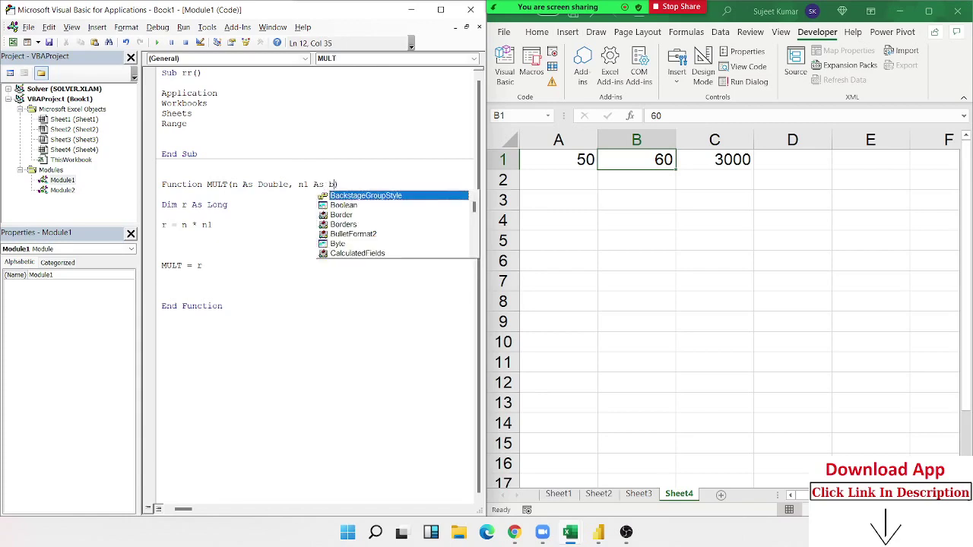
pyautogui.write('u')
pyautogui.press('BackSpace')
pyautogui.press('BackSpace')
pyautogui.write('d')
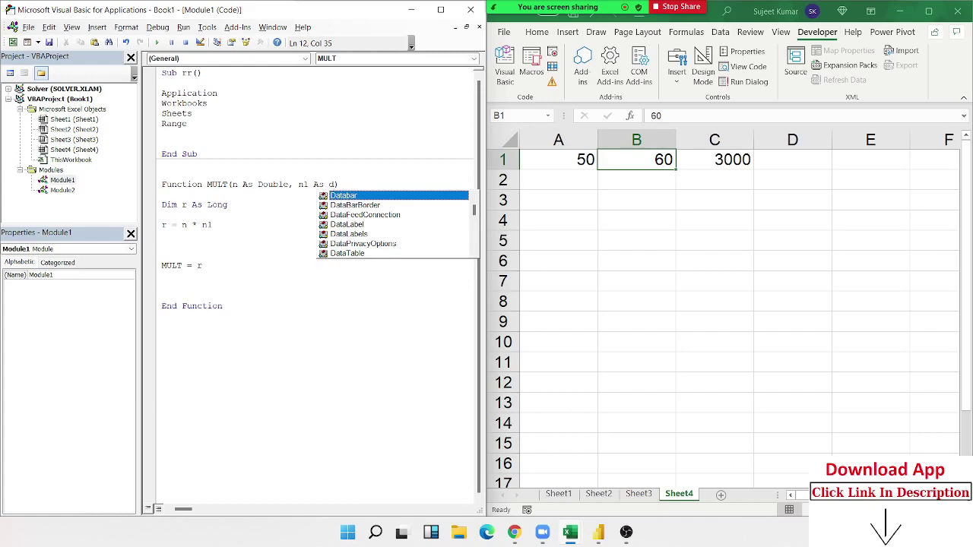
pyautogui.write('ubl')
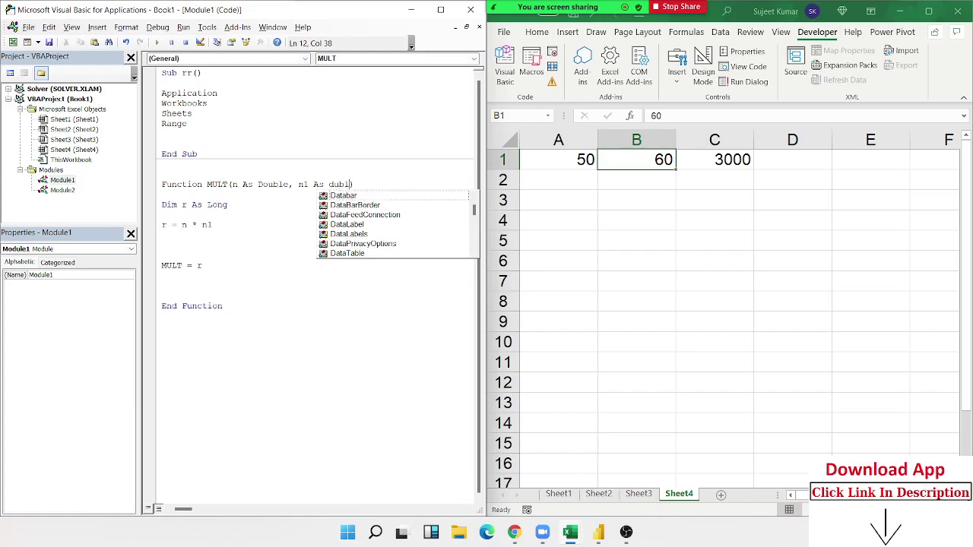
pyautogui.press('BackSpace')
pyautogui.press('BackSpace')
pyautogui.press('BackSpace')
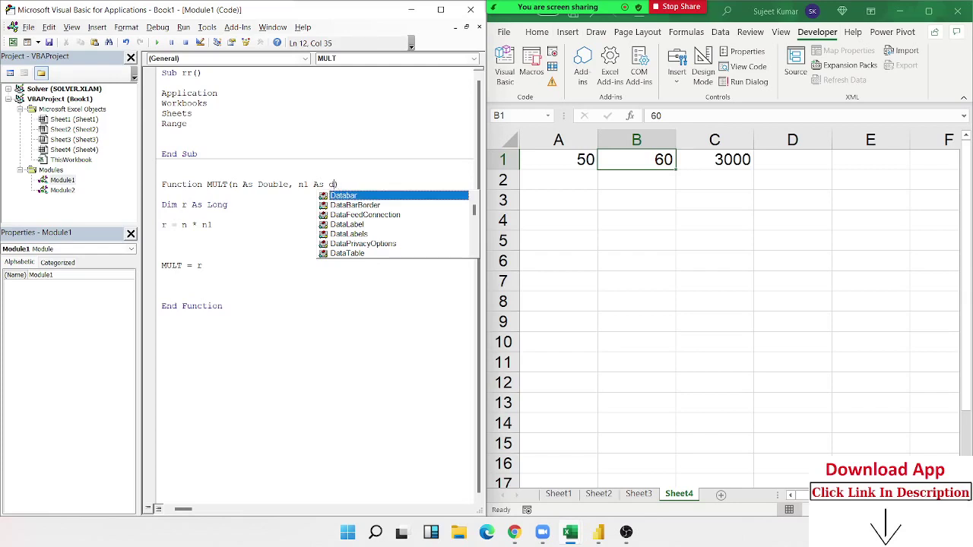
pyautogui.write('ou')
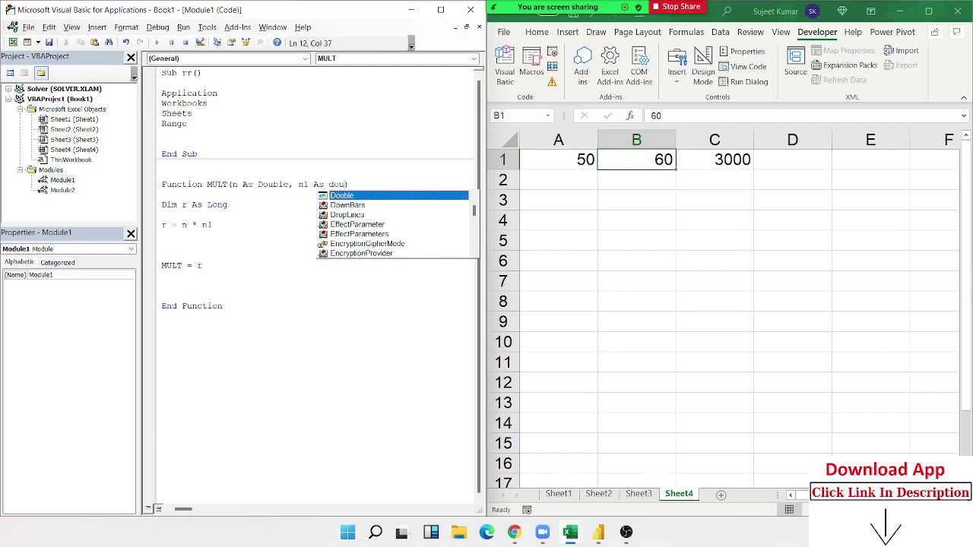
pyautogui.press('Tab')
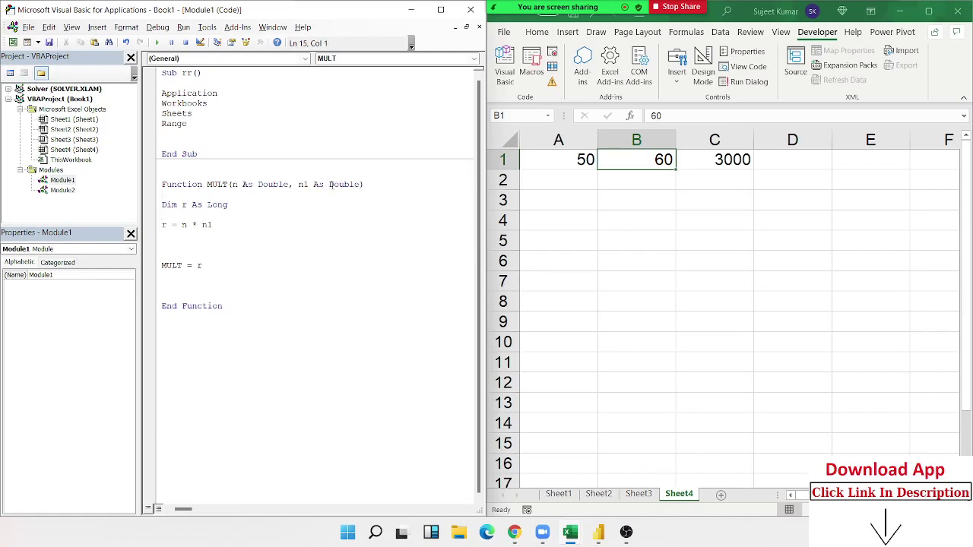
# Step: On Sheet1, enter the Name header in A1 and fill names Puja through Dev down A2:A12
pyautogui.click(564, 495)
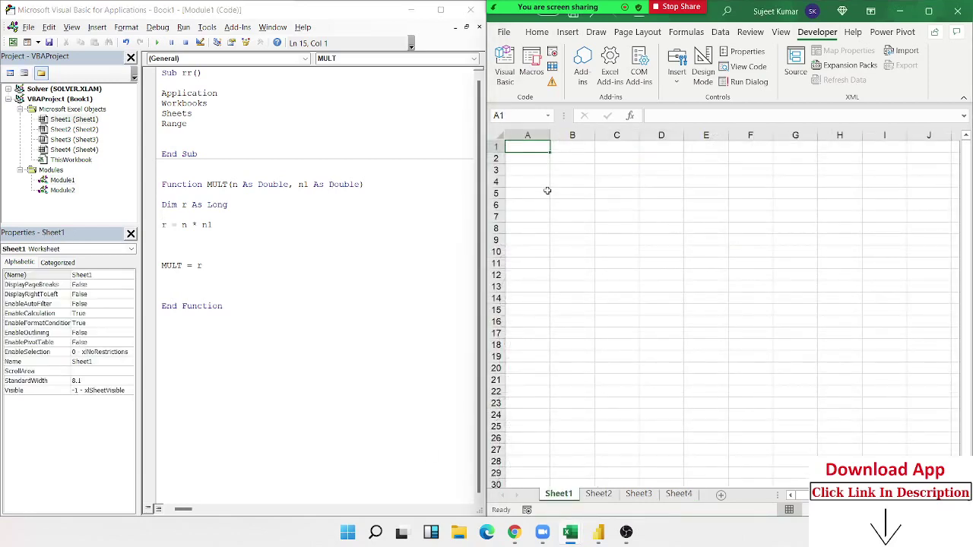
pyautogui.write('Nmae')
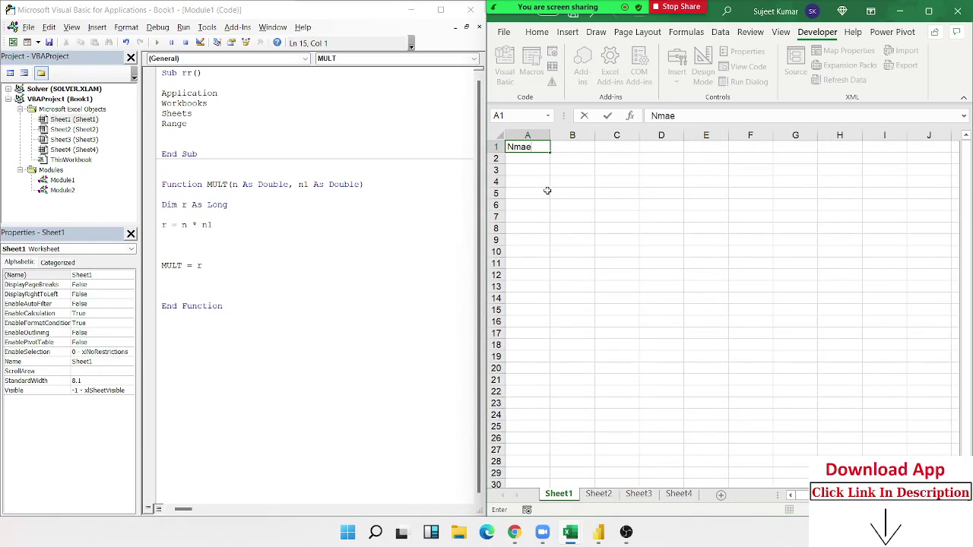
pyautogui.press('BackSpace')
pyautogui.press('BackSpace')
pyautogui.press('BackSpace')
pyautogui.write('me')
pyautogui.press('Return')
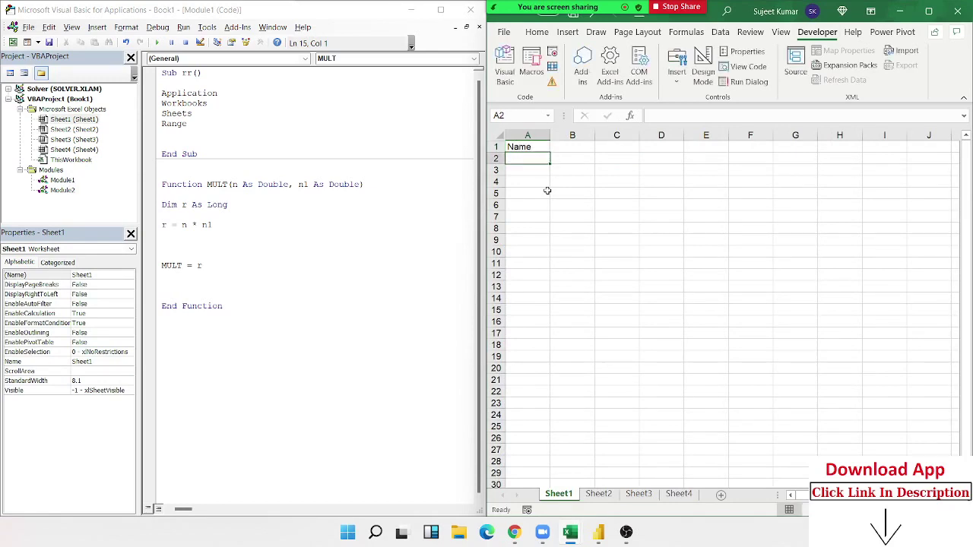
pyautogui.write('Puja')
pyautogui.press('Return')
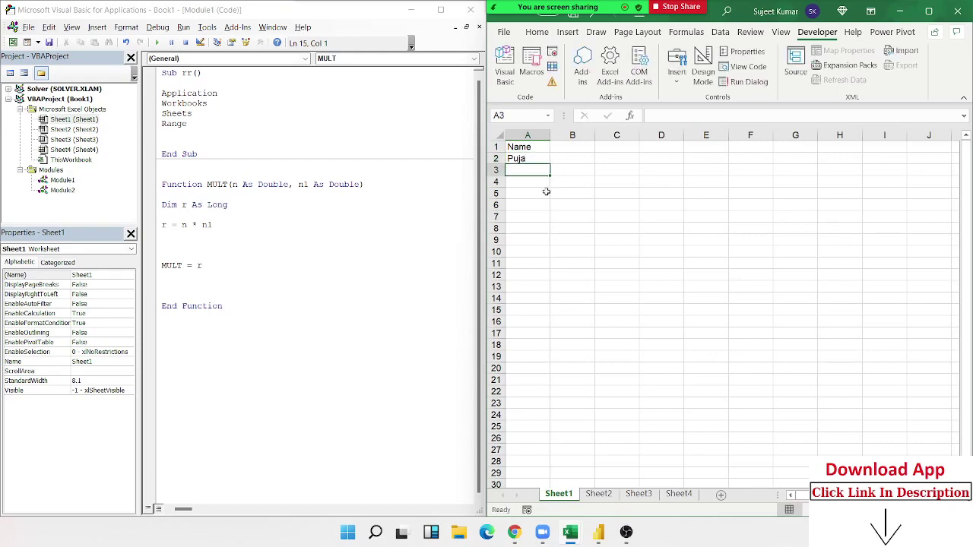
pyautogui.click(530, 156)
pyautogui.moveTo(551, 161); pyautogui.dragTo(553, 279)
# Step: Type JAN in B1 and fill the month headings across to JUN in G1
pyautogui.click(581, 145)
pyautogui.write('J')
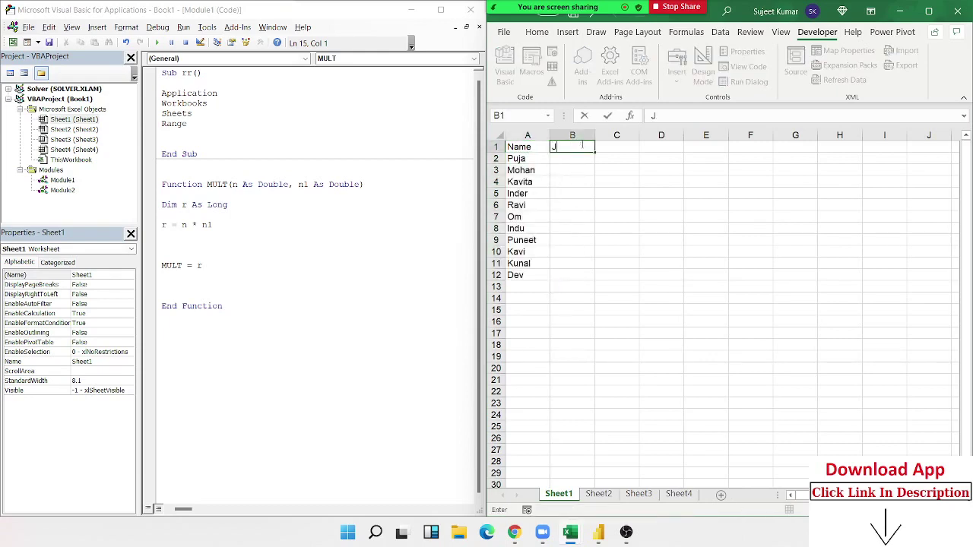
pyautogui.write('AN')
pyautogui.press('Return')
pyautogui.click(582, 147)
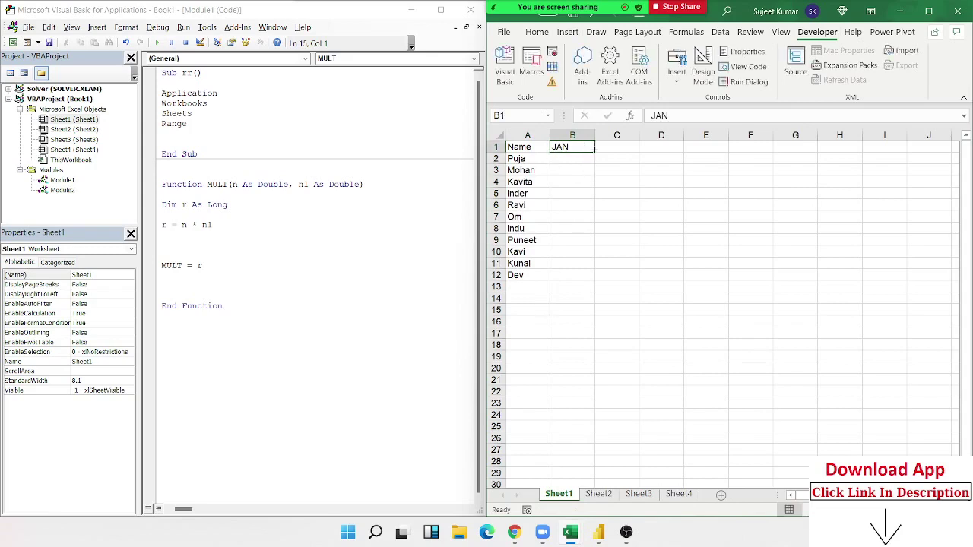
pyautogui.moveTo(595, 153); pyautogui.dragTo(820, 147)
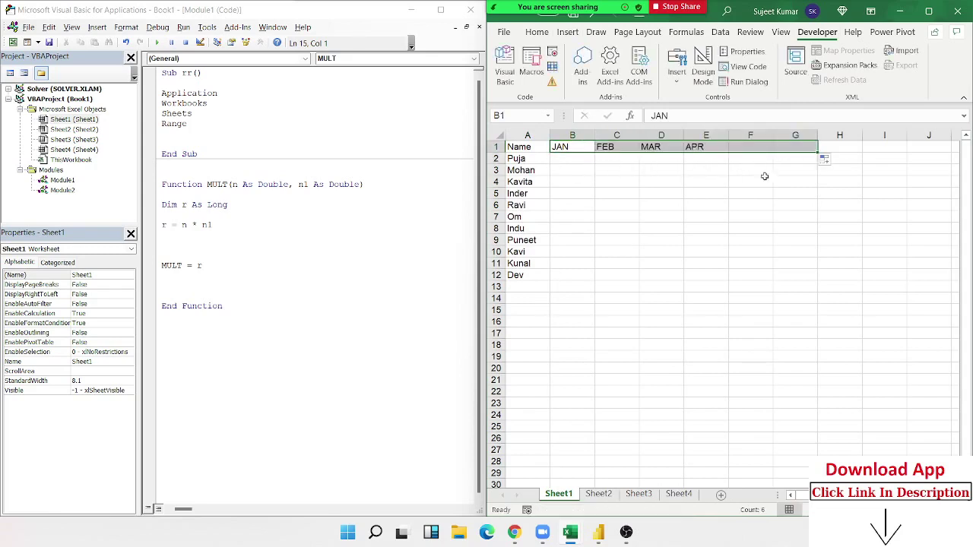
pyautogui.click(581, 164)
# Step: Enter =RANDBETWEEN(10,90) in B2 and fill it across B2:G12
pyautogui.write('=r')
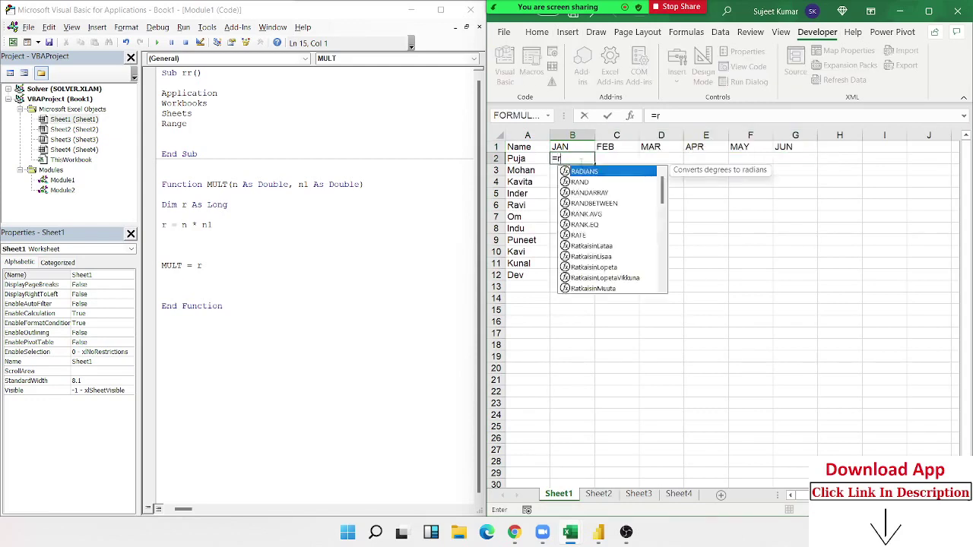
pyautogui.write('a')
pyautogui.press('Down')
pyautogui.press('Down')
pyautogui.press('Down')
pyautogui.press('Tab')
pyautogui.write('10')
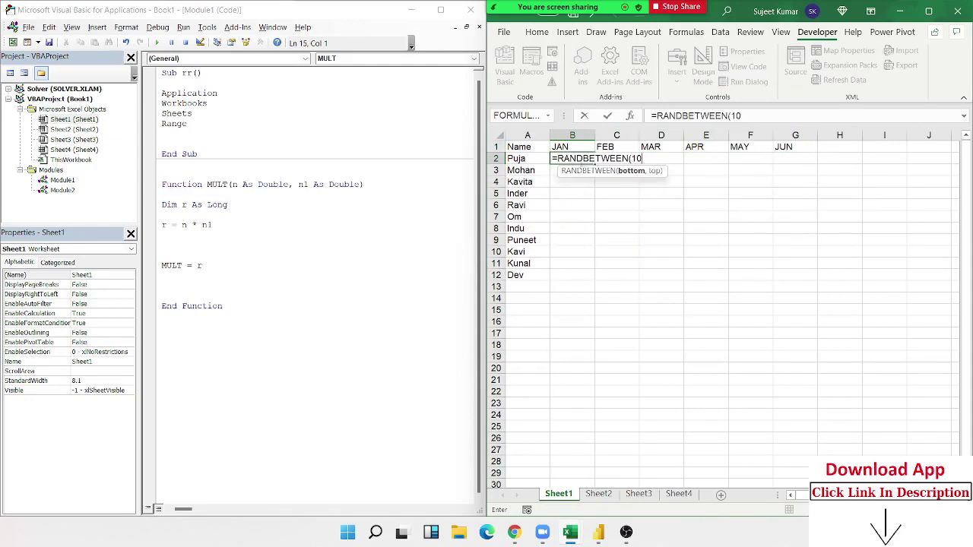
pyautogui.write(',90')
pyautogui.moveTo(582, 161); pyautogui.dragTo(790, 273)
pyautogui.hotkey('ctrl', 'r')
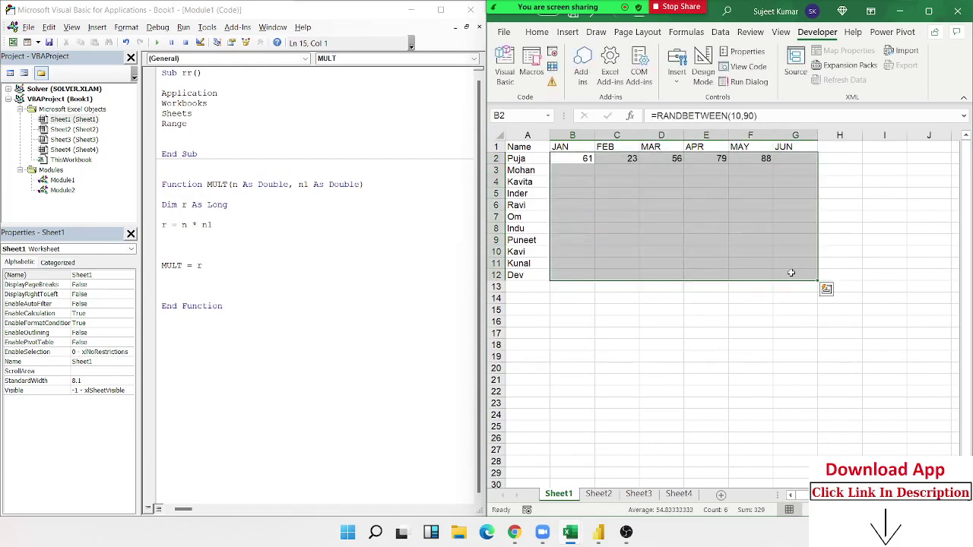
pyautogui.hotkey('ctrl', 'd')
# Step: Copy B2:G12 and paste the scores back as fixed values
pyautogui.hotkey('ctrl', 'c')
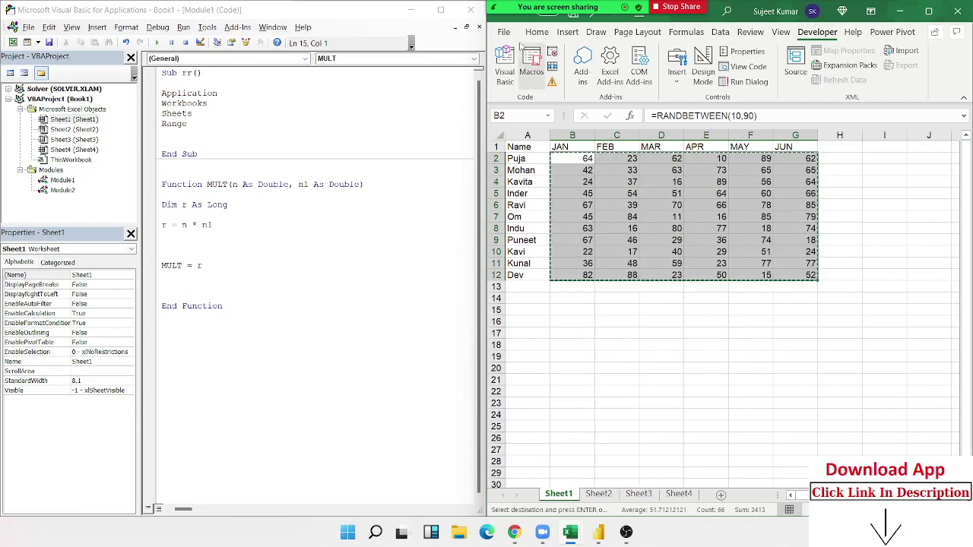
pyautogui.click(532, 33)
pyautogui.click(504, 76)
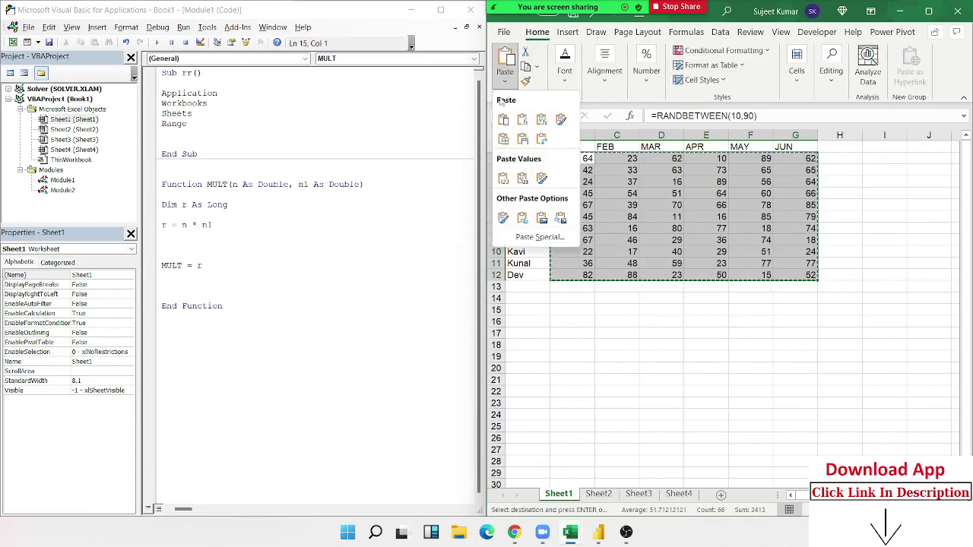
pyautogui.click(502, 178)
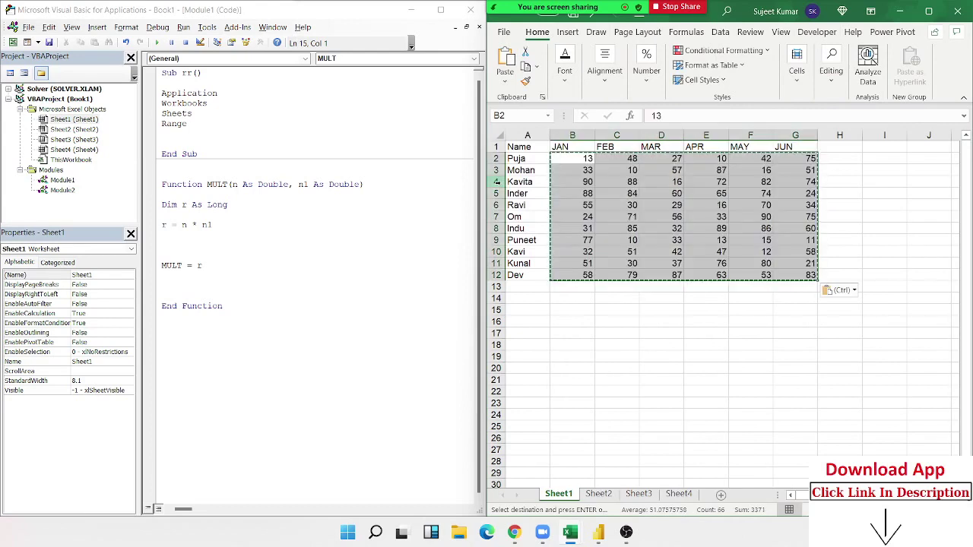
pyautogui.click(590, 161)
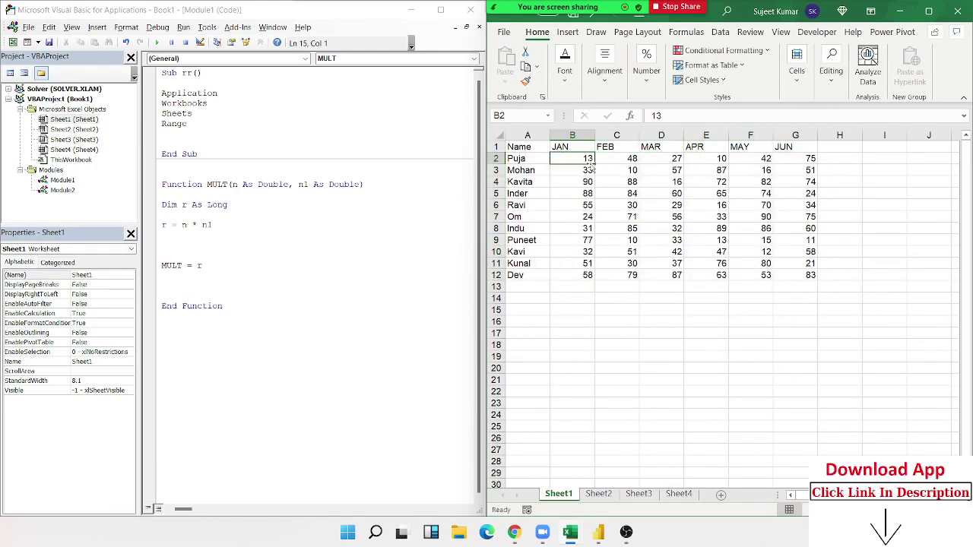
# Step: Select the whole data table A1:G12
pyautogui.moveTo(533, 154); pyautogui.dragTo(781, 243)
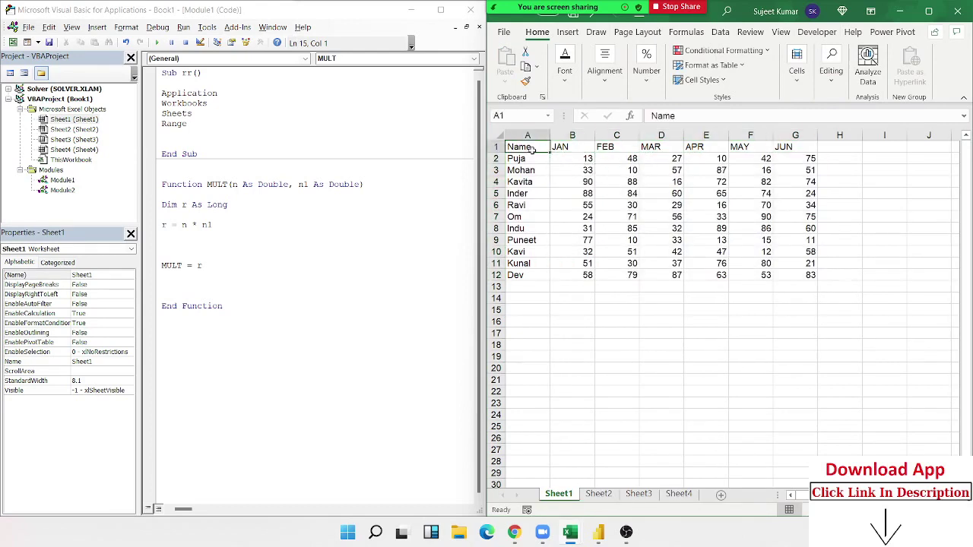
pyautogui.click(731, 276)
pyautogui.click(528, 136)
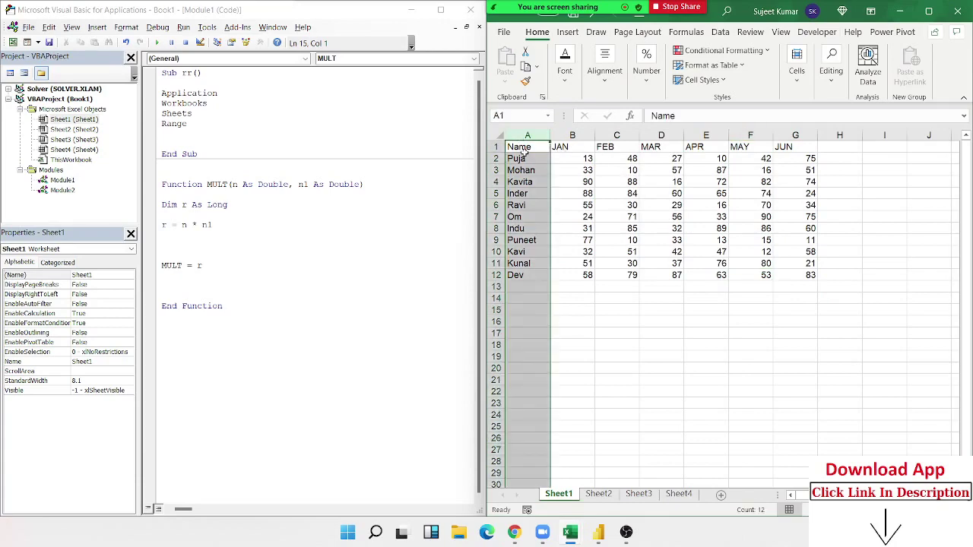
pyautogui.click(525, 149)
pyautogui.moveTo(543, 159); pyautogui.dragTo(799, 272)
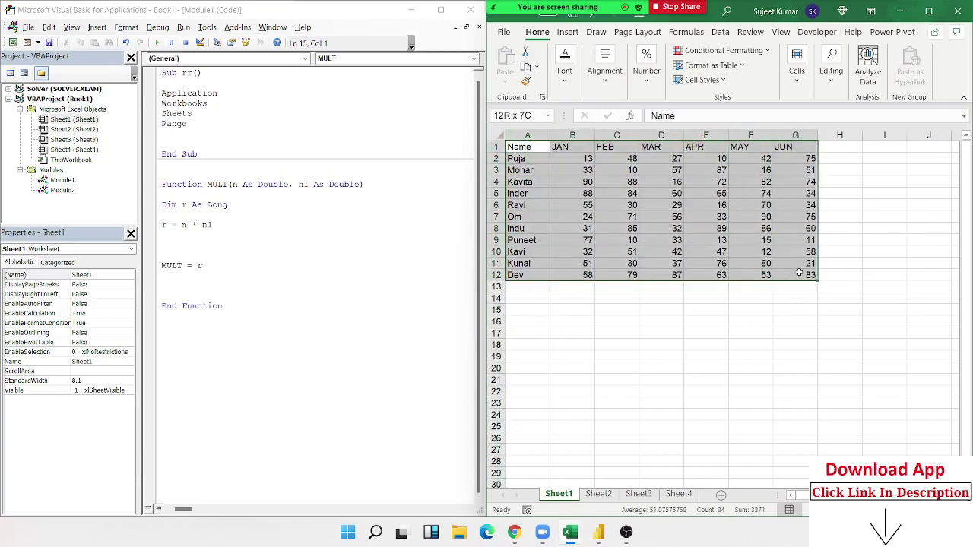
# Step: Maximize Excel and copy the header row A1:G1 into row 17
pyautogui.click(928, 12)
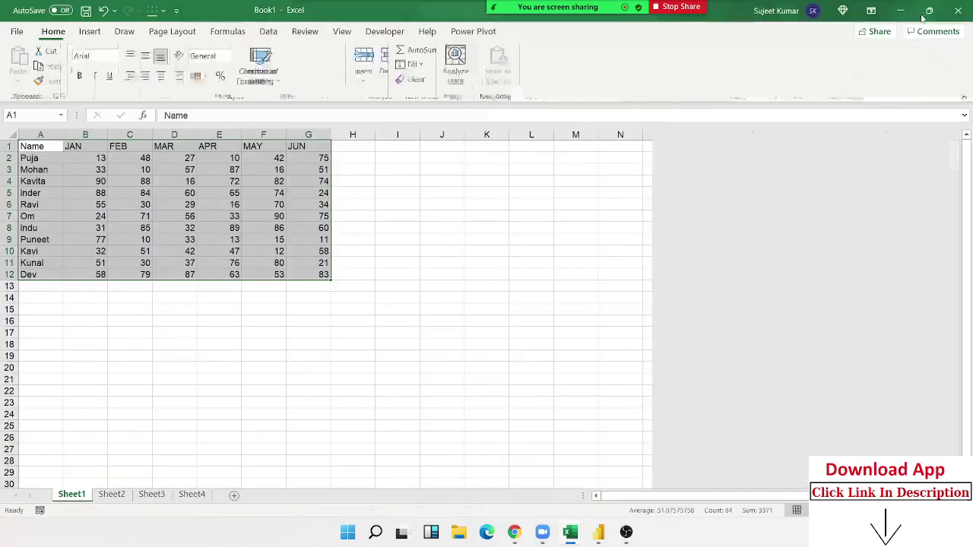
pyautogui.click(352, 226)
pyautogui.moveTo(322, 274); pyautogui.dragTo(3, 144)
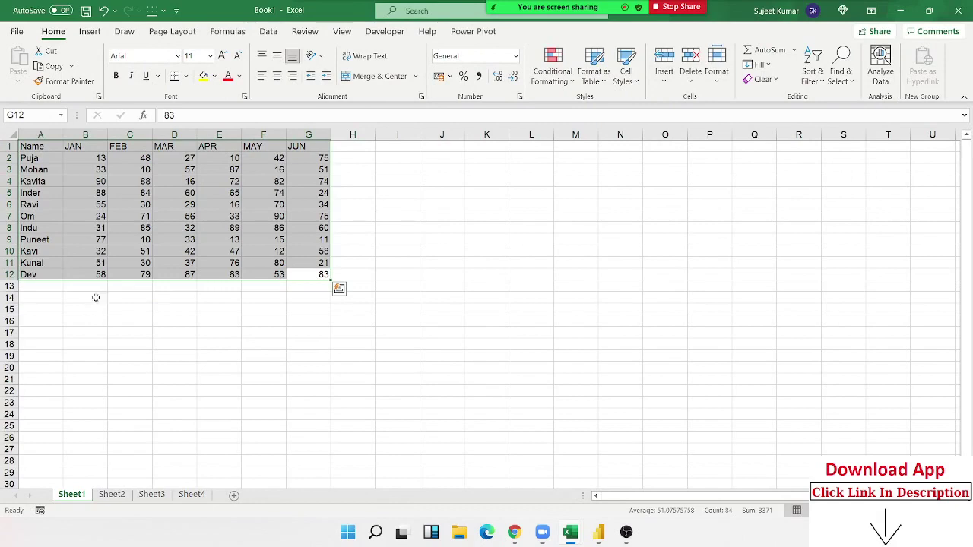
pyautogui.click(86, 313)
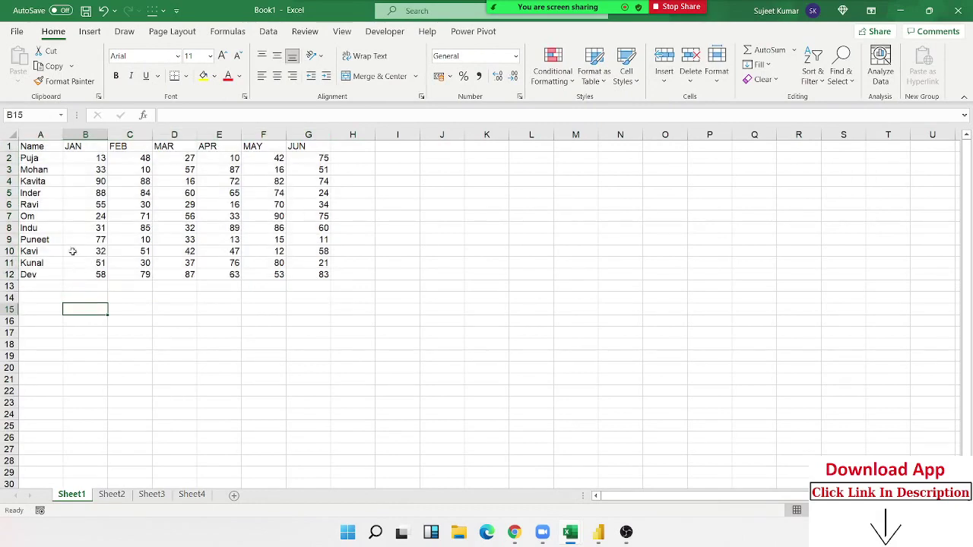
pyautogui.click(43, 150)
pyautogui.moveTo(43, 152); pyautogui.dragTo(308, 147)
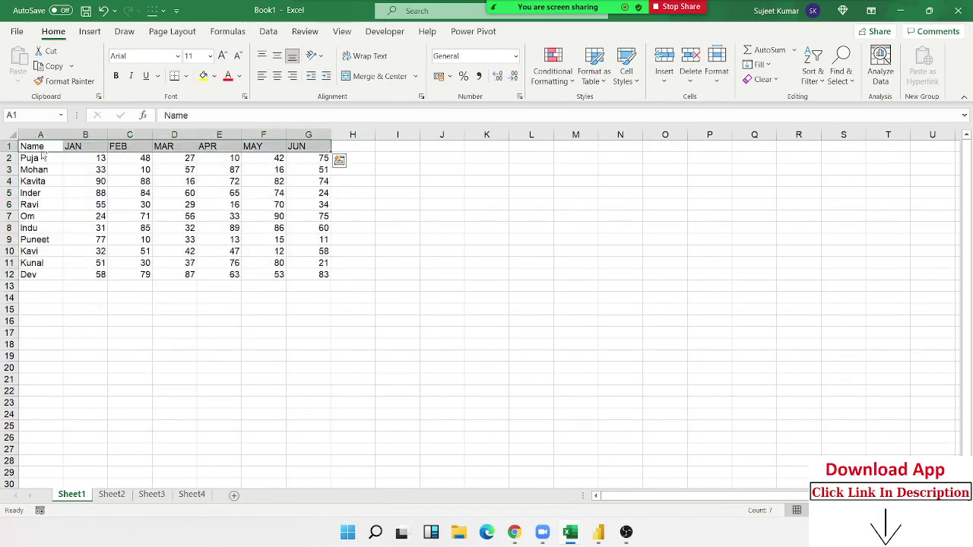
pyautogui.hotkey('ctrl', 'c')
pyautogui.click(43, 332)
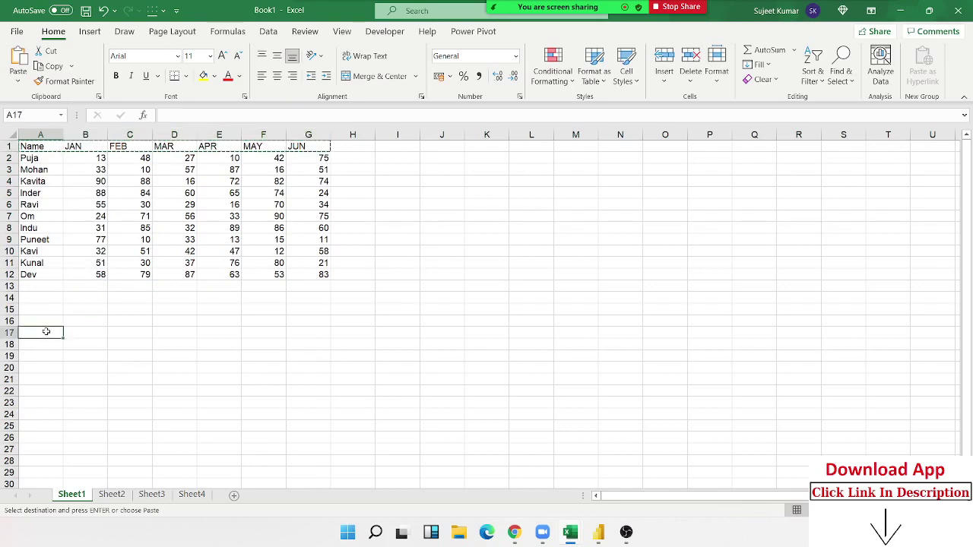
pyautogui.hotkey('ctrl', 'v')
# Step: Put 1 in A16 and enter =OFFSET(A1,$A$16,0) in A18 to show Puja
pyautogui.click(35, 319)
pyautogui.write('1')
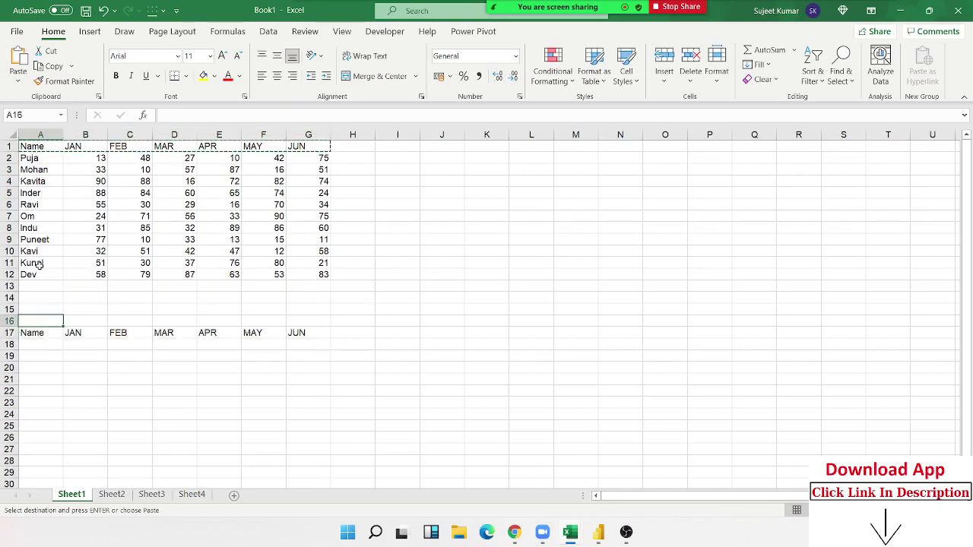
pyautogui.press('Return')
pyautogui.press('Return')
pyautogui.write('=')
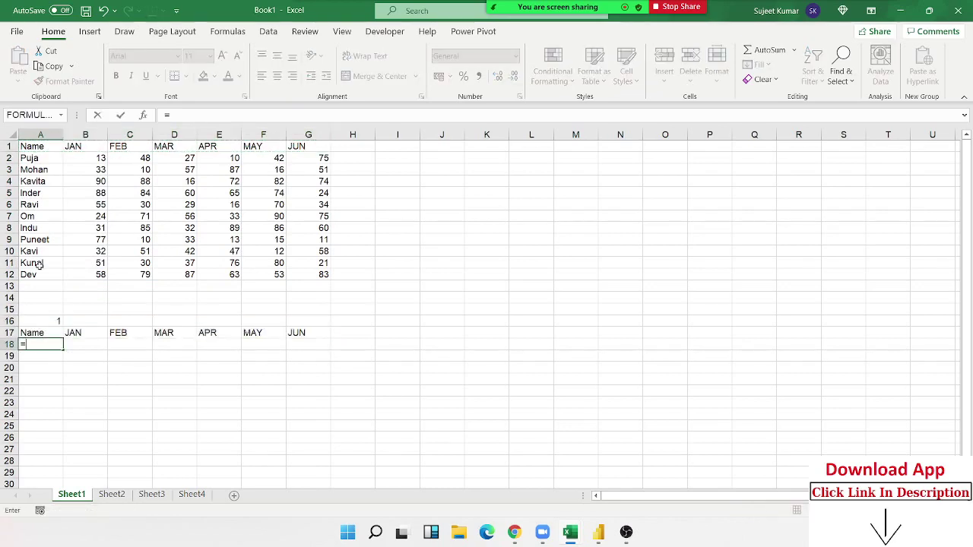
pyautogui.write('of')
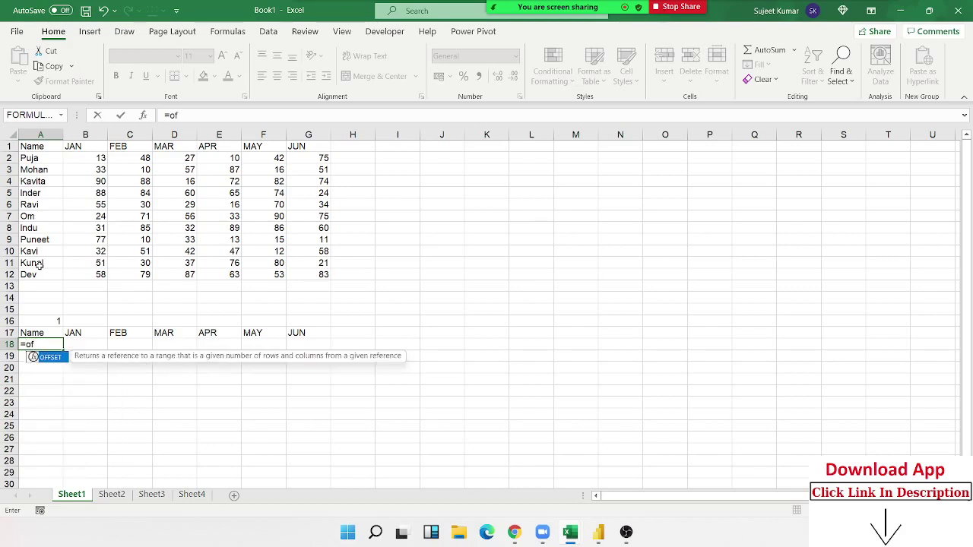
pyautogui.press('Tab')
pyautogui.click(44, 147)
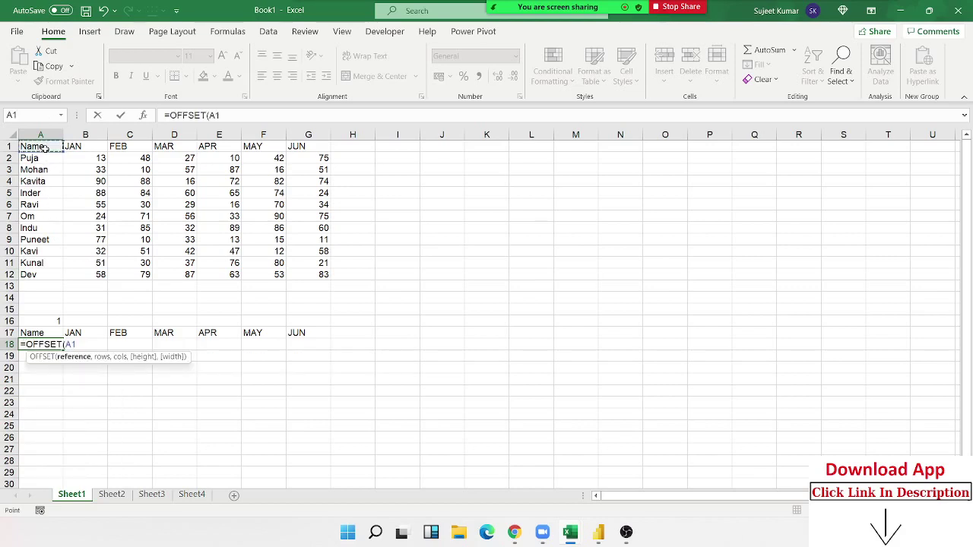
pyautogui.write(',')
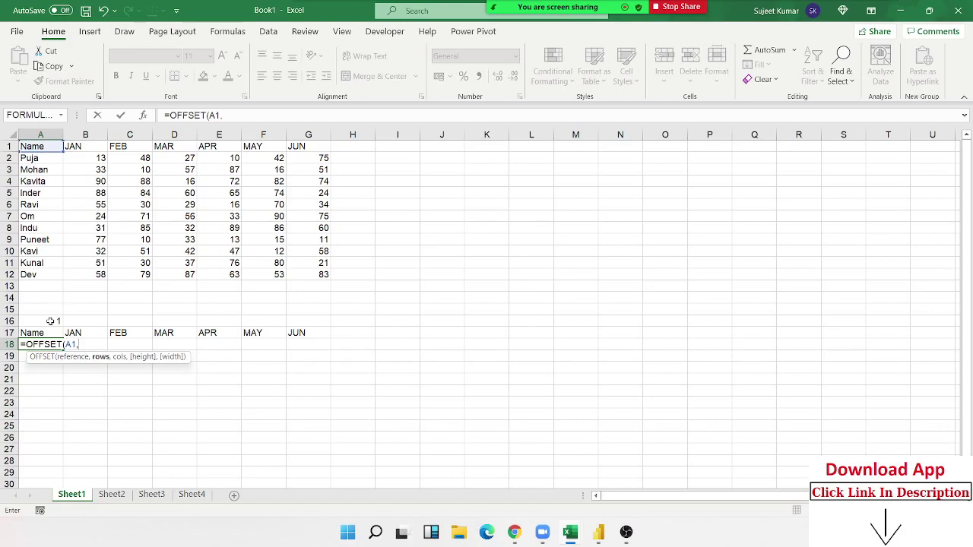
pyautogui.click(50, 322)
pyautogui.write(',')
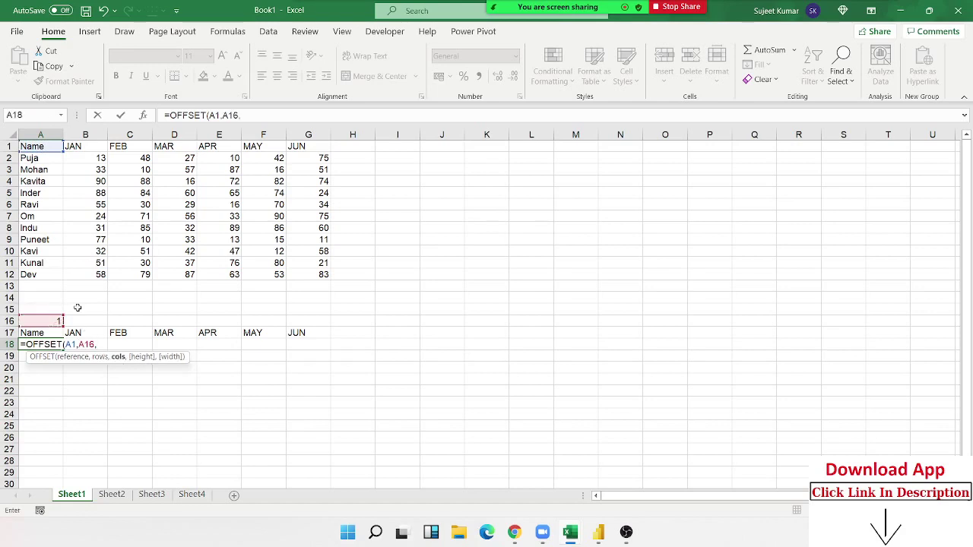
pyautogui.write('0')
pyautogui.press('Return')
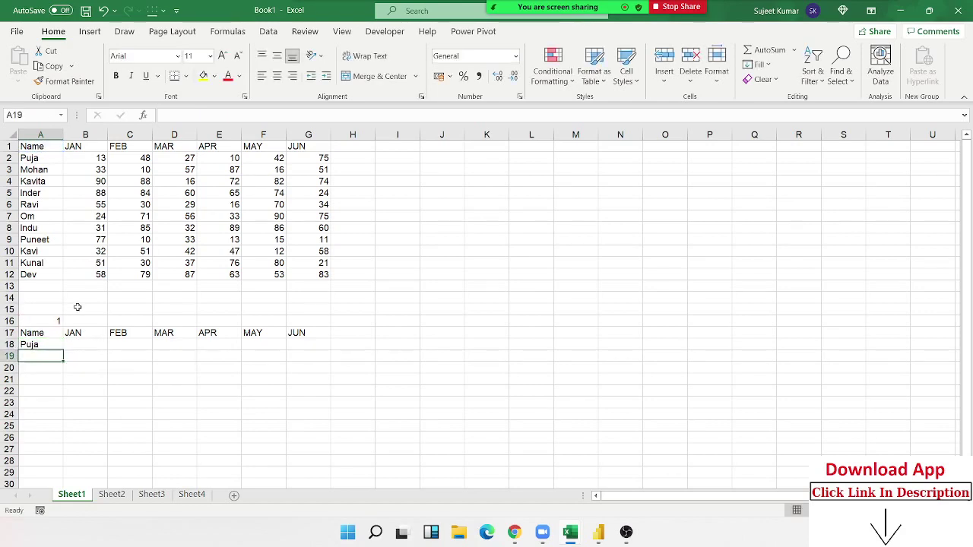
# Step: Check the A18 formula and fill it across A18:G18
pyautogui.press('Up')
pyautogui.click(233, 115)
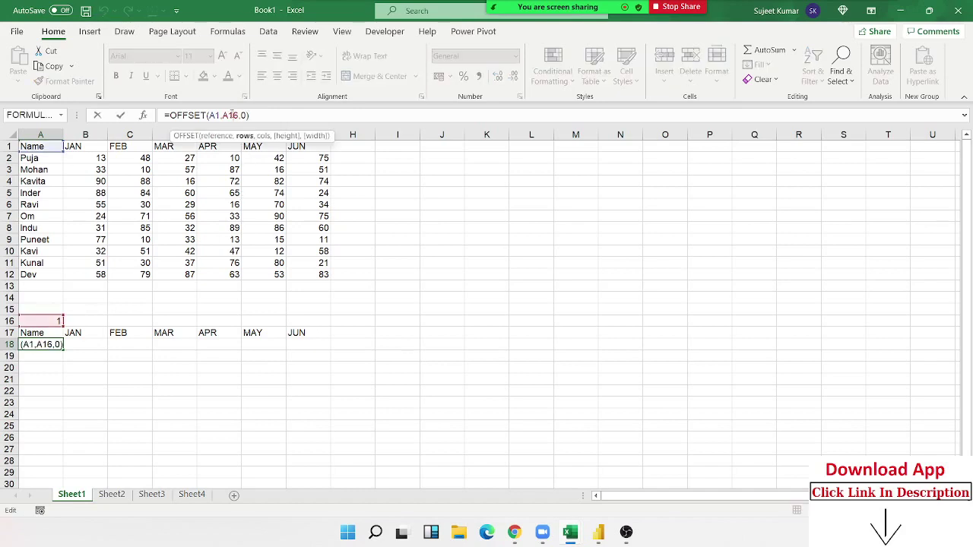
pyautogui.doubleClick(232, 115)
pyautogui.press('Return')
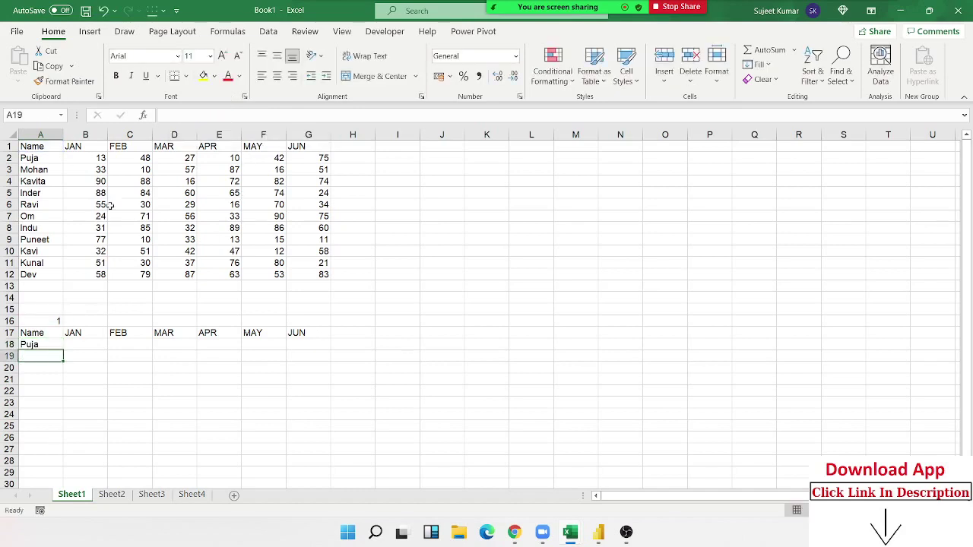
pyautogui.moveTo(30, 344); pyautogui.dragTo(297, 343)
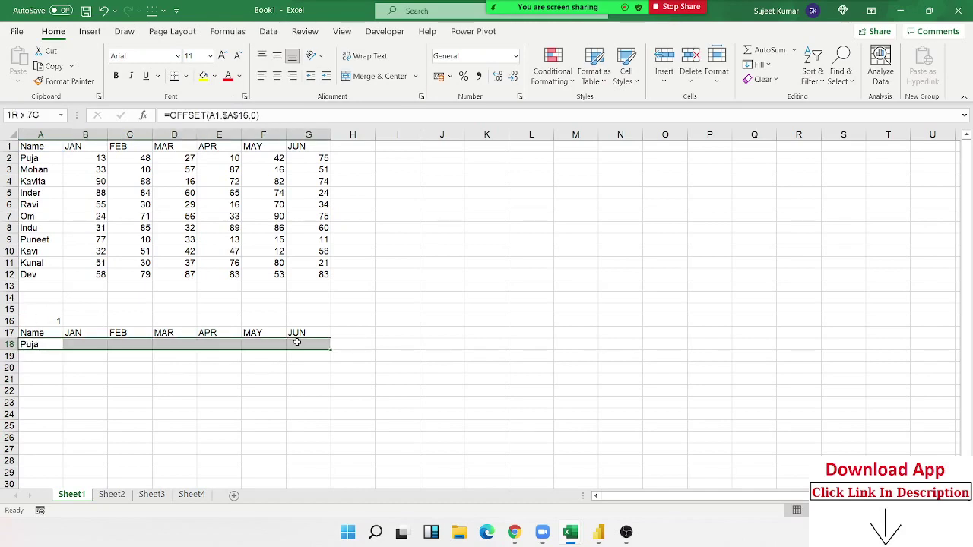
pyautogui.hotkey('ctrl', 'r')
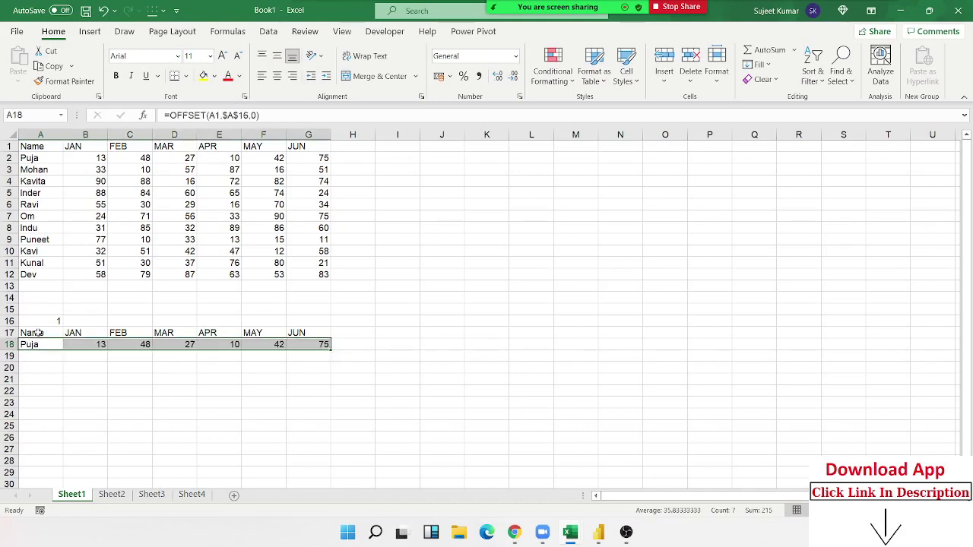
# Step: Select the headers and scores in A17:G18 for a column chart
pyautogui.moveTo(38, 333); pyautogui.dragTo(300, 344)
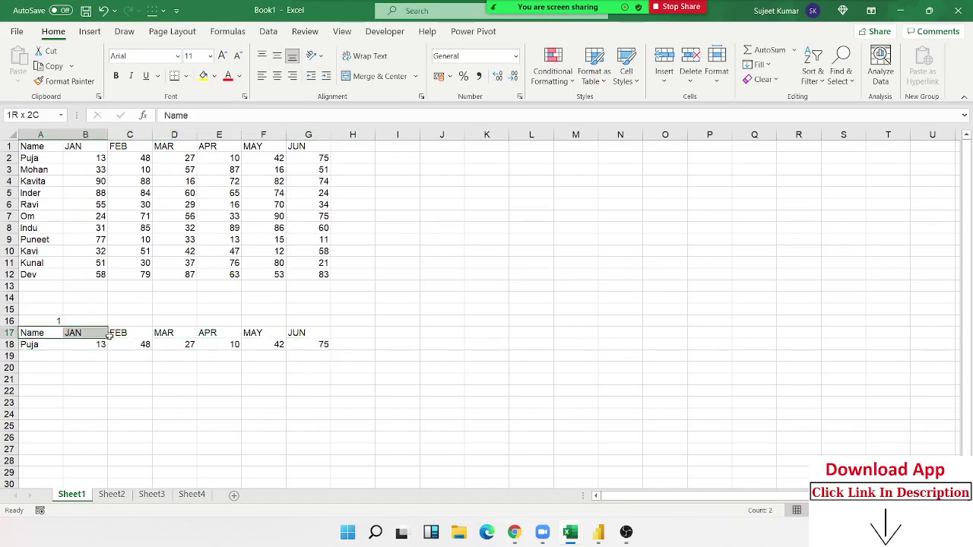
pyautogui.click(89, 31)
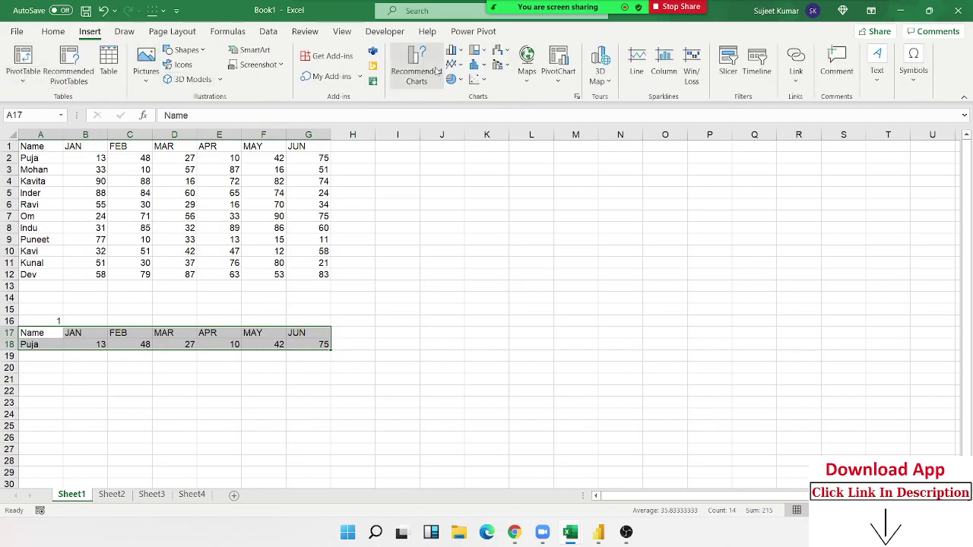
pyautogui.click(452, 50)
# Step: Insert a clustered column chart of A17:G18, move it over columns J–P and enlarge it
pyautogui.click(460, 99)
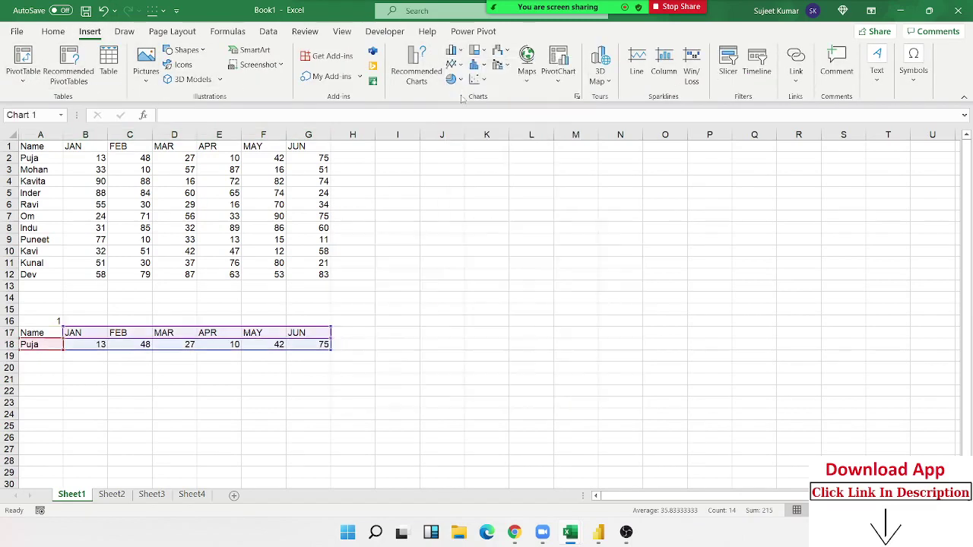
pyautogui.moveTo(380, 241); pyautogui.dragTo(454, 185)
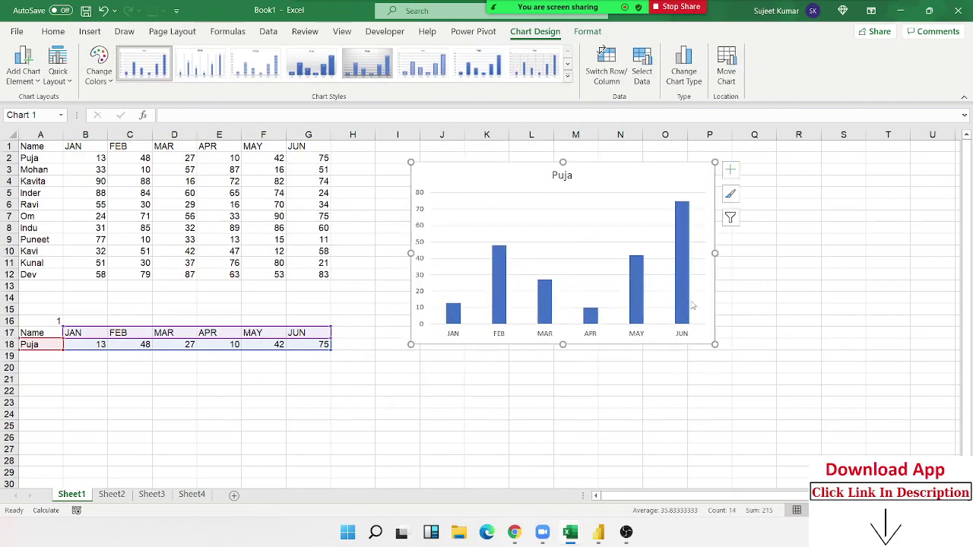
pyautogui.moveTo(718, 347); pyautogui.dragTo(771, 365)
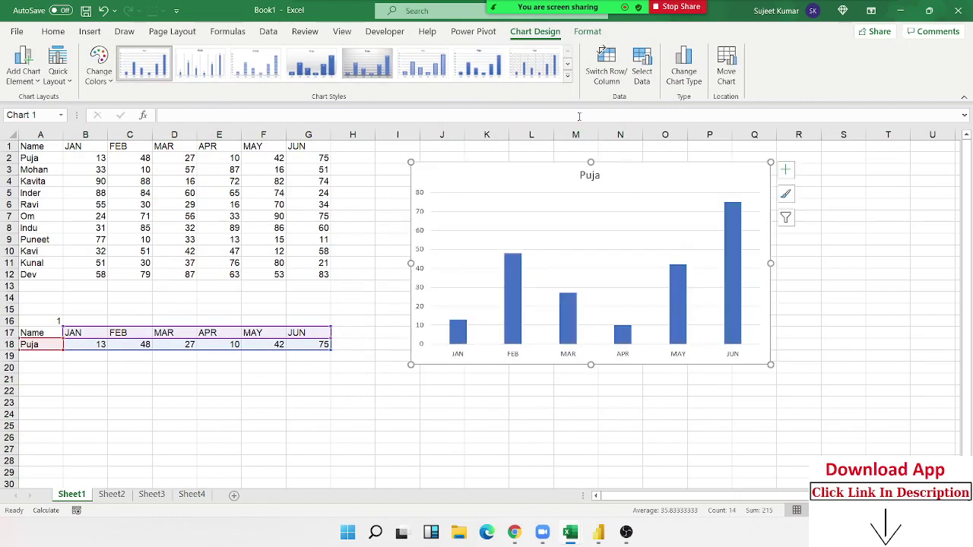
# Step: Apply the dark chart style and move the chart left over columns B–J
pyautogui.click(567, 75)
pyautogui.click(367, 99)
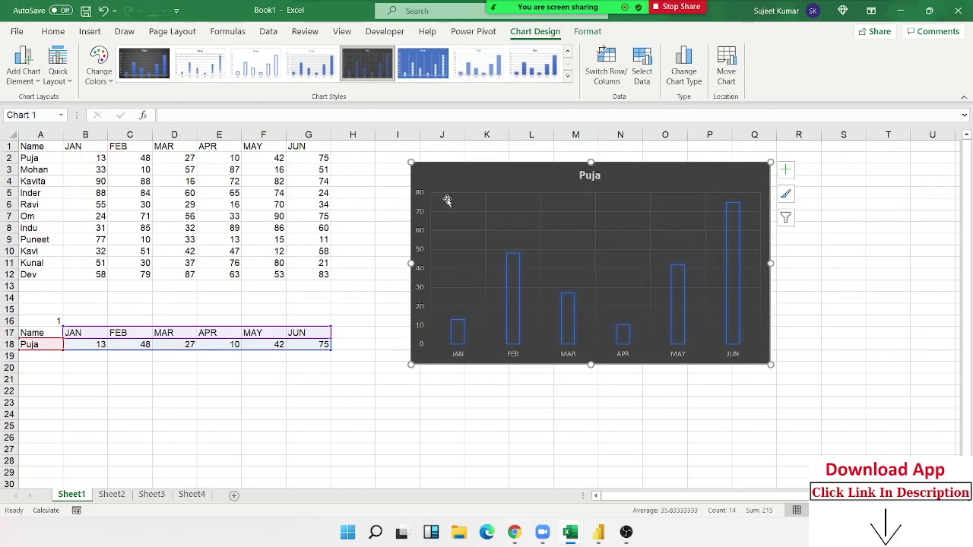
pyautogui.click(352, 216)
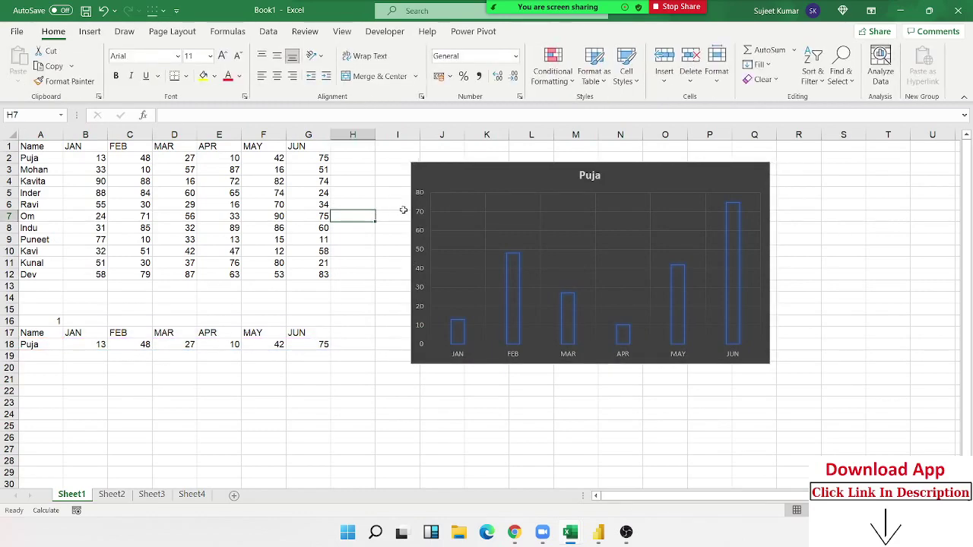
pyautogui.click(494, 187)
pyautogui.click(301, 378)
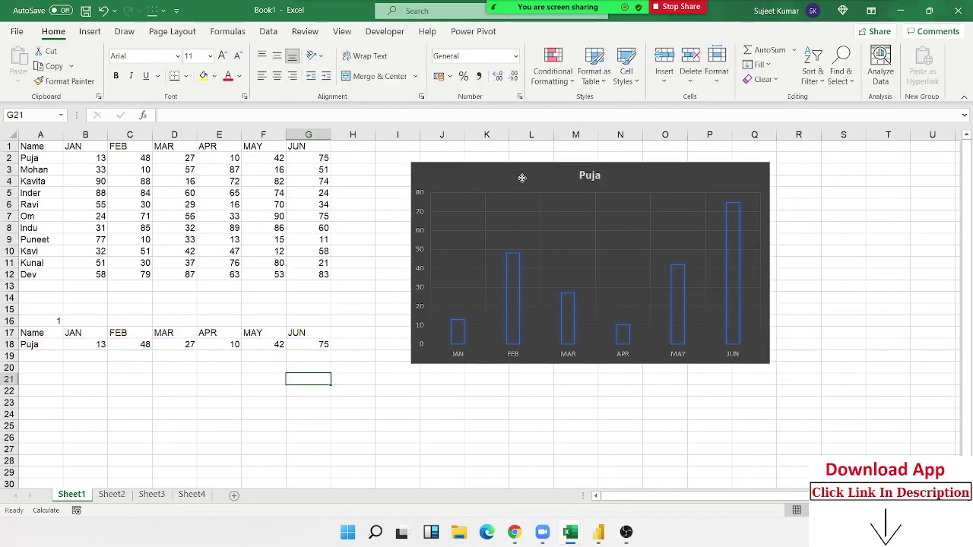
pyautogui.moveTo(517, 175); pyautogui.dragTo(167, 154)
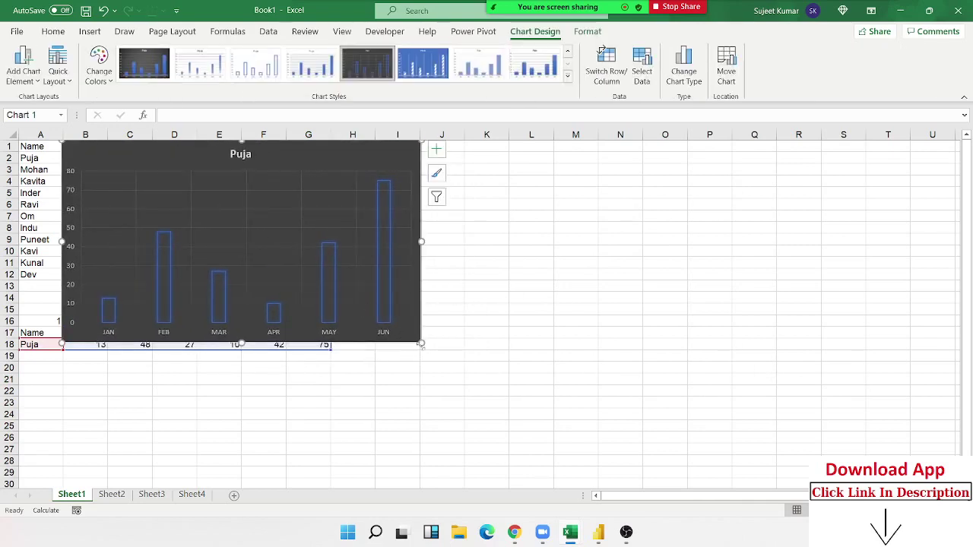
# Step: Make the chart taller, then click down the names from A2 to the last one
pyautogui.moveTo(421, 343); pyautogui.dragTo(424, 354)
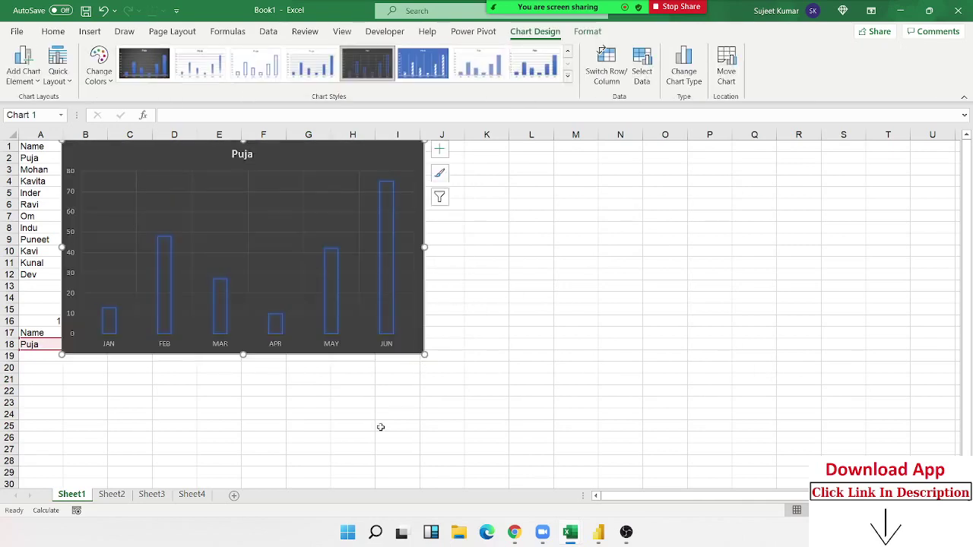
pyautogui.click(380, 425)
pyautogui.click(26, 157)
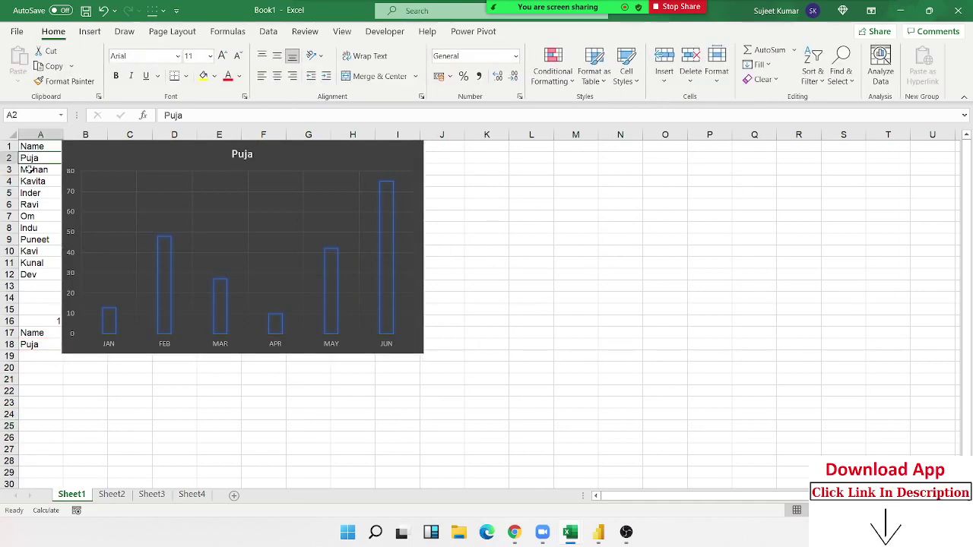
pyautogui.click(30, 169)
pyautogui.click(36, 181)
pyautogui.click(40, 204)
pyautogui.click(41, 217)
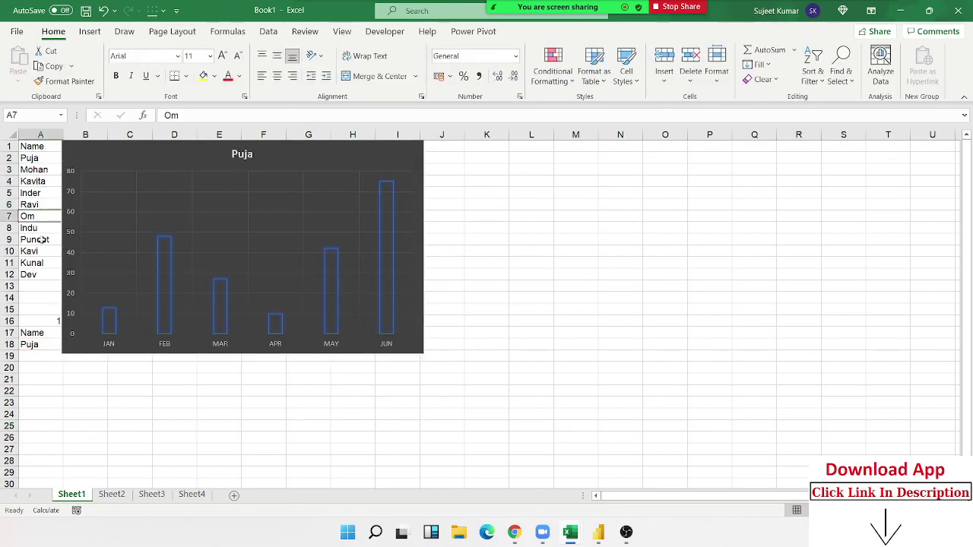
pyautogui.click(41, 239)
pyautogui.click(43, 262)
pyautogui.click(44, 274)
# Step: Click back up through the names from A11 to A6
pyautogui.moveTo(44, 273); pyautogui.dragTo(42, 263)
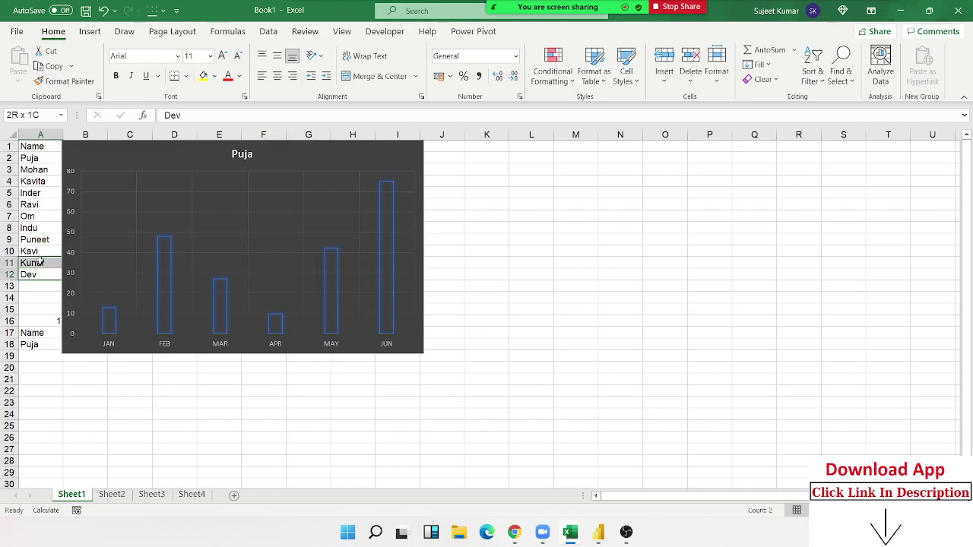
pyautogui.click(42, 263)
pyautogui.click(41, 250)
pyautogui.click(38, 228)
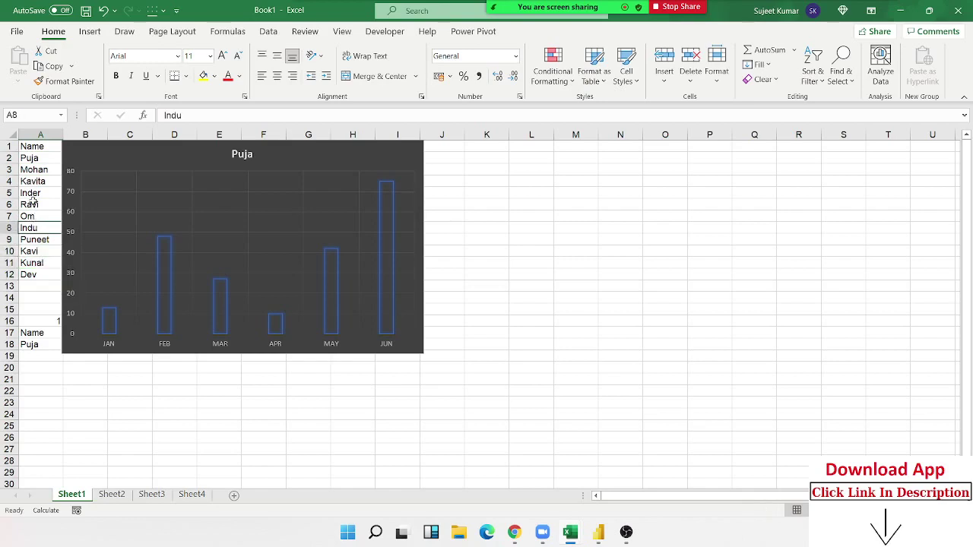
pyautogui.click(34, 203)
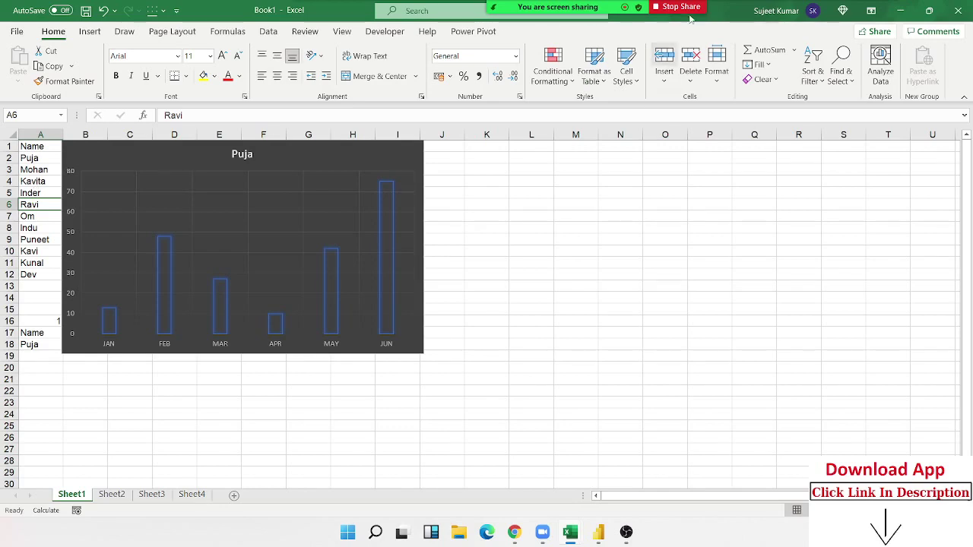
pyautogui.moveTo(570, 533)
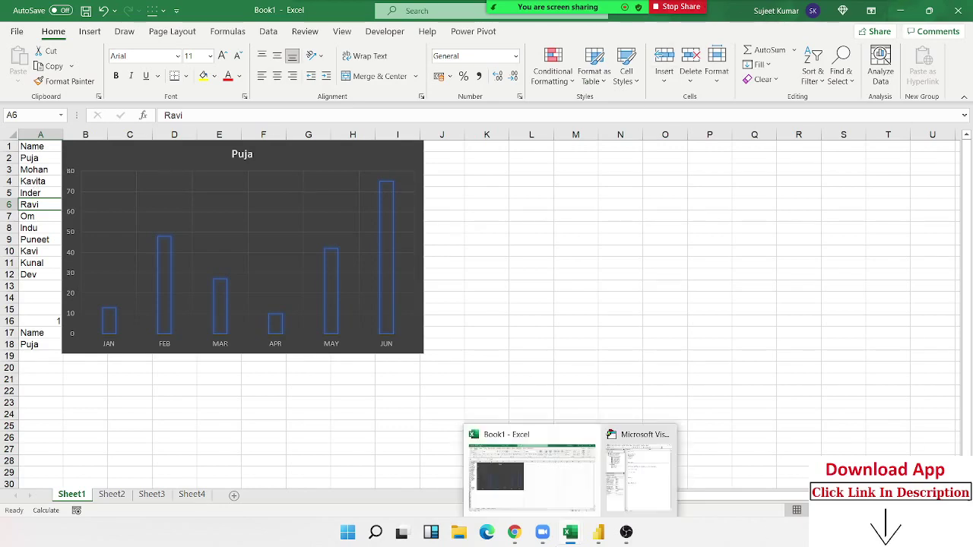
# Step: Snap the VBA editor left and Excel right, then open Sheet1's code module via View Code
pyautogui.click(627, 502)
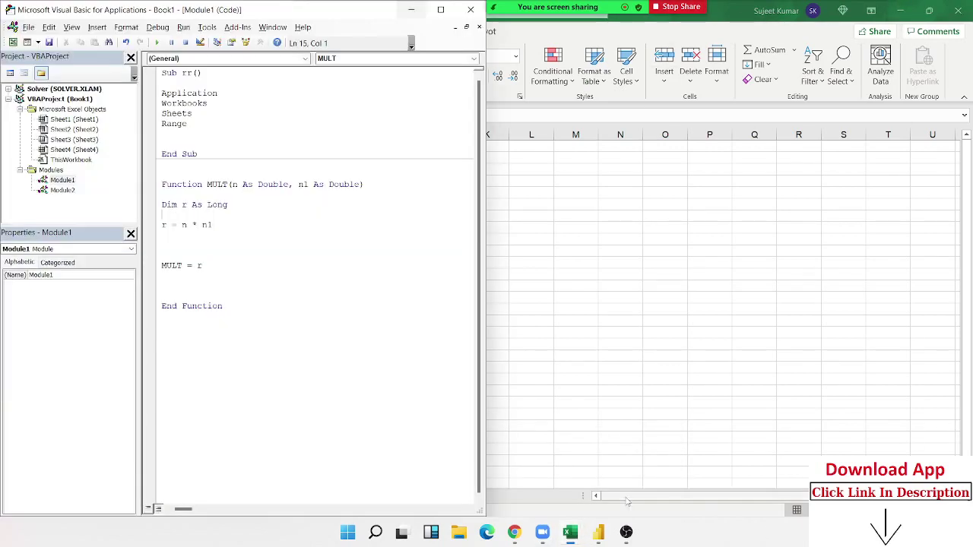
pyautogui.moveTo(440, 10)
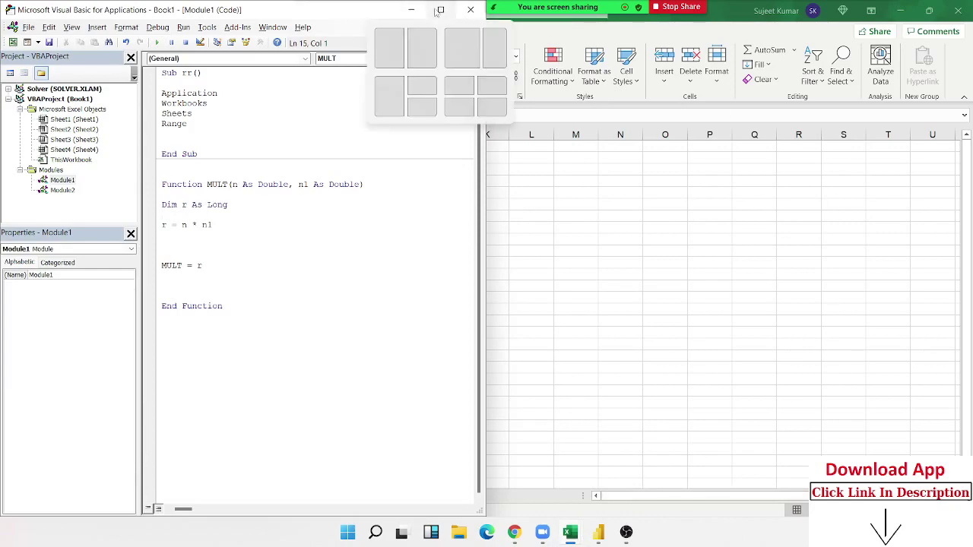
pyautogui.click(390, 46)
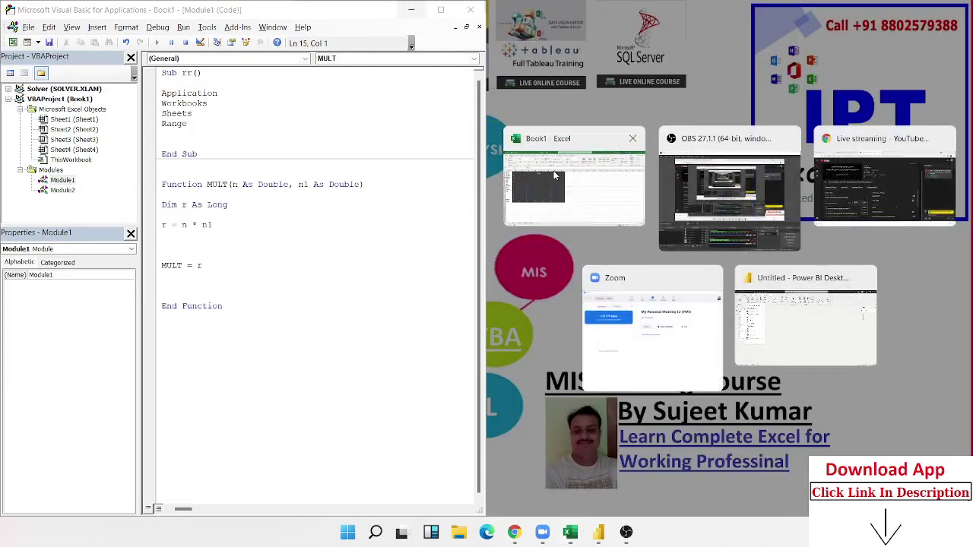
pyautogui.click(572, 190)
pyautogui.click(279, 311)
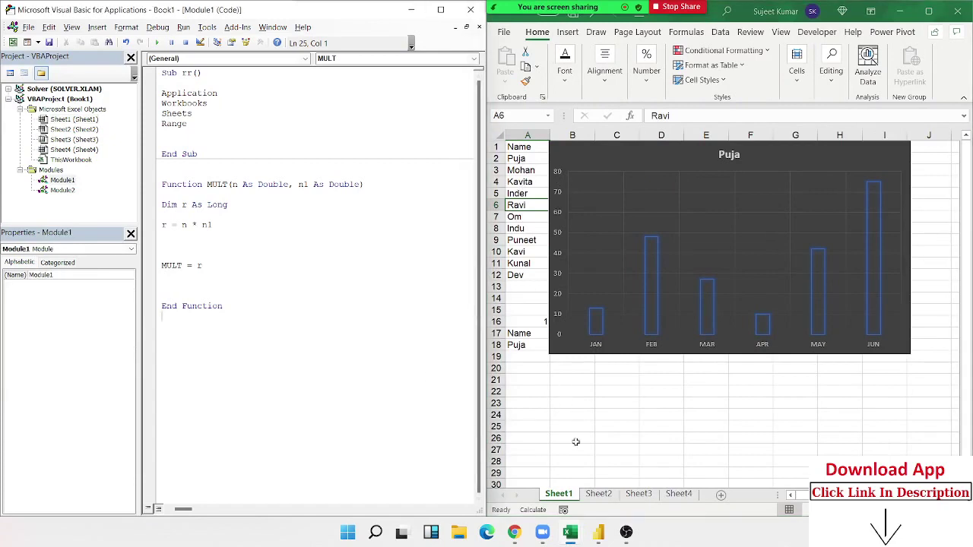
pyautogui.rightClick(567, 494)
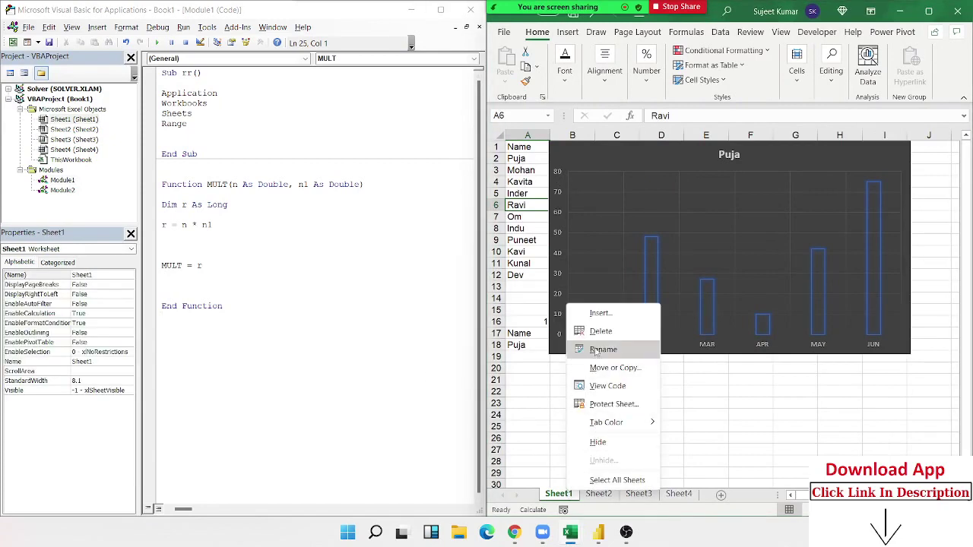
pyautogui.click(608, 386)
pyautogui.click(61, 122)
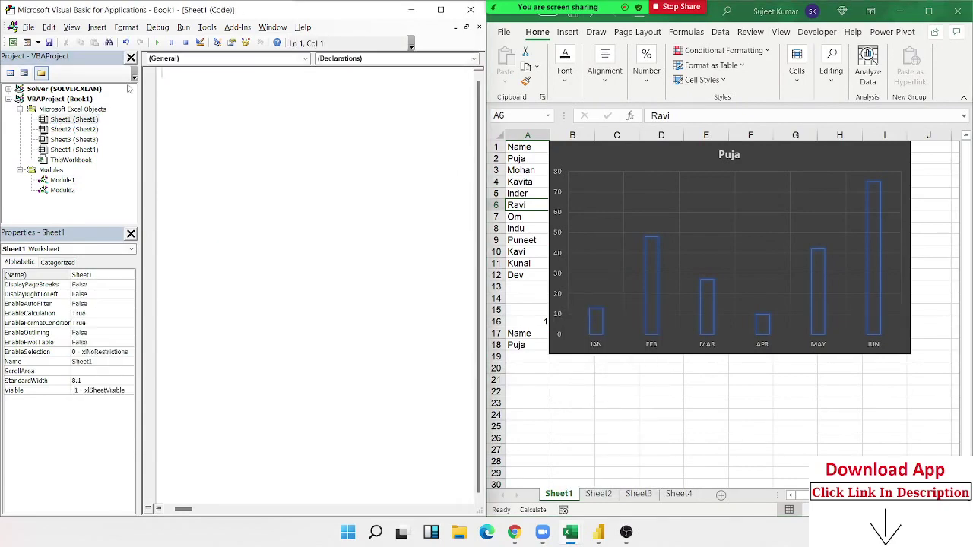
# Step: Add a Worksheet_SelectionChange event procedure using the Object and Procedure dropdowns
pyautogui.click(173, 65)
pyautogui.click(171, 78)
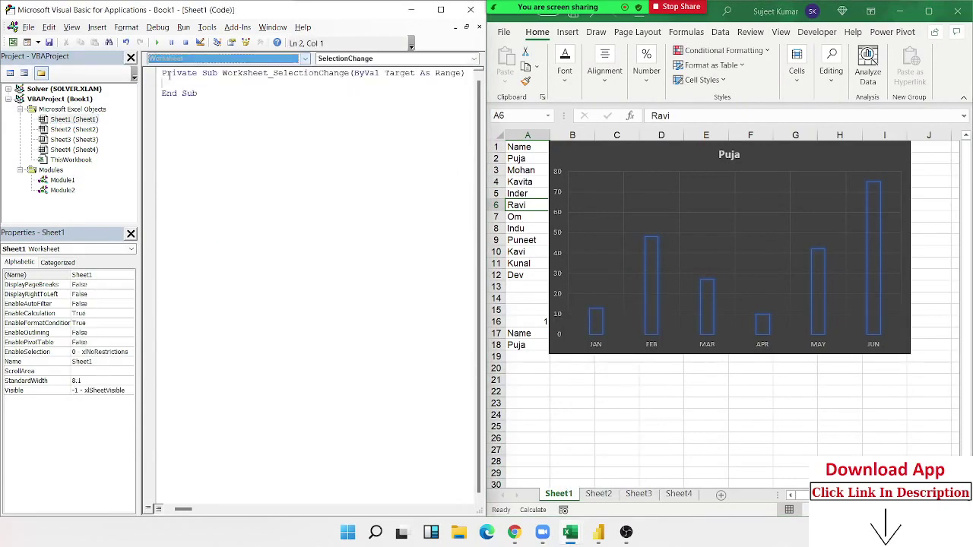
pyautogui.click(340, 59)
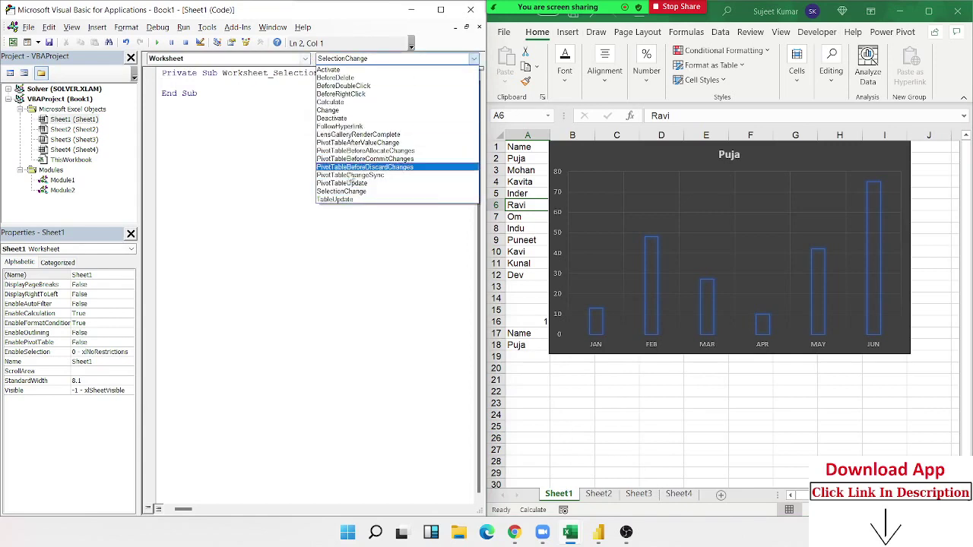
pyautogui.click(341, 191)
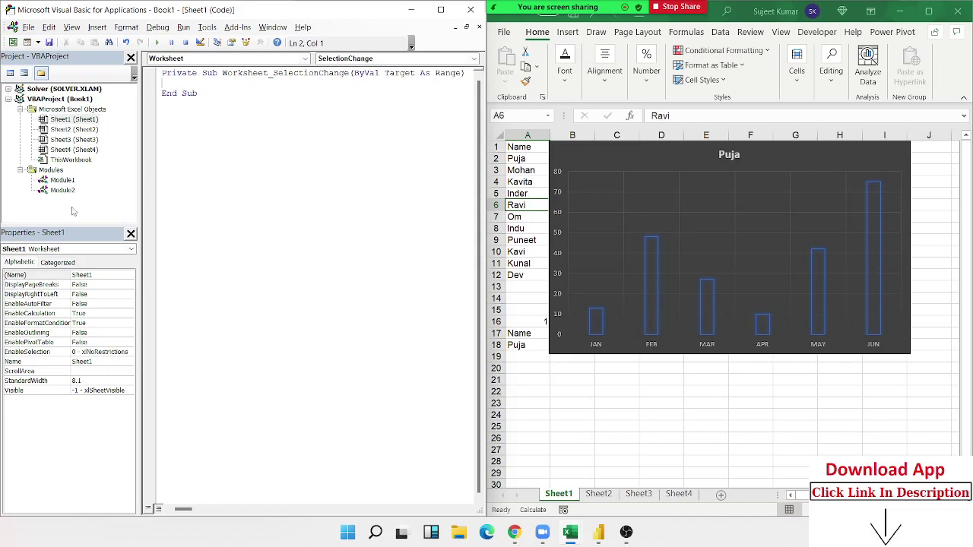
# Step: Look over Module1 and Module2, then return to Sheet1's event and add a blank line
pyautogui.doubleClick(62, 180)
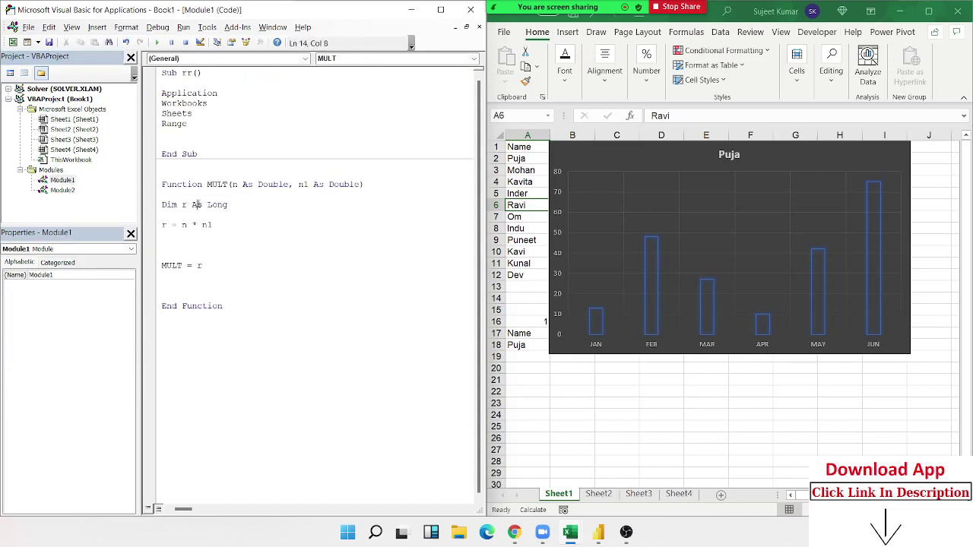
pyautogui.click(190, 93)
pyautogui.doubleClick(64, 190)
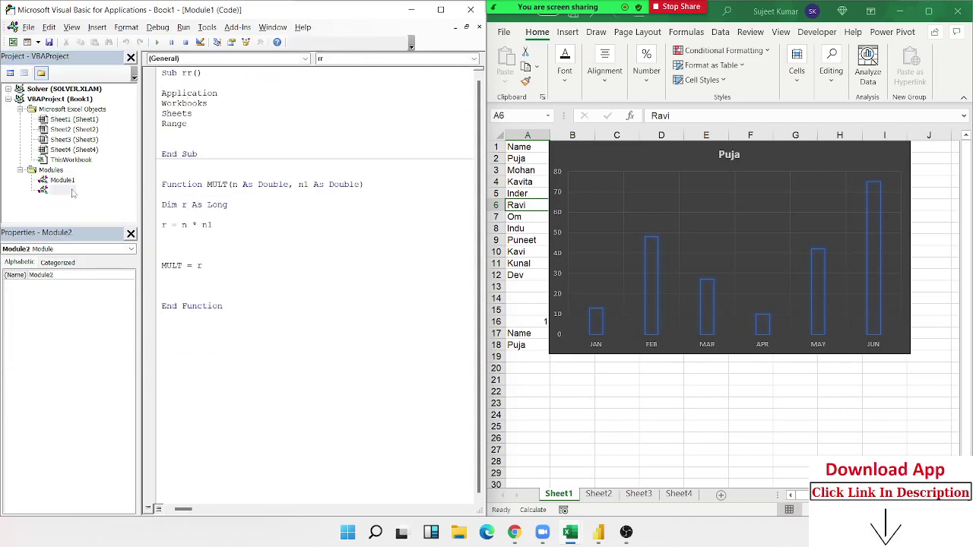
pyautogui.click(62, 190)
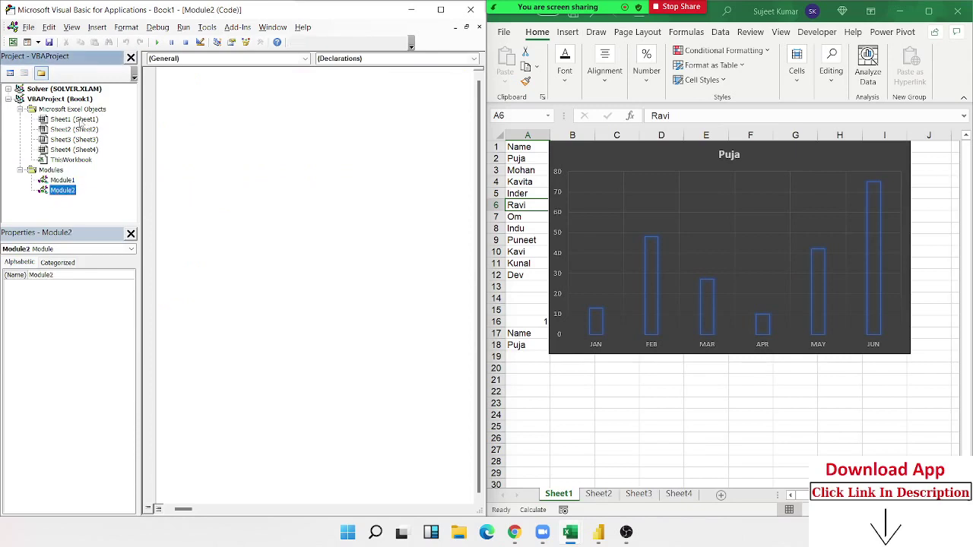
pyautogui.doubleClick(79, 122)
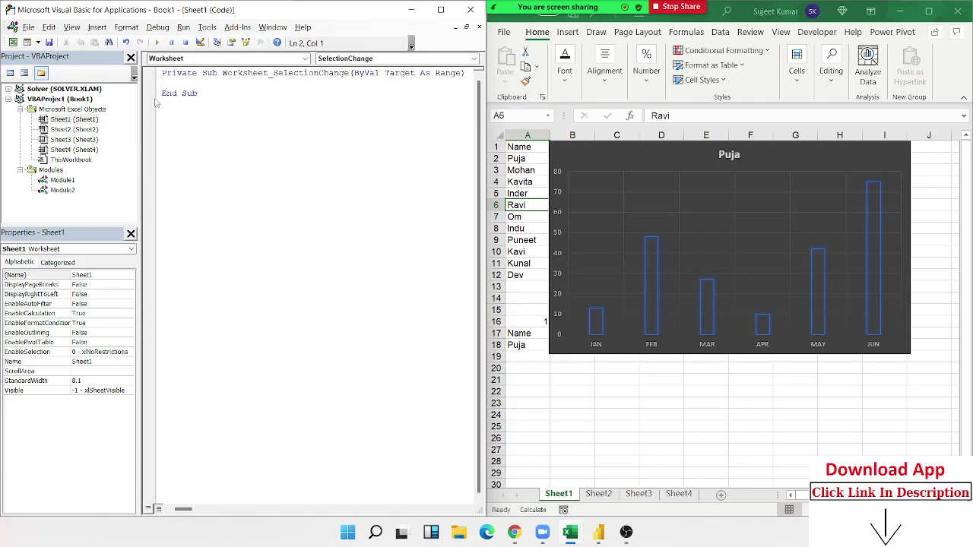
pyautogui.press('Return')
pyautogui.click(520, 182)
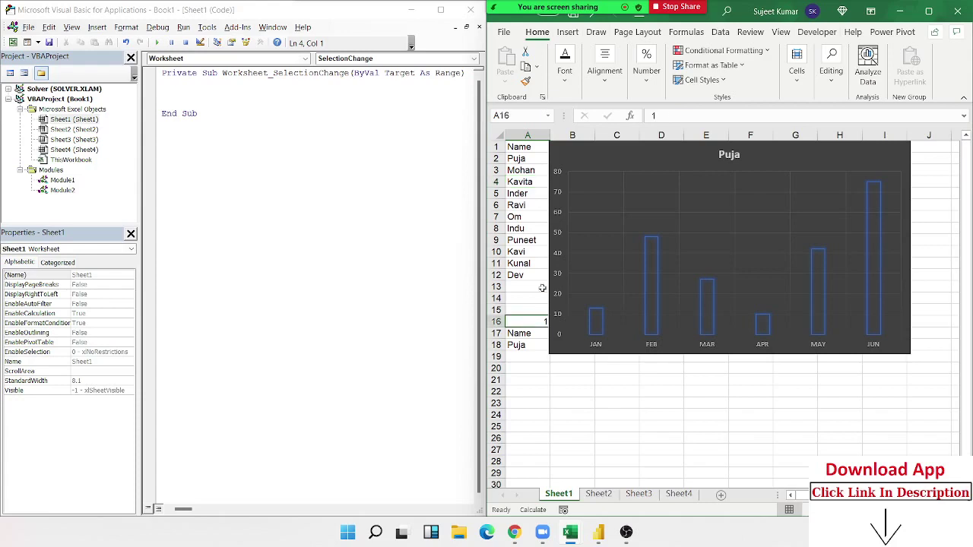
# Step: Move and shrink the chart to sit beside the name list above the data rows
pyautogui.moveTo(584, 154)
pyautogui.mouseDown()
pyautogui.moveTo(685, 170)
pyautogui.moveTo(662, 98)
pyautogui.mouseUp()
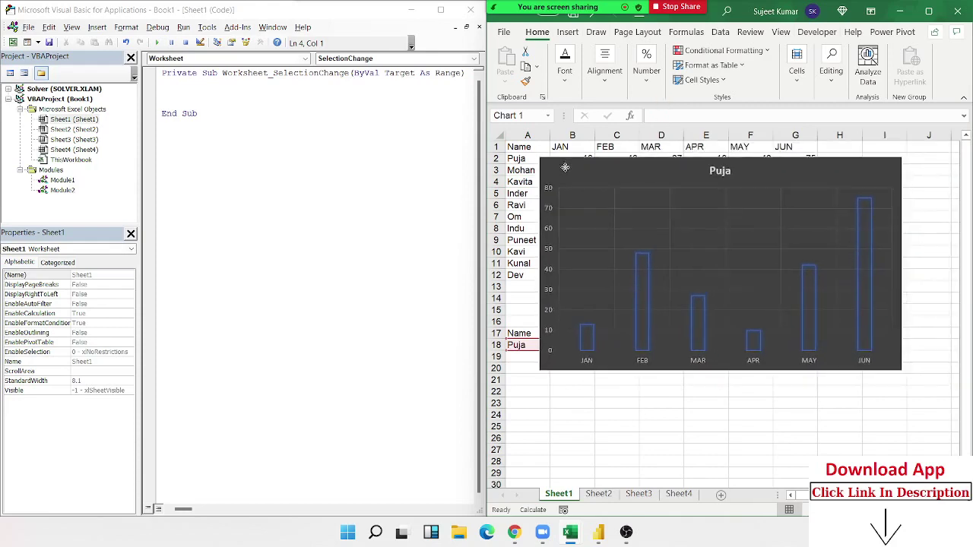
pyautogui.moveTo(662, 98); pyautogui.dragTo(551, 113)
pyautogui.moveTo(899, 368); pyautogui.dragTo(814, 313)
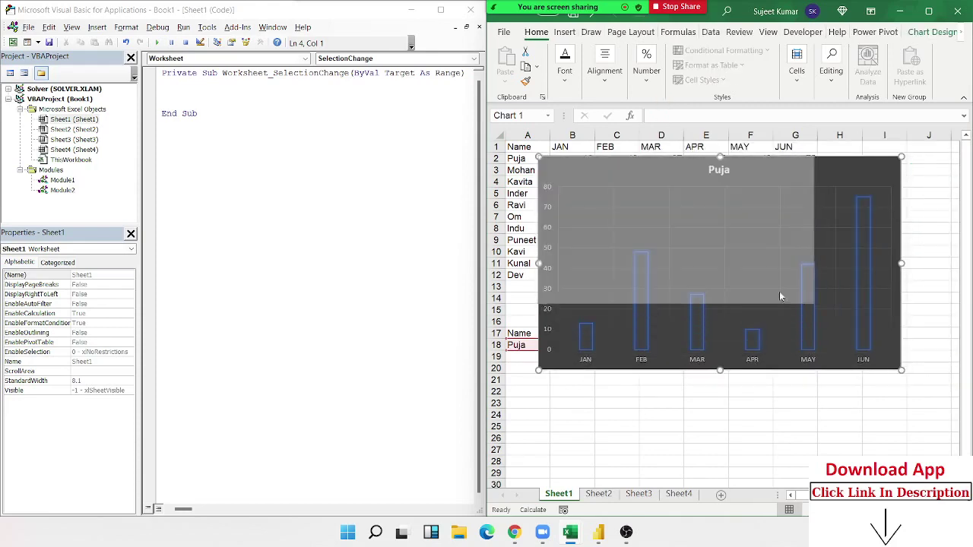
pyautogui.moveTo(571, 181)
pyautogui.mouseDown()
pyautogui.moveTo(596, 167)
pyautogui.moveTo(587, 163)
pyautogui.mouseUp()
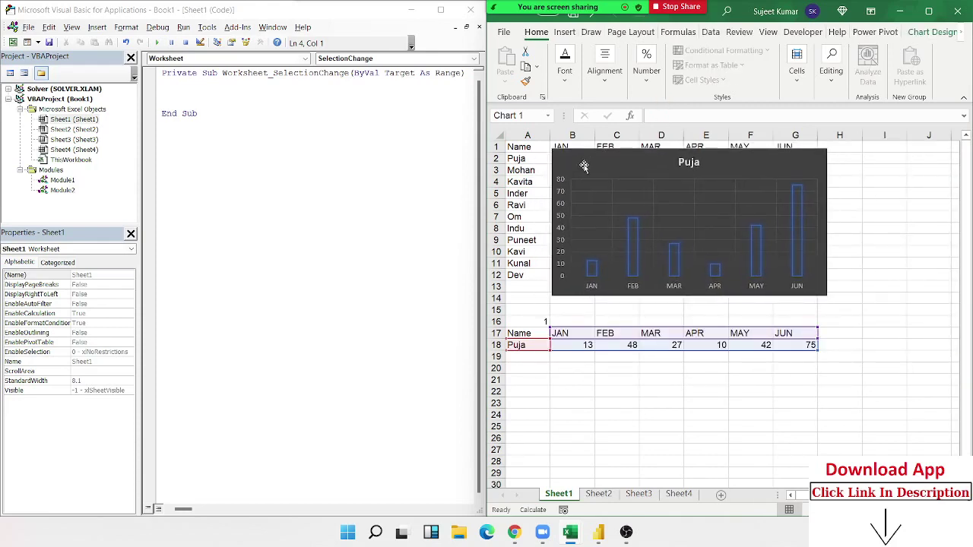
pyautogui.click(538, 299)
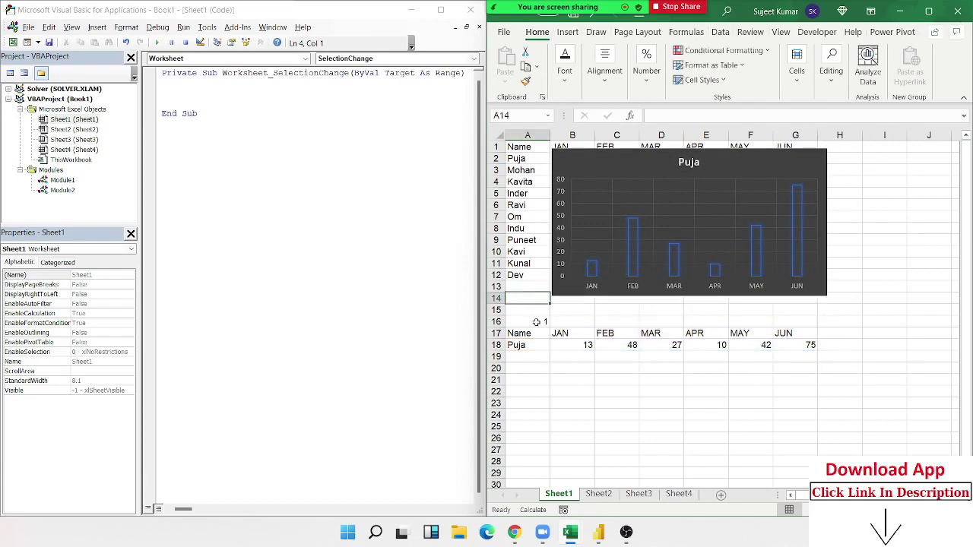
# Step: Set A16 to 2 so row 18 and the chart show Mohan's scores
pyautogui.click(537, 321)
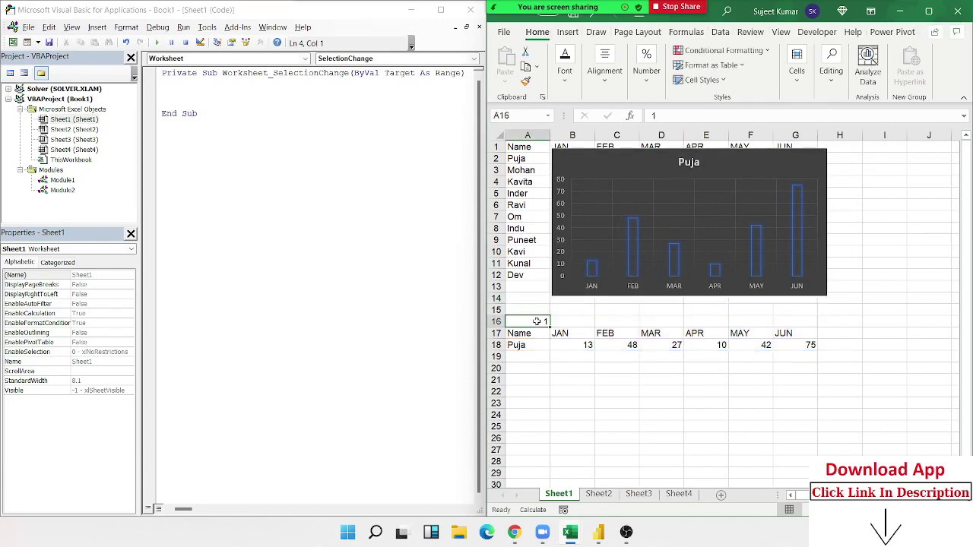
pyautogui.click(521, 170)
pyautogui.click(539, 322)
pyautogui.write('2')
pyautogui.press('Return')
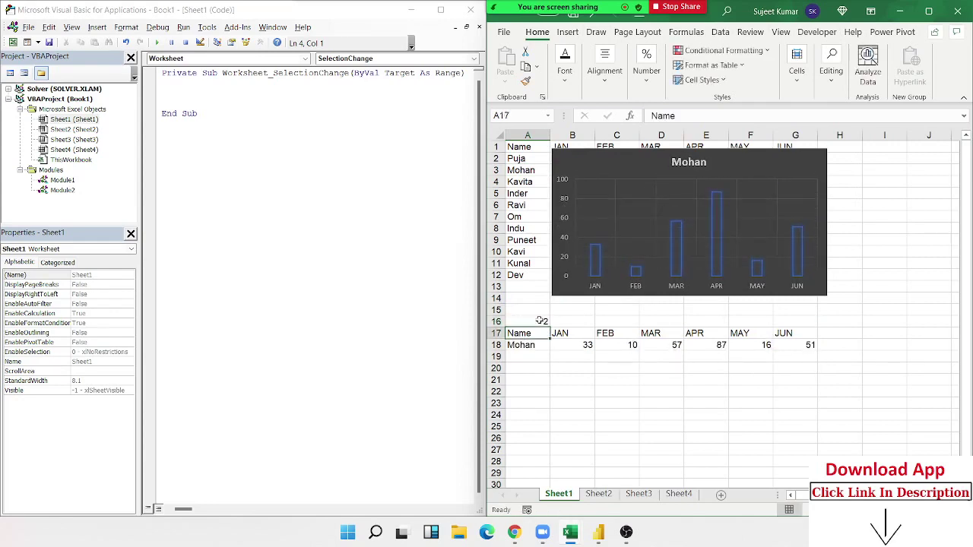
pyautogui.click(540, 322)
pyautogui.moveTo(682, 7)
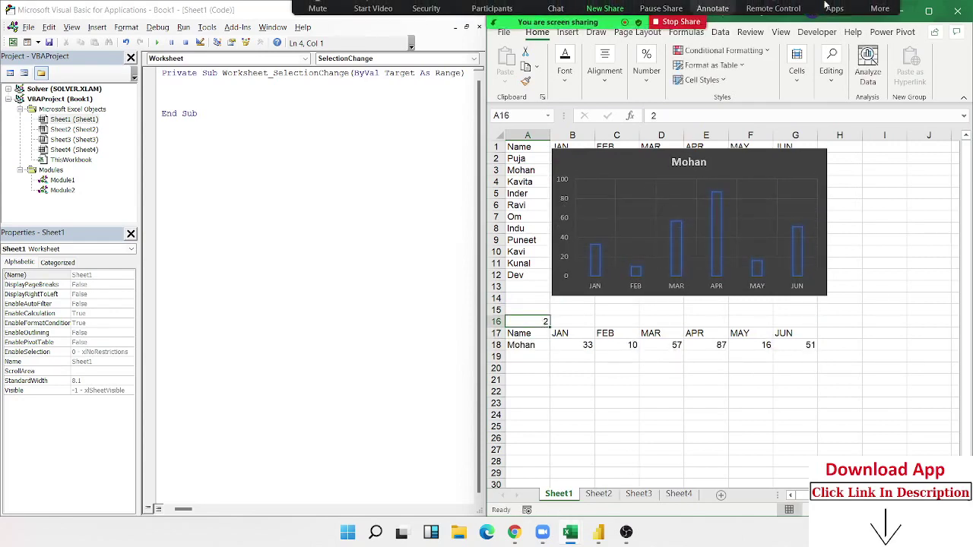
pyautogui.click(880, 16)
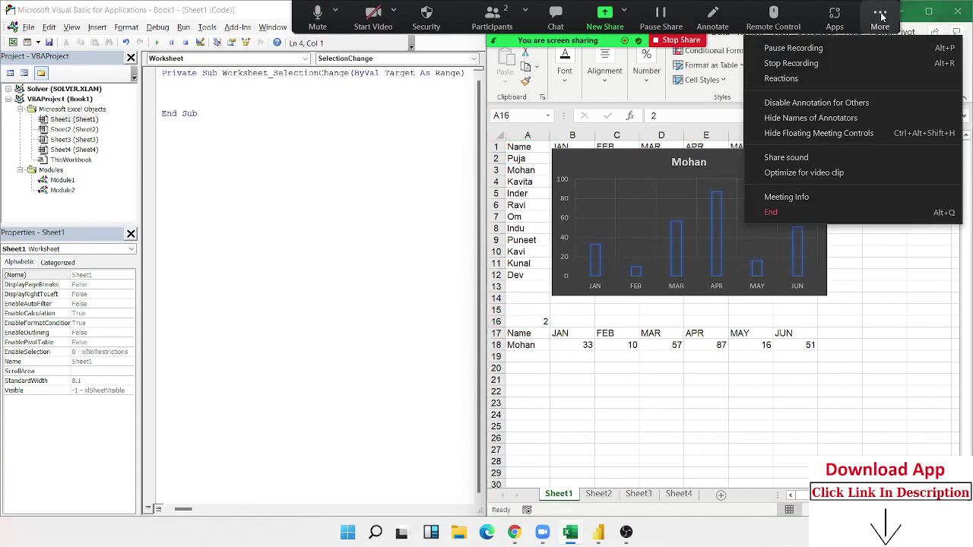
pyautogui.click(177, 94)
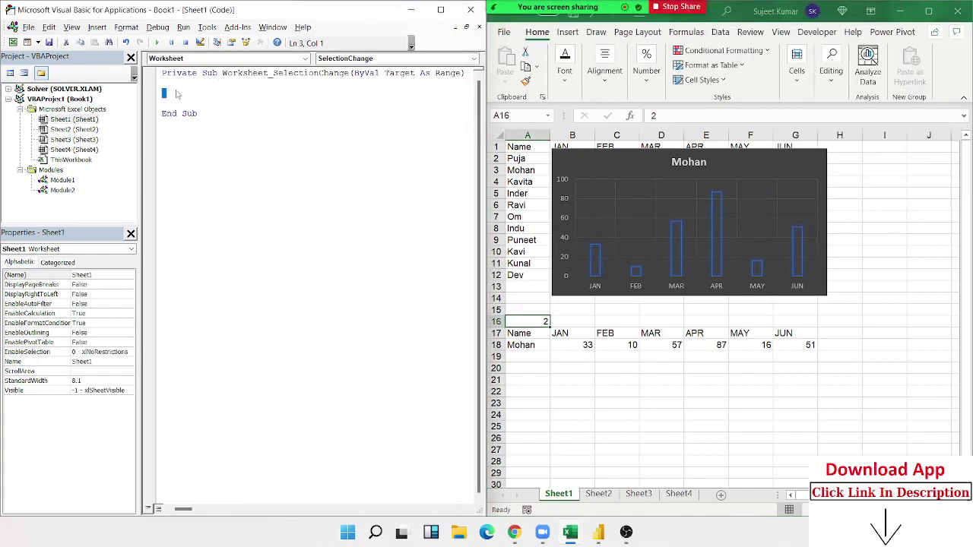
# Step: Begin the SelectionChange macro body with Range("A16").Value = on the empty line
pyautogui.click(175, 84)
pyautogui.click(584, 377)
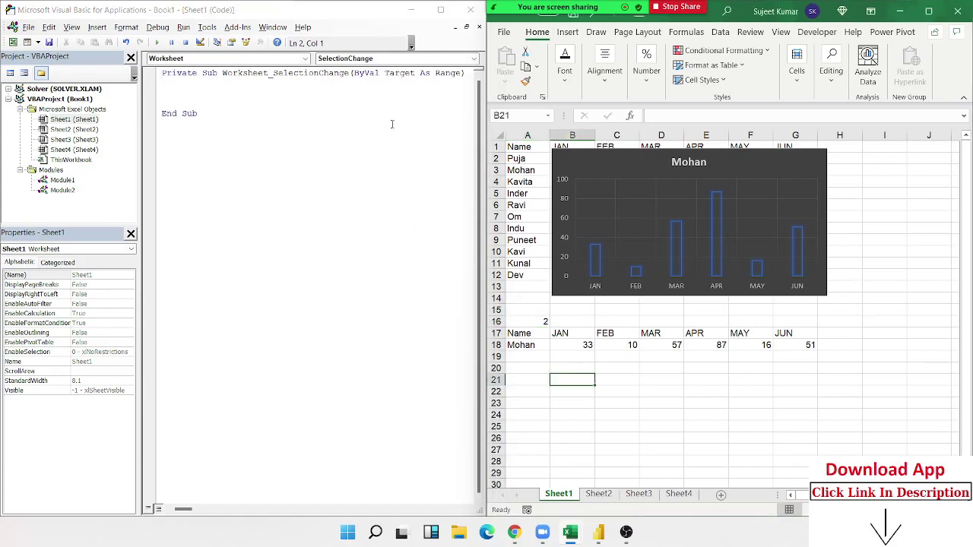
pyautogui.click(402, 81)
pyautogui.doubleClick(403, 76)
pyautogui.hotkey('ctrl', 'c')
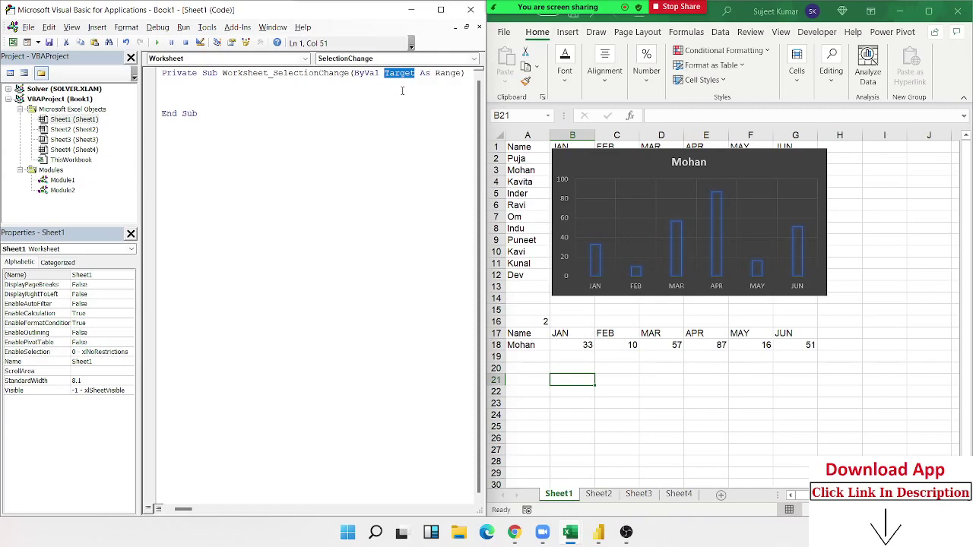
pyautogui.click(236, 94)
pyautogui.hotkey('ctrl', 'v')
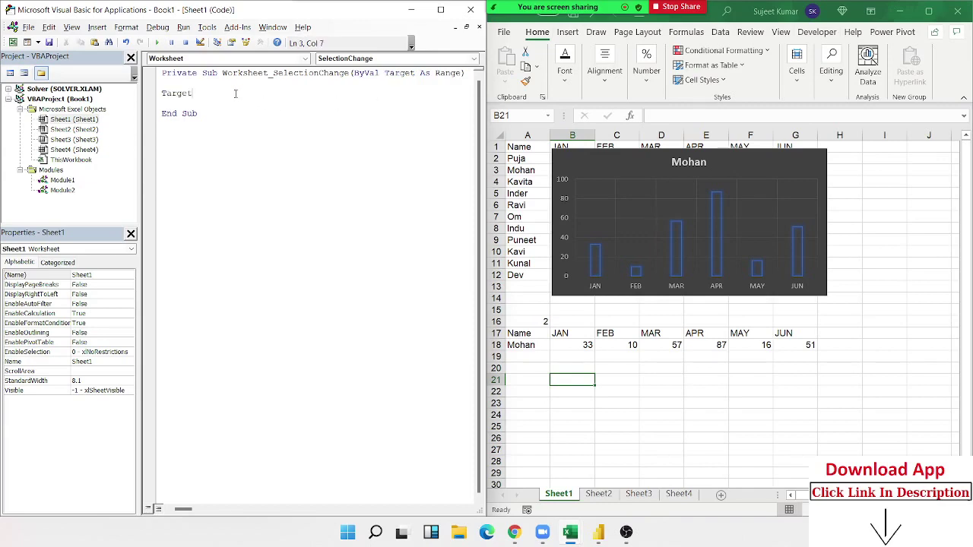
pyautogui.press('BackSpace')
pyautogui.press('BackSpace')
pyautogui.press('BackSpace')
pyautogui.press('BackSpace')
pyautogui.press('BackSpace')
pyautogui.press('BackSpace')
pyautogui.write('I')
pyautogui.write('nge')
pyautogui.write('(')
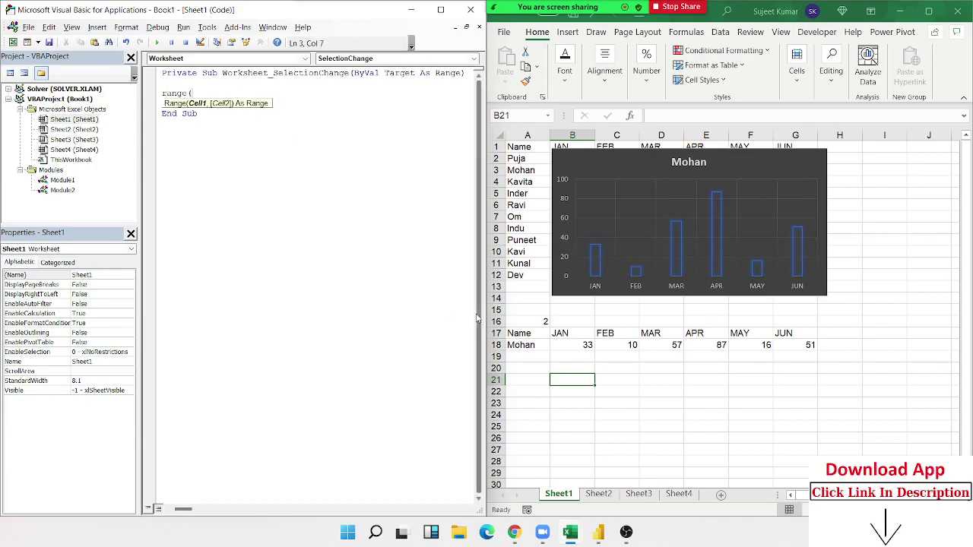
pyautogui.write('a')
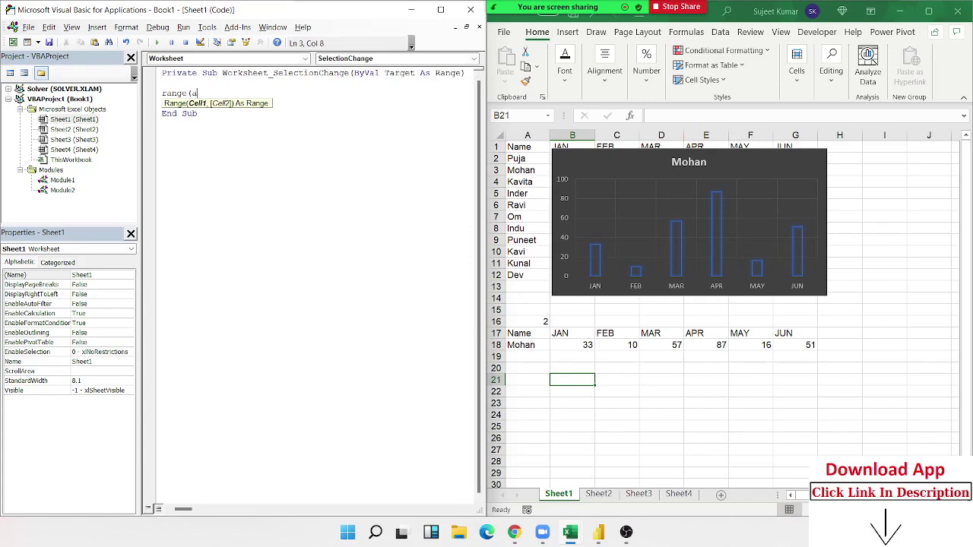
pyautogui.write('16')
pyautogui.press('BackSpace')
pyautogui.press('BackSpace')
pyautogui.press('BackSpace')
pyautogui.write('"A1')
pyautogui.write('6")')
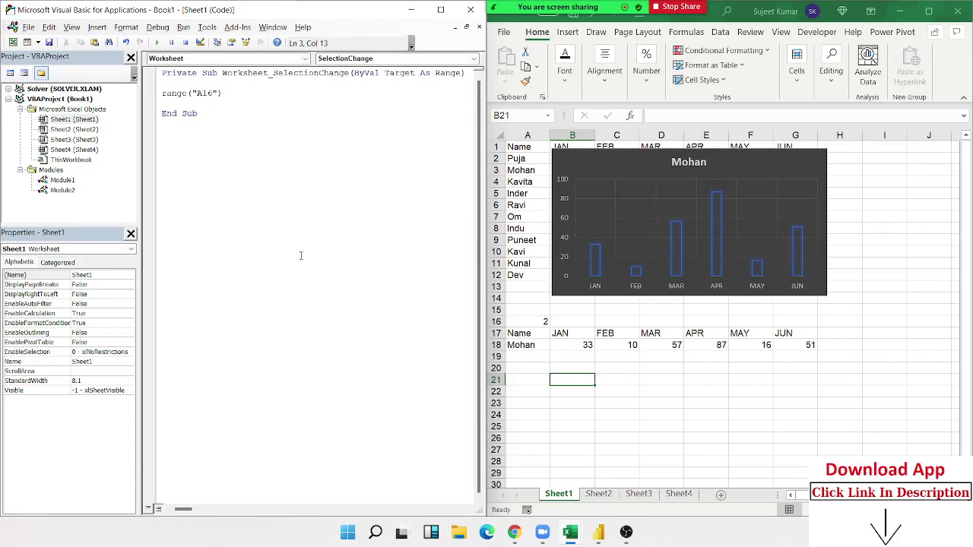
pyautogui.write('.Value')
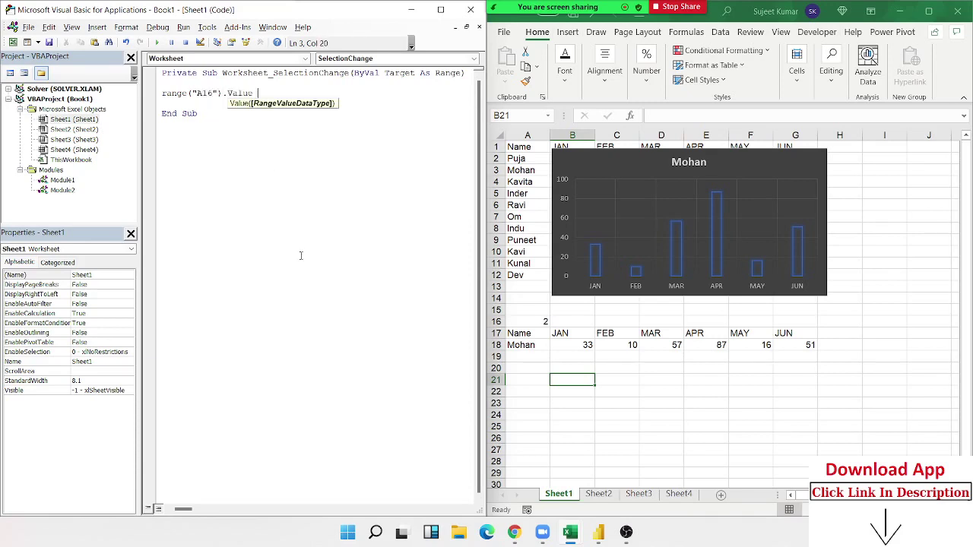
pyautogui.write(' =')
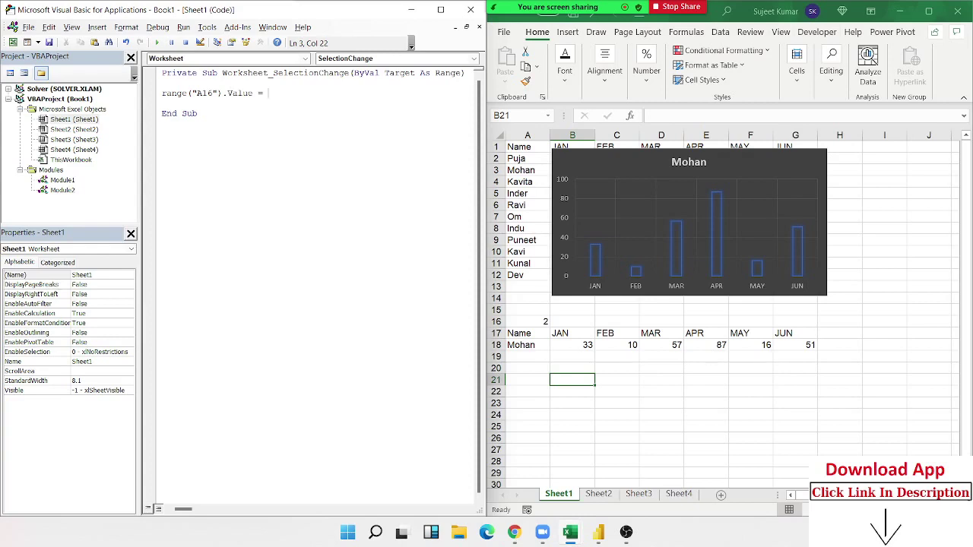
pyautogui.write('r')
pyautogui.write('row')
# Step: Complete the line as Target.Row + 1 and test it by selecting Puja's name
pyautogui.press('BackSpace')
pyautogui.press('BackSpace')
pyautogui.press('BackSpace')
pyautogui.write('Target')
pyautogui.write('.')
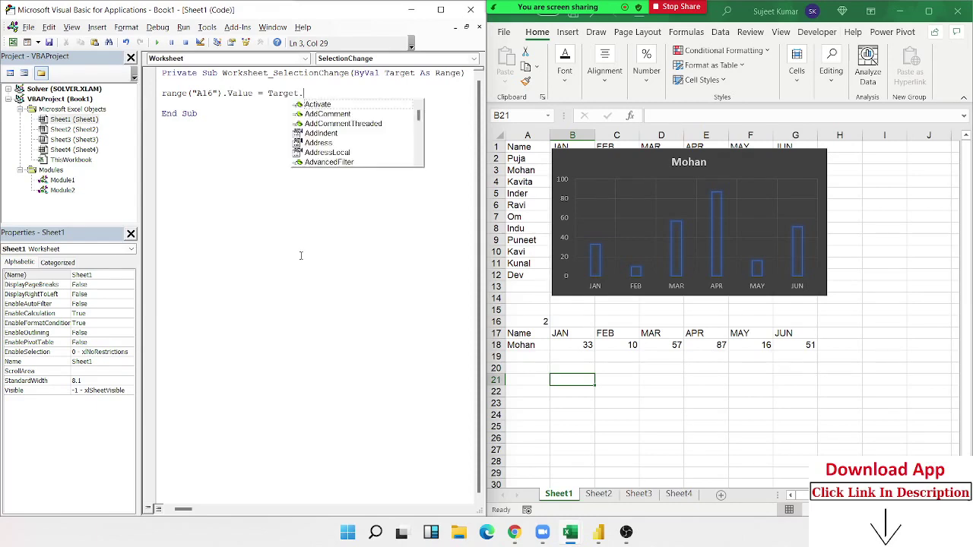
pyautogui.write('ro')
pyautogui.press('Tab')
pyautogui.write('+')
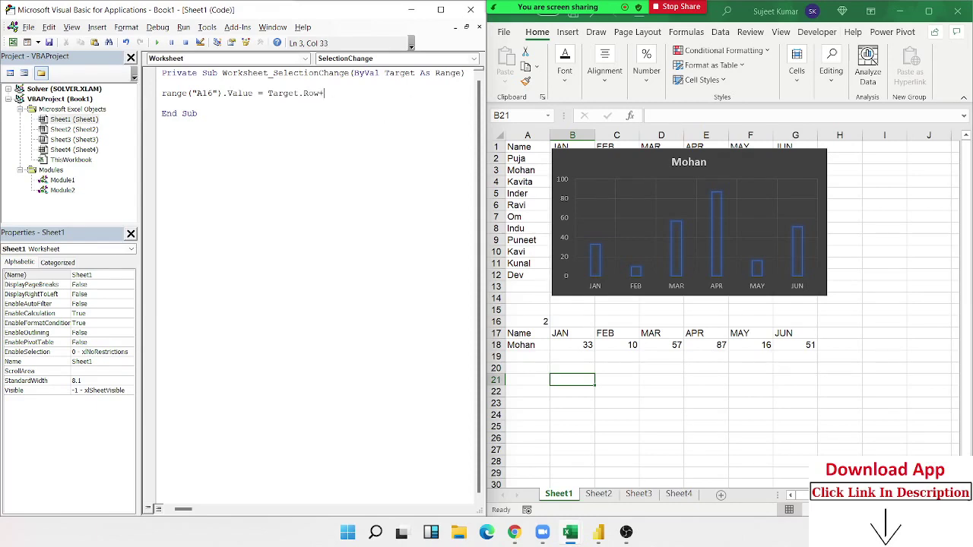
pyautogui.write('1')
pyautogui.click(180, 251)
pyautogui.click(525, 159)
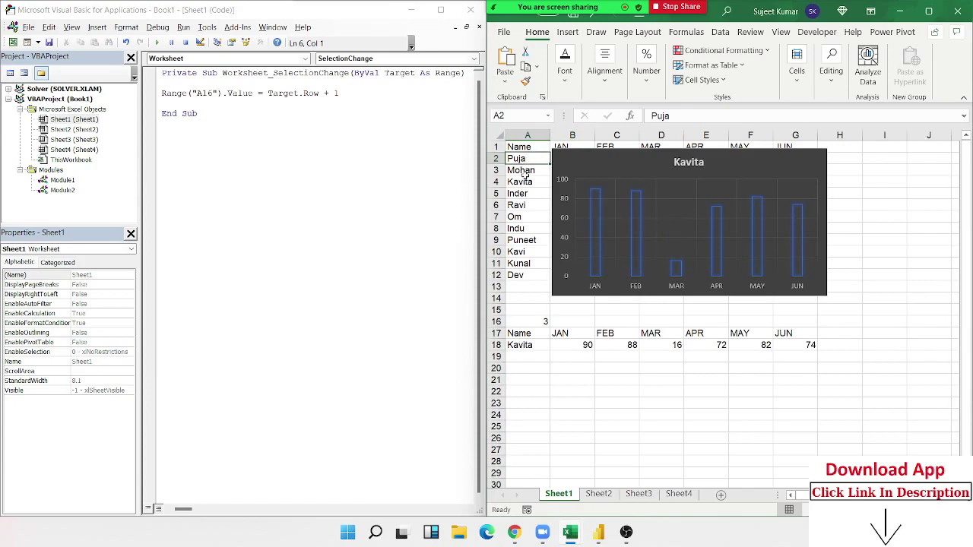
# Step: Change the offset to Target.Row - 1, then select each name from Mohan down to Dev
pyautogui.click(327, 93)
pyautogui.hotkey('ctrl', 'End')
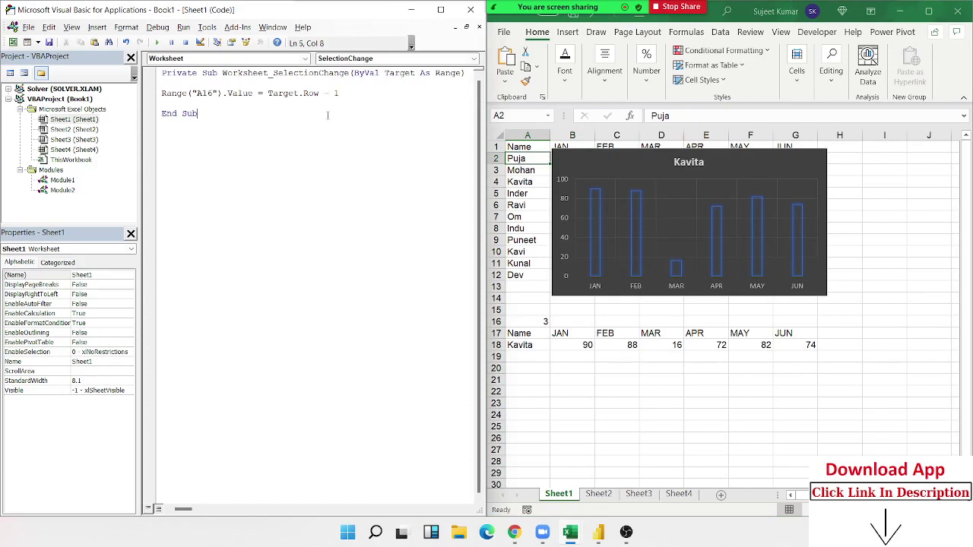
pyautogui.click(530, 171)
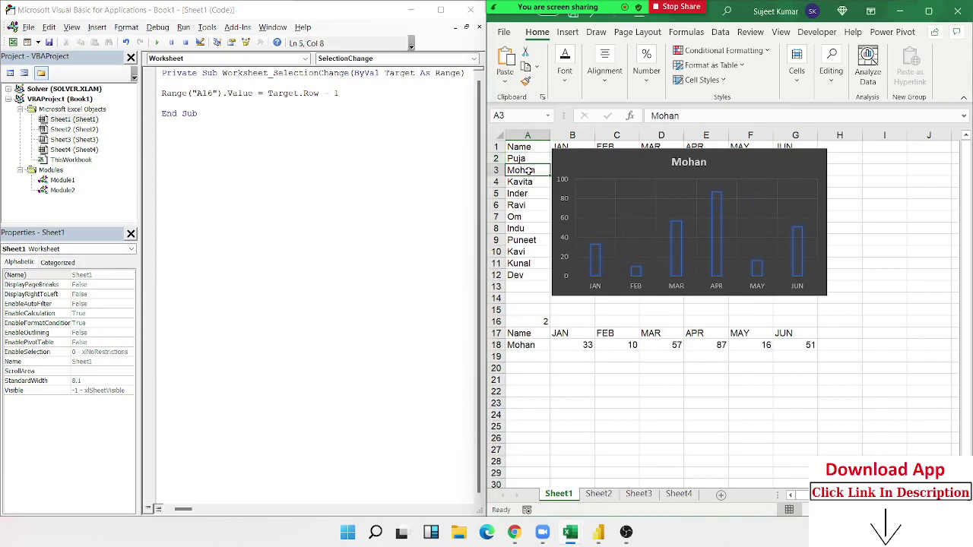
pyautogui.click(530, 182)
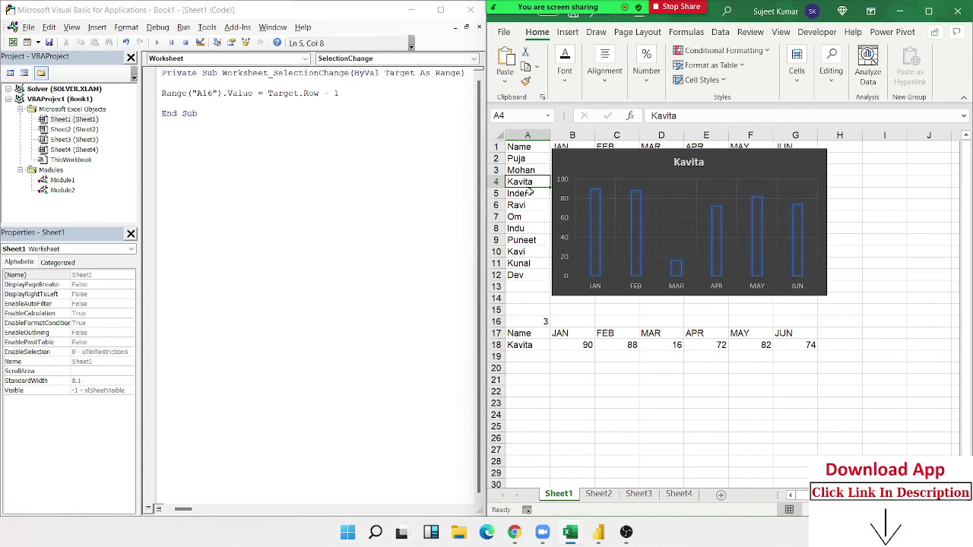
pyautogui.click(530, 193)
pyautogui.click(532, 205)
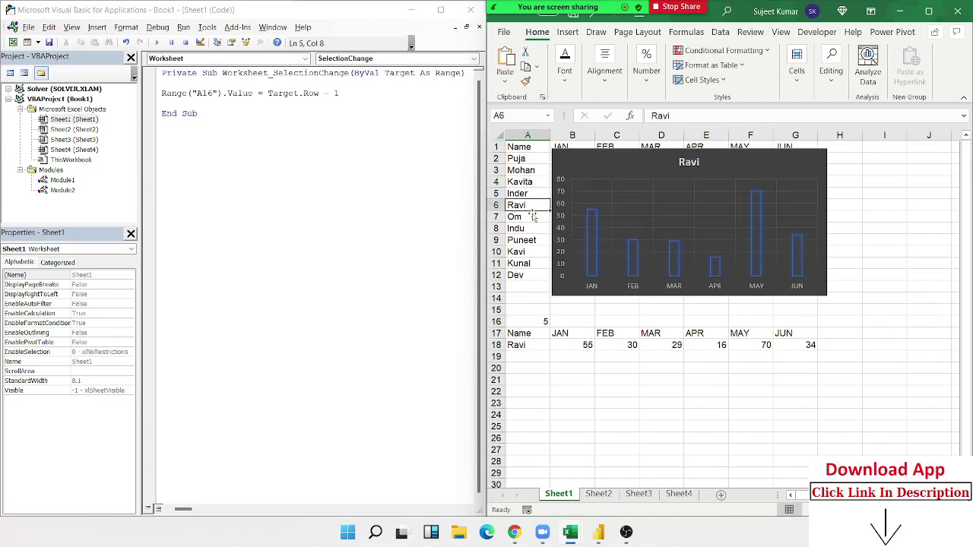
pyautogui.click(532, 217)
pyautogui.click(531, 228)
pyautogui.click(531, 239)
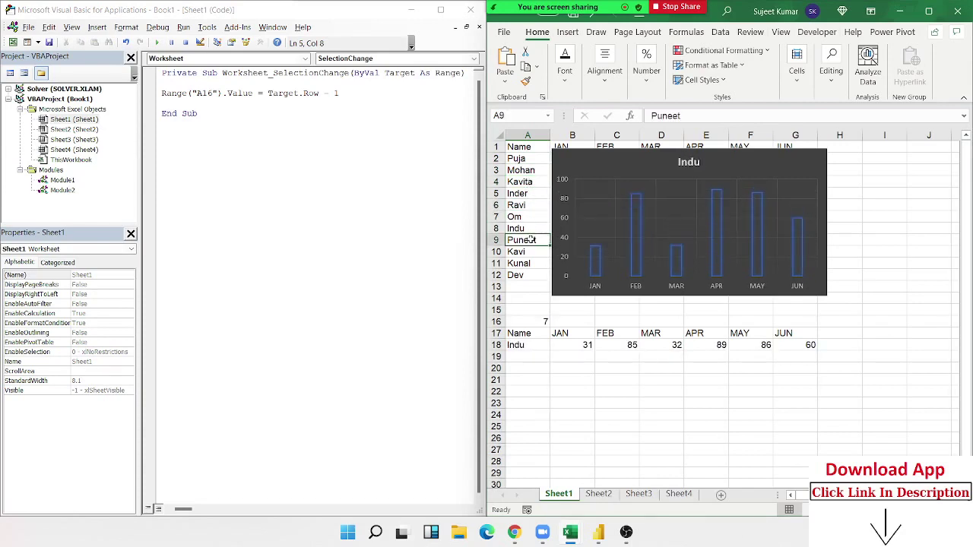
pyautogui.click(531, 252)
pyautogui.click(531, 263)
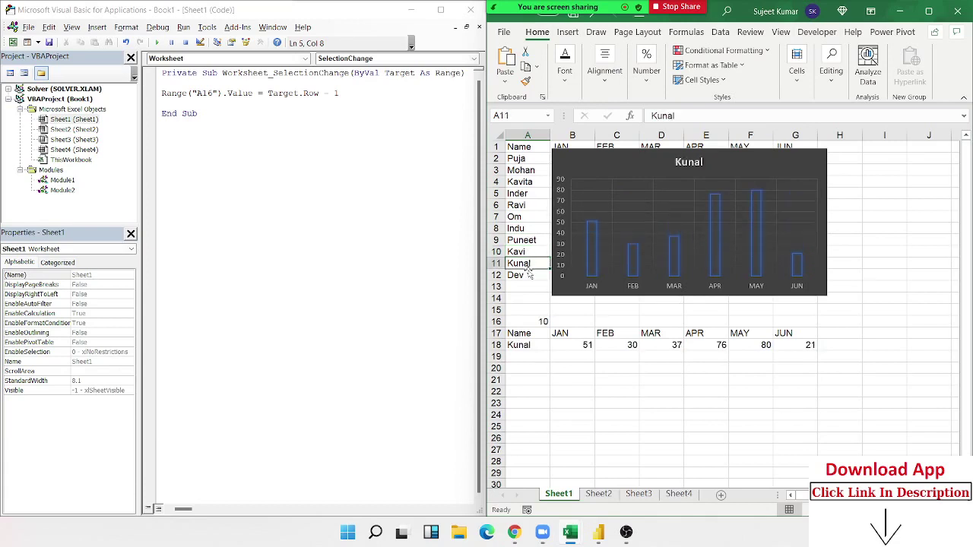
pyautogui.click(530, 275)
# Step: Select Kunal, Kavi, Puneet, Indu and Om, then blank cell D23, then Dev
pyautogui.click(528, 263)
pyautogui.click(525, 252)
pyautogui.click(523, 240)
pyautogui.click(519, 228)
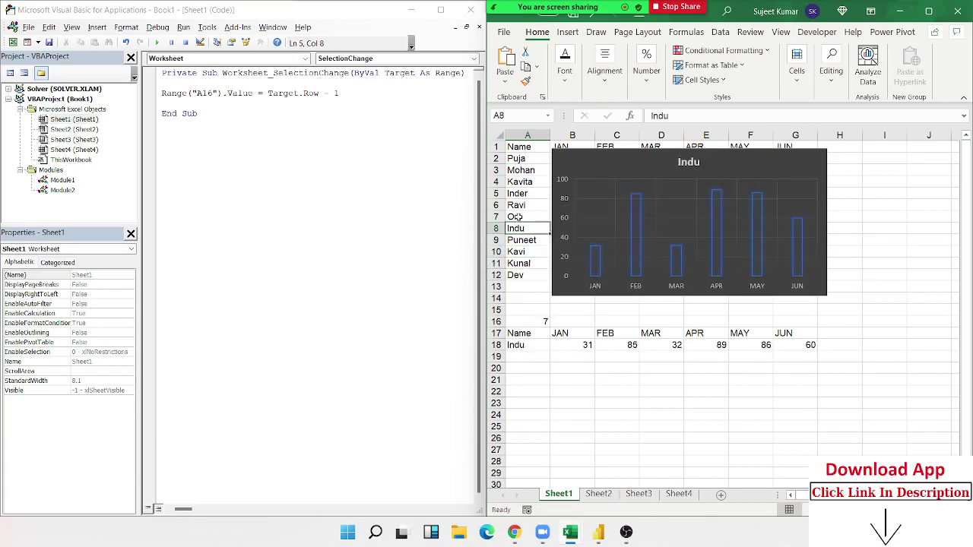
pyautogui.click(514, 217)
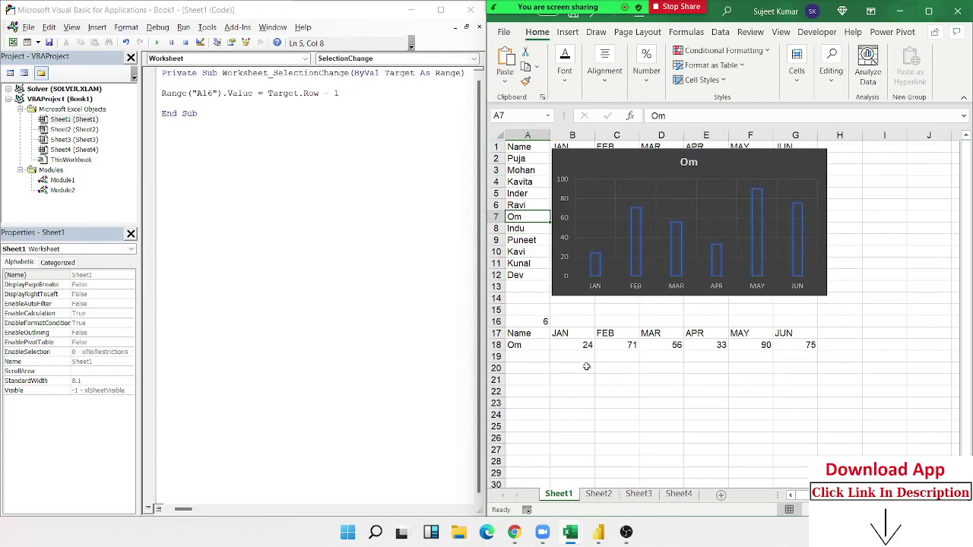
pyautogui.click(641, 402)
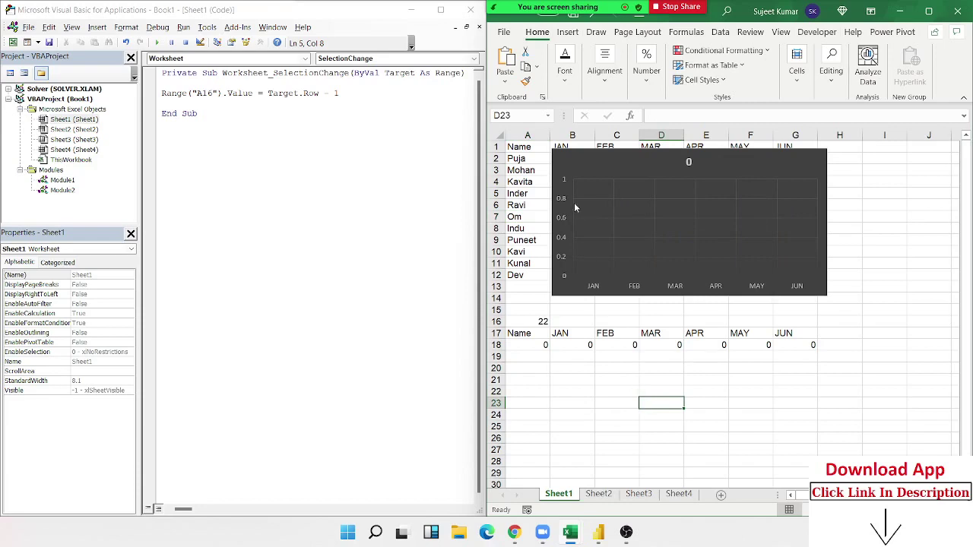
pyautogui.click(525, 275)
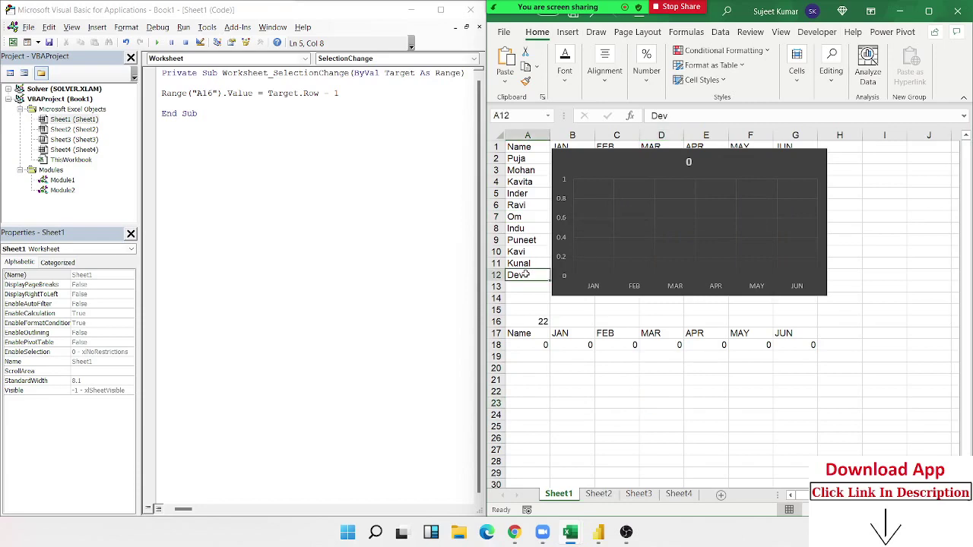
# Step: Select the whole list A2:A12, then switch the chart between Puja, Dev and Puja
pyautogui.moveTo(524, 274); pyautogui.dragTo(529, 158)
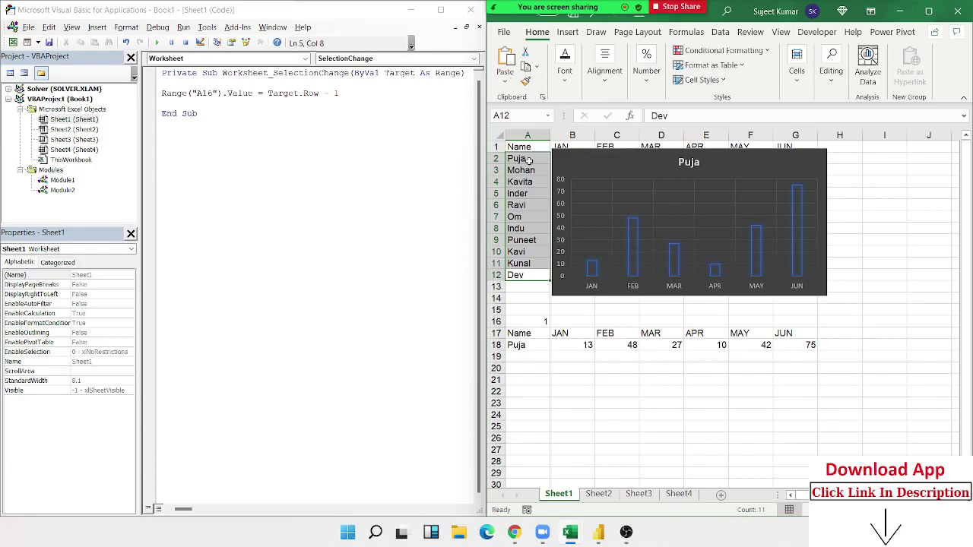
pyautogui.click(530, 159)
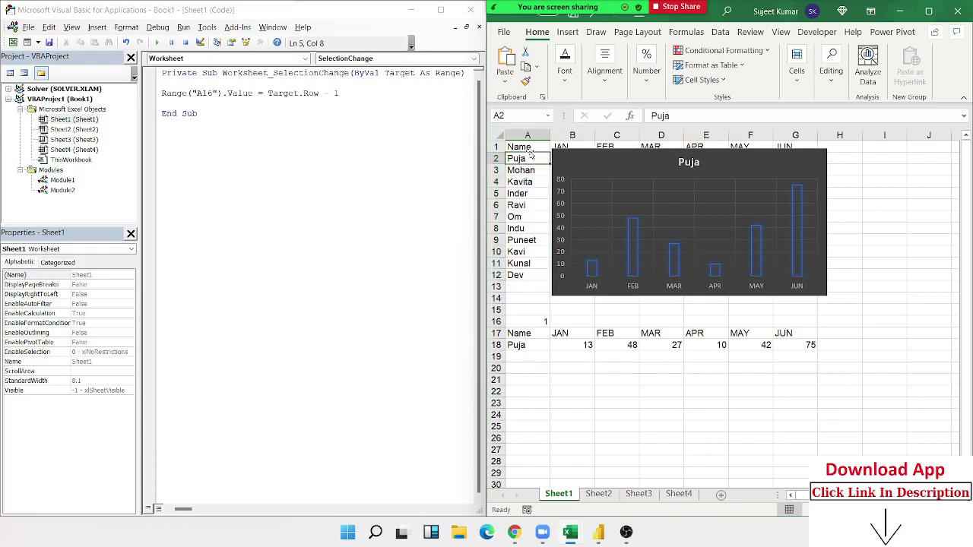
pyautogui.click(524, 273)
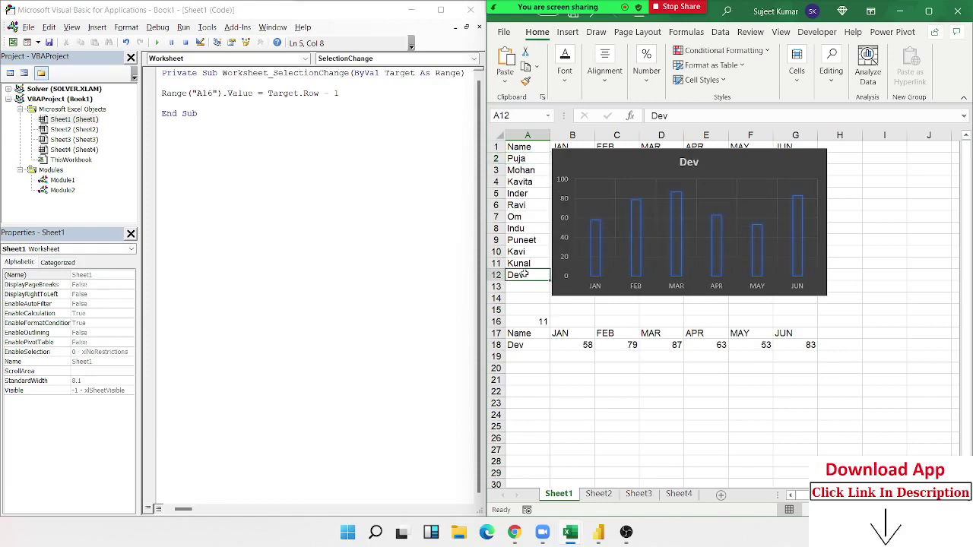
pyautogui.click(527, 159)
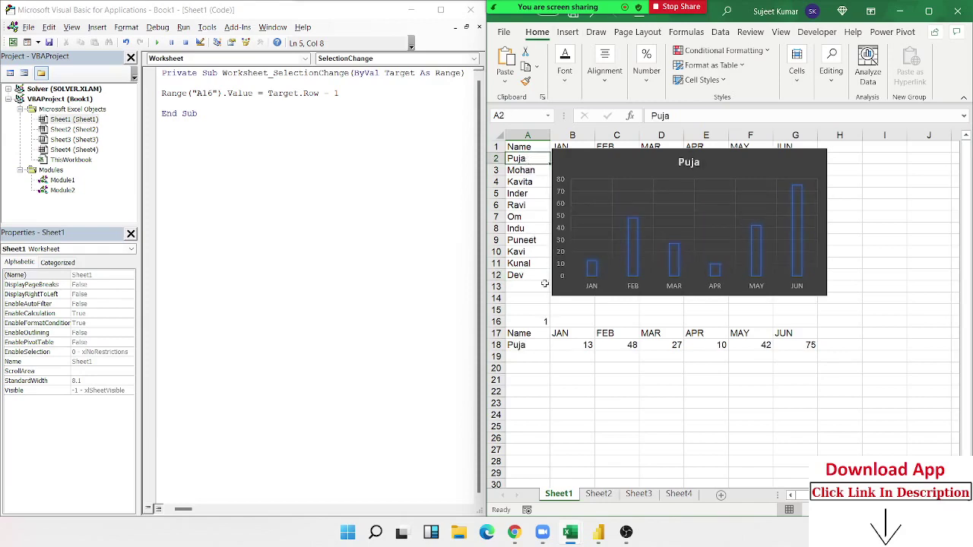
pyautogui.click(187, 103)
# Step: Add the line If Target.Row >= 2 And Target.Row <= 12 And Target.Column = 1 Then
pyautogui.press('Return')
pyautogui.press('Return')
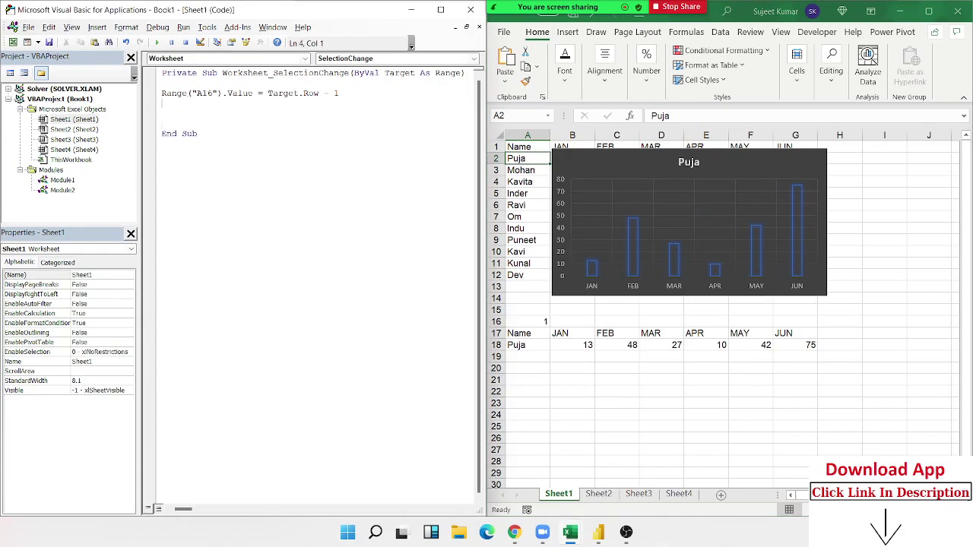
pyautogui.press('Return')
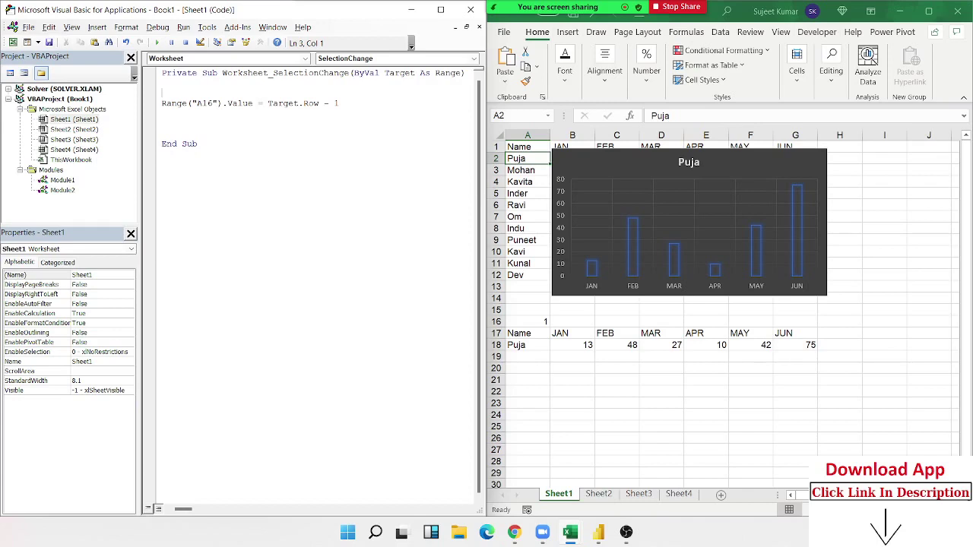
pyautogui.write('if')
pyautogui.write('Target')
pyautogui.write('.')
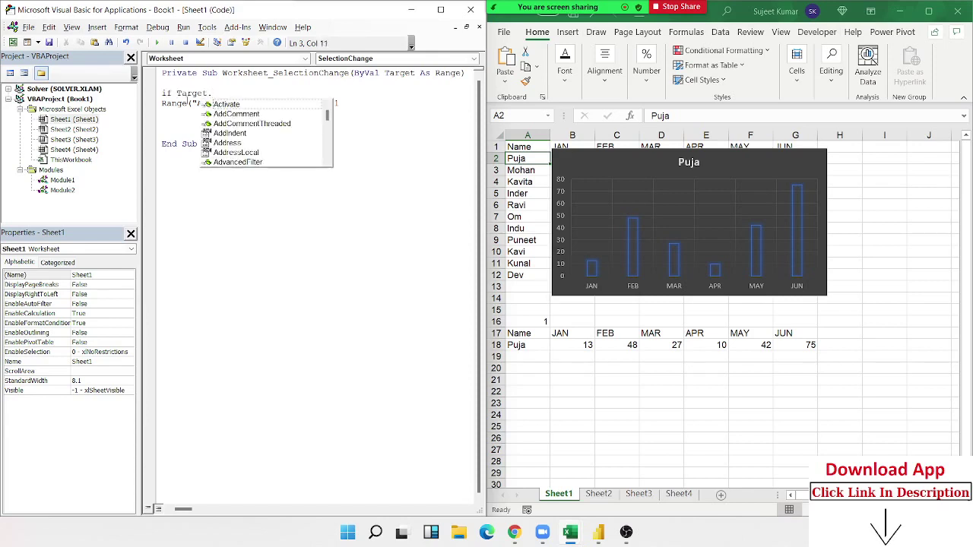
pyautogui.write('Row')
pyautogui.press('Escape')
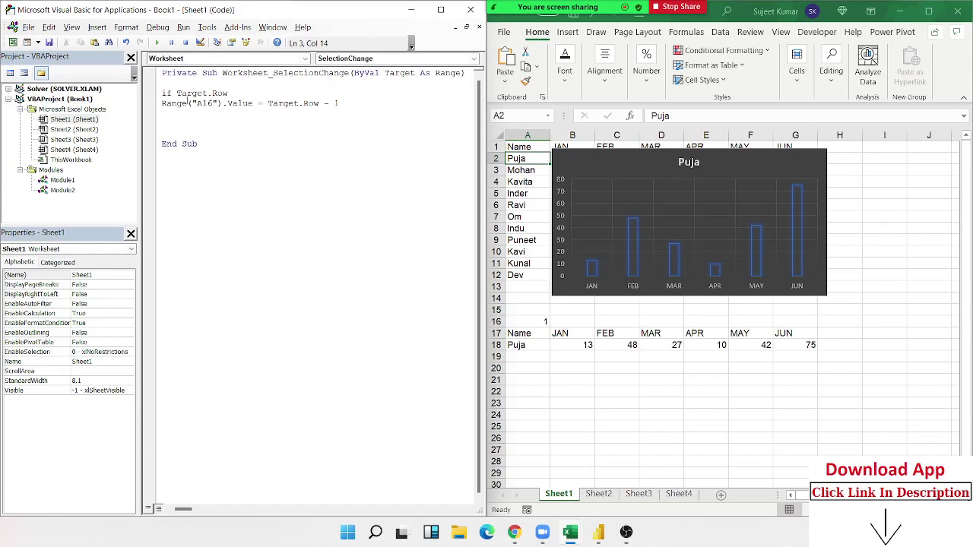
pyautogui.write(' >=')
pyautogui.write('3')
pyautogui.press('BackSpace')
pyautogui.write('2')
pyautogui.write(' and')
pyautogui.write('Target')
pyautogui.write('.r')
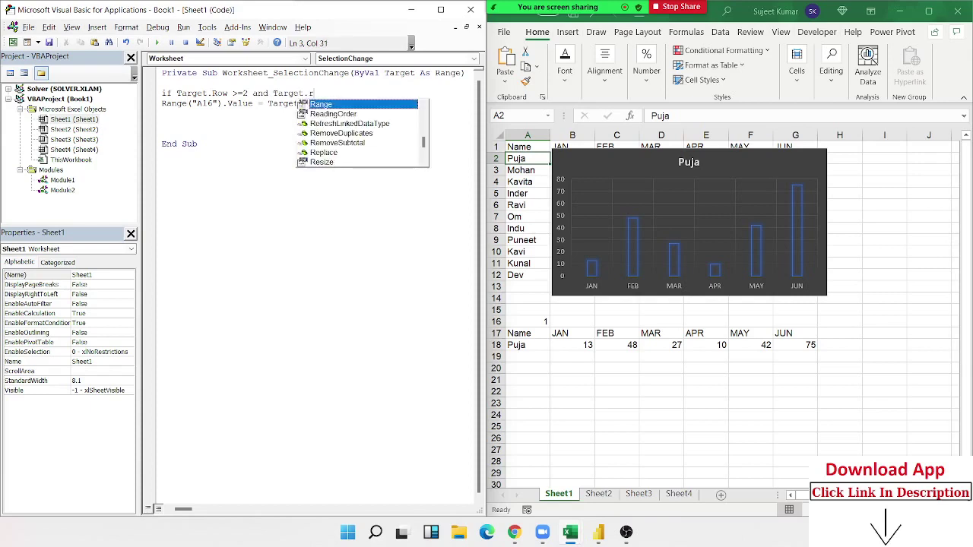
pyautogui.write('o')
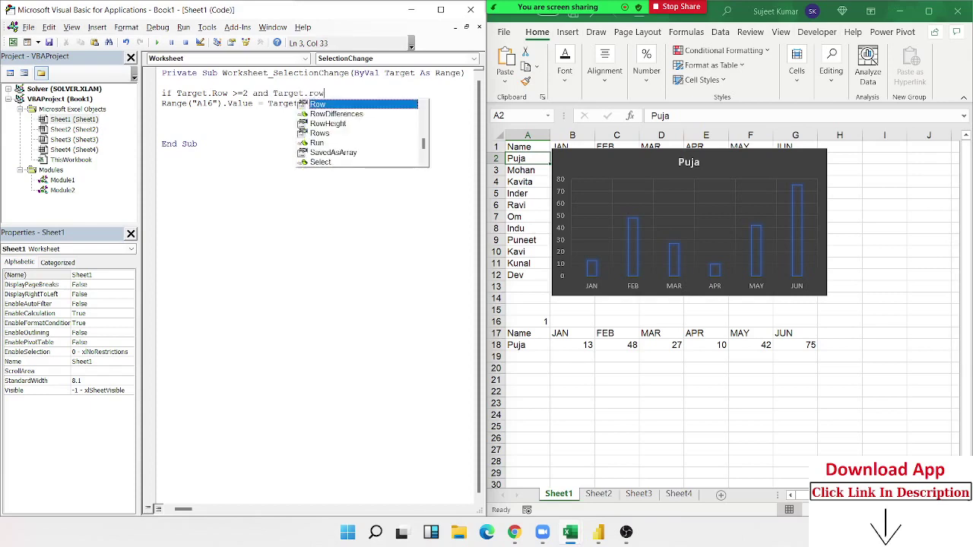
pyautogui.write('w<')
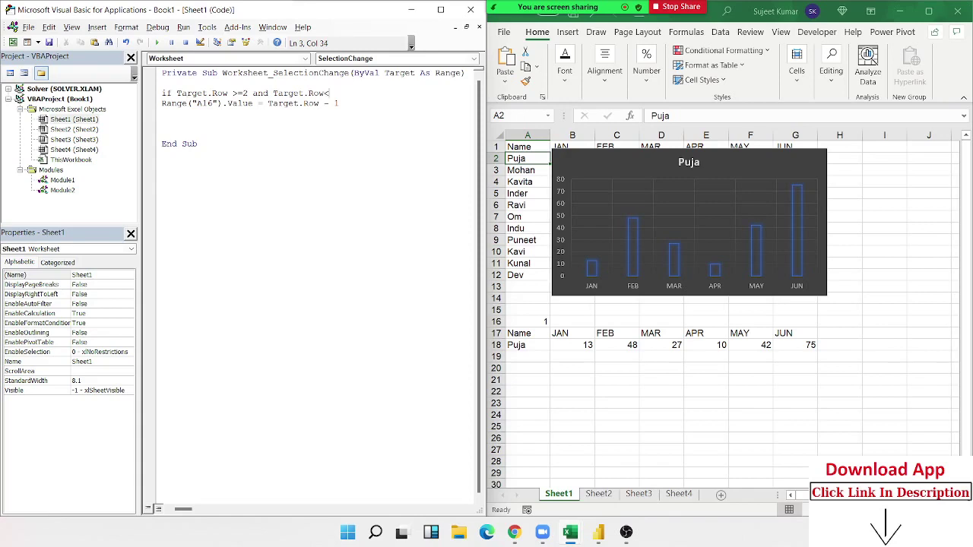
pyautogui.write('=')
pyautogui.write('1')
pyautogui.write('2 and')
pyautogui.write('Target.')
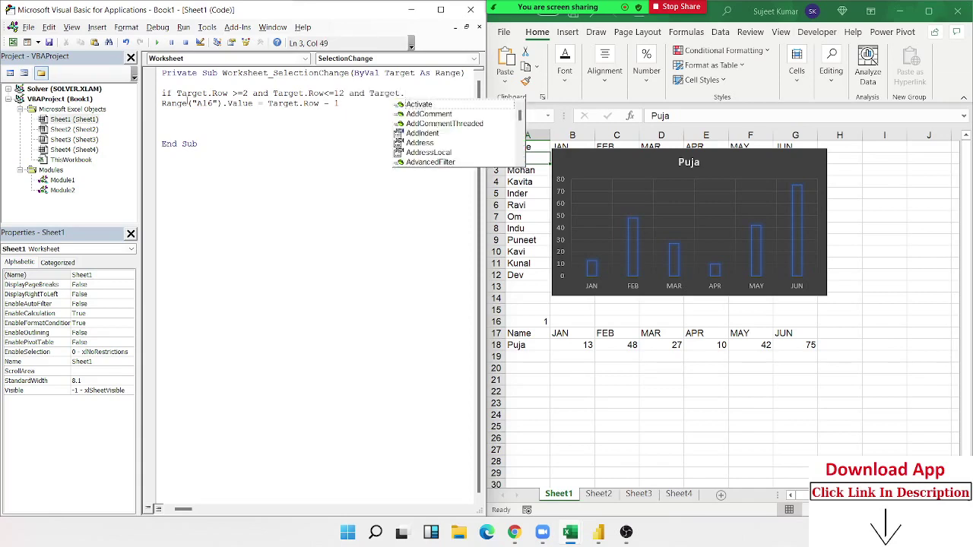
pyautogui.write('Column')
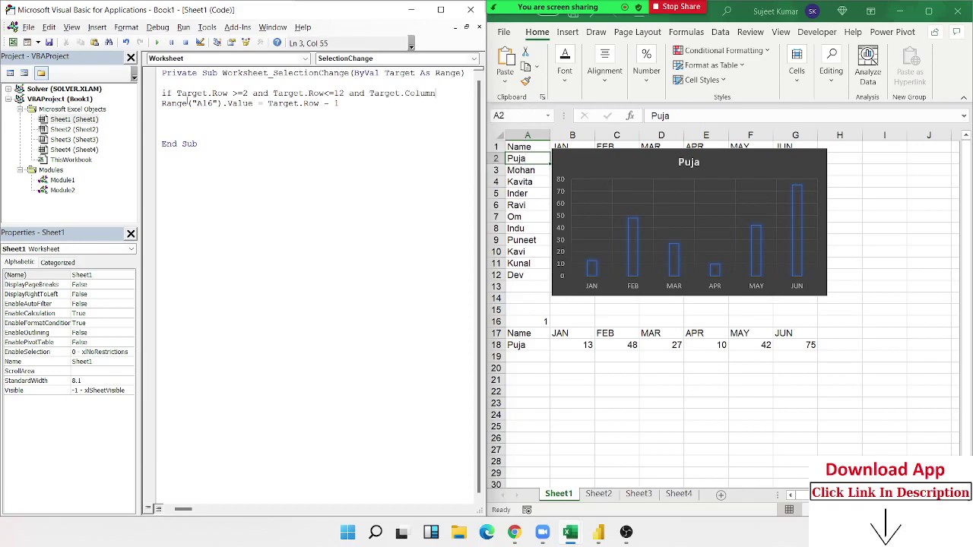
pyautogui.write('=1')
pyautogui.write(' then')
# Step: Close the block with End If and add blank lines around the Range line
pyautogui.click(196, 113)
pyautogui.write('end')
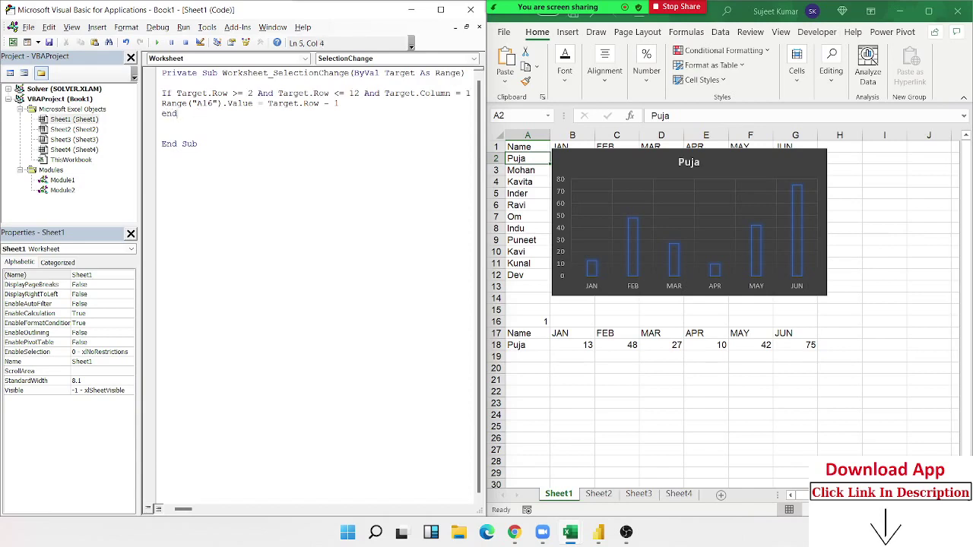
pyautogui.write(' if')
pyautogui.press('Return')
pyautogui.press('Up')
pyautogui.press('Return')
pyautogui.press('Up')
pyautogui.press('Up')
pyautogui.press('Return')
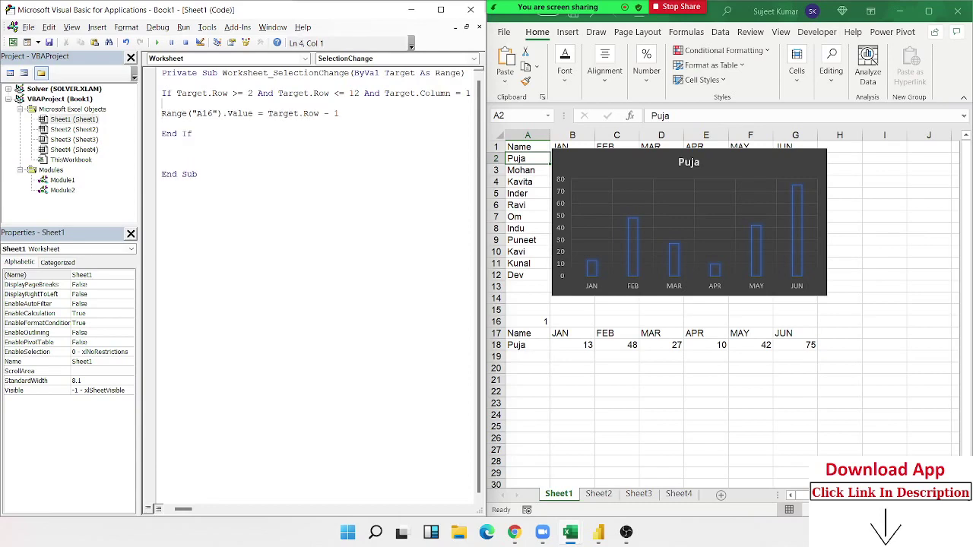
pyautogui.hotkey('shift', 'Down')
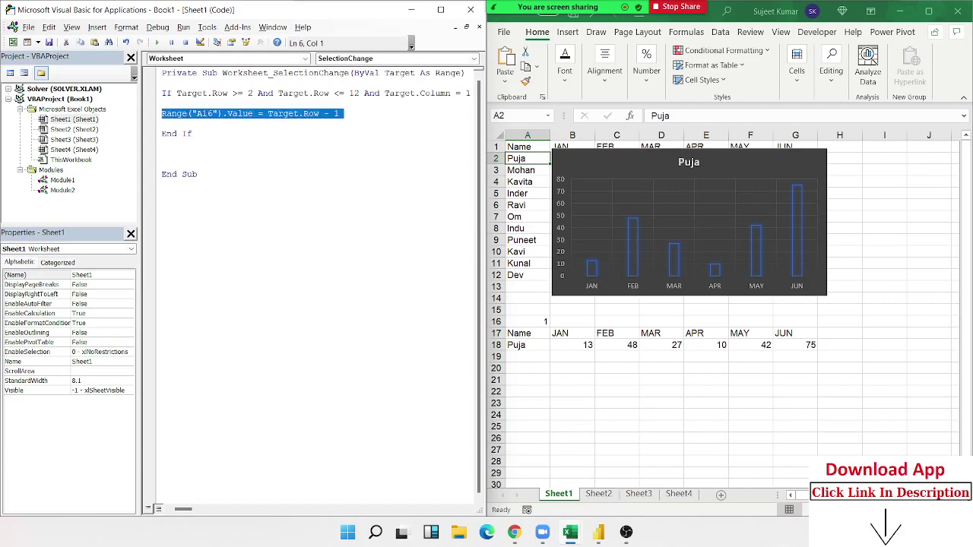
# Step: Check the If block lines, then select cell I7 to confirm the chart stays unchanged
pyautogui.click(163, 92)
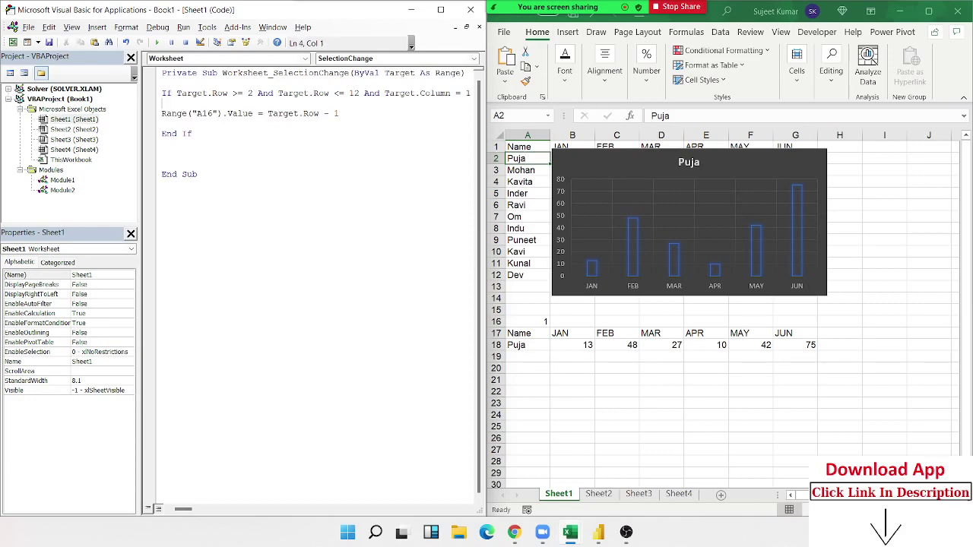
pyautogui.click(184, 113)
pyautogui.click(179, 133)
pyautogui.click(226, 106)
pyautogui.click(880, 214)
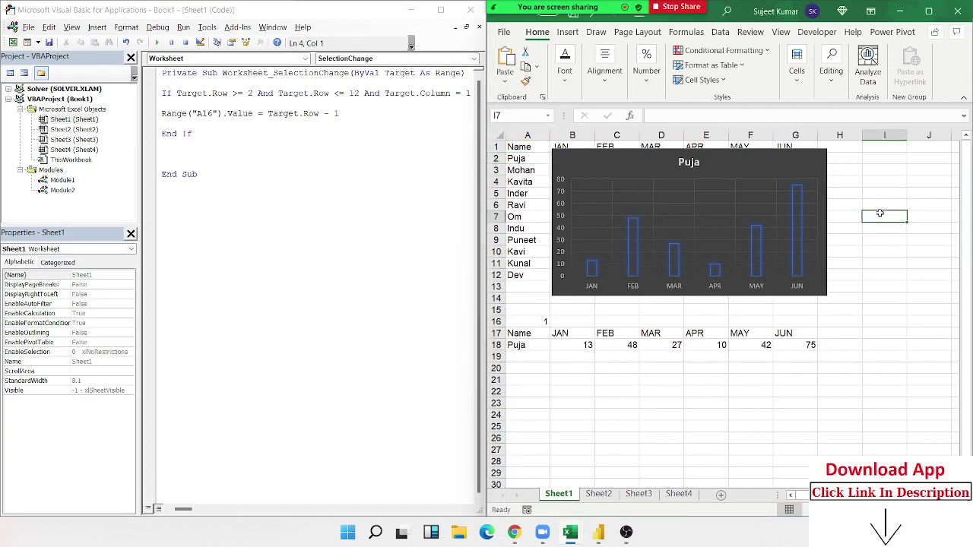
# Step: Select Indu, Ravi, Inder, Kavita, Mohan, Inder and Om to see the chart follow each name
pyautogui.click(530, 228)
pyautogui.click(530, 205)
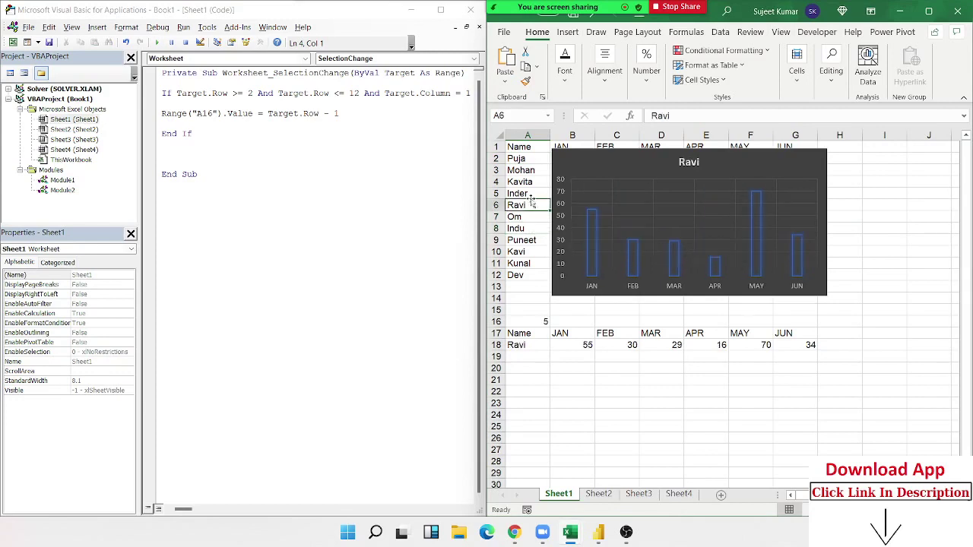
pyautogui.click(530, 194)
pyautogui.click(530, 182)
pyautogui.click(529, 170)
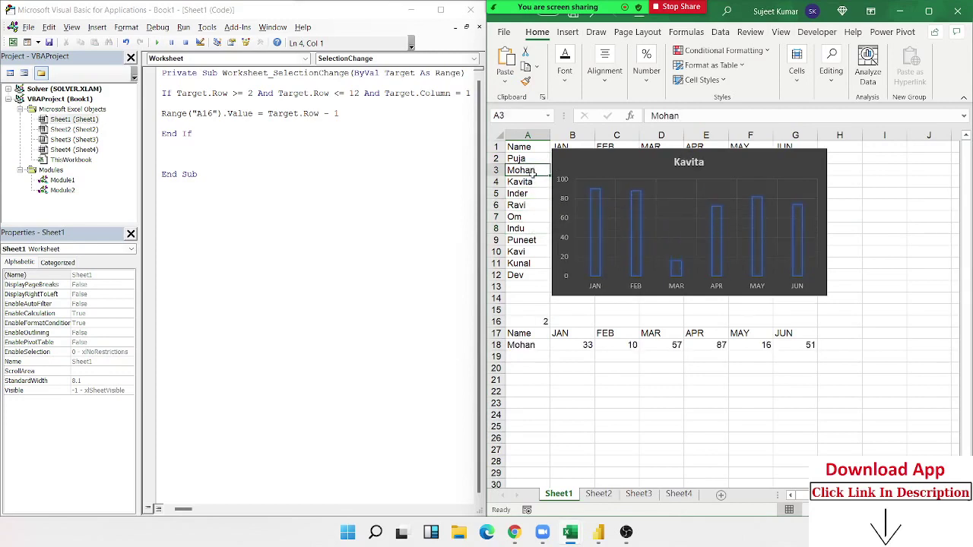
pyautogui.click(532, 193)
pyautogui.click(531, 217)
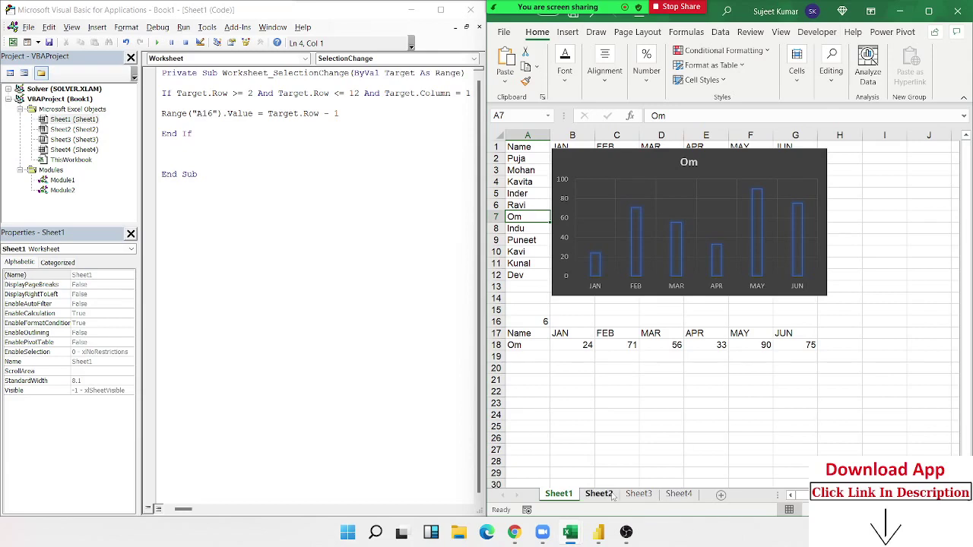
# Step: Copy the Sheet1 table A1:G12 and paste it at A1 on Sheet2
pyautogui.click(513, 142)
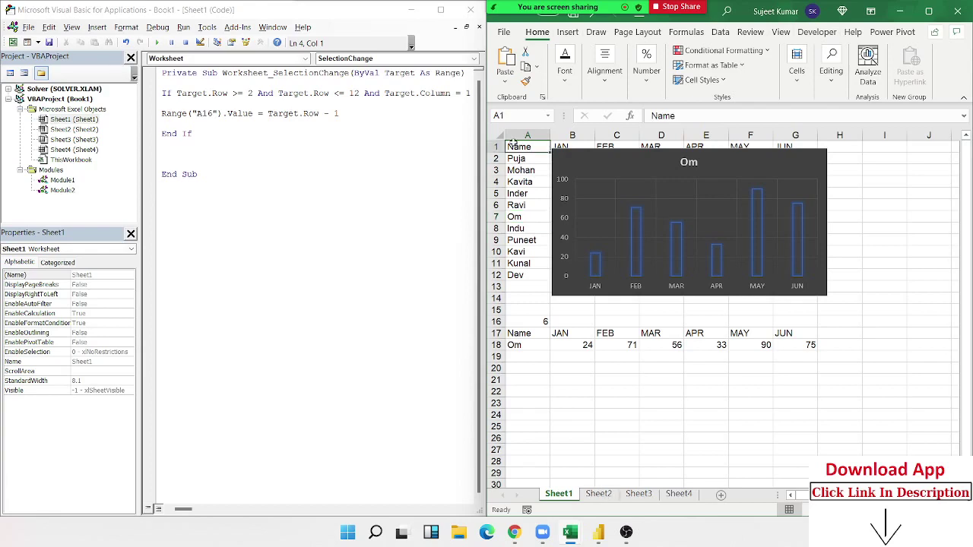
pyautogui.hotkey('ctrl', 'shift', 'Right')
pyautogui.hotkey('ctrl', 'shift', 'Down')
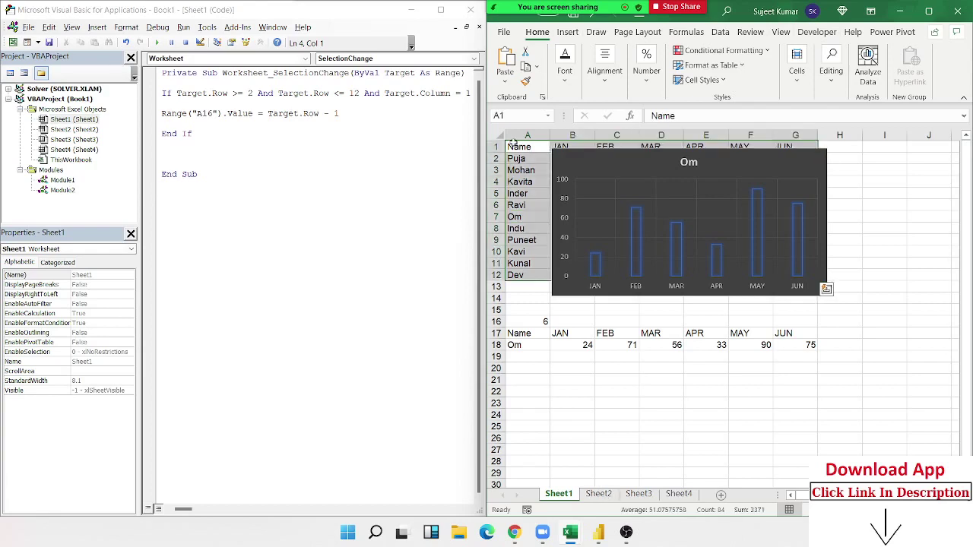
pyautogui.hotkey('ctrl', 'c')
pyautogui.click(599, 494)
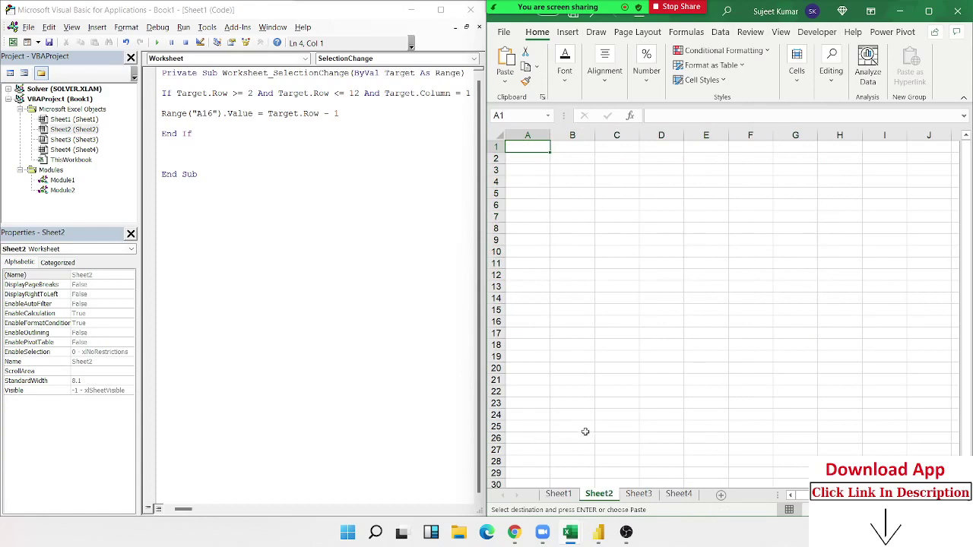
pyautogui.hotkey('ctrl', 'v')
# Step: Copy the Name column A1:A12 and paste it into A17:A28
pyautogui.click(608, 331)
pyautogui.click(544, 328)
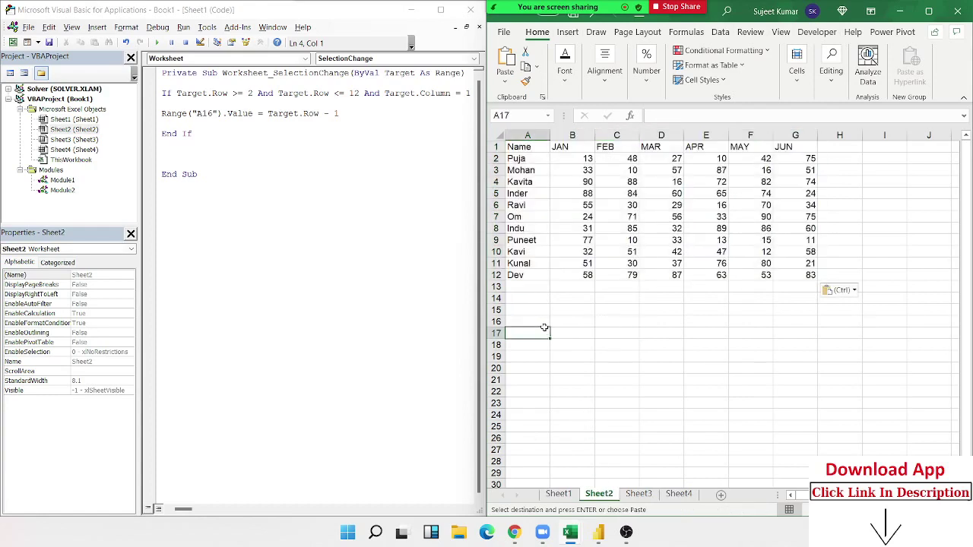
pyautogui.click(527, 311)
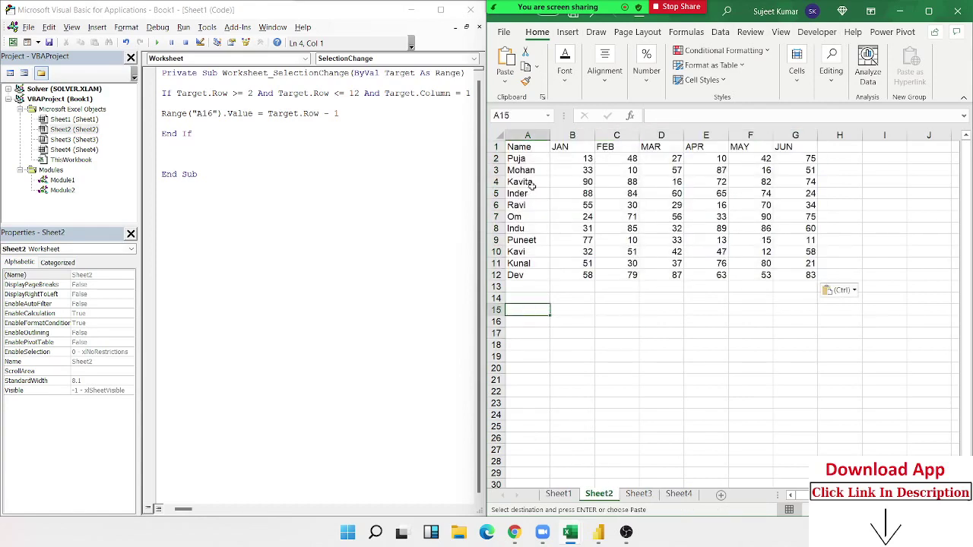
pyautogui.click(525, 158)
pyautogui.click(525, 148)
pyautogui.hotkey('ctrl', 'shift', 'Down')
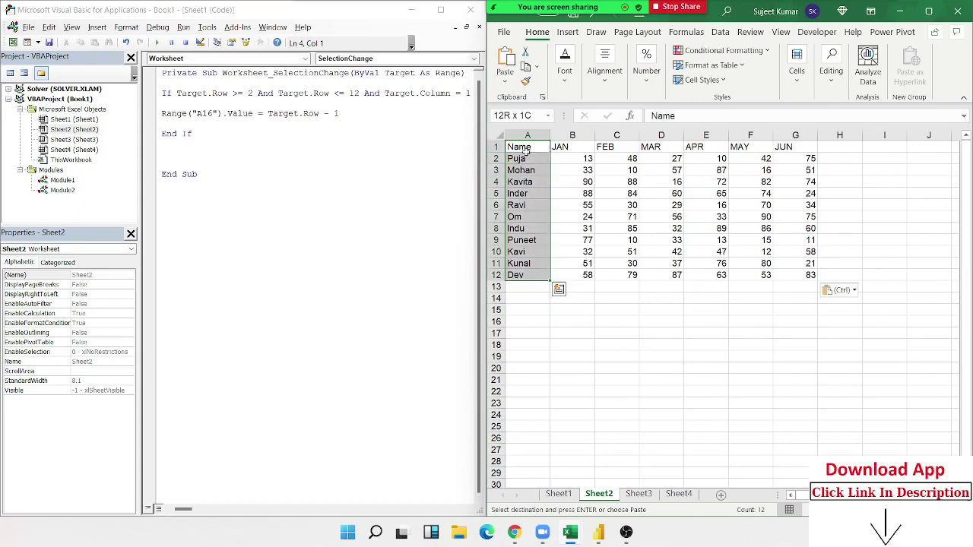
pyautogui.hotkey('ctrl', 'c')
pyautogui.click(530, 332)
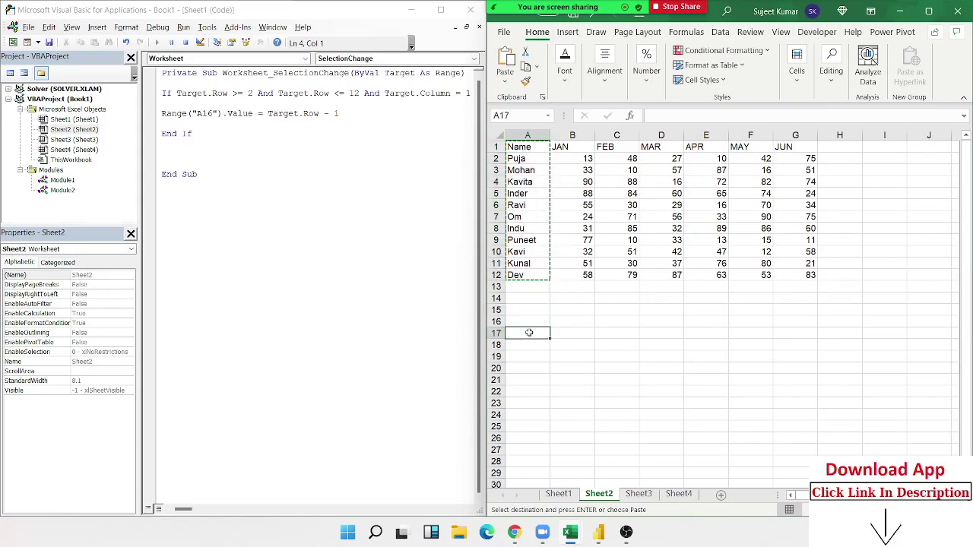
pyautogui.hotkey('ctrl', 'v')
pyautogui.press('Escape')
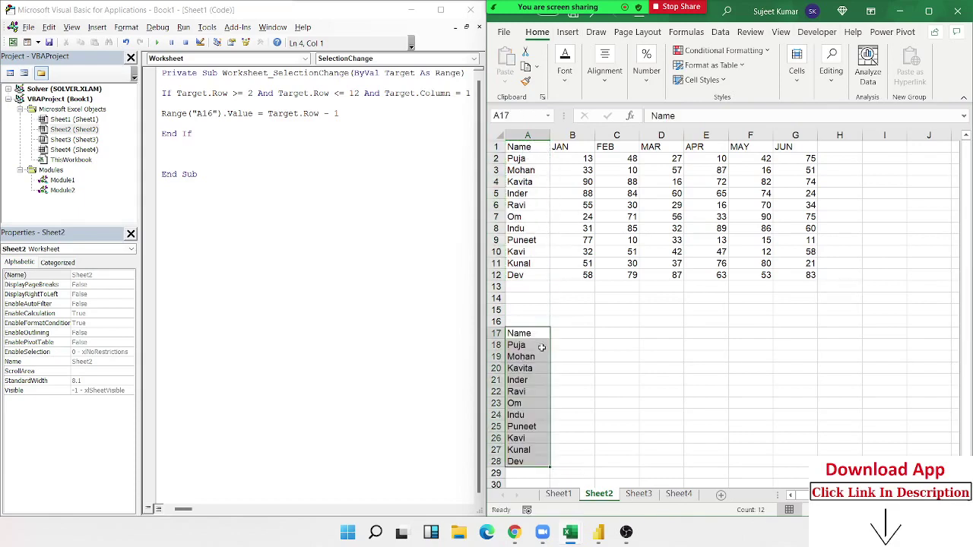
# Step: Look over the pasted names in A17:A28 and select cell A16
pyautogui.scroll(-1, 541, 347)
pyautogui.click(527, 313)
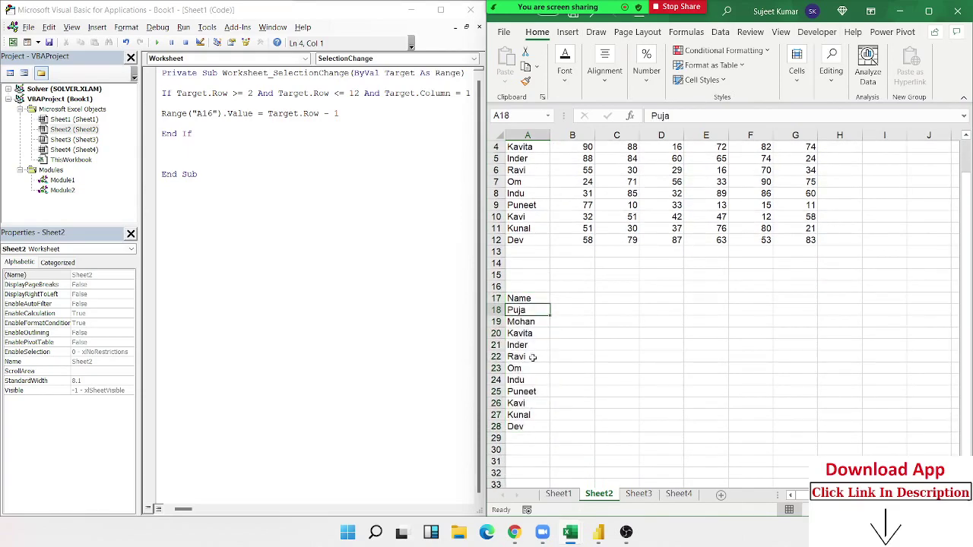
pyautogui.click(530, 368)
pyautogui.click(530, 403)
pyautogui.click(531, 311)
pyautogui.scroll(1, 557, 332)
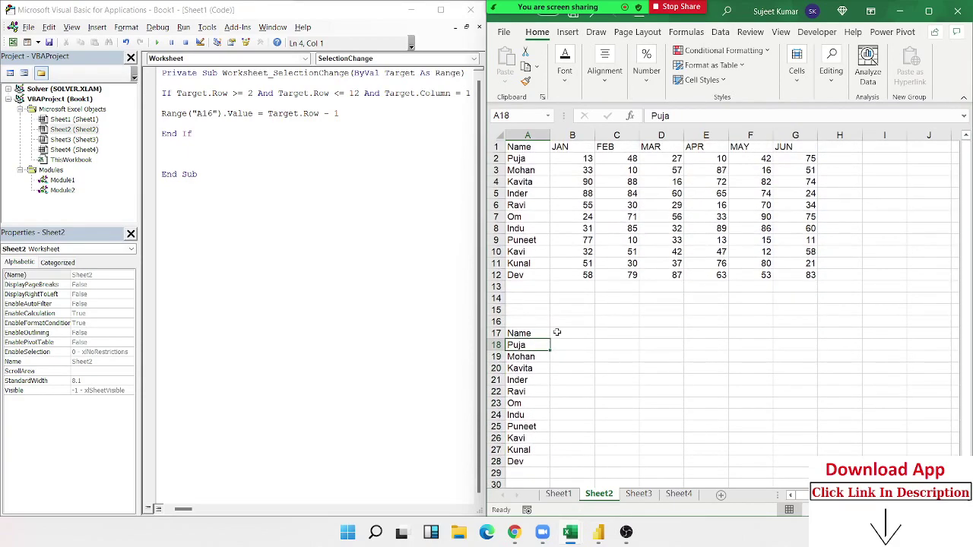
pyautogui.click(557, 332)
# Step: Enter 1 in helper cell A16 and move to B17
pyautogui.click(547, 323)
pyautogui.write('1')
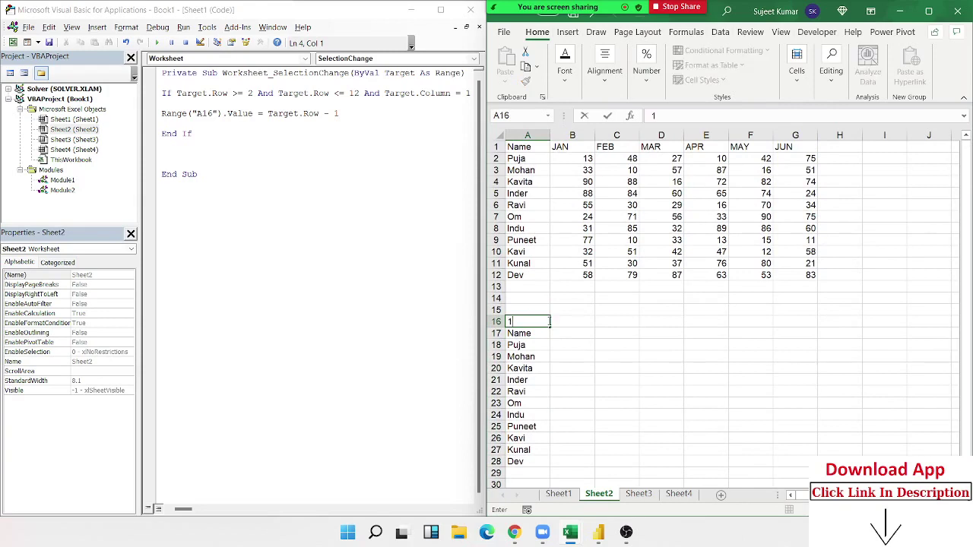
pyautogui.press('Escape')
pyautogui.press('Down')
pyautogui.press('Right')
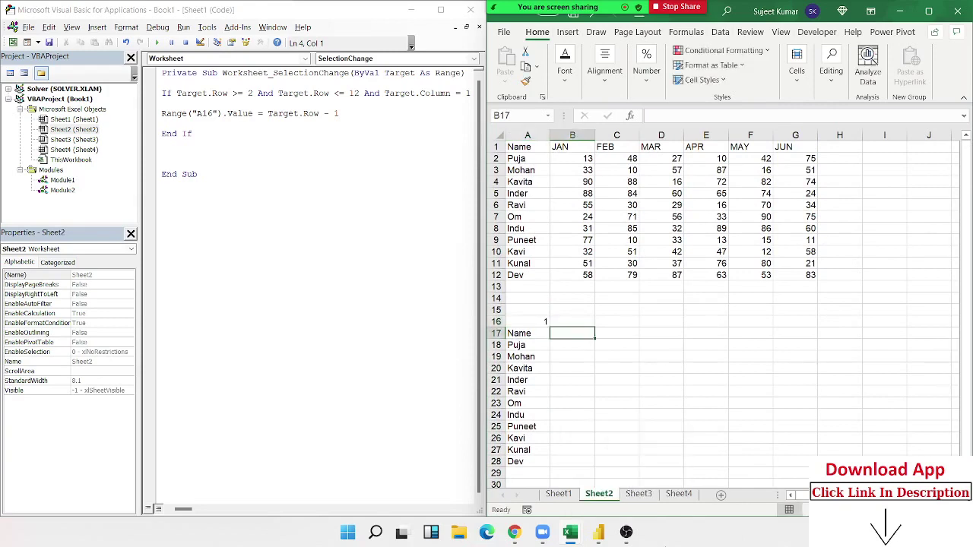
# Step: Enter =OFFSET(A1,0,A16) in B17 and fill it down to row 28
pyautogui.write('=o')
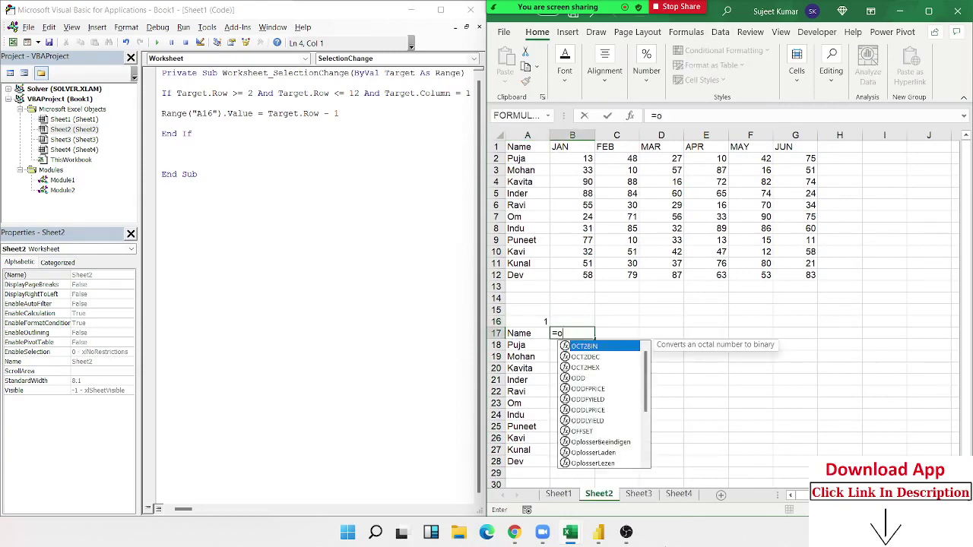
pyautogui.write('f')
pyautogui.press('Tab')
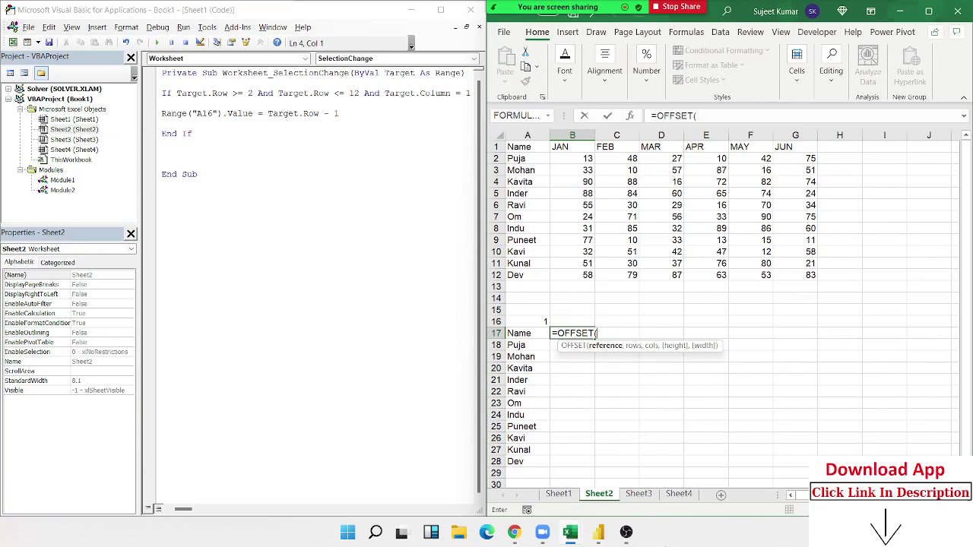
pyautogui.click(516, 150)
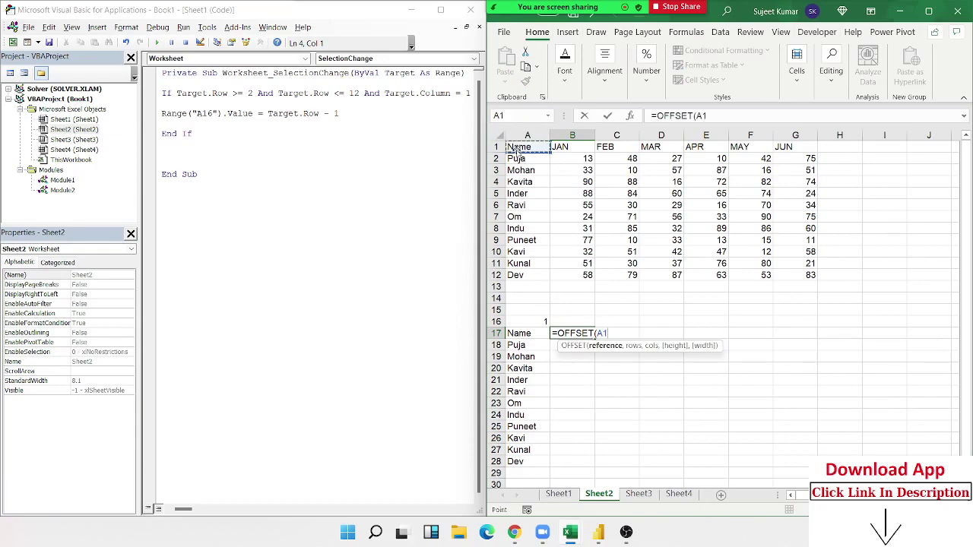
pyautogui.write(',0')
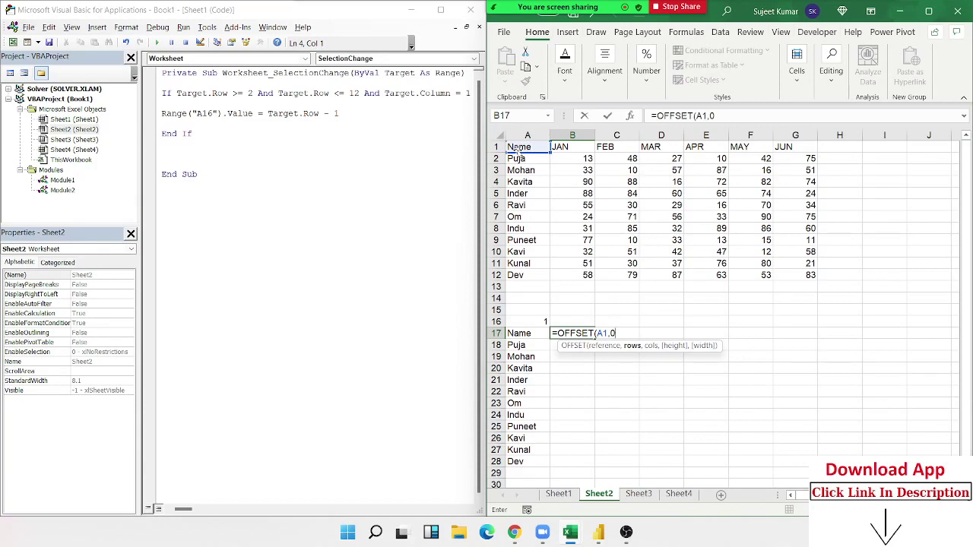
pyautogui.press('BackSpace')
pyautogui.write('0,')
pyautogui.click(548, 321)
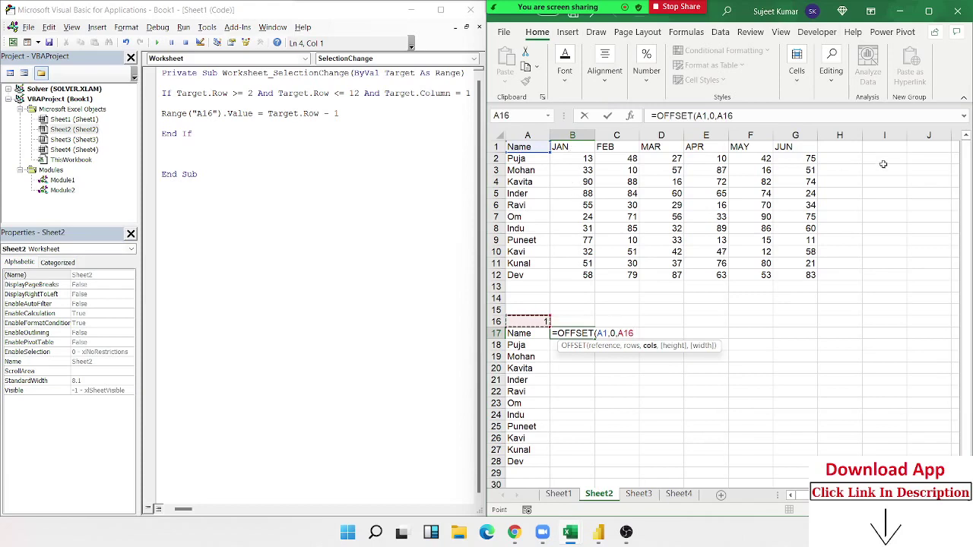
pyautogui.press('Return')
pyautogui.doubleClick(578, 333)
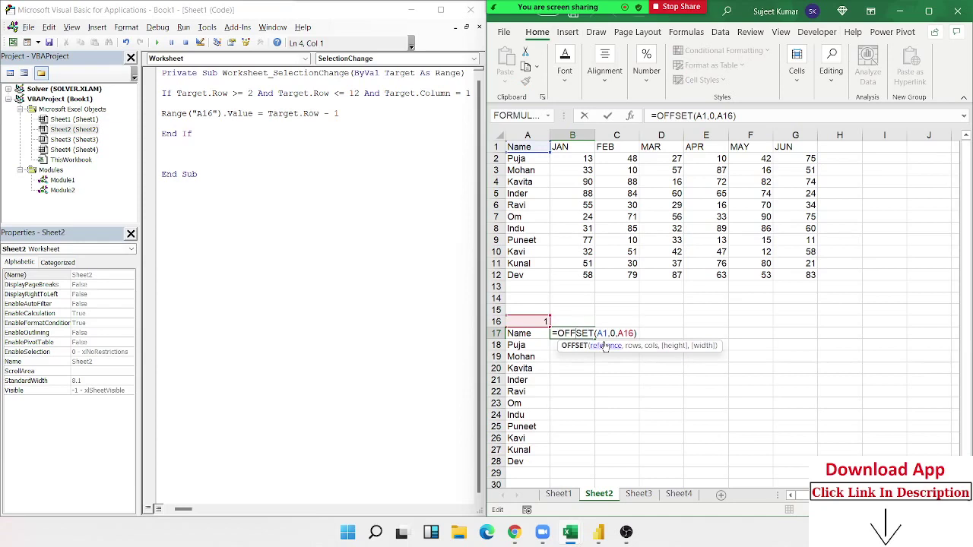
pyautogui.press('Return')
pyautogui.click(590, 336)
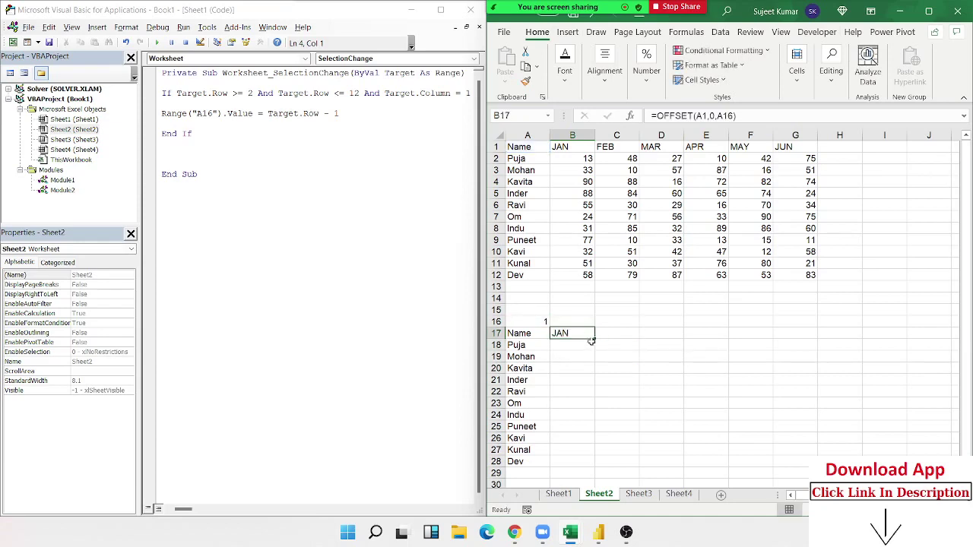
pyautogui.doubleClick(593, 339)
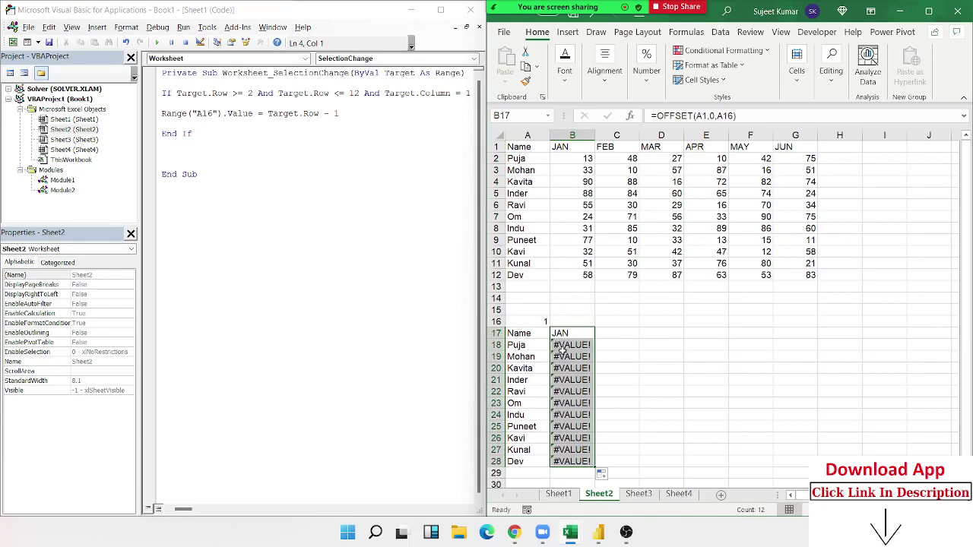
# Step: Make the A16 reference absolute ($A$16) in B17 and refill down to B28
pyautogui.doubleClick(560, 336)
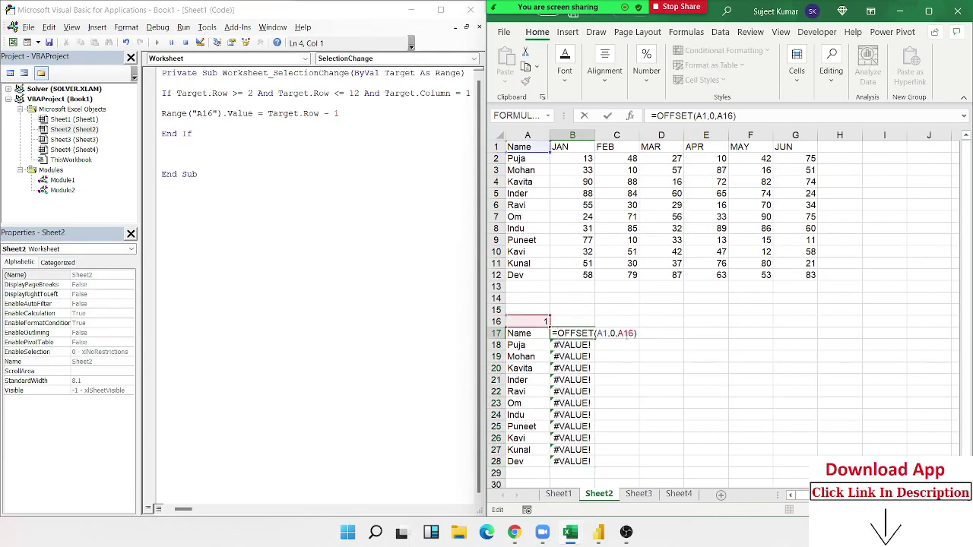
pyautogui.click(619, 333)
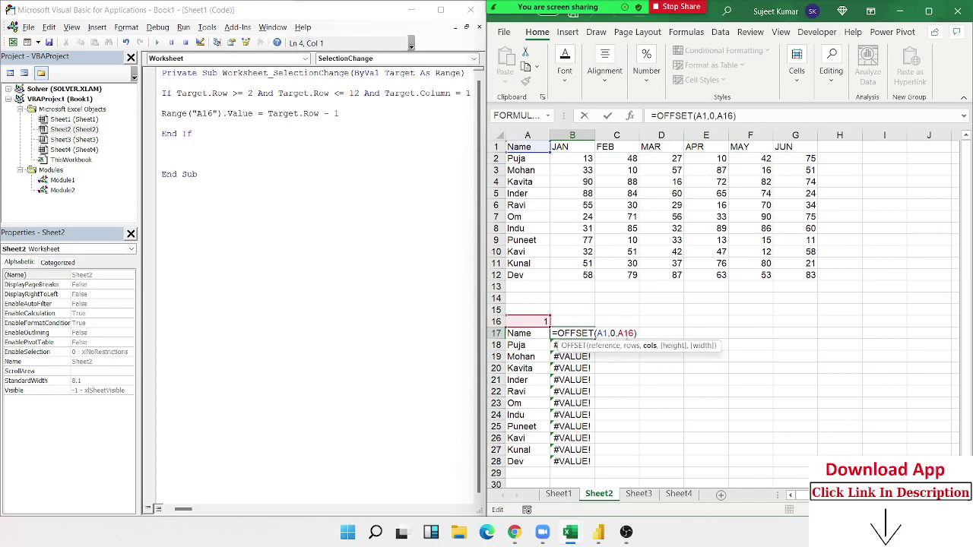
pyautogui.press('F4')
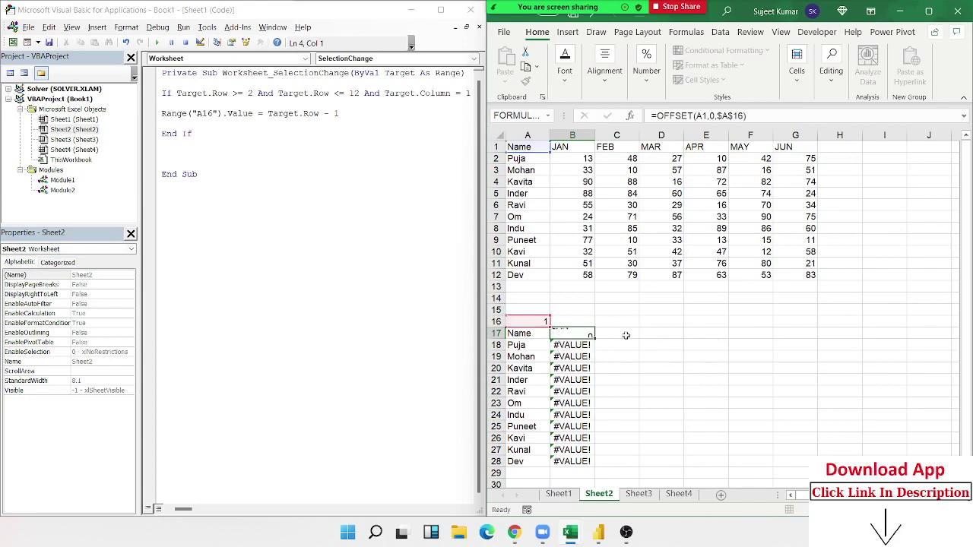
pyautogui.press('Return')
pyautogui.click(559, 334)
pyautogui.doubleClick(595, 338)
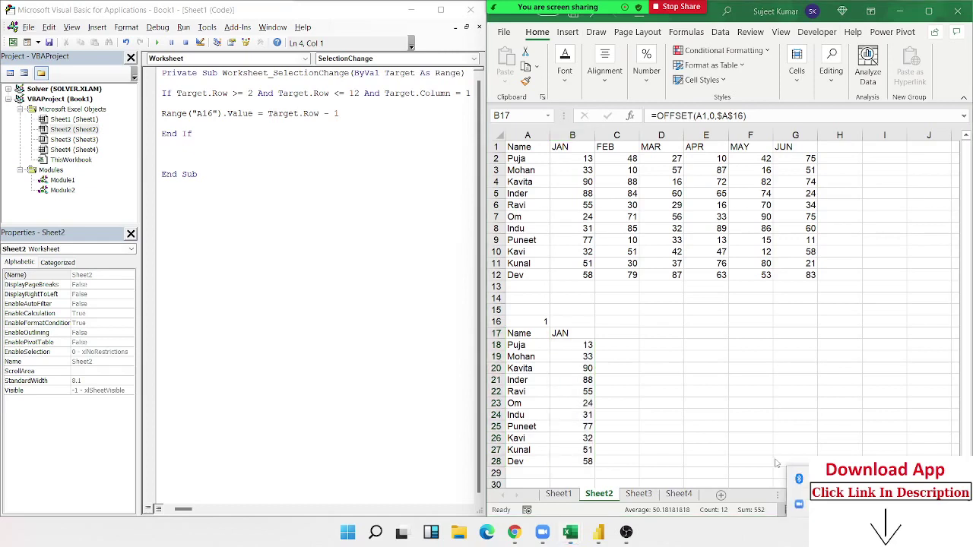
pyautogui.click(582, 391)
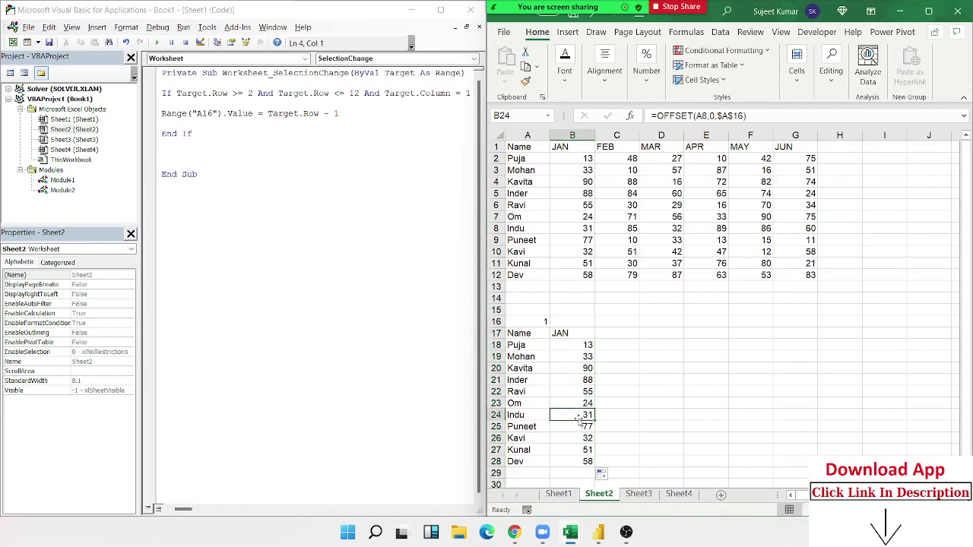
# Step: Insert a clustered column chart of the JAN values in A17:B28 with data labels
pyautogui.moveTo(520, 335); pyautogui.dragTo(583, 460)
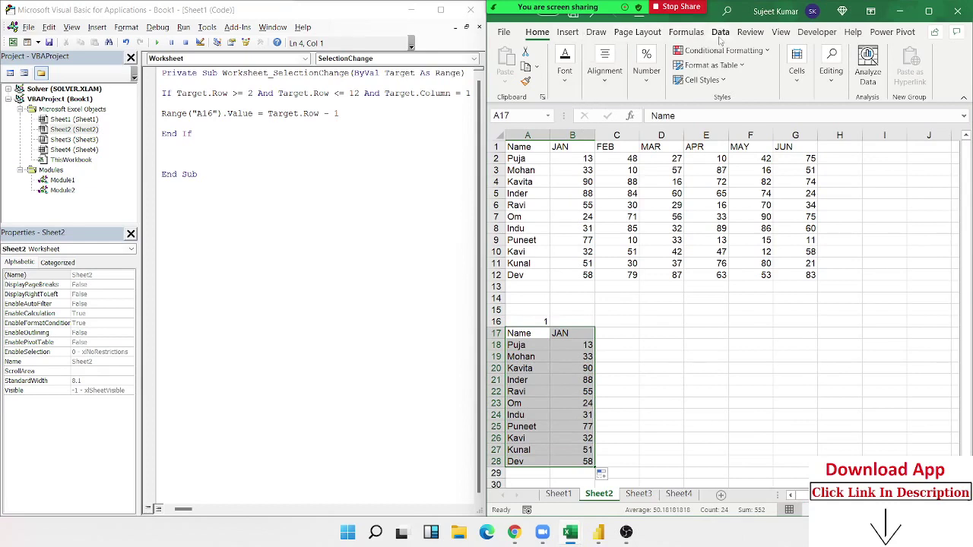
pyautogui.click(571, 35)
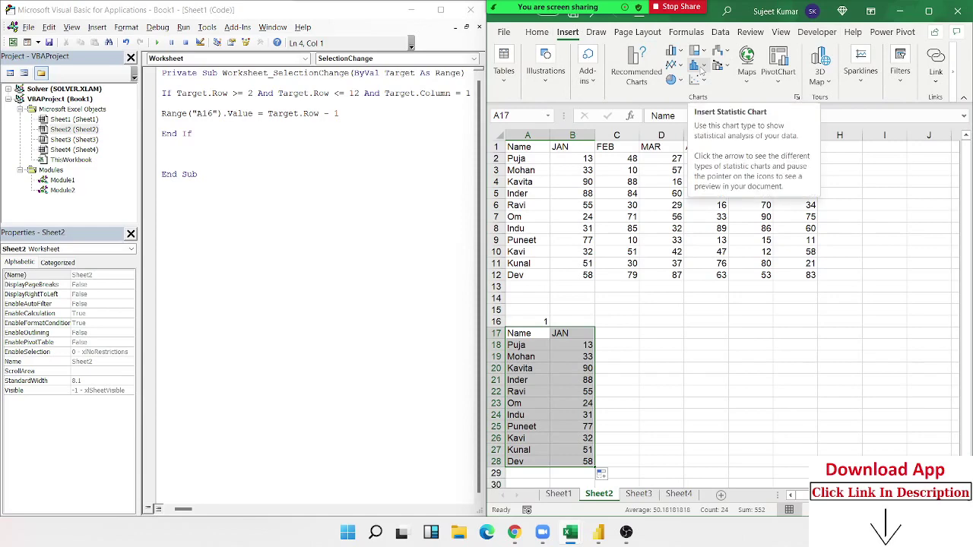
pyautogui.click(673, 55)
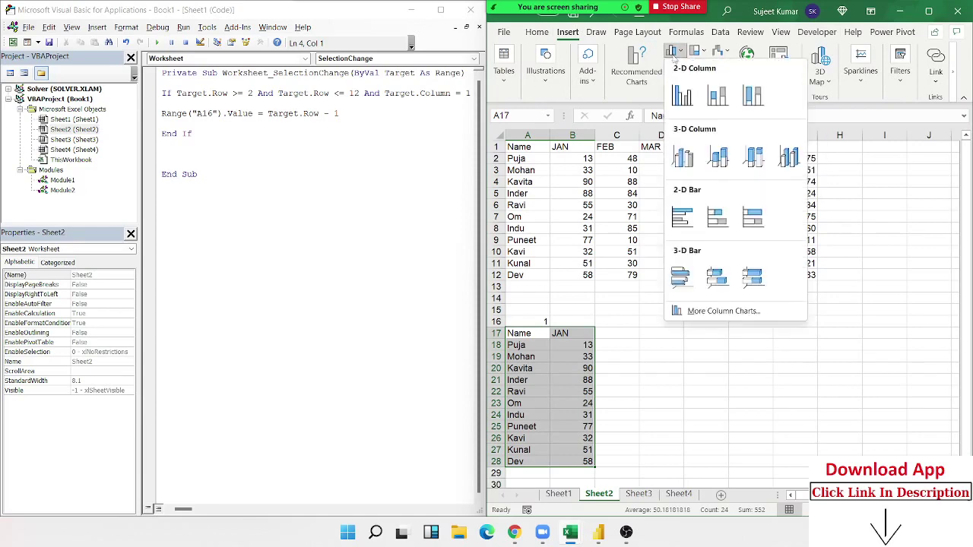
pyautogui.click(682, 95)
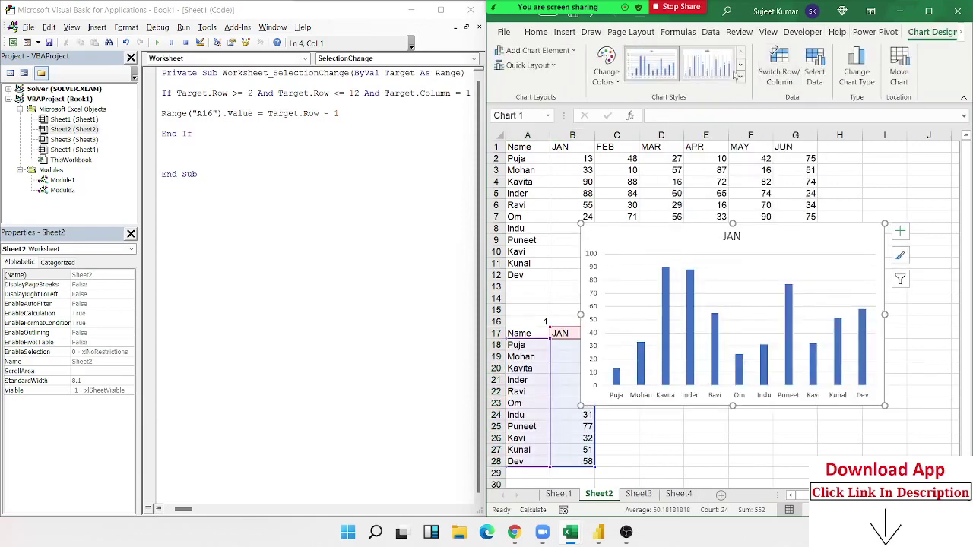
pyautogui.click(726, 70)
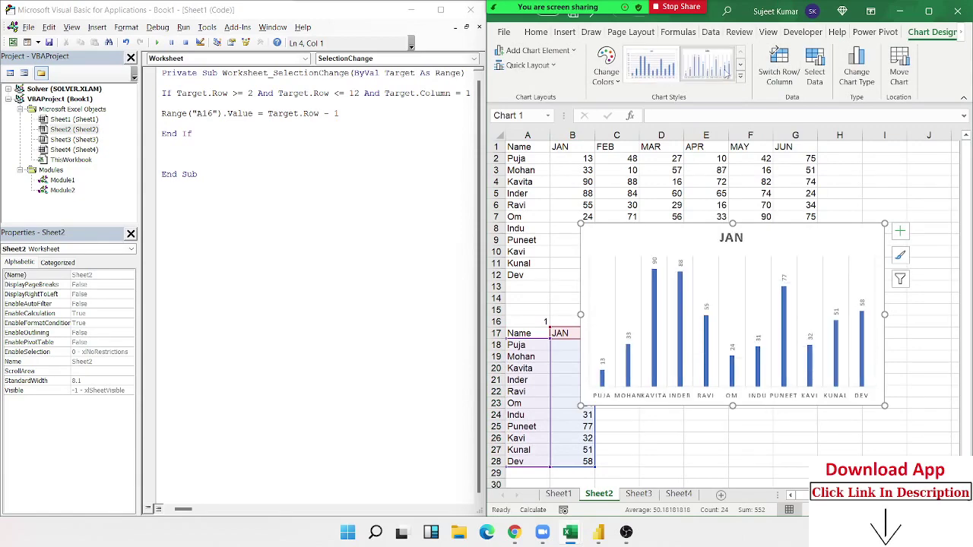
# Step: Move the JAN chart to the sheet's lower right, clear of both tables
pyautogui.moveTo(645, 234); pyautogui.dragTo(676, 235)
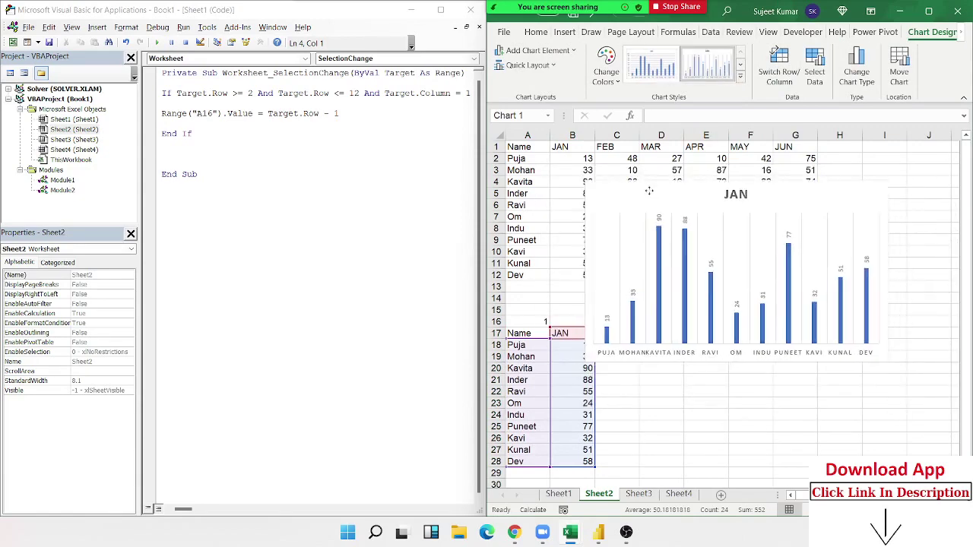
pyautogui.moveTo(676, 235); pyautogui.dragTo(612, 249)
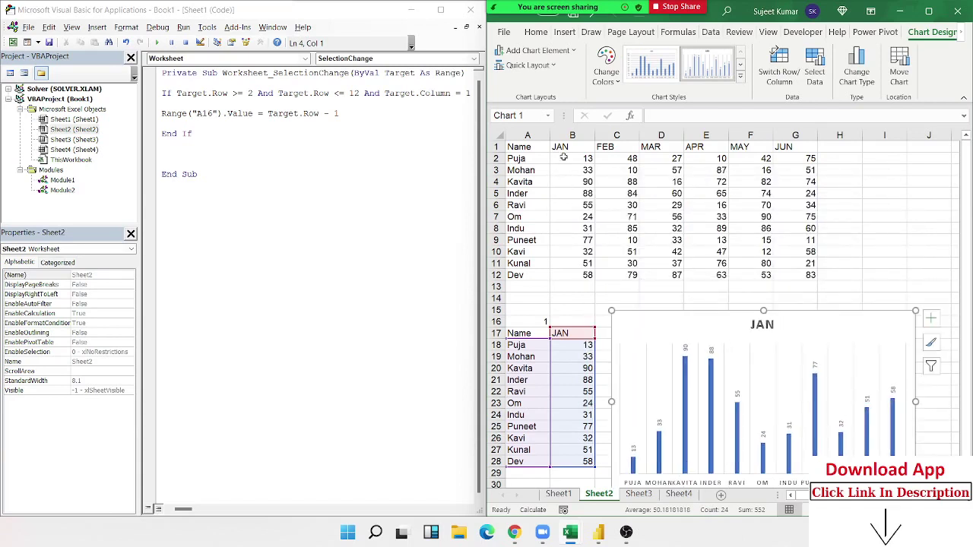
pyautogui.press('Escape')
pyautogui.click(610, 216)
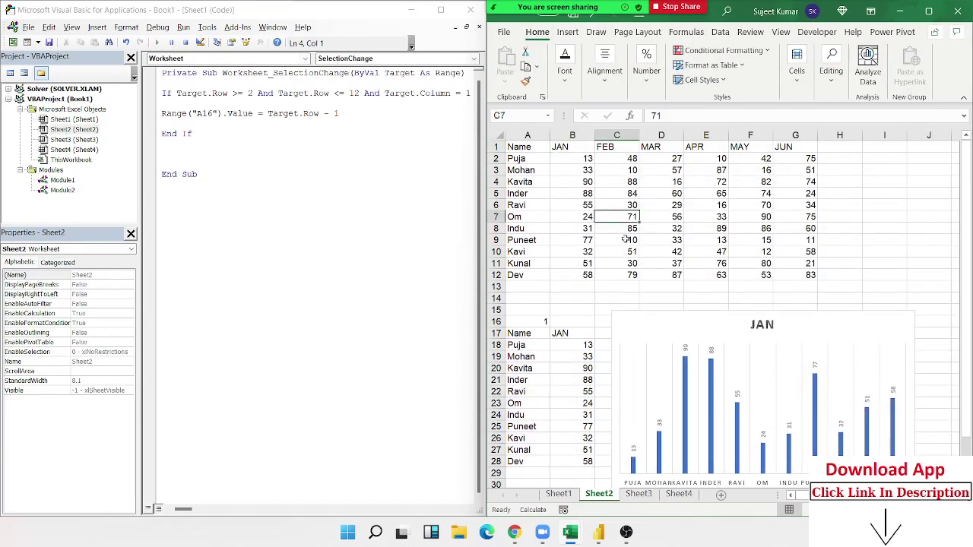
pyautogui.click(625, 252)
pyautogui.moveTo(644, 313)
pyautogui.mouseDown()
pyautogui.moveTo(647, 298)
pyautogui.moveTo(569, 156)
pyautogui.mouseUp()
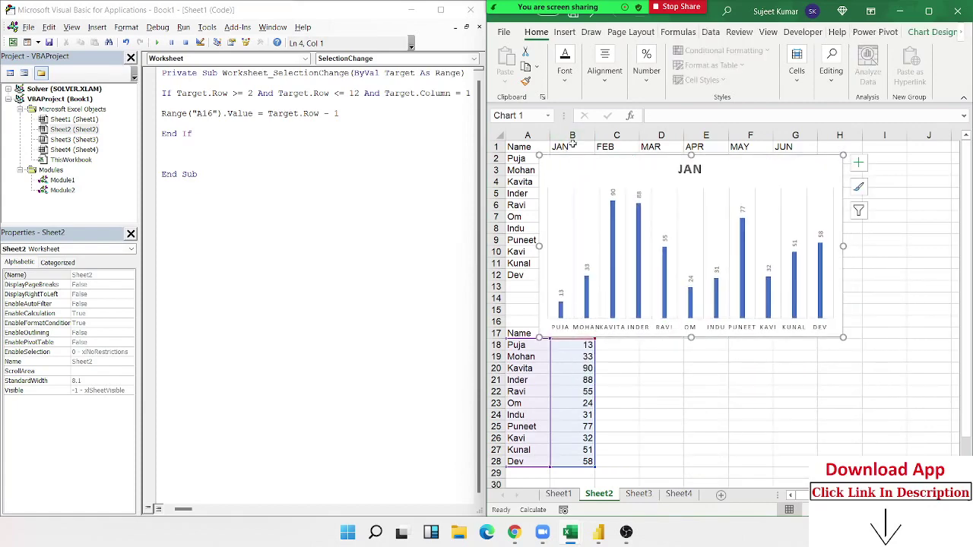
pyautogui.moveTo(577, 163)
pyautogui.mouseDown()
pyautogui.moveTo(716, 268)
pyautogui.moveTo(826, 332)
pyautogui.mouseUp()
pyautogui.click(588, 159)
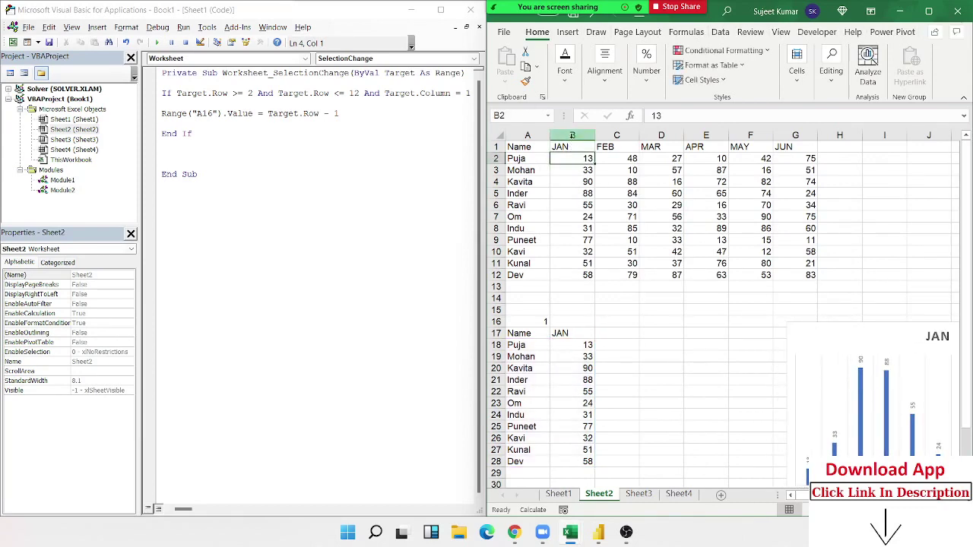
# Step: Make columns B through G the same wider width
pyautogui.moveTo(572, 135); pyautogui.dragTo(846, 145)
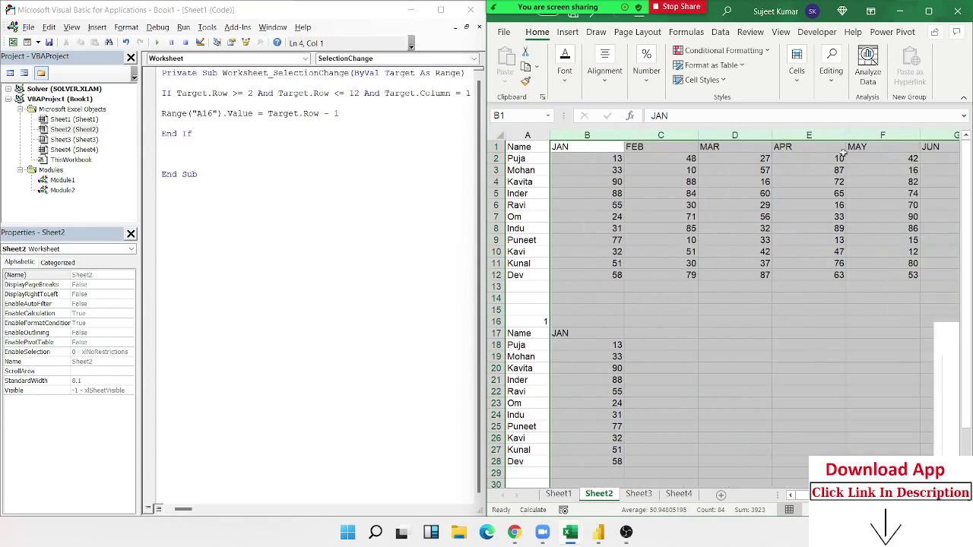
pyautogui.hotkey('ctrl', 'z')
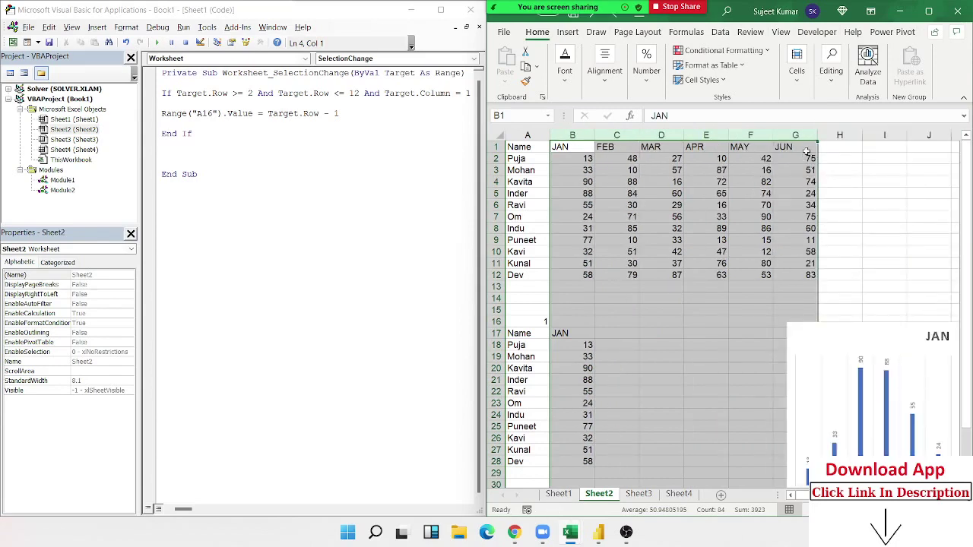
pyautogui.moveTo(817, 136); pyautogui.dragTo(825, 131)
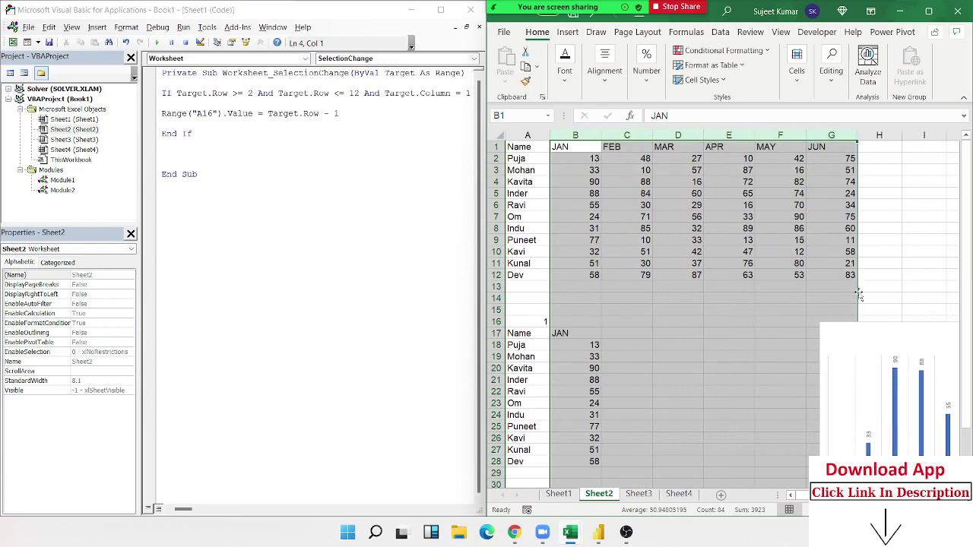
# Step: Centre the JAN–JUN headers in B1:G1 and check each header cell
pyautogui.moveTo(575, 147); pyautogui.dragTo(831, 147)
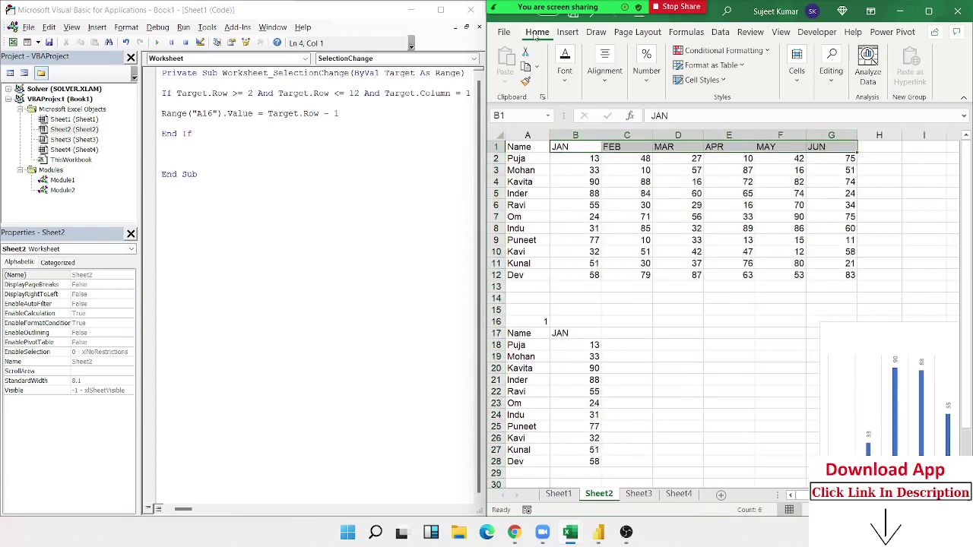
pyautogui.click(604, 70)
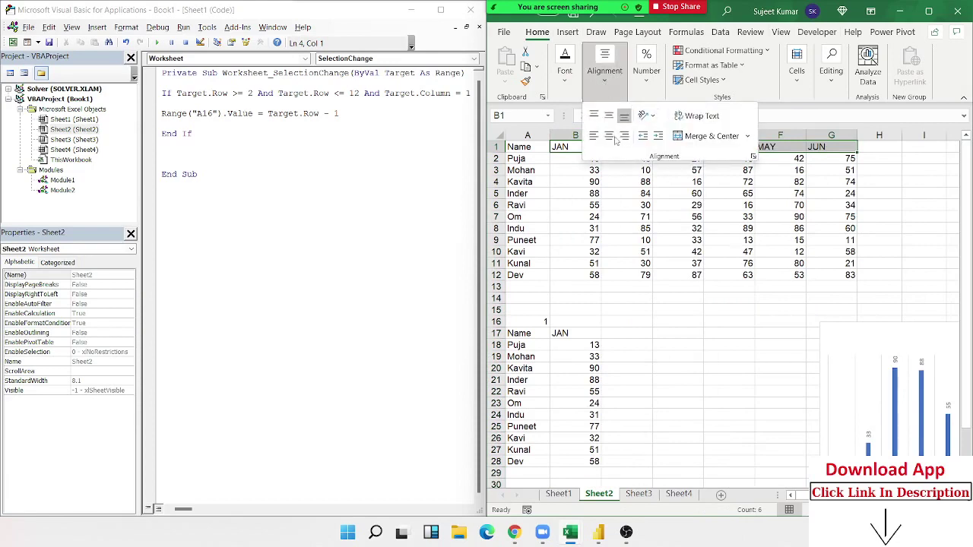
pyautogui.click(609, 135)
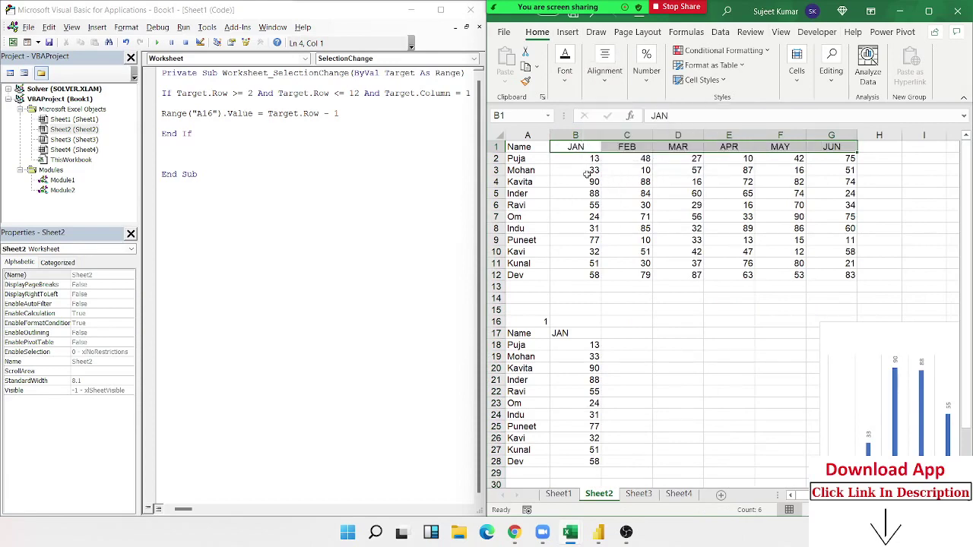
pyautogui.click(585, 173)
pyautogui.click(578, 144)
pyautogui.click(636, 150)
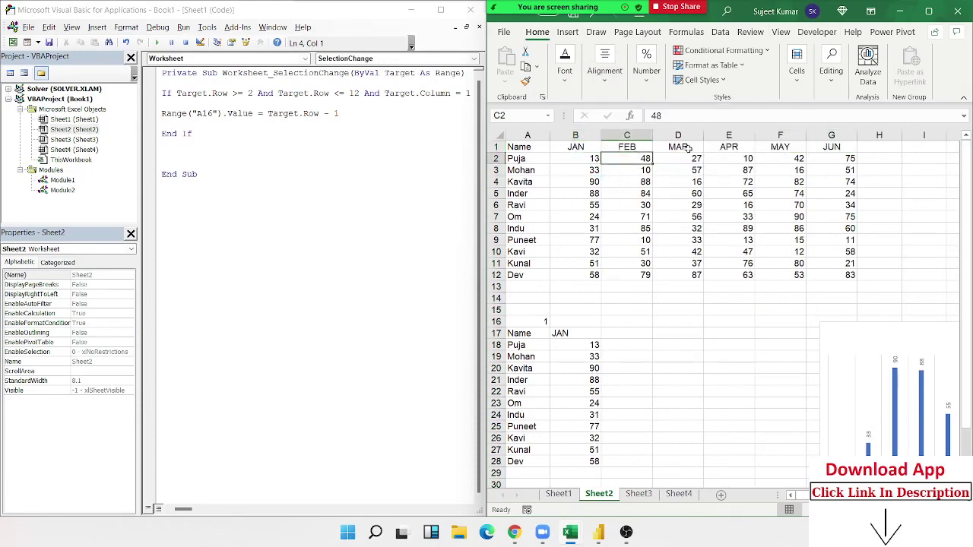
pyautogui.click(689, 149)
pyautogui.click(732, 149)
pyautogui.click(791, 149)
pyautogui.click(826, 147)
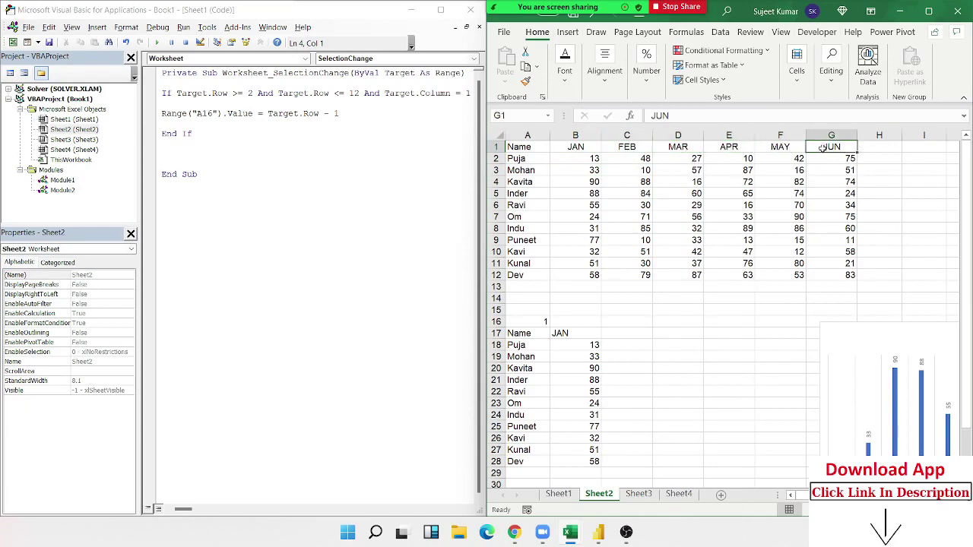
pyautogui.click(578, 147)
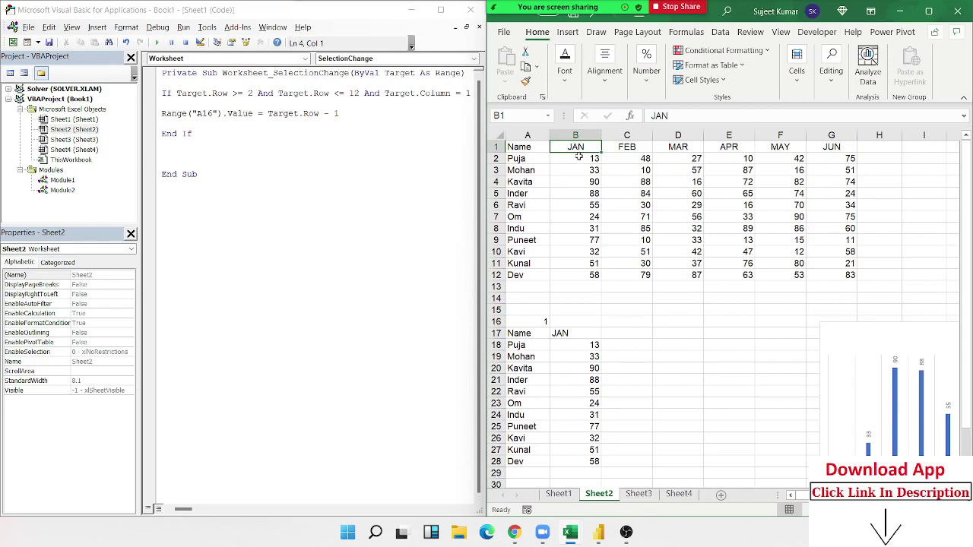
# Step: Open Module2 and begin a function MM with a Range parameter
pyautogui.click(576, 194)
pyautogui.click(575, 147)
pyautogui.doubleClick(67, 191)
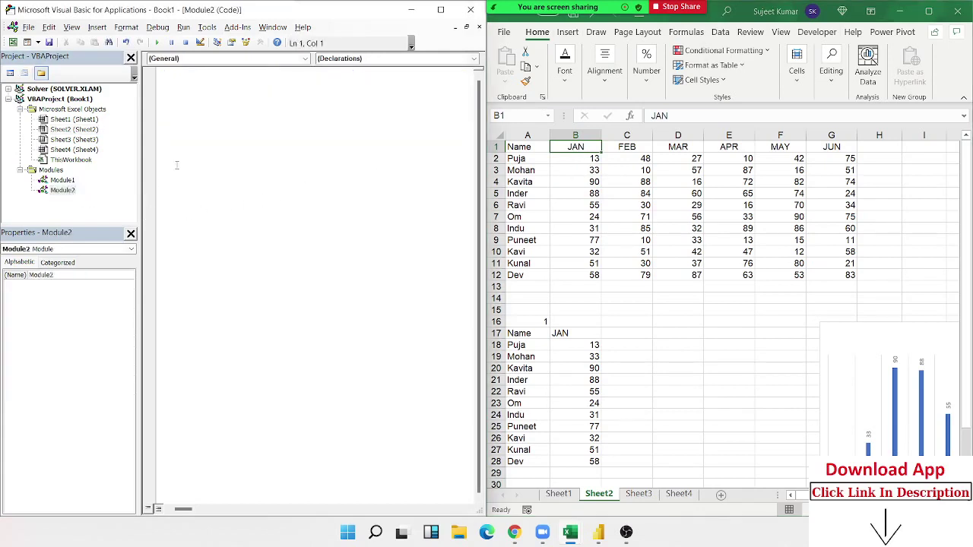
pyautogui.write('func')
pyautogui.write('tion')
pyautogui.write(' M')
pyautogui.write('M(')
pyautogui.write('n as')
pyautogui.write(' ra')
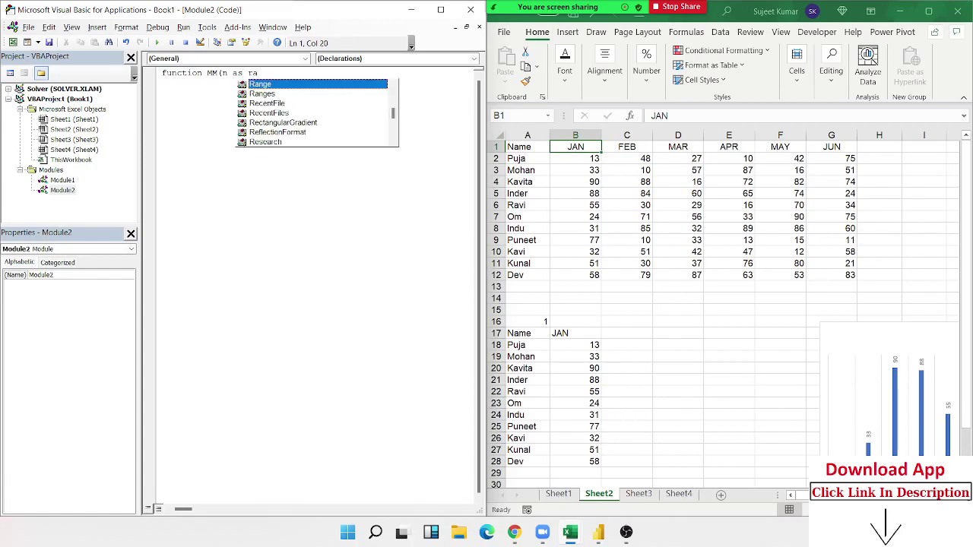
pyautogui.press('Tab')
pyautogui.write(')')
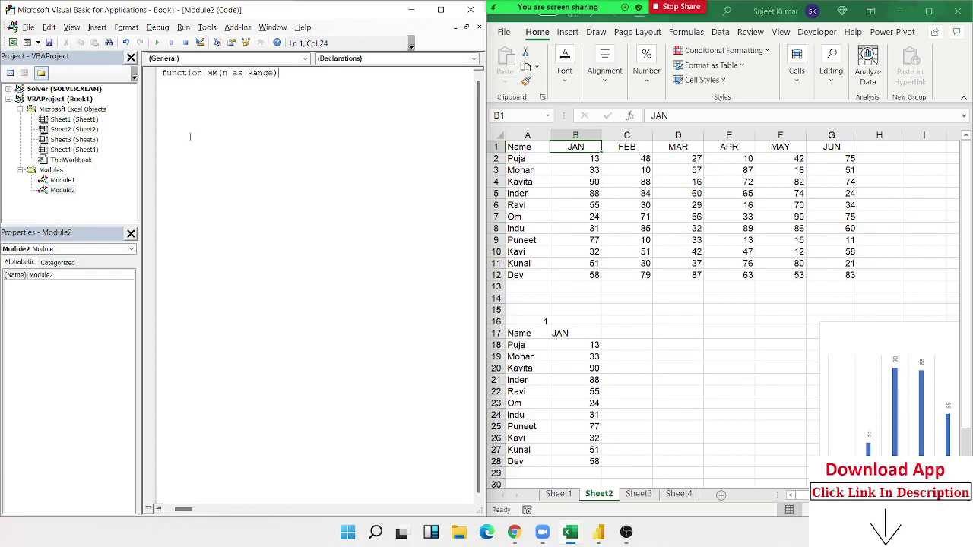
# Step: Change the parameter to n As Long and add the body Range("A16").Value=n
pyautogui.press('BackSpace')
pyautogui.press('BackSpace')
pyautogui.press('BackSpace')
pyautogui.press('BackSpace')
pyautogui.press('BackSpace')
pyautogui.press('BackSpace')
pyautogui.press('BackSpace')
pyautogui.press('BackSpace')
pyautogui.press('BackSpace')
pyautogui.press('BackSpace')
pyautogui.press('BackSpace')
pyautogui.write('n')
pyautogui.press('BackSpace')
pyautogui.write('n as ')
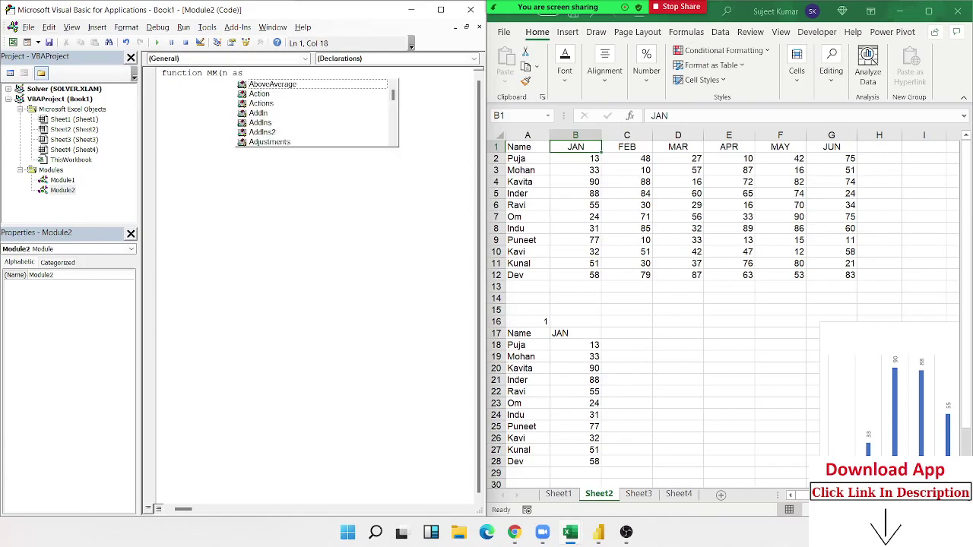
pyautogui.write('lo')
pyautogui.write('n')
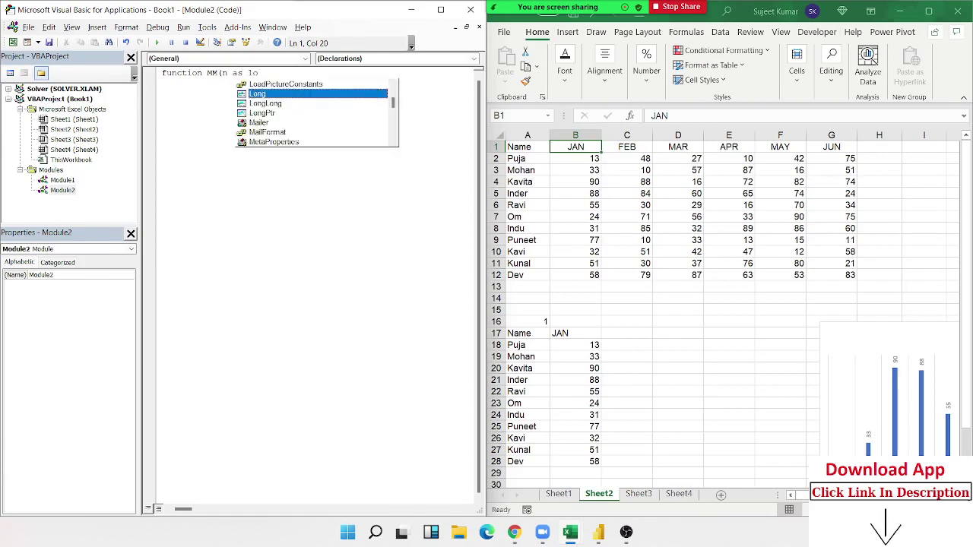
pyautogui.press('Tab')
pyautogui.write(')')
pyautogui.press('Return')
pyautogui.press('Return')
pyautogui.press('Return')
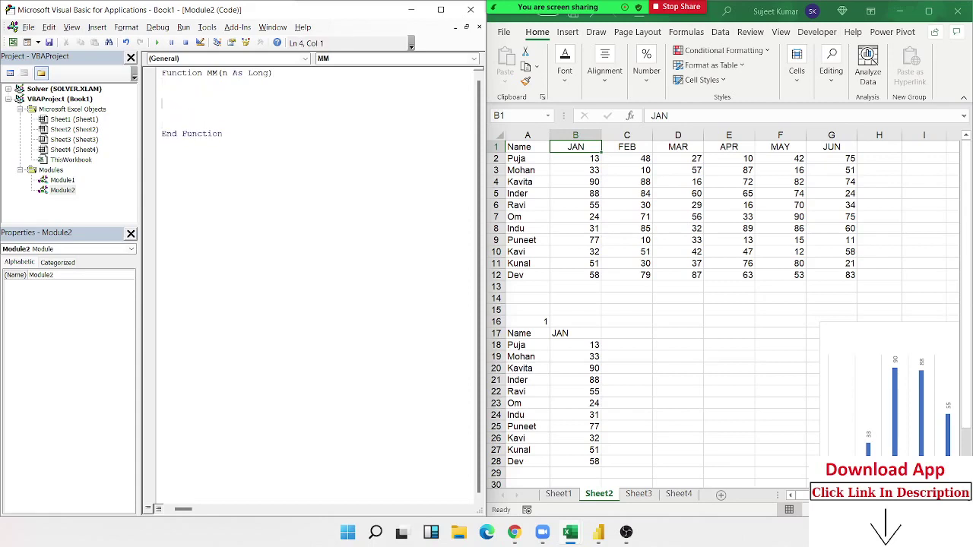
pyautogui.write('range')
pyautogui.write('(')
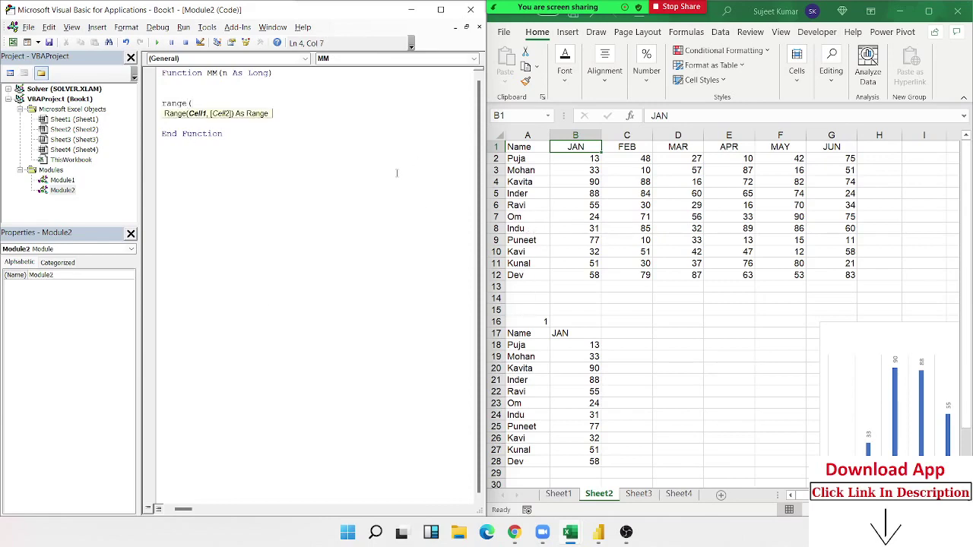
pyautogui.write('"A1')
pyautogui.write('6")')
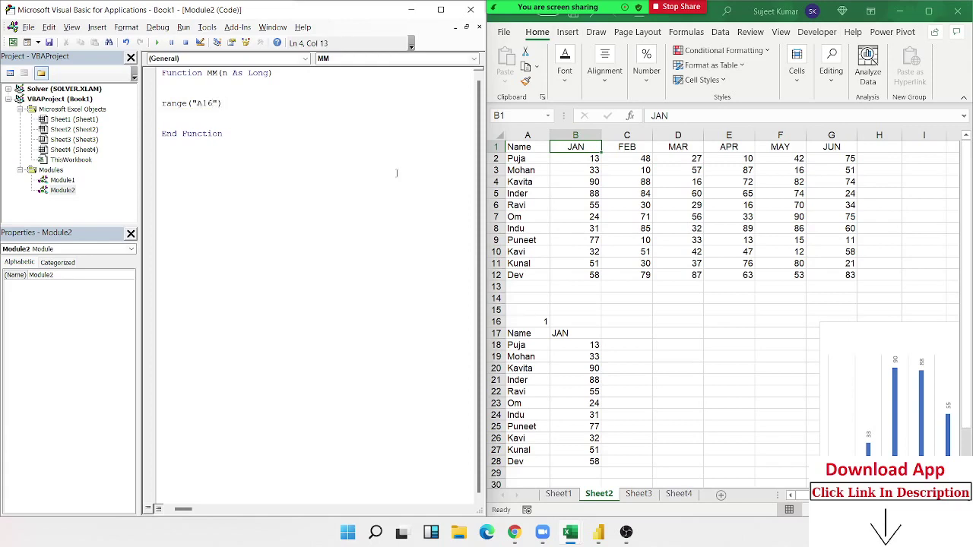
pyautogui.write('.Value=')
pyautogui.write('n')
# Step: Finish the A16 assignment line and test =MM(2) in cell D15
pyautogui.press('Return')
pyautogui.click(679, 310)
pyautogui.write('=')
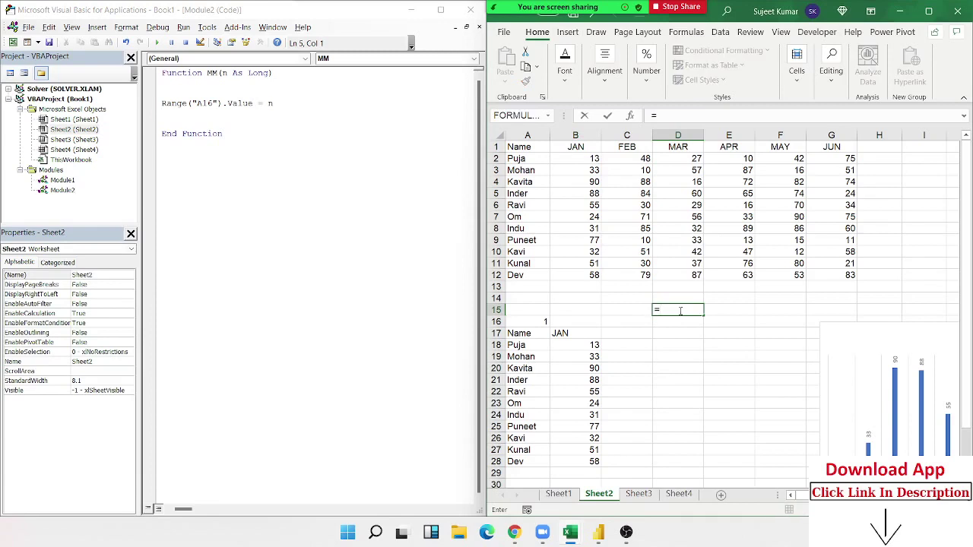
pyautogui.write('MM(')
pyautogui.write('1')
pyautogui.press('BackSpace')
pyautogui.write('2)')
pyautogui.press('Return')
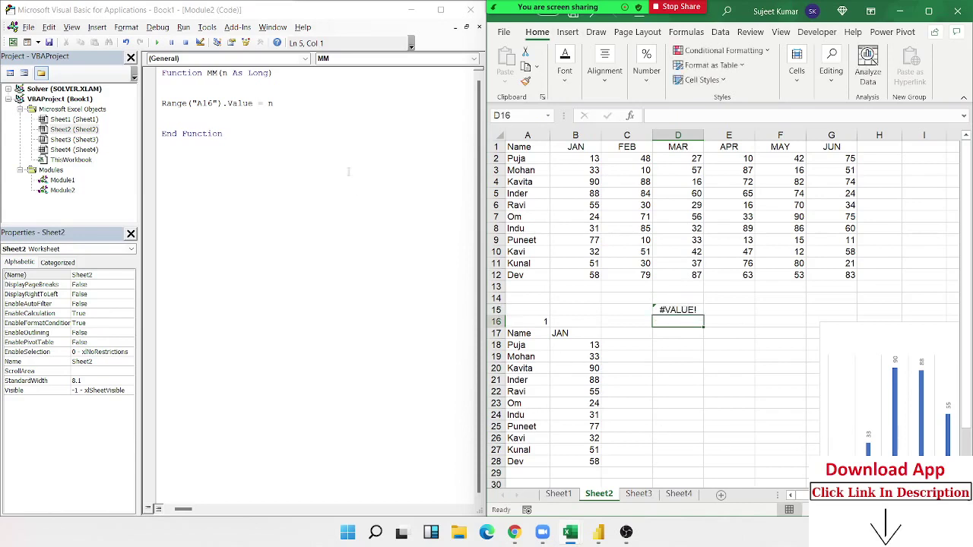
# Step: Review the MM code line and clear the #VALUE! test formula from D15
pyautogui.click(301, 117)
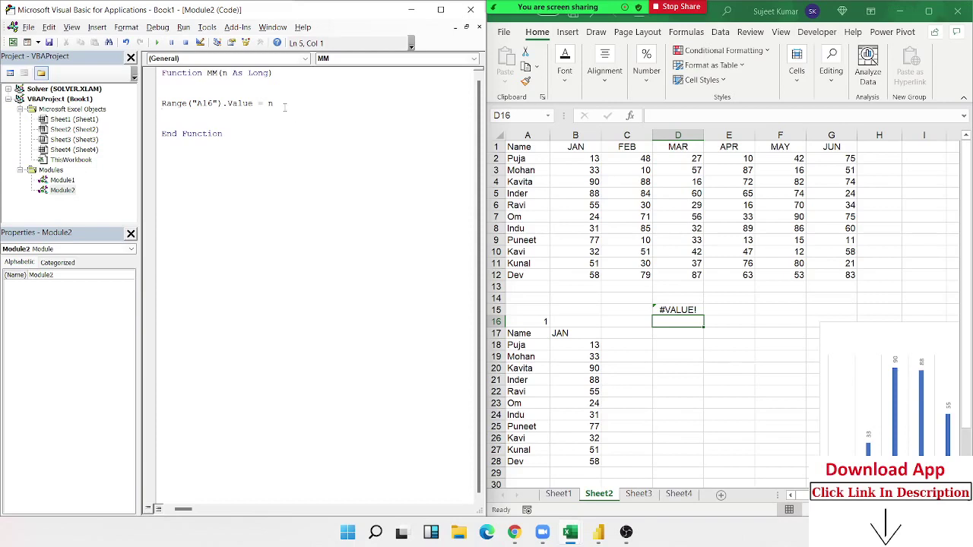
pyautogui.moveTo(285, 107); pyautogui.dragTo(156, 107)
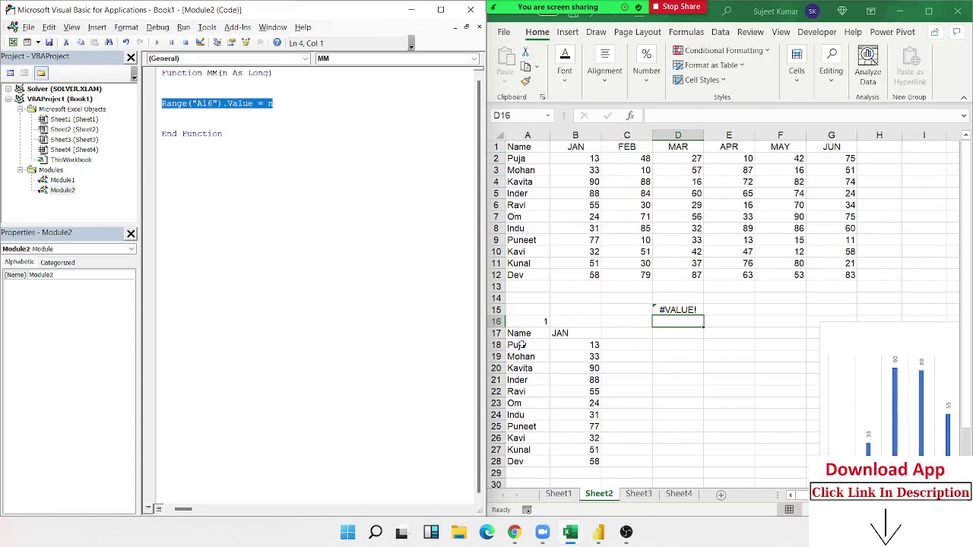
pyautogui.click(682, 309)
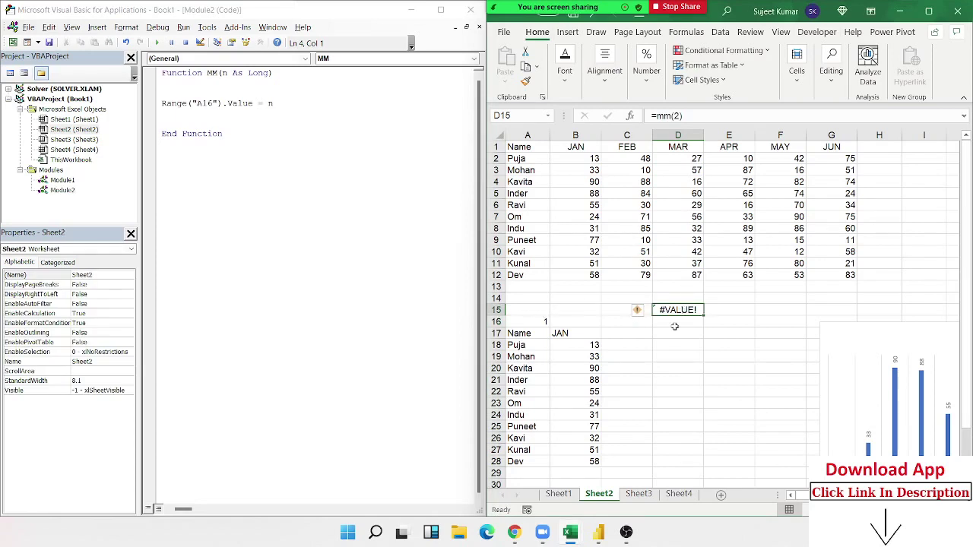
pyautogui.press('Delete')
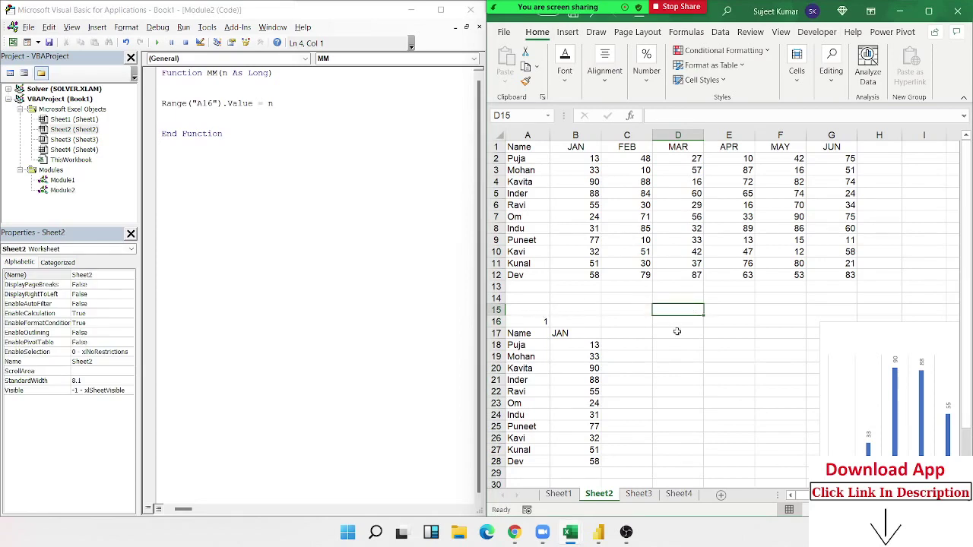
pyautogui.click(588, 149)
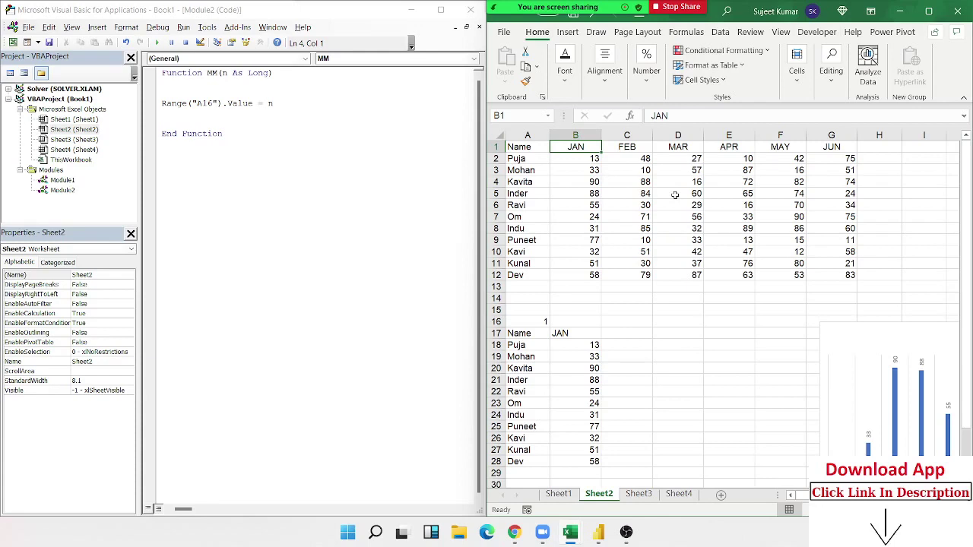
# Step: Enter a test value of 1 in cell D14
pyautogui.click(685, 300)
pyautogui.write('1')
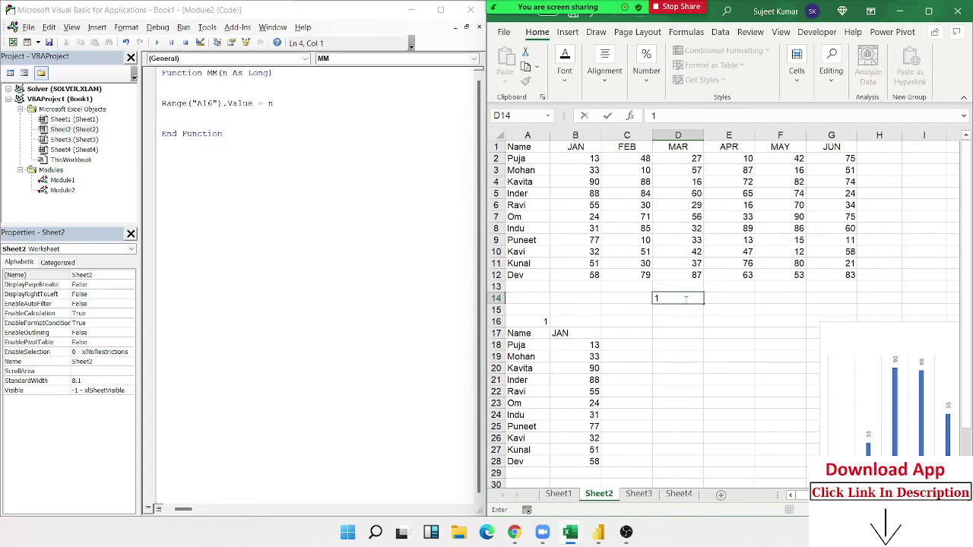
pyautogui.press('Return')
pyautogui.click(685, 300)
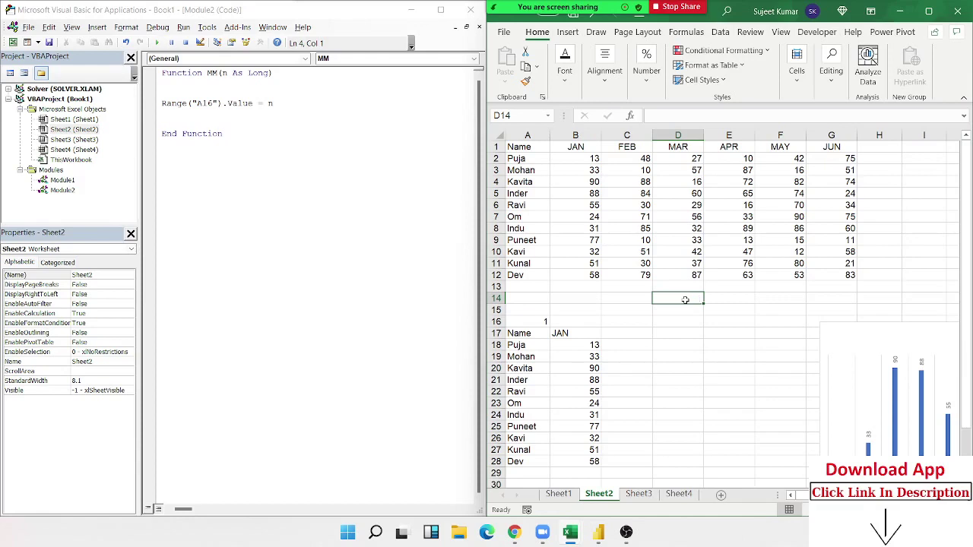
# Step: Enter =COLUMN()-1 in B1 and fill it across to G1, showing 1 to 6
pyautogui.click(579, 151)
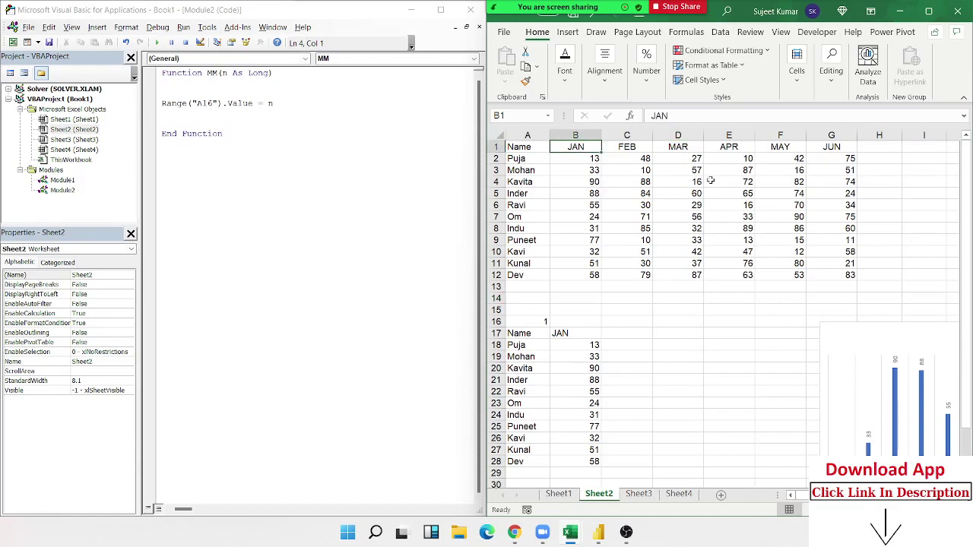
pyautogui.write('=co')
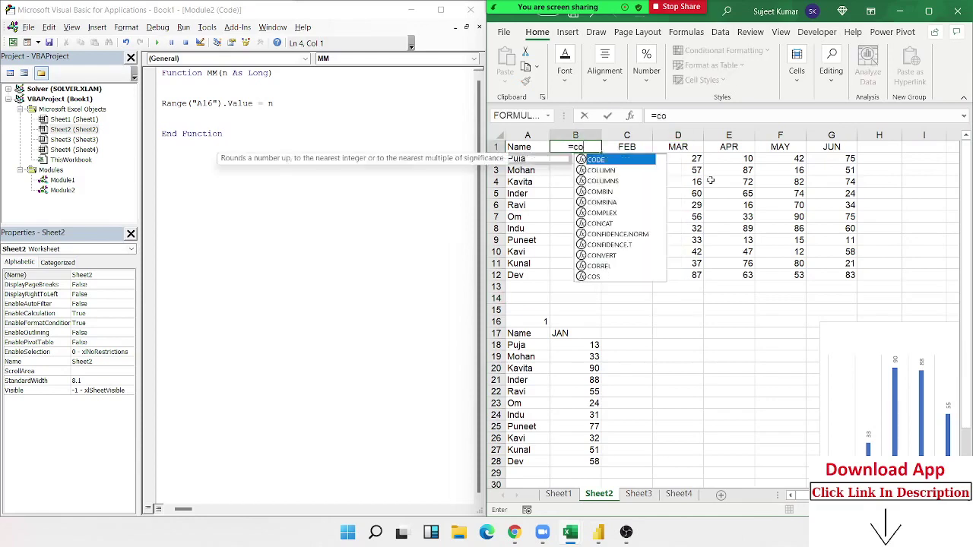
pyautogui.write('l')
pyautogui.press('Tab')
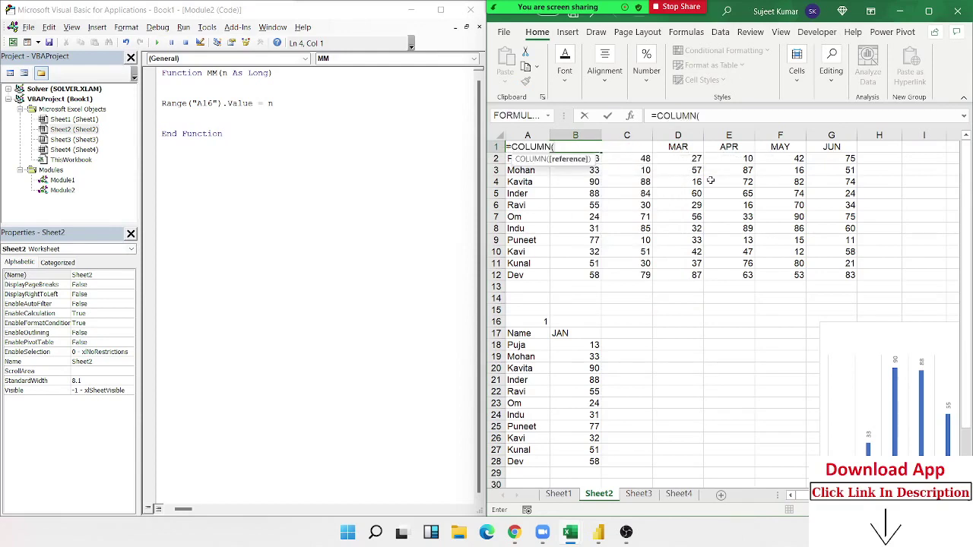
pyautogui.write(')')
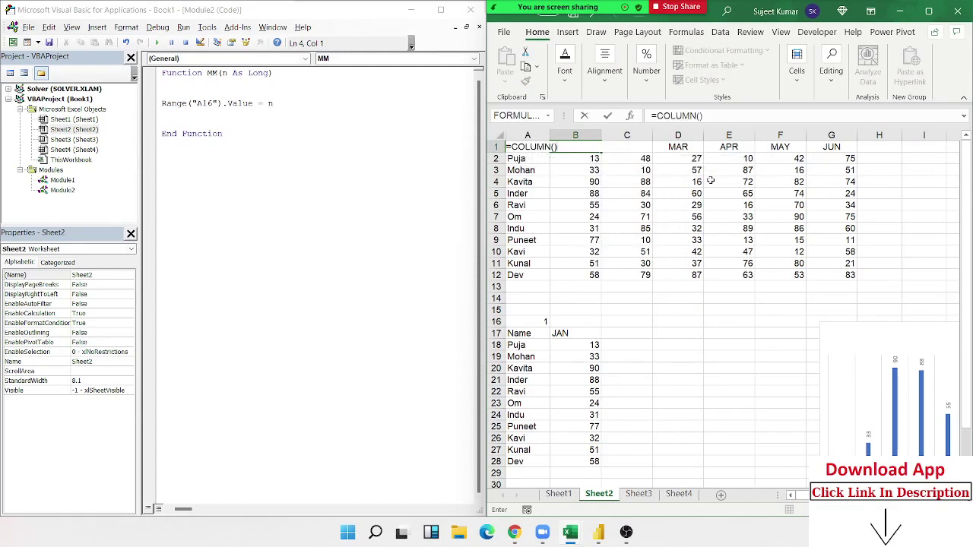
pyautogui.write('-1')
pyautogui.press('Return')
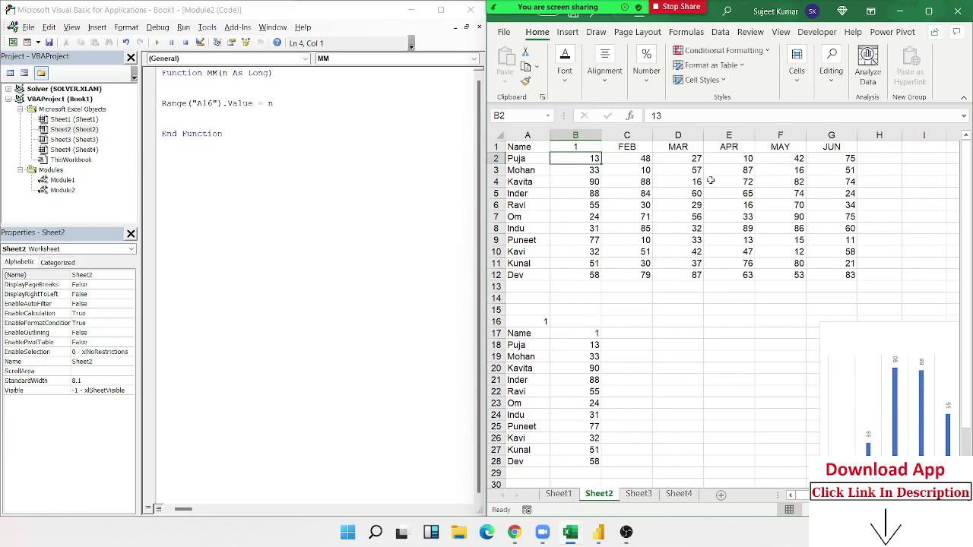
pyautogui.click(594, 148)
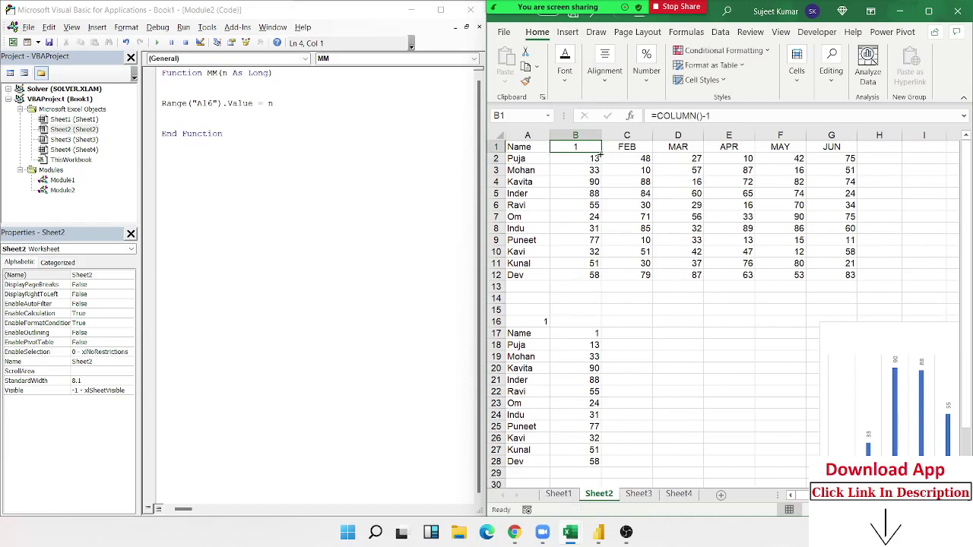
pyautogui.moveTo(594, 149); pyautogui.dragTo(832, 147)
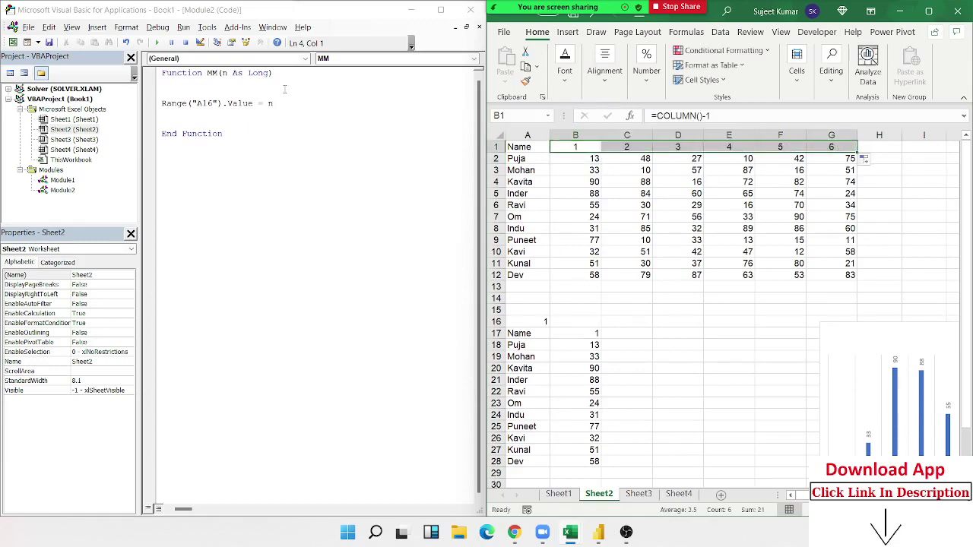
pyautogui.doubleClick(569, 147)
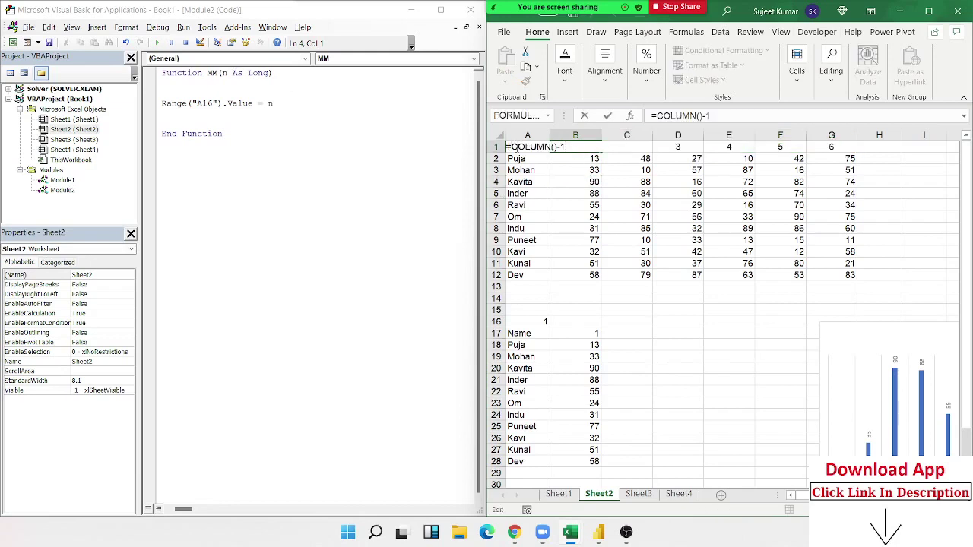
# Step: Turn B1's formula into =HYPERLINK(MM(COLUMN()-1))
pyautogui.write('hy')
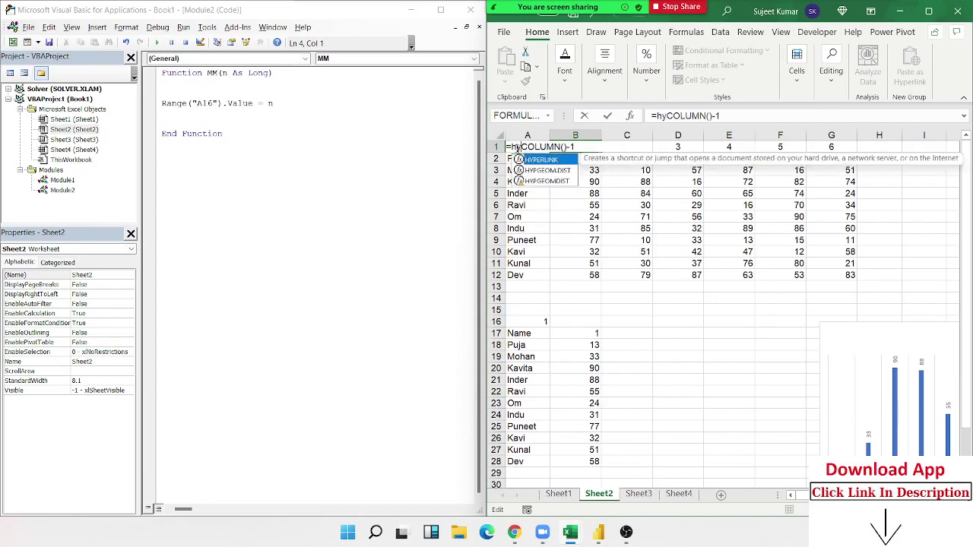
pyautogui.press('Tab')
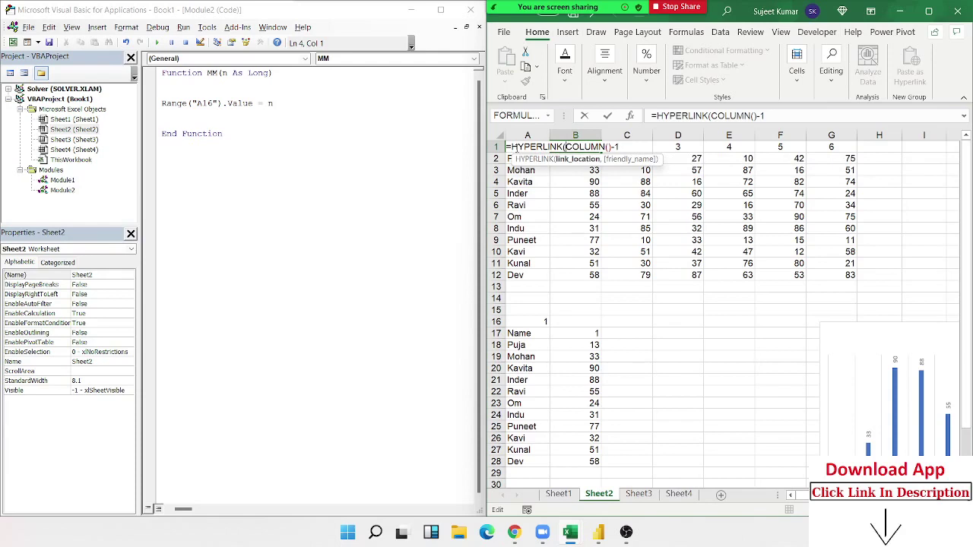
pyautogui.write('MM(')
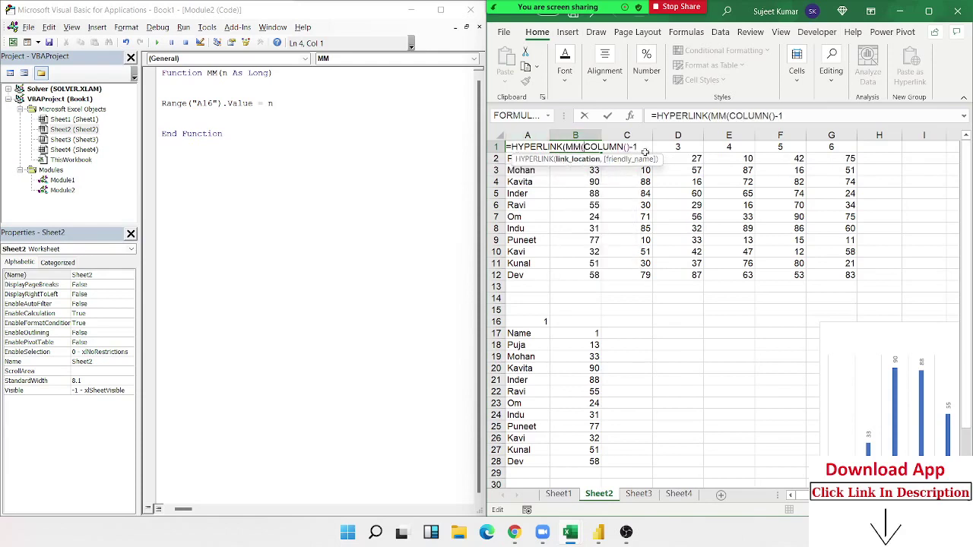
pyautogui.write(')')
pyautogui.press('Return')
pyautogui.press('Return')
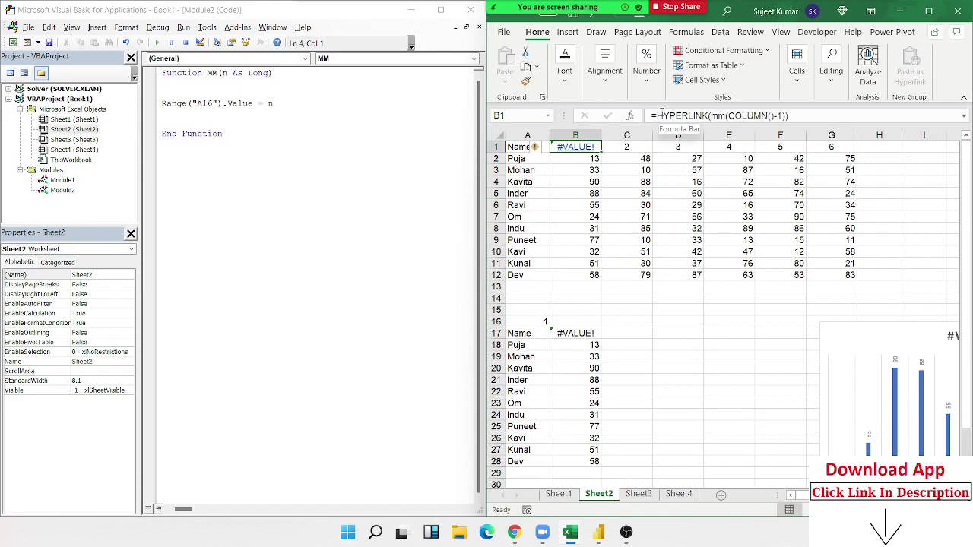
# Step: Wrap B1's formula in IFERROR with "JAN" as the fallback so it shows JAN
pyautogui.click(660, 115)
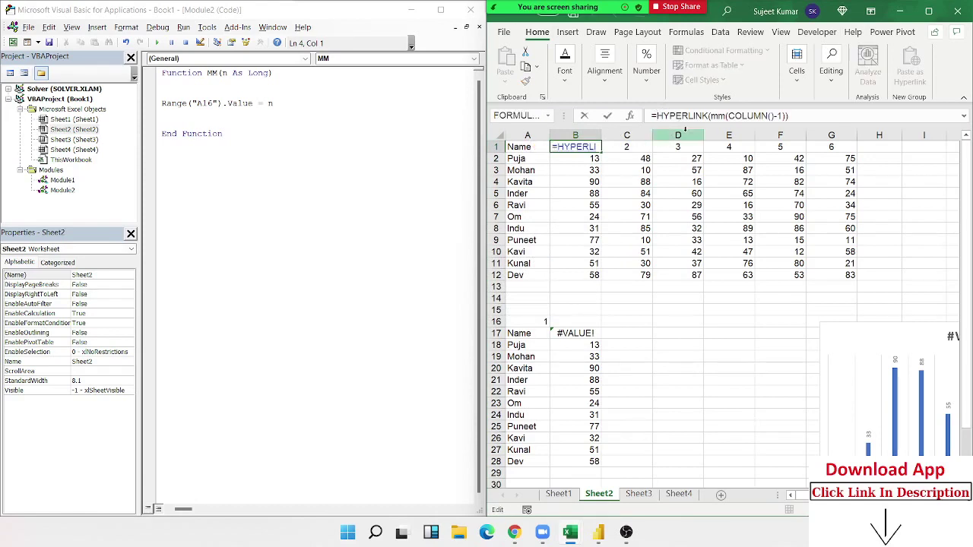
pyautogui.write('if')
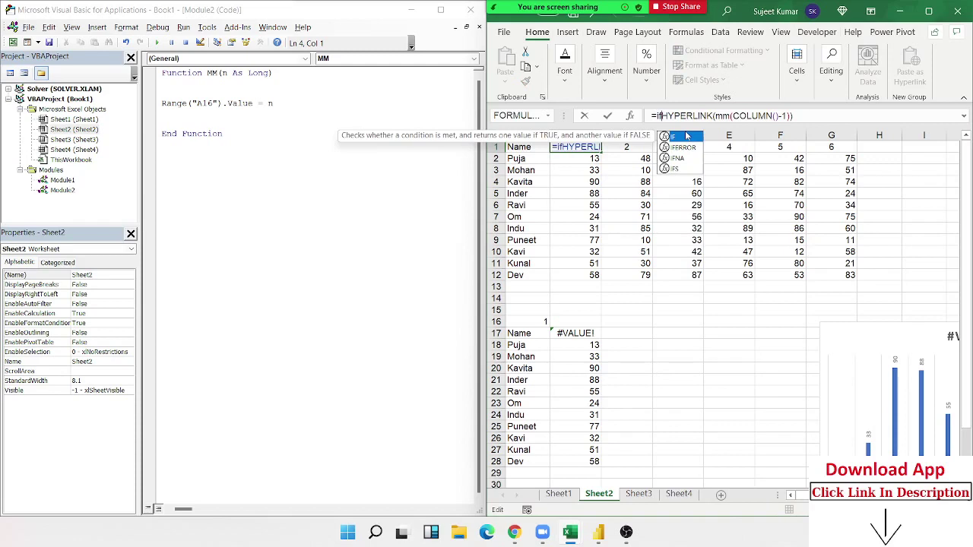
pyautogui.press('Down')
pyautogui.press('Tab')
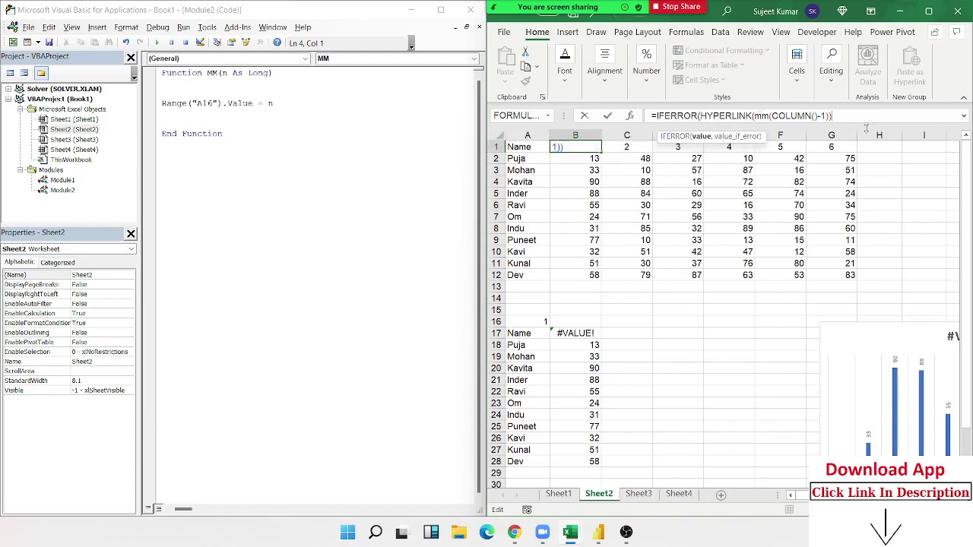
pyautogui.write(',')
pyautogui.write('"JAN')
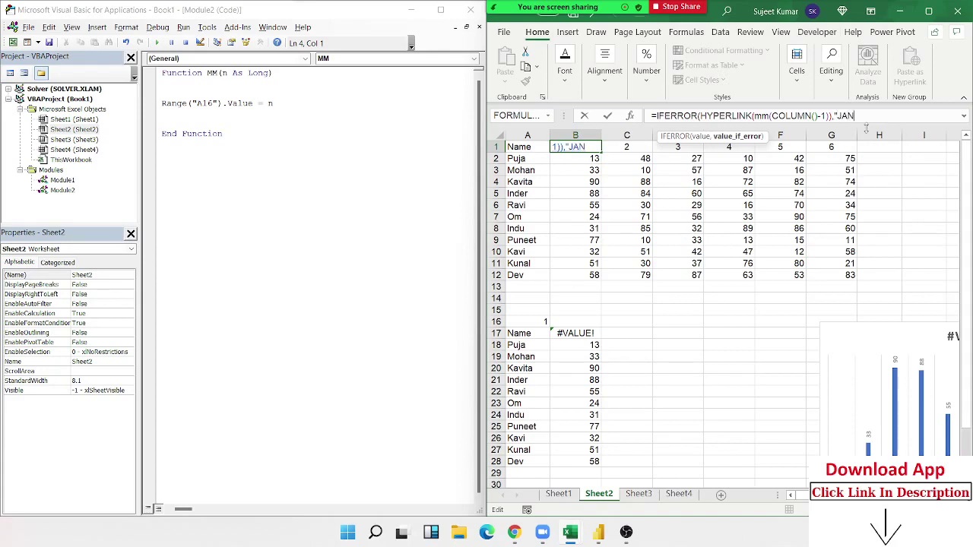
pyautogui.write(')')
pyautogui.press('Return')
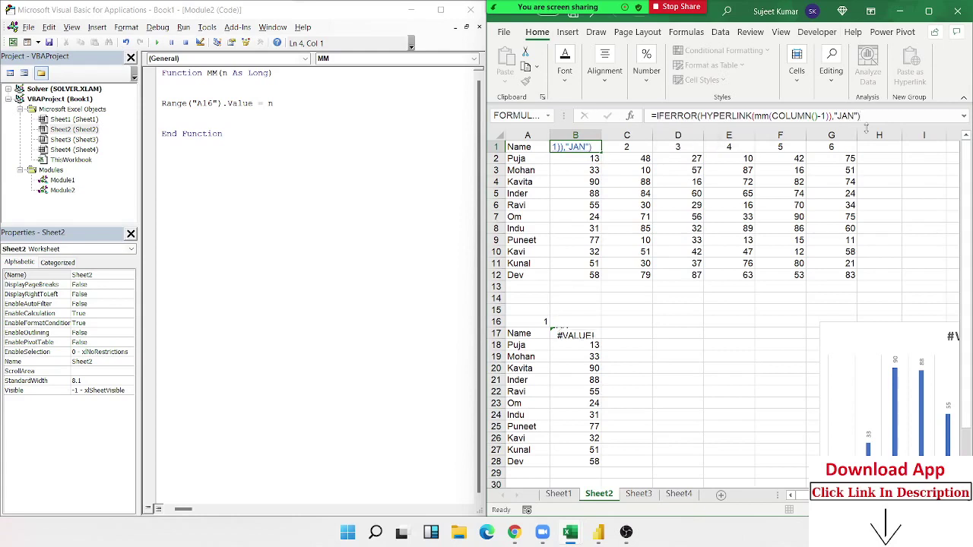
pyautogui.click(541, 322)
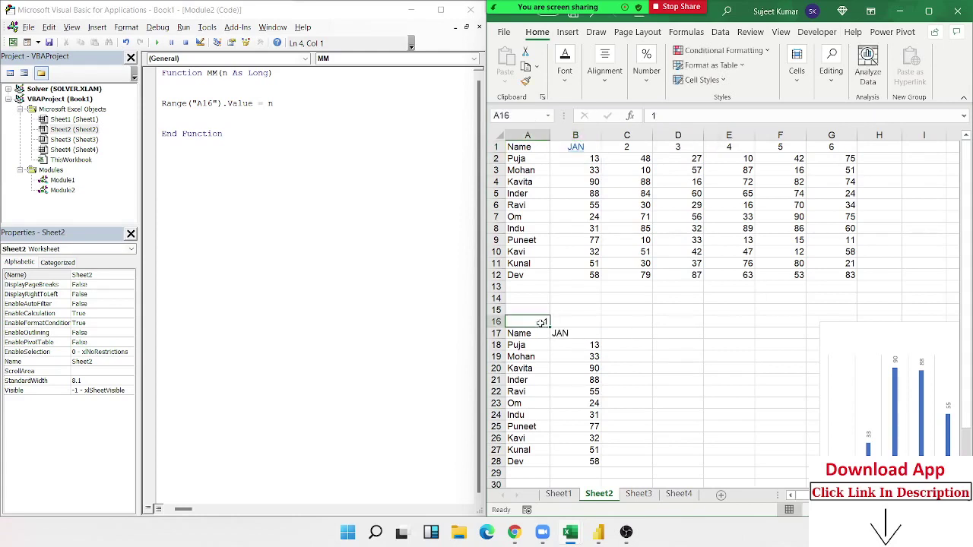
# Step: Set helper cell A16 to 5 and move the chart up beside the lower table
pyautogui.write('5')
pyautogui.press('Return')
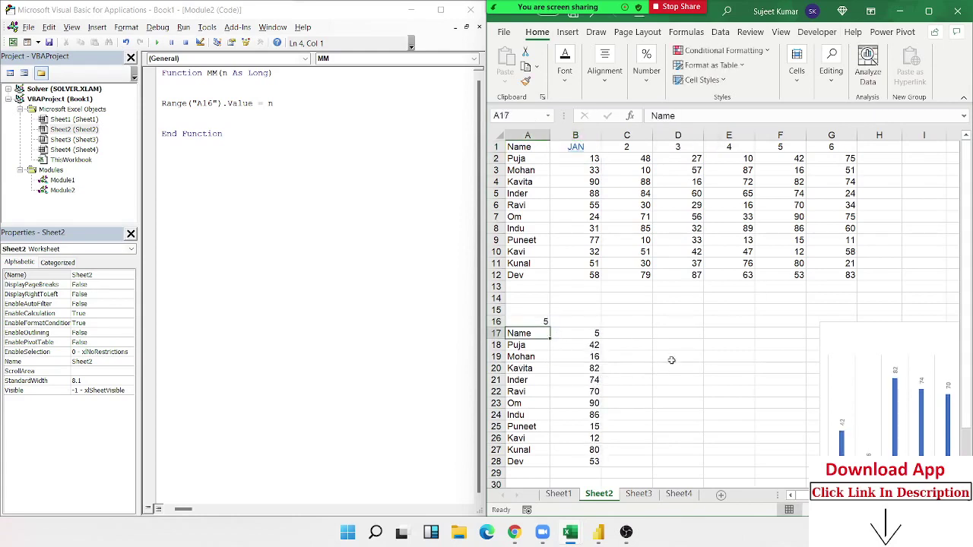
pyautogui.moveTo(858, 333); pyautogui.dragTo(676, 307)
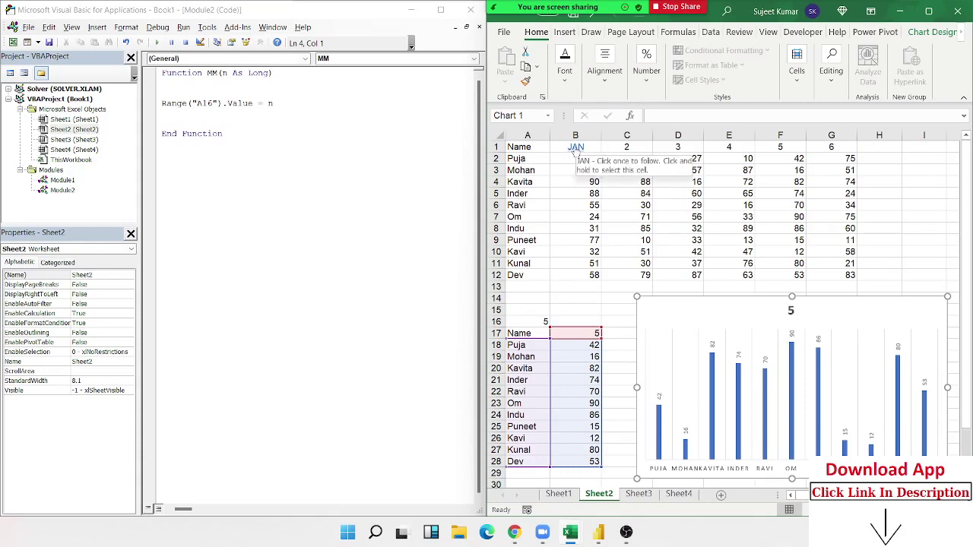
# Step: Follow the JAN link in B1, dismiss the invalid address error, and inspect B1's formula
pyautogui.click(576, 150)
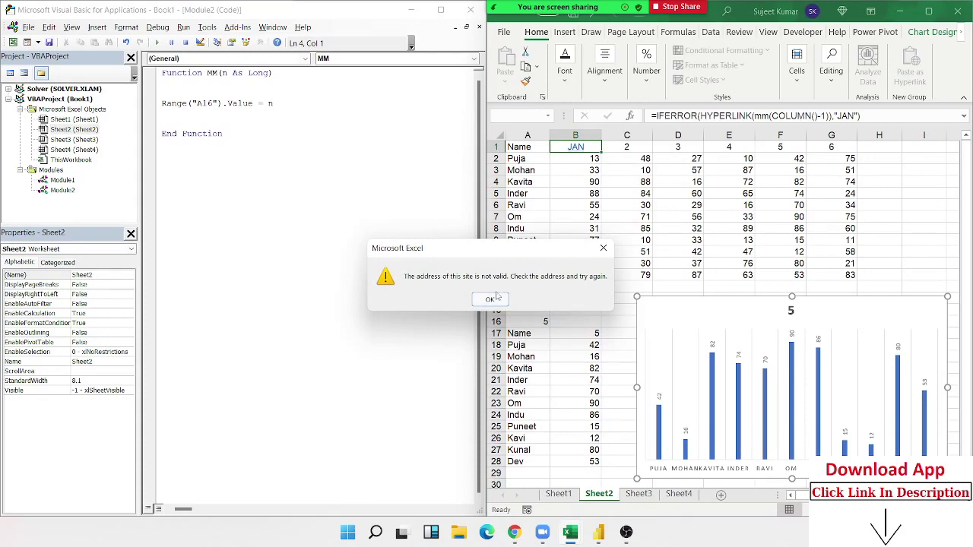
pyautogui.click(491, 300)
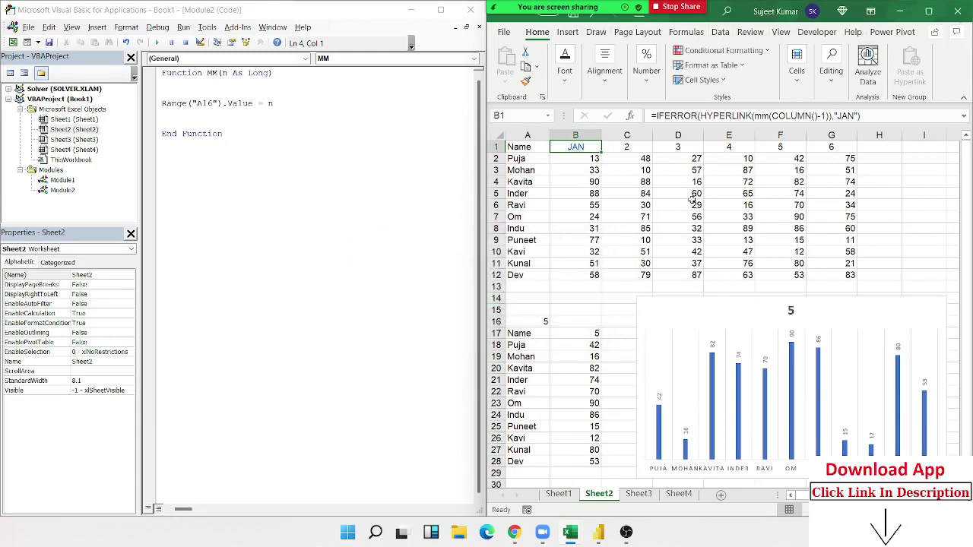
pyautogui.click(780, 157)
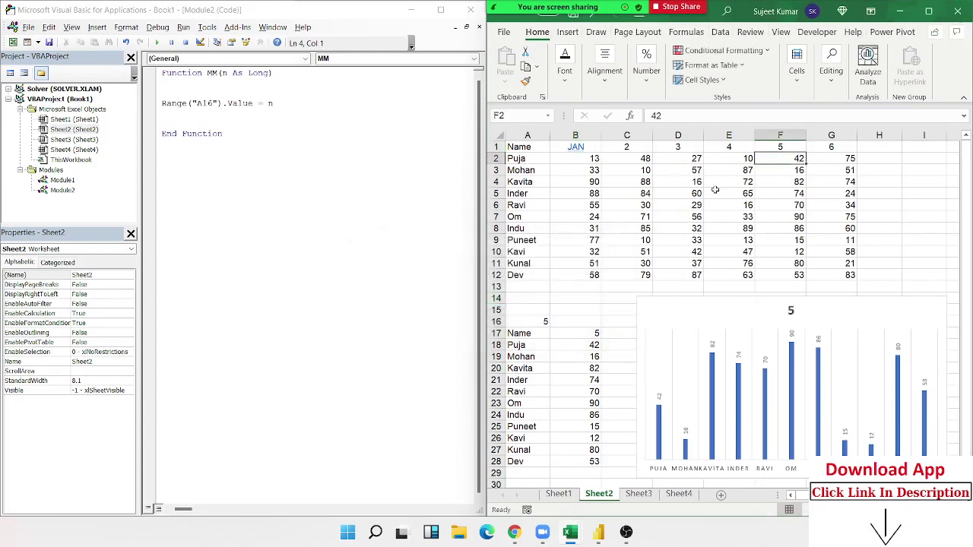
pyautogui.click(715, 190)
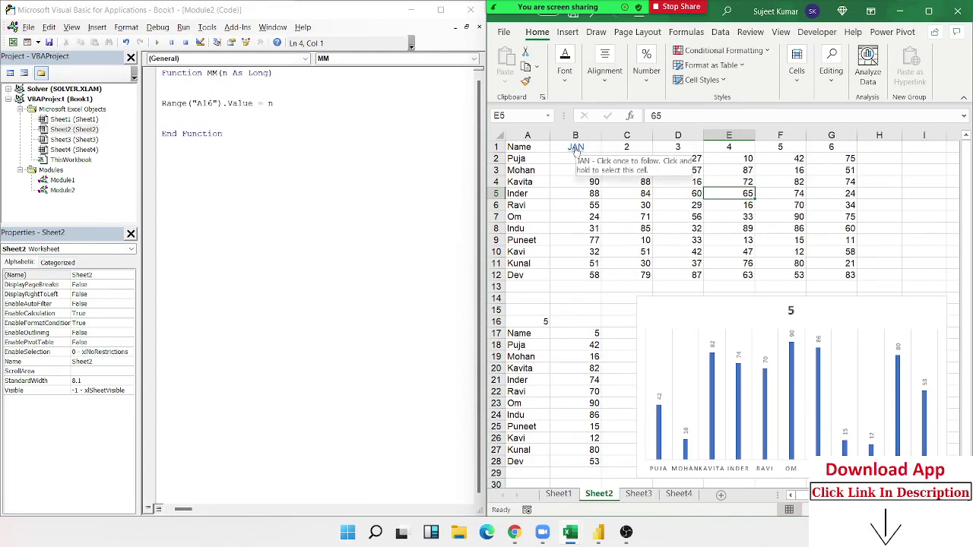
pyautogui.click(598, 146)
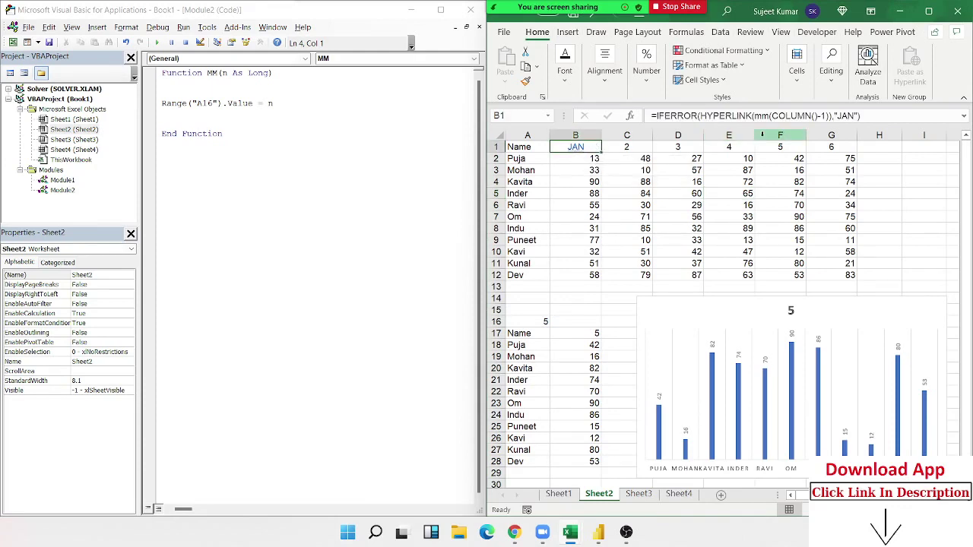
pyautogui.click(818, 117)
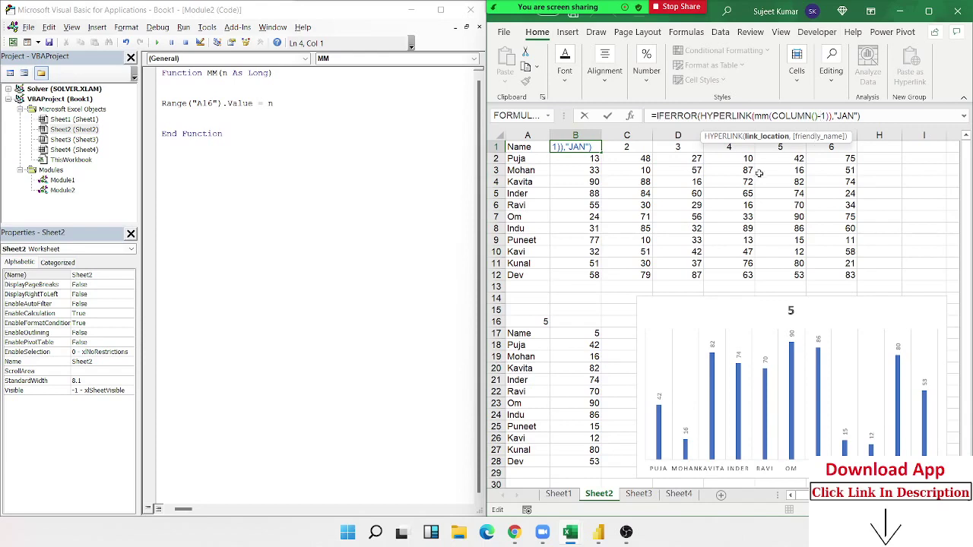
pyautogui.press('Return')
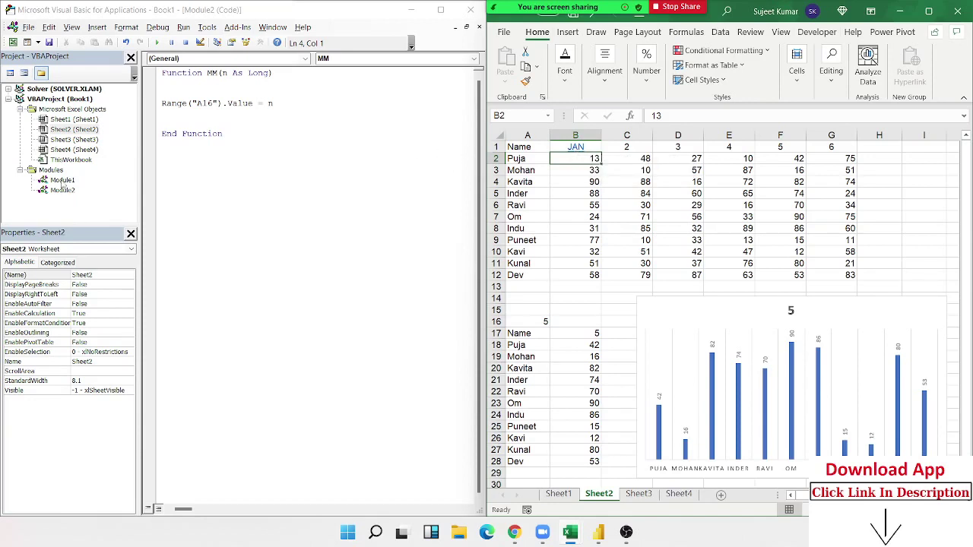
# Step: Check the MM function's A16 code in Module2 and follow the JAN link again
pyautogui.click(182, 152)
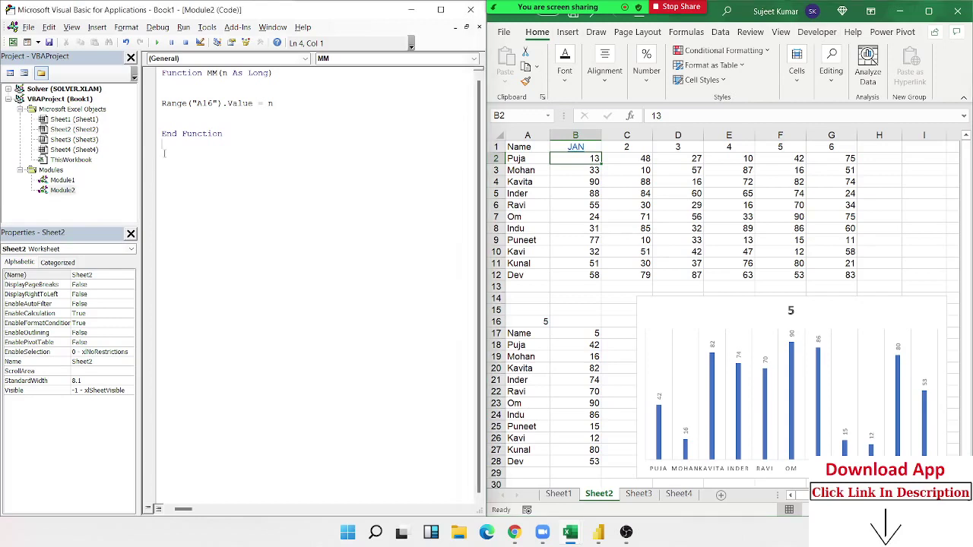
pyautogui.doubleClick(66, 191)
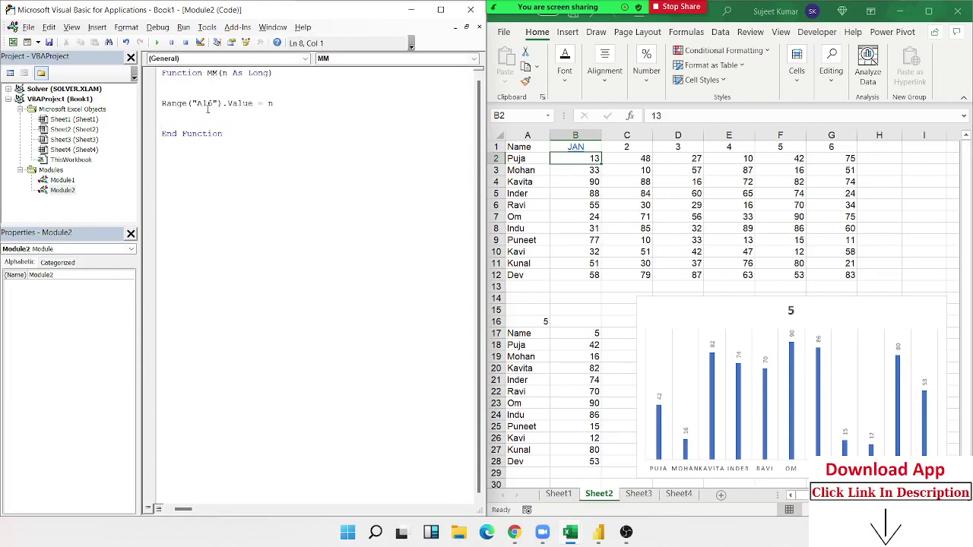
pyautogui.doubleClick(205, 103)
pyautogui.click(224, 105)
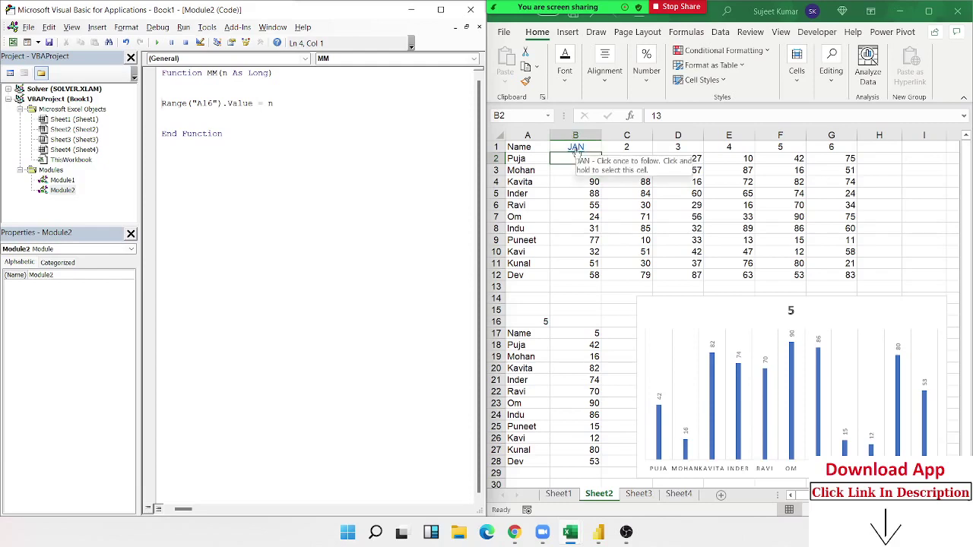
pyautogui.click(576, 149)
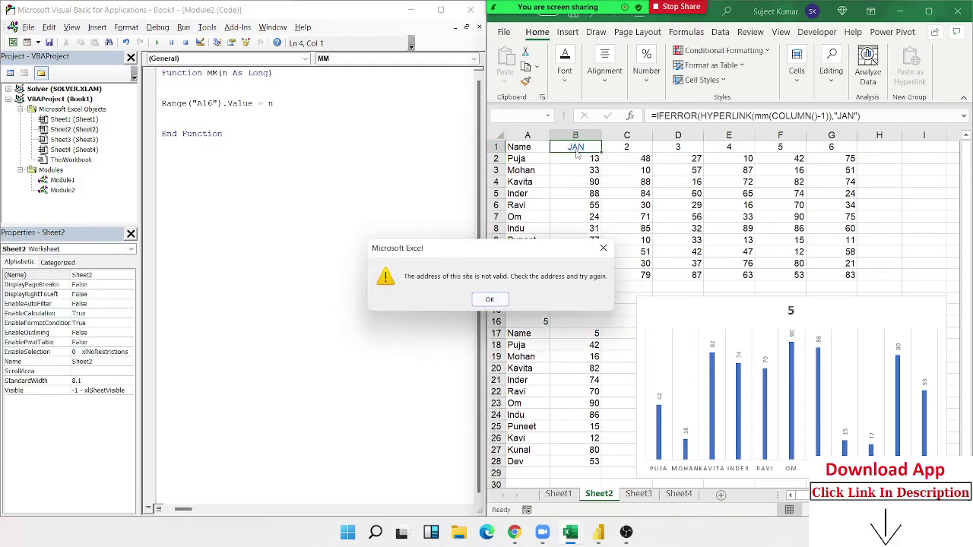
# Step: Strip the IFERROR wrapper and the JAN fallback from B1's hyperlink formula
pyautogui.press('Return')
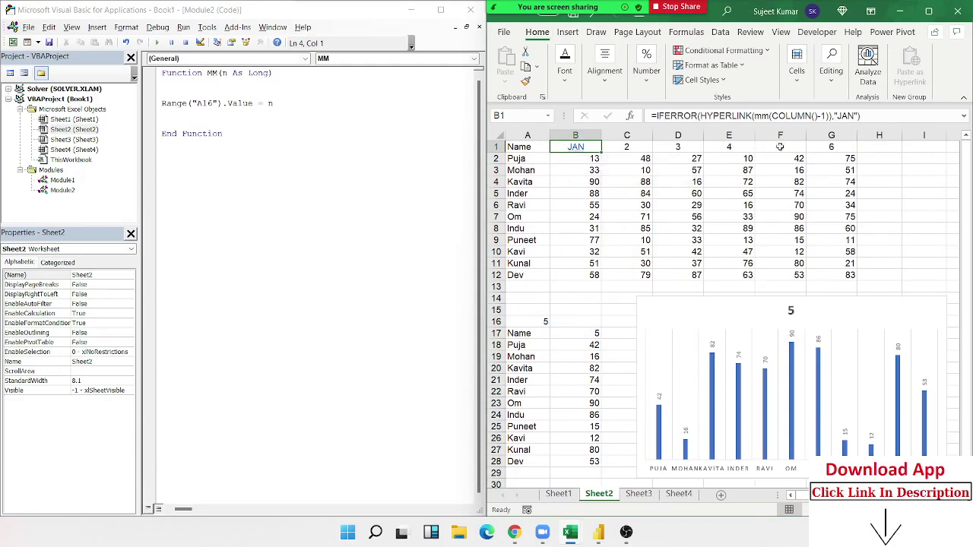
pyautogui.press('F2')
pyautogui.click(757, 115)
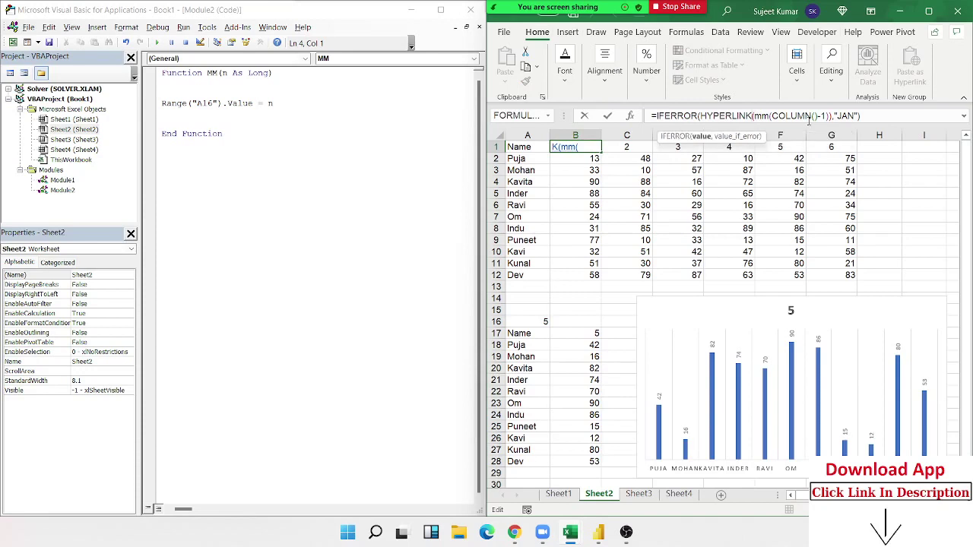
pyautogui.press('Left')
pyautogui.press('Left')
pyautogui.press('Left')
pyautogui.press('Left')
pyautogui.press('Left')
pyautogui.press('Left')
pyautogui.press('Right')
pyautogui.press('Right')
pyautogui.press('Right')
pyautogui.press('BackSpace')
pyautogui.press('BackSpace')
pyautogui.press('BackSpace')
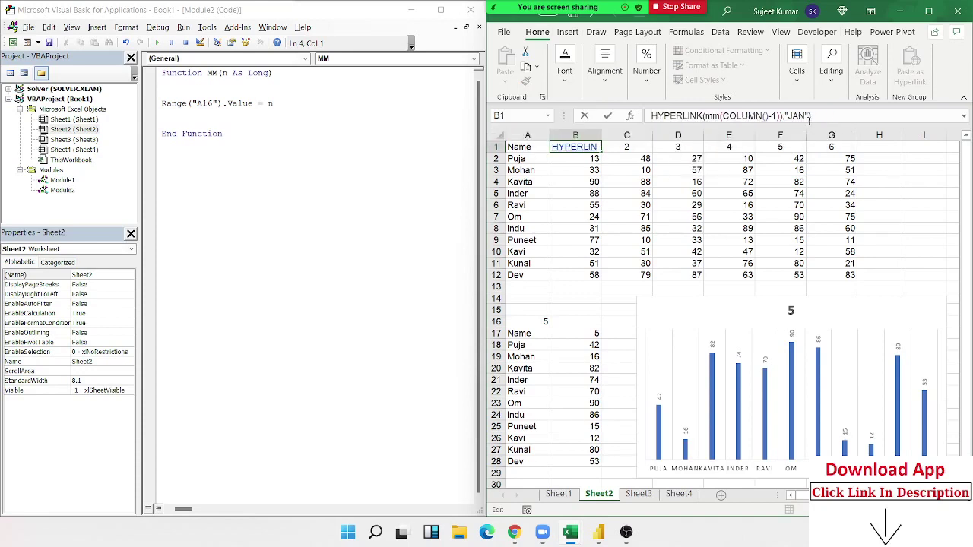
pyautogui.click(826, 115)
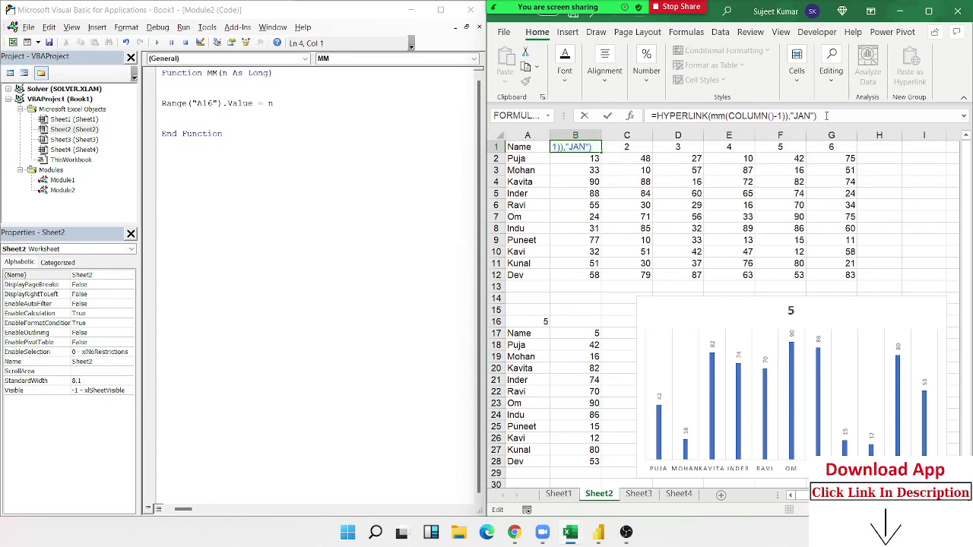
pyautogui.press('BackSpace')
pyautogui.press('BackSpace')
pyautogui.press('BackSpace')
pyautogui.press('BackSpace')
pyautogui.press('BackSpace')
pyautogui.press('BackSpace')
pyautogui.press('BackSpace')
pyautogui.press('BackSpace')
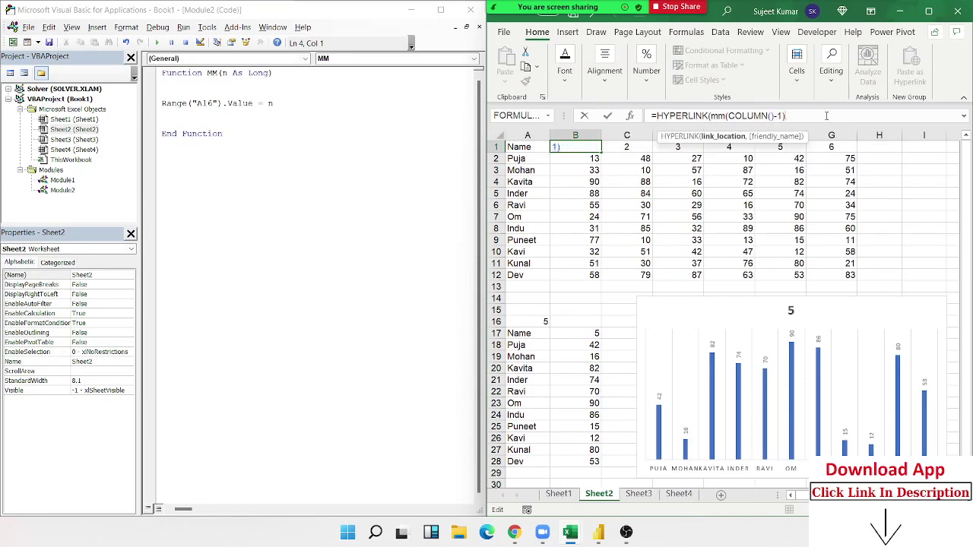
# Step: Accept Excel's suggested correction, leaving =HYPERLINK(mm(COLUMN()-1)) in B1
pyautogui.press('Return')
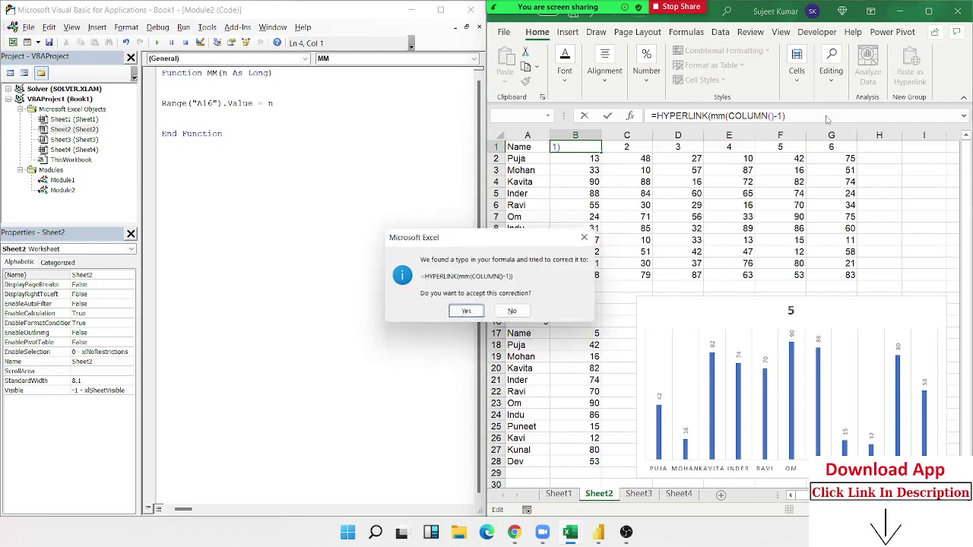
pyautogui.press('Return')
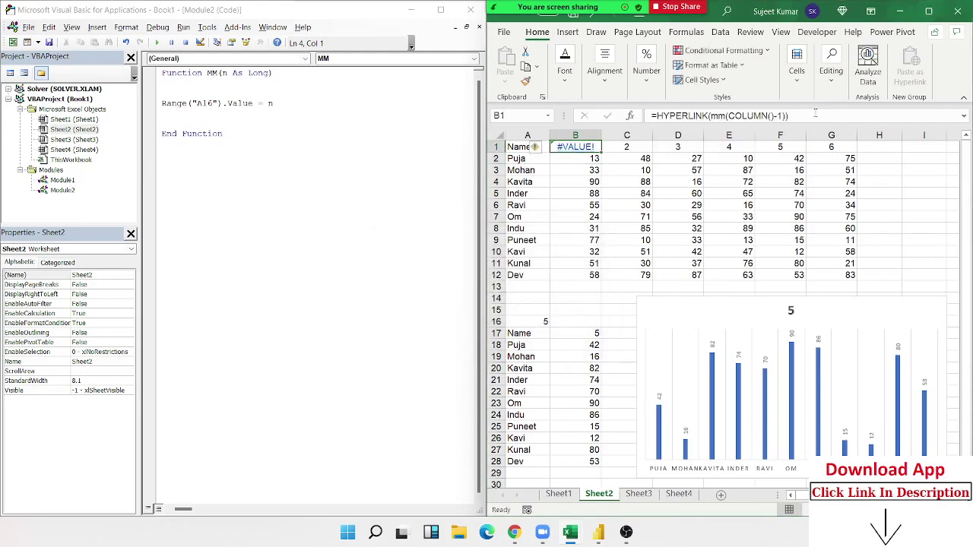
pyautogui.click(783, 193)
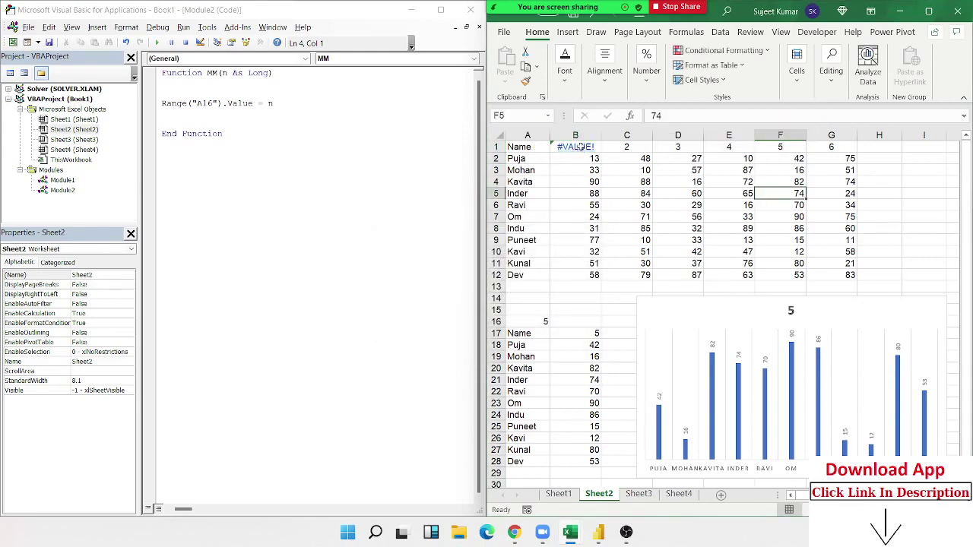
pyautogui.click(639, 183)
# Step: Remove the -1 offset from B1's mm(COLUMN()-1) argument
pyautogui.click(570, 146)
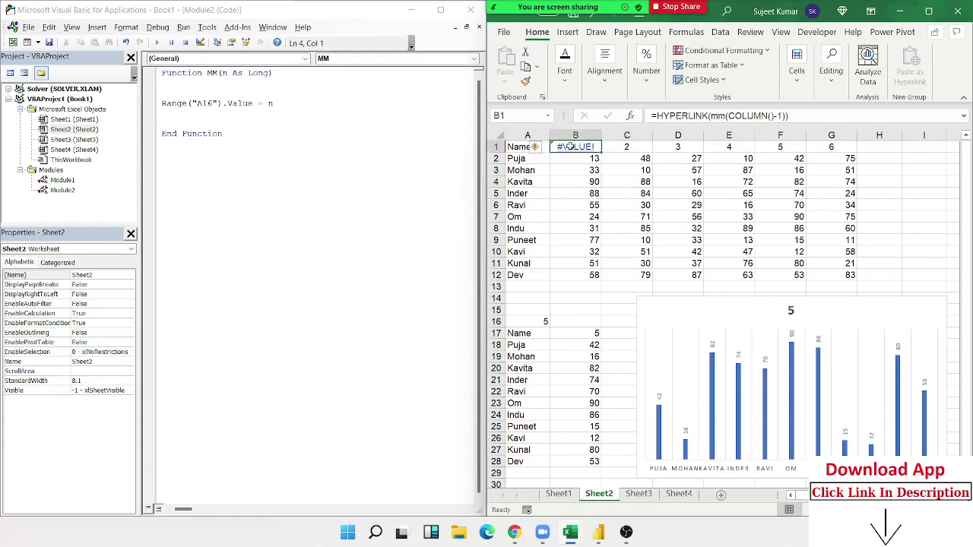
pyautogui.click(781, 118)
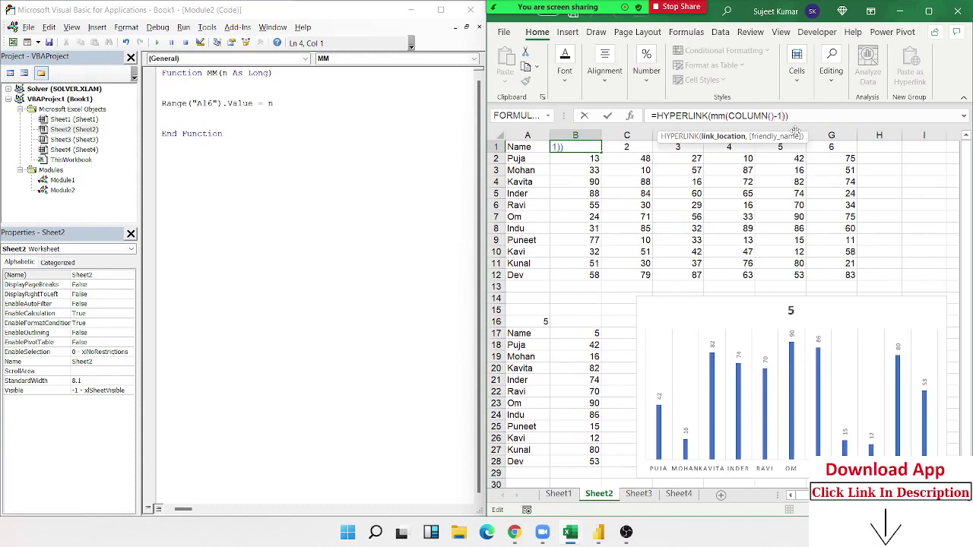
pyautogui.press('BackSpace')
pyautogui.press('BackSpace')
pyautogui.press('Return')
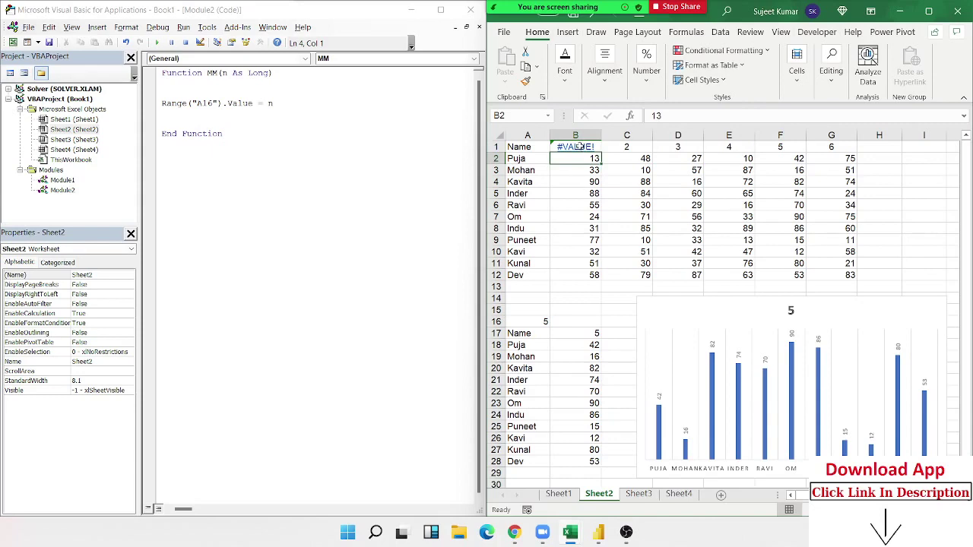
# Step: Delete the COLUMN() call from B1's formula, leaving just the mm function
pyautogui.click(579, 146)
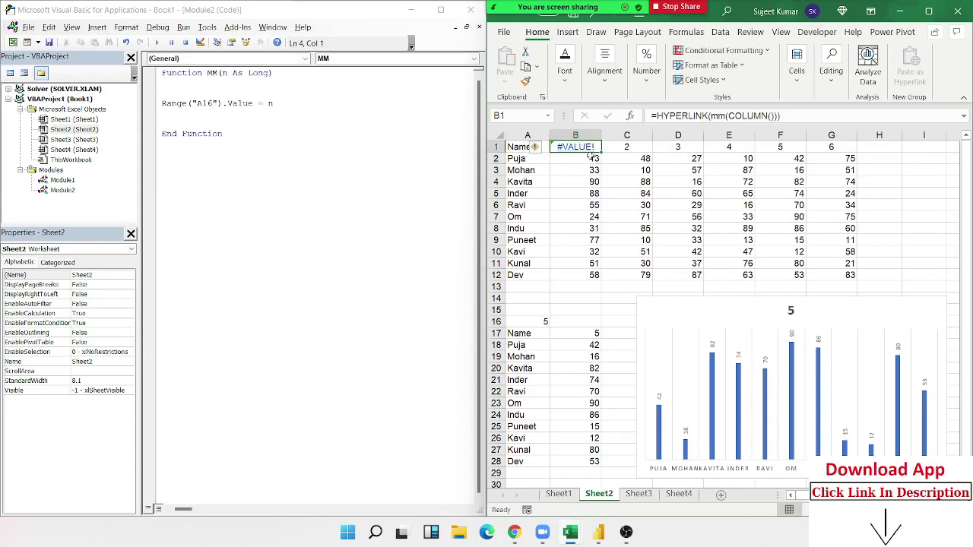
pyautogui.click(781, 115)
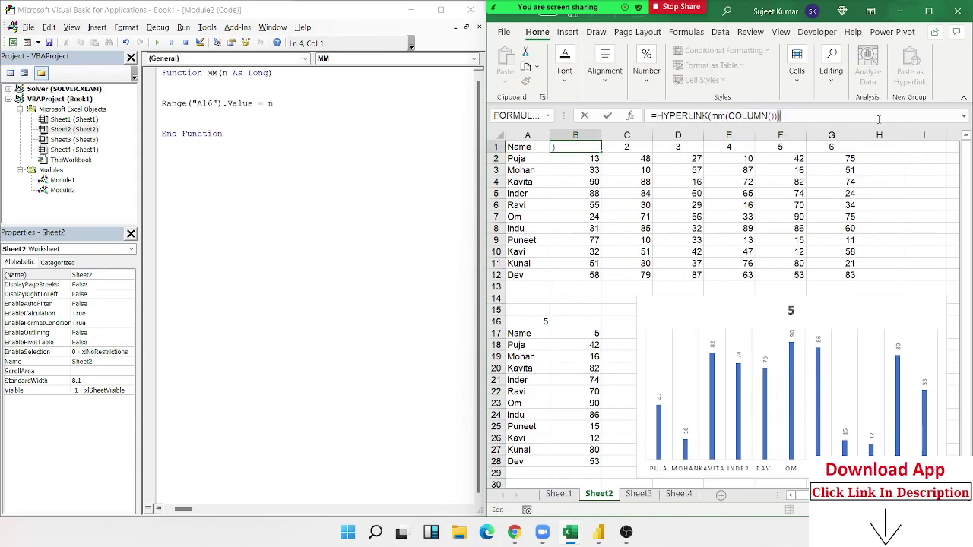
pyautogui.press('BackSpace')
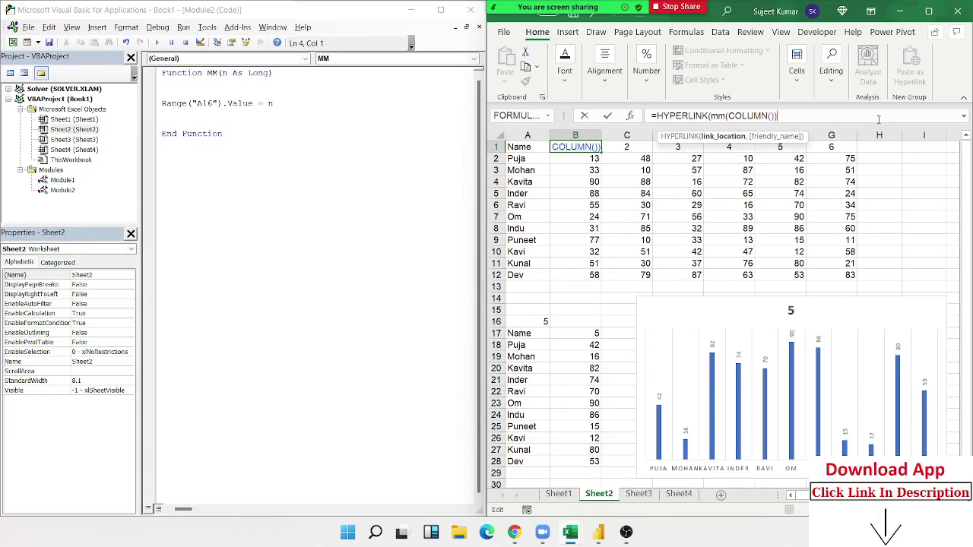
pyautogui.press('Left')
pyautogui.press('Delete')
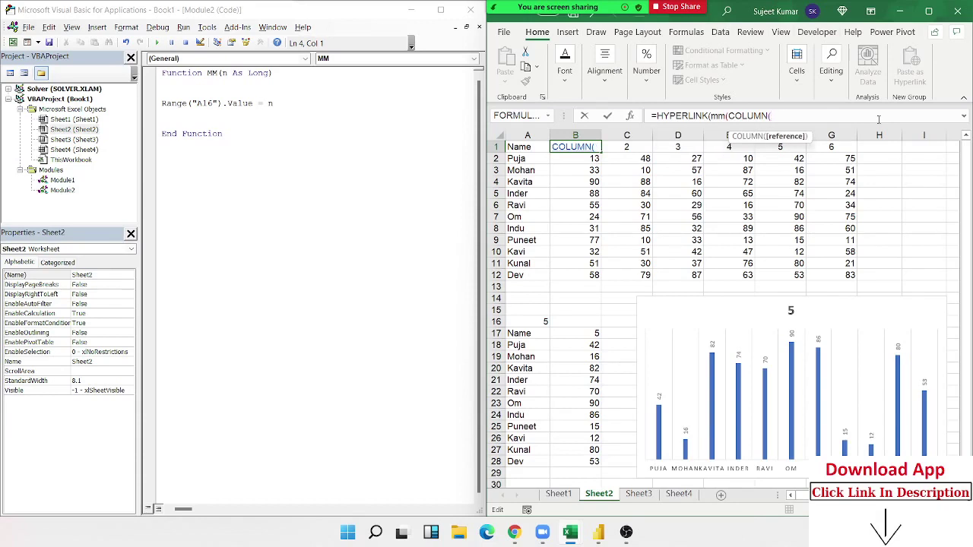
pyautogui.press('BackSpace')
pyautogui.press('BackSpace')
pyautogui.press('BackSpace')
pyautogui.press('BackSpace')
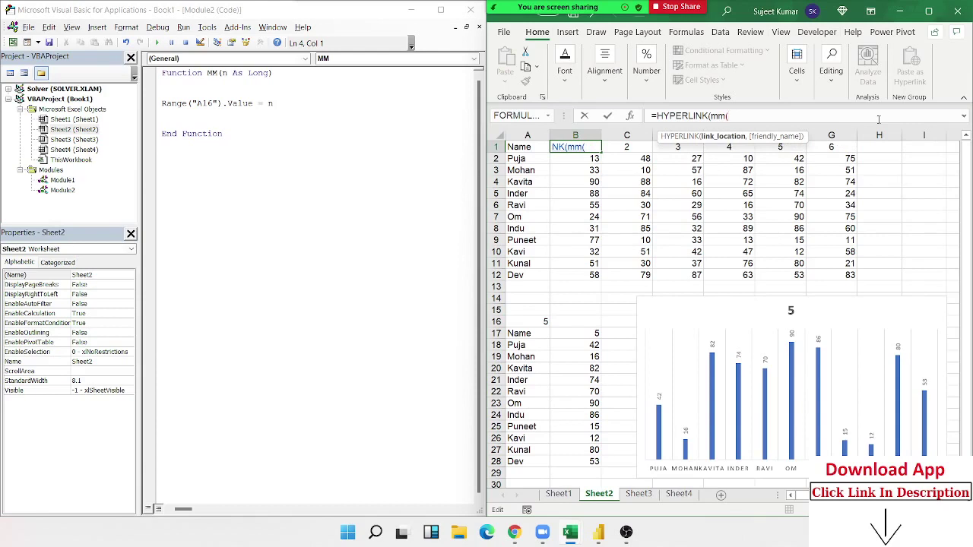
pyautogui.press('BackSpace')
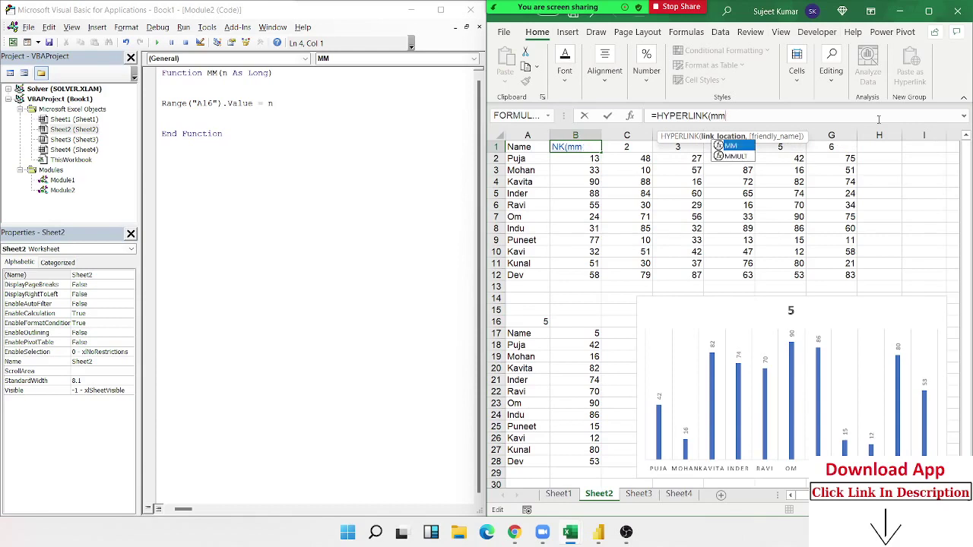
# Step: Complete B1's formula as =HYPERLINK(MM(1),"JAN") and commit it
pyautogui.press('Tab')
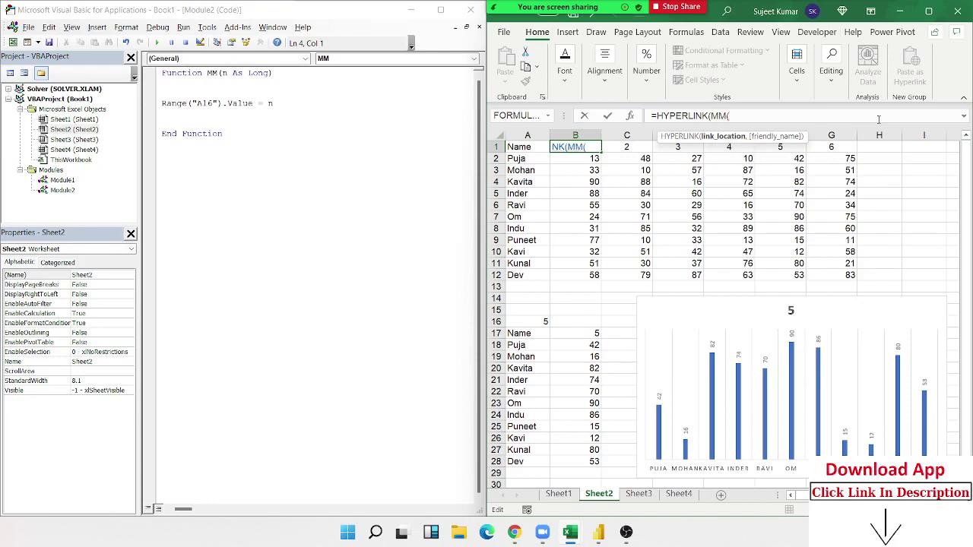
pyautogui.write('1')
pyautogui.write(')')
pyautogui.write(',"Cl')
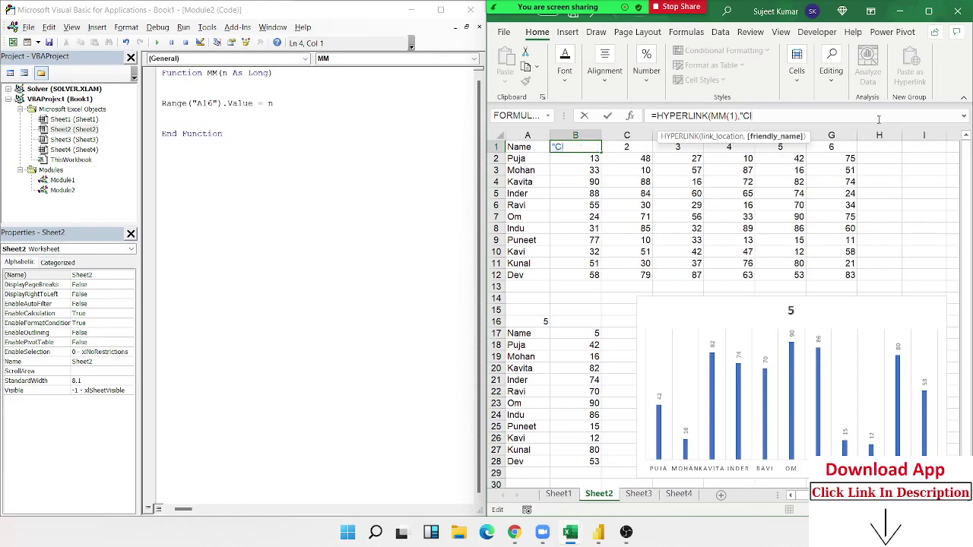
pyautogui.write('ick')
pyautogui.press('BackSpace')
pyautogui.press('BackSpace')
pyautogui.press('BackSpace')
pyautogui.press('BackSpace')
pyautogui.press('BackSpace')
pyautogui.press('BackSpace')
pyautogui.write('JA')
pyautogui.write('N"')
pyautogui.write(')')
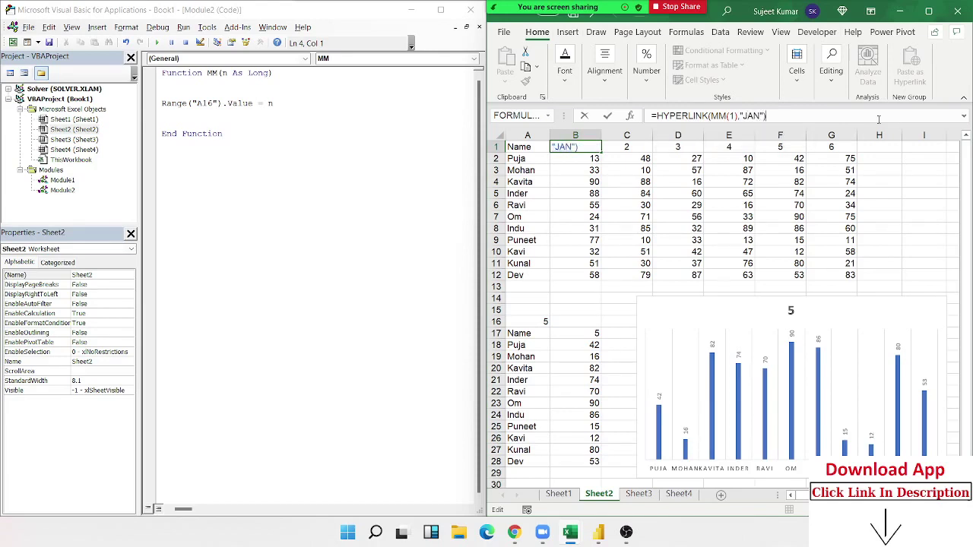
pyautogui.press('Return')
# Step: Recheck B1's #VALUE! result and place the caret in the VBA function name
pyautogui.press('Up')
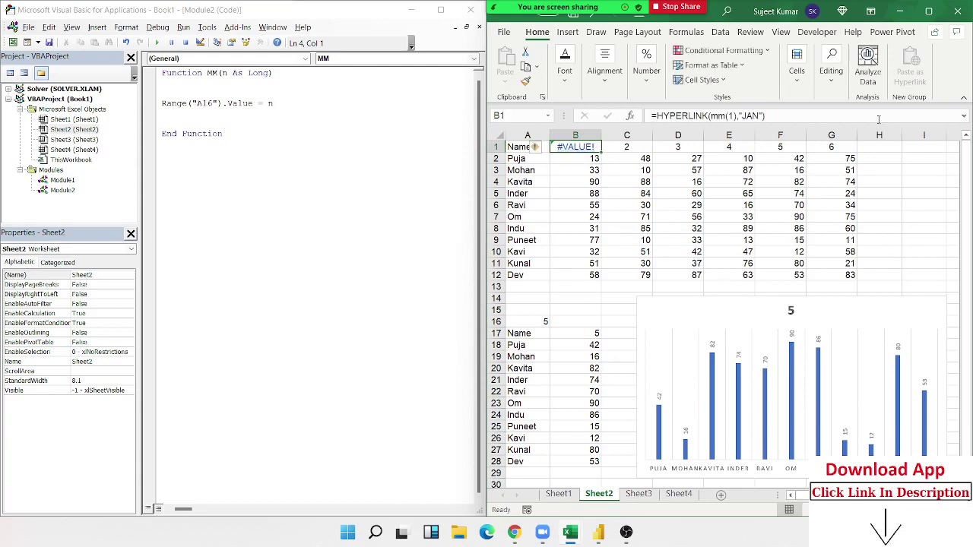
pyautogui.click(796, 236)
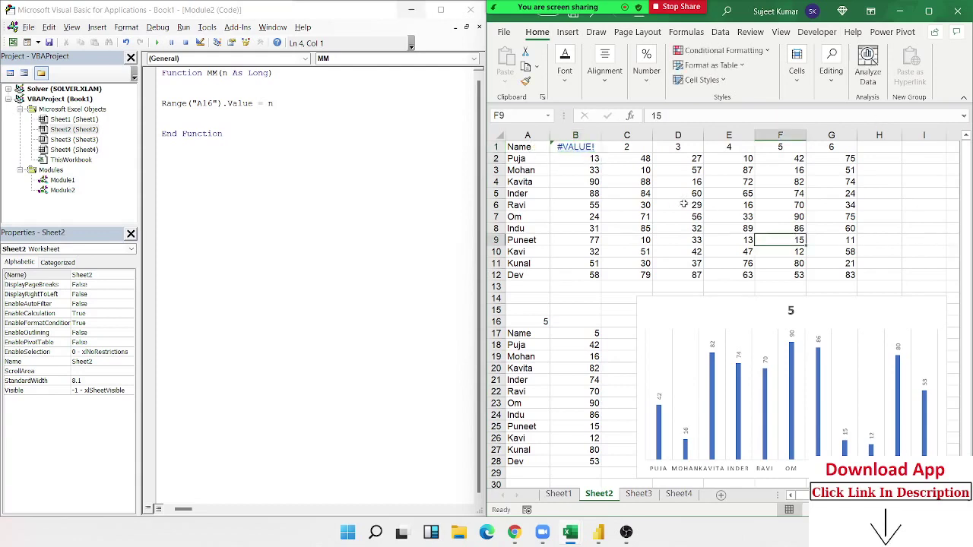
pyautogui.click(578, 158)
pyautogui.press('Up')
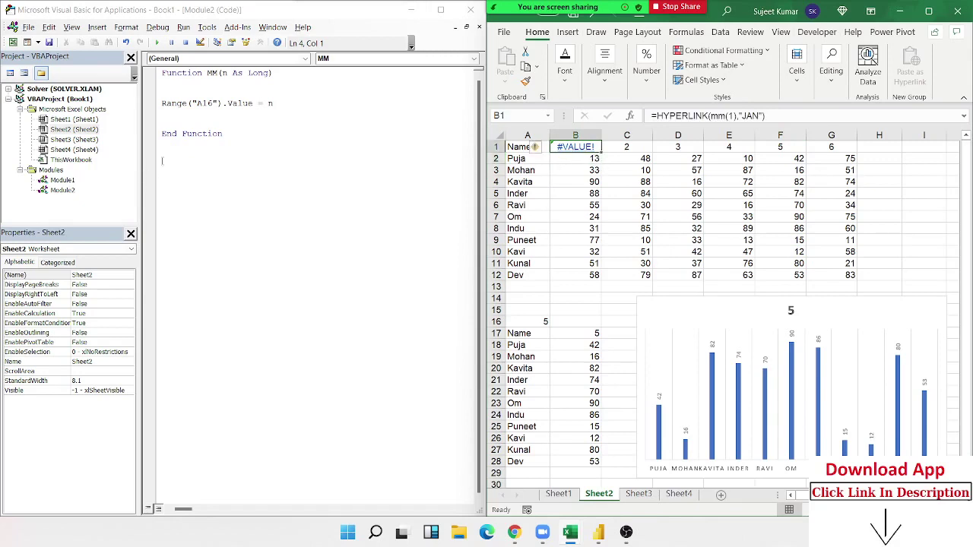
pyautogui.click(250, 104)
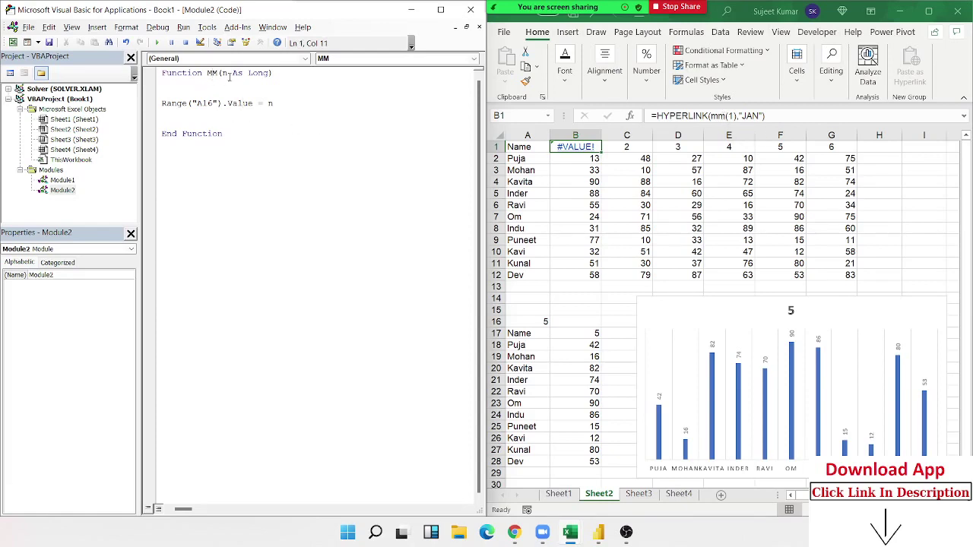
# Step: Rename the VBA function to M_M and update B1 to call m_m(1)
pyautogui.write('_')
pyautogui.click(238, 123)
pyautogui.click(728, 116)
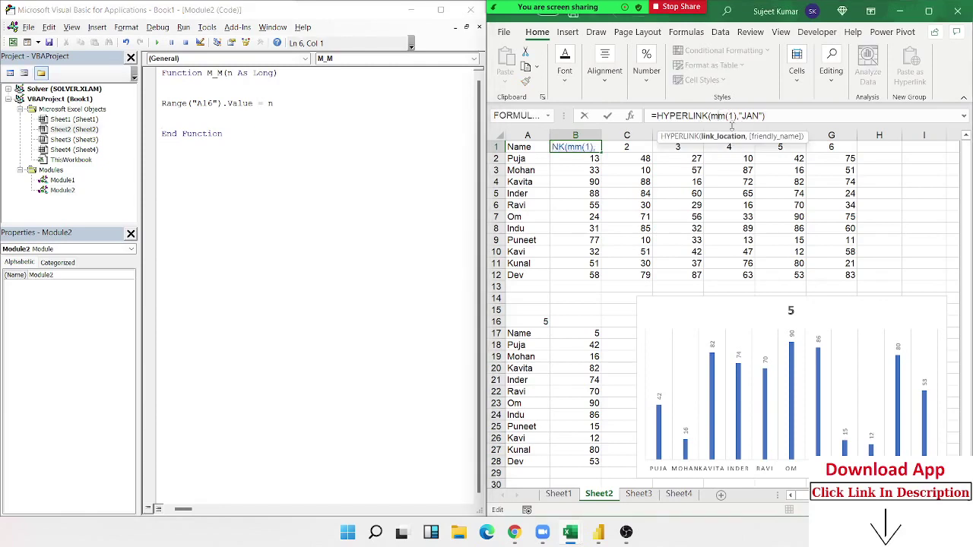
pyautogui.write('_')
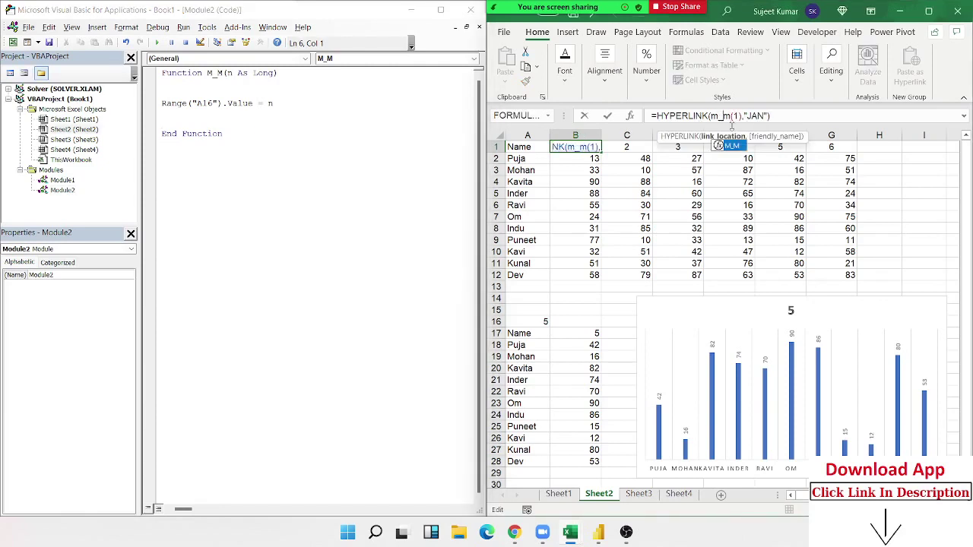
pyautogui.press('Return')
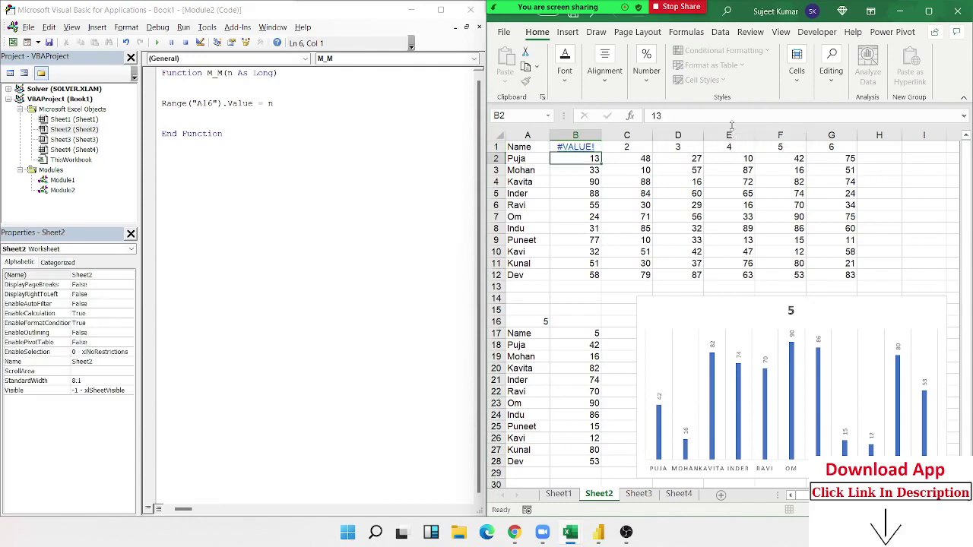
pyautogui.press('Up')
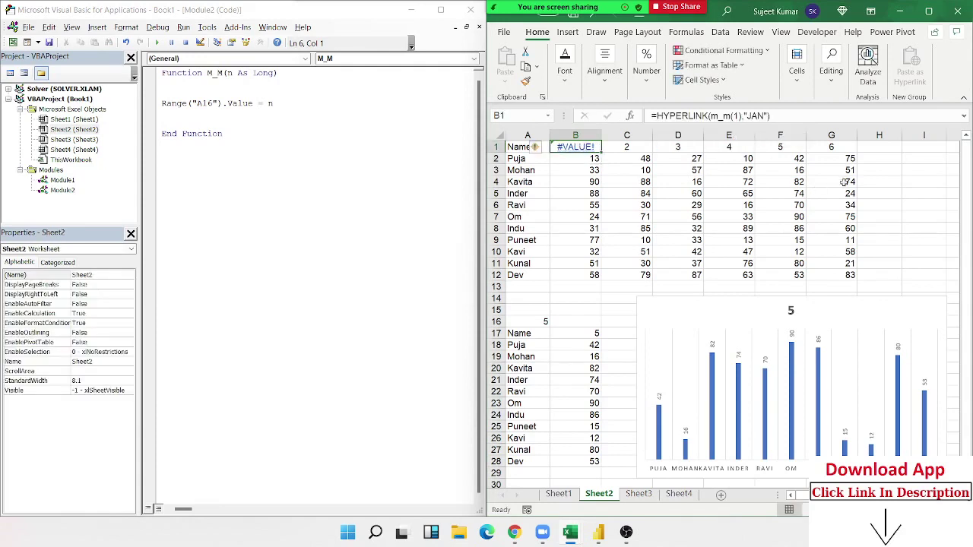
pyautogui.click(797, 191)
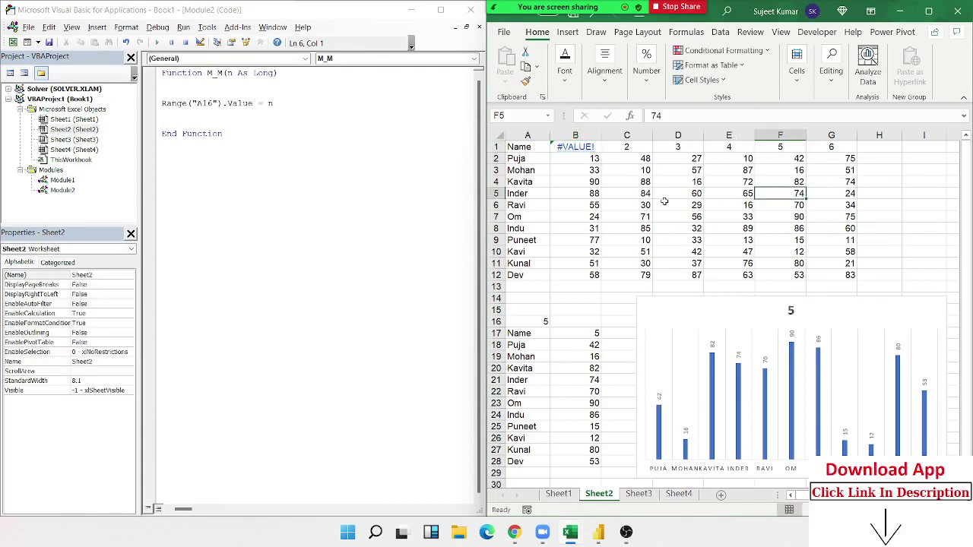
# Step: Drop the "JAN" label so B1 reads =HYPERLINK(m_m(1))
pyautogui.click(581, 146)
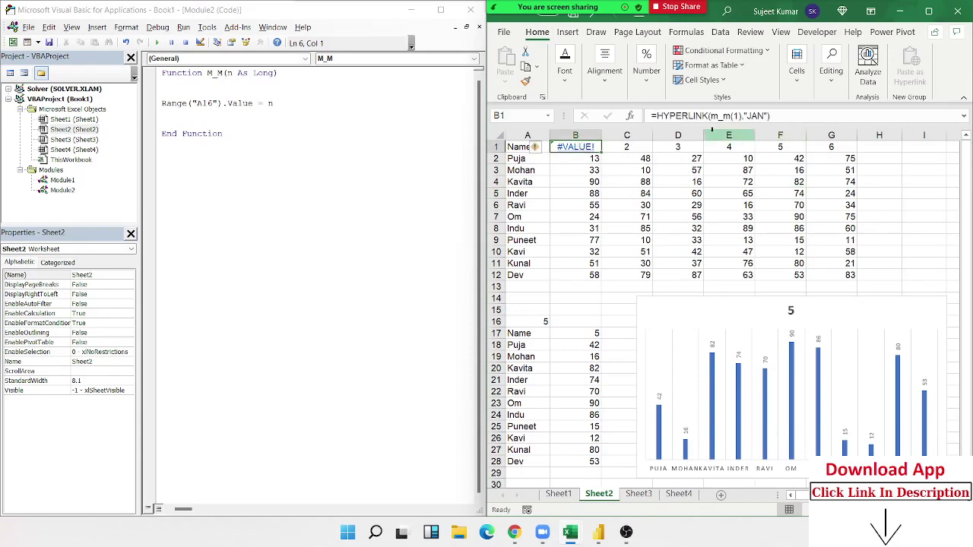
pyautogui.click(773, 115)
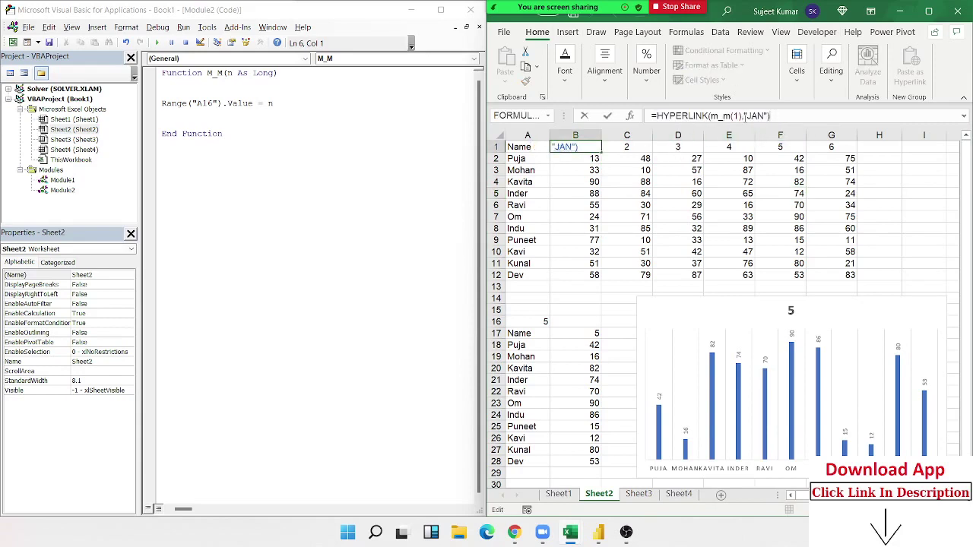
pyautogui.press('BackSpace')
pyautogui.press('BackSpace')
pyautogui.press('BackSpace')
pyautogui.press('BackSpace')
pyautogui.press('BackSpace')
pyautogui.press('BackSpace')
pyautogui.press('BackSpace')
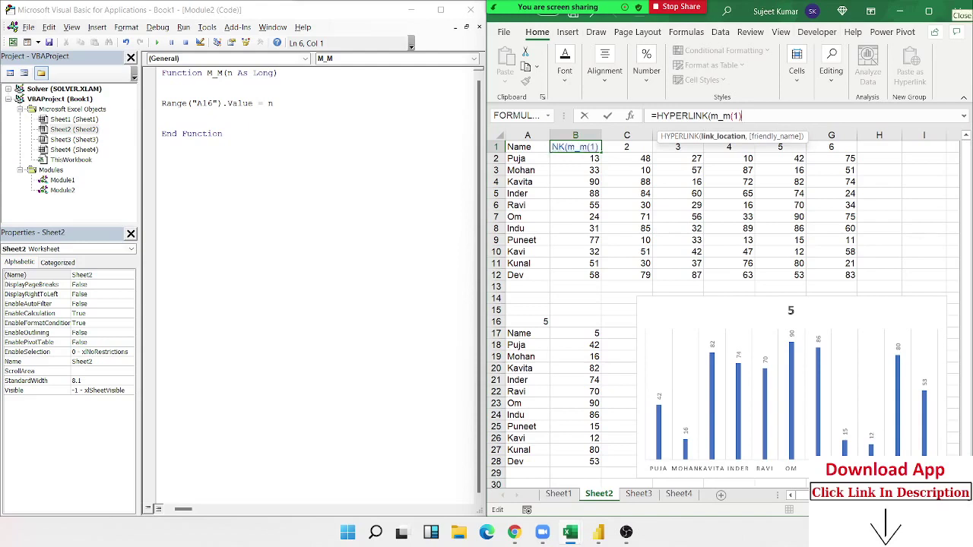
pyautogui.write(')')
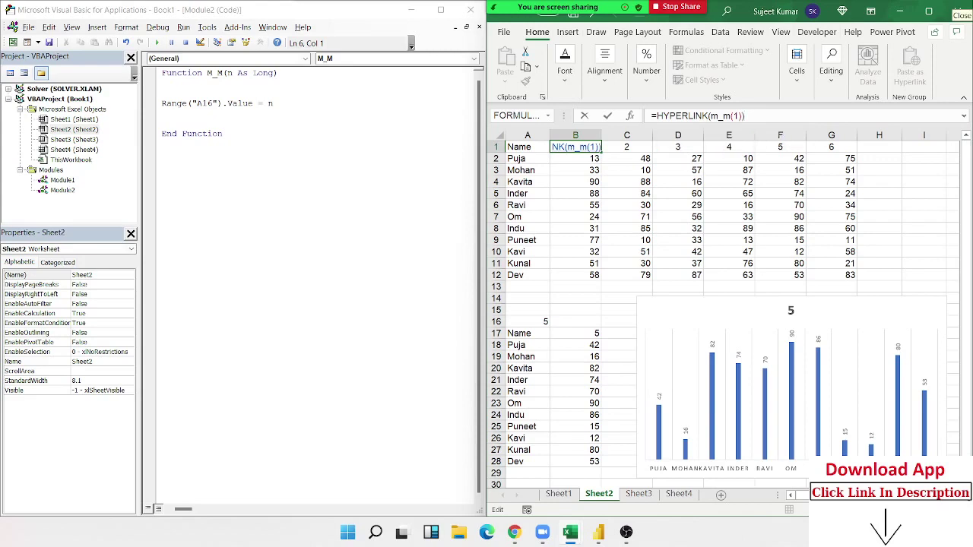
pyautogui.press('Return')
pyautogui.press('Up')
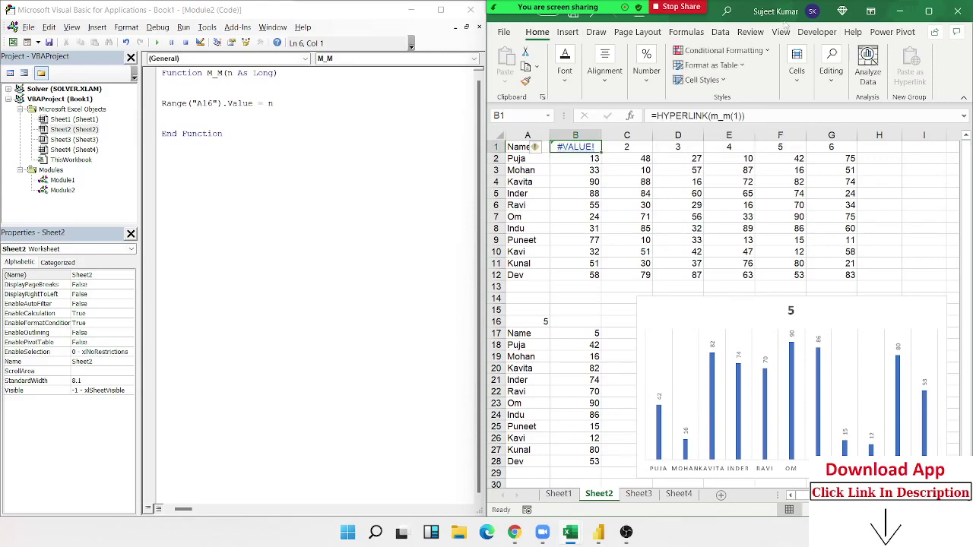
pyautogui.press('F2')
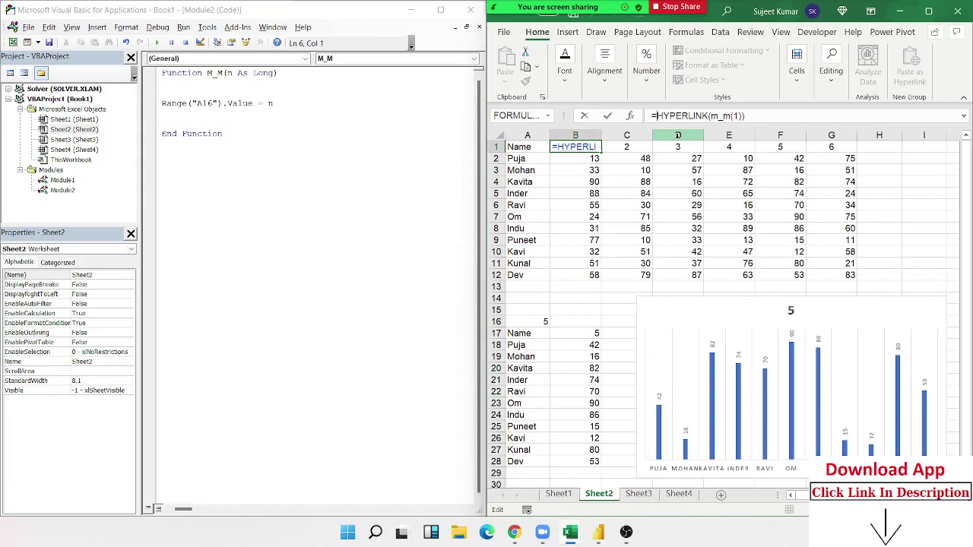
# Step: Wrap B1's formula as =IFERROR(HYPERLINK(m_m(1)),"JAN") and commit it
pyautogui.write('IFERROR(')
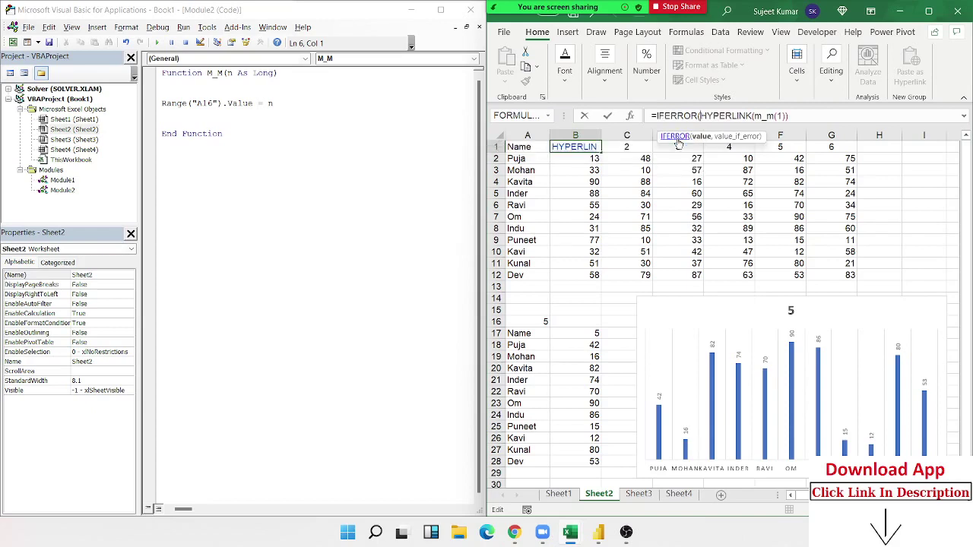
pyautogui.click(831, 116)
pyautogui.write(', ')
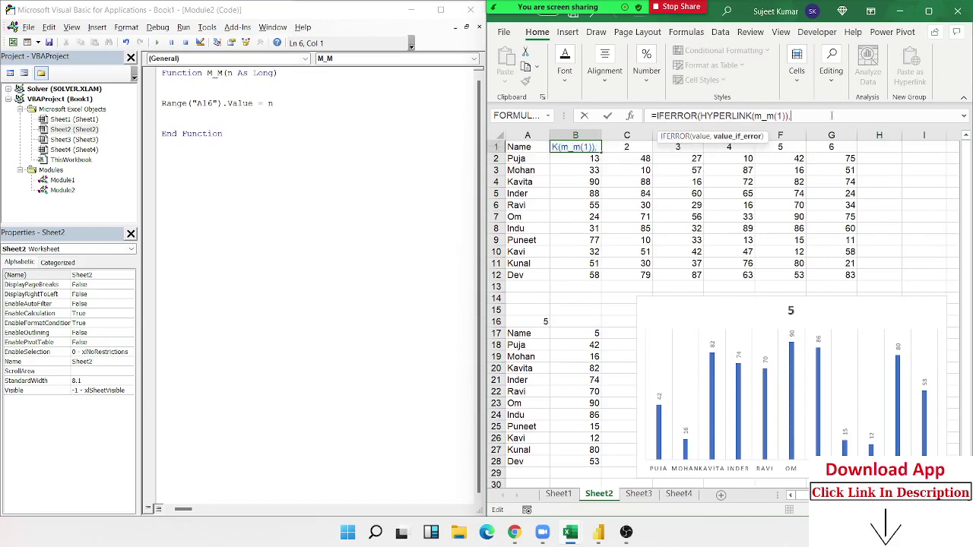
pyautogui.write('JAN')
pyautogui.write('")')
pyautogui.press('Return')
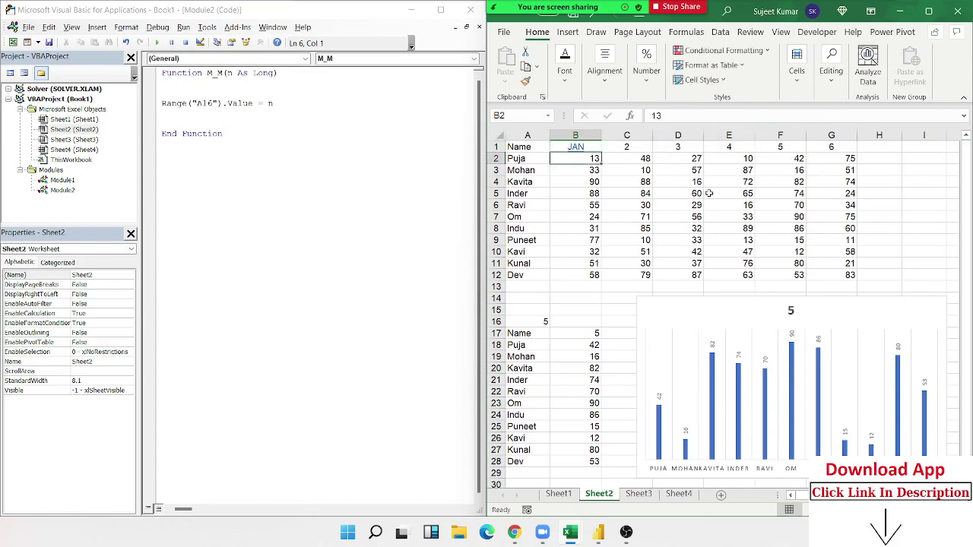
# Step: Check that A16 shows 1, review the macro's A16 assignment, then return to B1
pyautogui.click(693, 193)
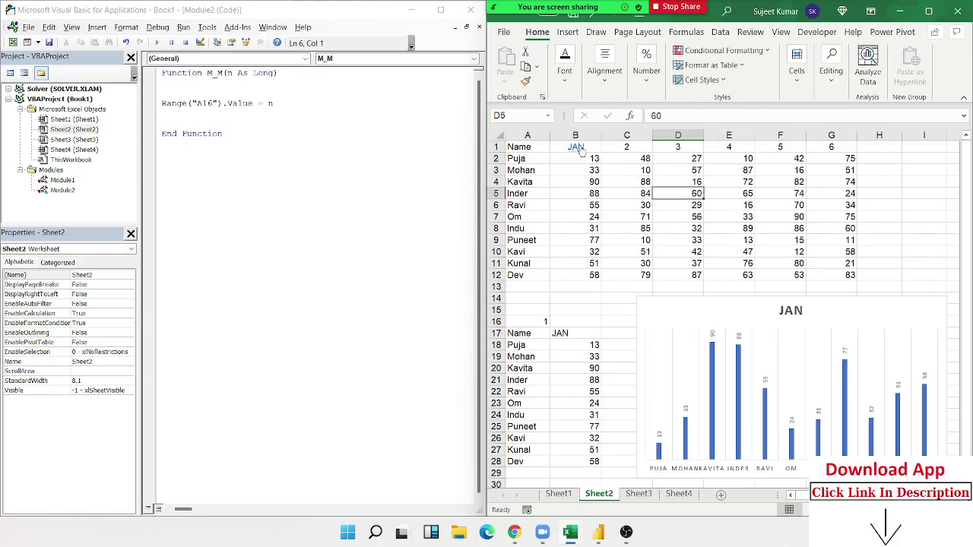
pyautogui.click(536, 321)
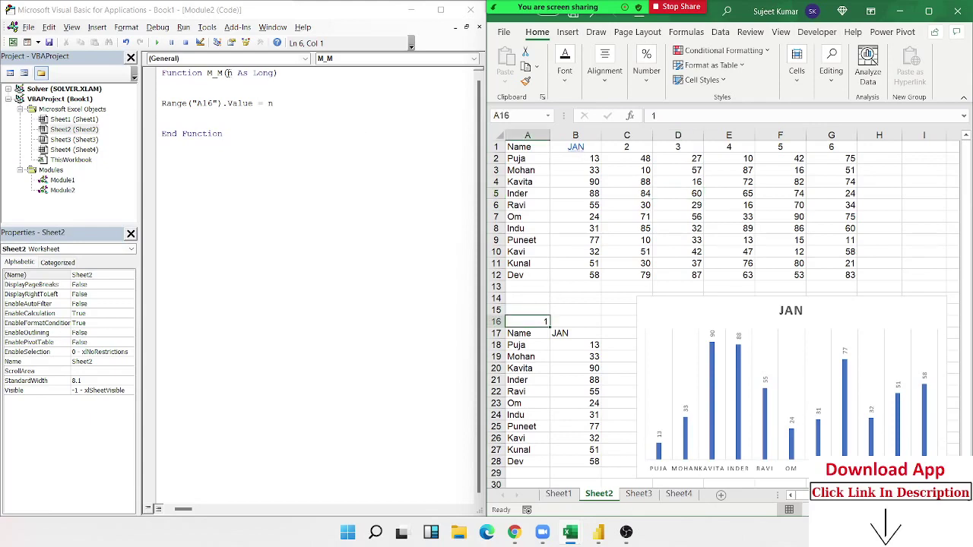
pyautogui.moveTo(222, 73); pyautogui.dragTo(207, 73)
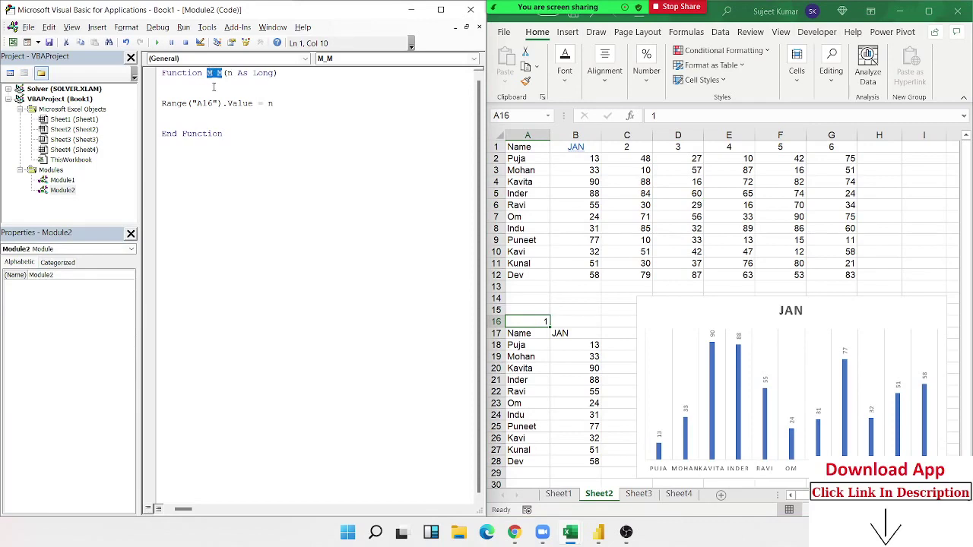
pyautogui.click(635, 157)
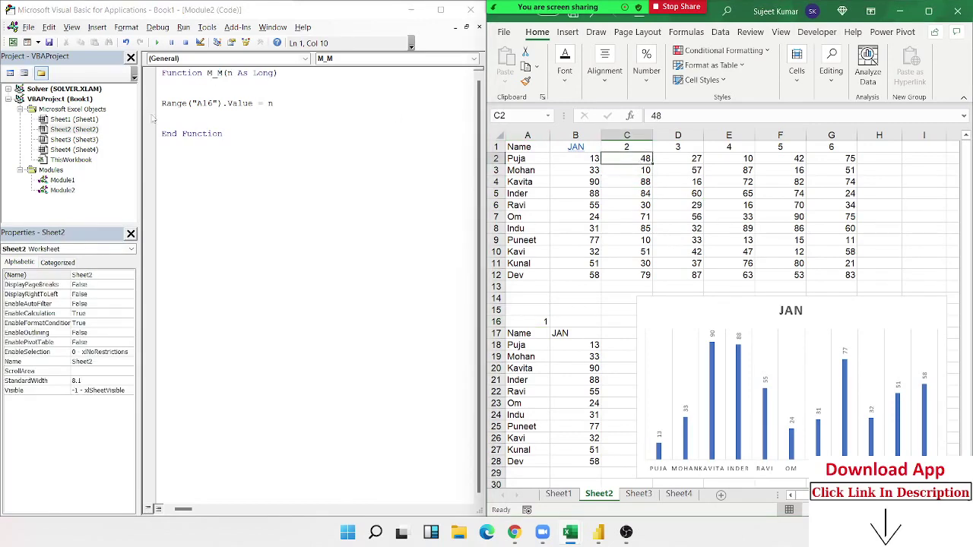
pyautogui.click(294, 122)
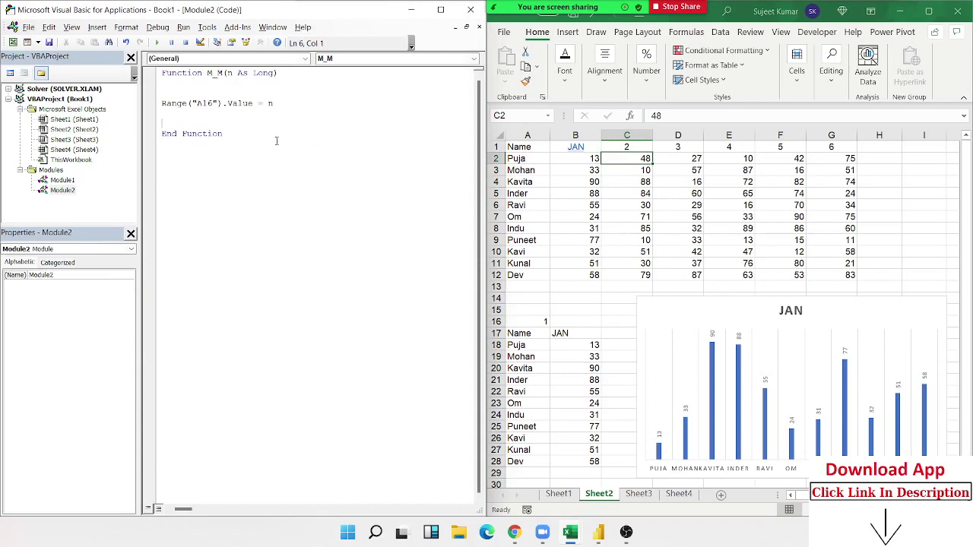
pyautogui.moveTo(279, 103); pyautogui.dragTo(180, 94)
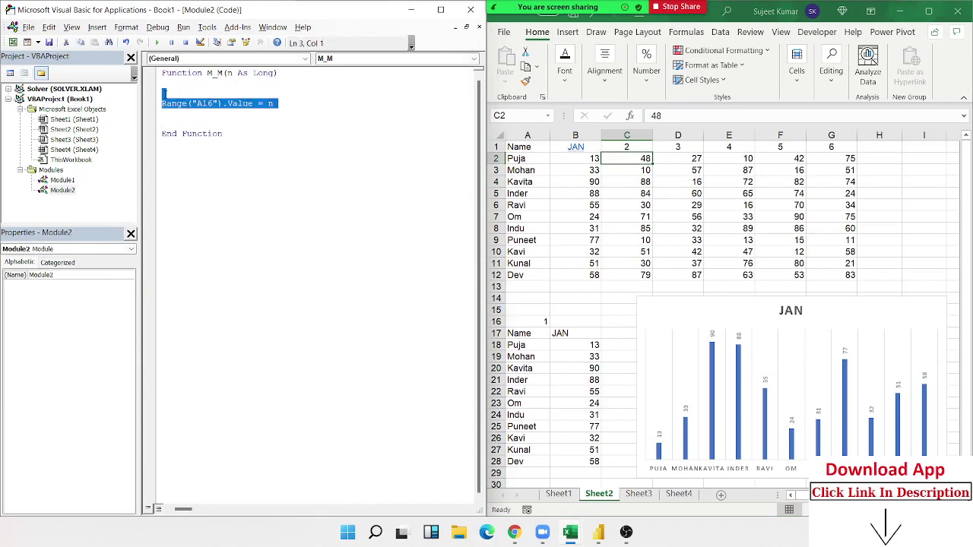
pyautogui.click(620, 196)
pyautogui.click(623, 182)
pyautogui.click(625, 169)
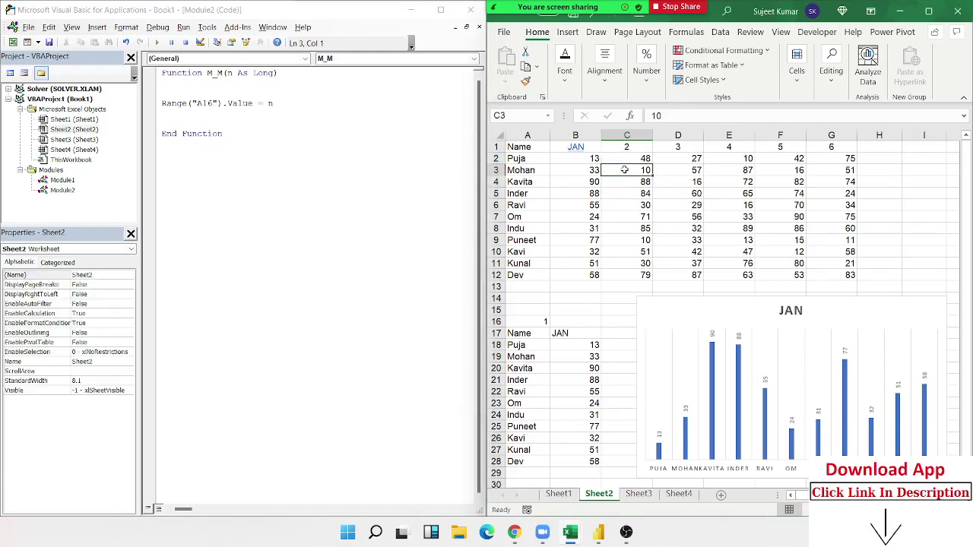
pyautogui.press('Up')
pyautogui.press('Left')
pyautogui.press('Up')
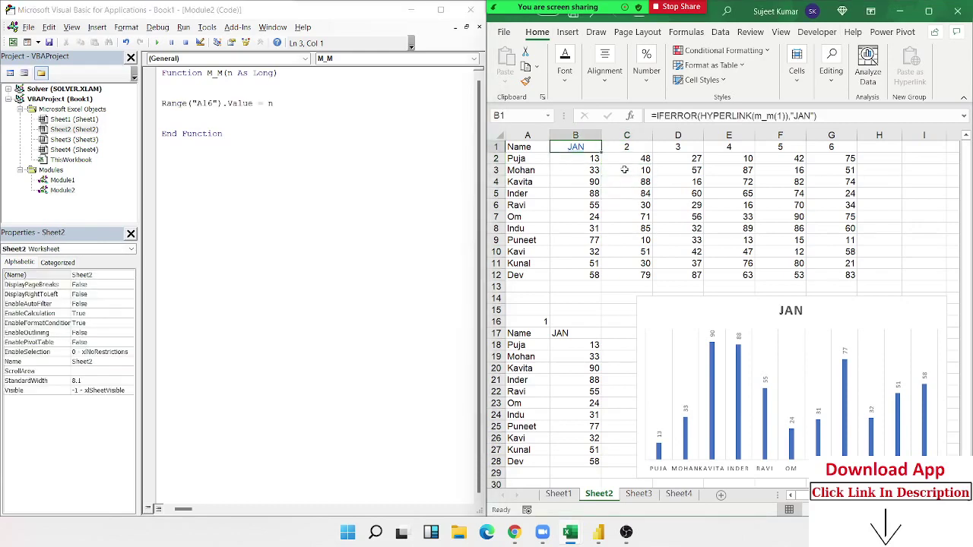
pyautogui.press('F2')
pyautogui.press('Left')
pyautogui.press('Left')
pyautogui.press('Left')
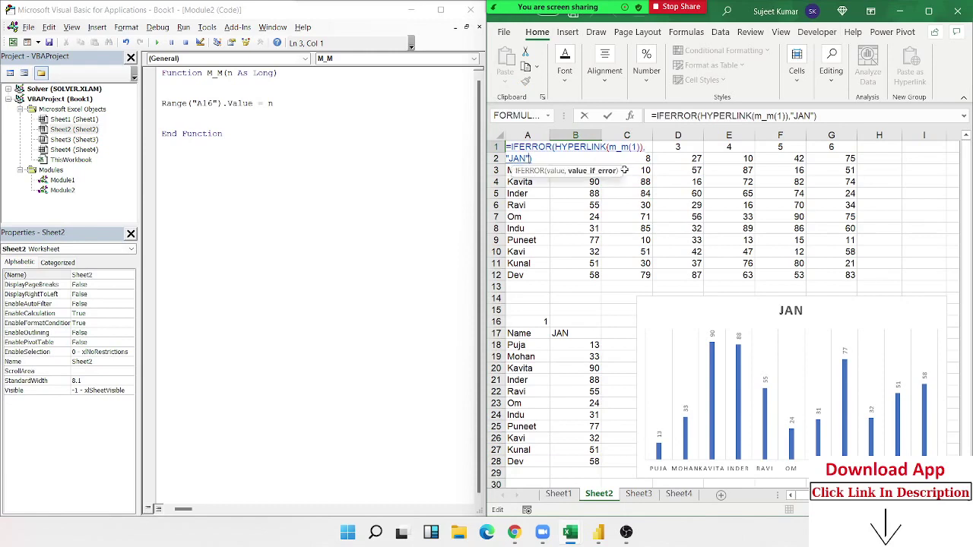
pyautogui.press('Left')
pyautogui.press('Left')
pyautogui.press('Left')
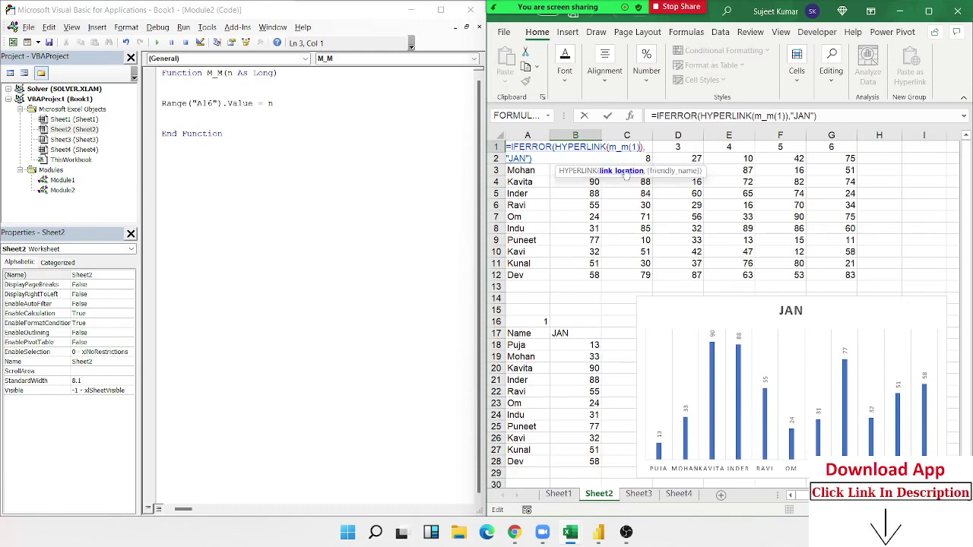
pyautogui.press('Left')
pyautogui.press('Left')
pyautogui.press('Left')
pyautogui.hotkey('shift', 'Left')
pyautogui.hotkey('shift', 'Left')
pyautogui.hotkey('shift', 'Left')
pyautogui.hotkey('shift', 'Left')
pyautogui.hotkey('shift', 'Left')
pyautogui.hotkey('shift', 'Left')
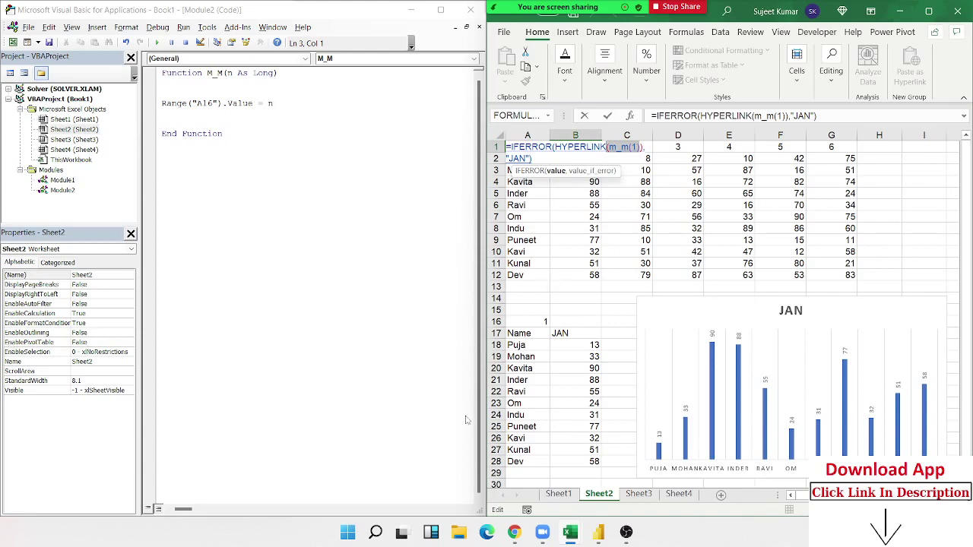
pyautogui.click(675, 115)
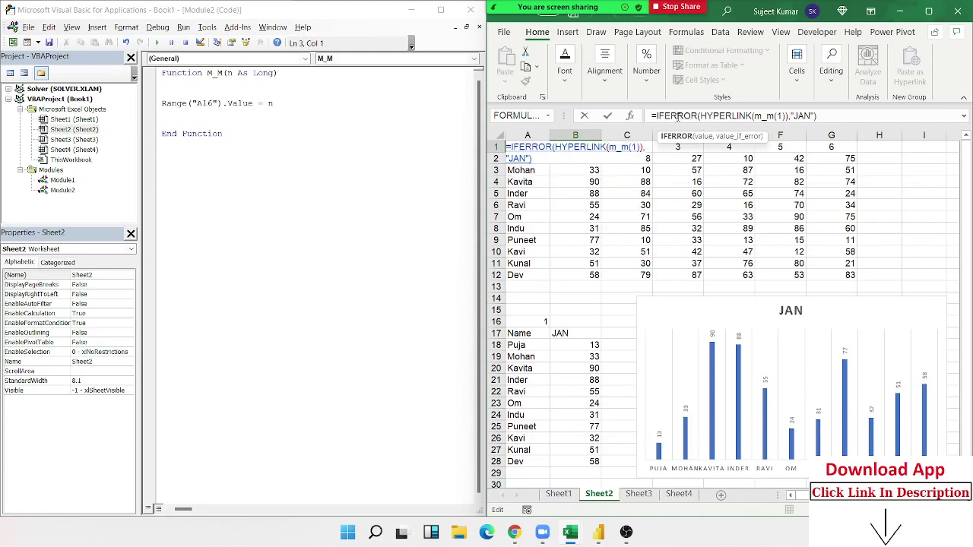
pyautogui.click(802, 116)
pyautogui.doubleClick(802, 115)
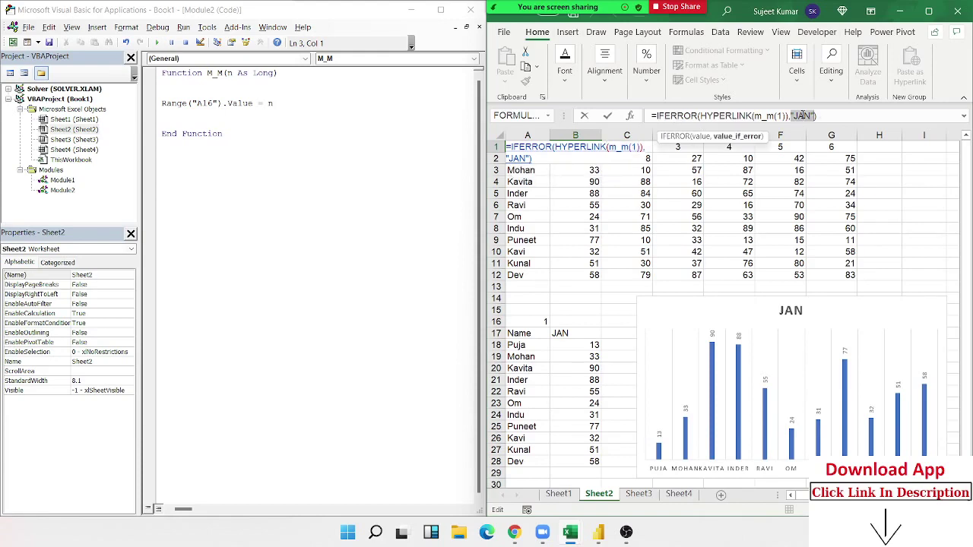
pyautogui.press('Return')
pyautogui.click(706, 203)
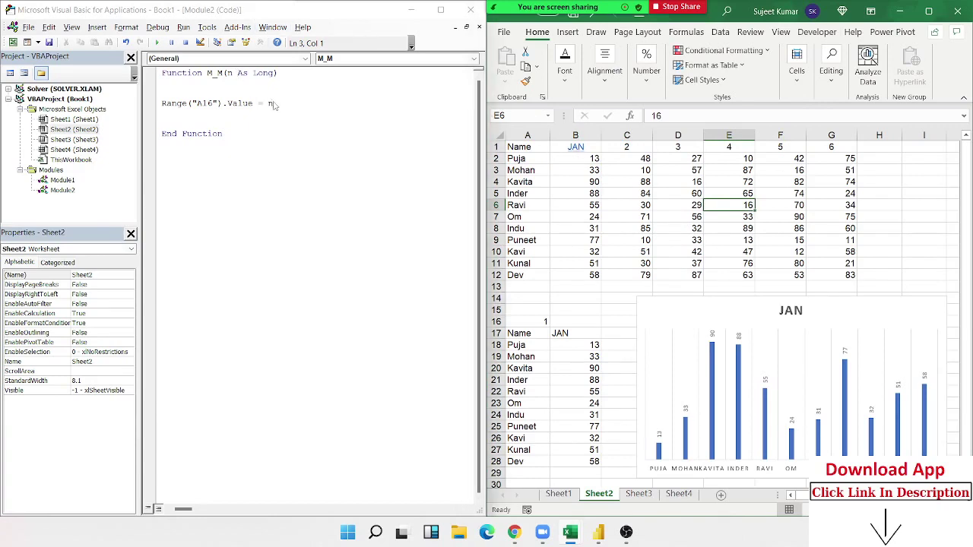
# Step: Review the macro parameter and A16, then remove B1's fixed month argument 1
pyautogui.moveTo(227, 73); pyautogui.dragTo(248, 73)
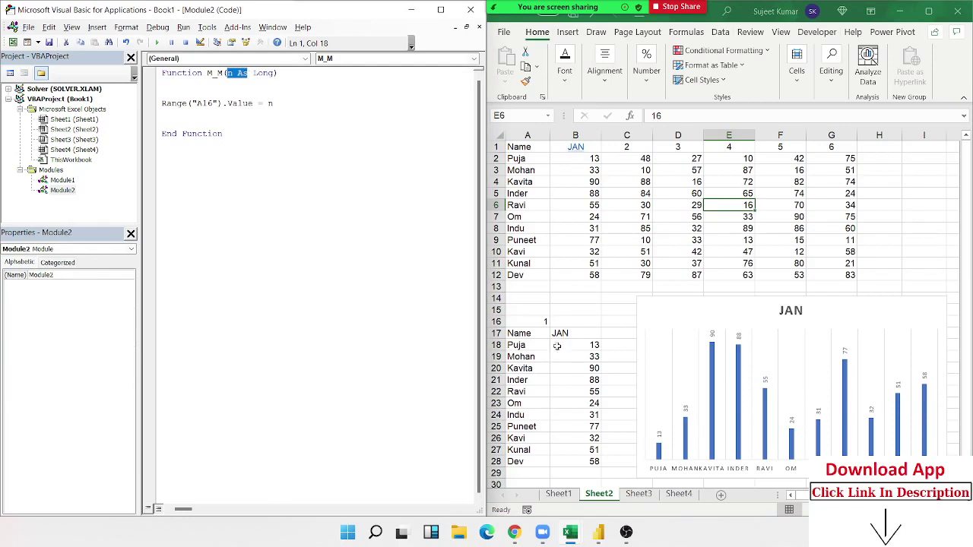
pyautogui.click(529, 320)
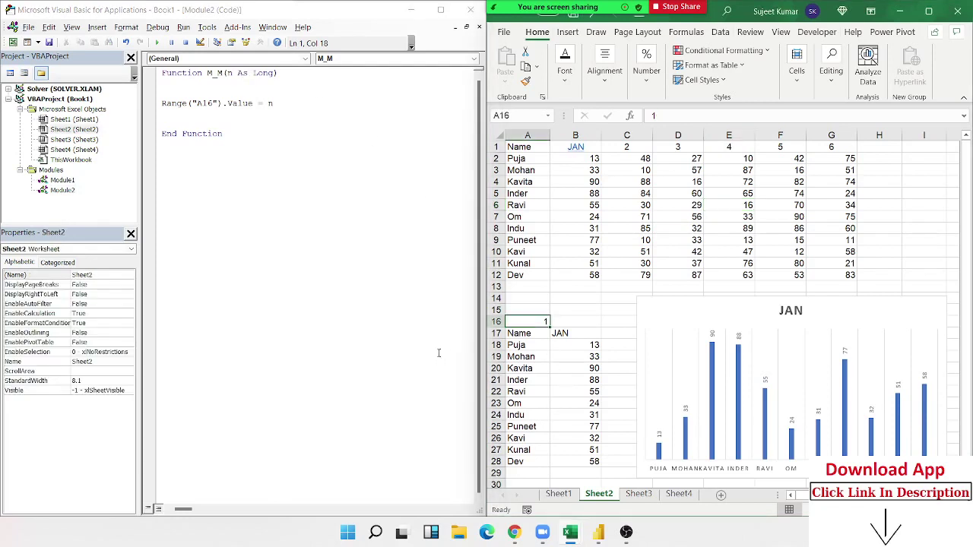
pyautogui.click(599, 147)
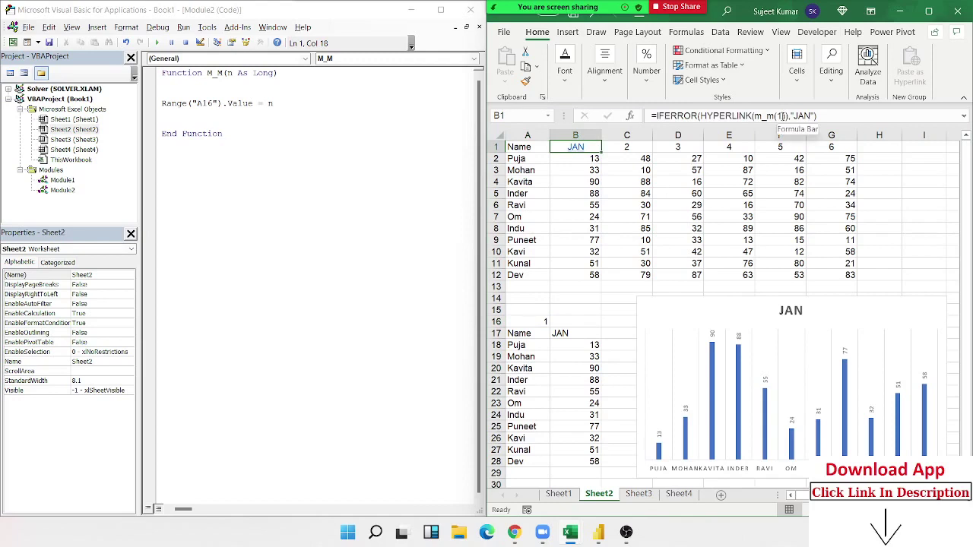
pyautogui.click(783, 115)
pyautogui.press('BackSpace')
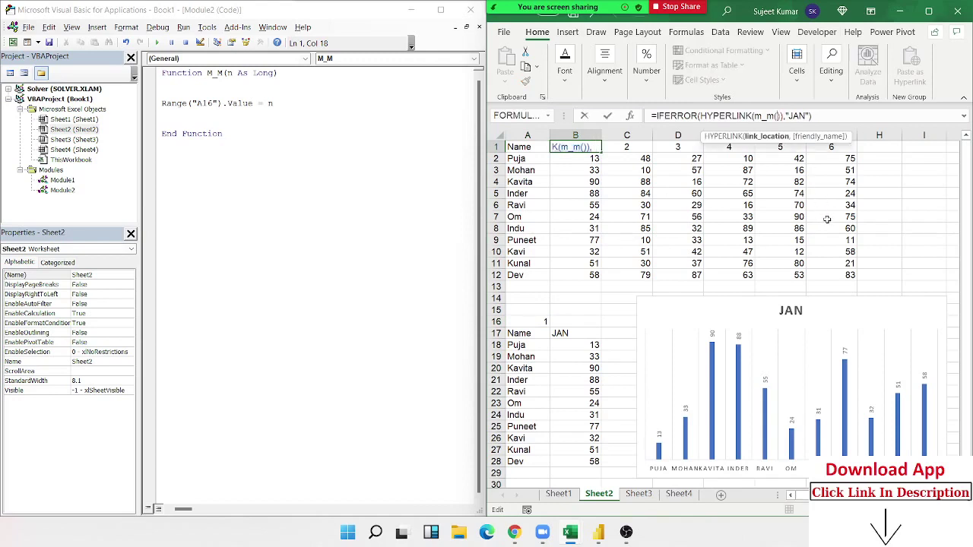
# Step: Enter COLUMN()-1 as the m_m argument in B1 via autocomplete
pyautogui.write('col')
pyautogui.press('Escape')
pyautogui.press('BackSpace')
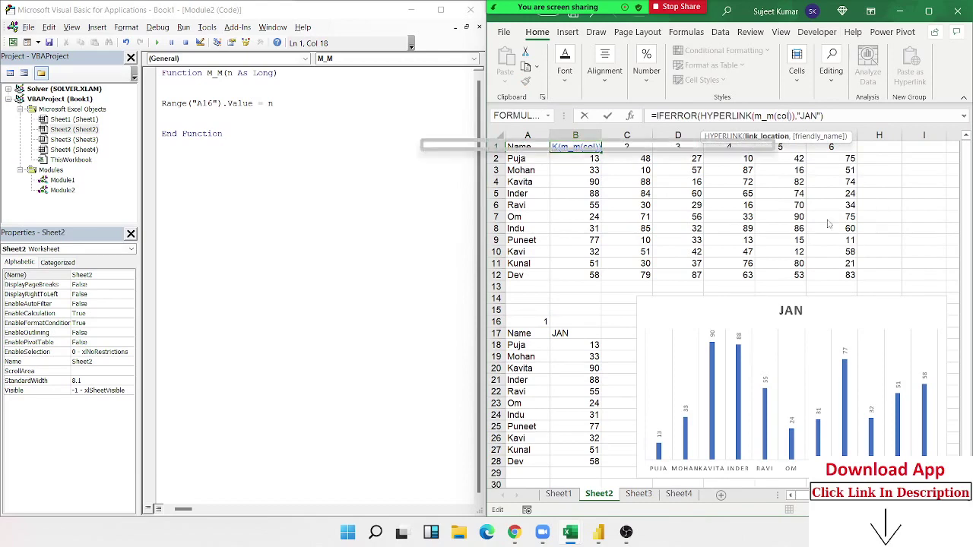
pyautogui.press('Down')
pyautogui.press('Tab')
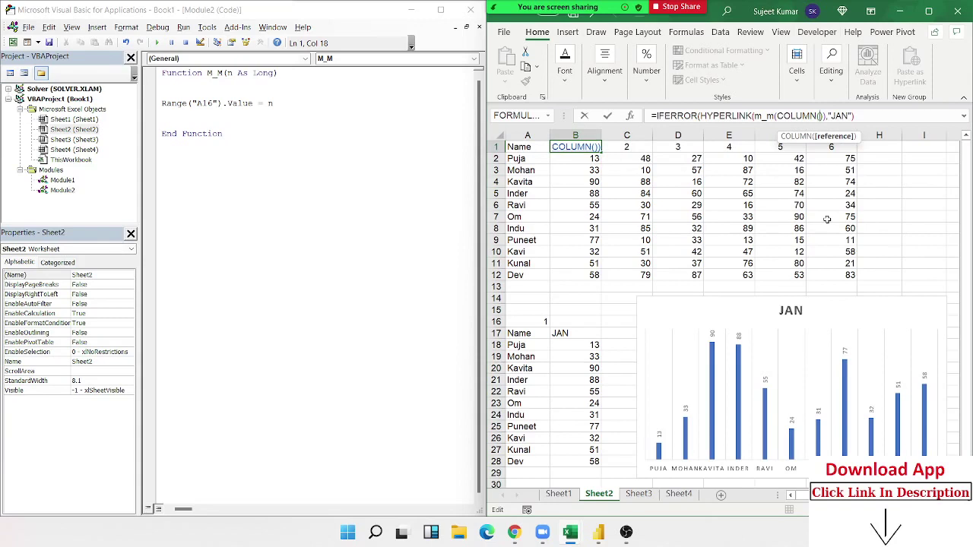
pyautogui.press('Right')
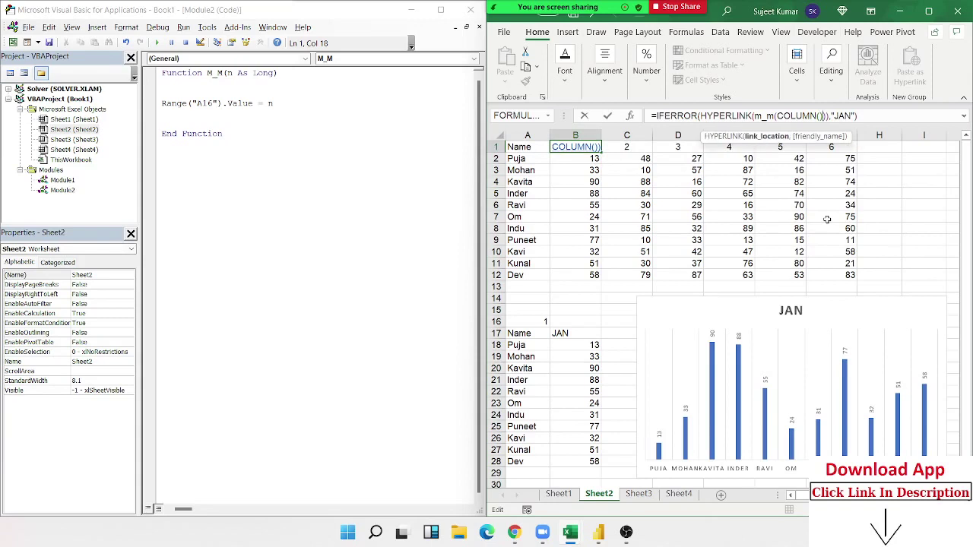
pyautogui.write('-1')
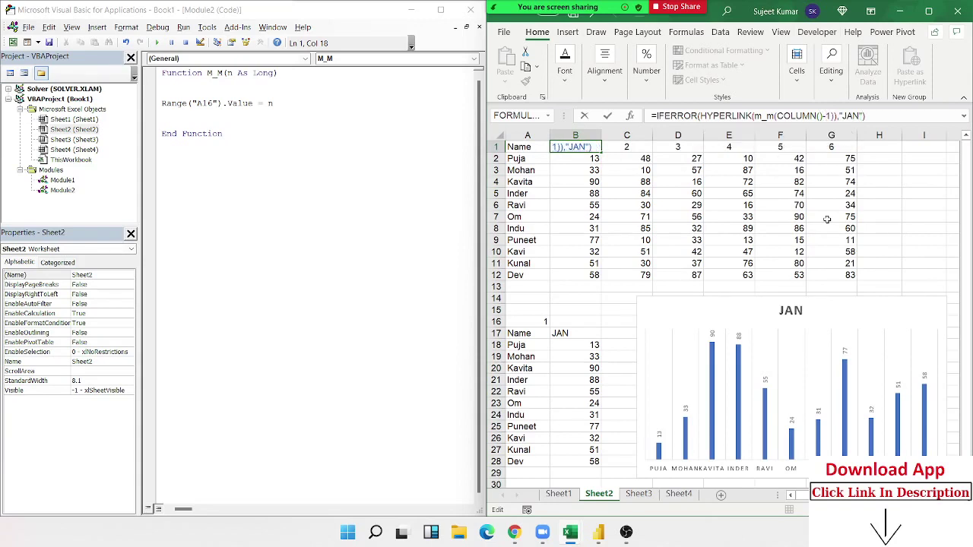
pyautogui.press('Return')
# Step: Test the JAN link in B1 and inspect the column-number formula in C1
pyautogui.click(635, 181)
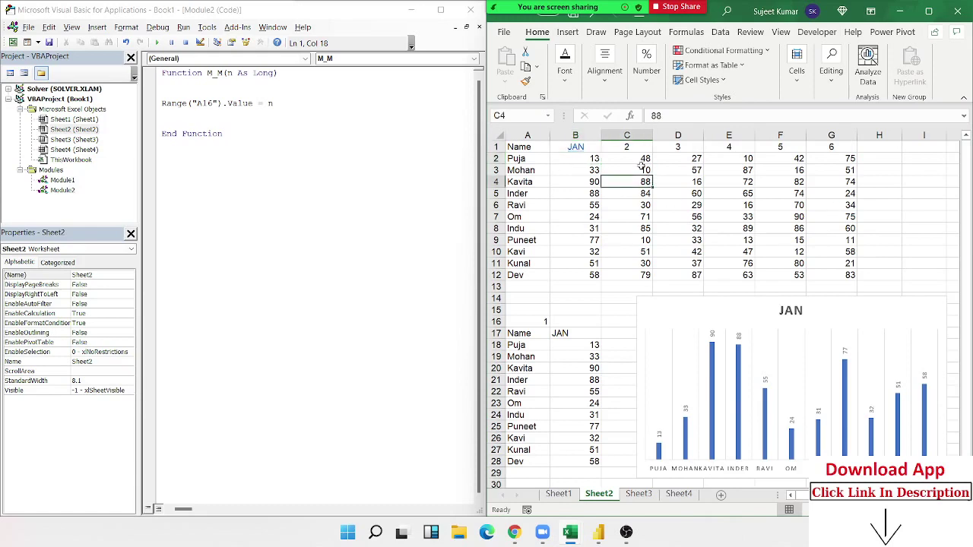
pyautogui.click(578, 152)
pyautogui.click(609, 147)
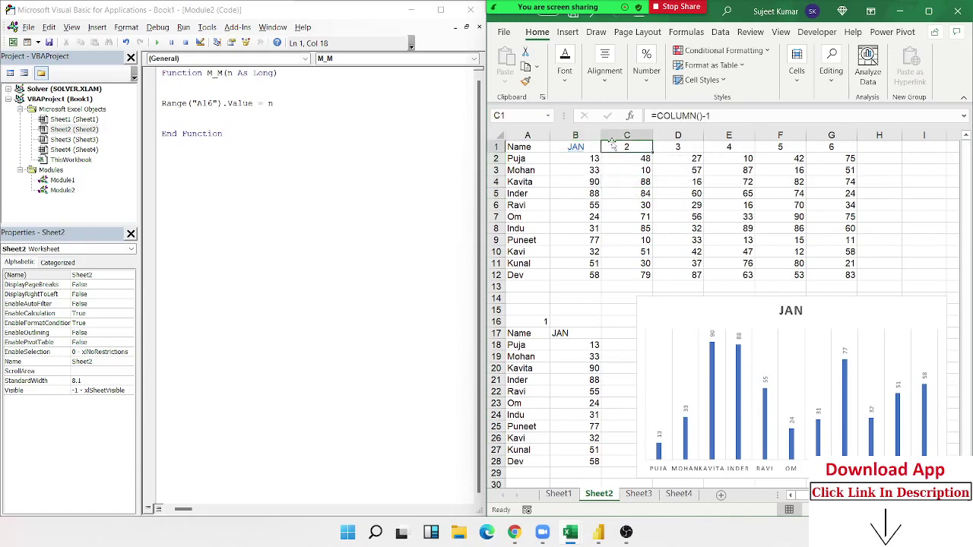
pyautogui.press('Left')
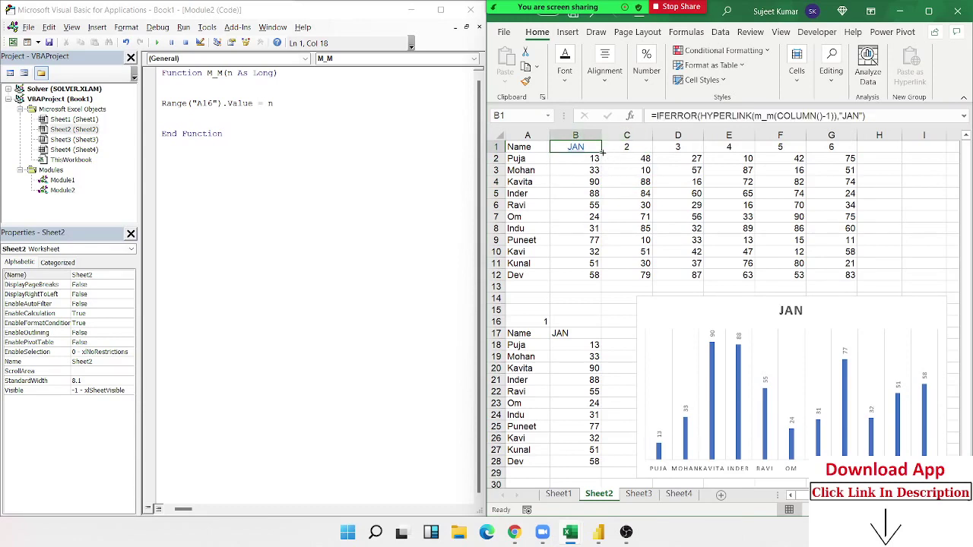
# Step: Fill B1's hyperlink formula to G1, test C1's link and dismiss the invalid-address warning
pyautogui.moveTo(601, 153); pyautogui.dragTo(853, 159)
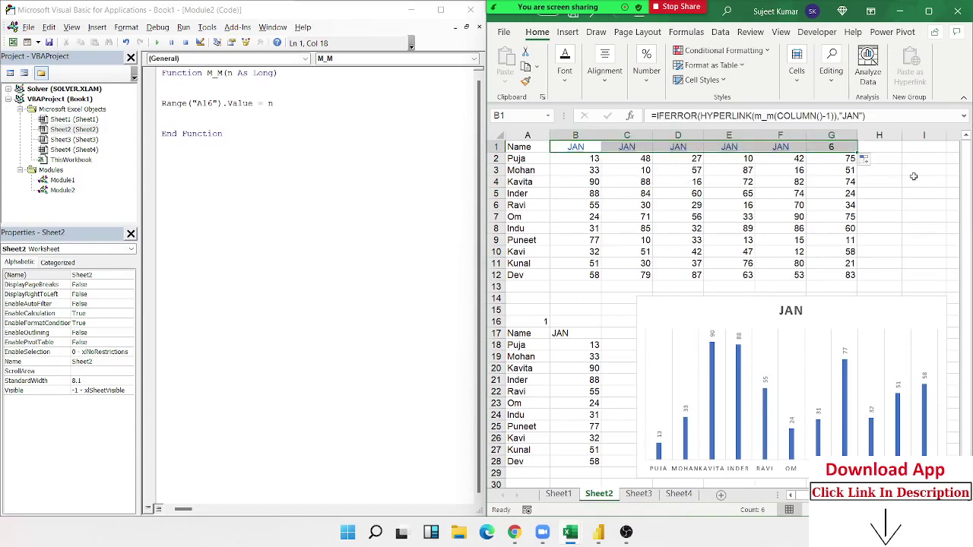
pyautogui.click(915, 204)
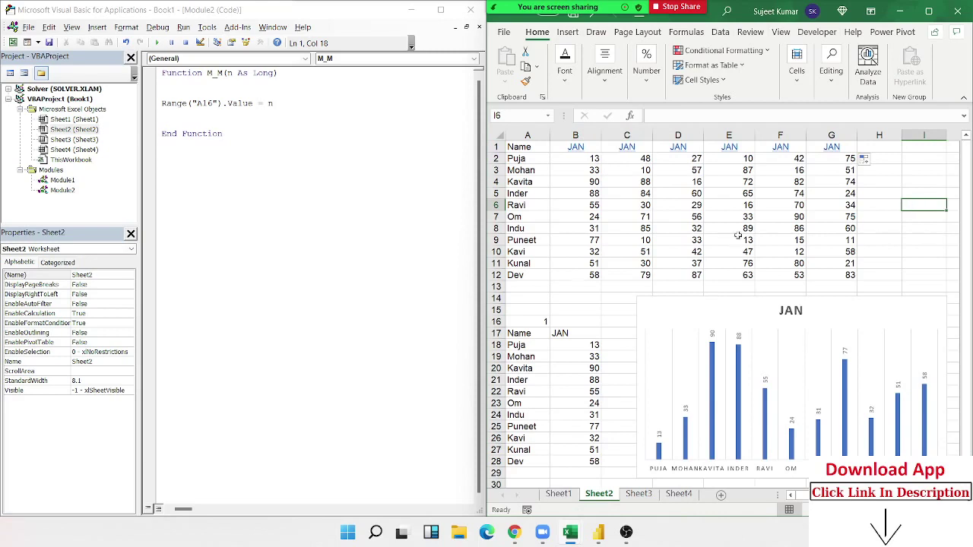
pyautogui.click(629, 154)
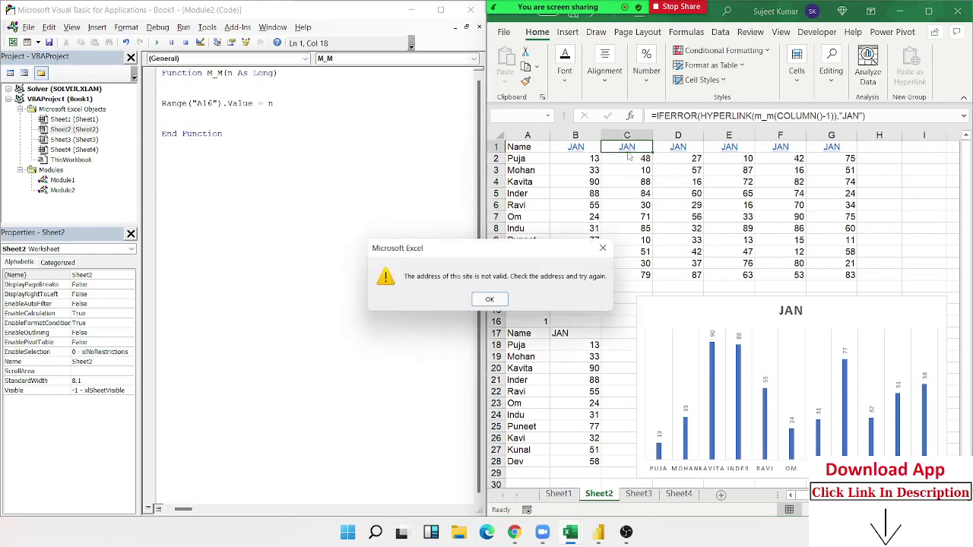
pyautogui.click(604, 248)
pyautogui.click(622, 203)
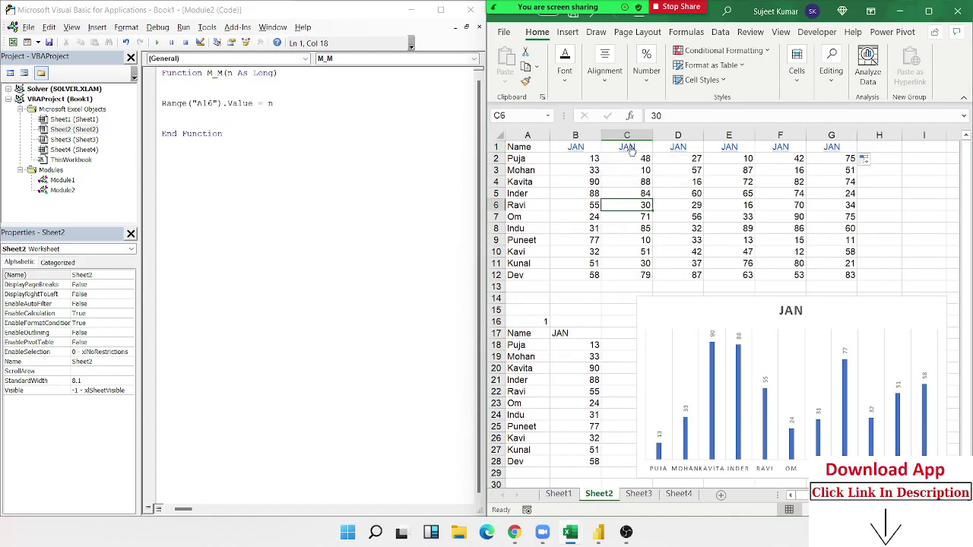
pyautogui.click(643, 193)
pyautogui.hotkey('ctrl', 'Home')
# Step: Add the missing parenthesis to B1's hyperlink formula
pyautogui.press('Right')
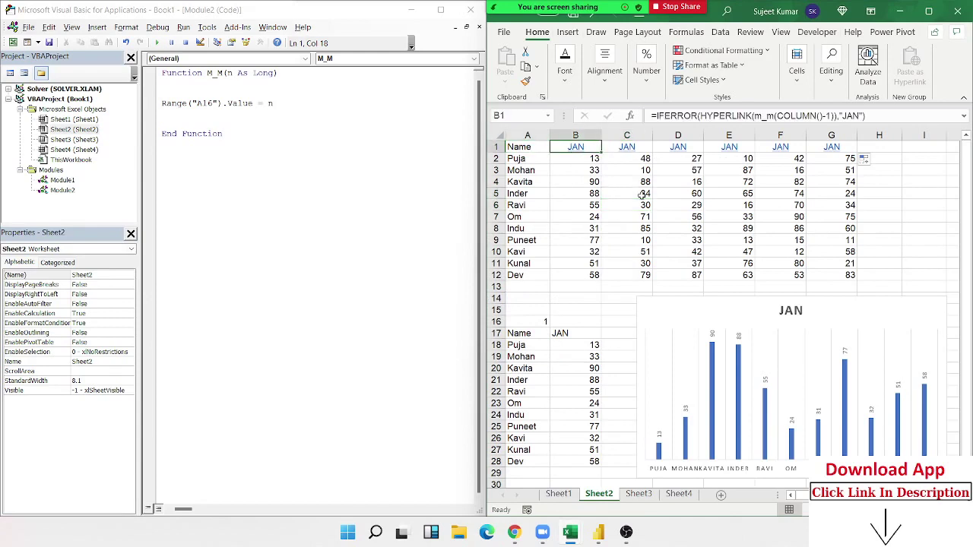
pyautogui.click(781, 117)
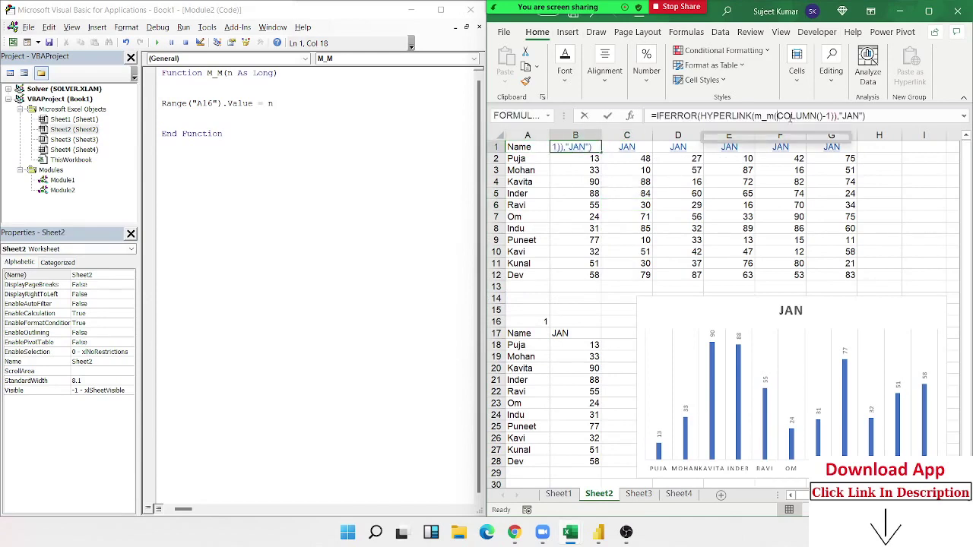
pyautogui.write('(')
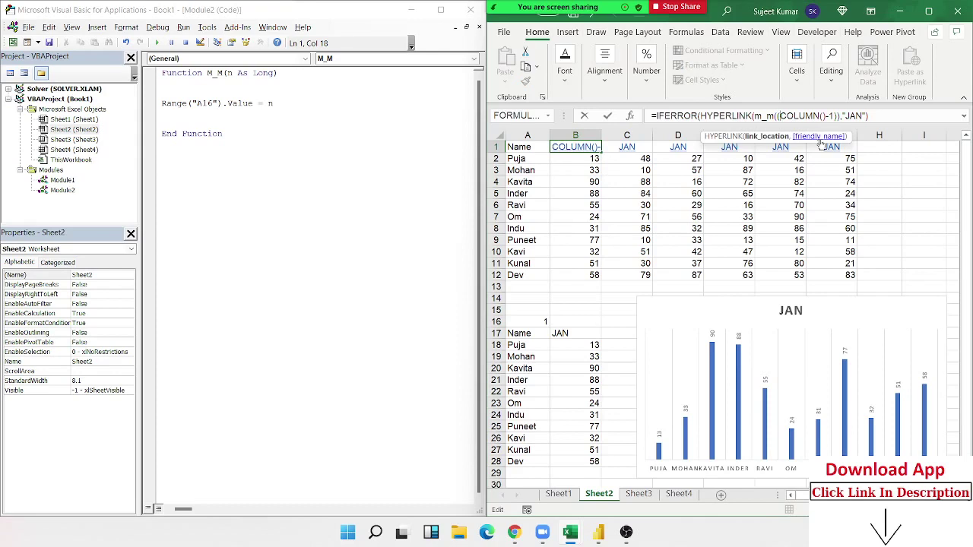
pyautogui.press('End')
pyautogui.press('Return')
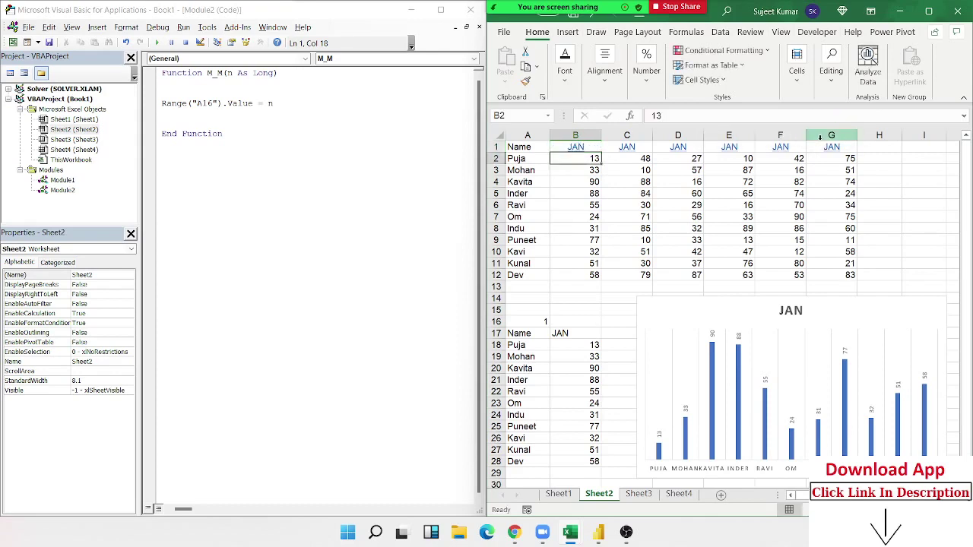
pyautogui.click(720, 205)
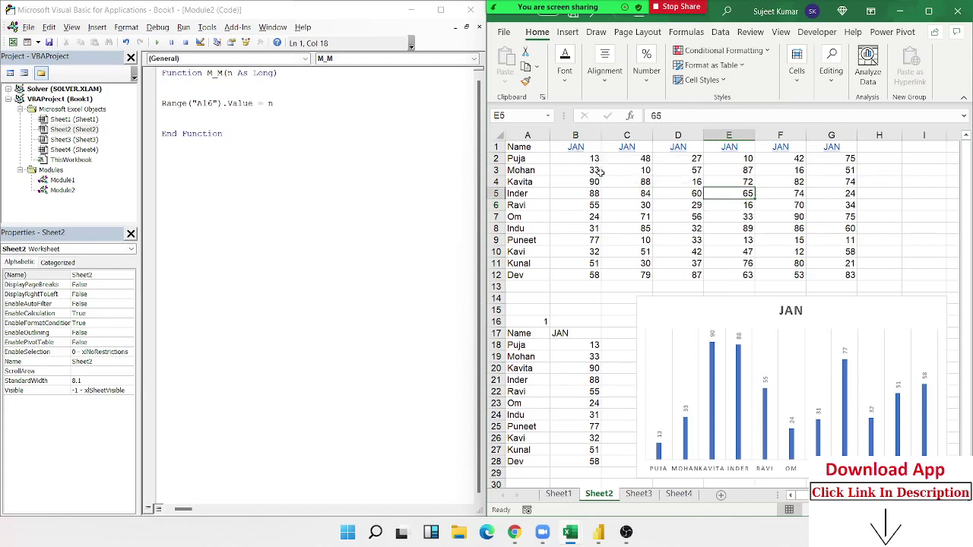
# Step: Fill the corrected B1 formula across the header row to G1
pyautogui.hotkey('ctrl', 'Home')
pyautogui.press('Right')
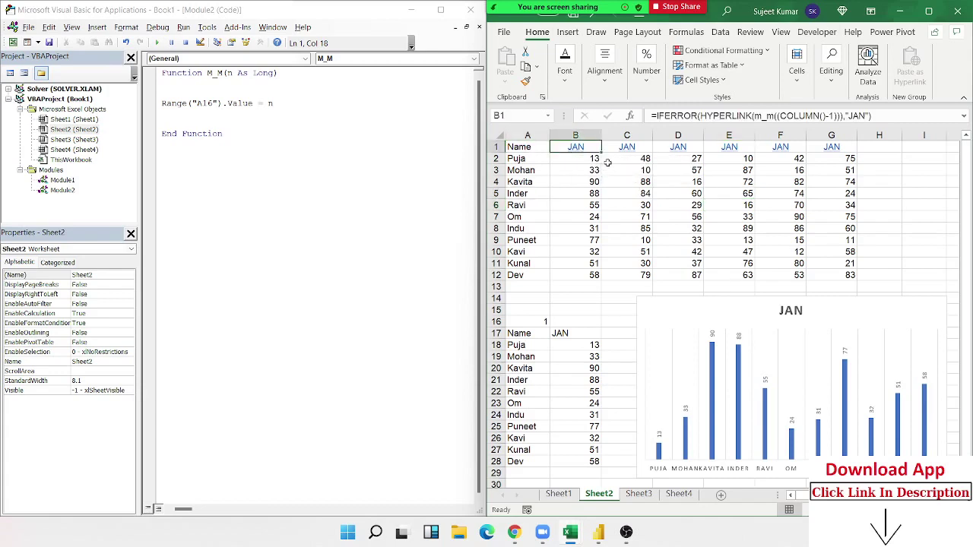
pyautogui.moveTo(600, 153); pyautogui.dragTo(852, 156)
pyautogui.click(746, 196)
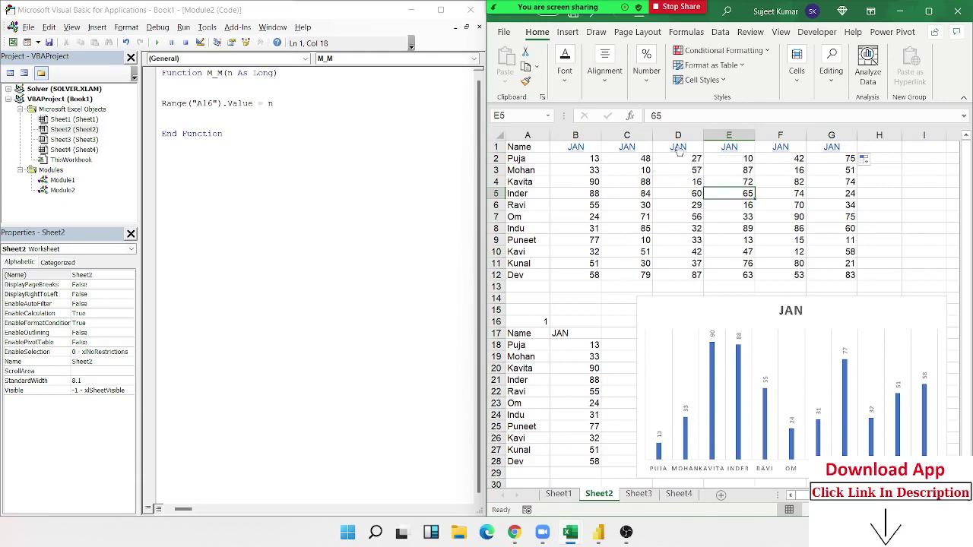
pyautogui.click(589, 169)
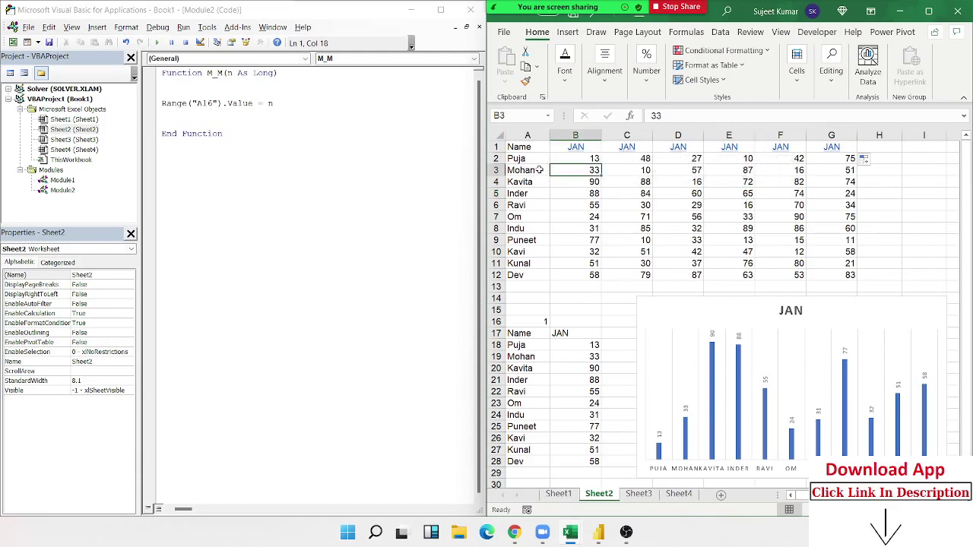
# Step: Select the copied header cells C1:G1
pyautogui.press('Up')
pyautogui.press('Up')
pyautogui.press('Right')
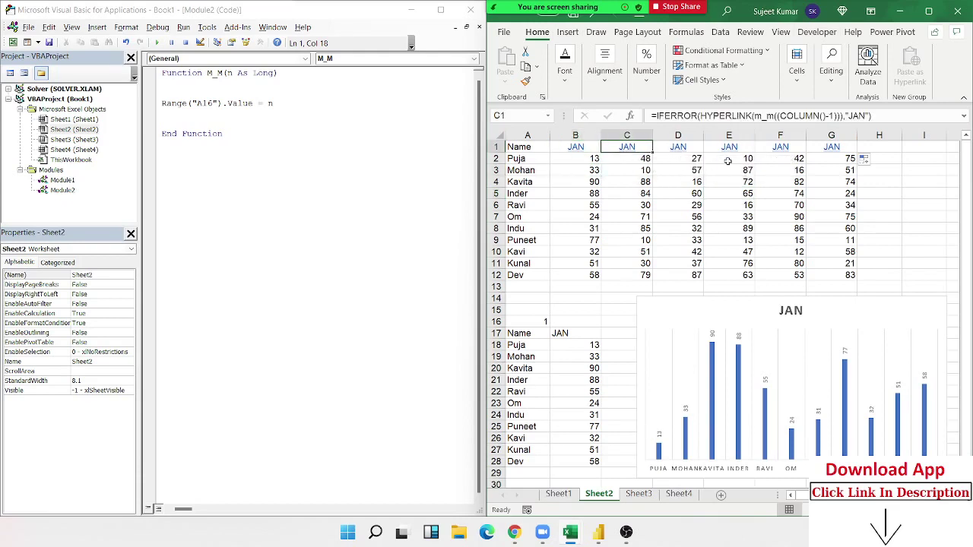
pyautogui.hotkey('ctrl', 'Right')
pyautogui.press('Right')
pyautogui.press('Left')
pyautogui.hotkey('shift', 'Left')
# Step: Clear the copied headers C1:G1 and insert a new row above row 1
pyautogui.hotkey('shift', 'Left')
pyautogui.hotkey('shift', 'Left')
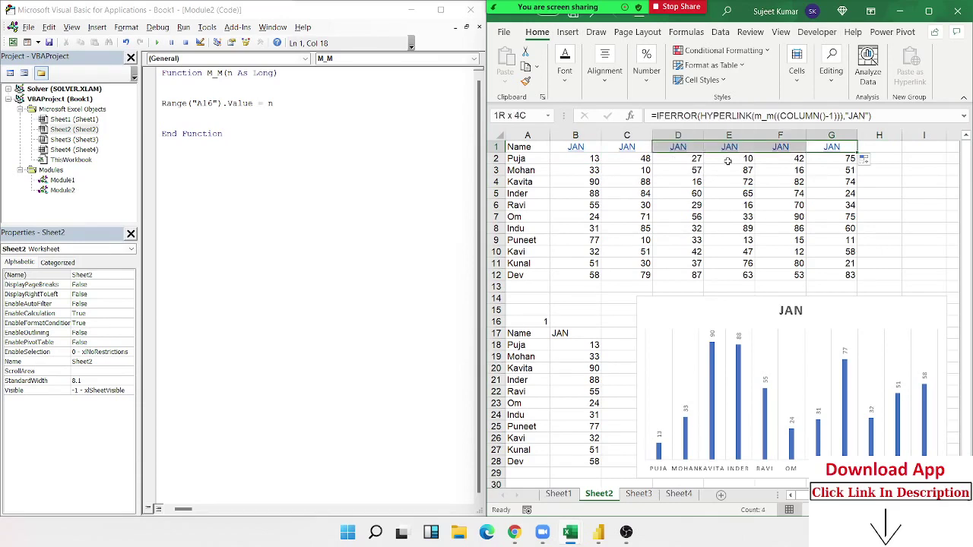
pyautogui.hotkey('shift', 'Left')
pyautogui.press('Left')
pyautogui.press('Left')
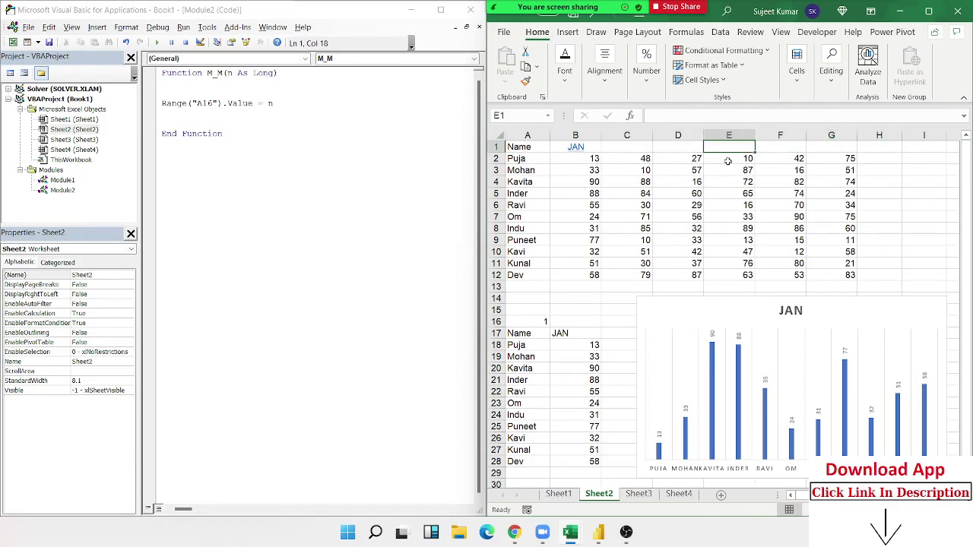
pyautogui.press('Left')
pyautogui.press('Left')
pyautogui.press('Left')
pyautogui.hotkey('shift', 'space')
pyautogui.hotkey('ctrl', 'shift', '+')
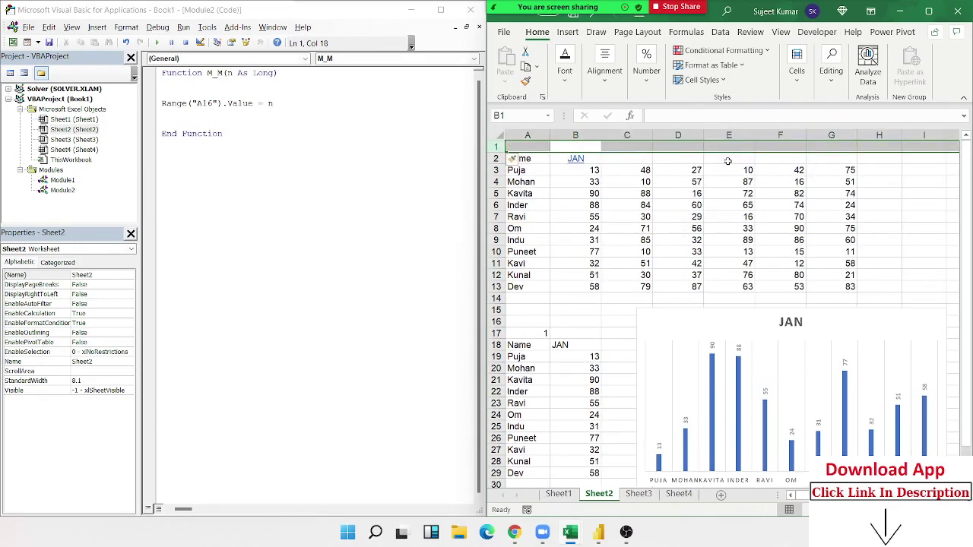
# Step: Enter =COLUMN()-1 in B1 and fill it to G1, giving 1–6
pyautogui.write('=')
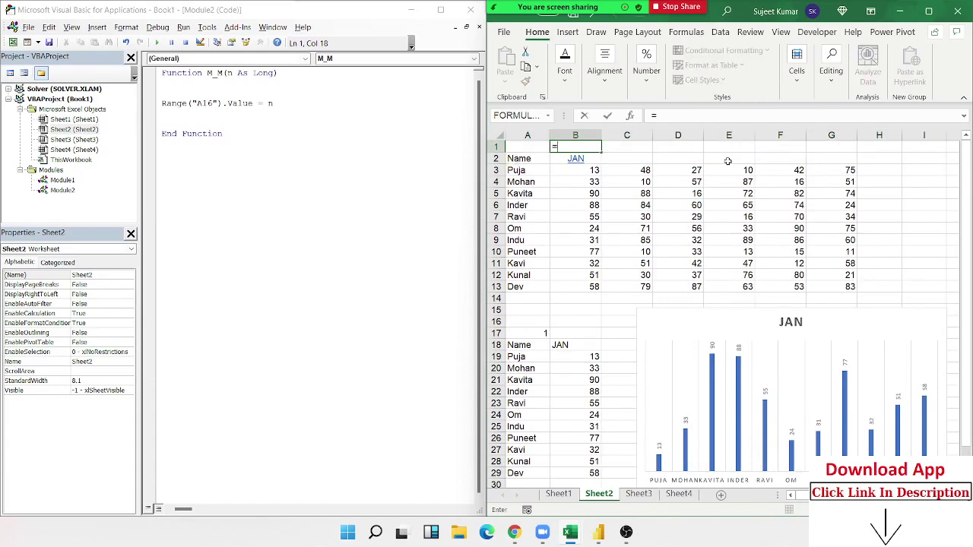
pyautogui.write('CO')
pyautogui.press('Down')
pyautogui.press('Tab')
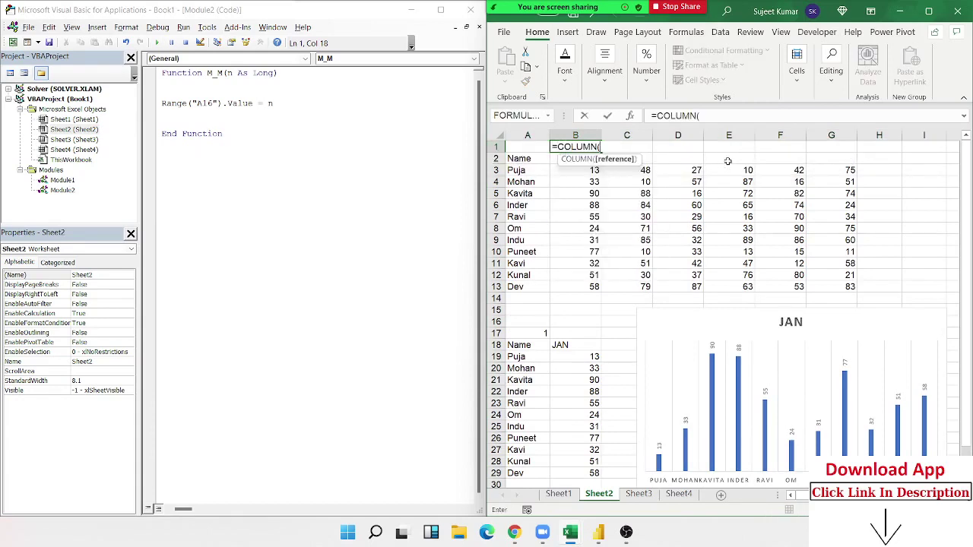
pyautogui.write('_')
pyautogui.write(')-1')
pyautogui.press('Return')
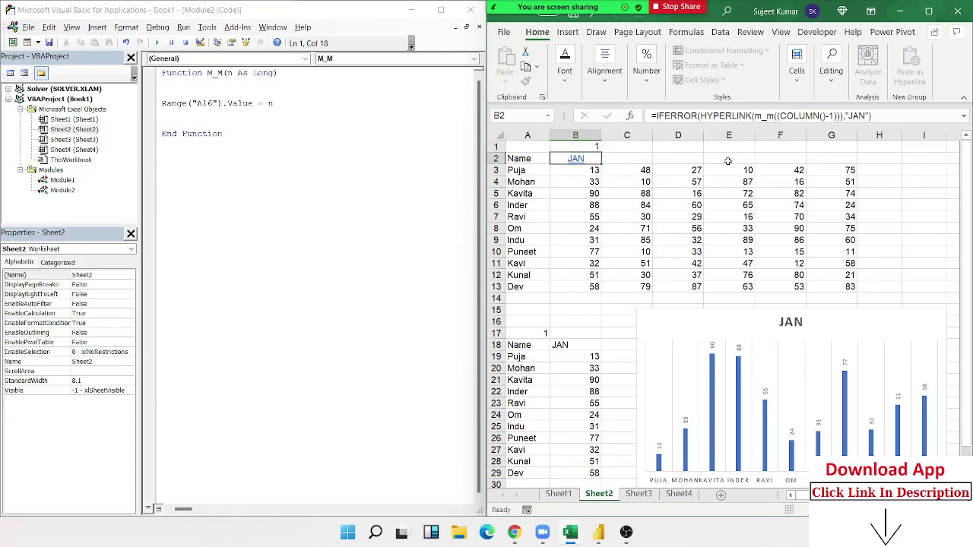
pyautogui.click(585, 145)
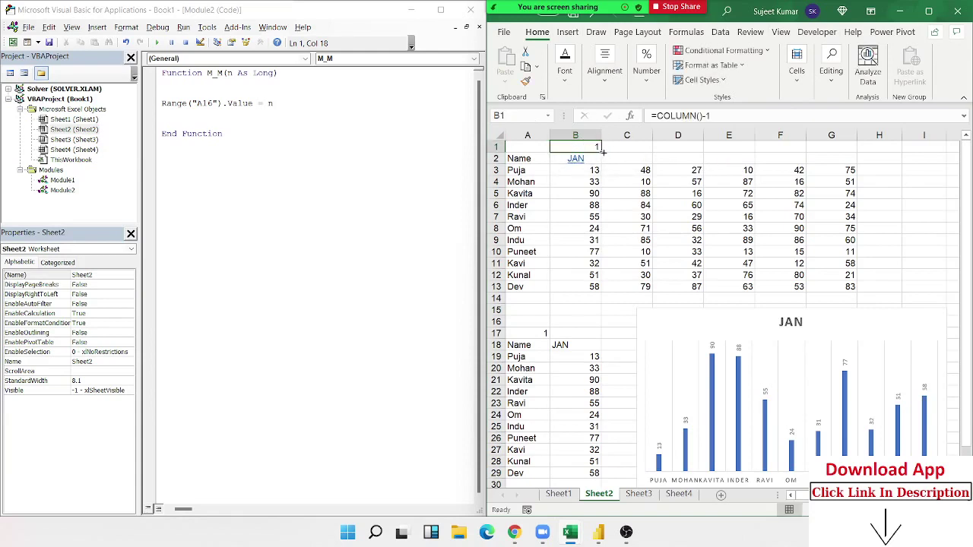
pyautogui.moveTo(603, 152); pyautogui.dragTo(846, 156)
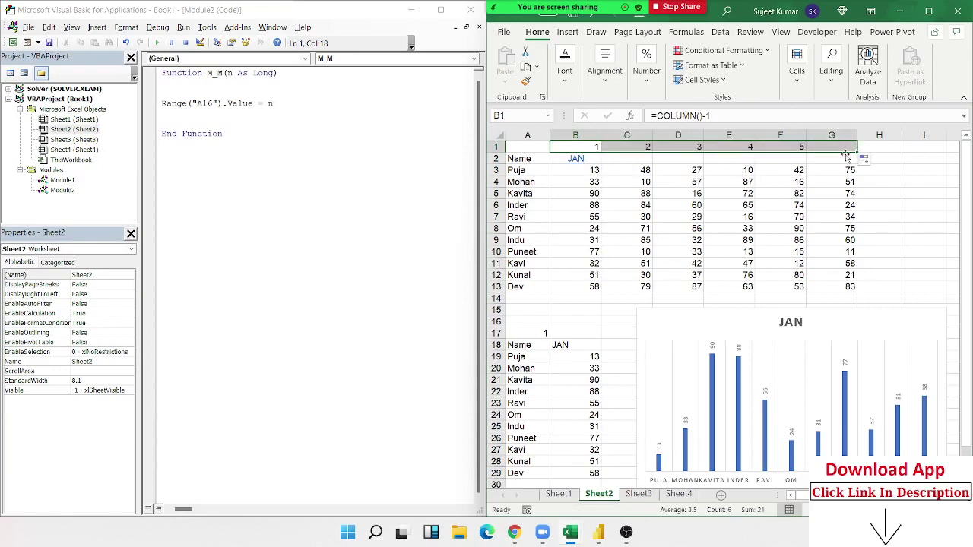
pyautogui.press('Down')
# Step: Change B2's formula to =IFERROR(HYPERLINK(m_m(B1)),"JAN")
pyautogui.press('F2')
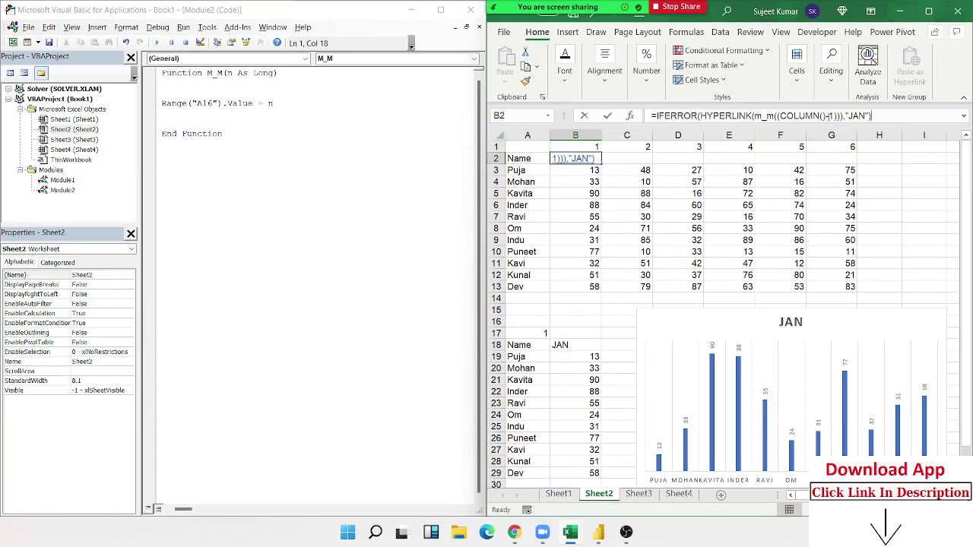
pyautogui.press('BackSpace')
pyautogui.press('BackSpace')
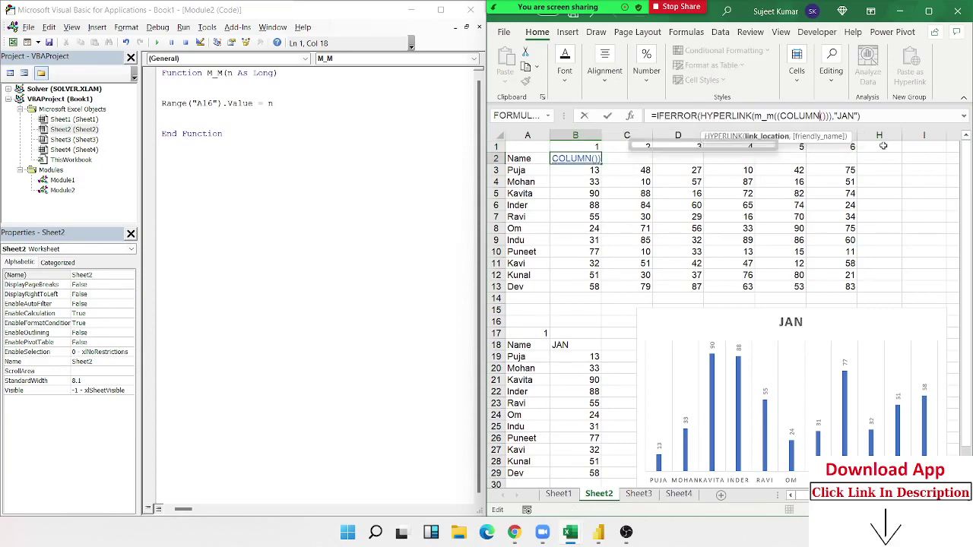
pyautogui.press('BackSpace')
pyautogui.press('BackSpace')
pyautogui.press('BackSpace')
pyautogui.press('BackSpace')
pyautogui.press('BackSpace')
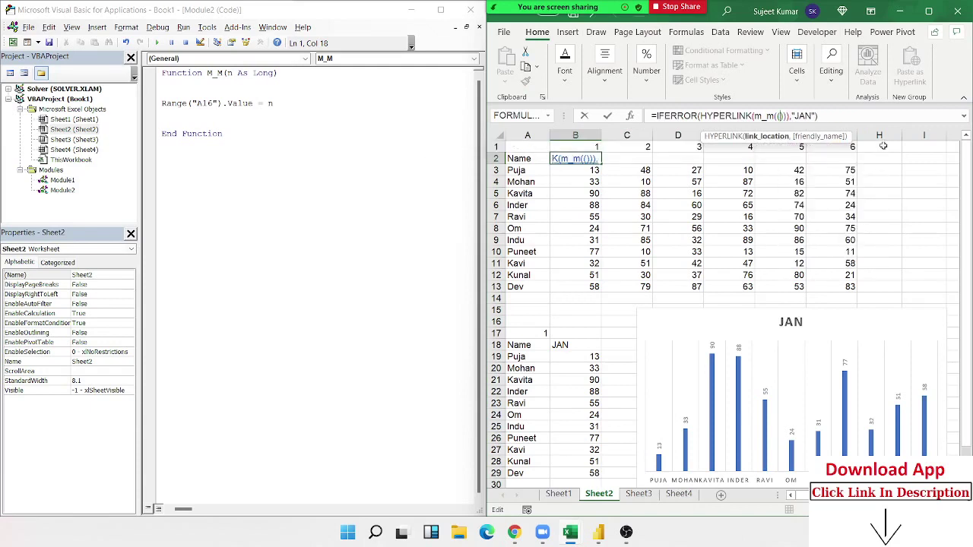
pyautogui.press('BackSpace')
pyautogui.press('Return')
pyautogui.press('Up')
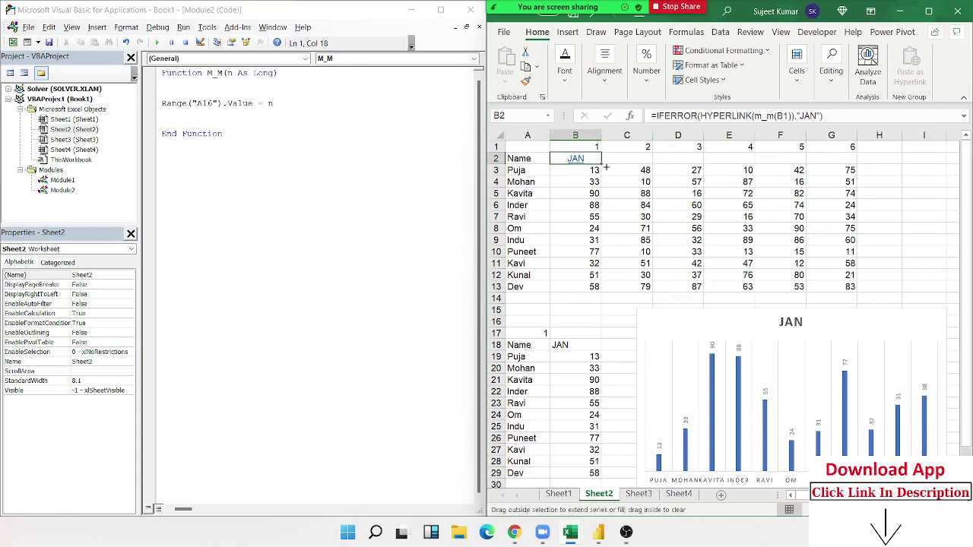
# Step: Fill the B2 formula across to G2 and place the caret below the VBA function
pyautogui.moveTo(600, 164); pyautogui.dragTo(855, 161)
pyautogui.click(910, 193)
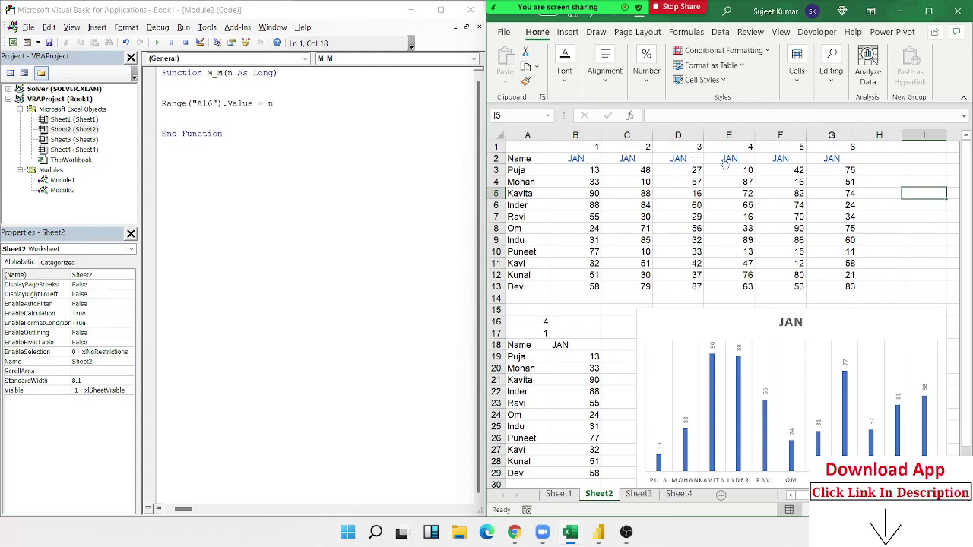
pyautogui.moveTo(831, 158)
pyautogui.click(192, 188)
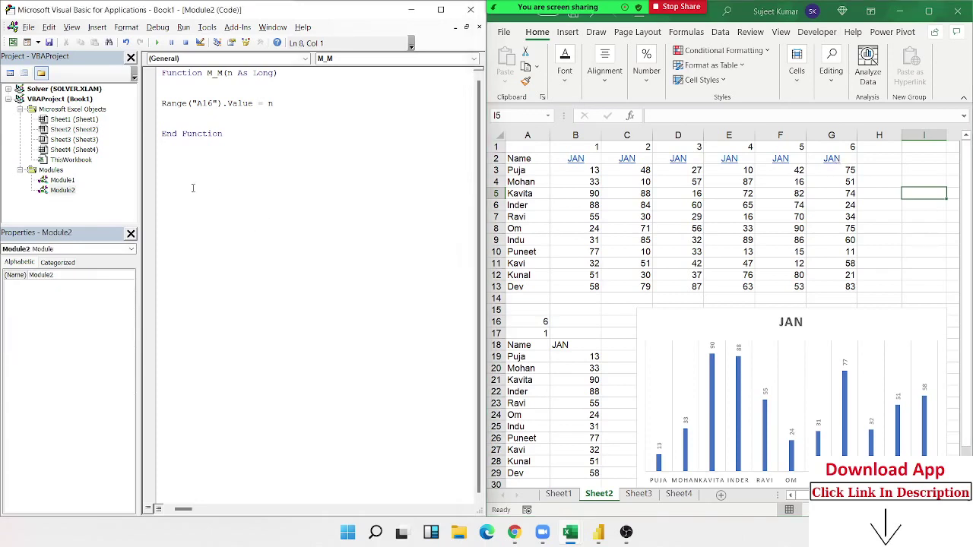
# Step: Below M_M in Module2, declare Function m_n(N As Long) As String
pyautogui.press('Return')
pyautogui.write('F')
pyautogui.write('UNCTIO')
pyautogui.write('N ')
pyautogui.write('m_n')
pyautogui.write('(')
pyautogui.write('A')
pyautogui.write('S')
pyautogui.press('BackSpace')
pyautogui.press('BackSpace')
pyautogui.write('N AS ')
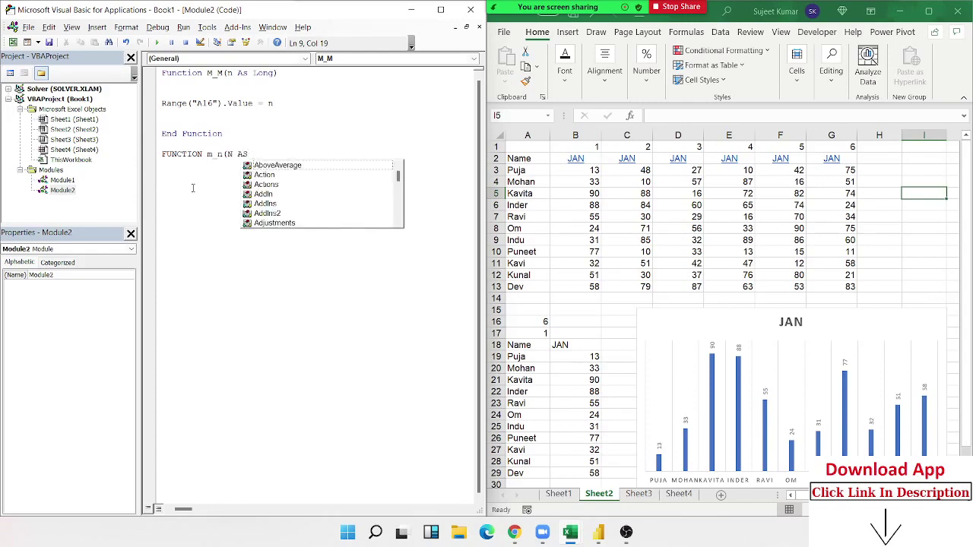
pyautogui.write('Long')
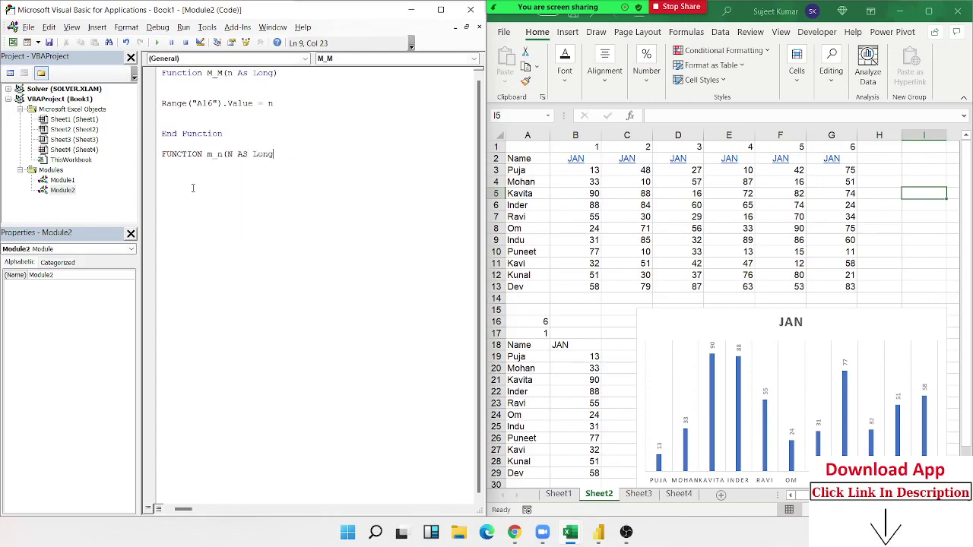
pyautogui.write(')')
pyautogui.press('Return')
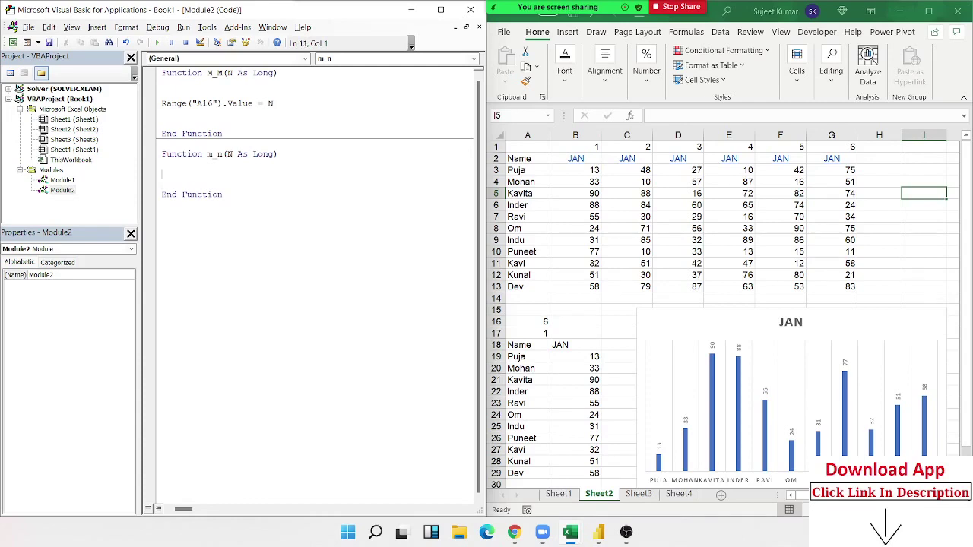
pyautogui.click(308, 157)
pyautogui.write('AS Str')
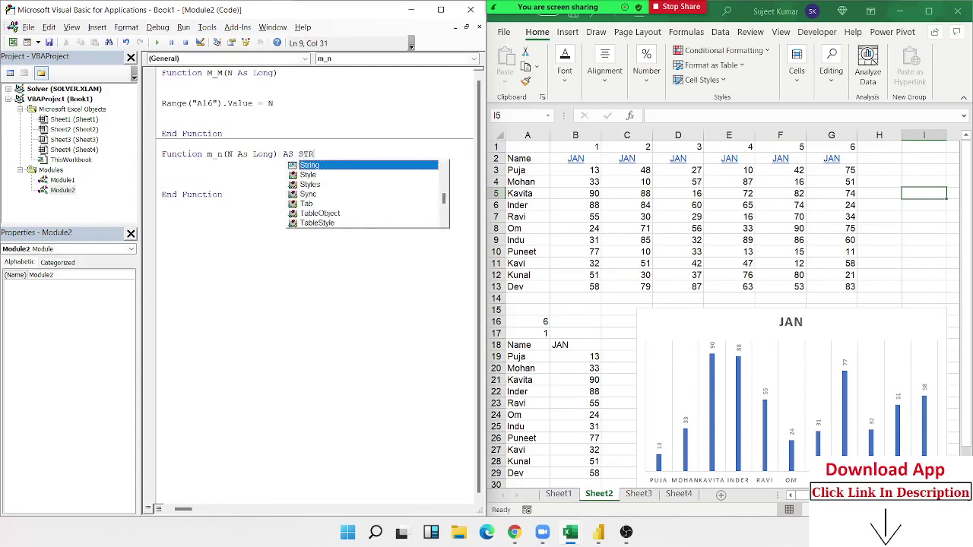
pyautogui.press('Tab')
# Step: Give m_n the body m_n = MonthName(N)
pyautogui.click(237, 177)
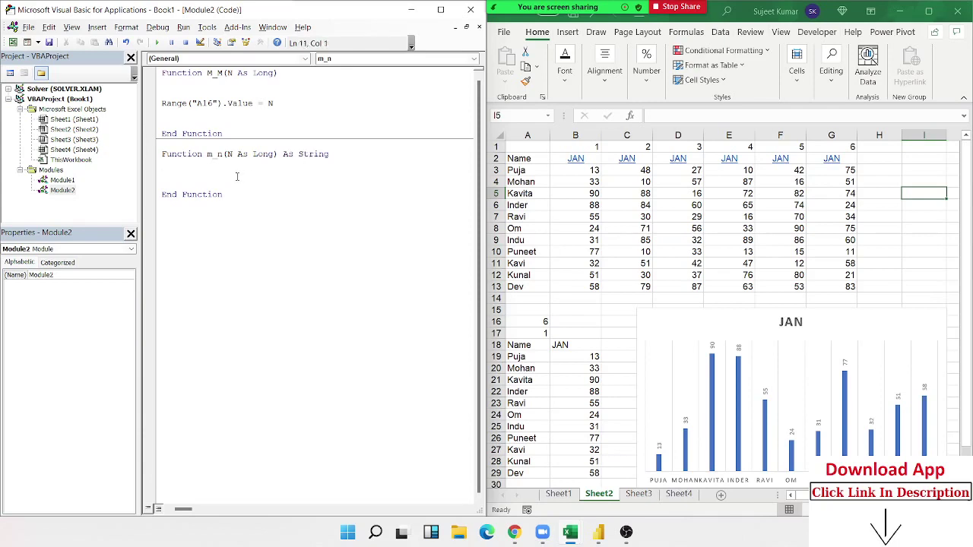
pyautogui.press('Return')
pyautogui.write('M_')
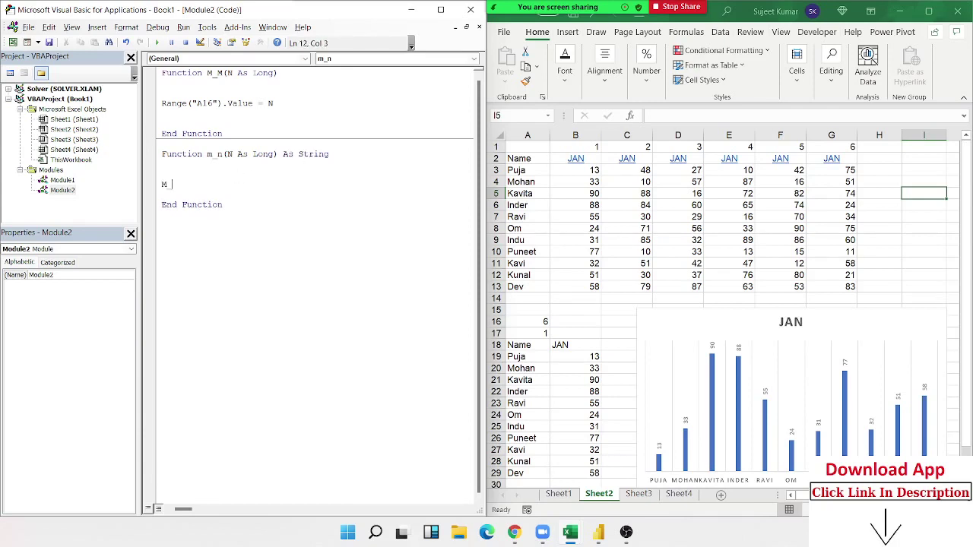
pyautogui.write('N=')
pyautogui.write('M')
pyautogui.write('ONTH')
pyautogui.write('NAME(')
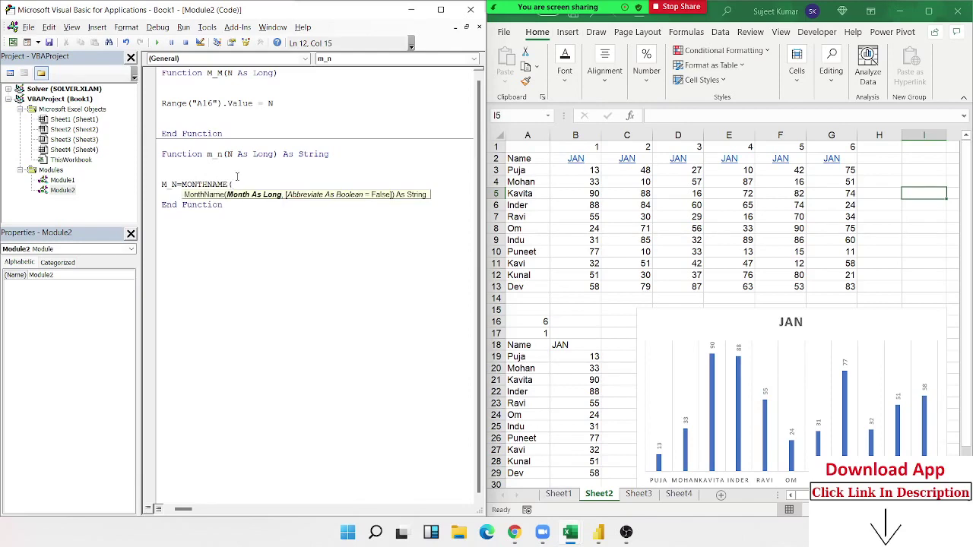
pyautogui.write('N,')
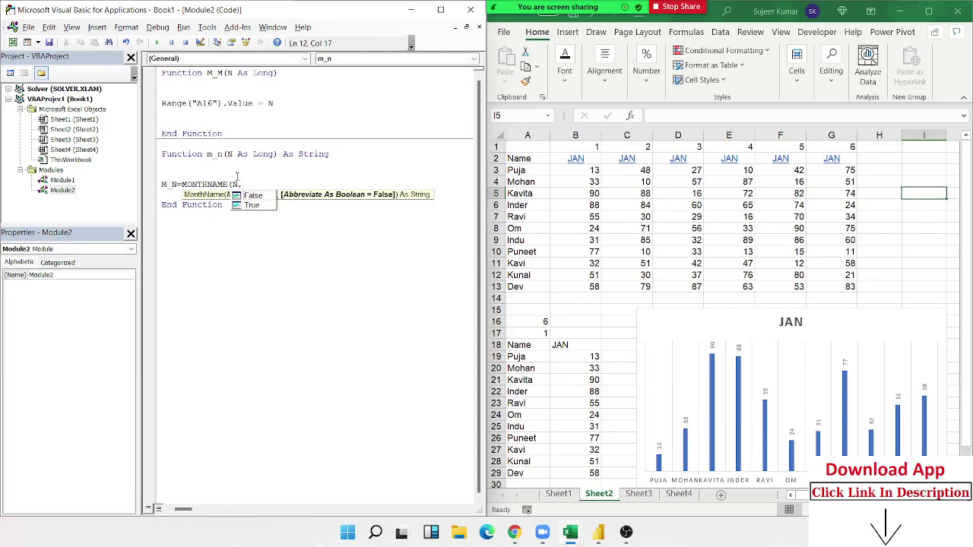
pyautogui.press('BackSpace')
pyautogui.write(')')
pyautogui.press('Return')
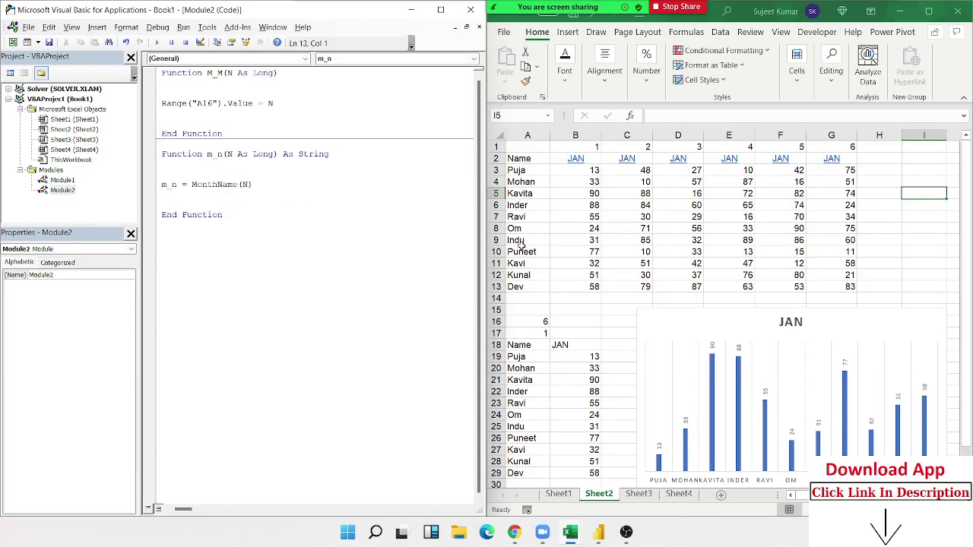
# Step: Change B2 to =IFERROR(HYPERLINK(m_m(B1)),m_n(B1)) so it displays January instead of JAN
pyautogui.click(549, 183)
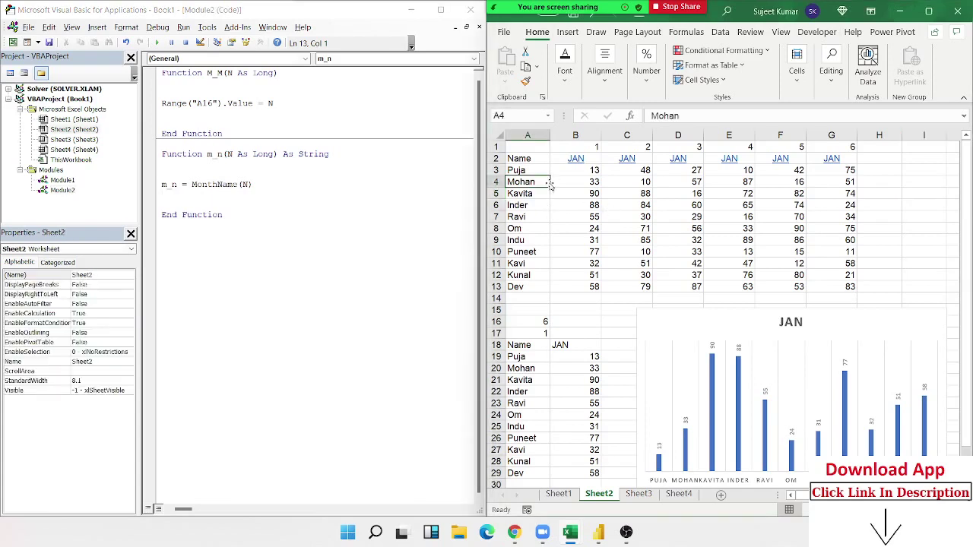
pyautogui.press('Up')
pyautogui.press('Up')
pyautogui.press('Right')
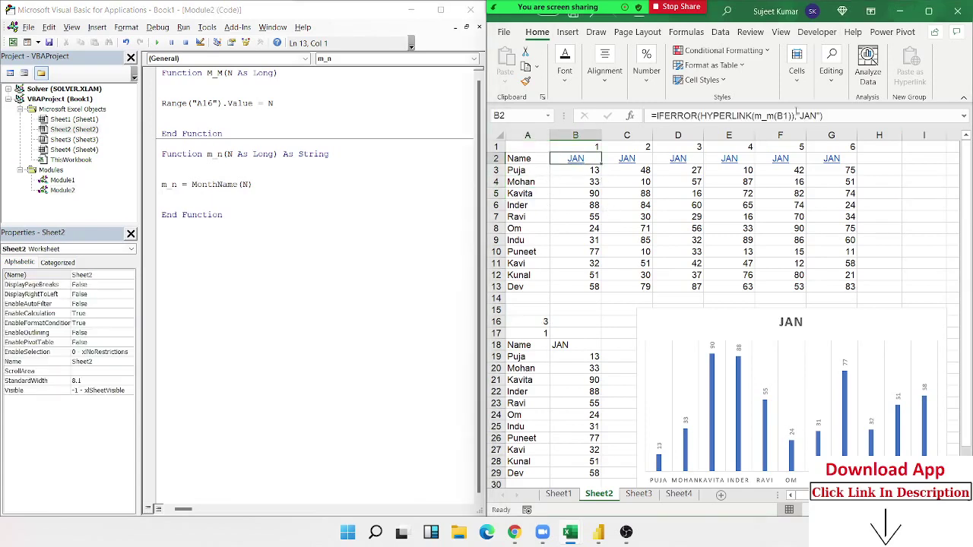
pyautogui.click(821, 115)
pyautogui.press('BackSpace')
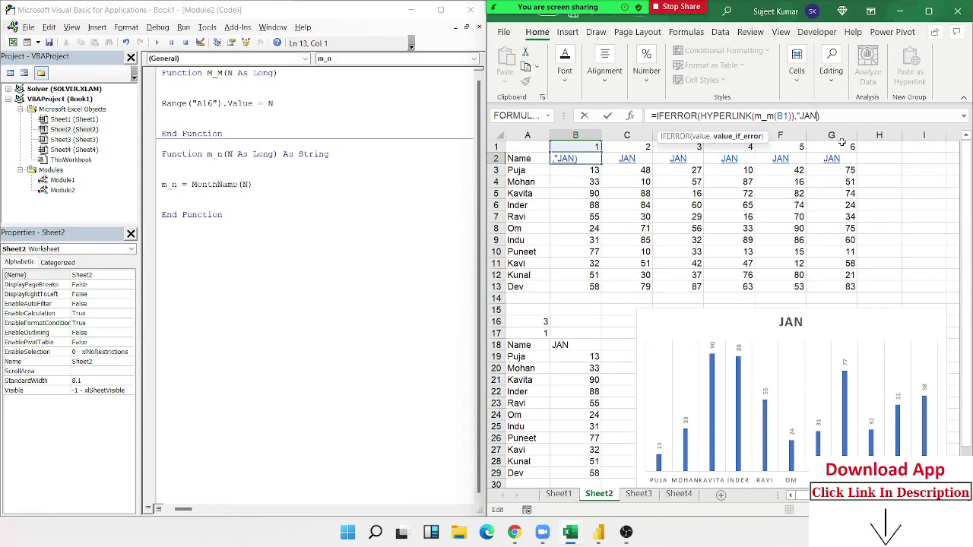
pyautogui.press('BackSpace')
pyautogui.press('BackSpace')
pyautogui.press('BackSpace')
pyautogui.press('BackSpace')
pyautogui.write('M')
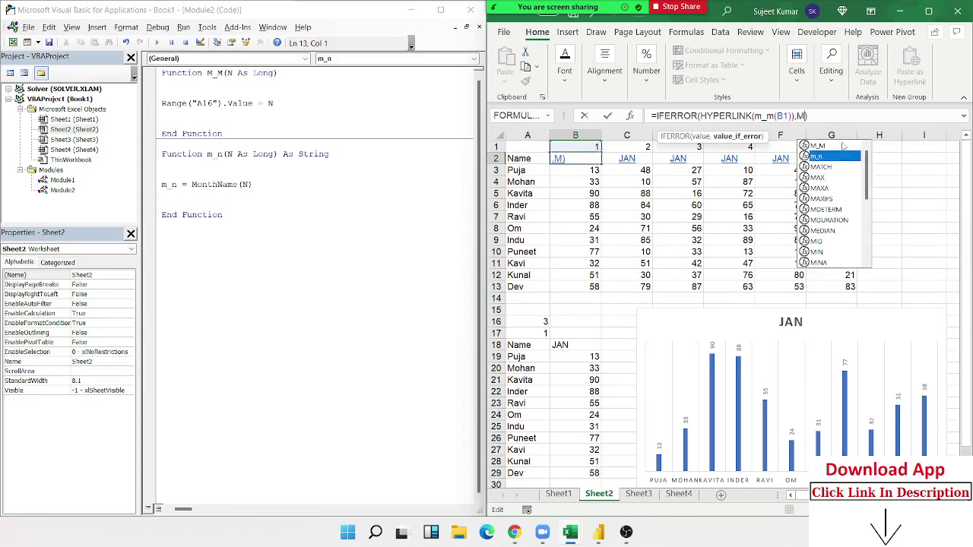
pyautogui.press('Escape')
pyautogui.press('BackSpace')
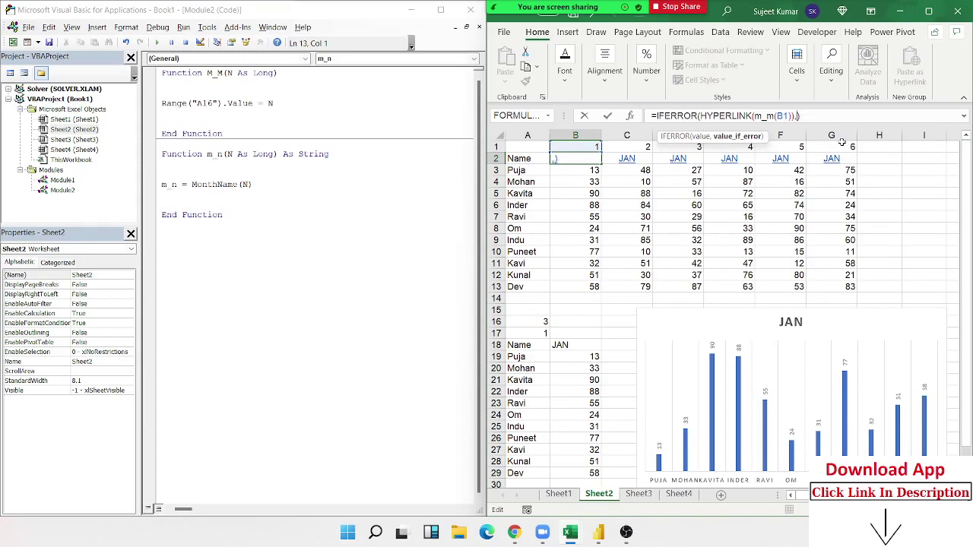
pyautogui.write('m')
pyautogui.press('Down')
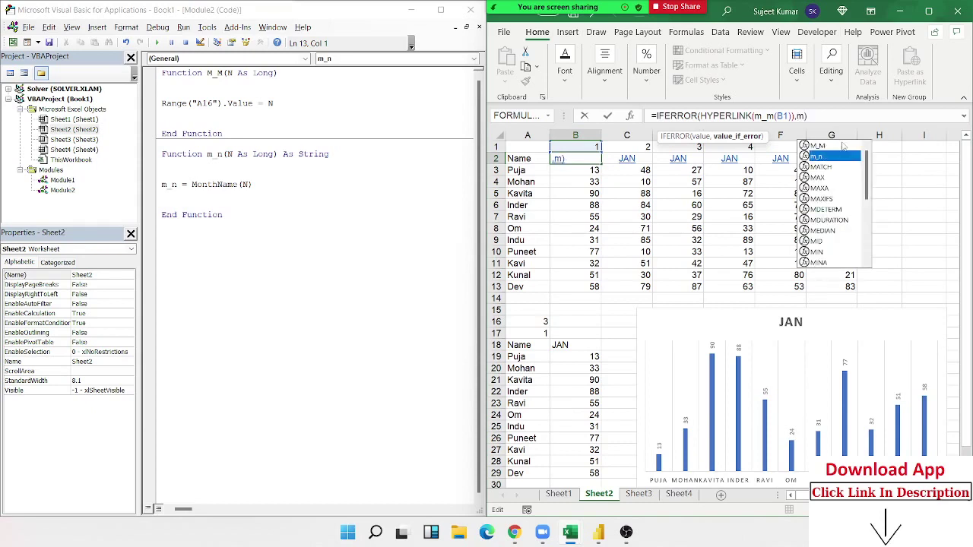
pyautogui.press('Tab')
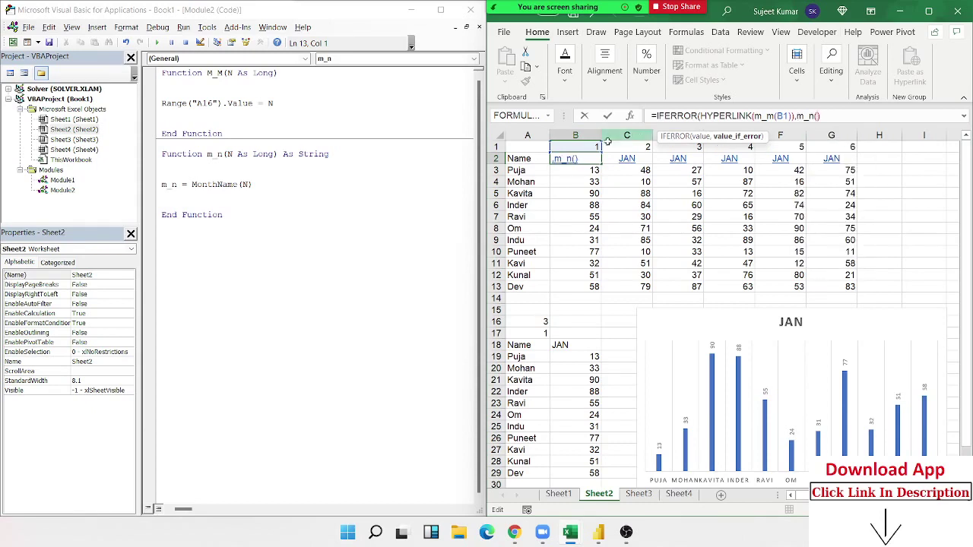
pyautogui.click(593, 146)
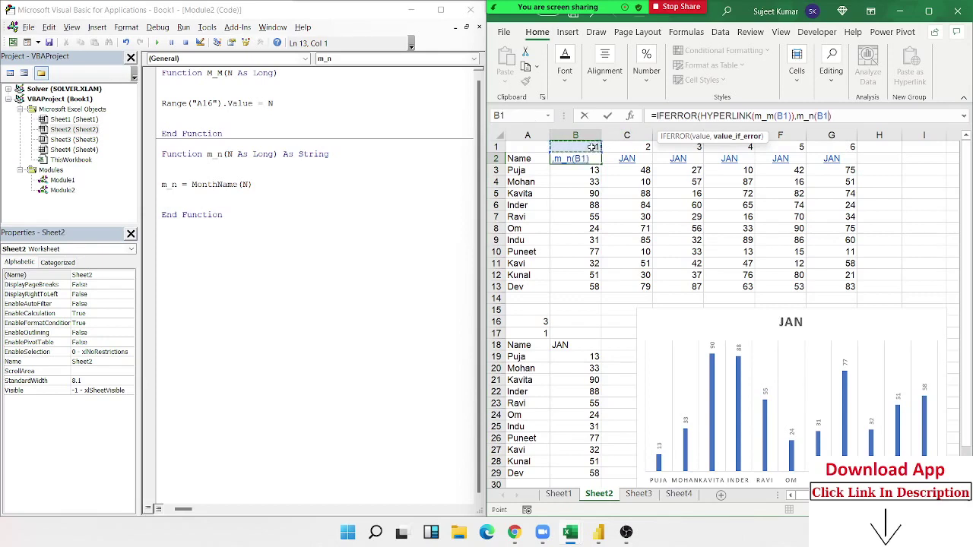
pyautogui.write('))')
pyautogui.press('Return')
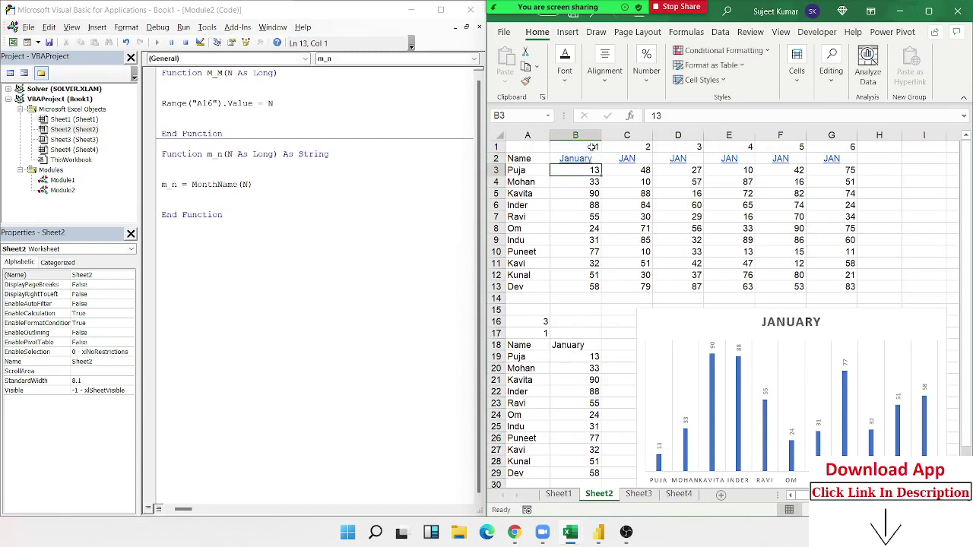
# Step: Start adding a second argument after N in m_n's MonthName call
pyautogui.press('Up')
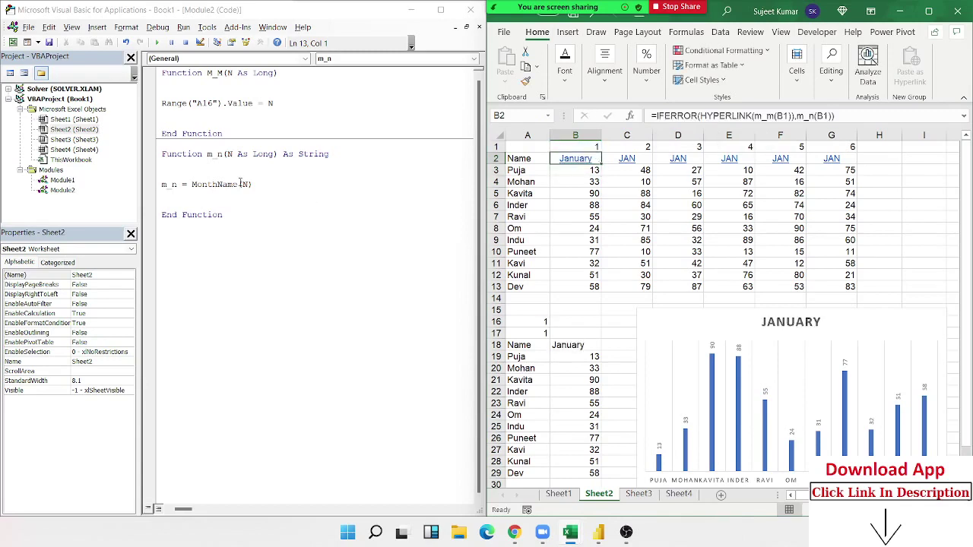
pyautogui.click(248, 184)
pyautogui.write(',')
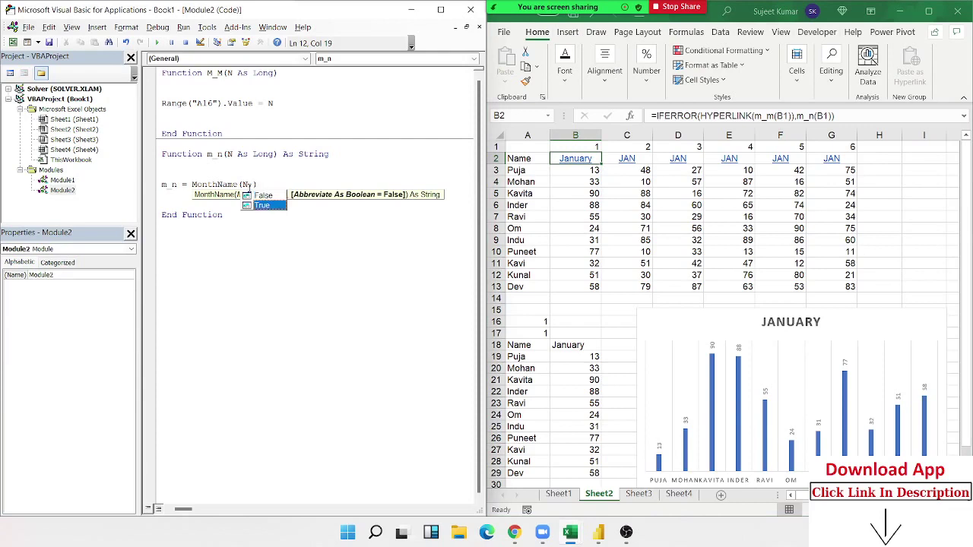
pyautogui.write('T')
# Step: Complete MonthName(N, True) in m_n and re-enter B2 so it shows the abbreviated month
pyautogui.press('Tab')
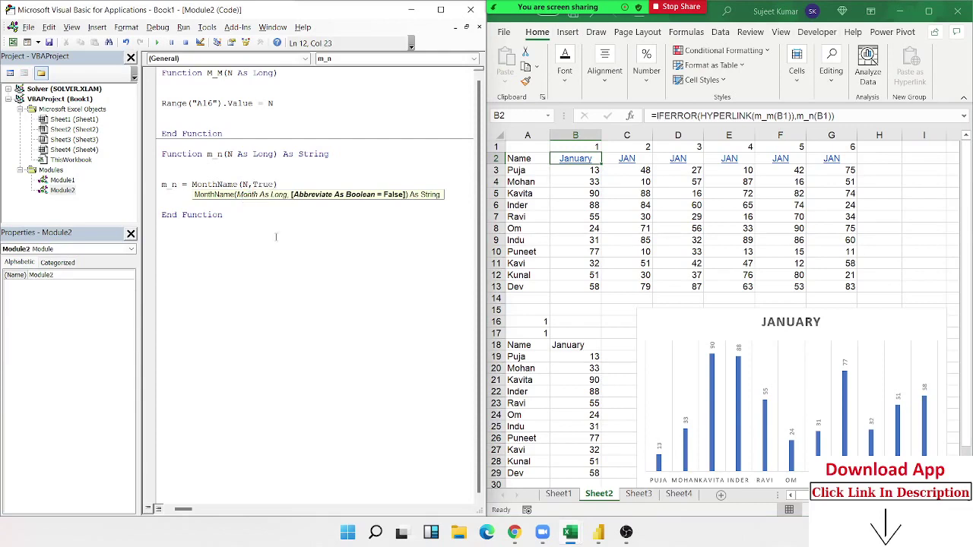
pyautogui.click(276, 236)
pyautogui.click(576, 158)
pyautogui.doubleClick(576, 158)
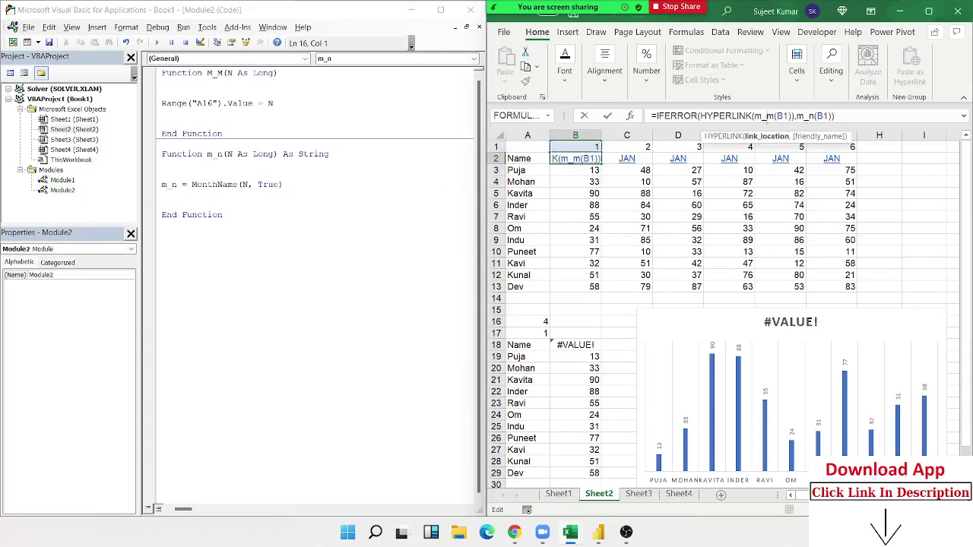
pyautogui.press('Return')
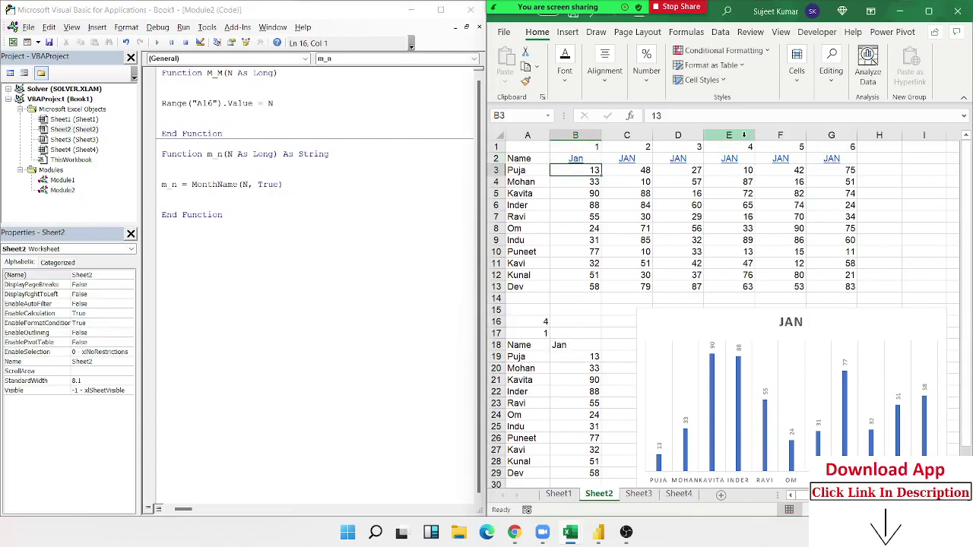
pyautogui.press('Up')
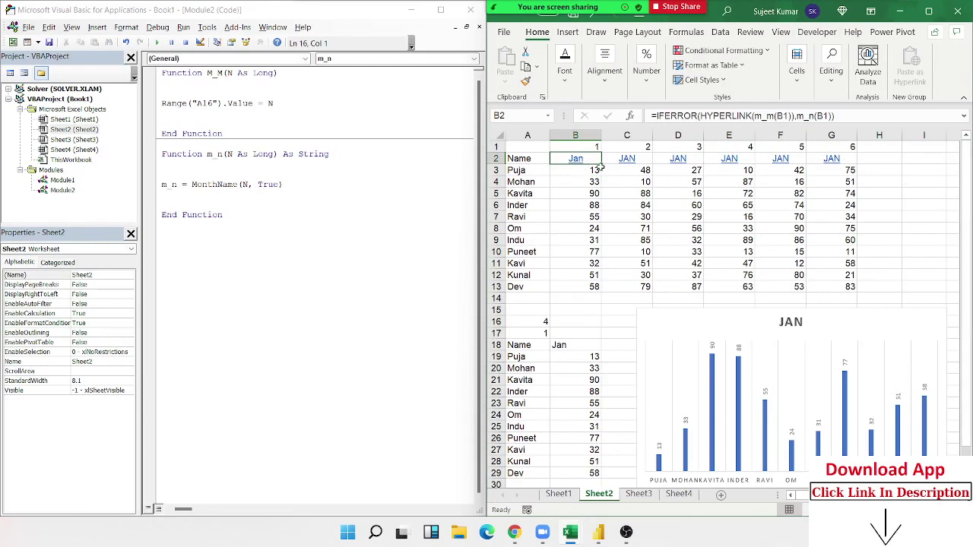
# Step: Fill B2's formula across to G2 for Jan–Jun headers, then check the helper cell
pyautogui.moveTo(600, 165); pyautogui.dragTo(857, 190)
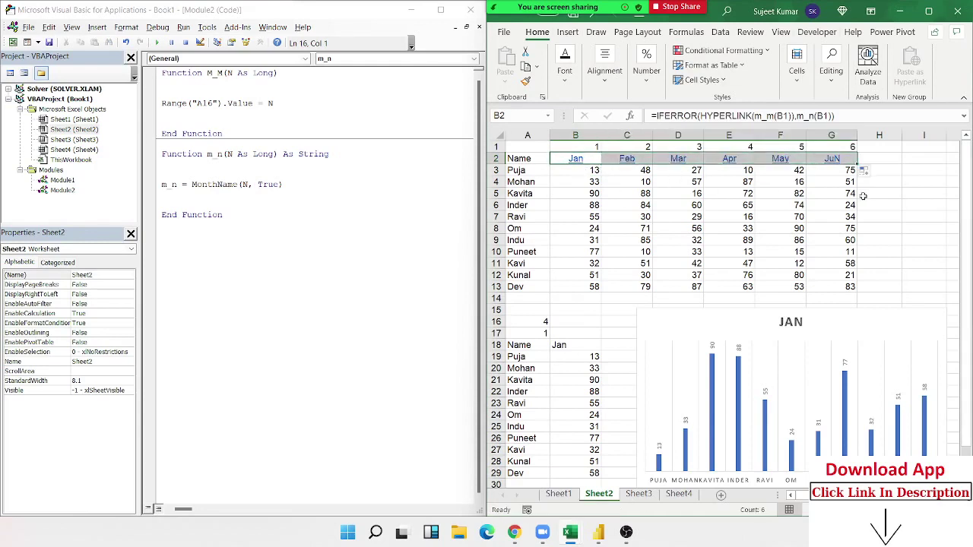
pyautogui.click(849, 196)
pyautogui.moveTo(627, 158)
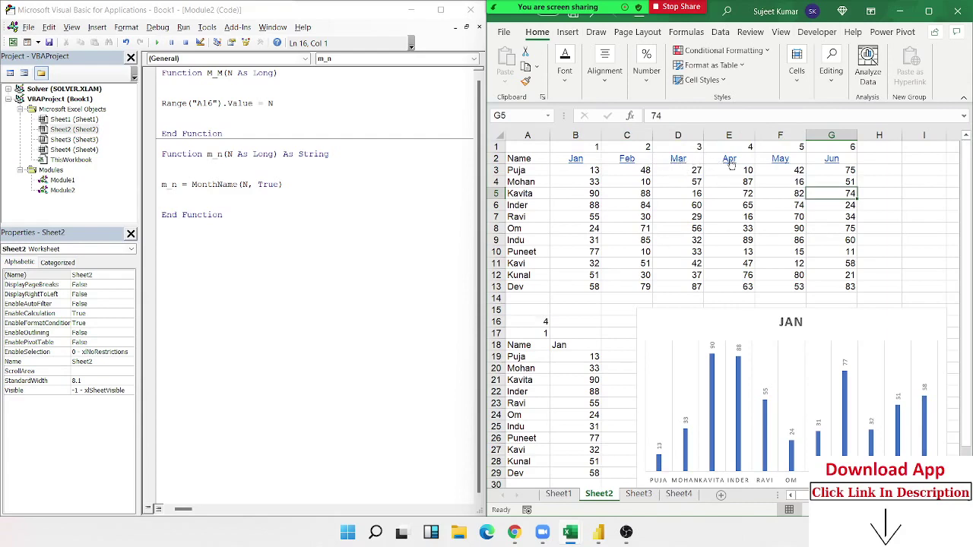
pyautogui.click(536, 332)
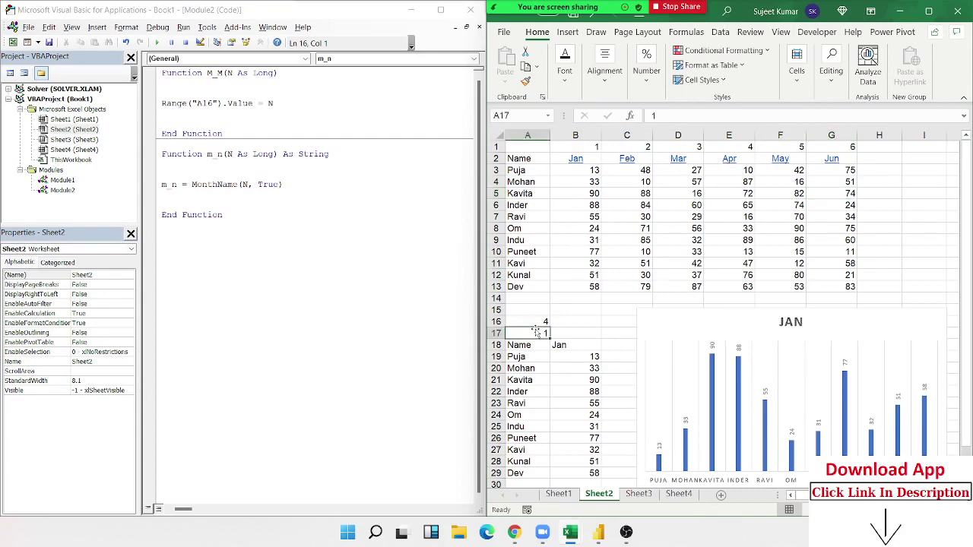
# Step: Change M_M's Range("A16") reference to Range("A17")
pyautogui.click(210, 101)
pyautogui.press('BackSpace')
pyautogui.write('7')
pyautogui.press('Return')
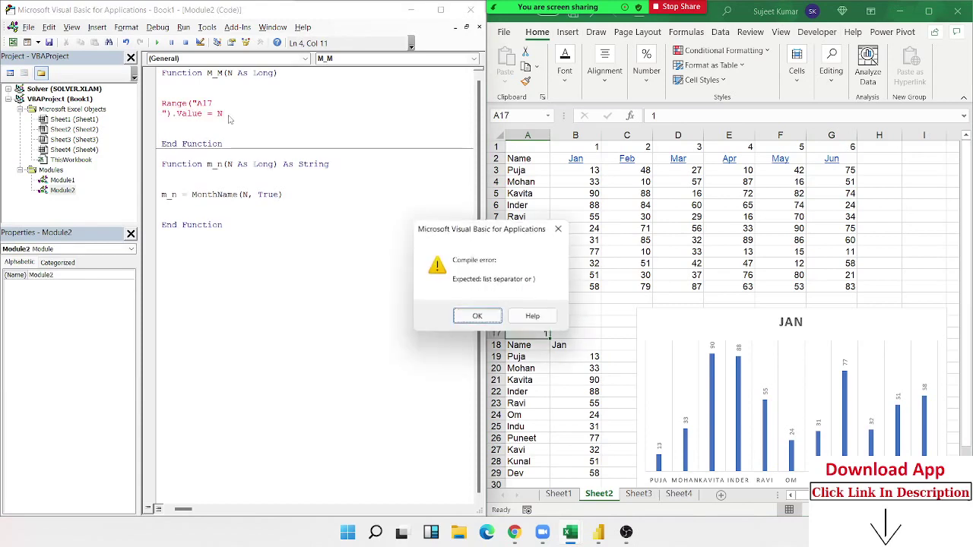
pyautogui.press('Return')
pyautogui.hotkey('ctrl', 'z')
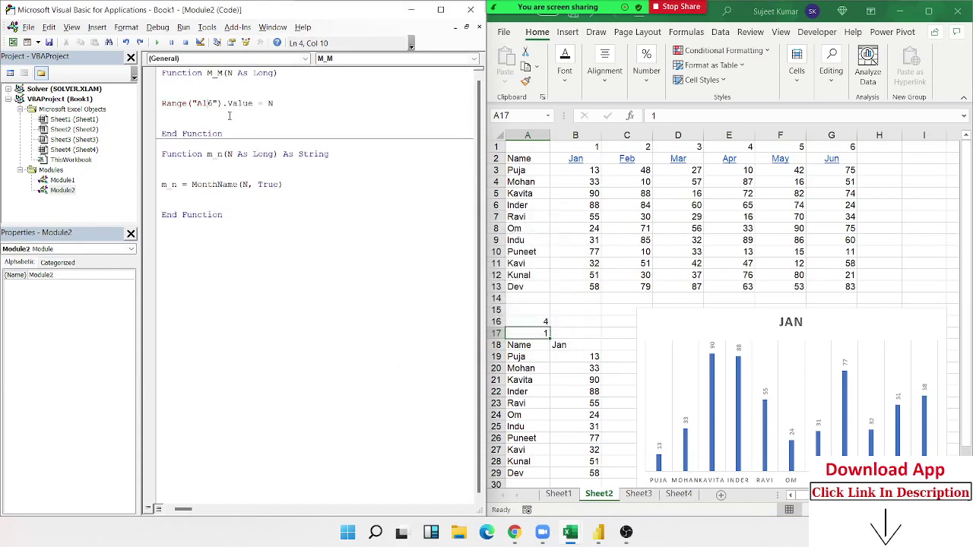
pyautogui.press('Delete')
pyautogui.write('7')
pyautogui.press('Down')
pyautogui.press('Down')
pyautogui.press('Down')
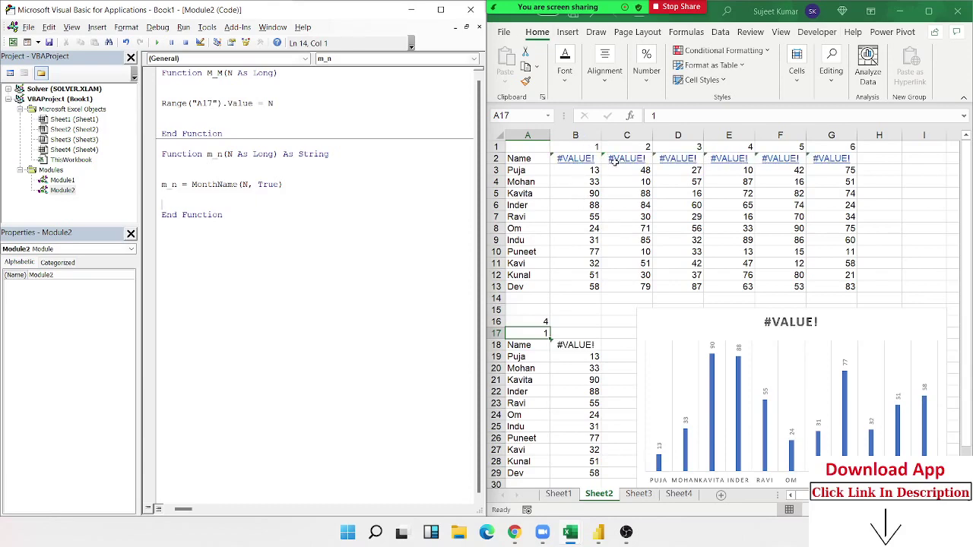
# Step: Inspect the B2 and C2 header formulas in the workbook
pyautogui.click(514, 158)
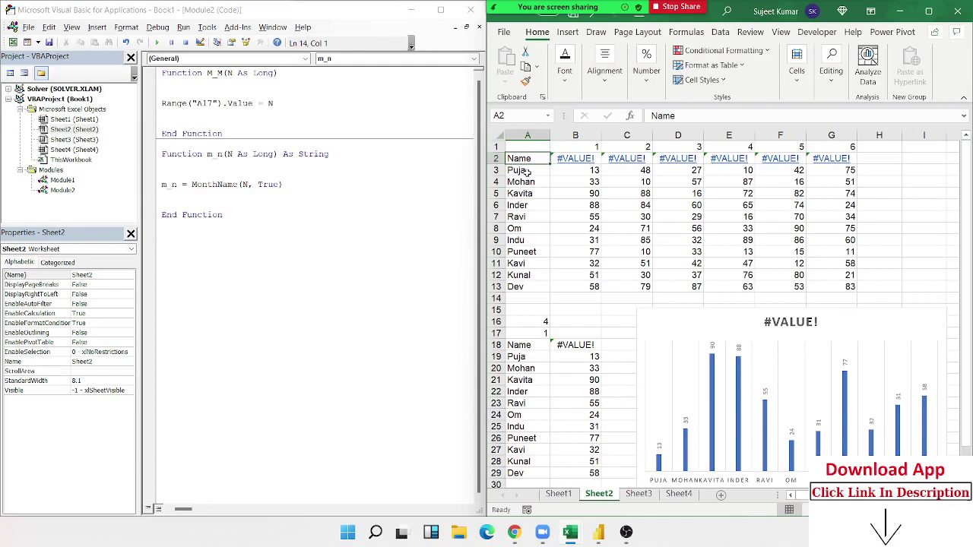
pyautogui.press('Right')
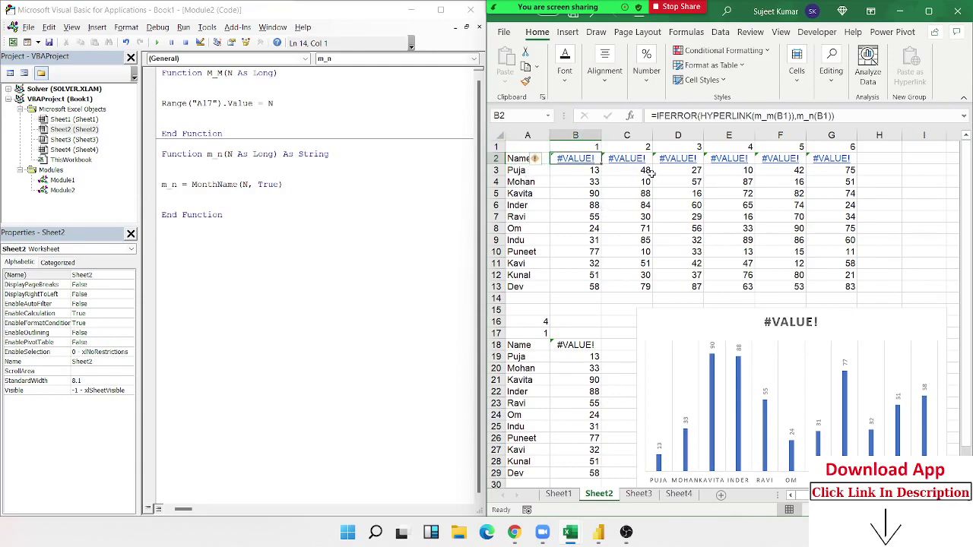
pyautogui.press('Right')
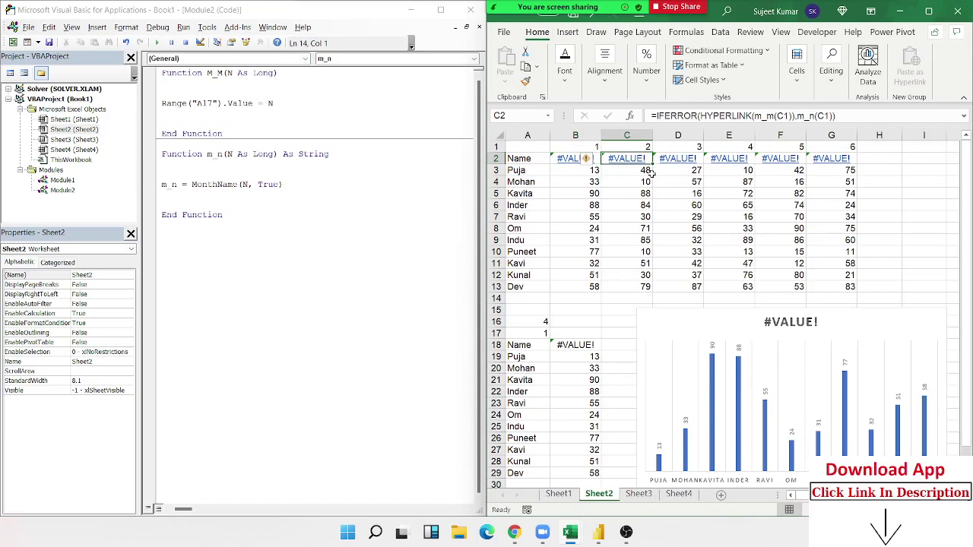
pyautogui.press('Left')
pyautogui.press('Right')
pyautogui.press('Left')
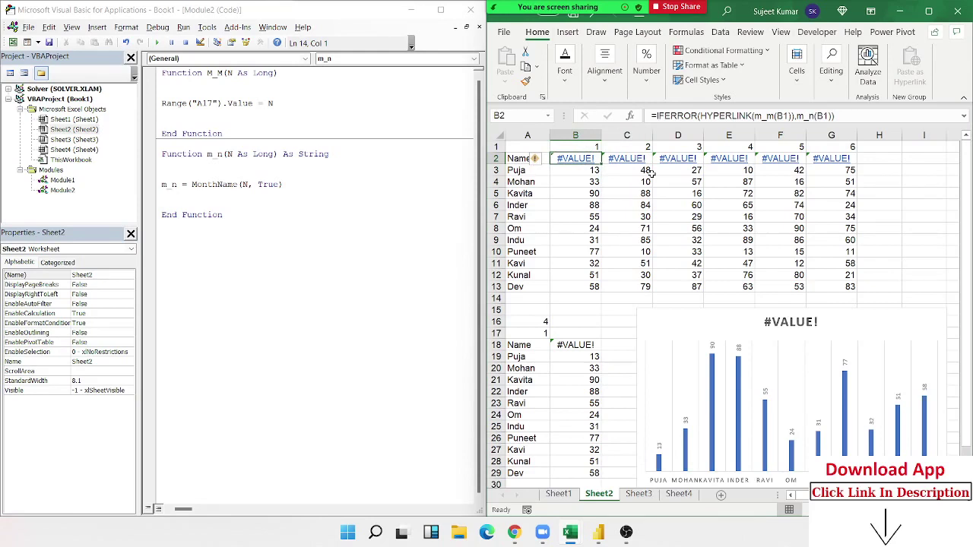
# Step: Rename m_n's parameter N to m in its signature and MonthName call, then re-enter B2
pyautogui.click(233, 154)
pyautogui.press('BackSpace')
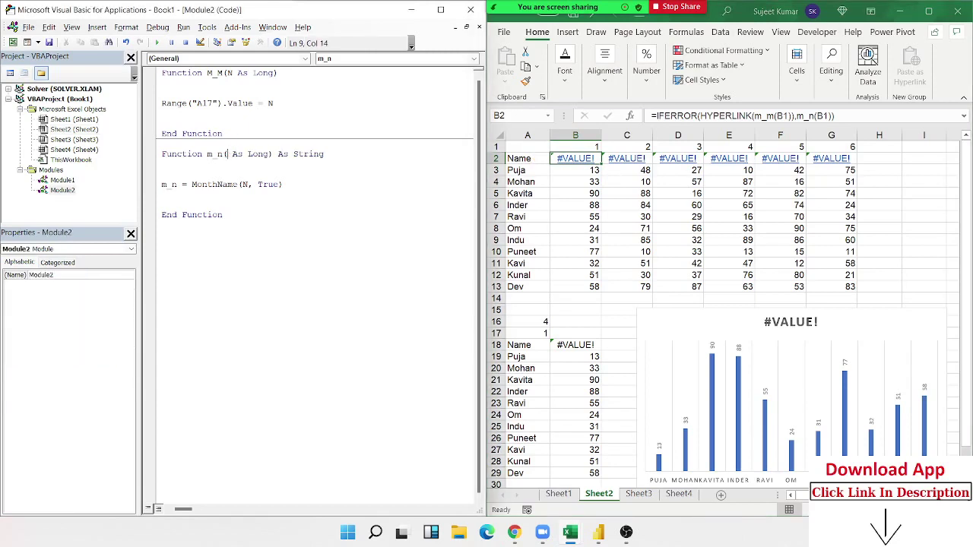
pyautogui.write('m')
pyautogui.click(249, 183)
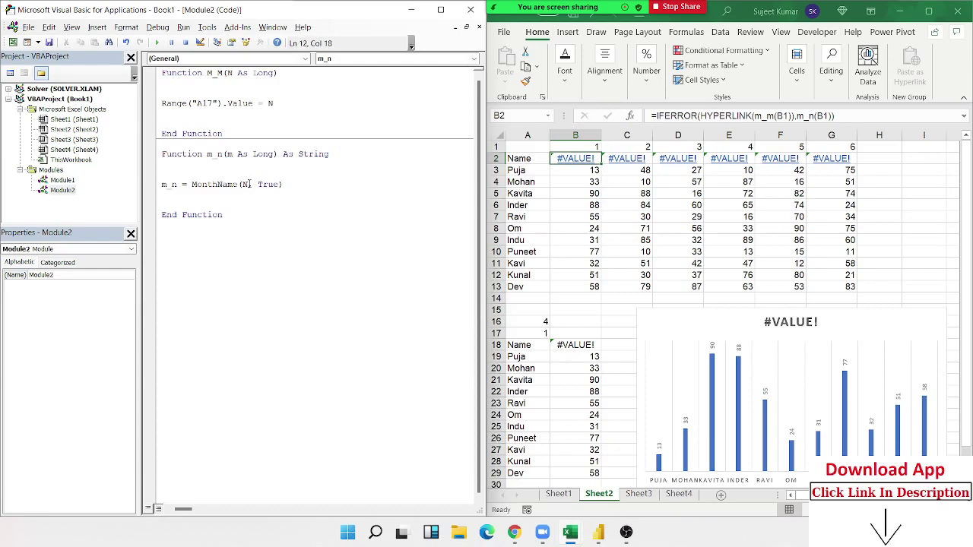
pyautogui.press('BackSpace')
pyautogui.write('m')
pyautogui.press('Down')
pyautogui.click(706, 119)
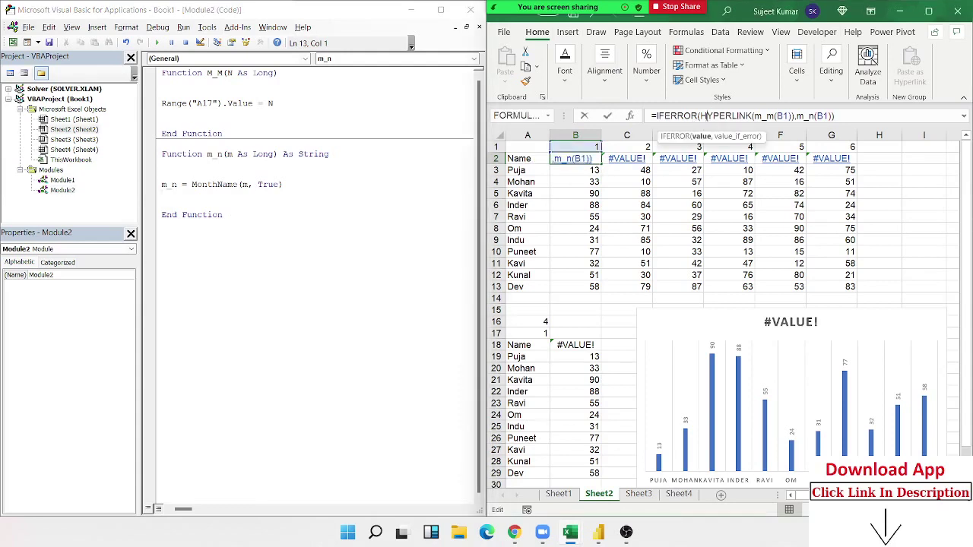
pyautogui.press('Return')
pyautogui.press('Up')
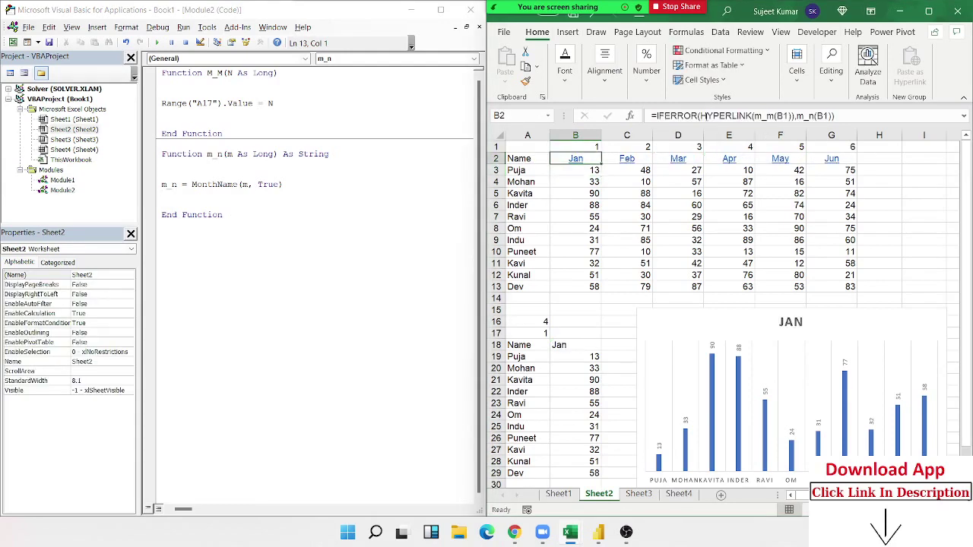
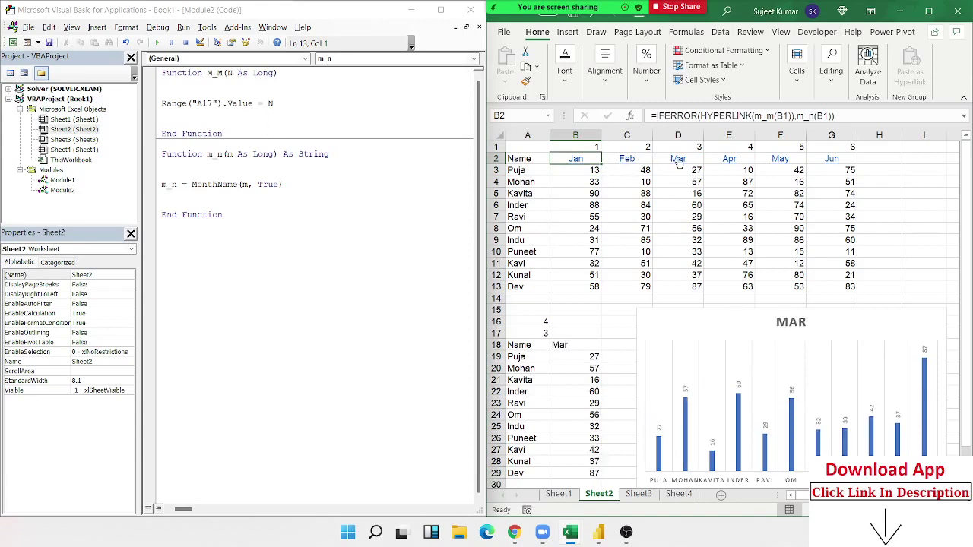
# Step: Select the Jan–Jun header row B2:G2 and bring up its Format Cells fill settings
pyautogui.click(544, 320)
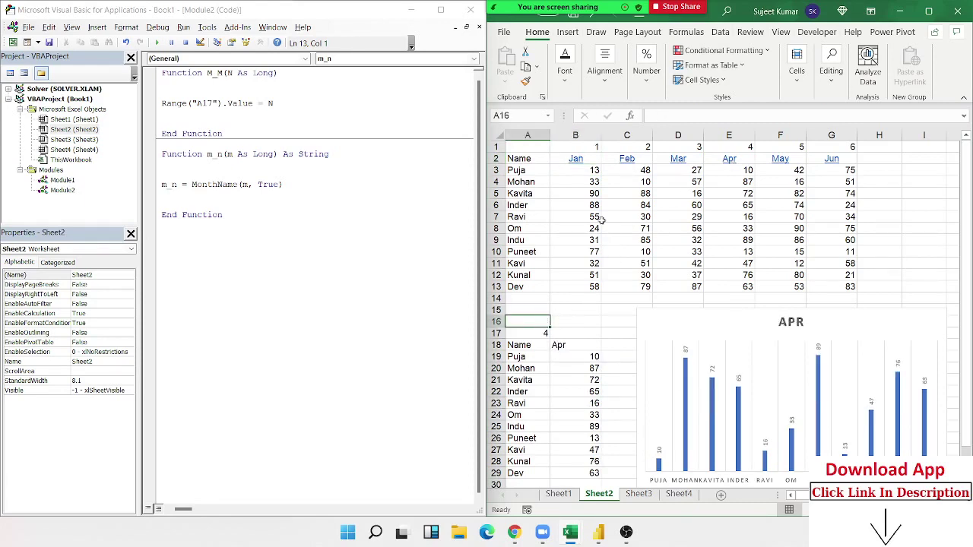
pyautogui.hotkey('ctrl', 'Up')
pyautogui.hotkey('ctrl', 'Up')
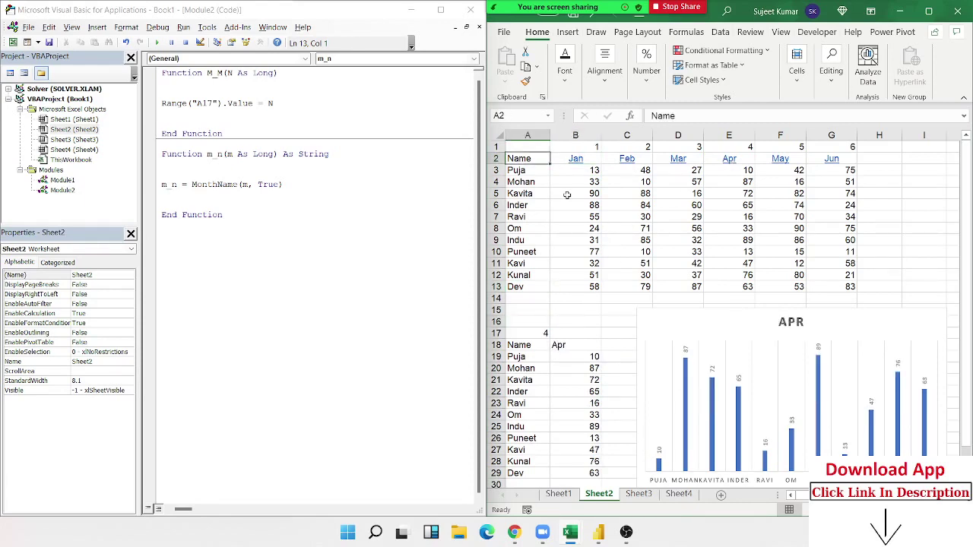
pyautogui.press('Right')
pyautogui.hotkey('ctrl', 'shift', 'Right')
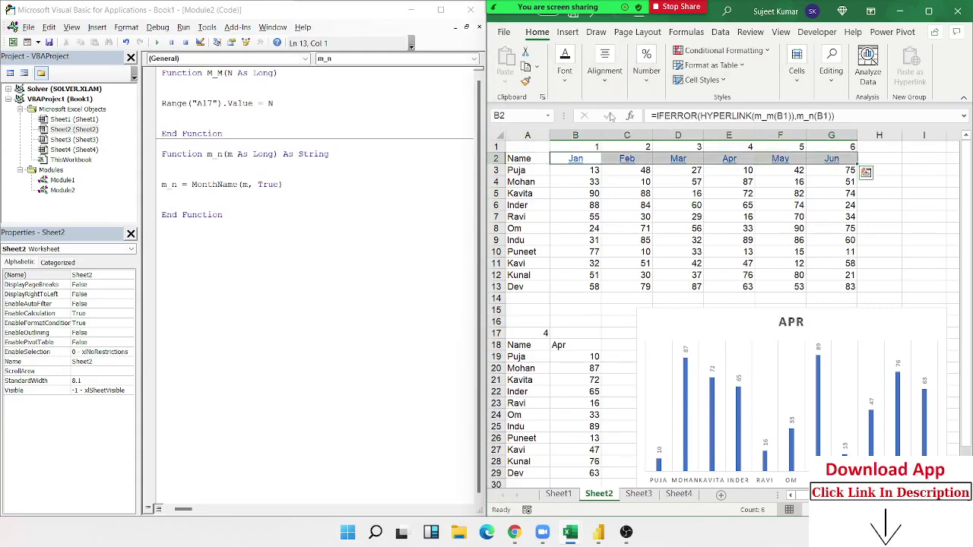
pyautogui.moveTo(627, 159)
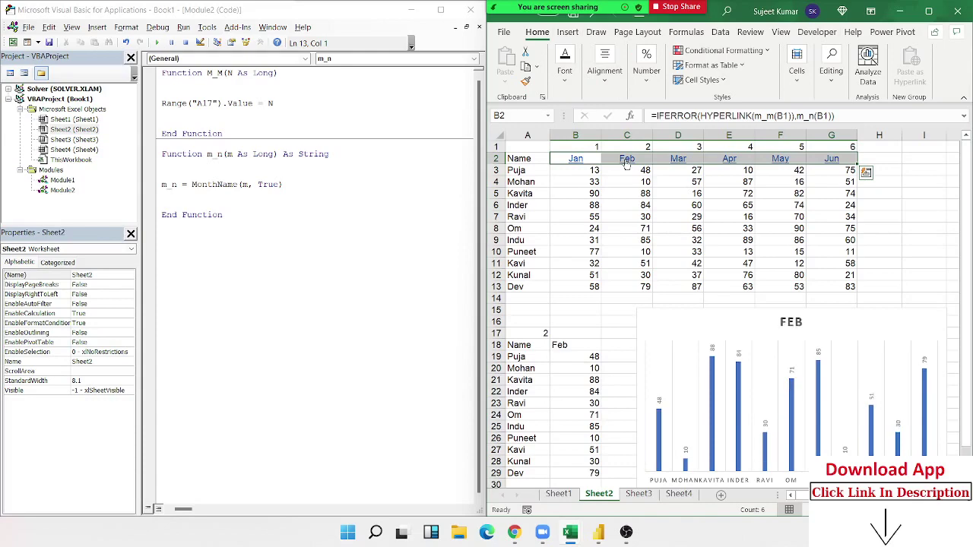
pyautogui.rightClick(605, 160)
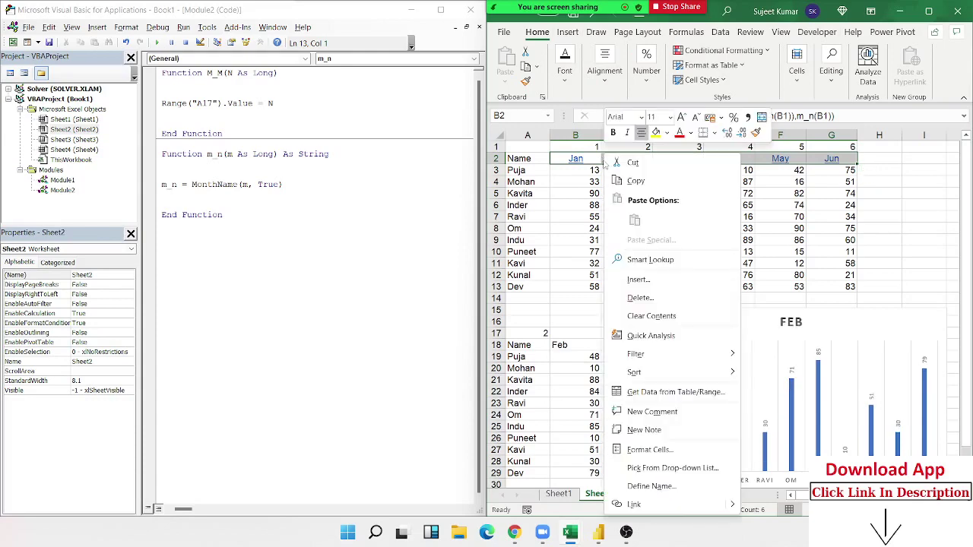
pyautogui.click(637, 454)
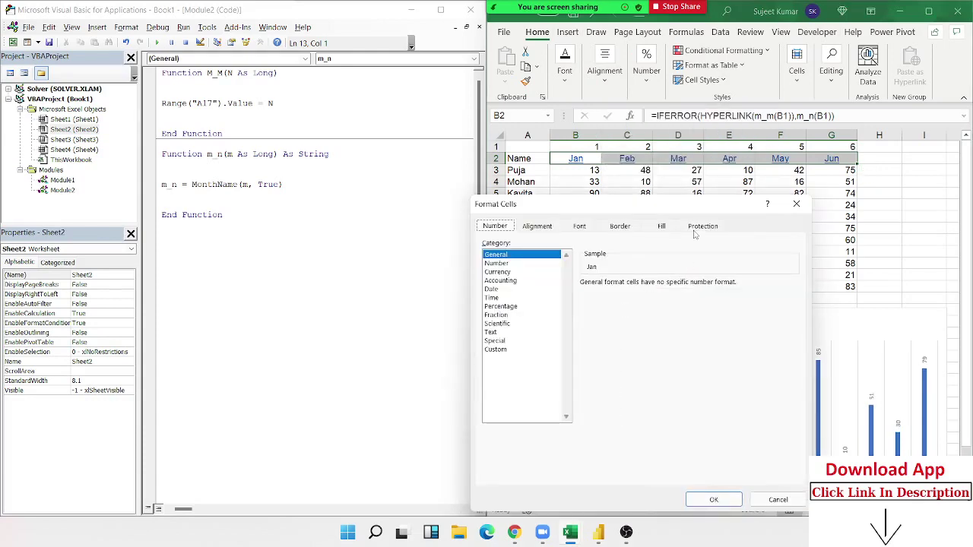
pyautogui.click(661, 228)
pyautogui.moveTo(619, 209); pyautogui.dragTo(305, 118)
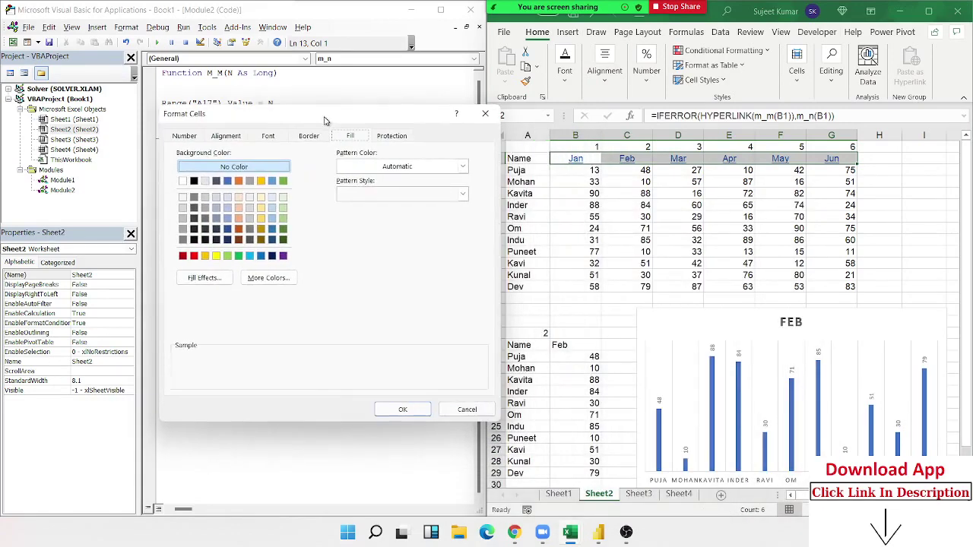
# Step: In Fill Effects, choose the From center gradient shading style
pyautogui.click(201, 277)
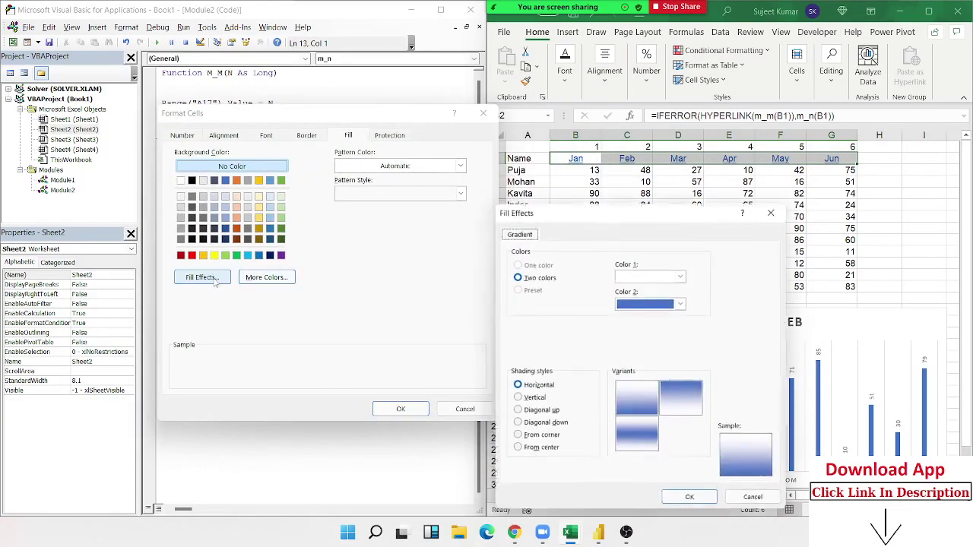
pyautogui.click(534, 400)
pyautogui.click(537, 411)
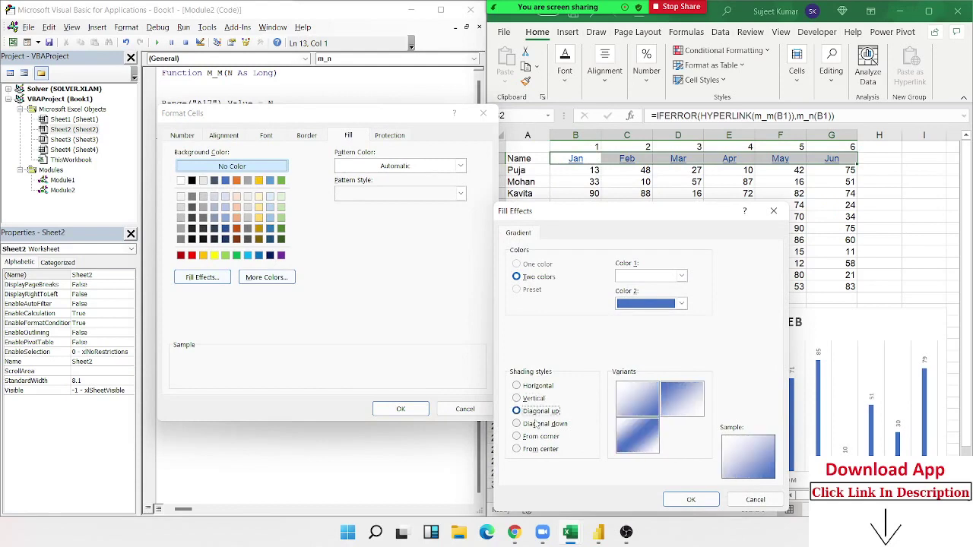
pyautogui.click(537, 424)
pyautogui.click(537, 436)
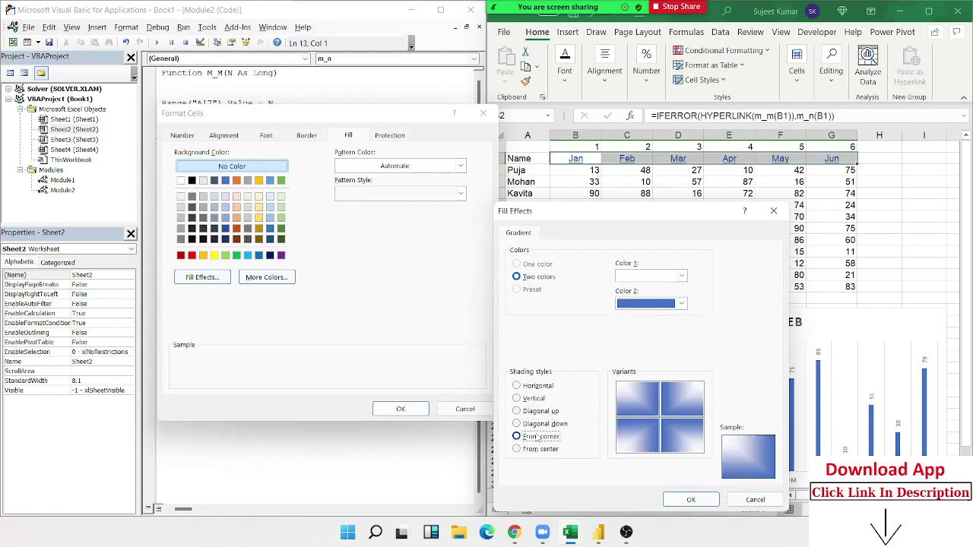
pyautogui.click(537, 449)
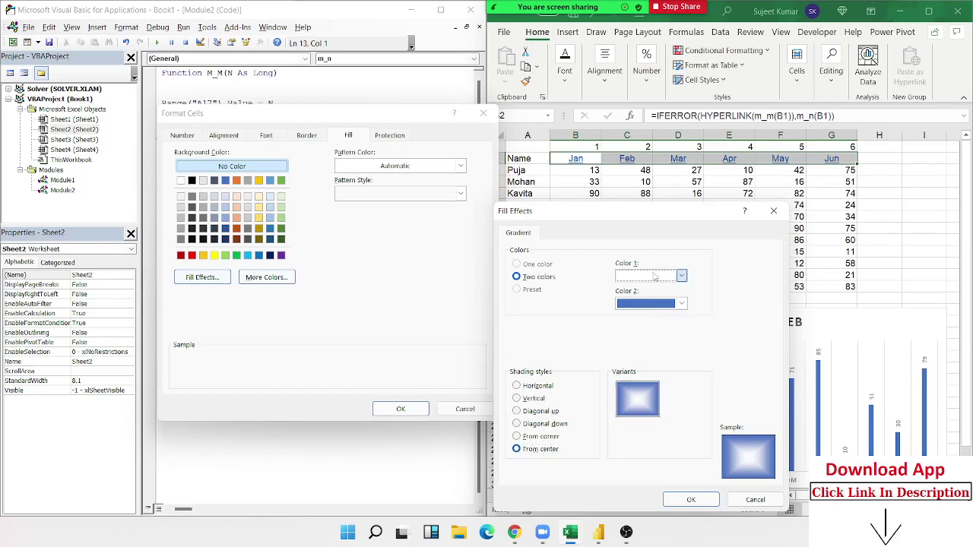
# Step: Set the gradient's Color 1 to a very light blue
pyautogui.click(654, 277)
pyautogui.click(618, 356)
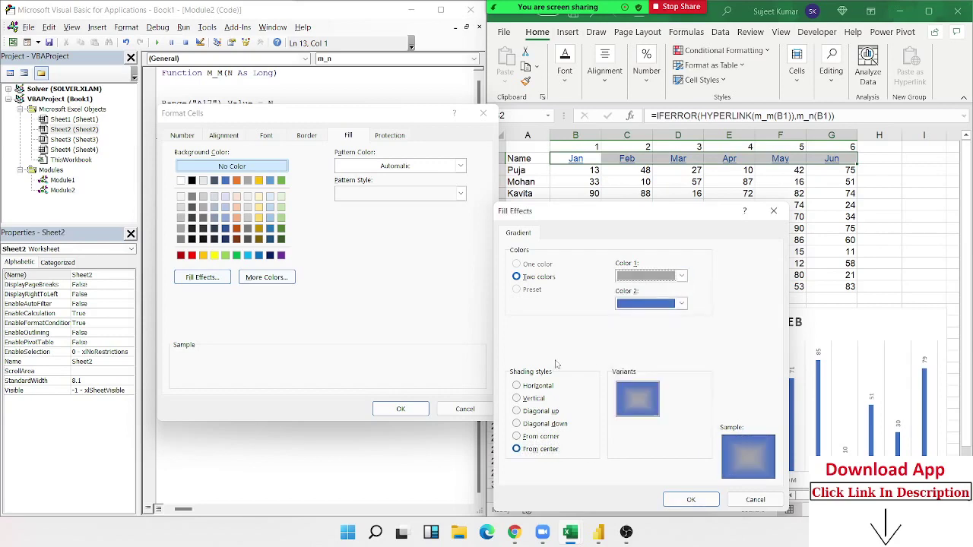
pyautogui.click(682, 276)
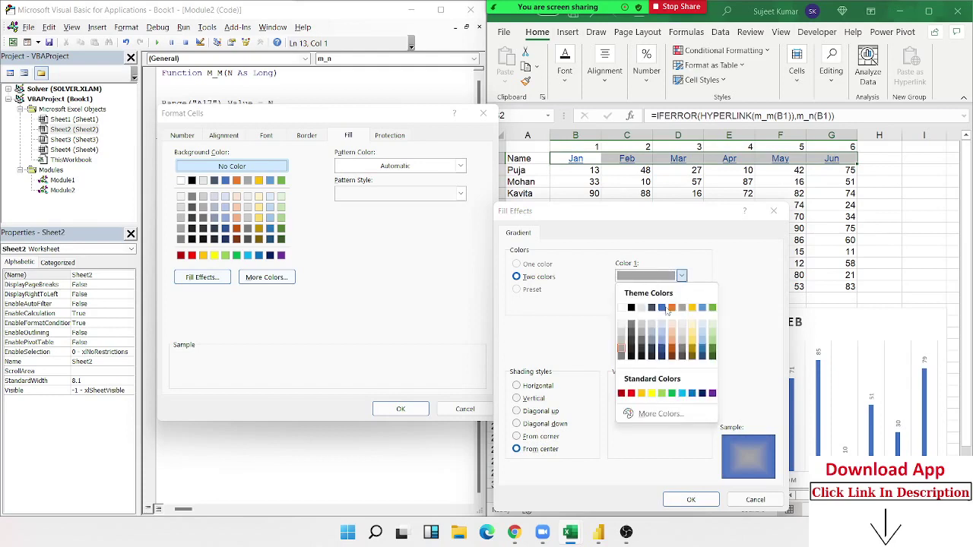
pyautogui.click(652, 339)
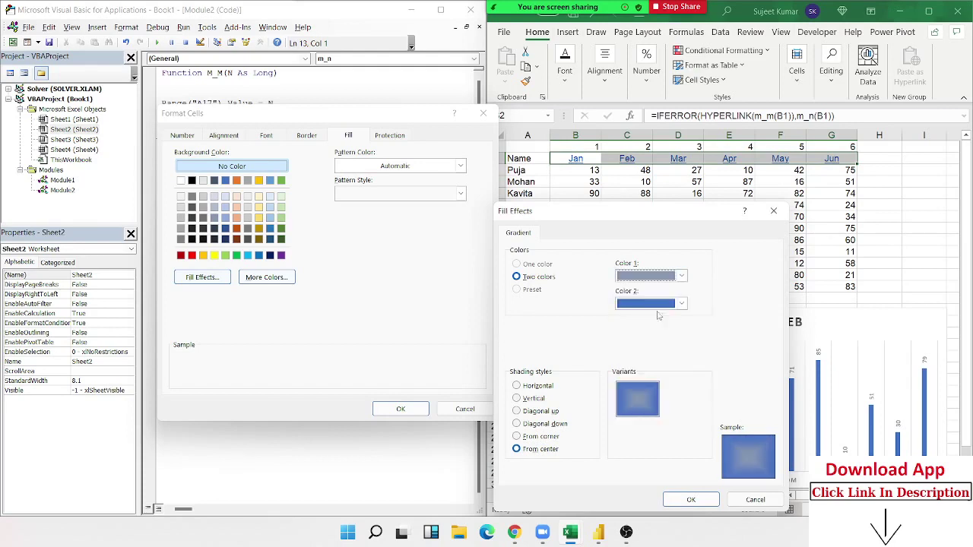
pyautogui.click(662, 279)
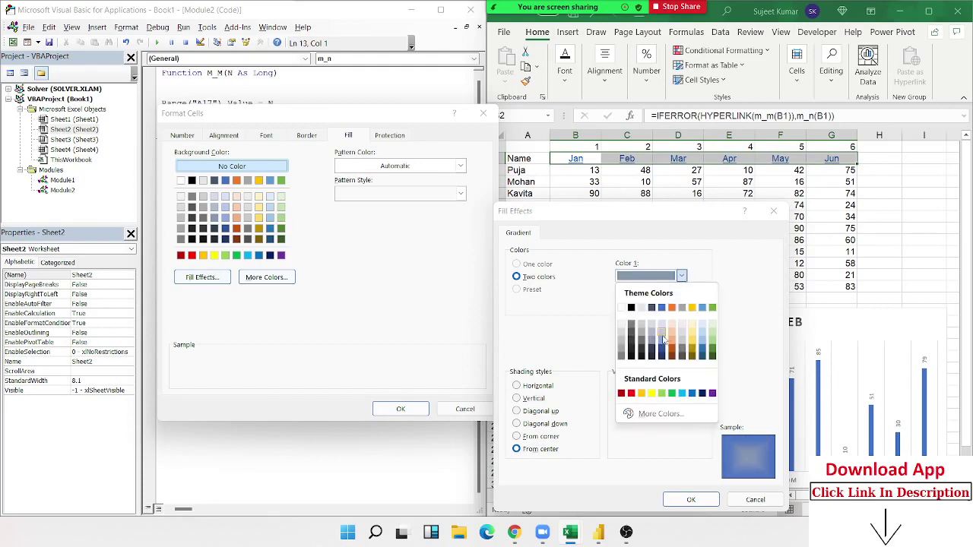
pyautogui.click(663, 339)
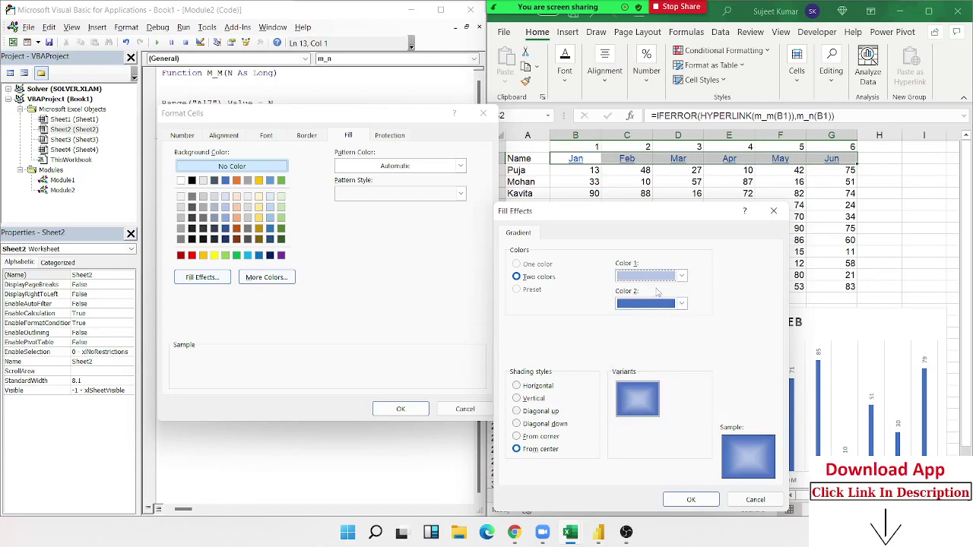
pyautogui.click(660, 278)
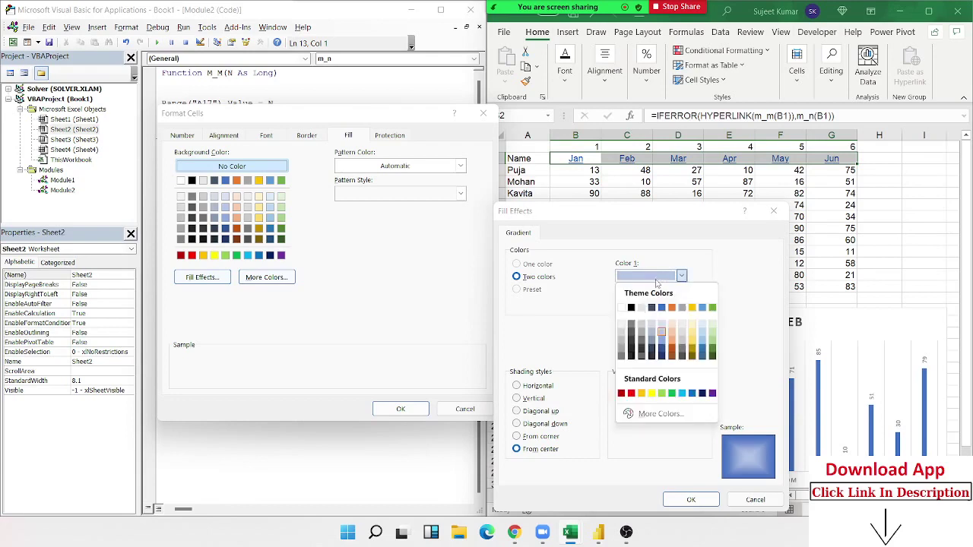
pyautogui.click(663, 350)
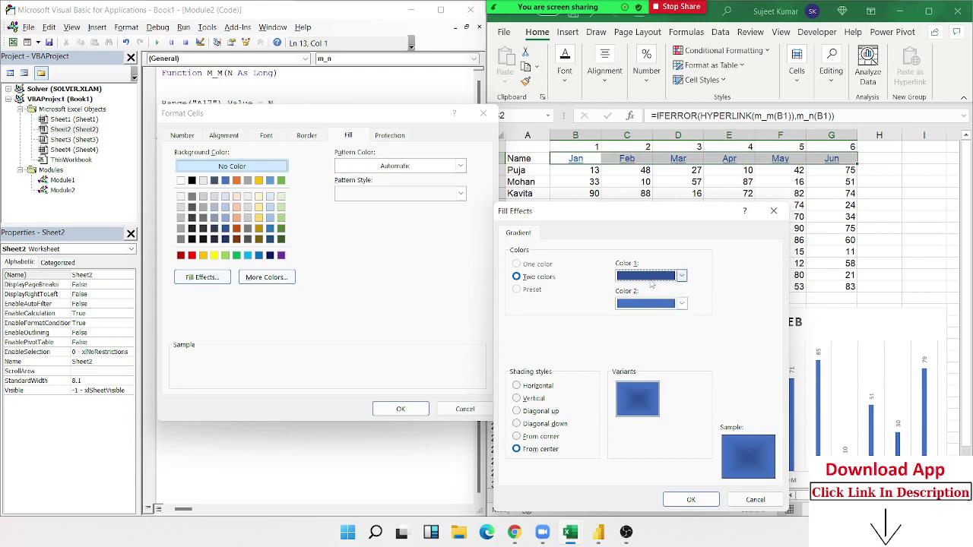
pyautogui.click(650, 278)
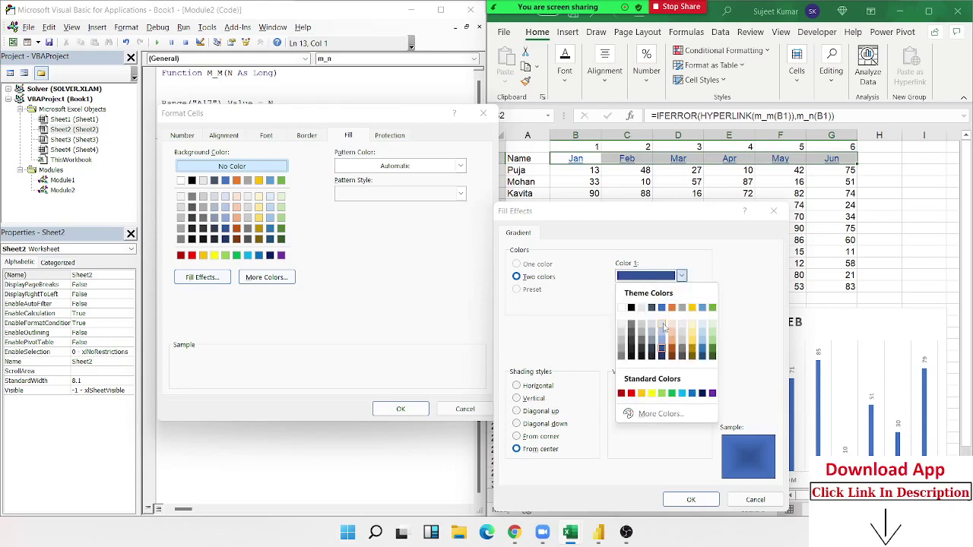
pyautogui.click(663, 328)
# Step: Pick the from-center variant and apply the gradient fill to the header row
pyautogui.click(637, 399)
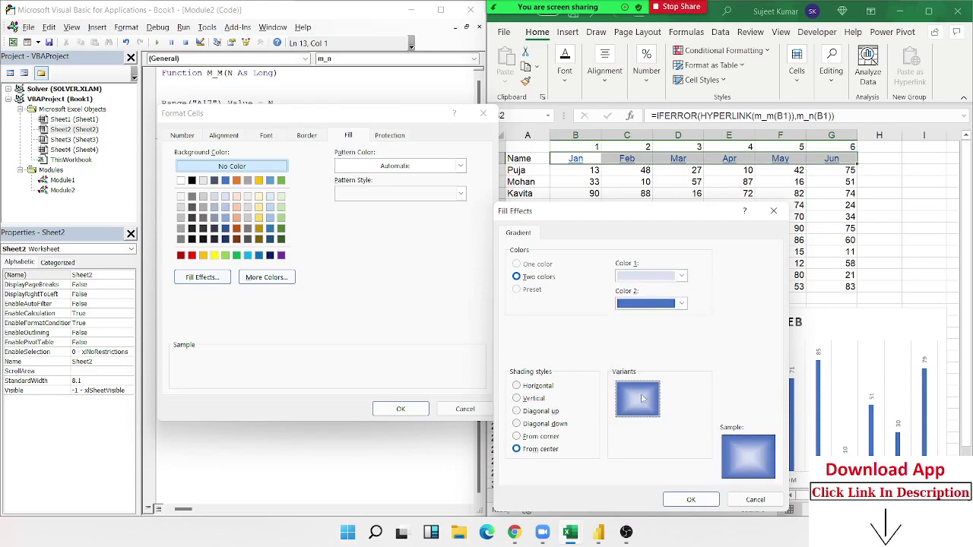
pyautogui.click(691, 499)
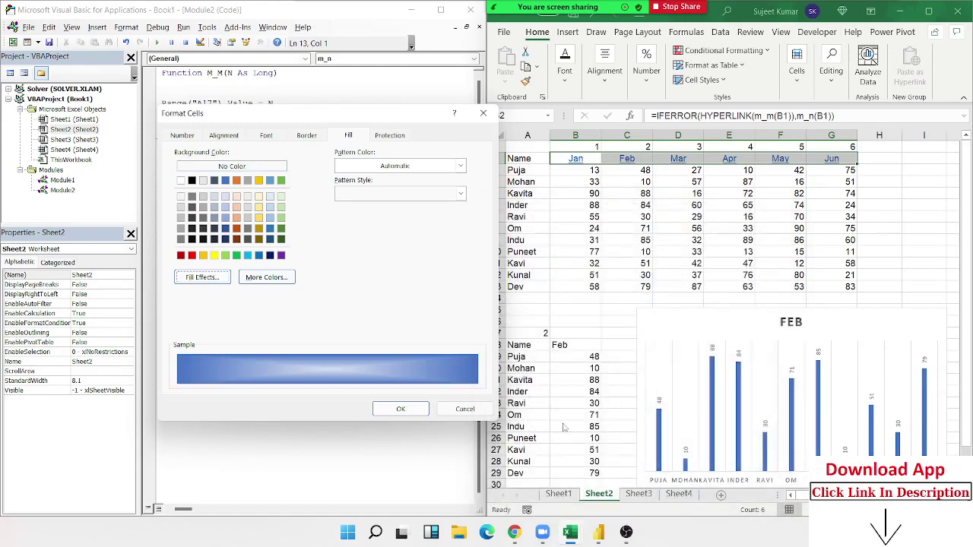
pyautogui.click(401, 409)
pyautogui.click(628, 249)
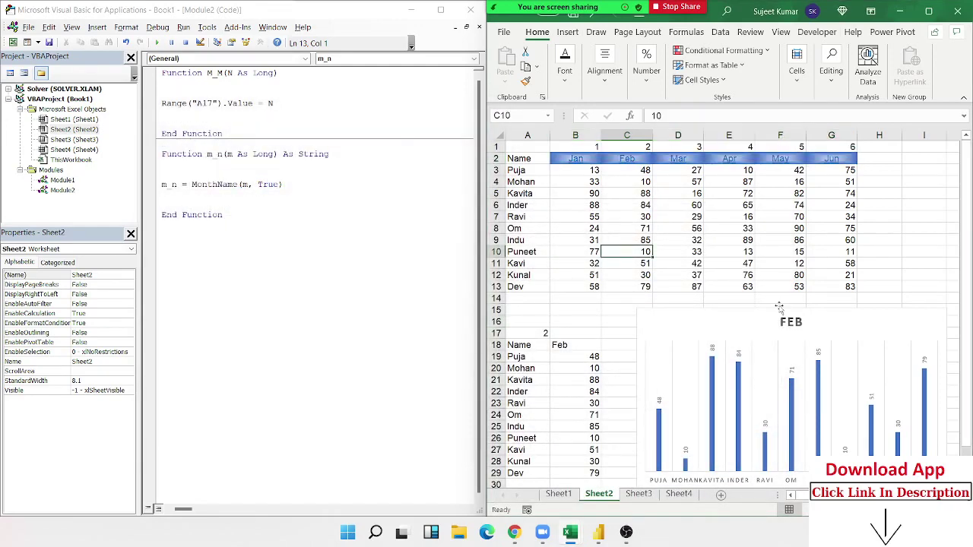
# Step: Select B2:G2 and set the month headers' font colour to Dark Blue
pyautogui.click(633, 217)
pyautogui.hotkey('ctrl', 'Up')
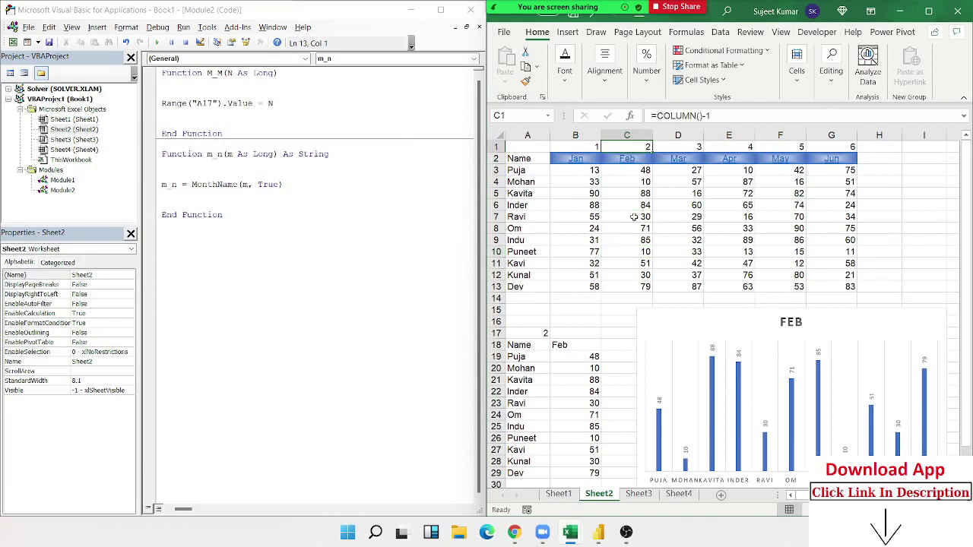
pyautogui.press('Down')
pyautogui.press('Left')
pyautogui.hotkey('shift', 'Right')
pyautogui.hotkey('shift', 'Right')
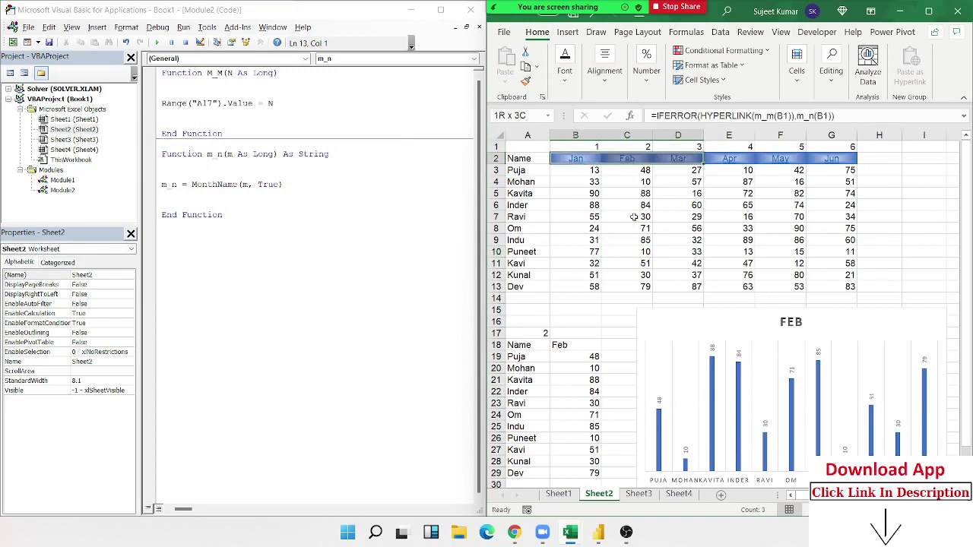
pyautogui.hotkey('shift', 'Right')
pyautogui.hotkey('shift', 'Right')
pyautogui.hotkey('shift', 'Right')
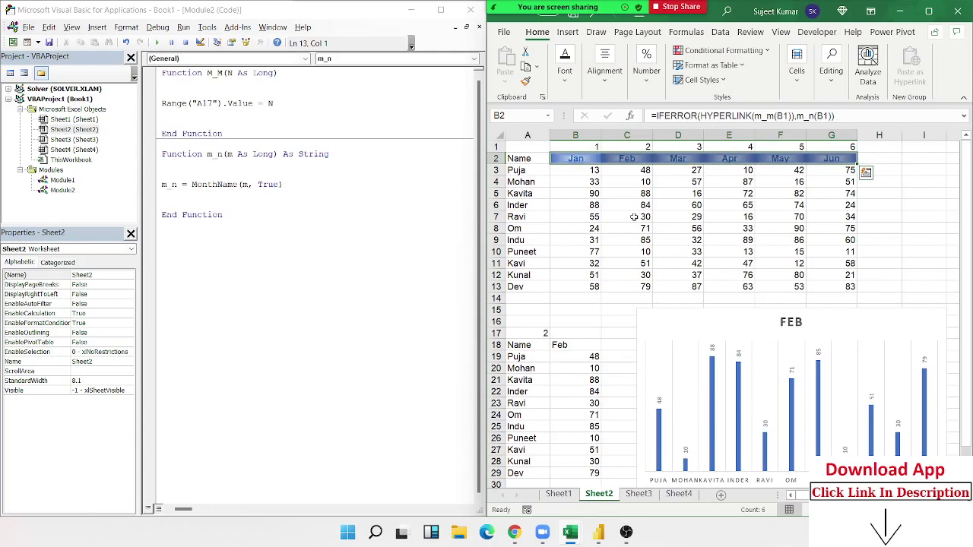
pyautogui.click(564, 64)
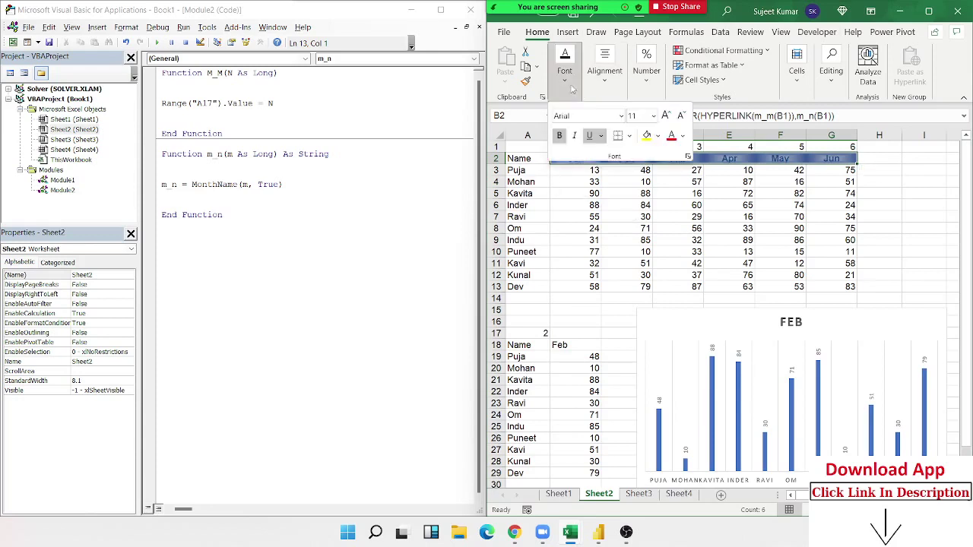
pyautogui.click(682, 135)
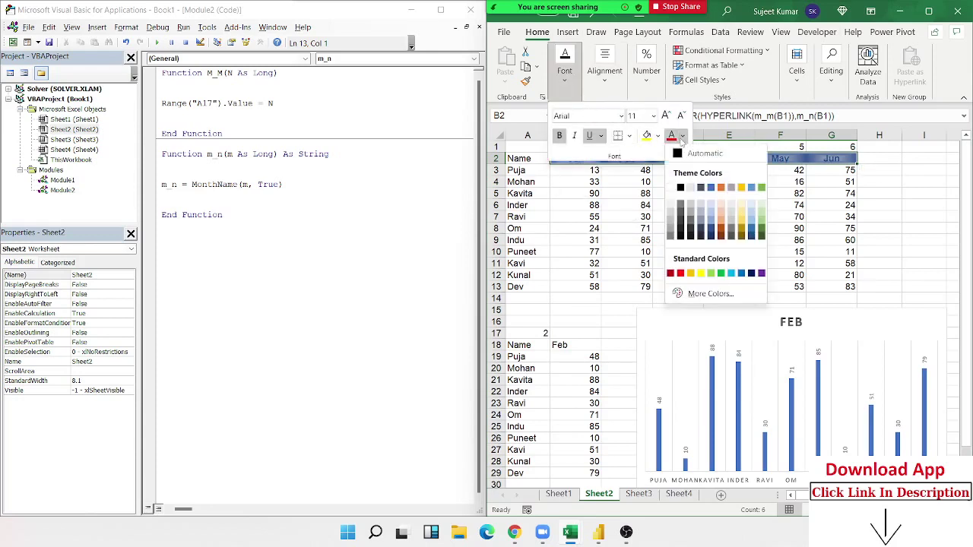
pyautogui.click(751, 273)
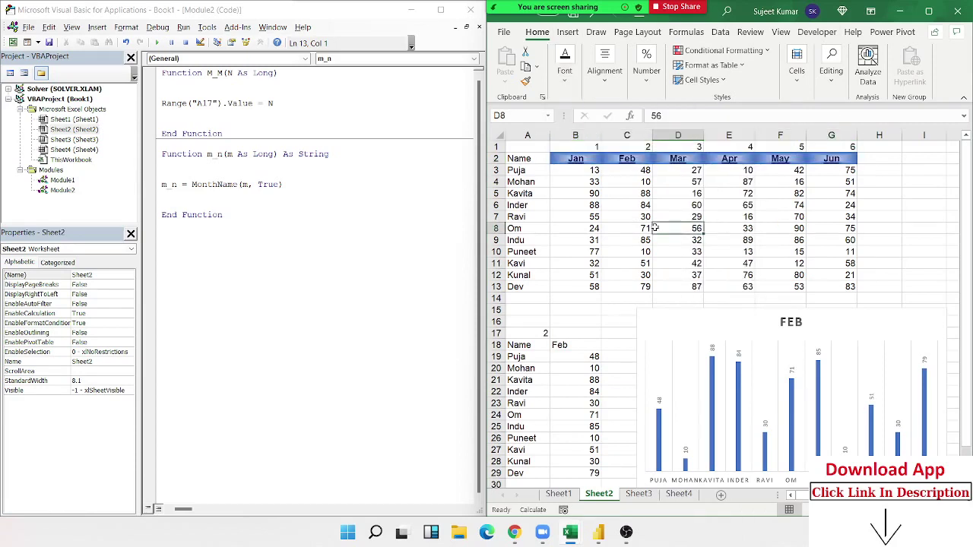
# Step: Move the FEB chart up over the top table and open its chart area formatting
pyautogui.moveTo(736, 319)
pyautogui.mouseDown()
pyautogui.moveTo(668, 268)
pyautogui.moveTo(653, 176)
pyautogui.mouseUp()
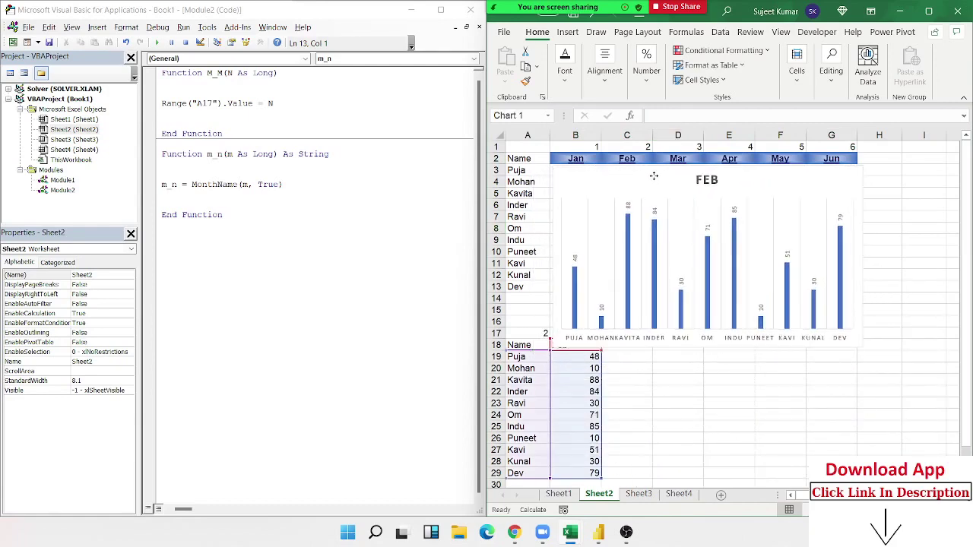
pyautogui.moveTo(653, 175); pyautogui.dragTo(650, 162)
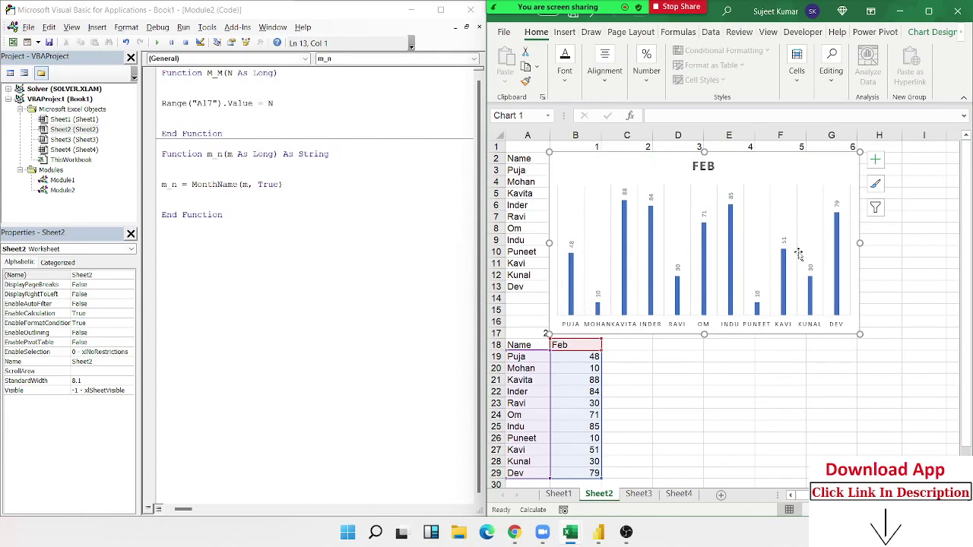
pyautogui.rightClick(764, 173)
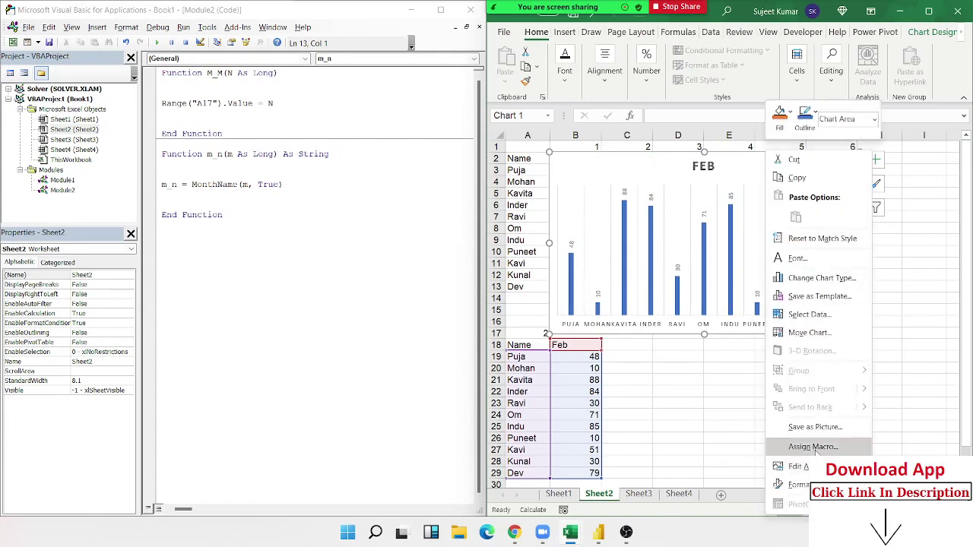
pyautogui.click(796, 484)
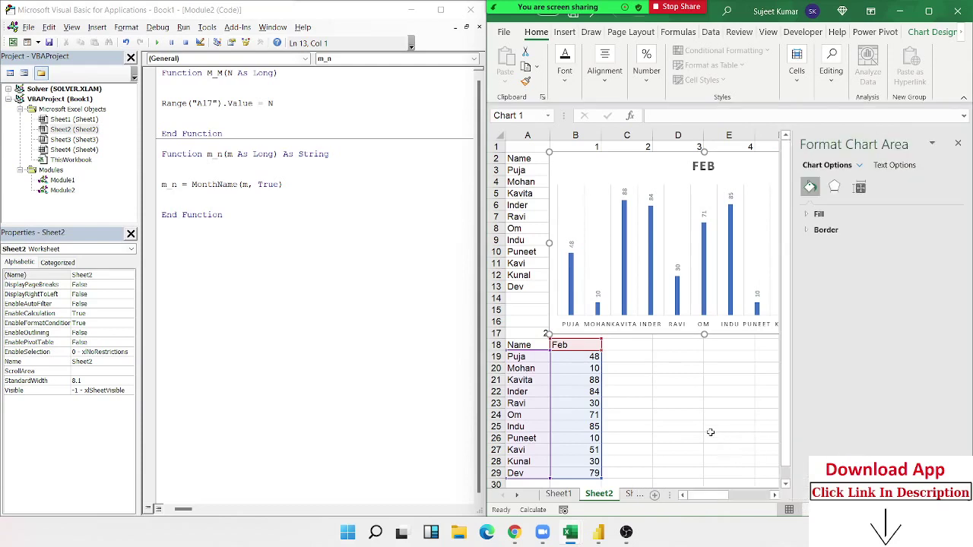
pyautogui.click(616, 163)
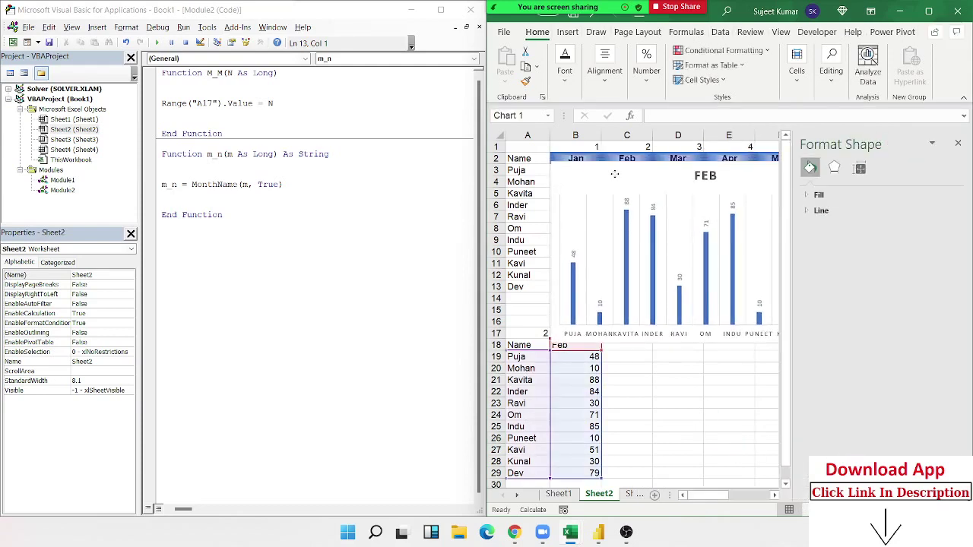
pyautogui.moveTo(614, 174); pyautogui.dragTo(614, 178)
# Step: Deselect the chart, close the Format Shape pane, and go to Sheet3
pyautogui.click(729, 415)
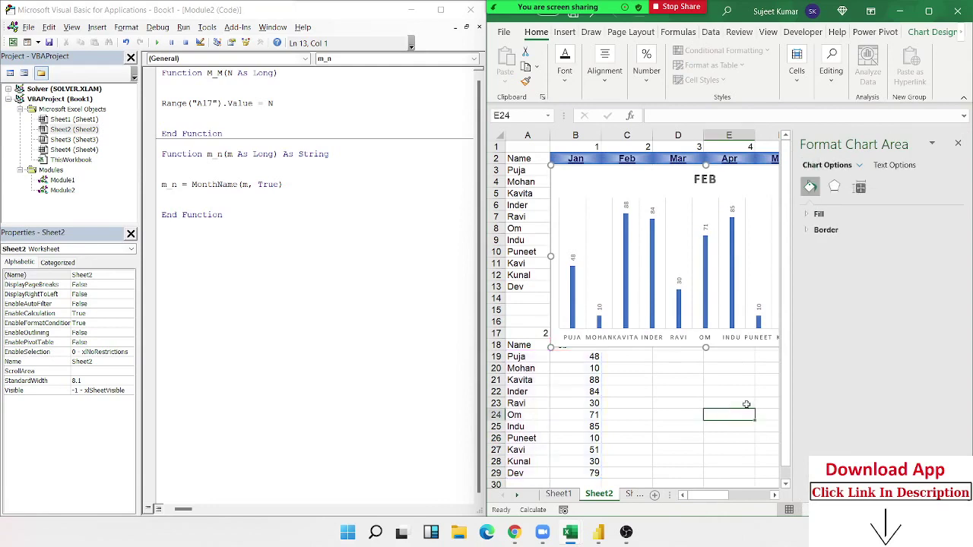
pyautogui.click(958, 145)
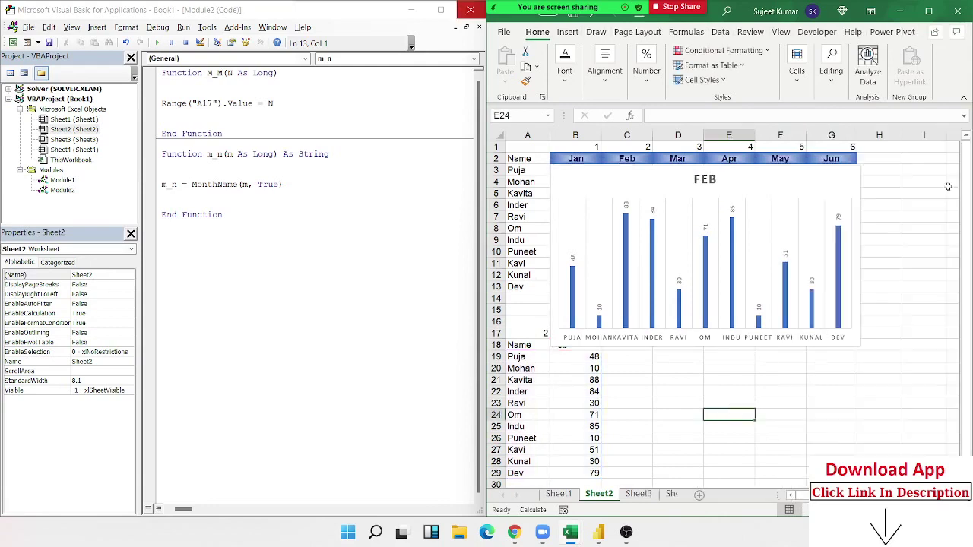
pyautogui.click(837, 405)
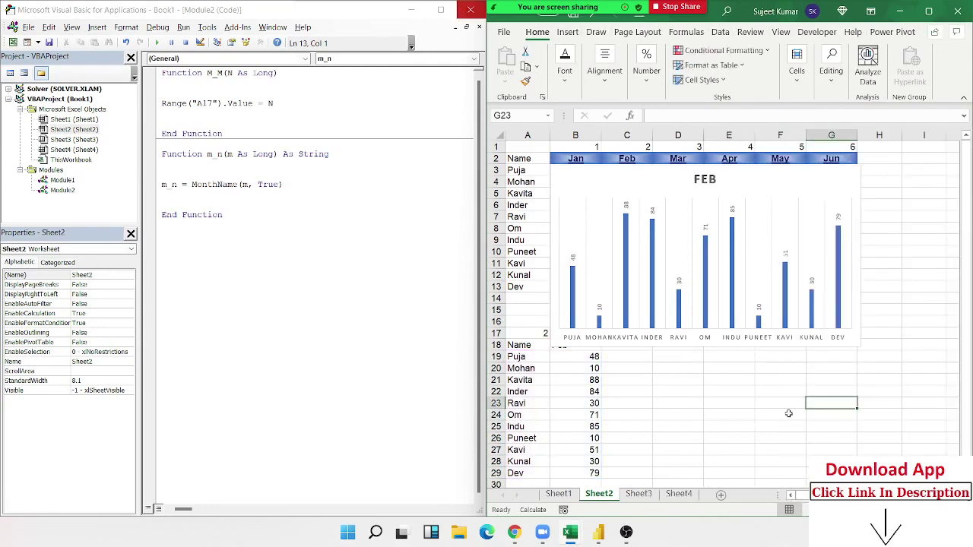
pyautogui.click(575, 161)
pyautogui.click(684, 429)
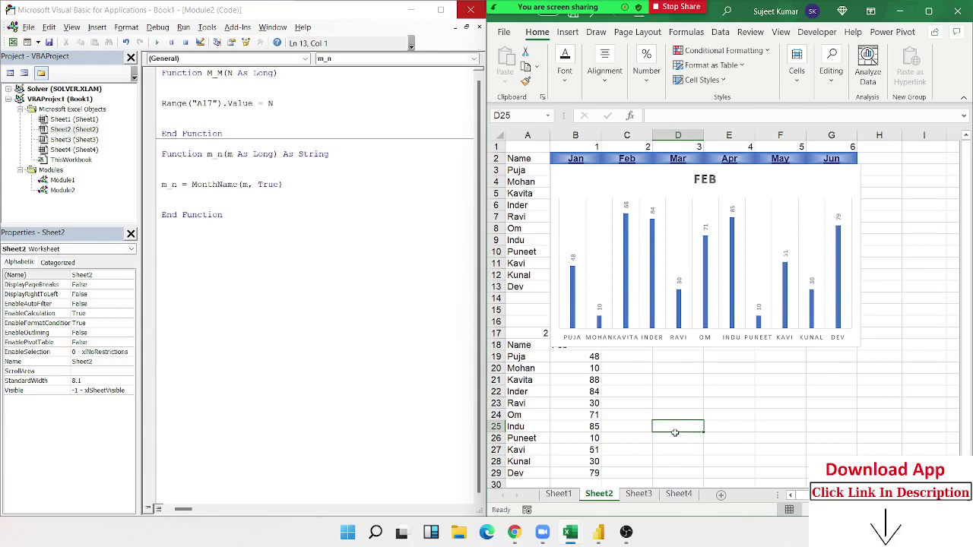
pyautogui.click(638, 495)
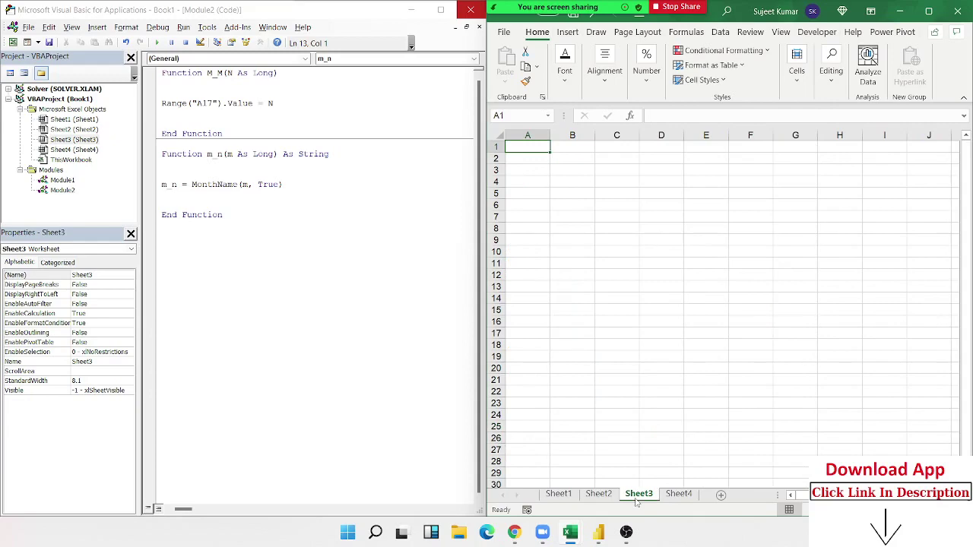
# Step: Open google.com in a new Chrome tab and search for 'delhi map'
pyautogui.click(514, 532)
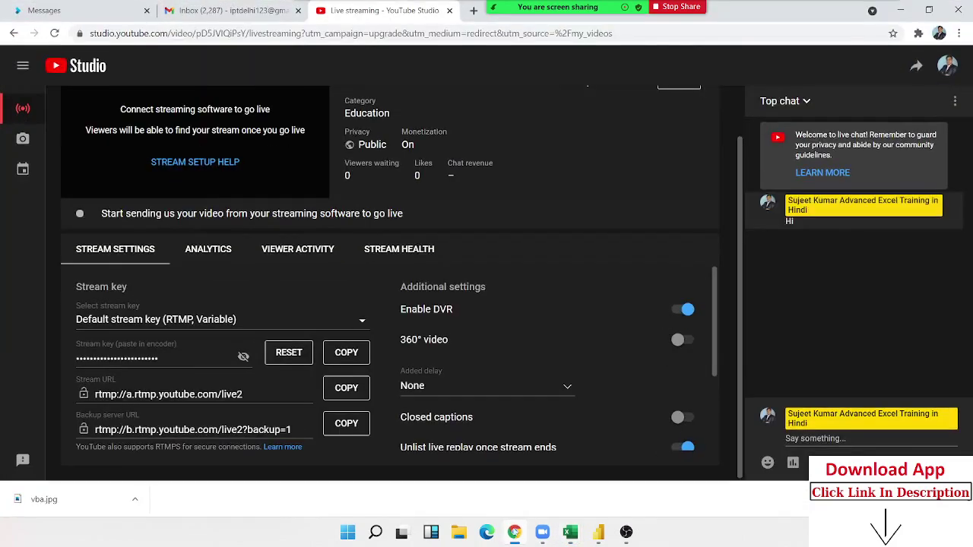
pyautogui.click(473, 10)
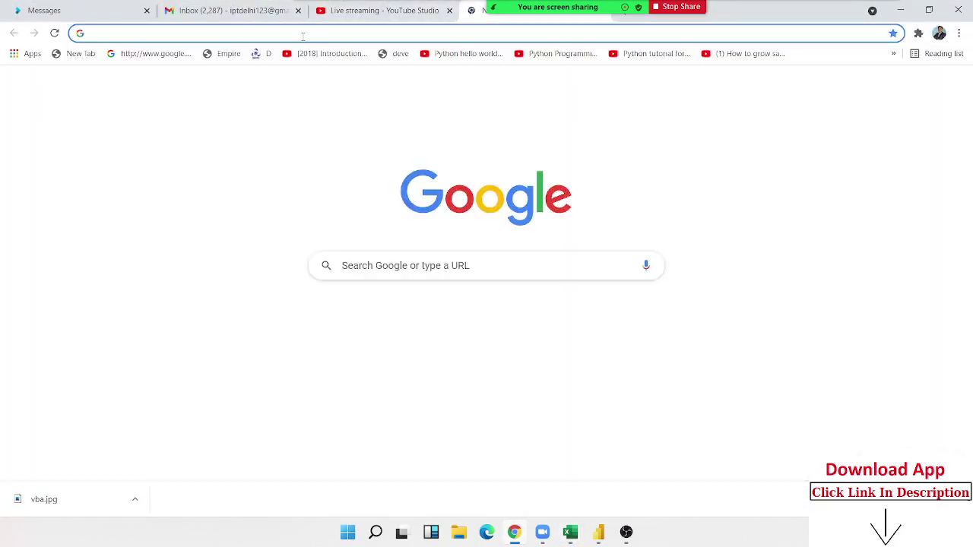
pyautogui.click(302, 33)
pyautogui.write('google.com')
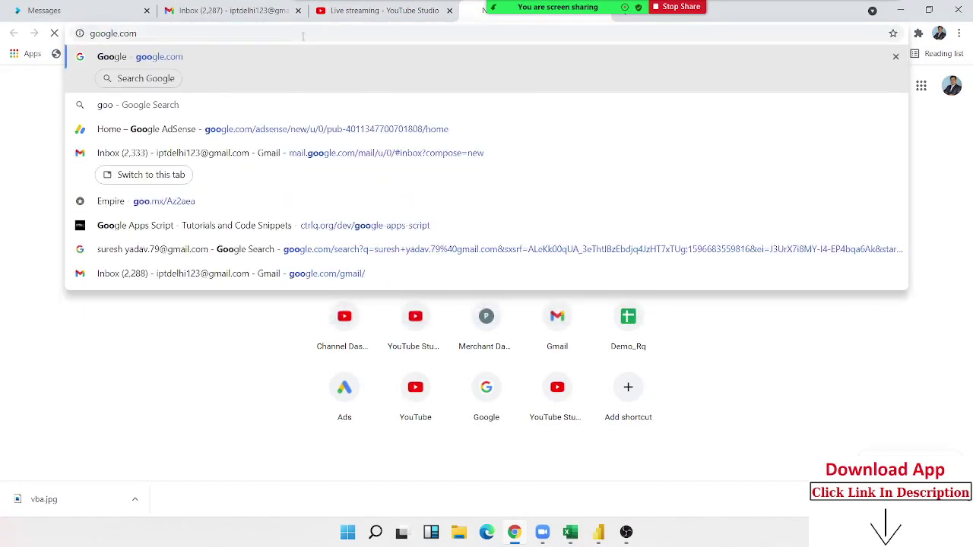
pyautogui.press('Return')
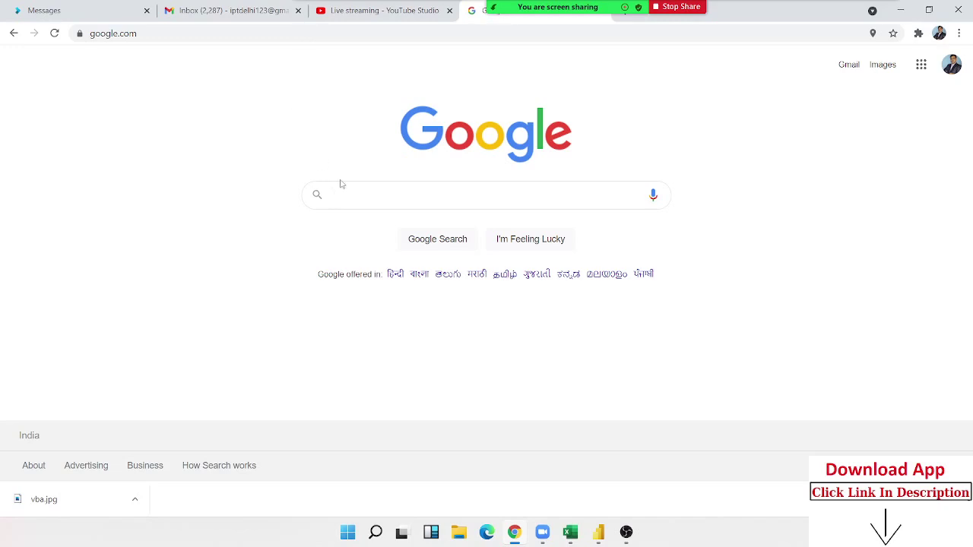
pyautogui.write('delhi ')
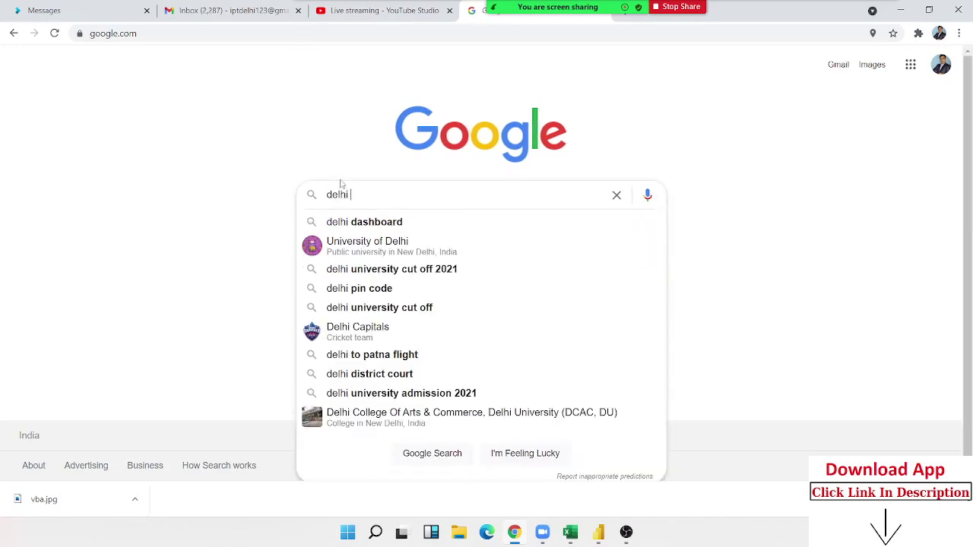
pyautogui.write('ma')
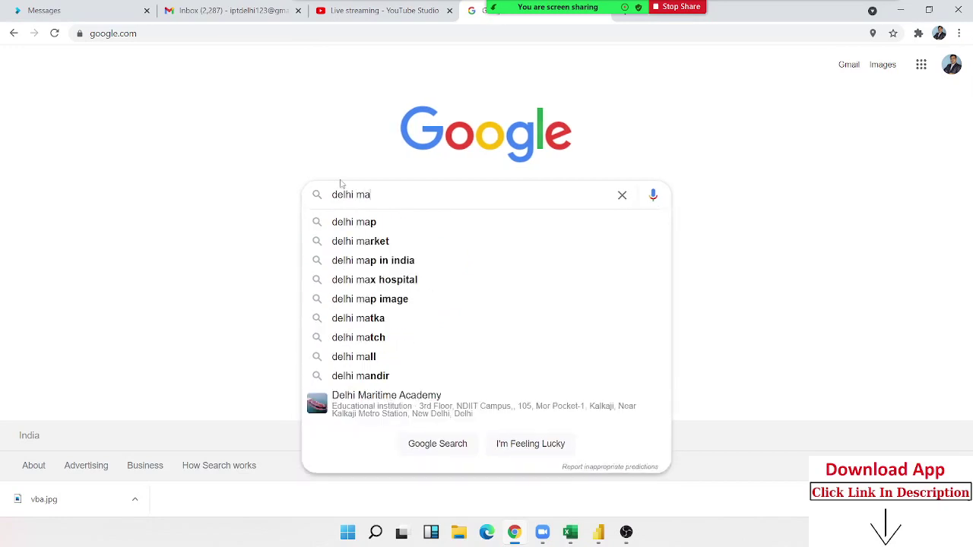
pyautogui.write('p')
pyautogui.press('Return')
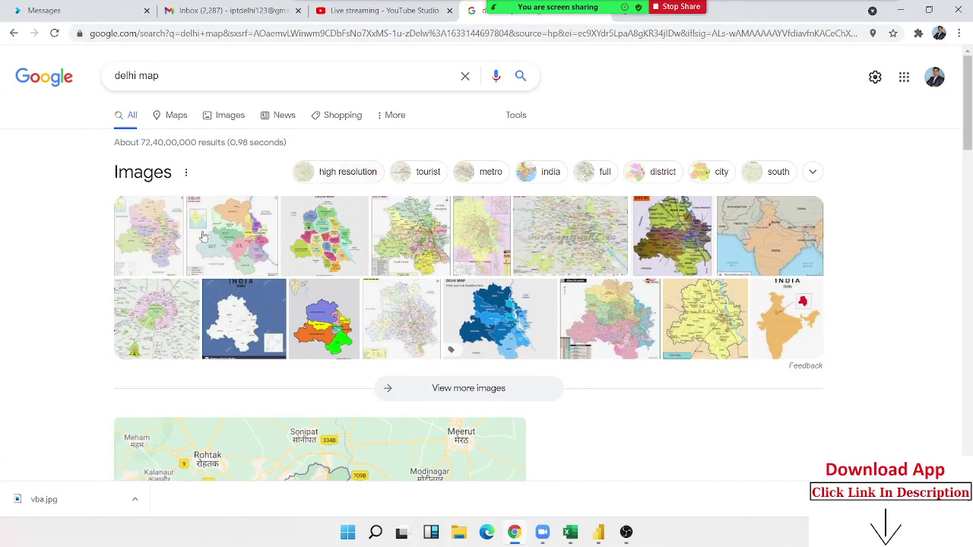
# Step: Switch to image results and preview Delhi map thumbnails, ending on the Flipkart map print
pyautogui.click(315, 308)
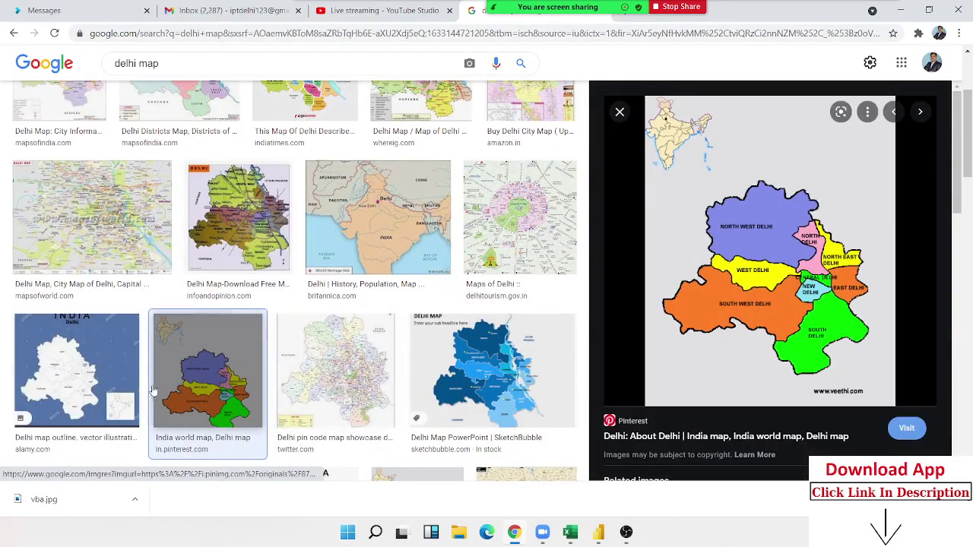
pyautogui.click(76, 379)
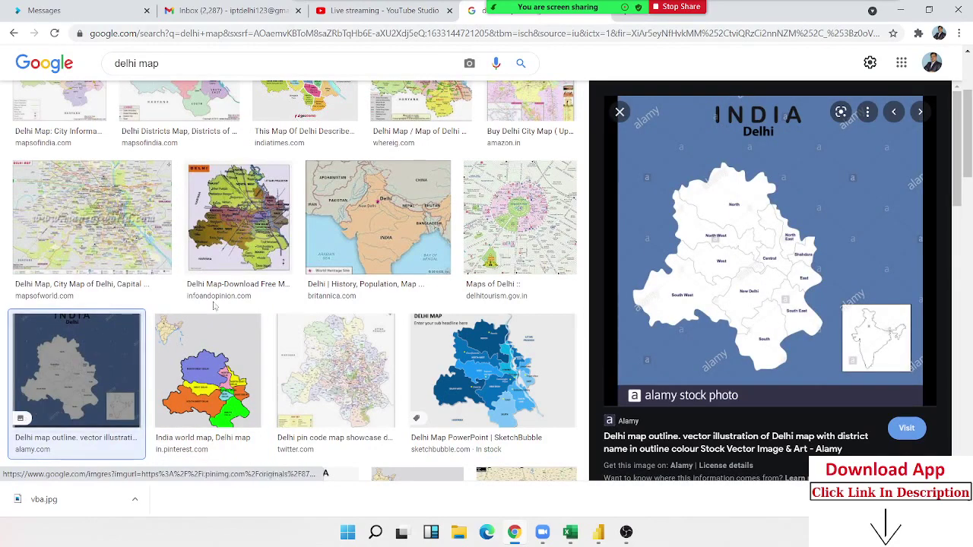
pyautogui.scroll(-3, 295, 228)
pyautogui.click(378, 308)
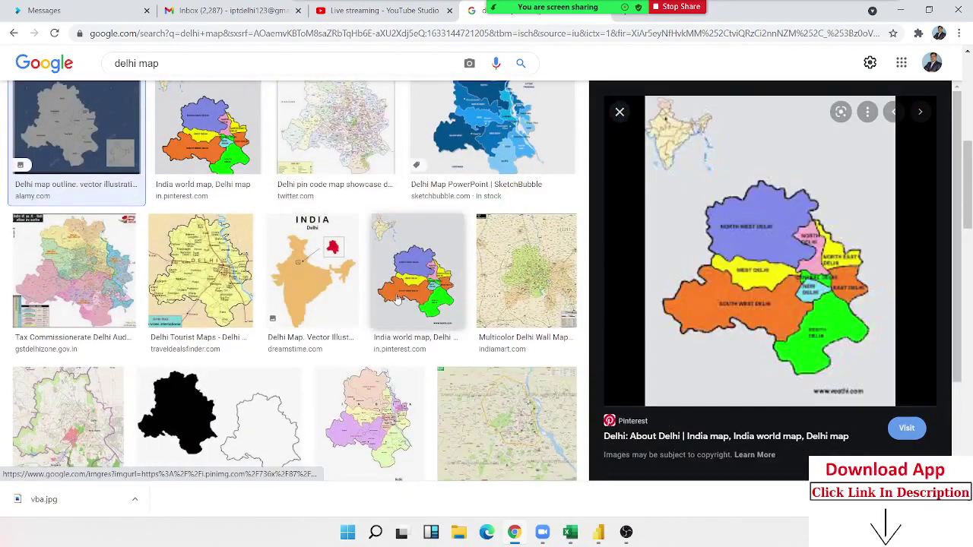
pyautogui.scroll(-2, 329, 336)
pyautogui.scroll(-2, 328, 336)
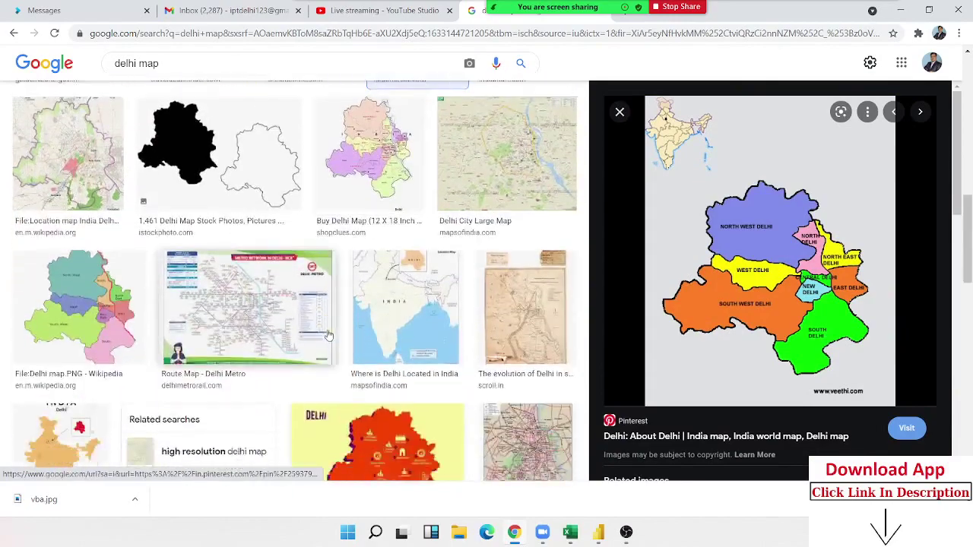
pyautogui.scroll(-1, 328, 336)
pyautogui.click(287, 336)
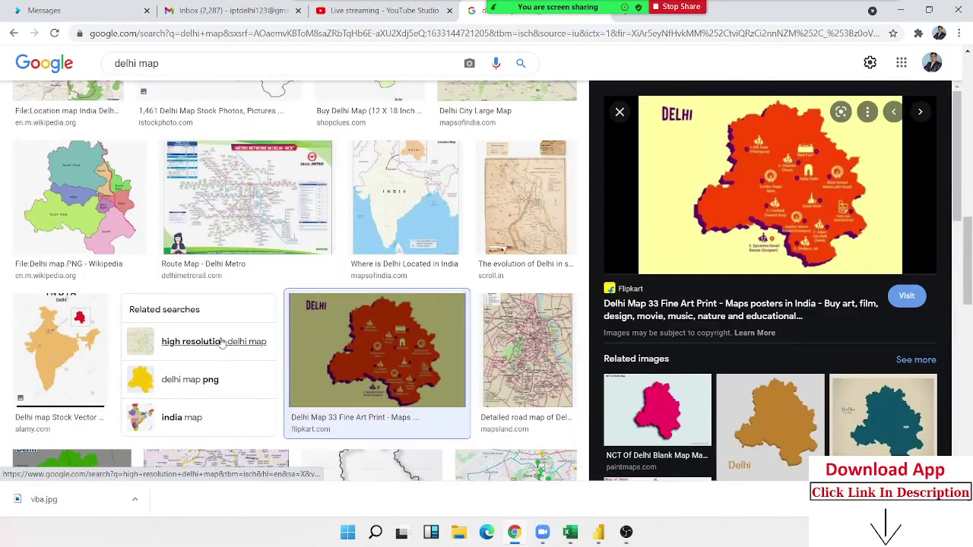
pyautogui.scroll(-2, 258, 327)
pyautogui.scroll(-2, 198, 311)
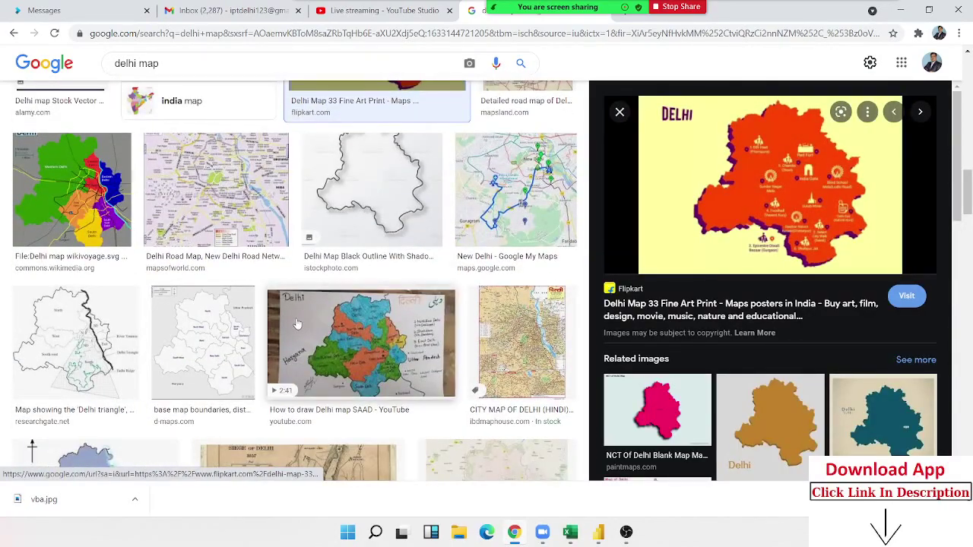
pyautogui.scroll(-3, 297, 312)
pyautogui.scroll(-3, 311, 304)
pyautogui.scroll(-1, 316, 301)
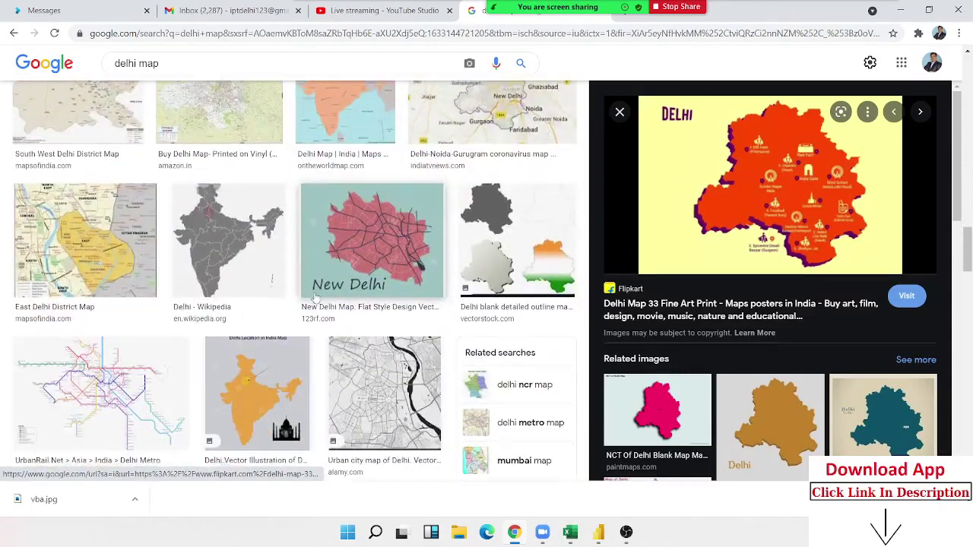
pyautogui.scroll(-2, 357, 289)
pyautogui.scroll(1, 363, 284)
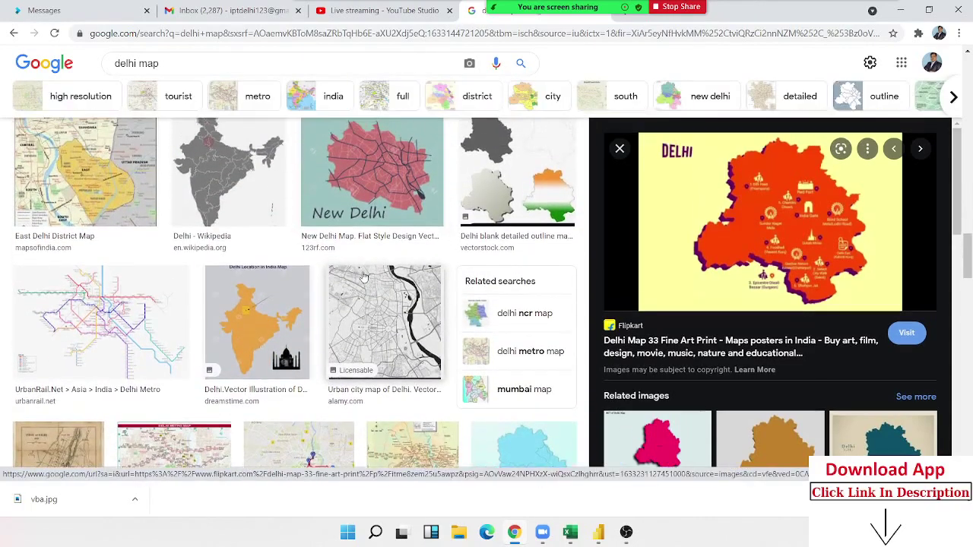
pyautogui.scroll(2, 316, 249)
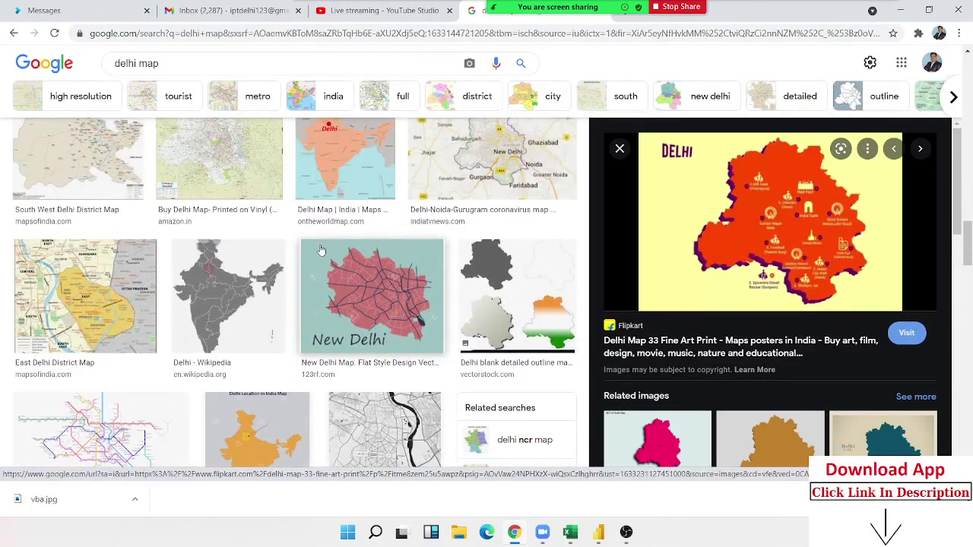
pyautogui.scroll(-3, 321, 252)
pyautogui.scroll(-3, 323, 255)
pyautogui.scroll(4, 323, 257)
pyautogui.scroll(-3, 324, 260)
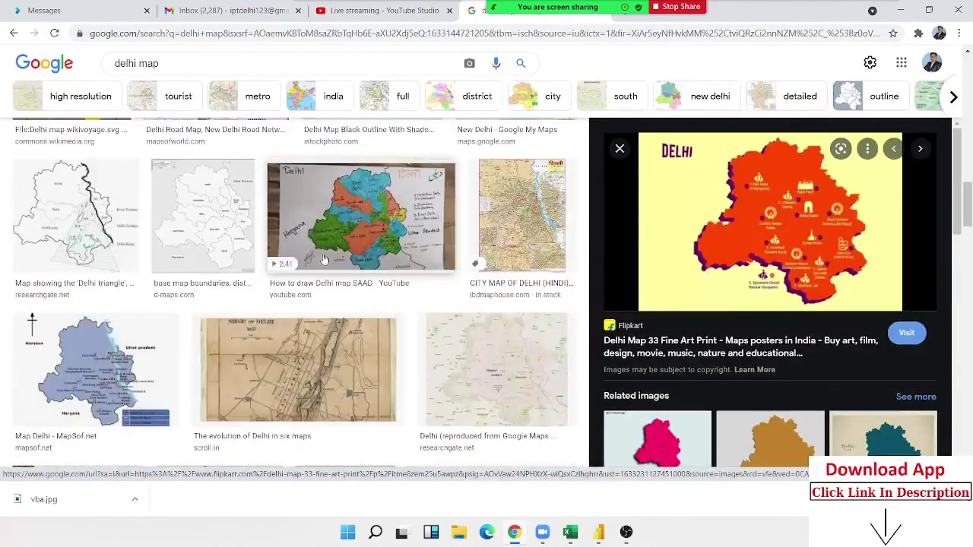
pyautogui.scroll(3, 324, 260)
pyautogui.scroll(3, 323, 260)
pyautogui.scroll(3, 324, 260)
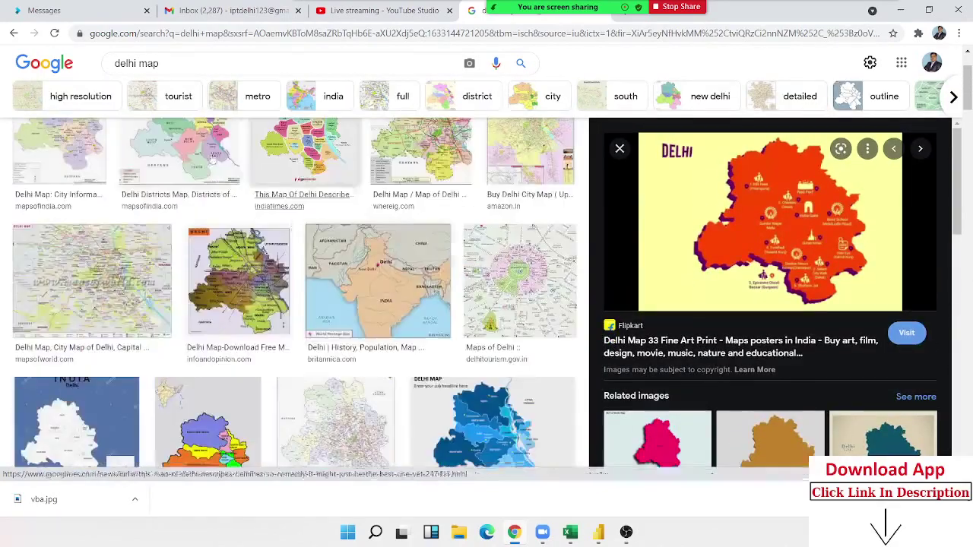
# Step: Refine the image search to 'delhi zone map' and preview the Geographical Map Of New Delhi
pyautogui.click(137, 63)
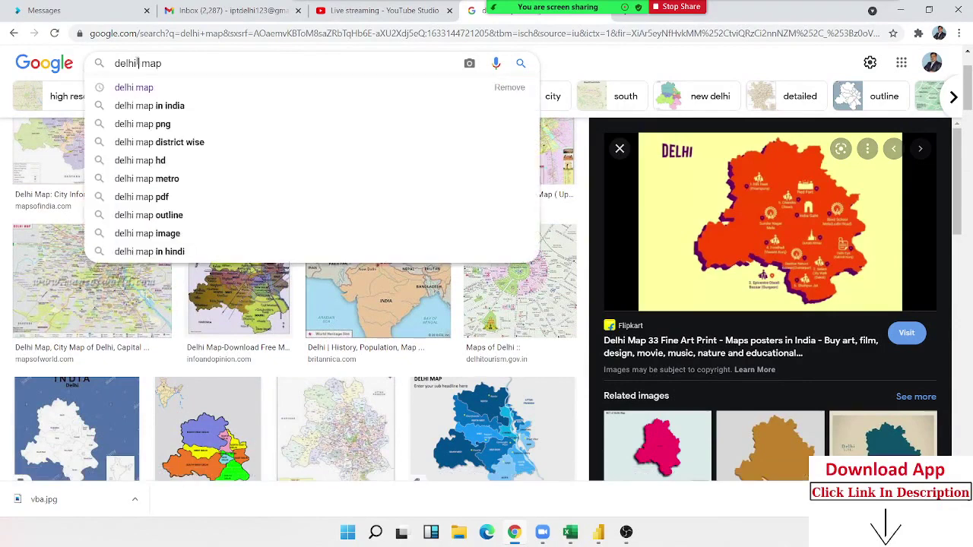
pyautogui.write('zone')
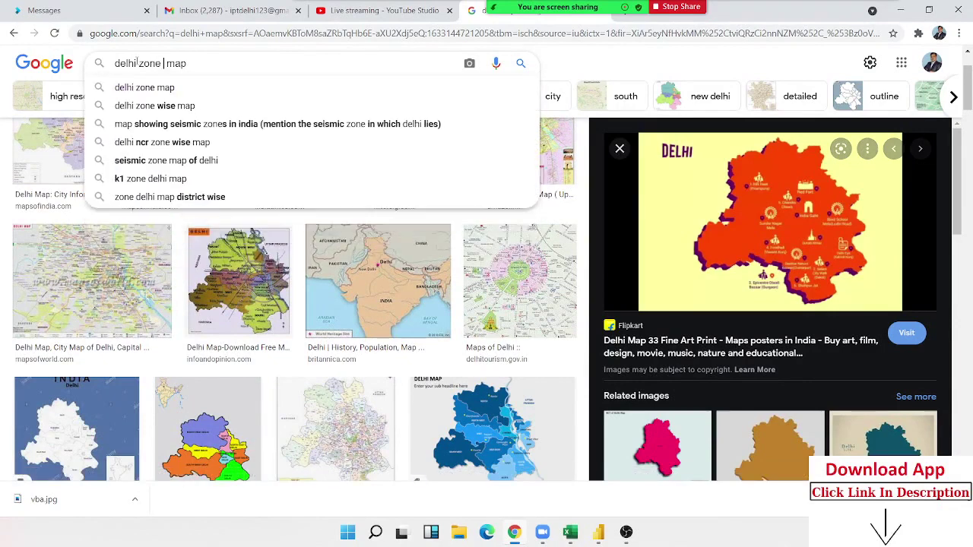
pyautogui.press('Return')
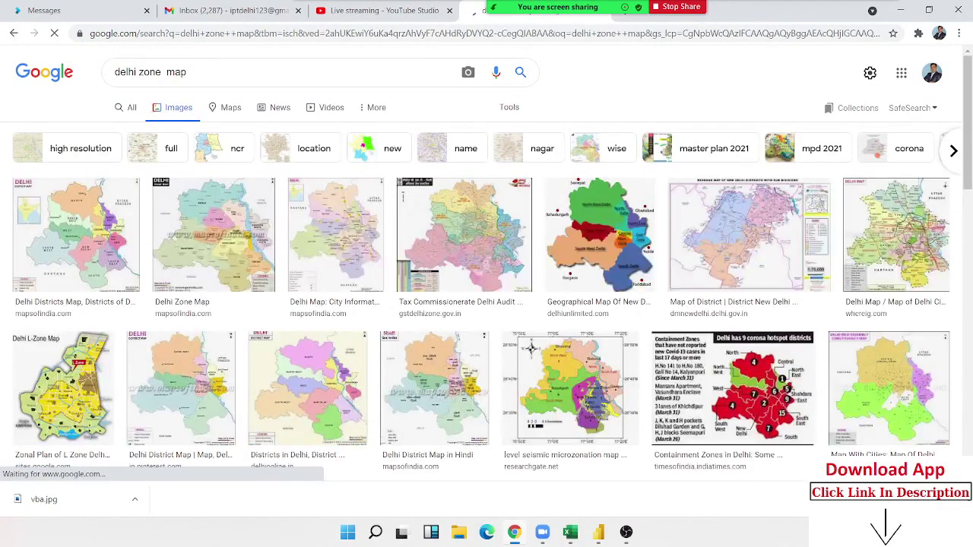
pyautogui.click(612, 262)
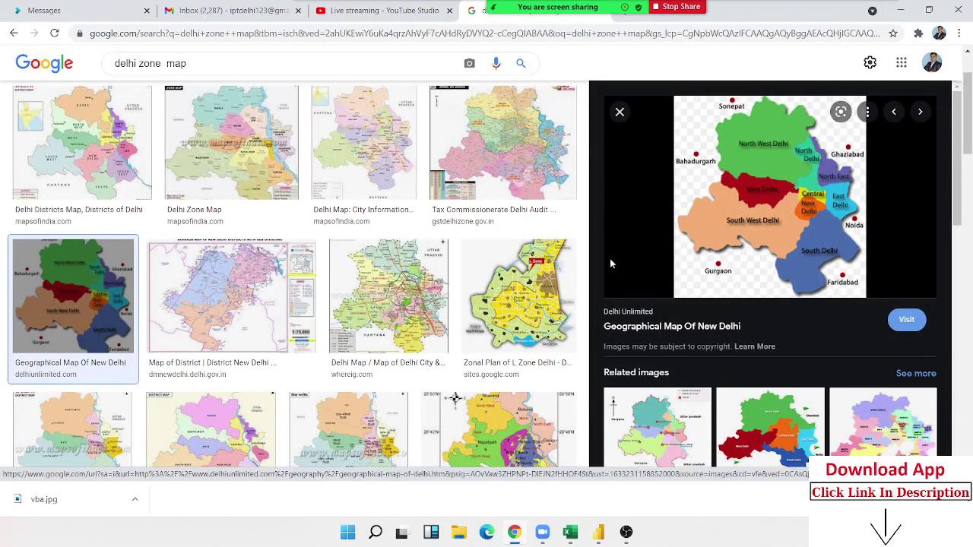
# Step: Use the map image's context menu, close the preview, and bring Excel alongside
pyautogui.rightClick(747, 205)
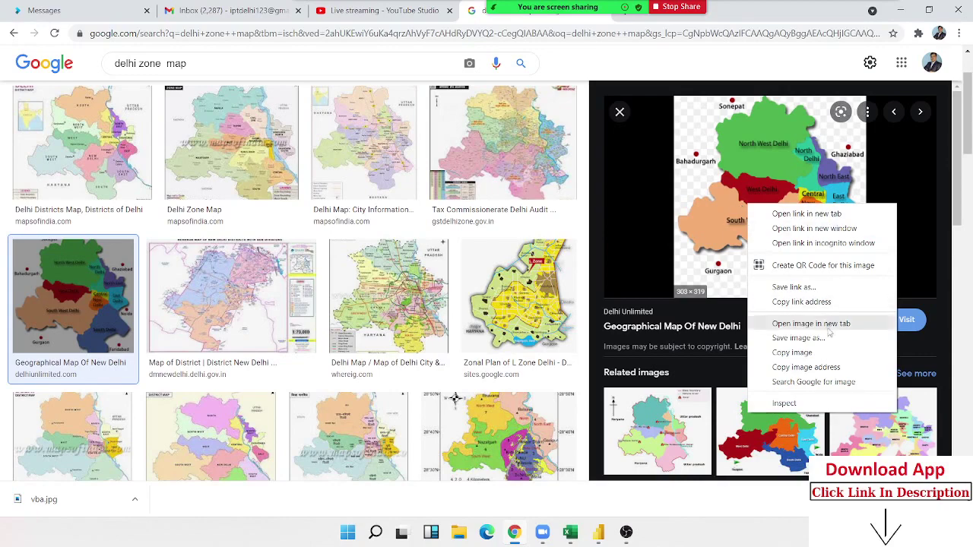
pyautogui.click(820, 353)
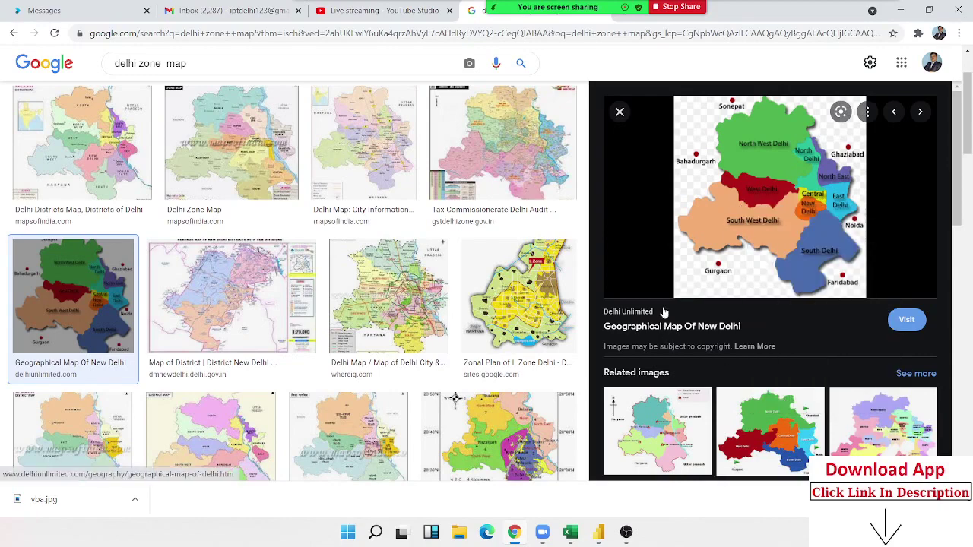
pyautogui.press('Escape')
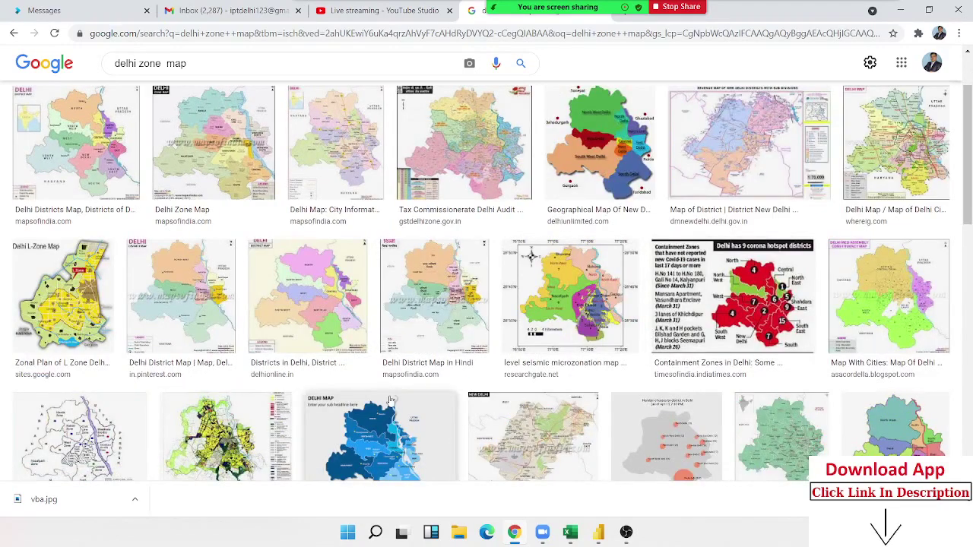
pyautogui.hotkey('alt', 'Tab')
# Step: Paste the Delhi zone map into the maximized Sheet3 and enlarge it across columns I–P
pyautogui.click(790, 207)
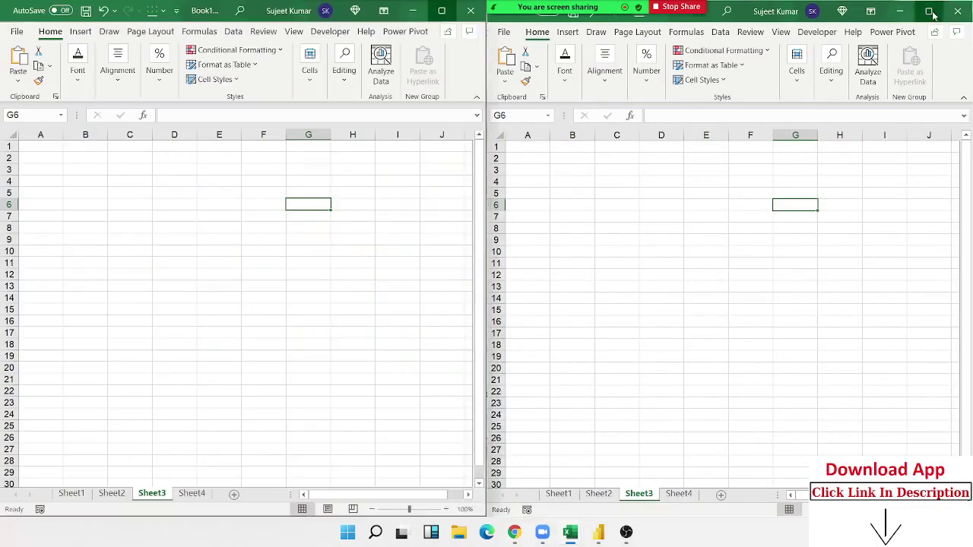
pyautogui.click(929, 11)
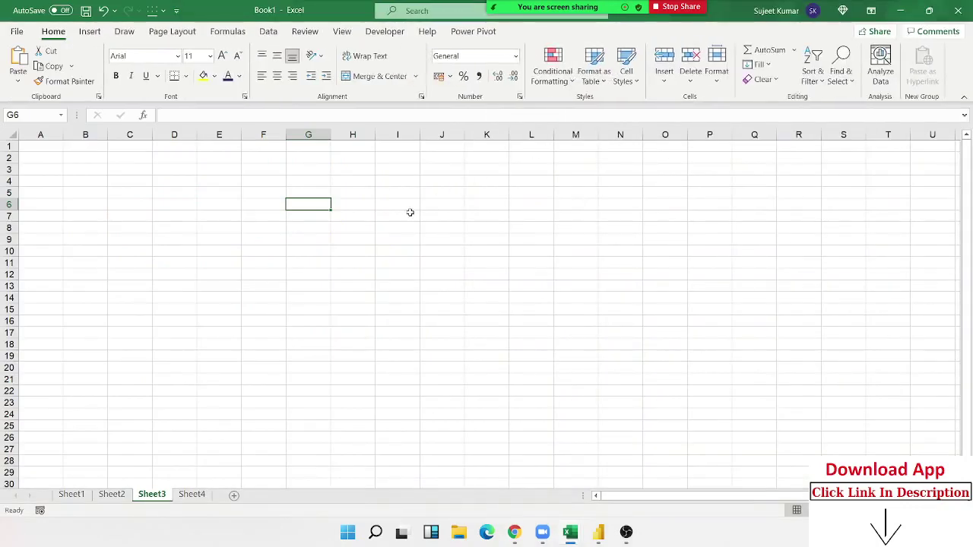
pyautogui.hotkey('ctrl', 'v')
pyautogui.click(387, 280)
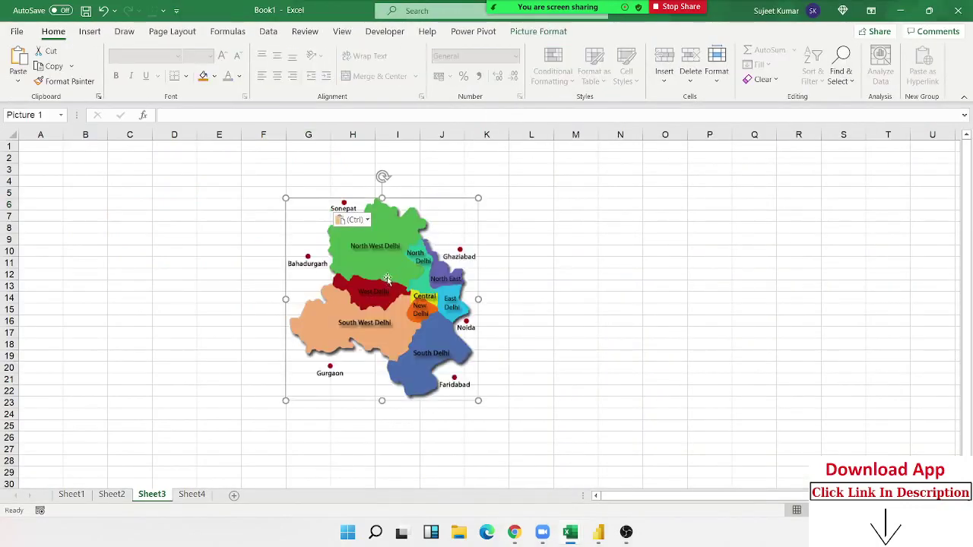
pyautogui.moveTo(387, 280); pyautogui.dragTo(290, 243)
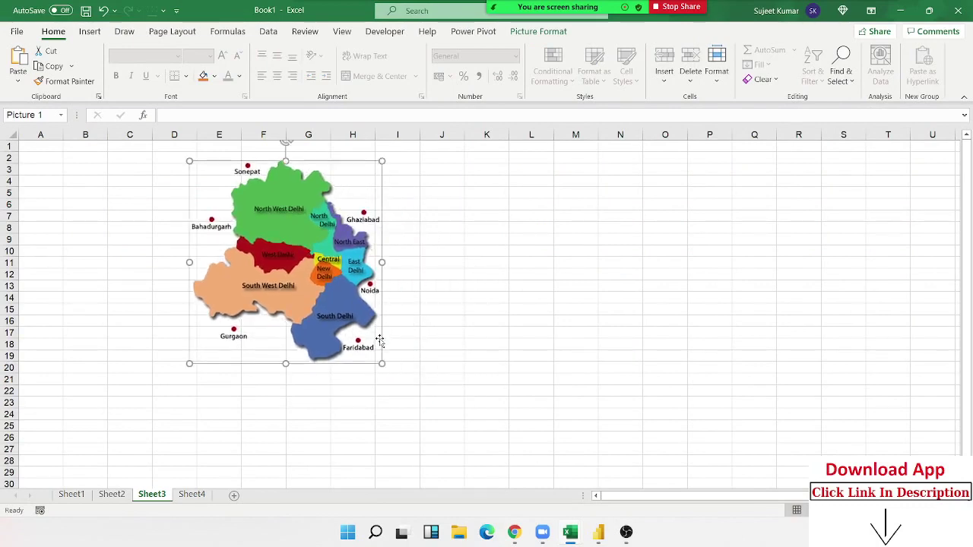
pyautogui.moveTo(382, 363); pyautogui.dragTo(505, 481)
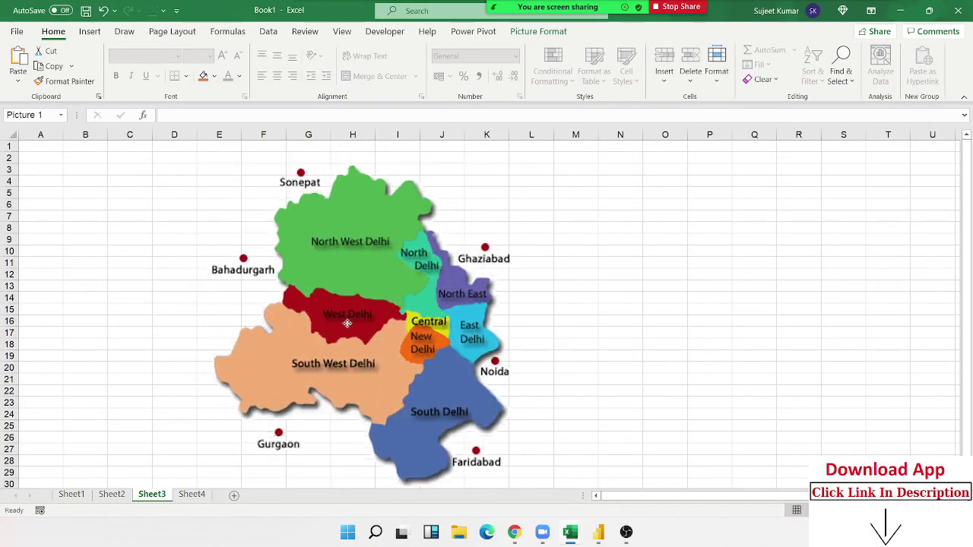
pyautogui.moveTo(347, 323); pyautogui.dragTo(526, 297)
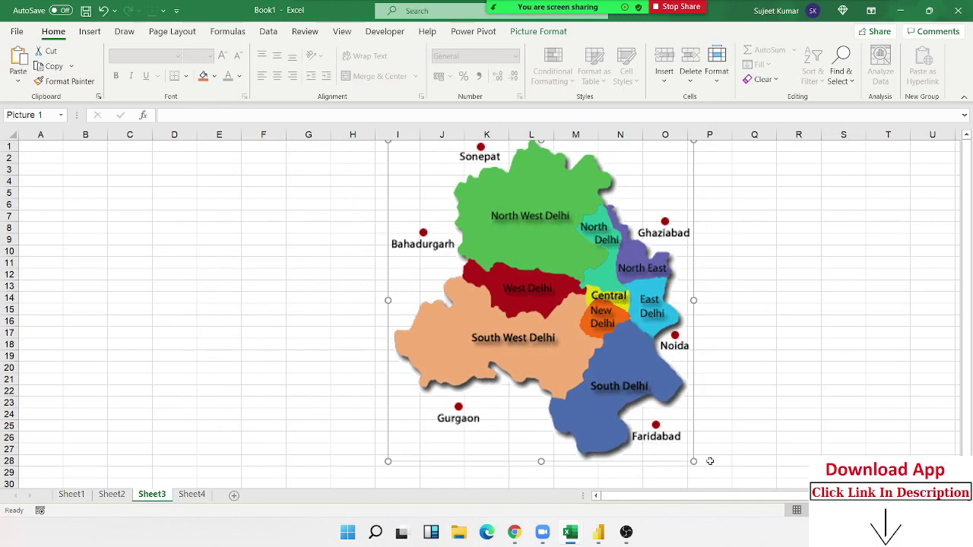
pyautogui.moveTo(693, 460); pyautogui.dragTo(698, 465)
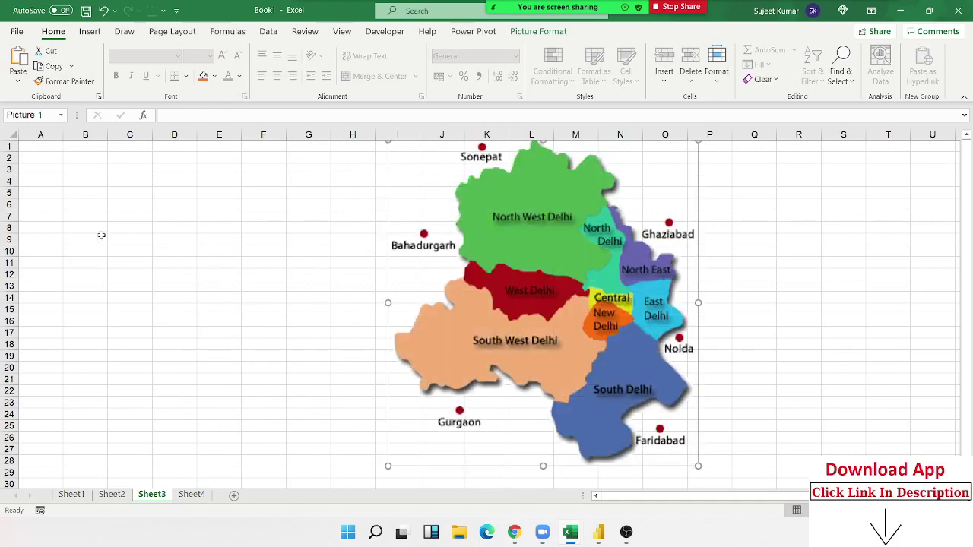
# Step: Enter 'Name' in A1 and fill twelve names from Puja down to A13, deleting the extras
pyautogui.click(46, 154)
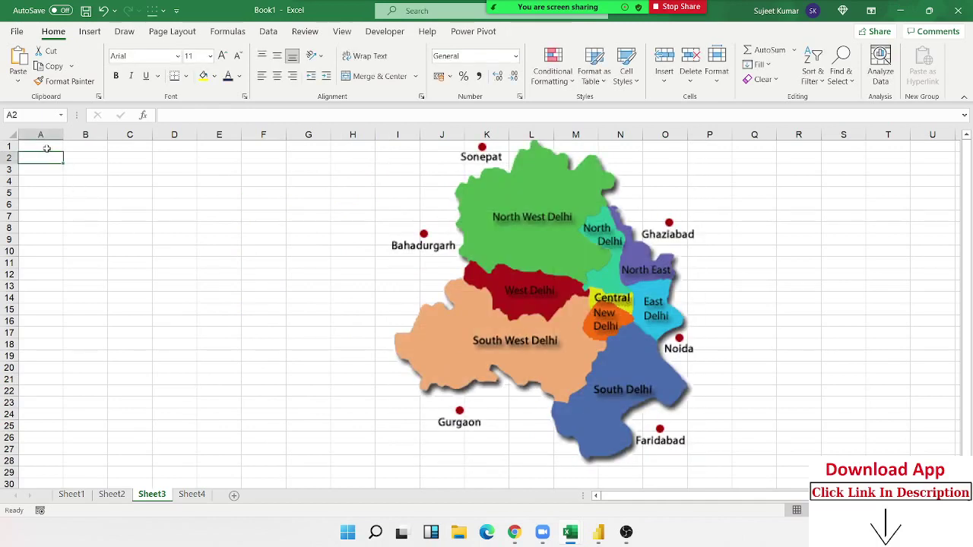
pyautogui.click(46, 144)
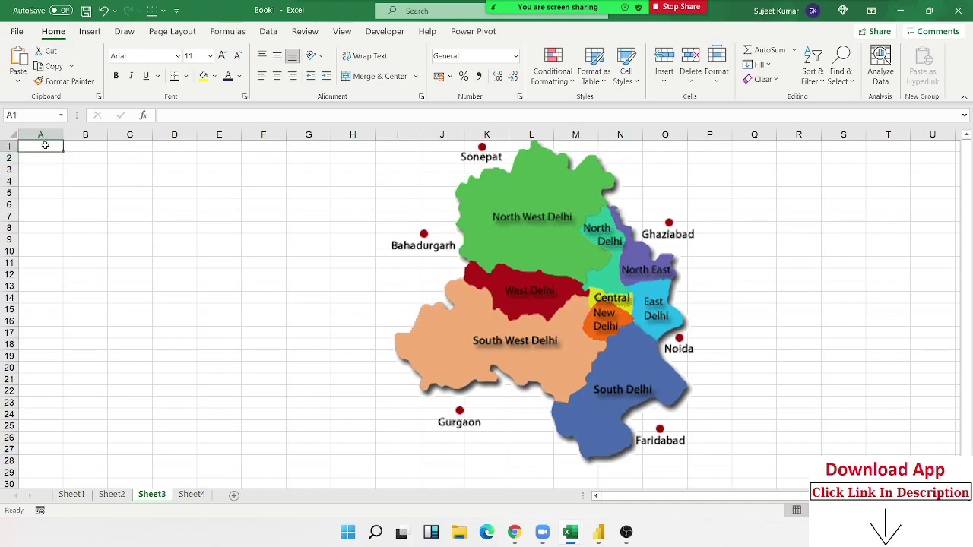
pyautogui.write('Name')
pyautogui.press('Return')
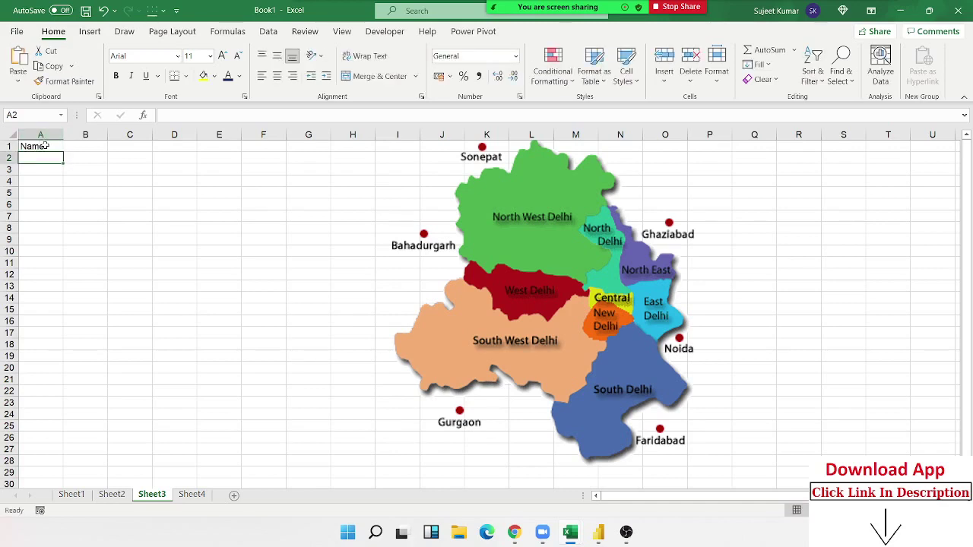
pyautogui.write('Puja')
pyautogui.click(43, 183)
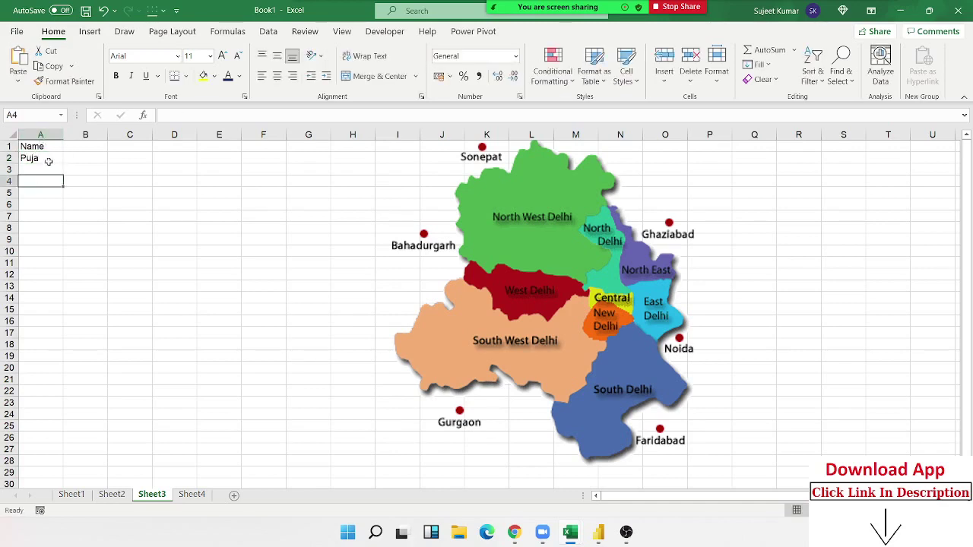
pyautogui.click(48, 160)
pyautogui.moveTo(63, 162)
pyautogui.mouseDown()
pyautogui.moveTo(48, 346)
pyautogui.moveTo(48, 335)
pyautogui.mouseUp()
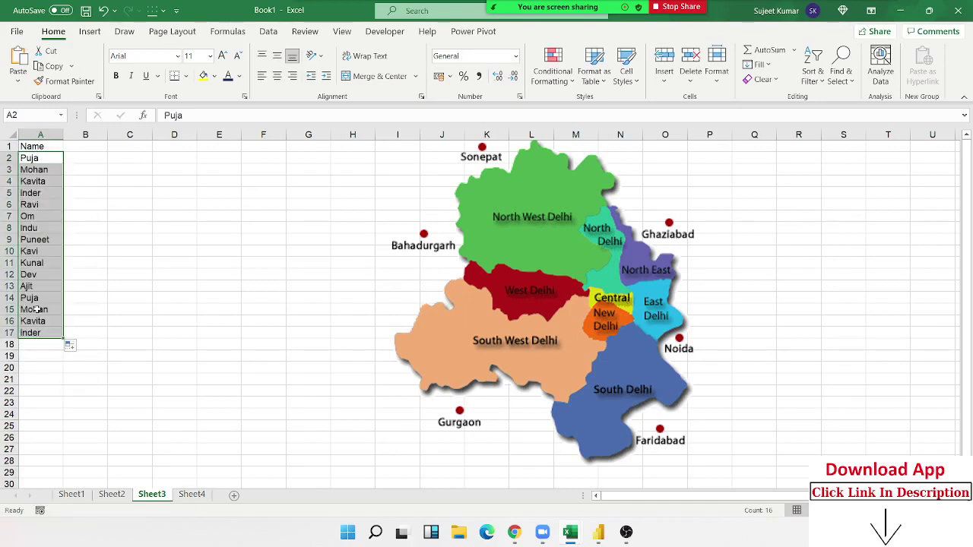
pyautogui.click(35, 298)
pyautogui.hotkey('ctrl', 'shift', 'Down')
pyautogui.press('Delete')
pyautogui.press('Up')
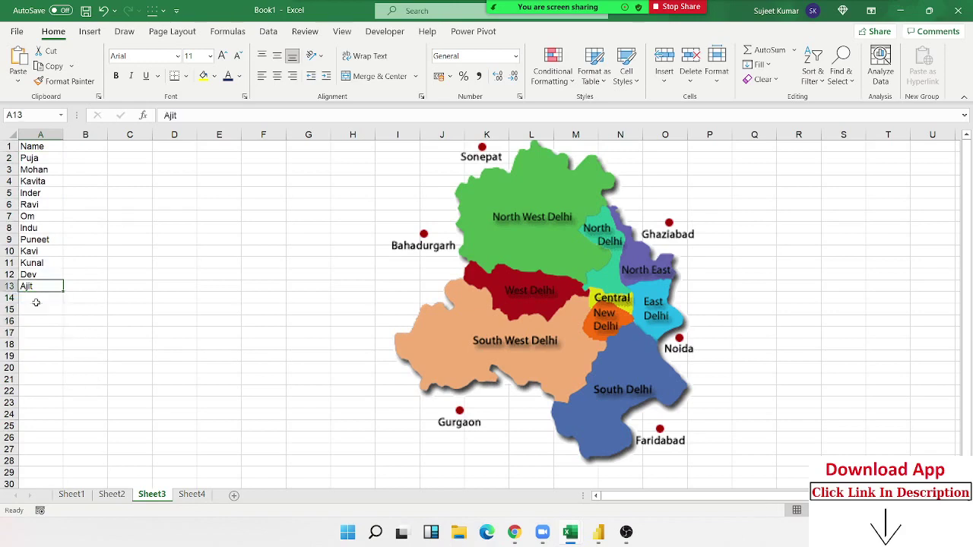
pyautogui.hotkey('ctrl', 'Up')
# Step: Enter the zone headings Noth and West in B1 and C1
pyautogui.press('Right')
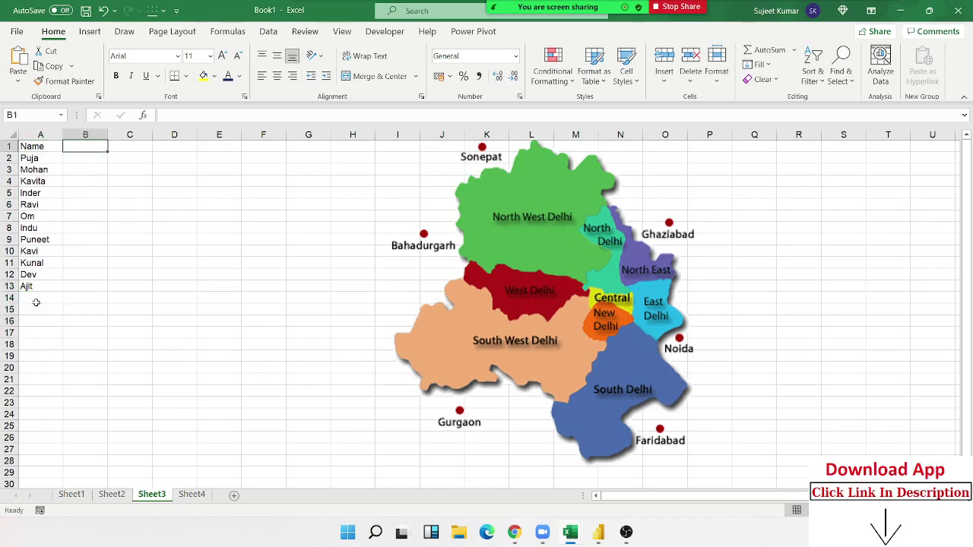
pyautogui.write('Not')
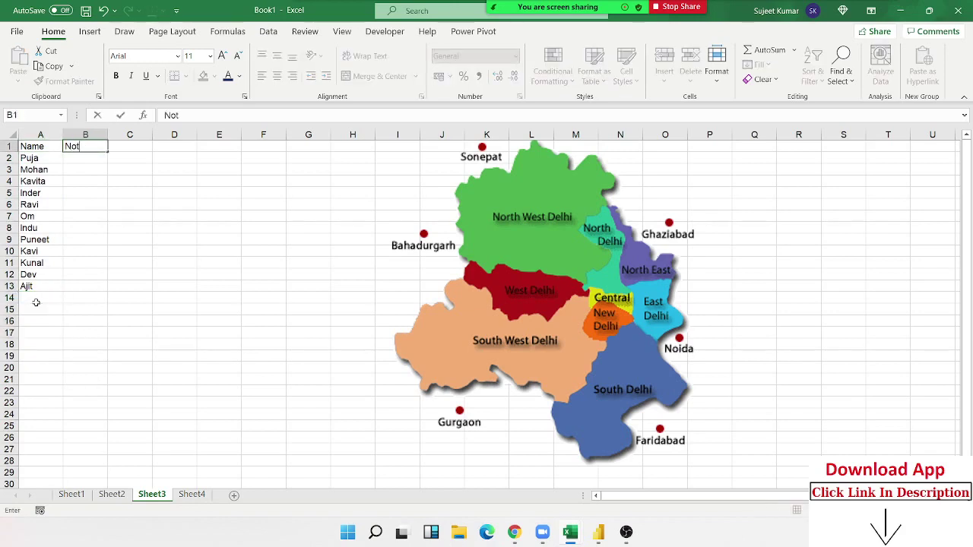
pyautogui.write('h')
pyautogui.press('Return')
pyautogui.press('Up')
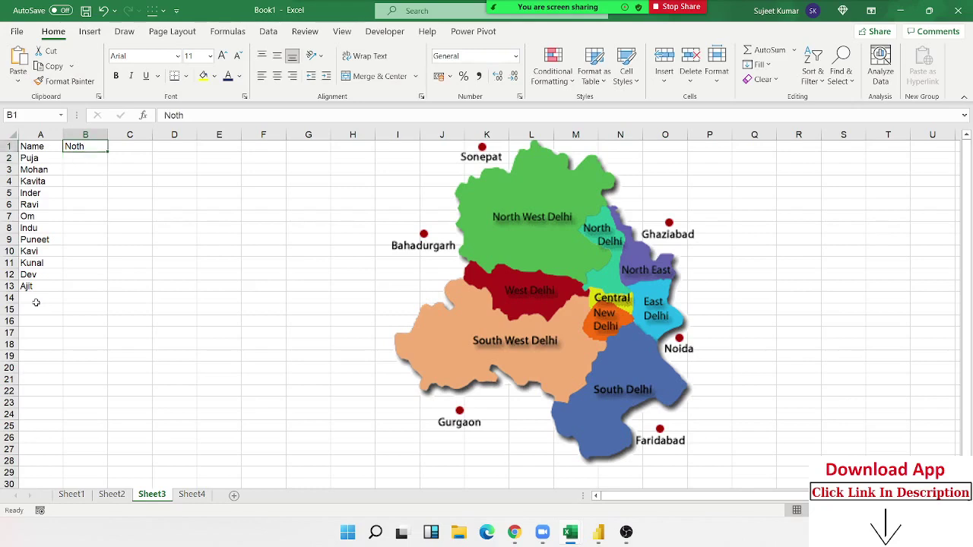
pyautogui.press('Right')
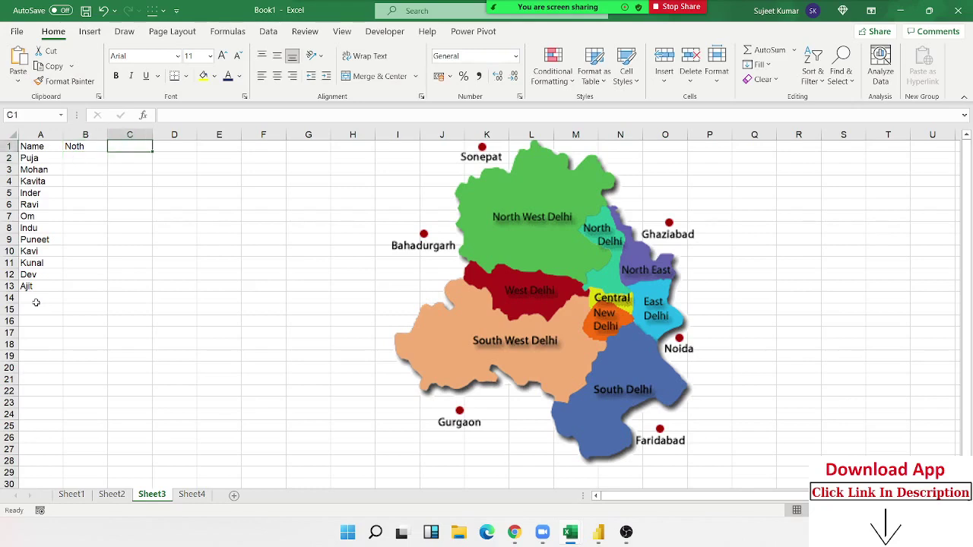
pyautogui.write('West')
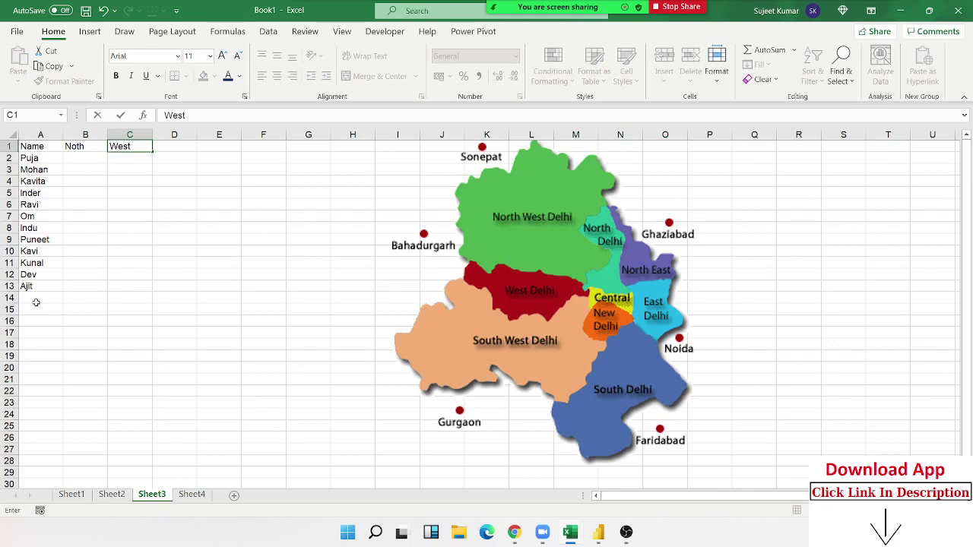
pyautogui.press('Tab')
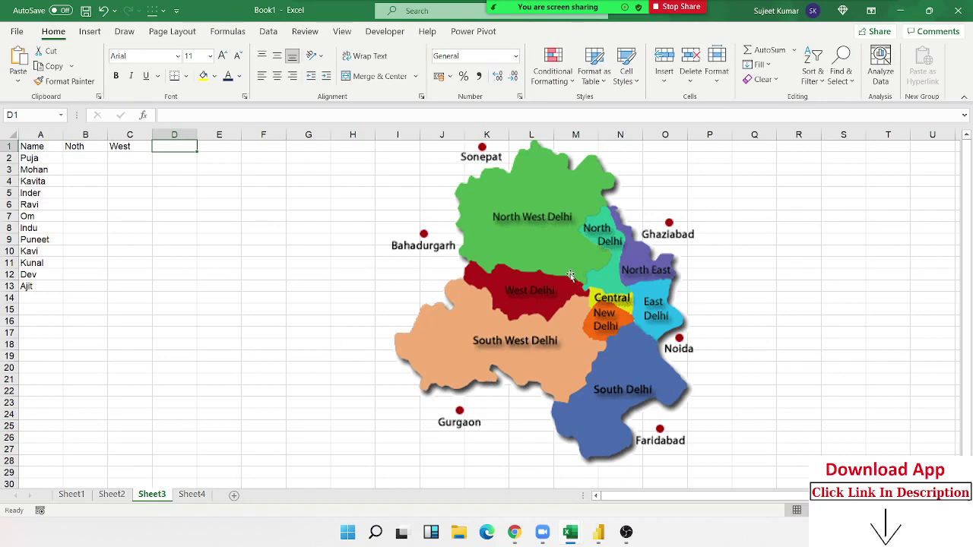
pyautogui.write('Ea')
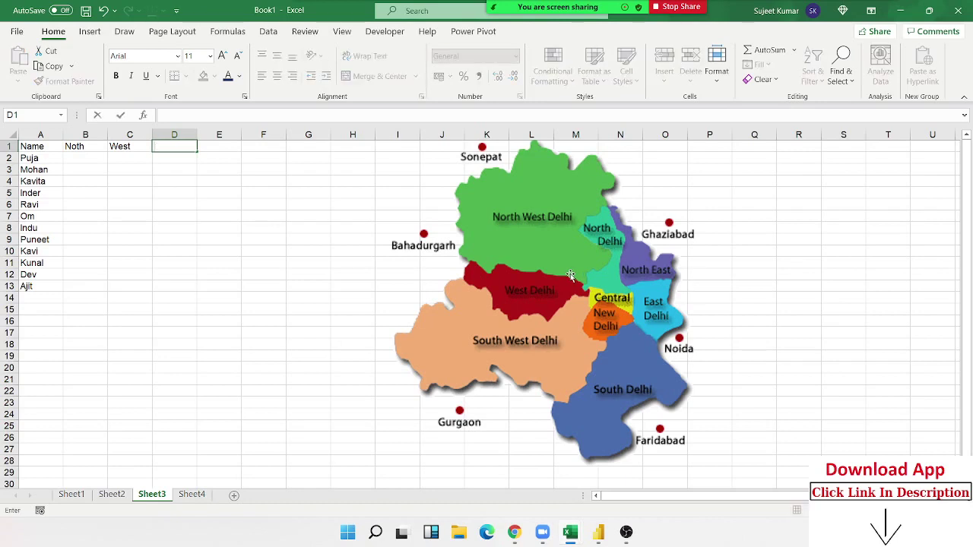
pyautogui.press('Escape')
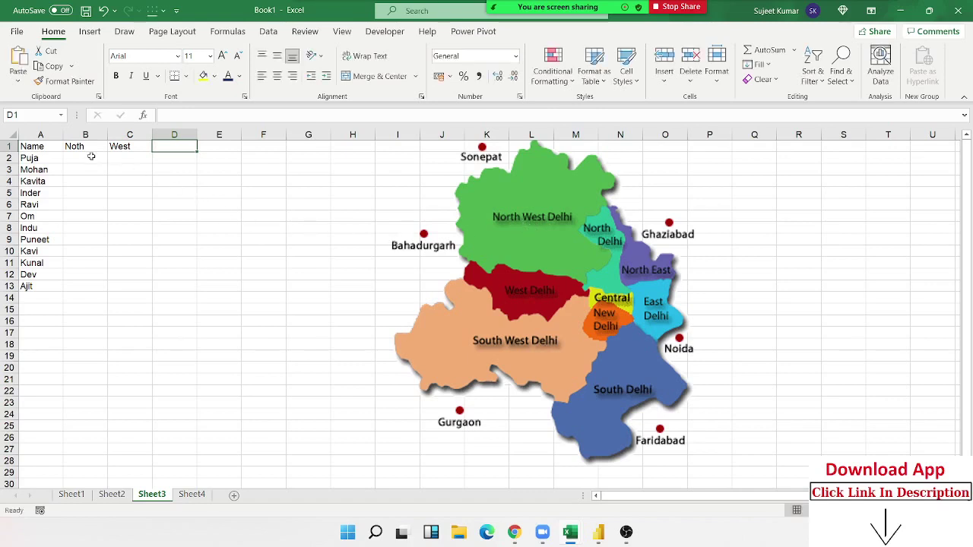
# Step: Add the East, South and Central headings in D1:F1
pyautogui.click(75, 147)
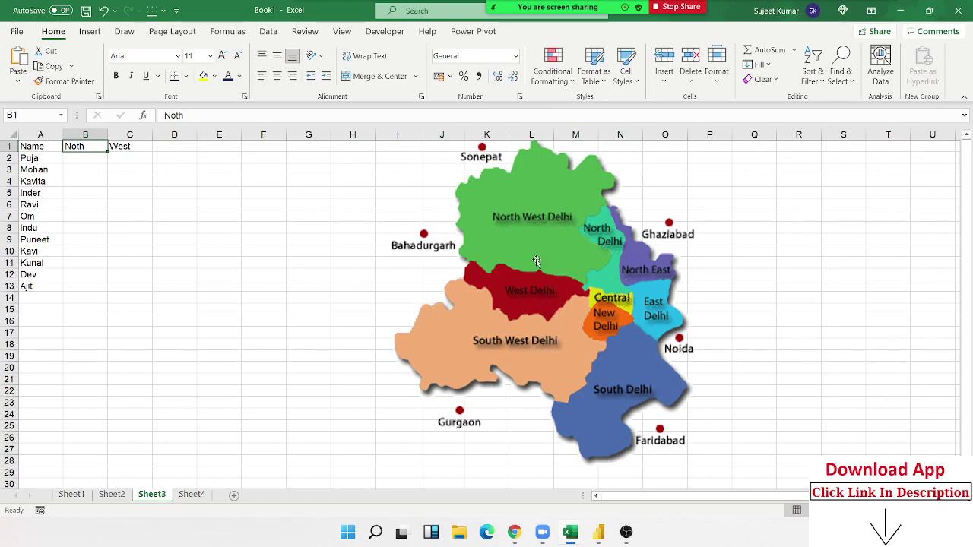
pyautogui.click(134, 148)
pyautogui.click(163, 147)
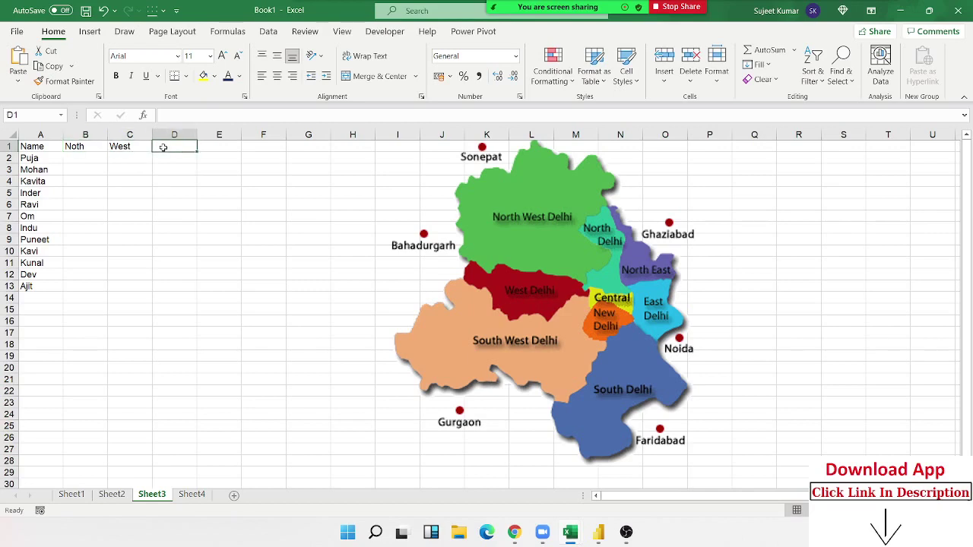
pyautogui.write('East')
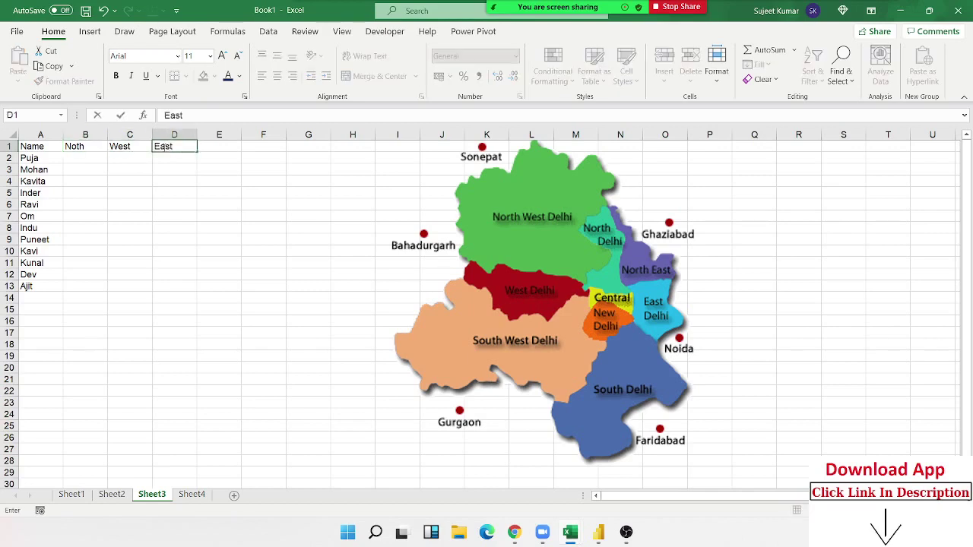
pyautogui.press('Tab')
pyautogui.write('So')
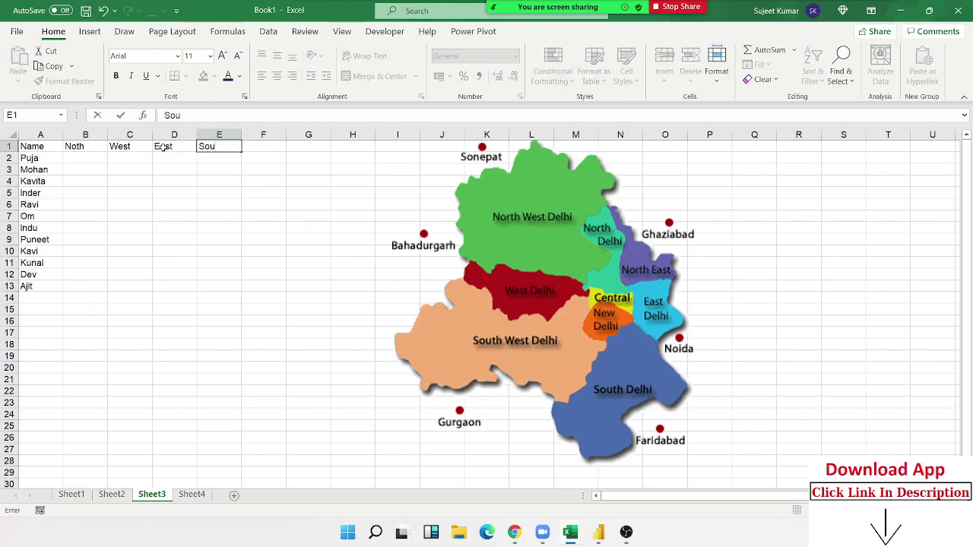
pyautogui.press('Tab')
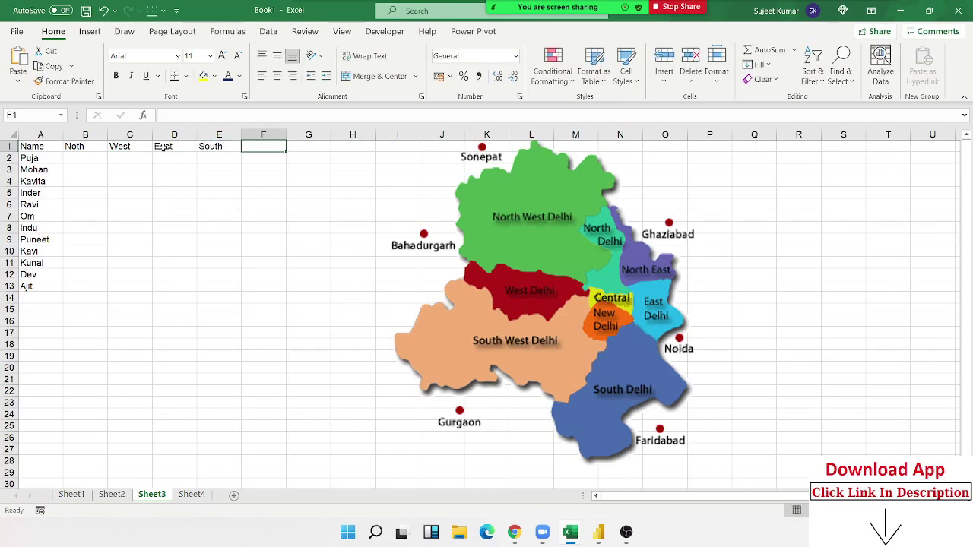
pyautogui.write('C')
pyautogui.write('entra')
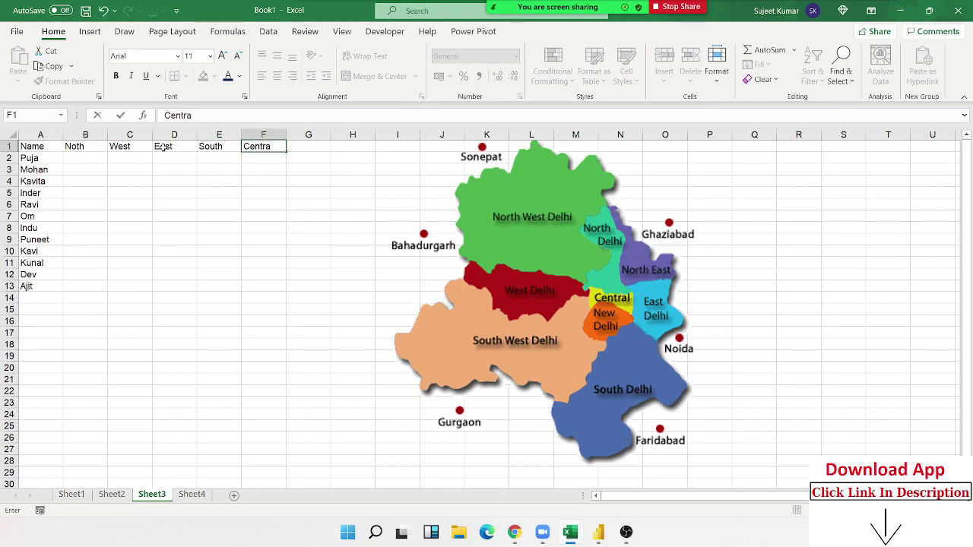
pyautogui.write('l')
pyautogui.click(163, 147)
# Step: Enter =RANDBETWEEN(10,90) in B2 and fill it across B2:F13
pyautogui.click(82, 158)
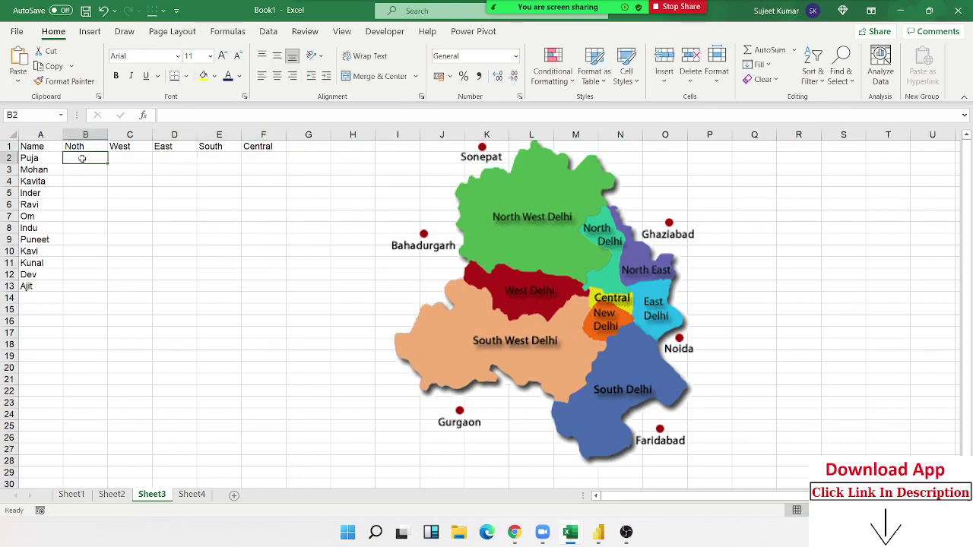
pyautogui.write('=ra')
pyautogui.press('Down')
pyautogui.press('Down')
pyautogui.press('Down')
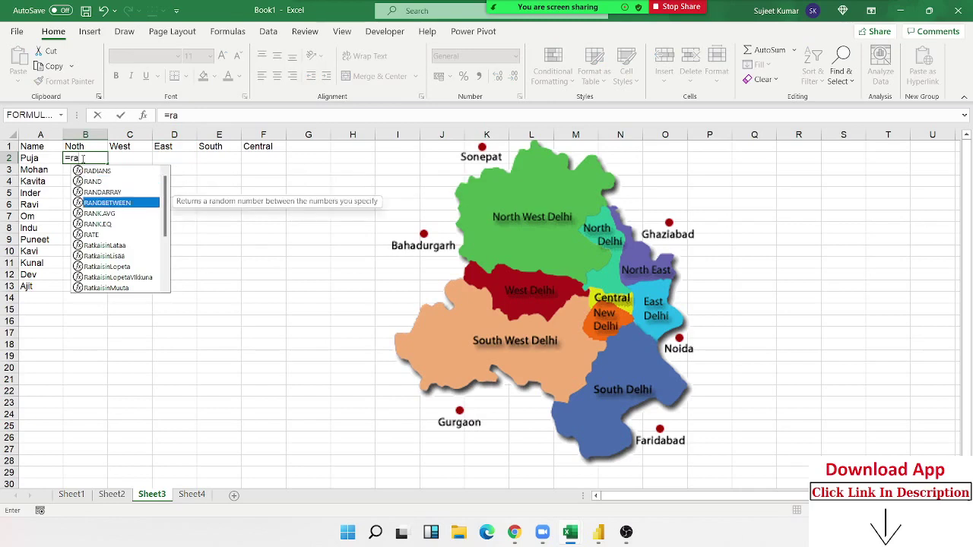
pyautogui.press('Tab')
pyautogui.write('10,9')
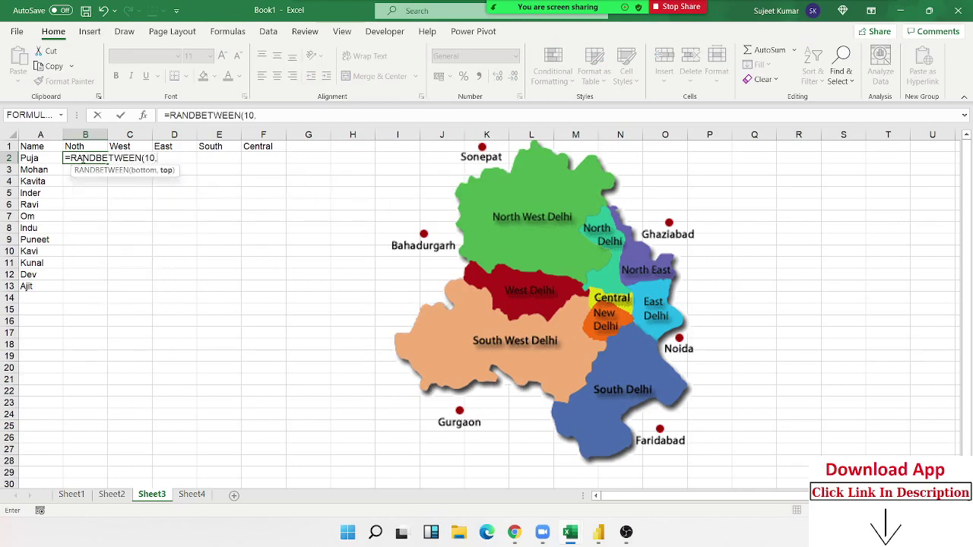
pyautogui.write('0)')
pyautogui.press('Return')
pyautogui.moveTo(84, 158)
pyautogui.mouseDown()
pyautogui.moveTo(273, 199)
pyautogui.moveTo(272, 286)
pyautogui.mouseUp()
pyautogui.press('F2')
pyautogui.hotkey('ctrl', 'Return')
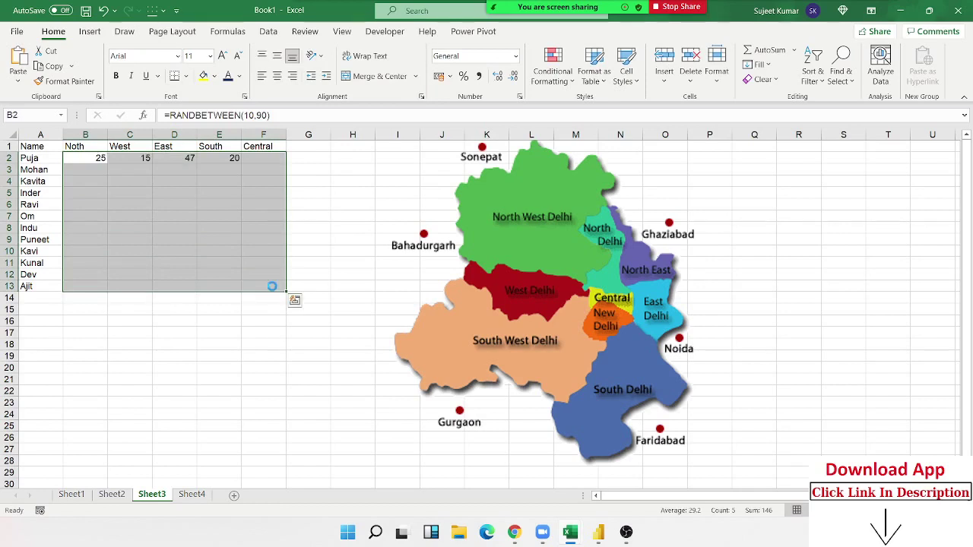
# Step: Convert B2:F13 to fixed numbers with Copy and Paste Values
pyautogui.hotkey('ctrl', 'c')
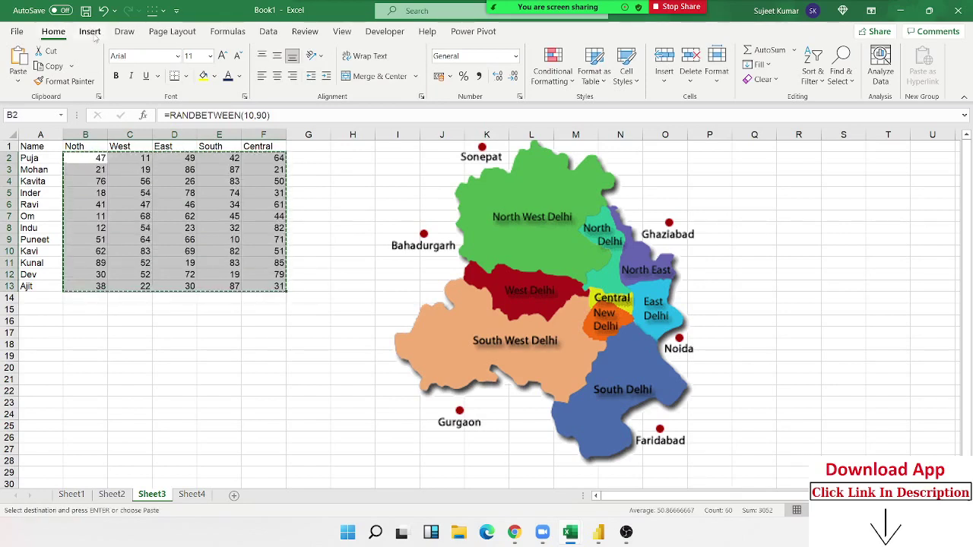
pyautogui.click(19, 82)
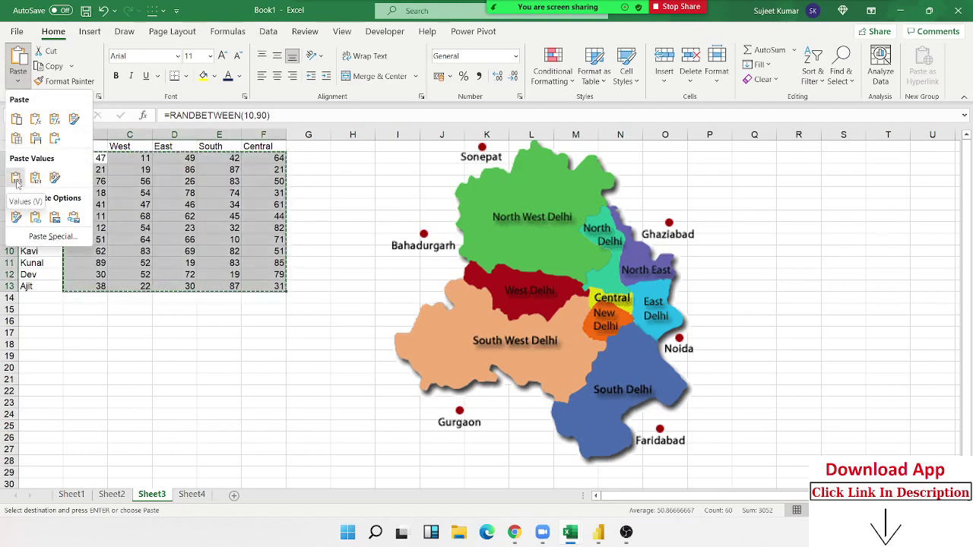
pyautogui.click(16, 177)
pyautogui.click(28, 147)
# Step: Copy the header row A1:F1 (Name, Noth, West, East, South, Central)
pyautogui.moveTo(30, 158); pyautogui.dragTo(30, 285)
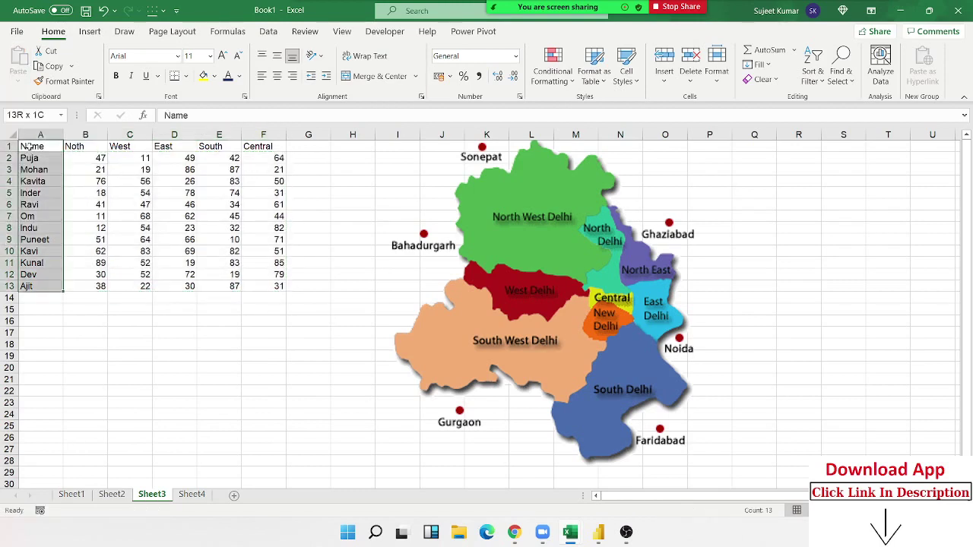
pyautogui.hotkey('ctrl', 'c')
pyautogui.press('Down')
pyautogui.press('Down')
pyautogui.press('Down')
pyautogui.press('Down')
pyautogui.press('Down')
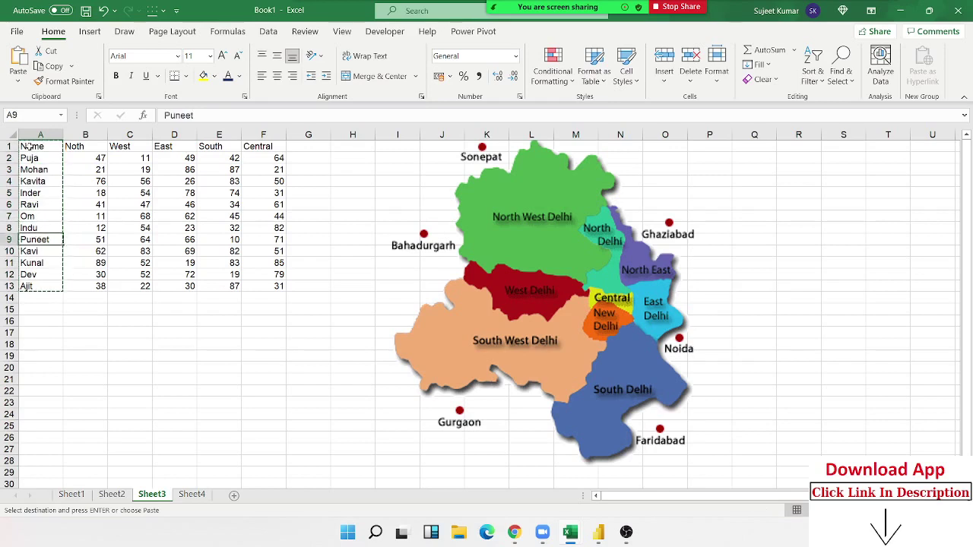
pyautogui.press('Down')
pyautogui.press('Down')
pyautogui.press('Down')
pyautogui.press('Down')
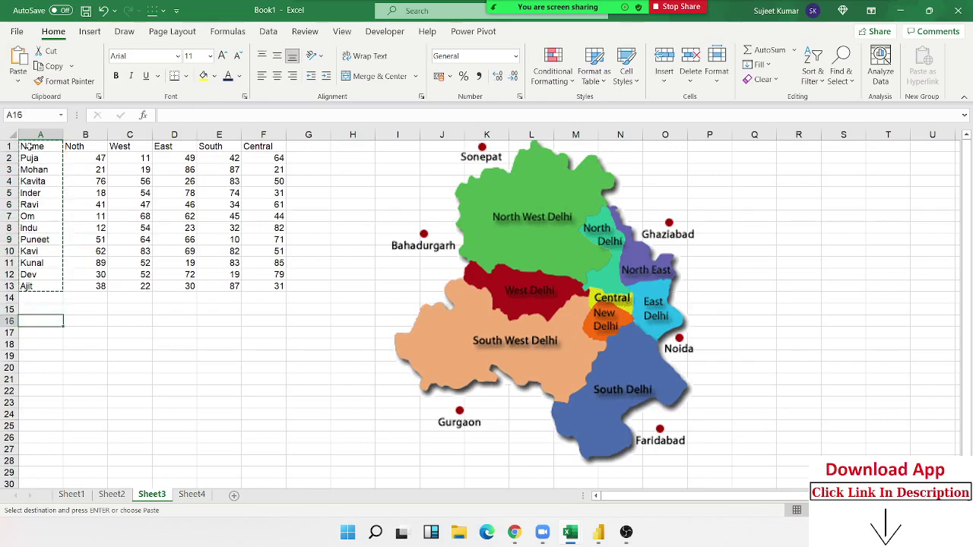
pyautogui.press('Escape')
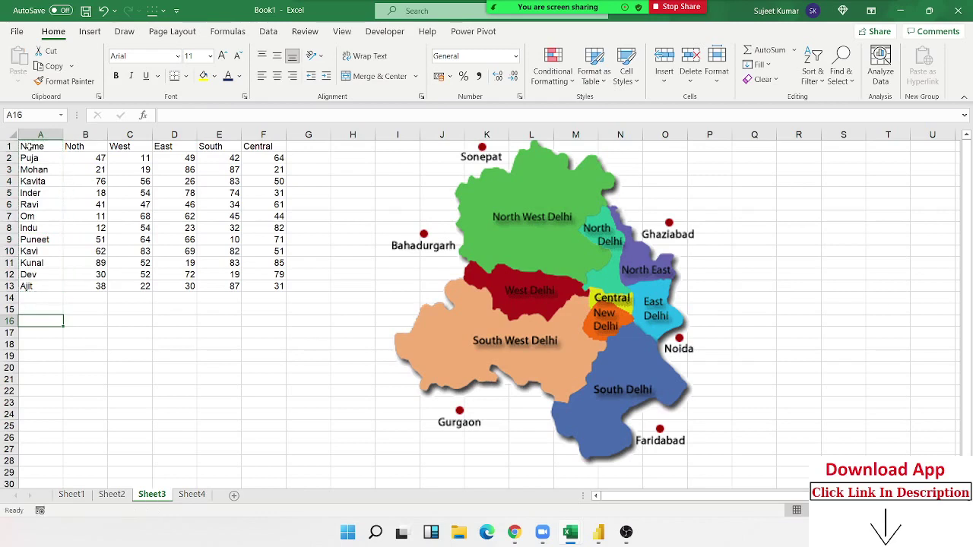
pyautogui.hotkey('ctrl', 'Up')
pyautogui.hotkey('ctrl', 'Up')
pyautogui.hotkey('ctrl', 'shift', 'Right')
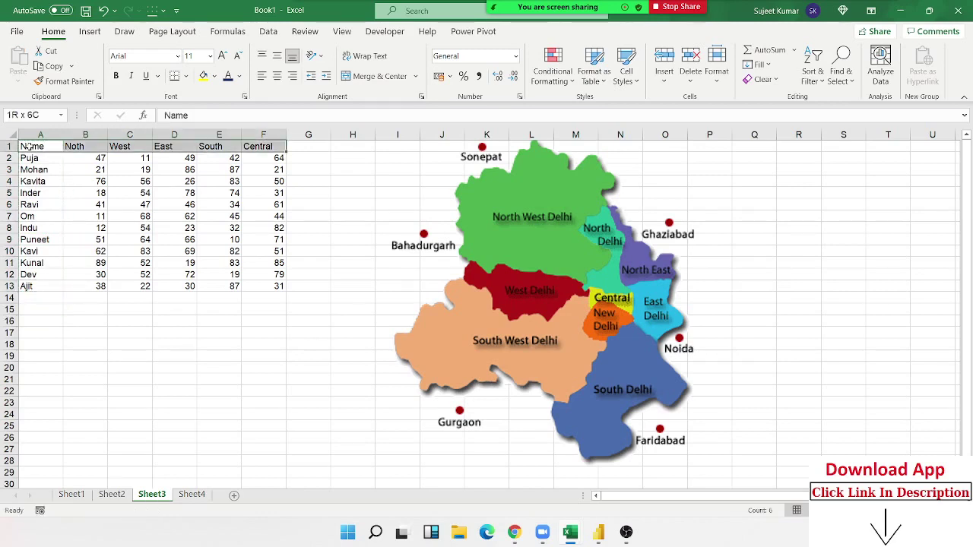
pyautogui.hotkey('ctrl', 'c')
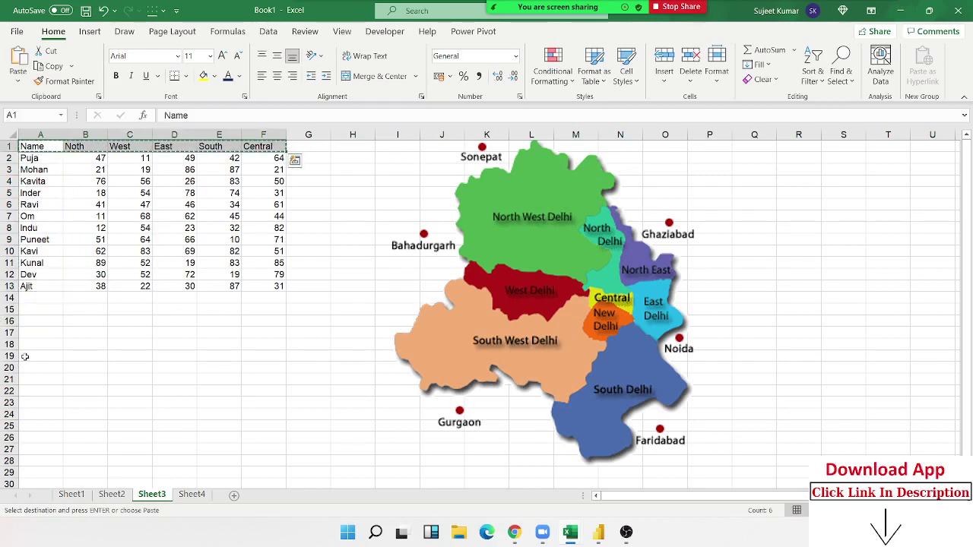
# Step: Paste the copied headers into row 18 starting at A18
pyautogui.click(33, 342)
pyautogui.hotkey('ctrl', 'v')
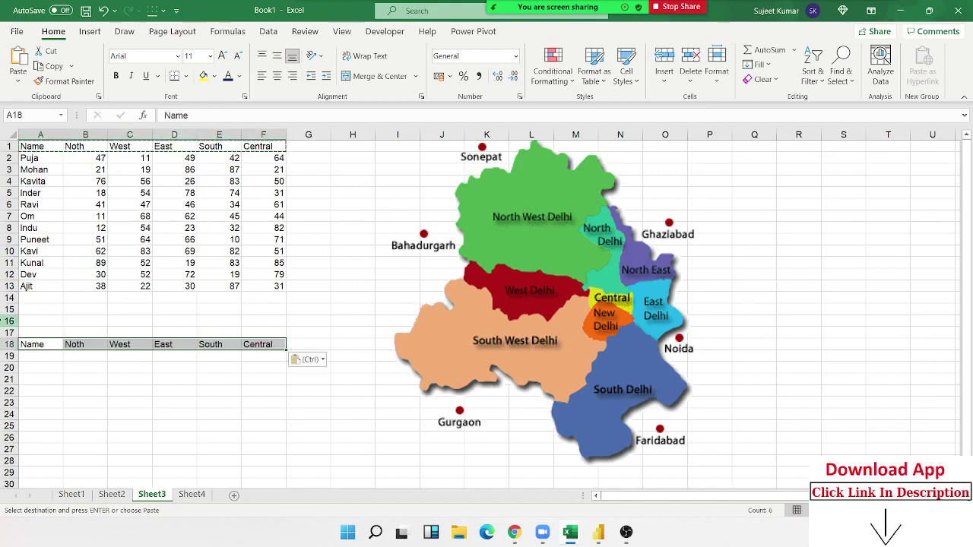
pyautogui.press('Escape')
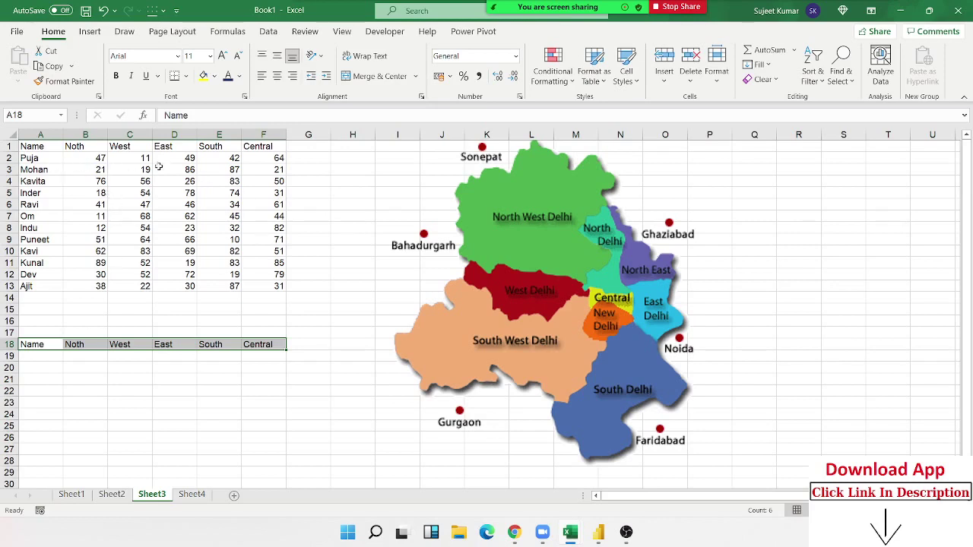
pyautogui.click(364, 174)
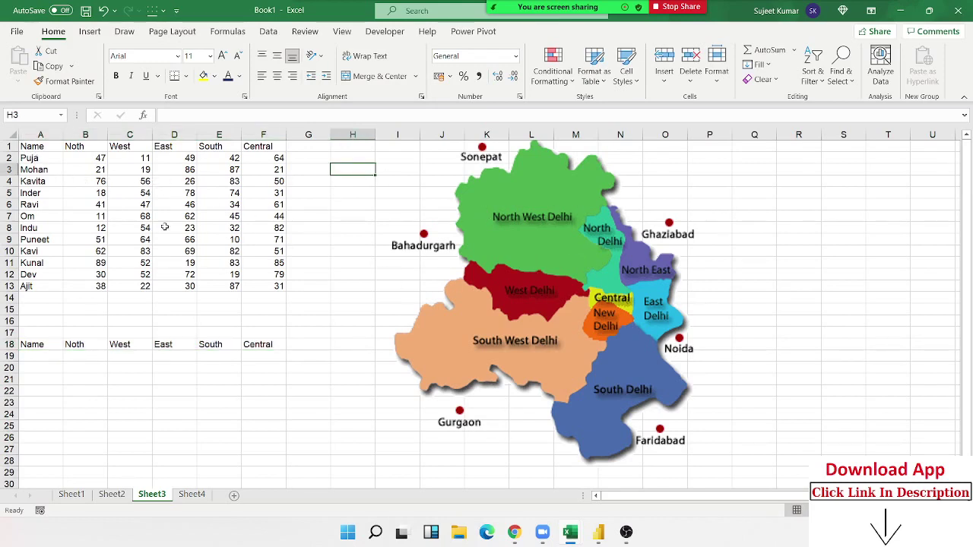
pyautogui.moveTo(724, 203); pyautogui.dragTo(851, 288)
pyautogui.moveTo(96, 146); pyautogui.dragTo(182, 146)
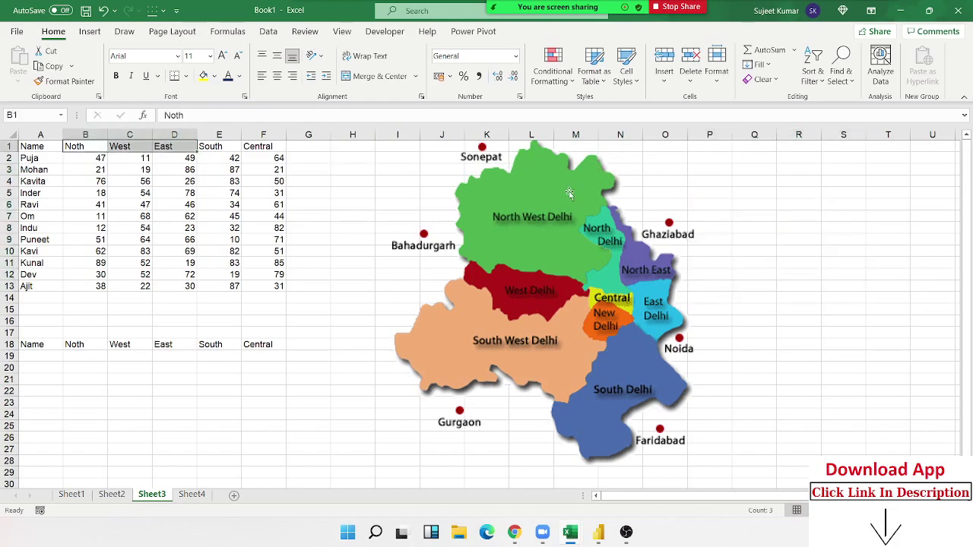
pyautogui.click(86, 358)
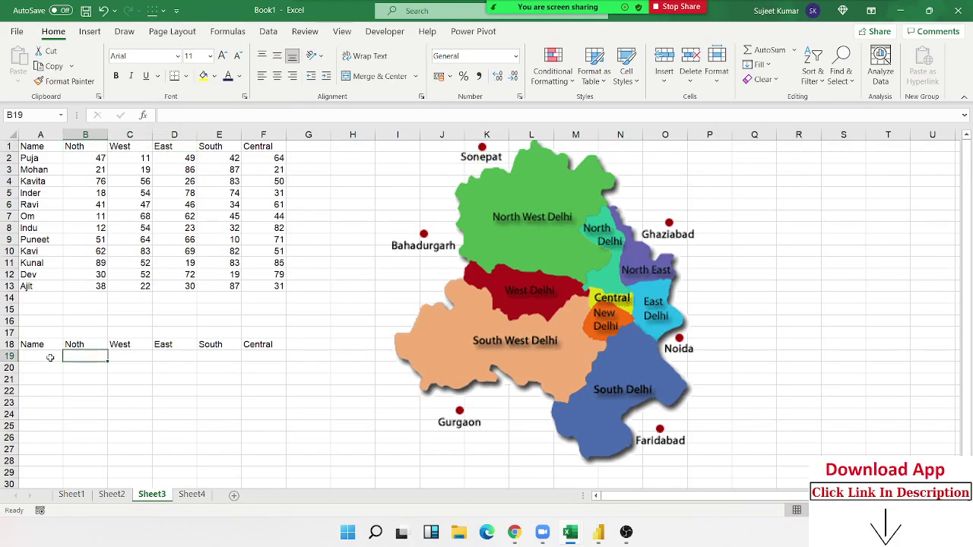
# Step: With index 1 in A17, enter =OFFSET(A1,$A$17,0) in A19
pyautogui.click(31, 347)
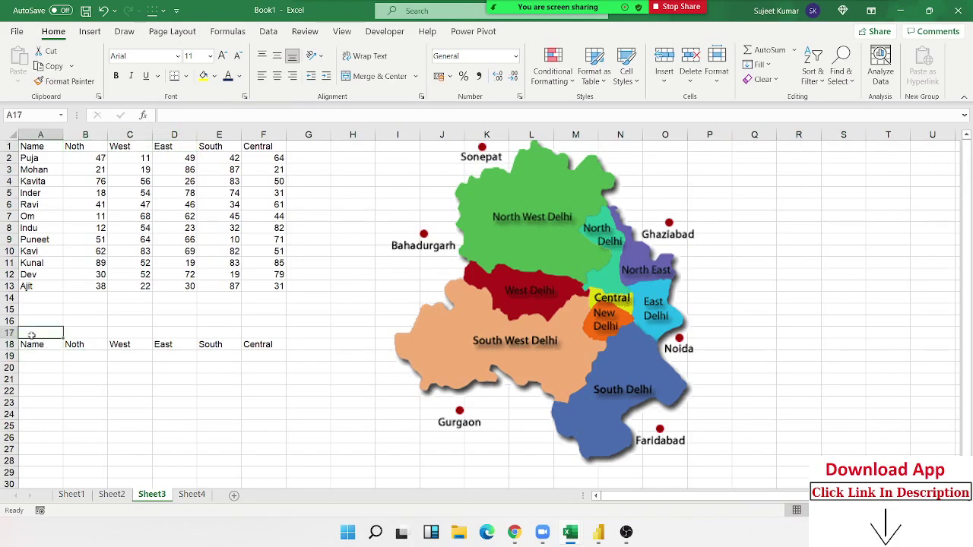
pyautogui.write('1')
pyautogui.press('Return')
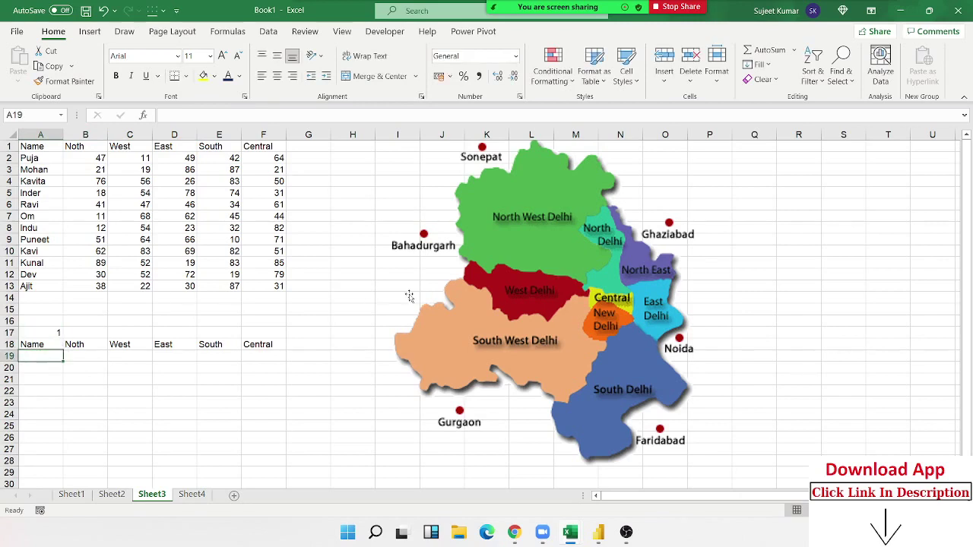
pyautogui.write('=off')
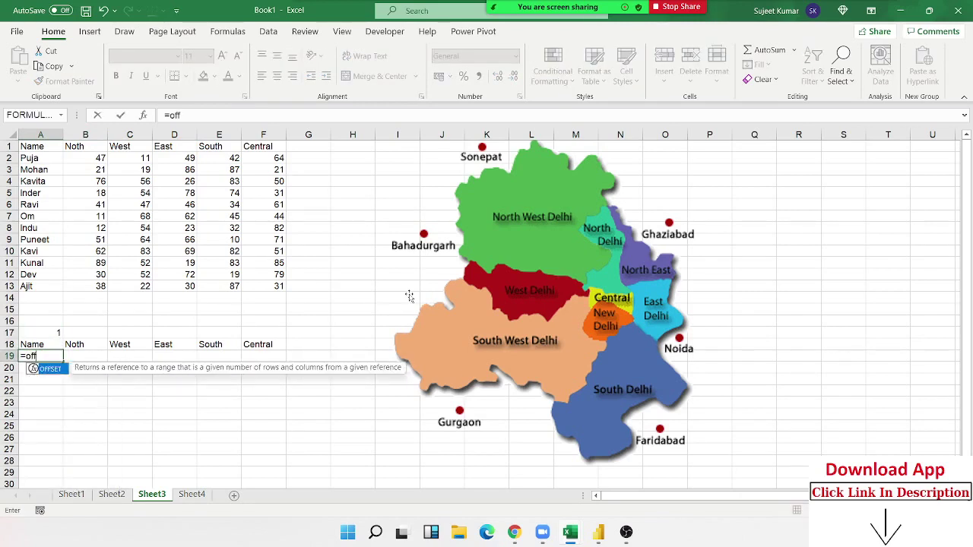
pyautogui.press('Tab')
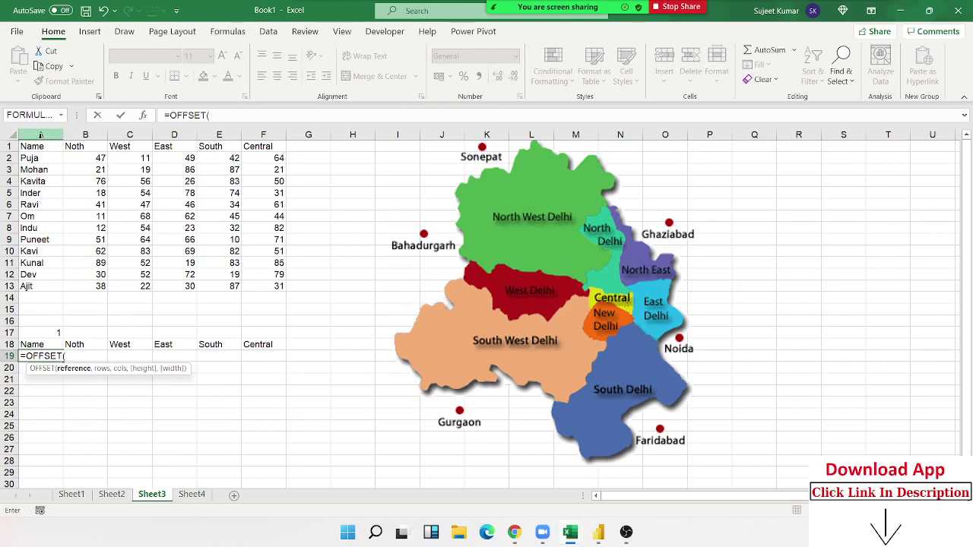
pyautogui.click(38, 146)
pyautogui.write(',')
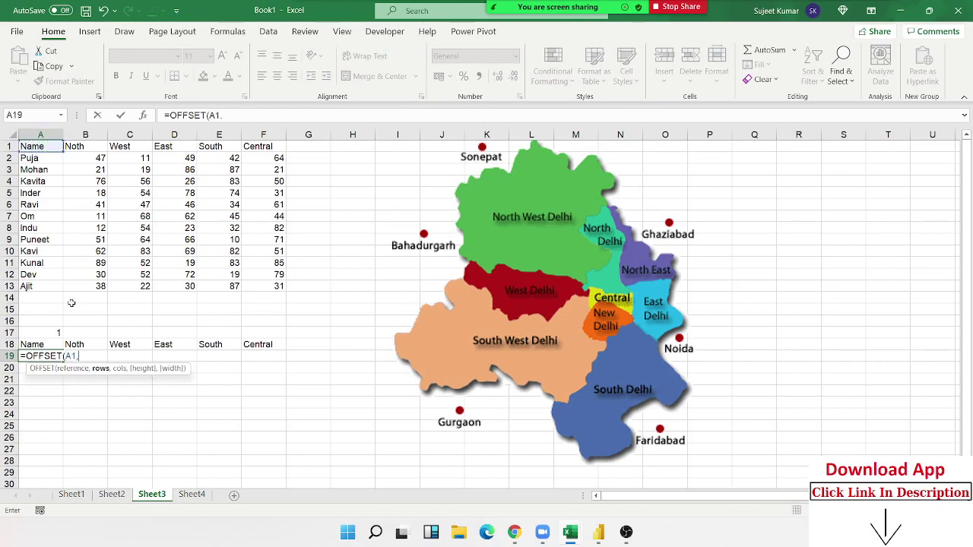
pyautogui.click(50, 332)
pyautogui.write(',0')
pyautogui.press('Return')
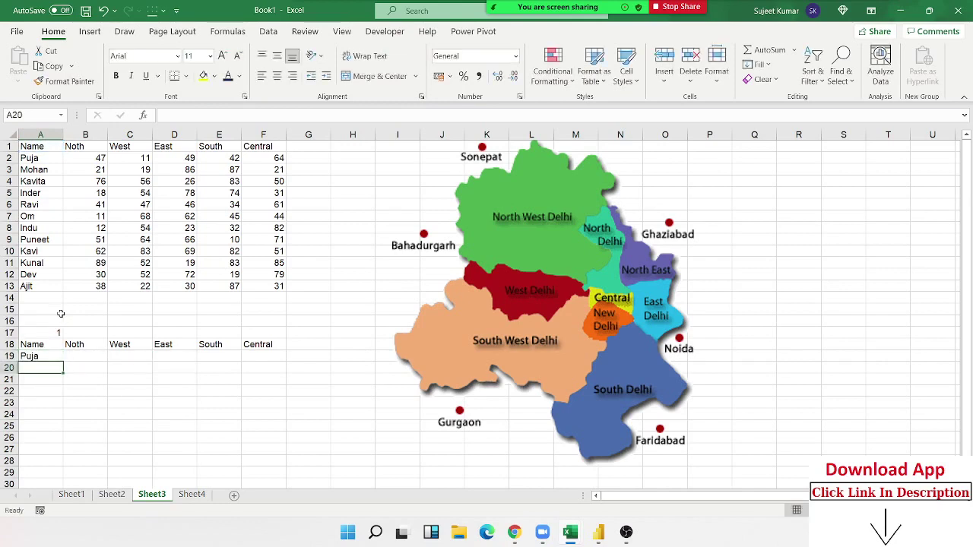
pyautogui.click(226, 115)
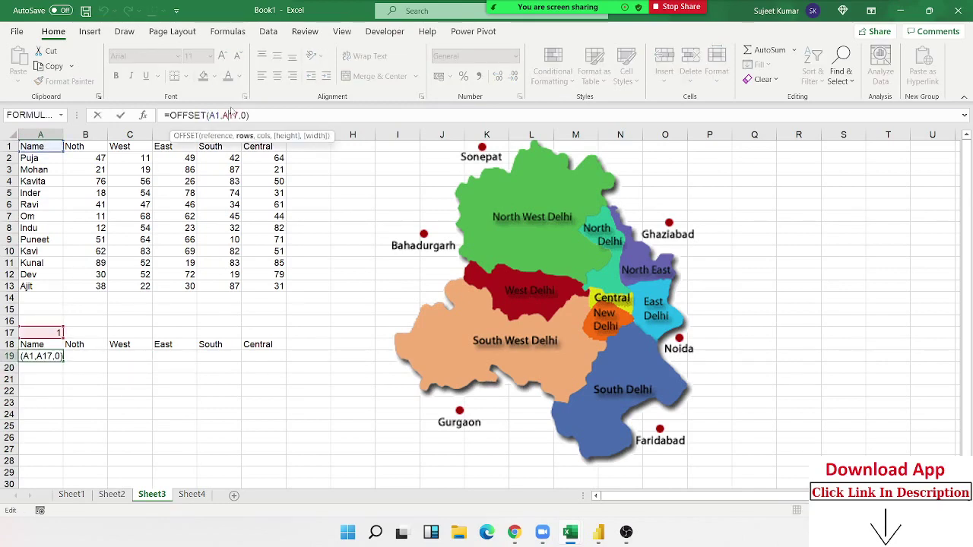
pyautogui.press('F4')
pyautogui.press('Return')
# Step: Fill the OFFSET formula across row 19 to column F, giving Puja, 47, 11, 49, 42, 64
pyautogui.moveTo(38, 356); pyautogui.dragTo(266, 356)
pyautogui.hotkey('ctrl', 'r')
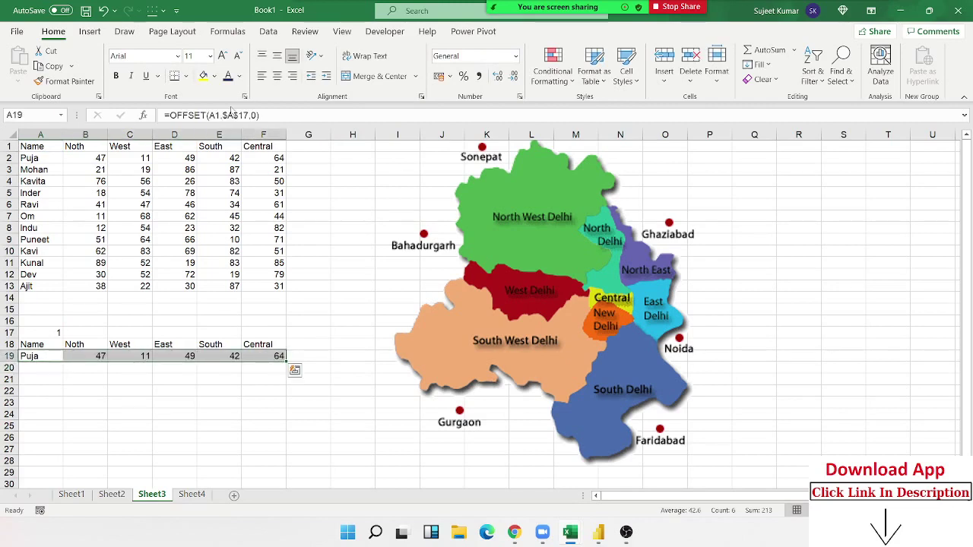
pyautogui.click(87, 472)
pyautogui.click(72, 357)
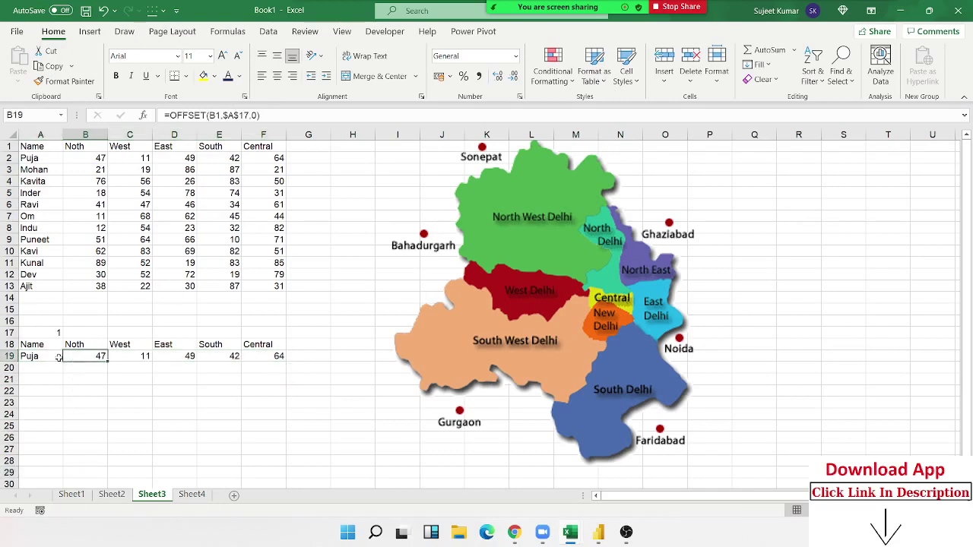
pyautogui.click(55, 357)
pyautogui.click(84, 356)
pyautogui.click(253, 388)
pyautogui.click(96, 357)
pyautogui.click(232, 320)
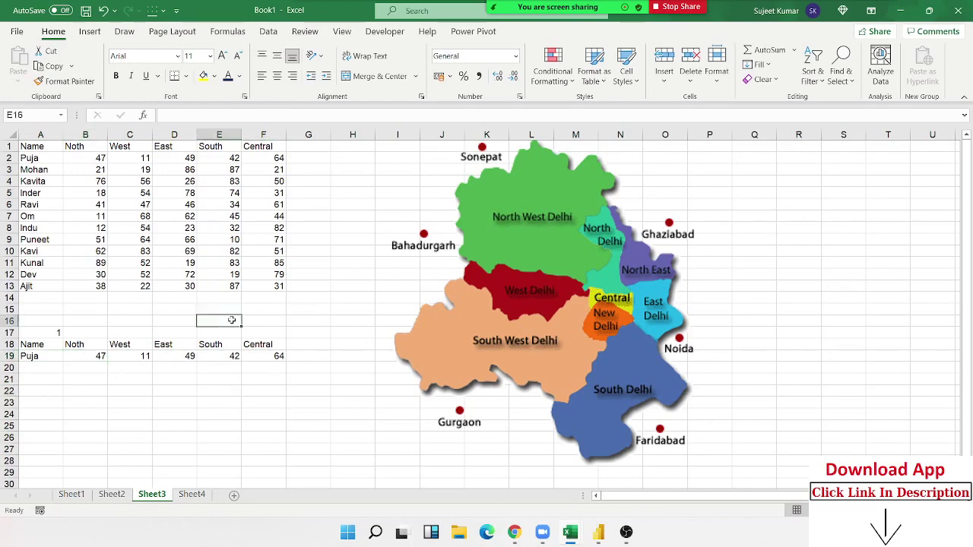
pyautogui.hotkey('ctrl', 'c')
pyautogui.press('Escape')
pyautogui.click(99, 357)
pyautogui.hotkey('ctrl', 'c')
pyautogui.click(278, 298)
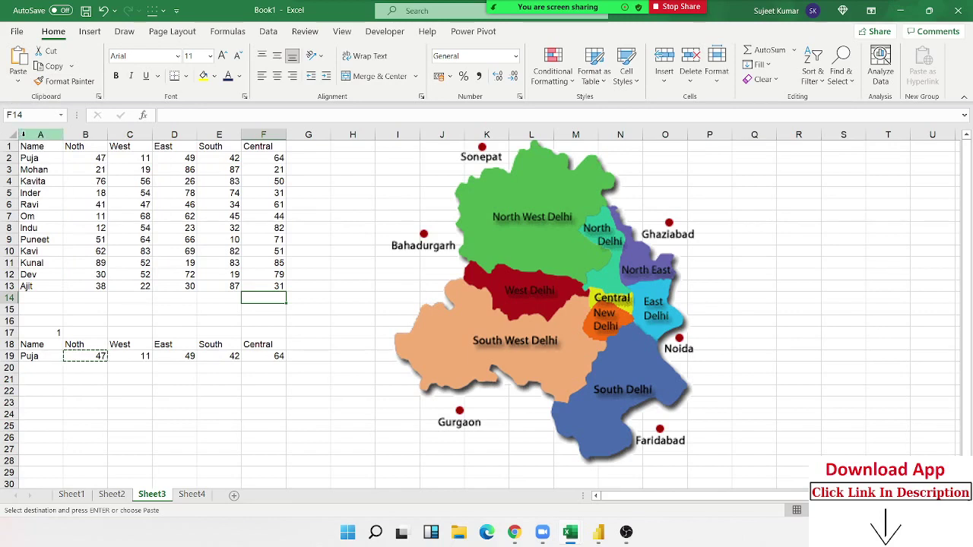
pyautogui.click(17, 82)
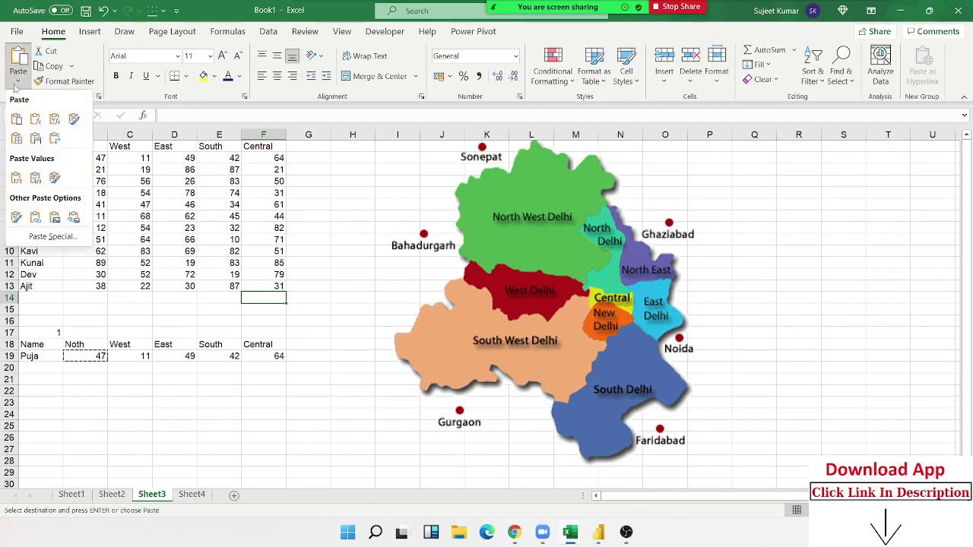
pyautogui.click(74, 217)
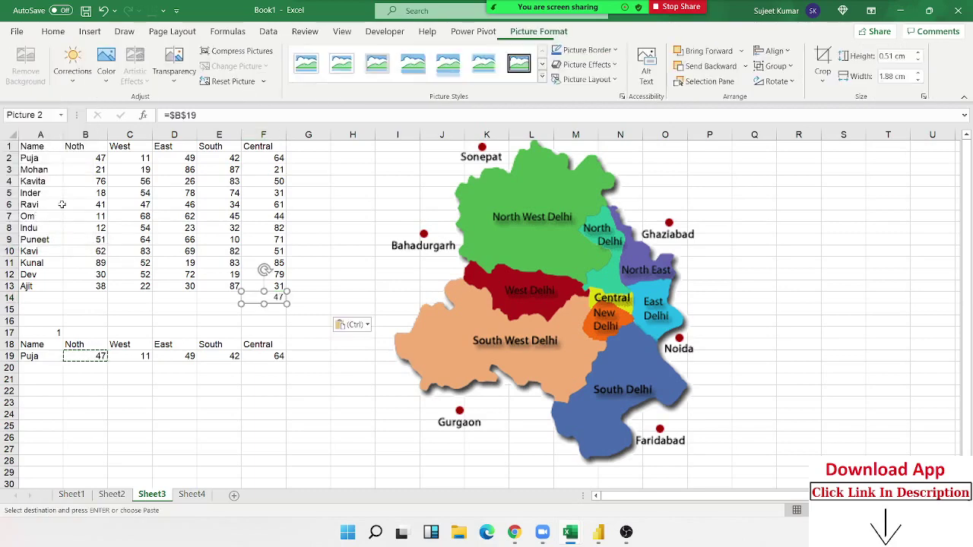
pyautogui.moveTo(272, 297)
pyautogui.mouseDown()
pyautogui.moveTo(516, 243)
pyautogui.moveTo(321, 224)
pyautogui.mouseUp()
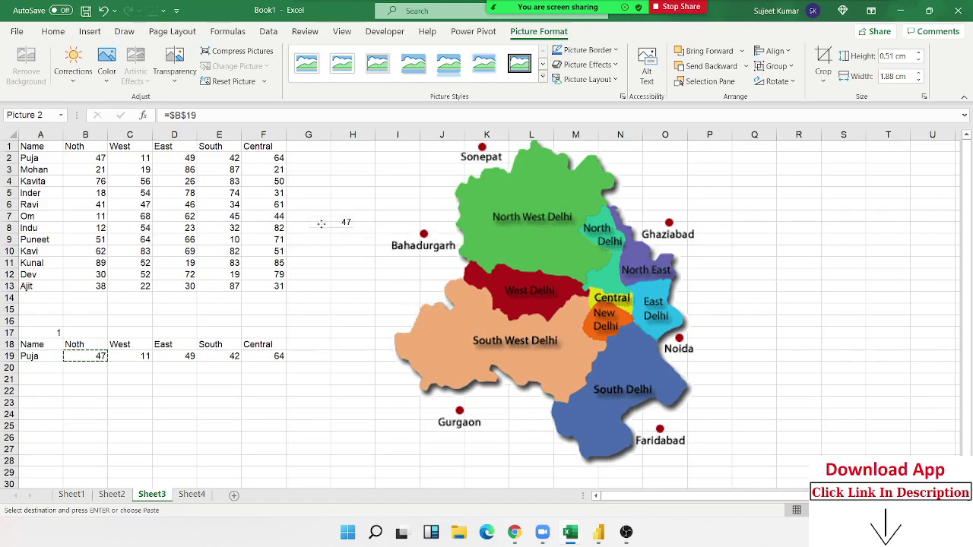
pyautogui.press('Delete')
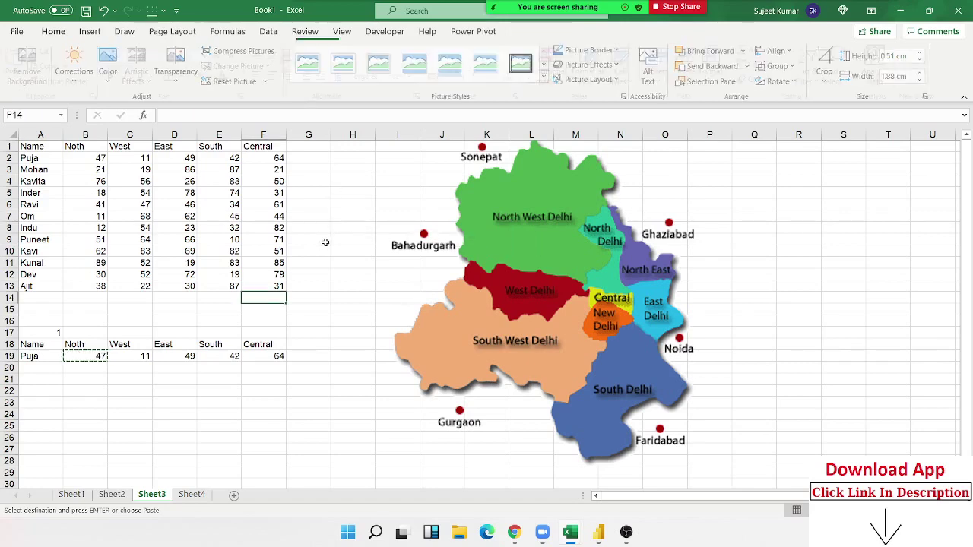
pyautogui.click(245, 262)
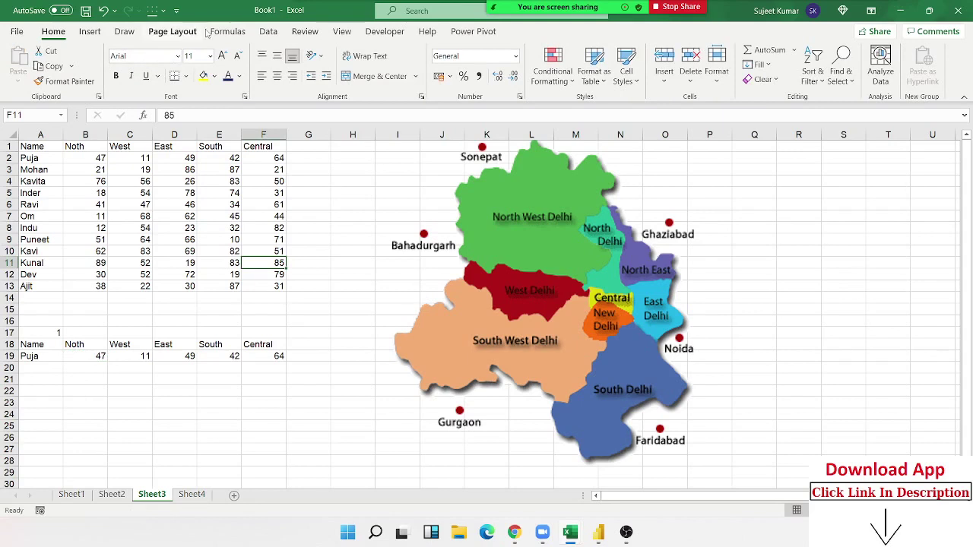
# Step: Turn off the sheet gridlines in Page Layout and copy the North value in B19
pyautogui.click(172, 31)
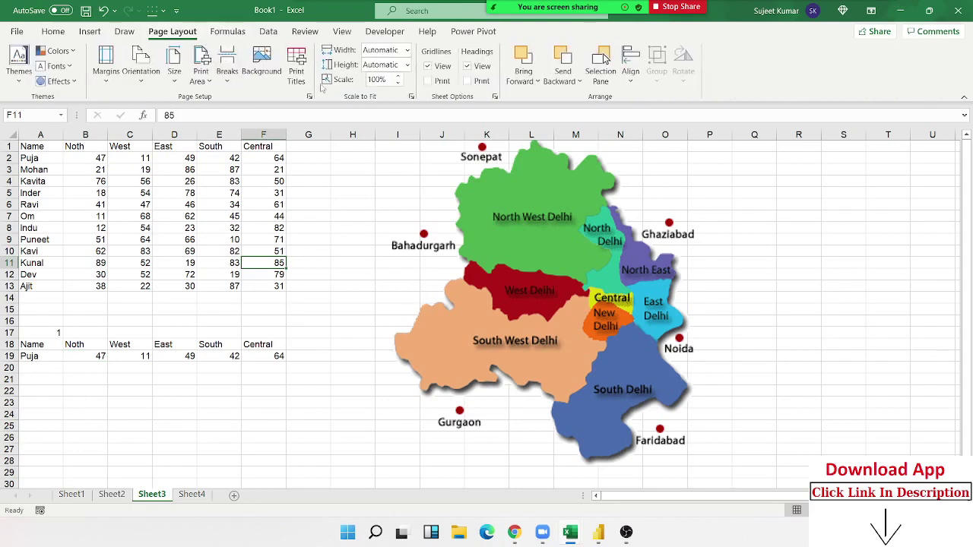
pyautogui.click(427, 66)
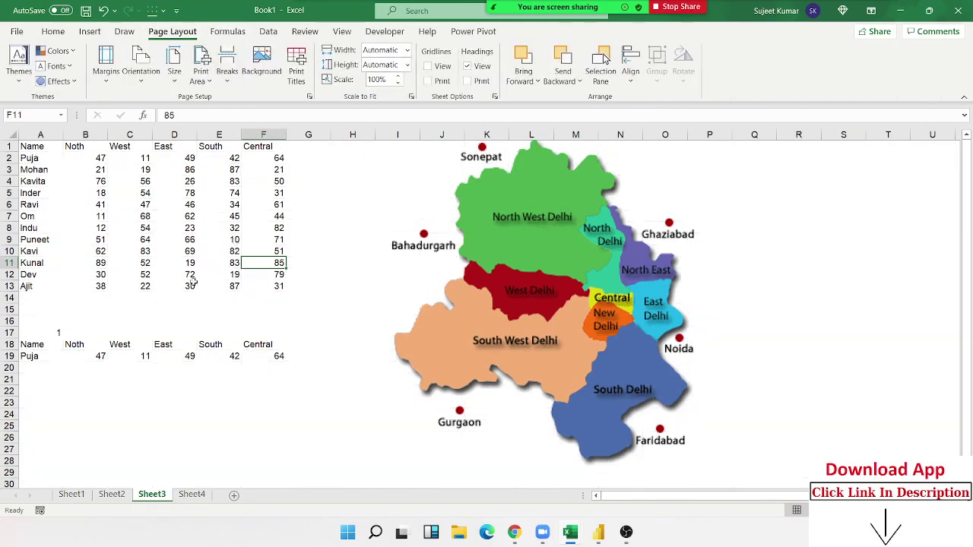
pyautogui.click(85, 346)
pyautogui.click(87, 355)
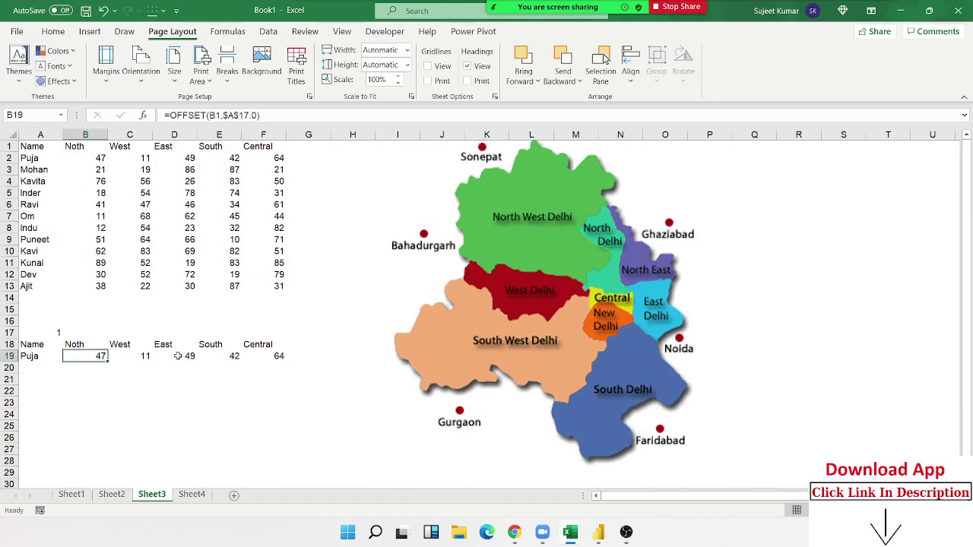
pyautogui.hotkey('ctrl', 'c')
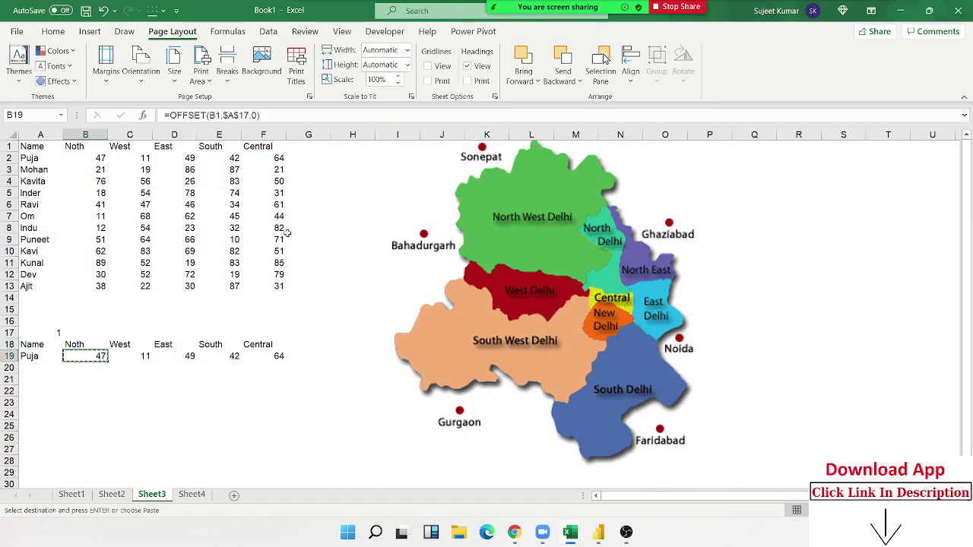
pyautogui.click(257, 207)
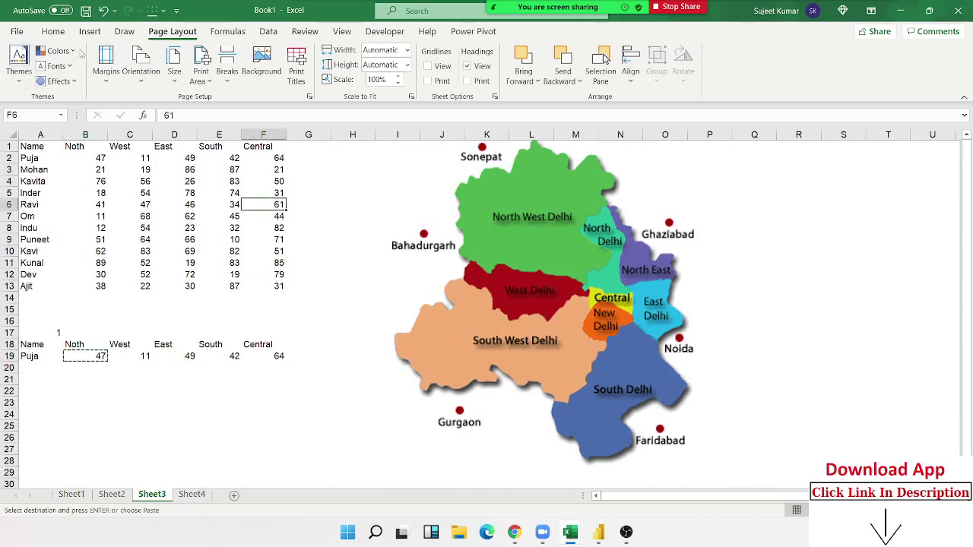
# Step: Paste B19 as a linked picture showing 47, enlarged on North West Delhi
pyautogui.click(54, 31)
pyautogui.click(18, 80)
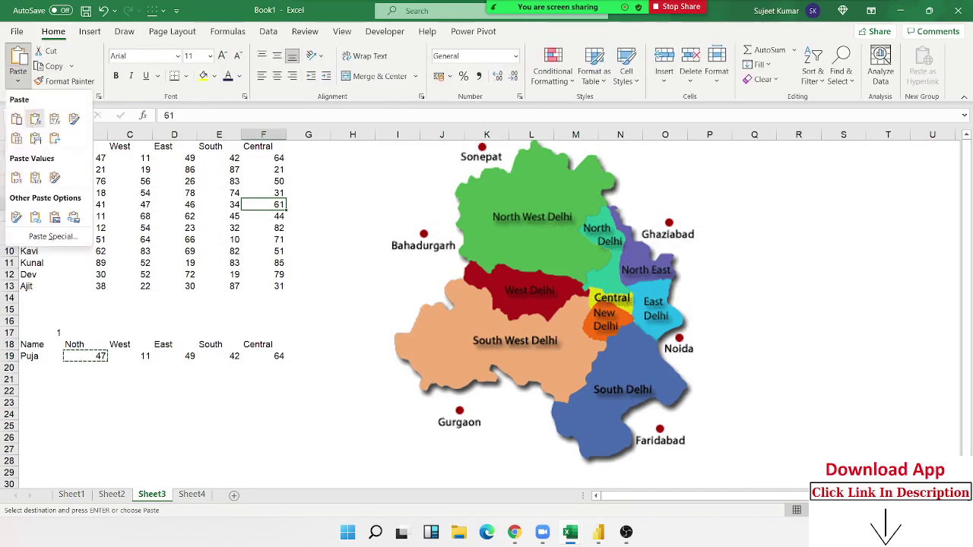
pyautogui.click(56, 218)
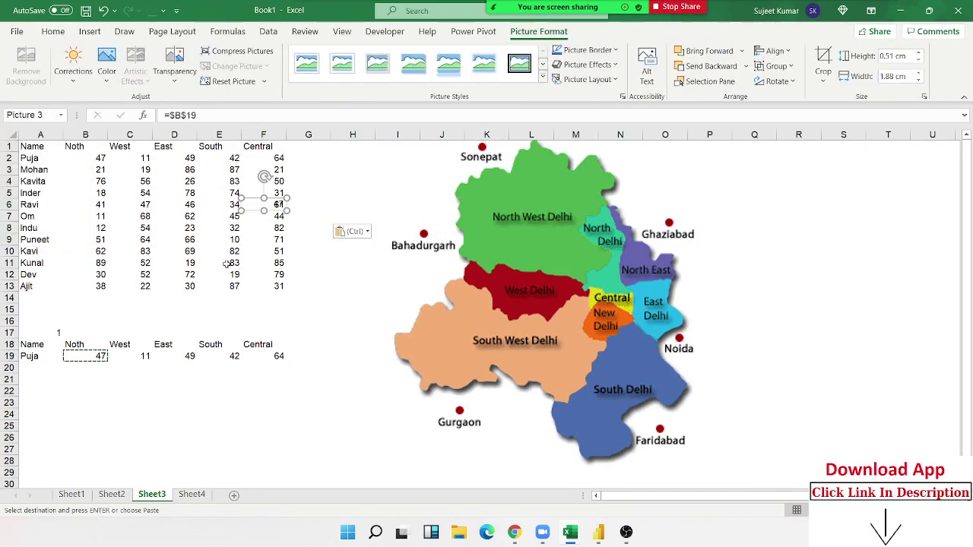
pyautogui.moveTo(259, 209); pyautogui.dragTo(502, 269)
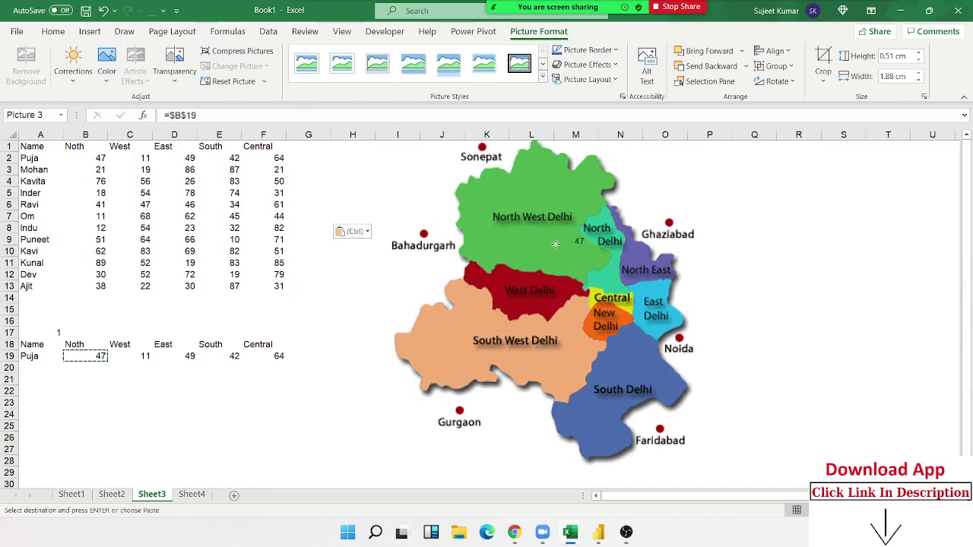
pyautogui.moveTo(501, 269)
pyautogui.mouseDown()
pyautogui.moveTo(545, 245)
pyautogui.moveTo(494, 256)
pyautogui.mouseUp()
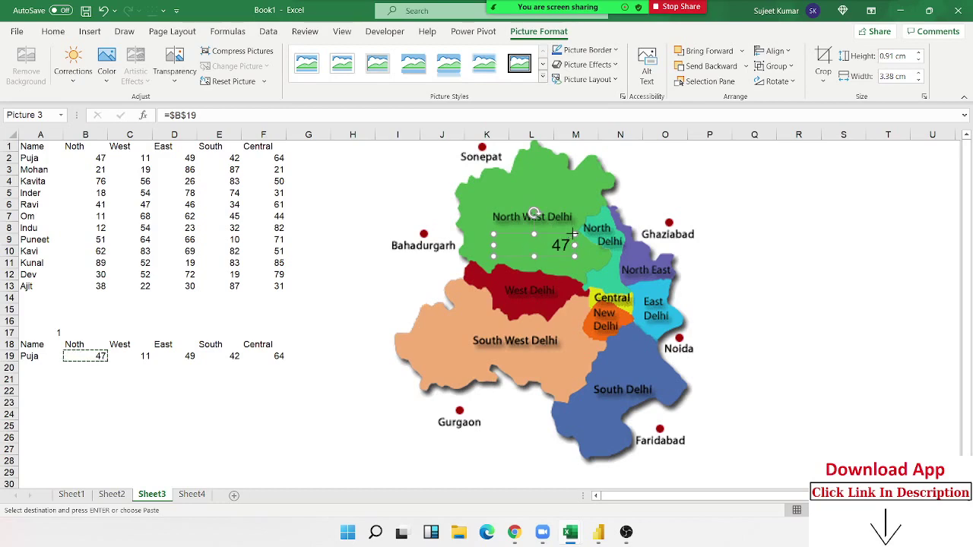
pyautogui.moveTo(574, 234)
pyautogui.mouseDown()
pyautogui.moveTo(592, 228)
pyautogui.moveTo(533, 236)
pyautogui.mouseUp()
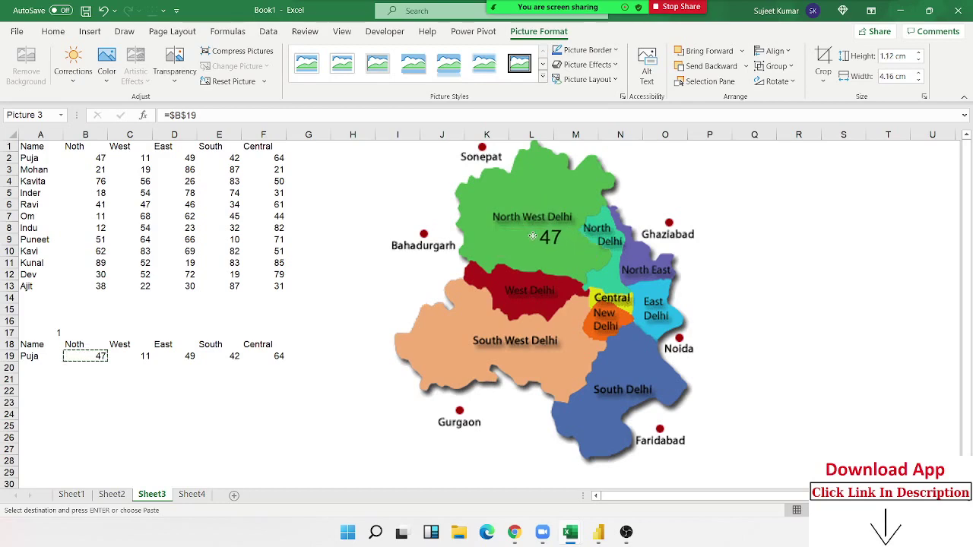
# Step: Fine-tune the 47 picture's position within North West Delhi
pyautogui.click(153, 392)
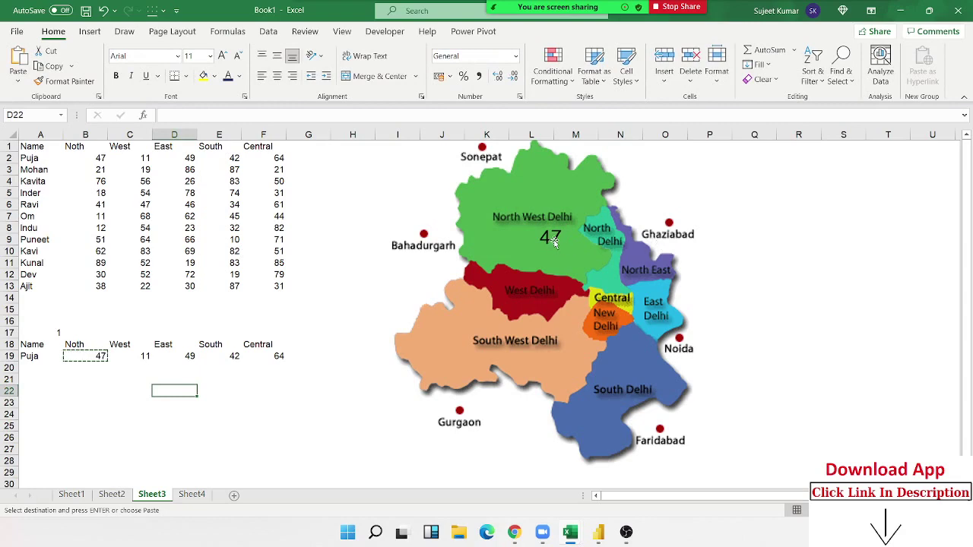
pyautogui.moveTo(554, 241); pyautogui.dragTo(575, 242)
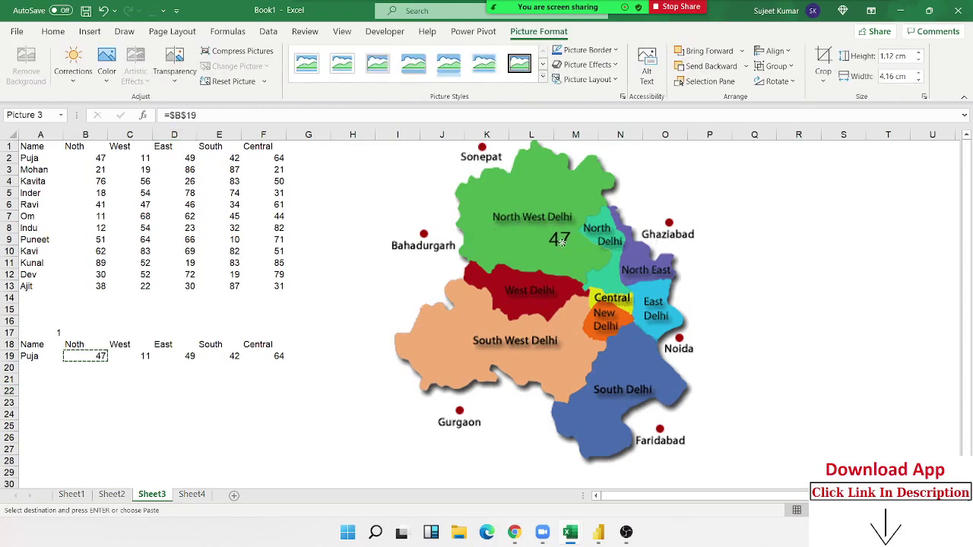
pyautogui.moveTo(575, 242); pyautogui.dragTo(567, 242)
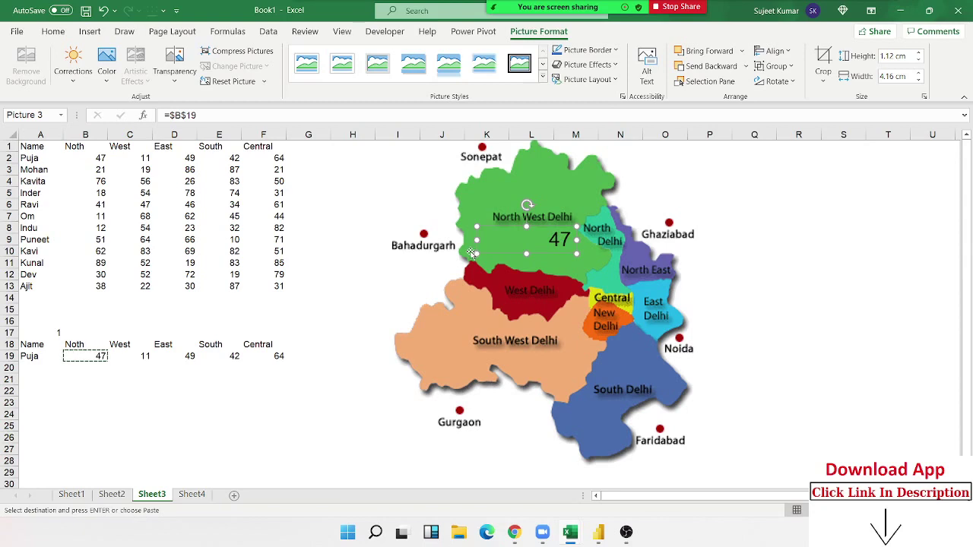
pyautogui.click(342, 282)
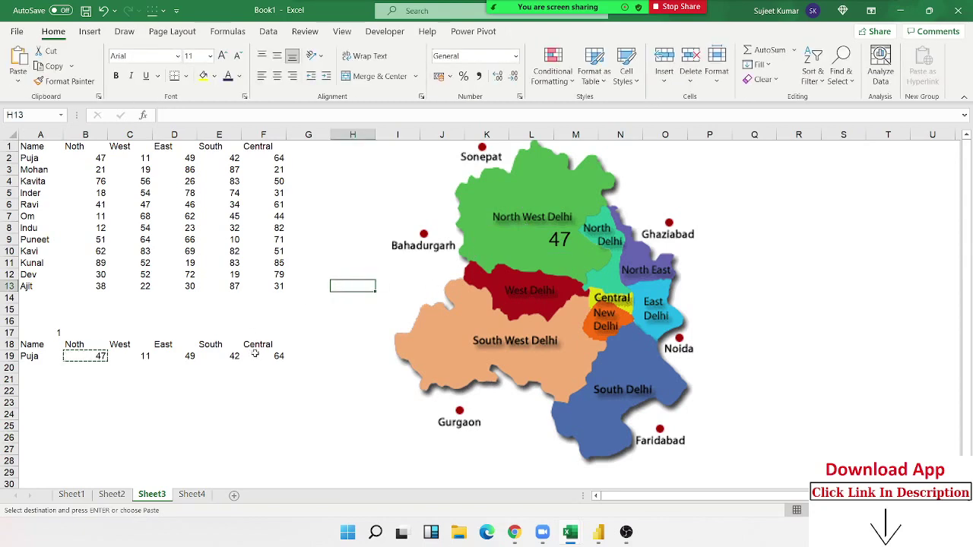
# Step: Paste name cell A19 as an enlarged linked picture reading Puja beside the 47
pyautogui.click(42, 355)
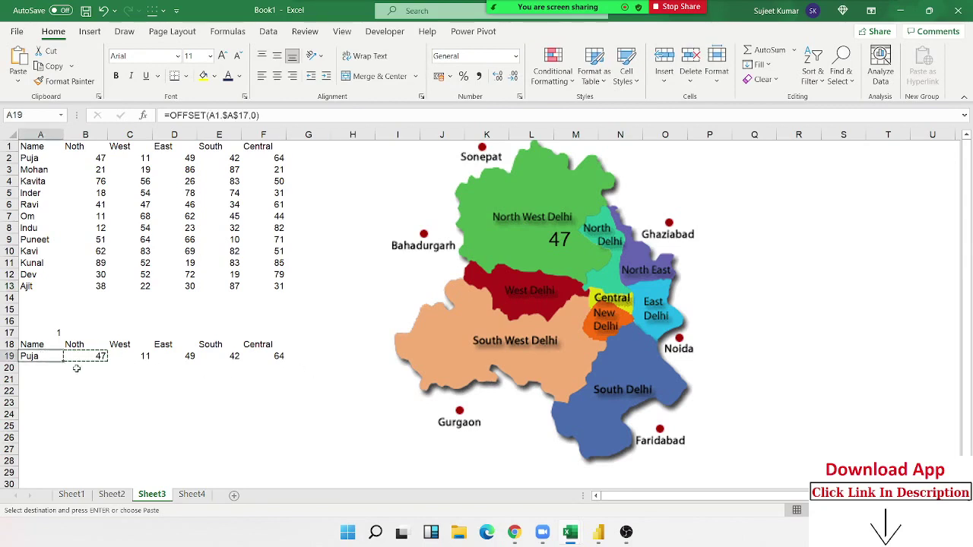
pyautogui.click(287, 312)
pyautogui.click(19, 80)
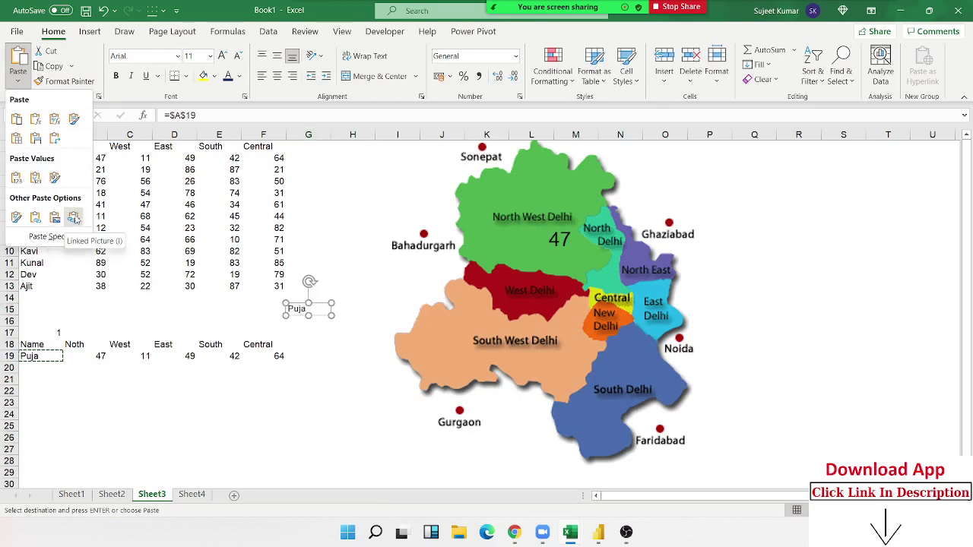
pyautogui.click(73, 218)
pyautogui.moveTo(308, 309)
pyautogui.mouseDown()
pyautogui.moveTo(546, 270)
pyautogui.moveTo(562, 257)
pyautogui.mouseUp()
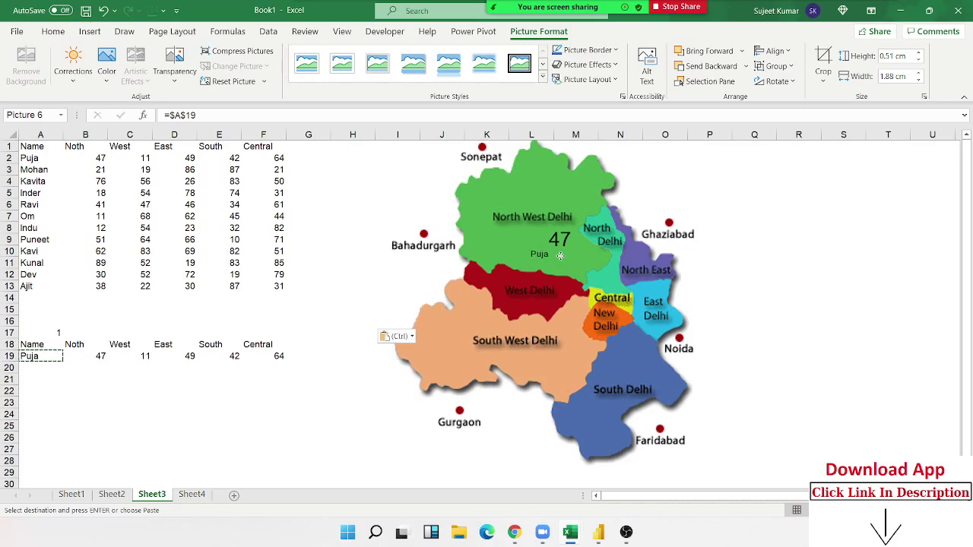
pyautogui.click(560, 255)
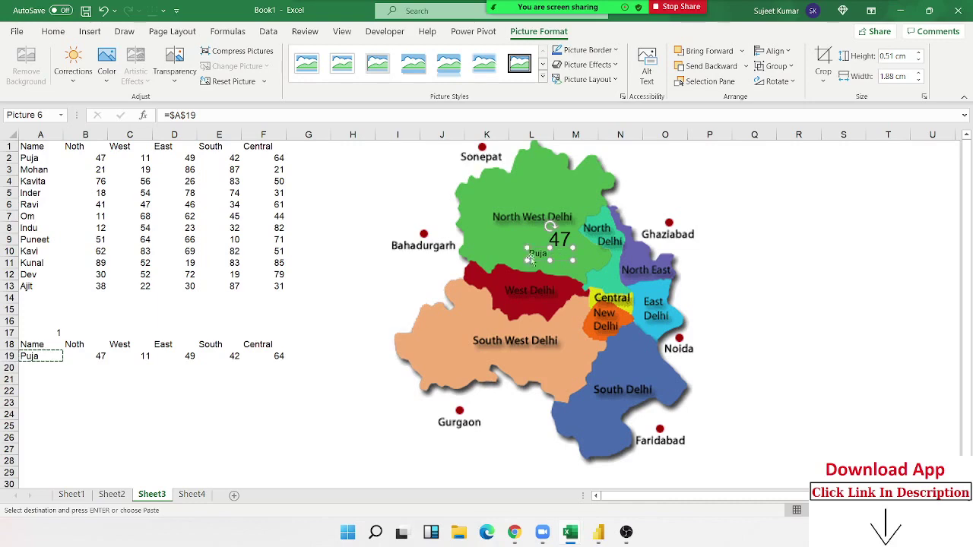
pyautogui.moveTo(525, 248)
pyautogui.mouseDown()
pyautogui.moveTo(507, 239)
pyautogui.moveTo(568, 249)
pyautogui.mouseUp()
pyautogui.click(568, 249)
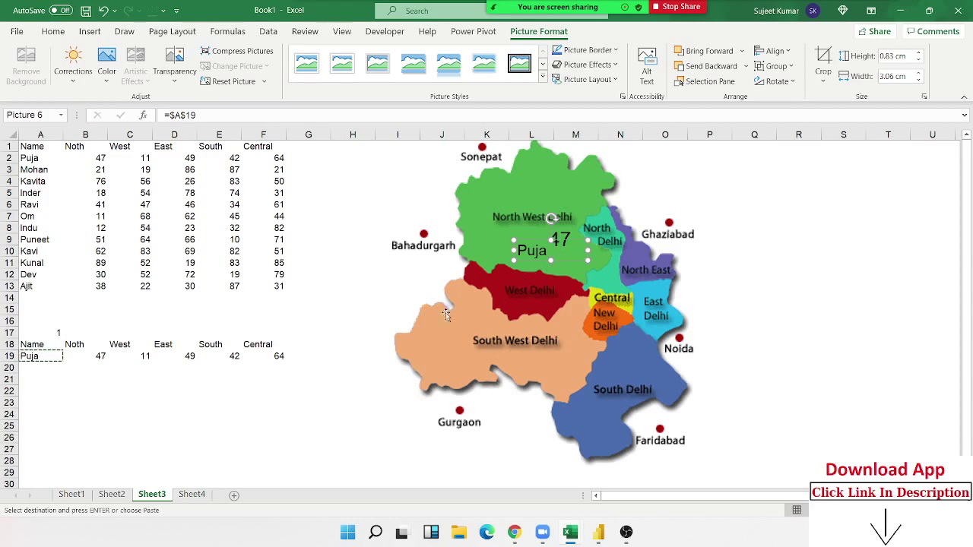
pyautogui.click(349, 304)
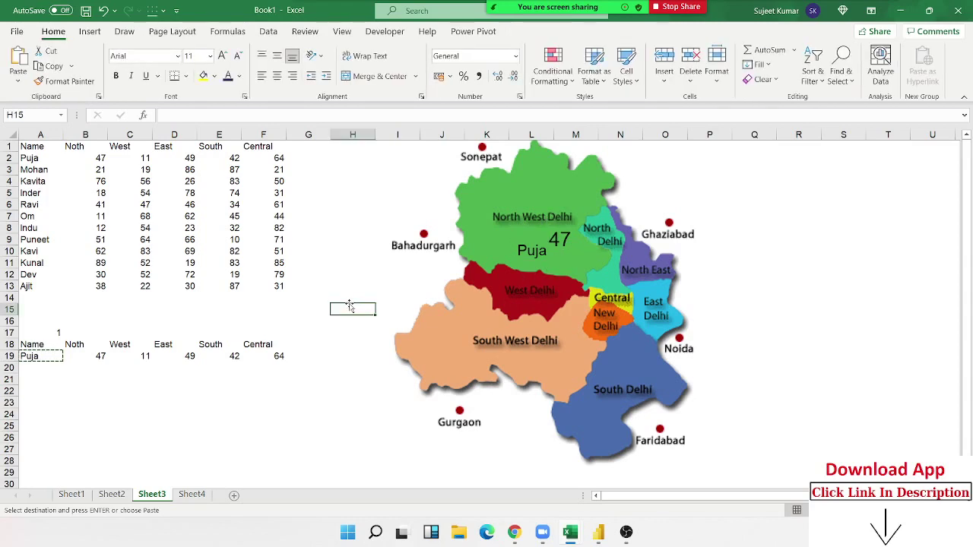
pyautogui.click(130, 357)
# Step: Paste C19 as a linked picture showing 11, enlarged on West Delhi
pyautogui.click(310, 402)
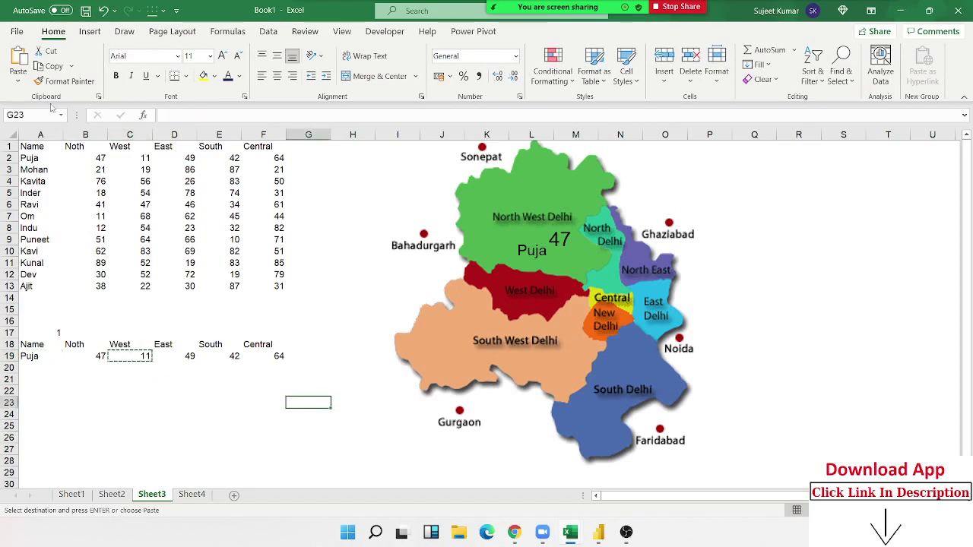
pyautogui.click(18, 78)
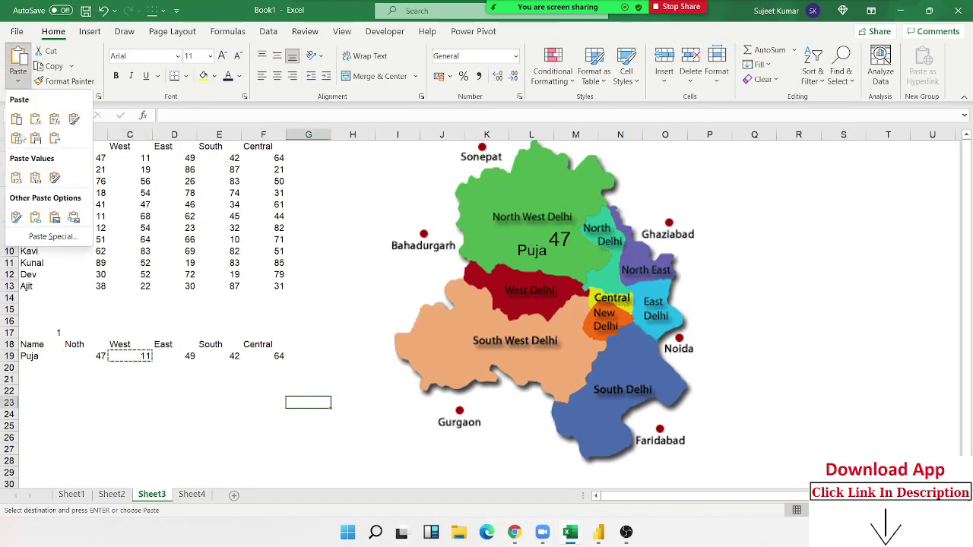
pyautogui.click(74, 218)
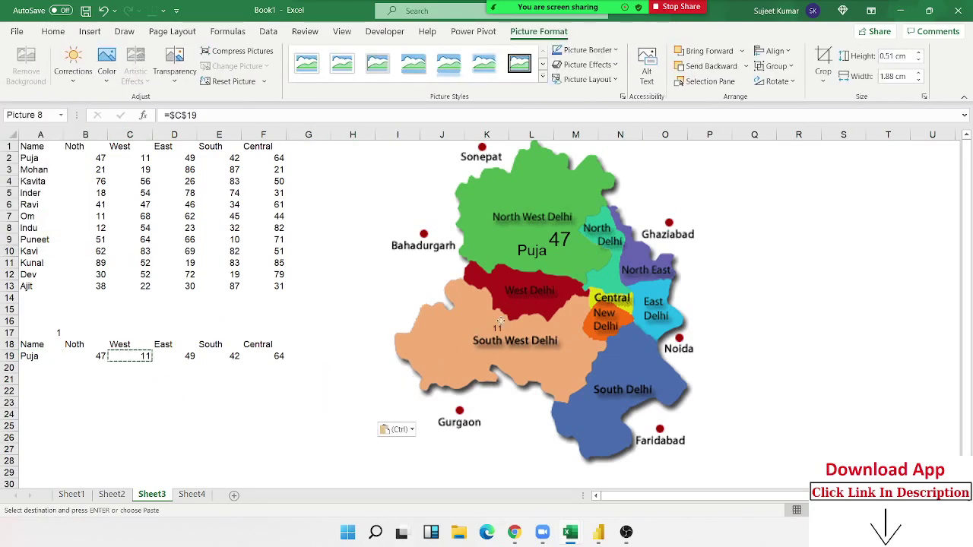
pyautogui.moveTo(500, 322)
pyautogui.mouseDown()
pyautogui.moveTo(523, 306)
pyautogui.moveTo(455, 270)
pyautogui.mouseUp()
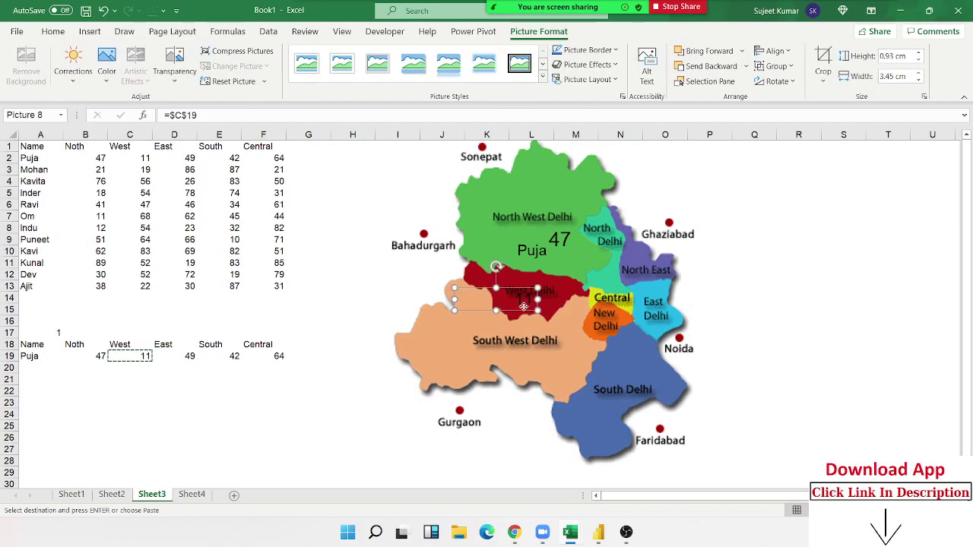
pyautogui.moveTo(497, 300); pyautogui.dragTo(528, 313)
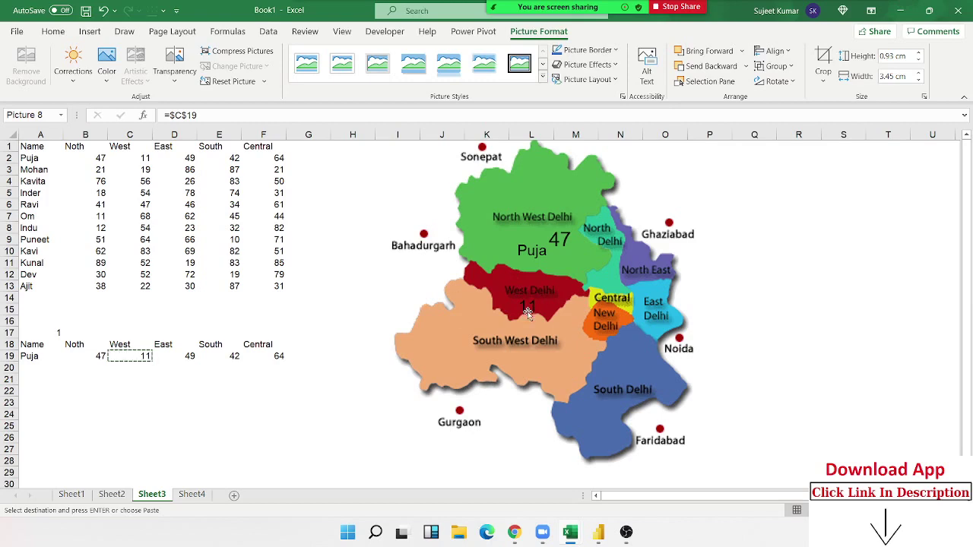
# Step: Duplicate the Puja label and place the copy beneath the 11
pyautogui.click(532, 262)
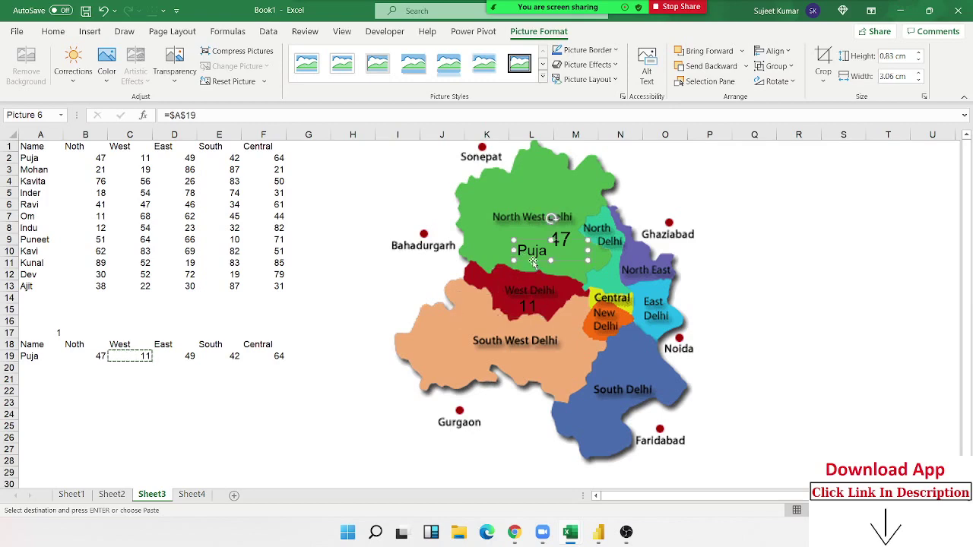
pyautogui.moveTo(532, 261)
pyautogui.mouseDown()
pyautogui.moveTo(508, 326)
pyautogui.moveTo(554, 333)
pyautogui.moveTo(546, 326)
pyautogui.mouseUp()
pyautogui.click(548, 326)
pyautogui.click(511, 317)
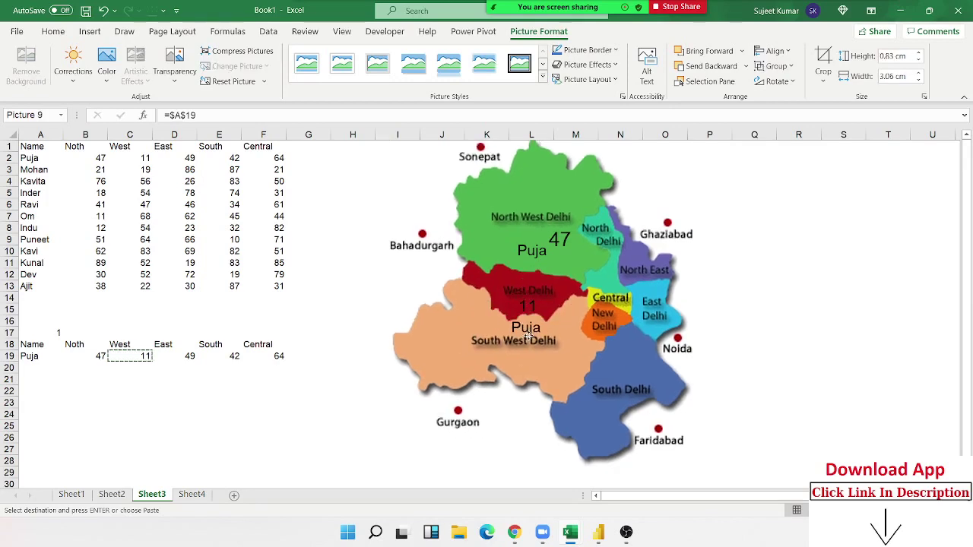
pyautogui.moveTo(509, 325); pyautogui.dragTo(530, 337)
pyautogui.click(299, 382)
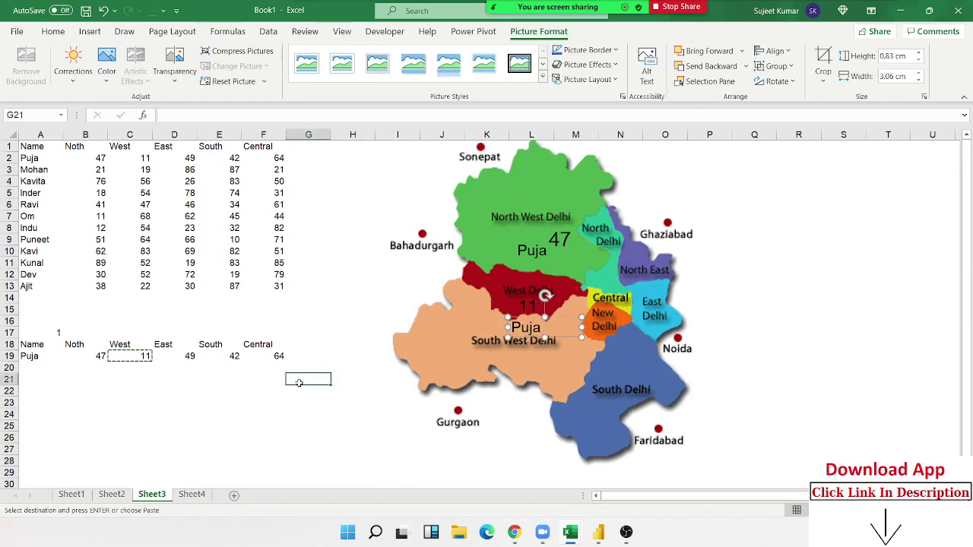
pyautogui.click(165, 360)
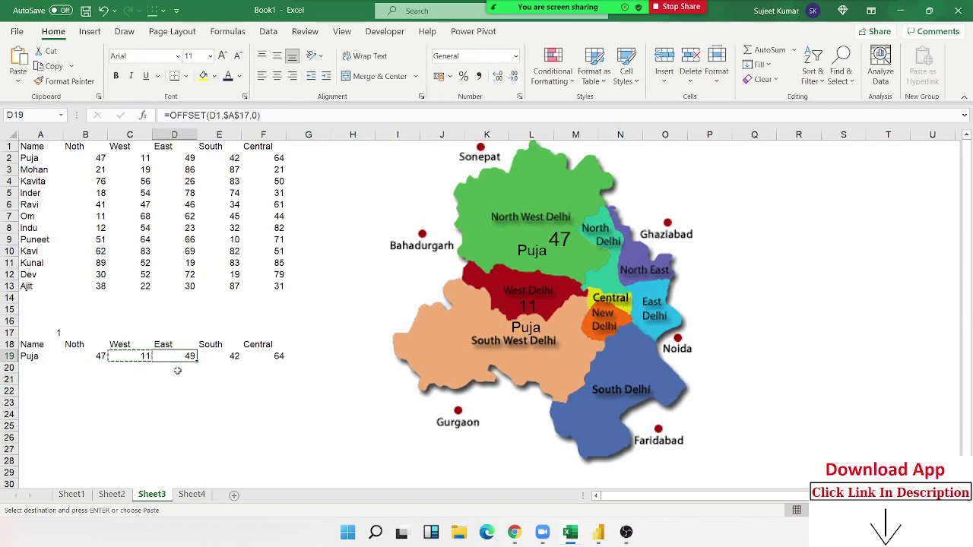
# Step: Paste D19 as a linked picture showing 49, enlarged on East Delhi
pyautogui.hotkey('ctrl', 'c')
pyautogui.click(351, 415)
pyautogui.click(18, 82)
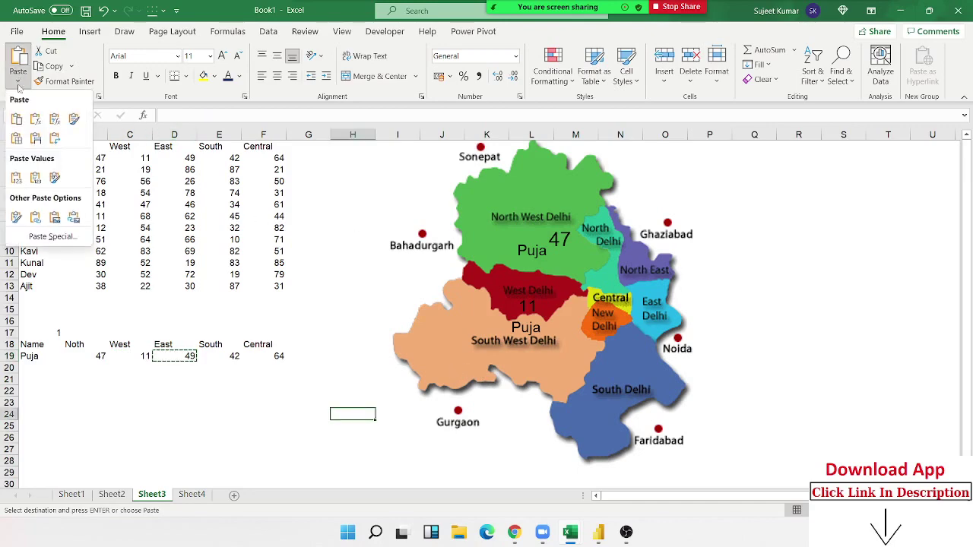
pyautogui.click(75, 218)
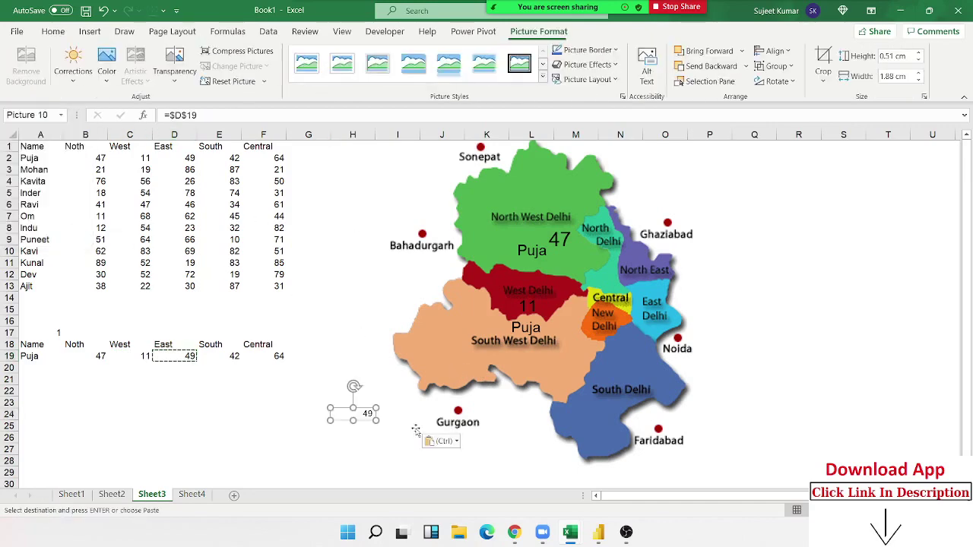
pyautogui.moveTo(364, 415)
pyautogui.mouseDown()
pyautogui.moveTo(627, 340)
pyautogui.moveTo(637, 291)
pyautogui.mouseUp()
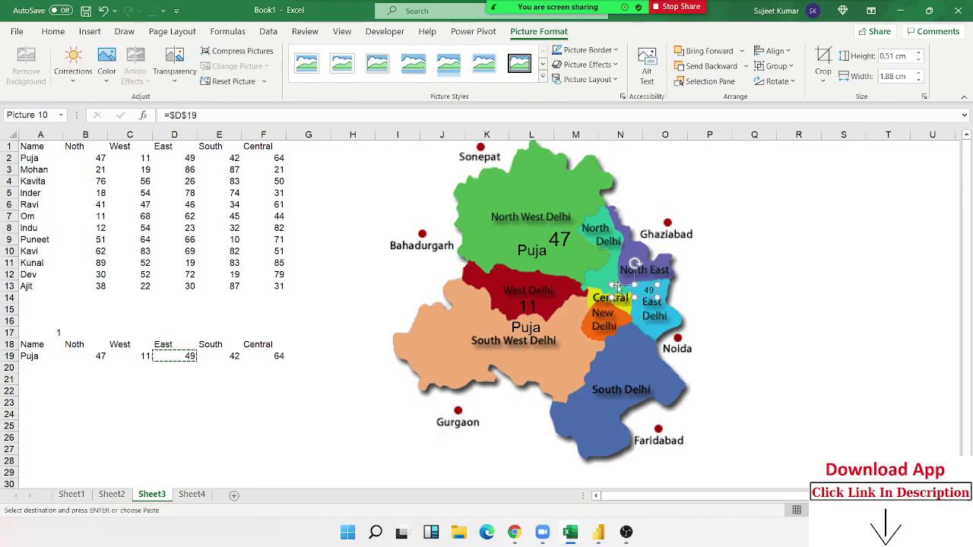
pyautogui.moveTo(608, 282)
pyautogui.mouseDown()
pyautogui.moveTo(577, 276)
pyautogui.moveTo(635, 292)
pyautogui.mouseUp()
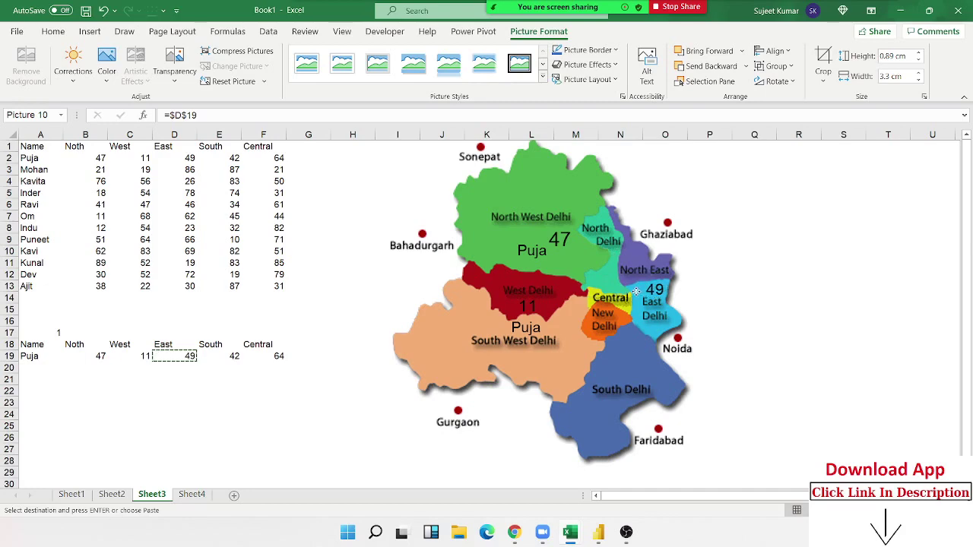
pyautogui.click(334, 393)
# Step: Duplicate the Puja label beside the 49 on East Delhi
pyautogui.click(535, 340)
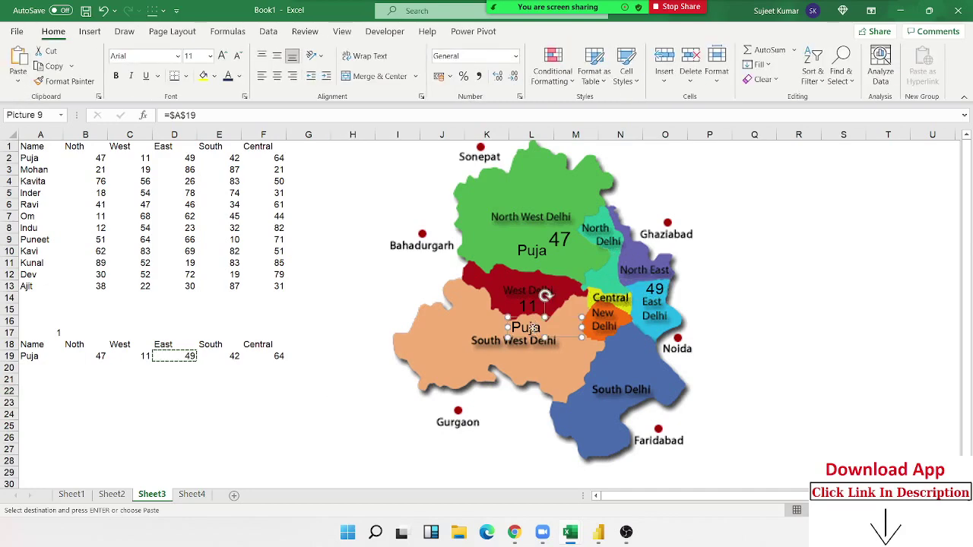
pyautogui.moveTo(535, 340); pyautogui.dragTo(699, 303)
pyautogui.click(327, 414)
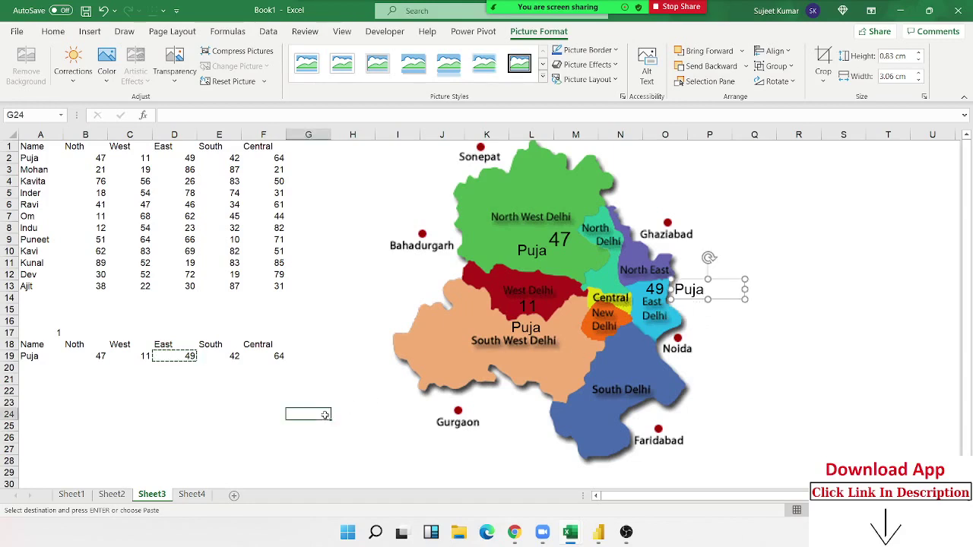
# Step: Paste E19 as a linked picture showing 42 on the map
pyautogui.click(229, 360)
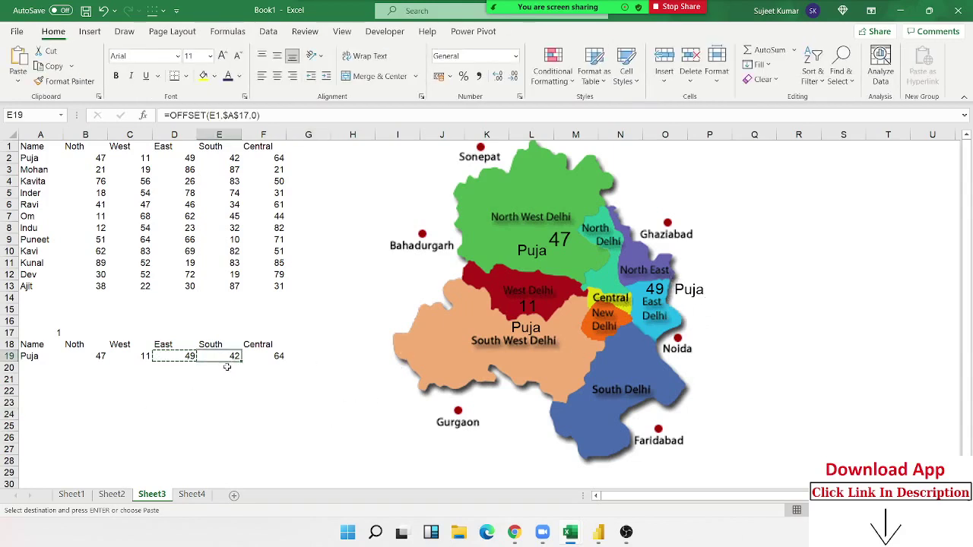
pyautogui.hotkey('ctrl', 'c')
pyautogui.click(343, 401)
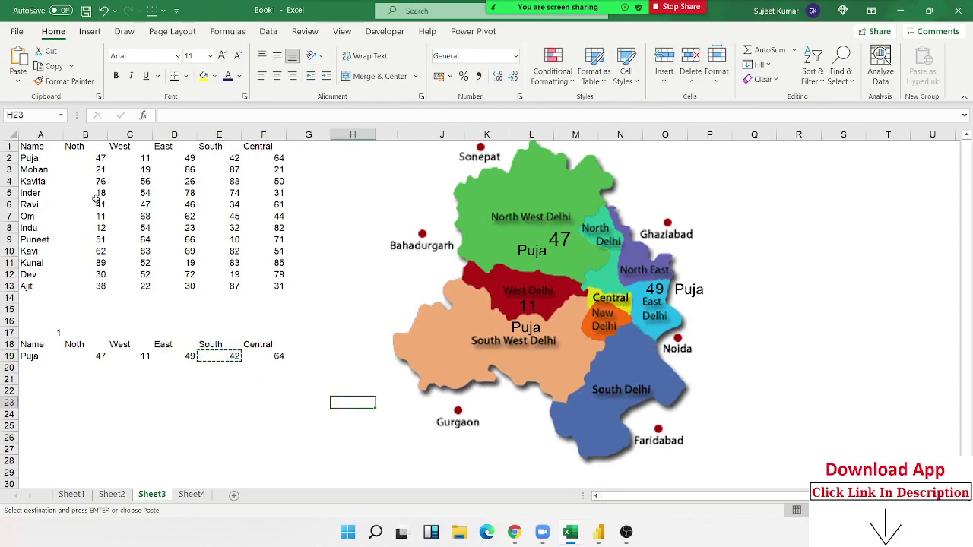
pyautogui.click(19, 80)
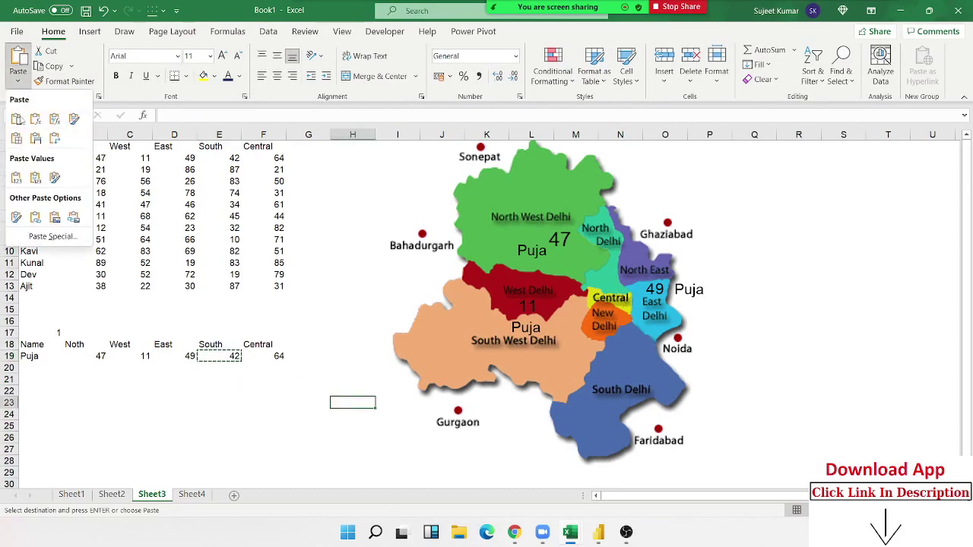
pyautogui.click(74, 221)
pyautogui.moveTo(352, 403)
pyautogui.mouseDown()
pyautogui.moveTo(509, 359)
pyautogui.moveTo(433, 340)
pyautogui.moveTo(493, 360)
pyautogui.mouseUp()
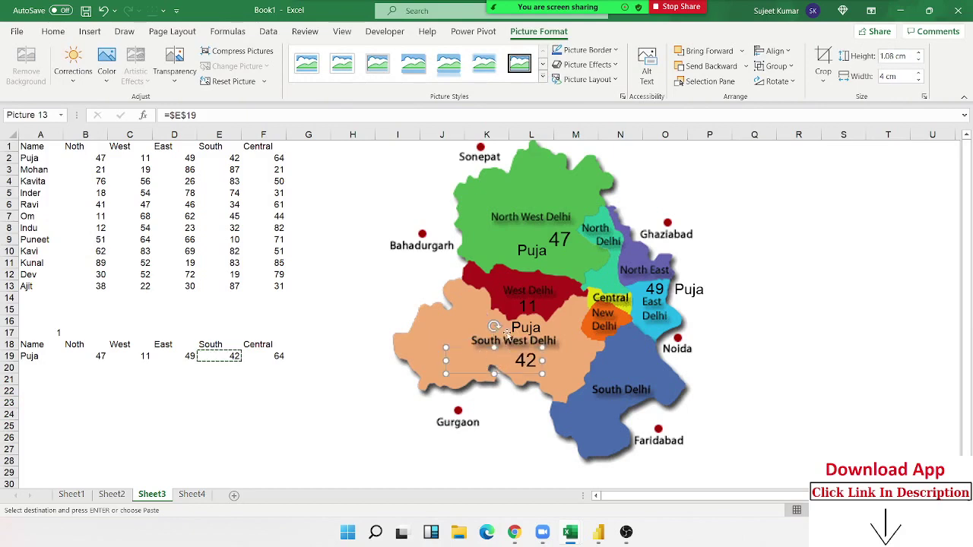
# Step: Move the Puja label down below the 42 and copy the Central value 64 in F19
pyautogui.click(530, 328)
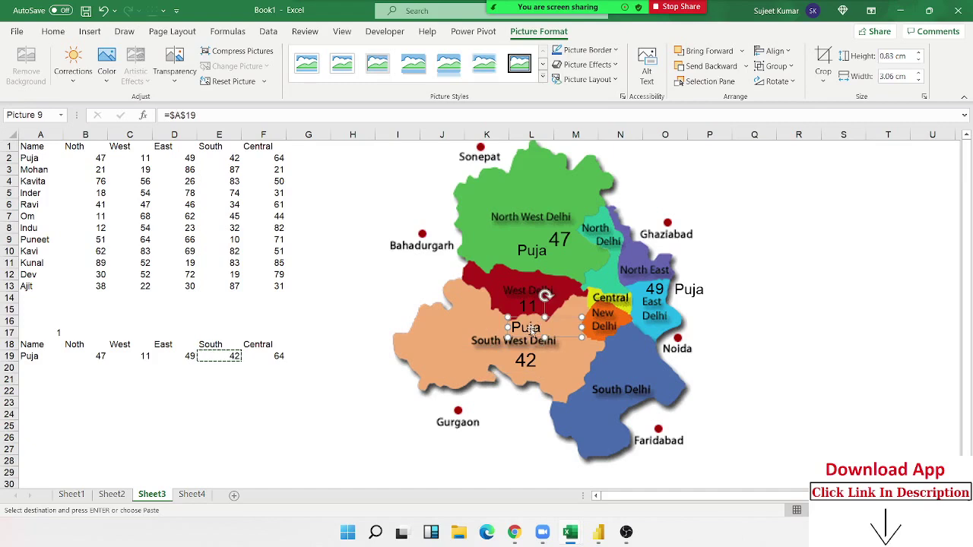
pyautogui.moveTo(538, 328); pyautogui.dragTo(565, 385)
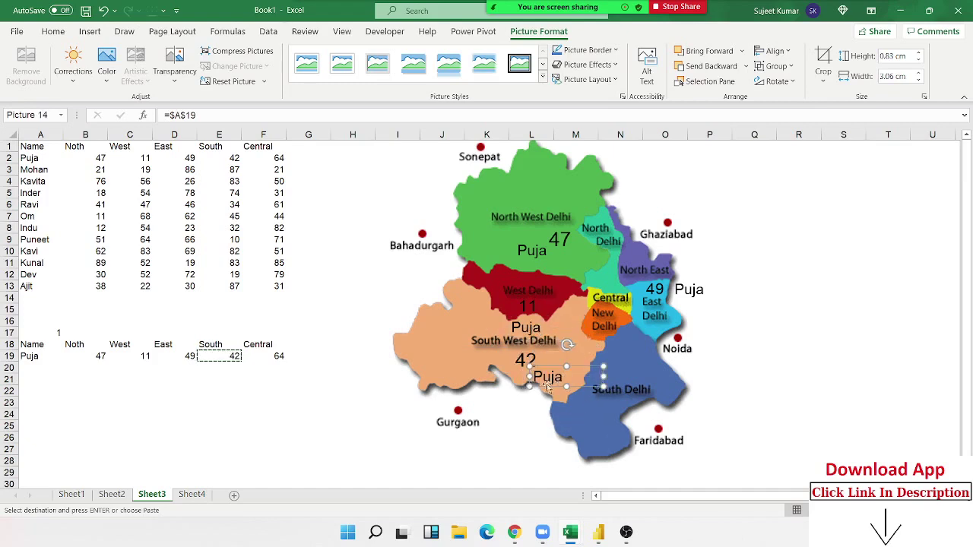
pyautogui.click(345, 365)
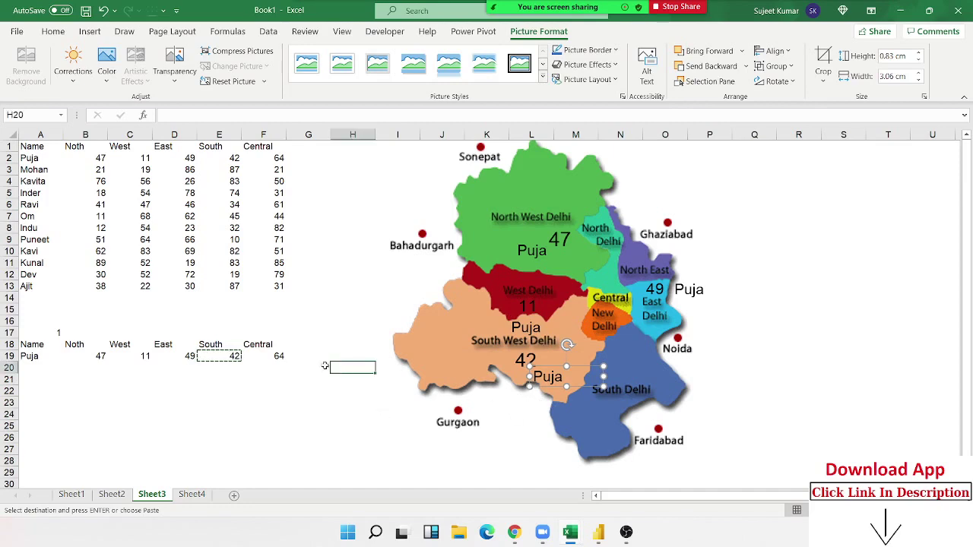
pyautogui.click(268, 354)
pyautogui.hotkey('ctrl', 'c')
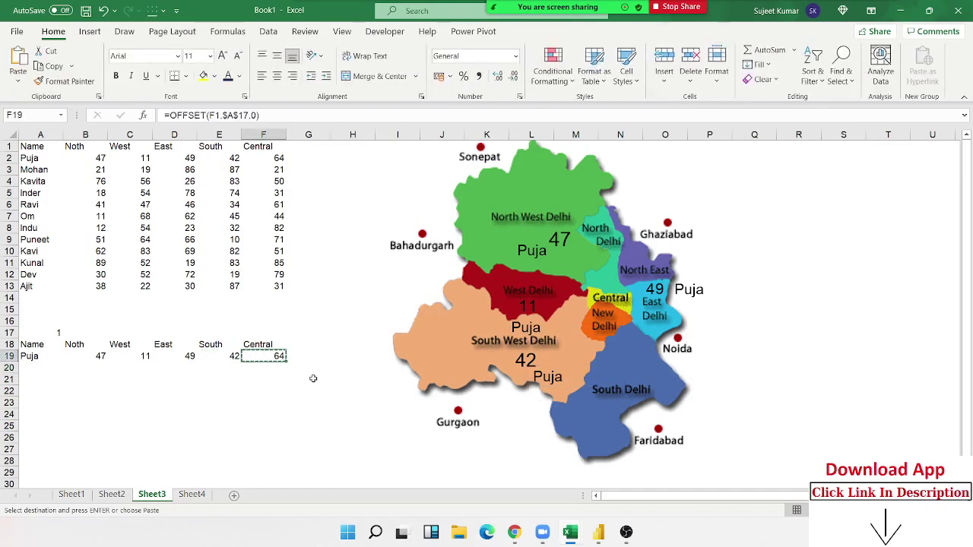
# Step: Paste F19 as a linked picture showing 64 above the Central region
pyautogui.click(417, 398)
pyautogui.click(18, 81)
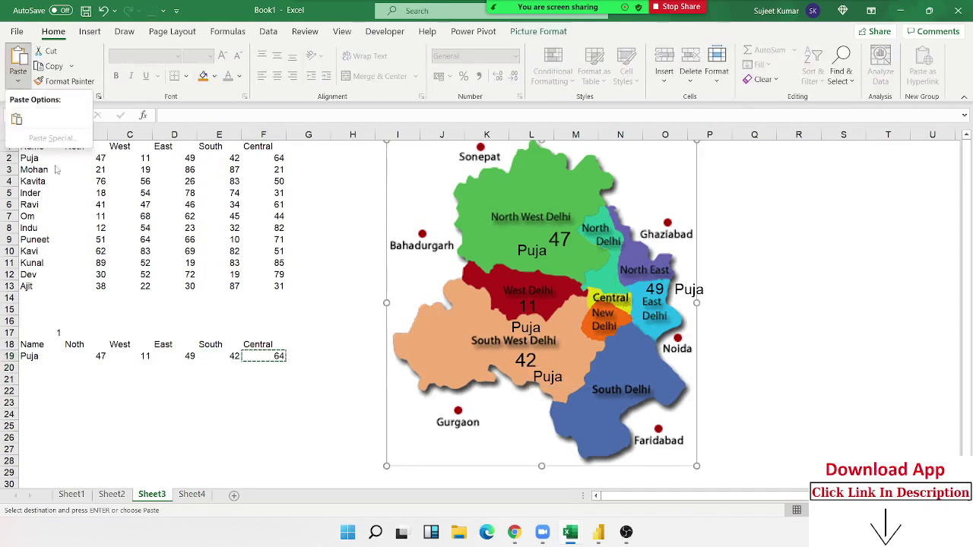
pyautogui.press('Escape')
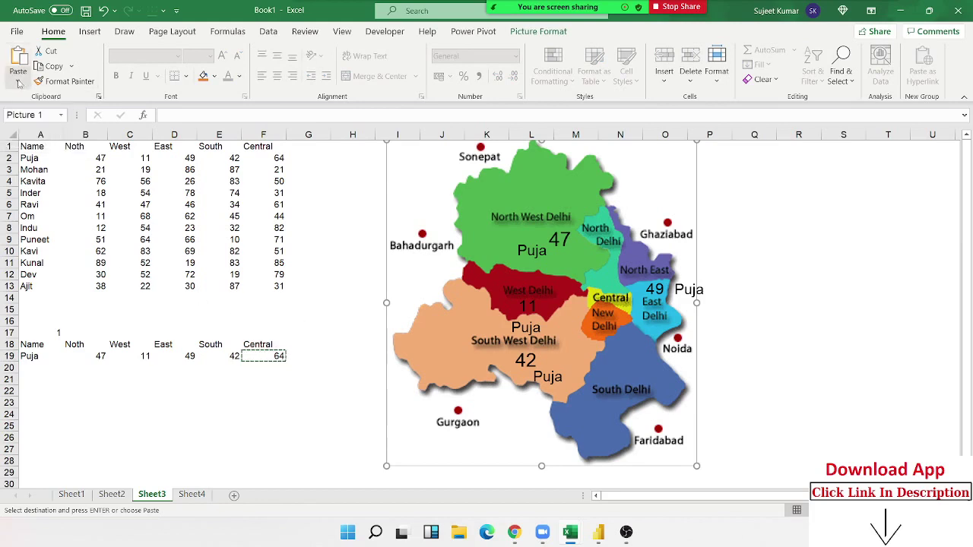
pyautogui.click(18, 82)
pyautogui.press('Escape')
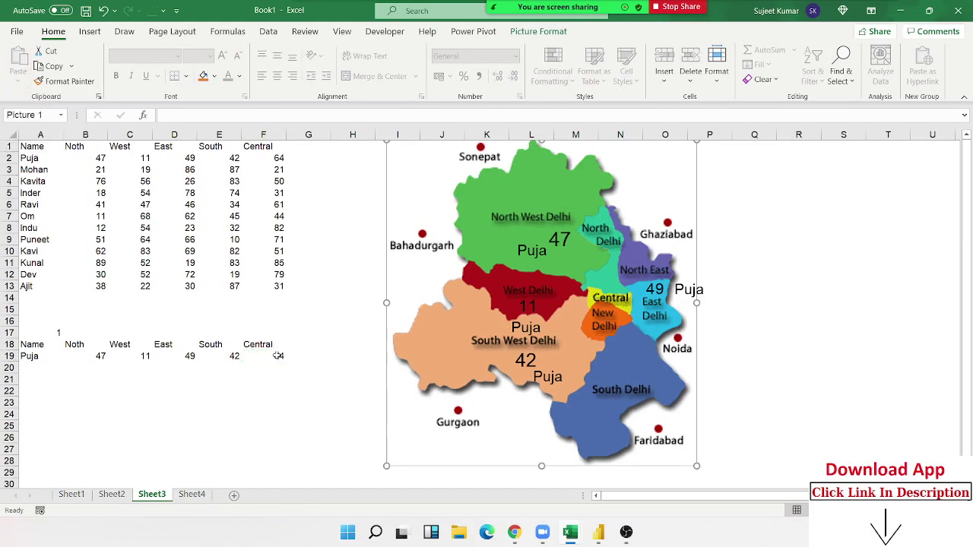
pyautogui.click(271, 355)
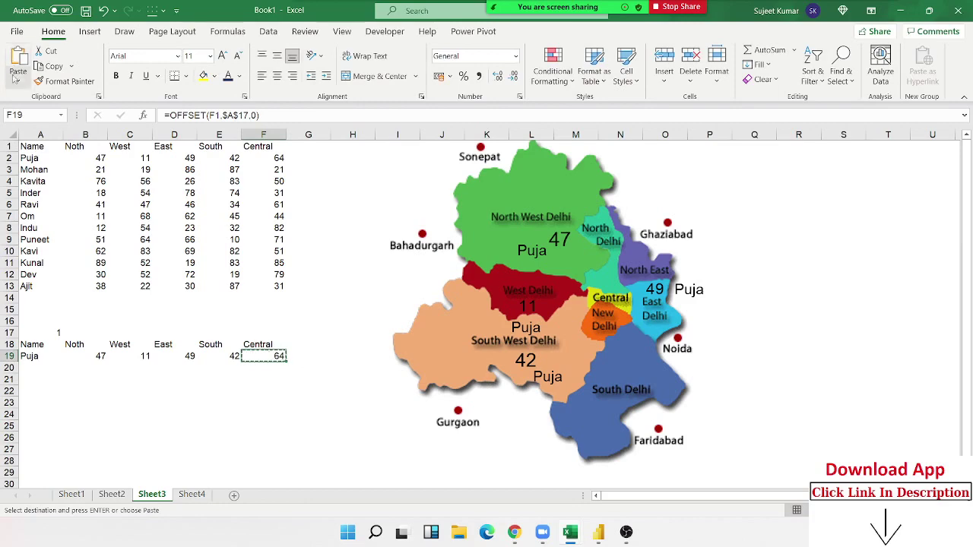
pyautogui.click(18, 81)
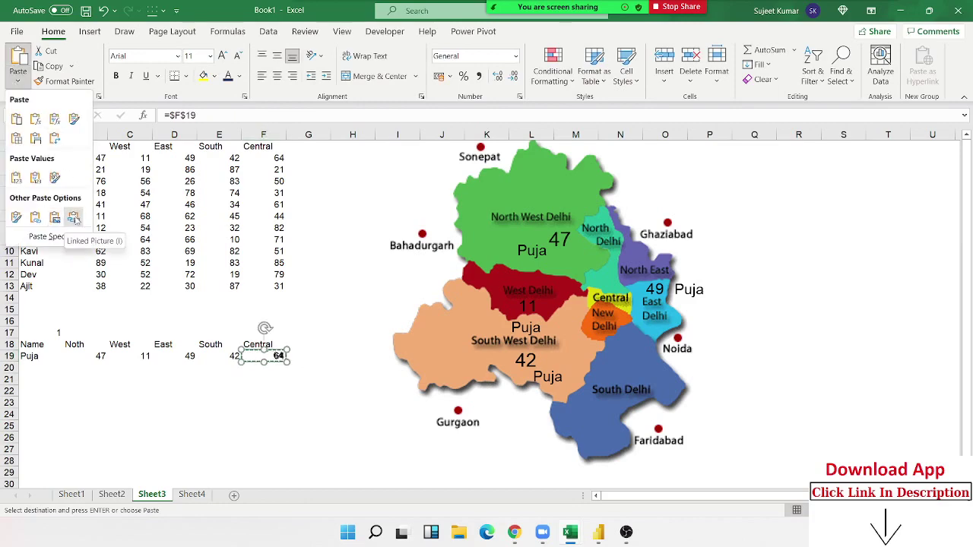
pyautogui.click(74, 219)
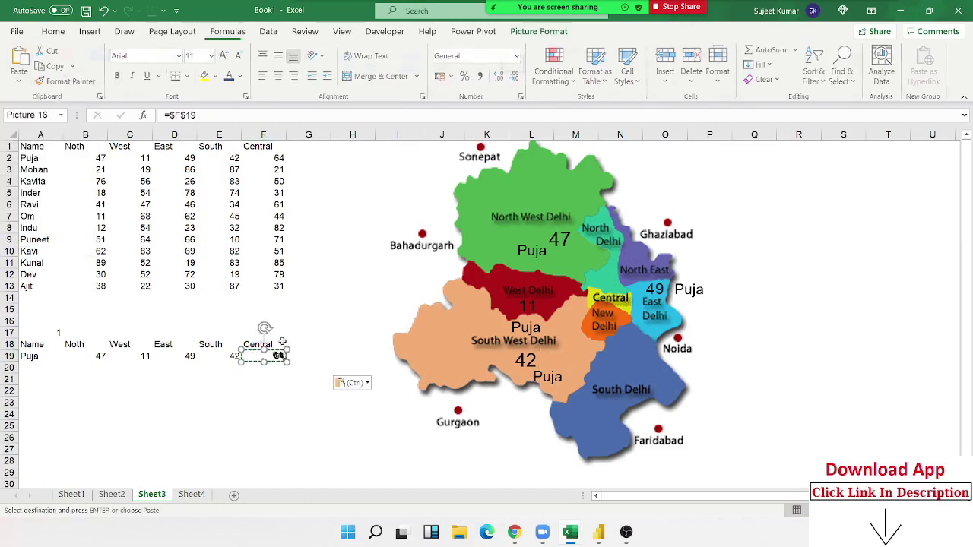
pyautogui.moveTo(278, 355); pyautogui.dragTo(602, 298)
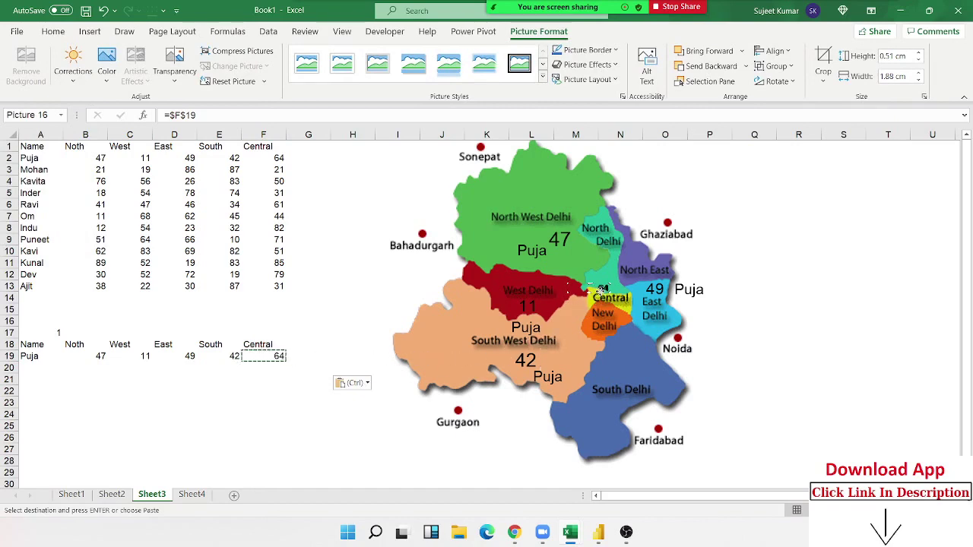
pyautogui.moveTo(602, 299); pyautogui.dragTo(603, 282)
pyautogui.click(304, 375)
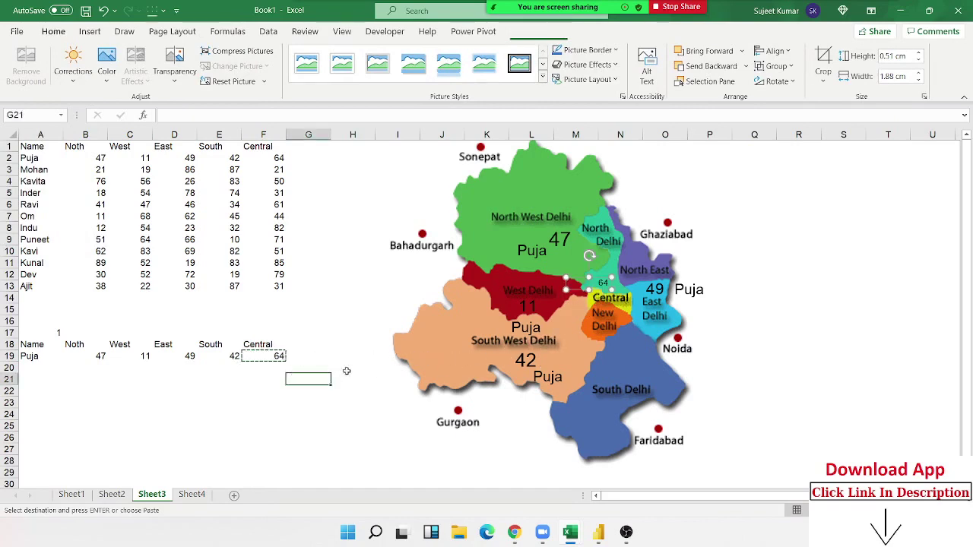
# Step: Add a slightly smaller Puja label copy and move the 64 onto New Delhi
pyautogui.click(523, 335)
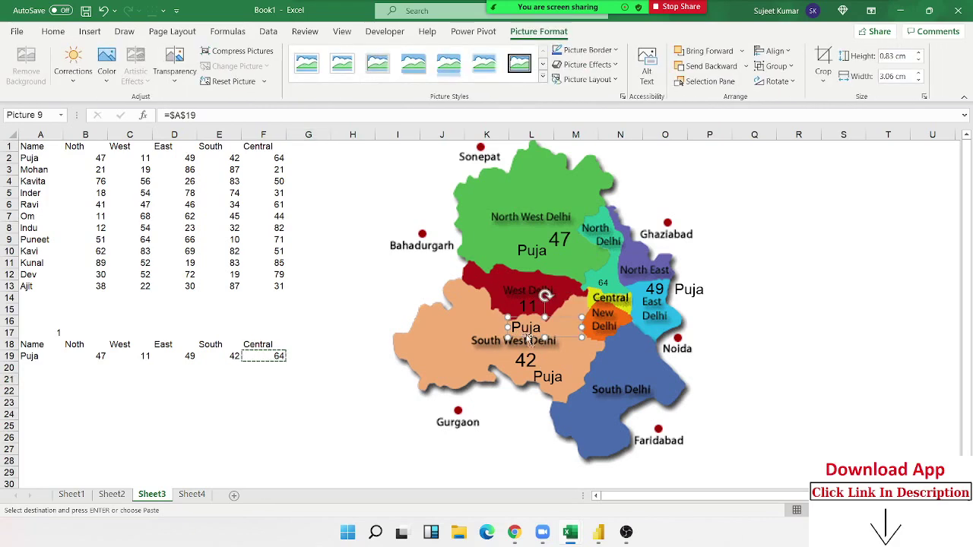
pyautogui.moveTo(523, 335); pyautogui.dragTo(602, 317)
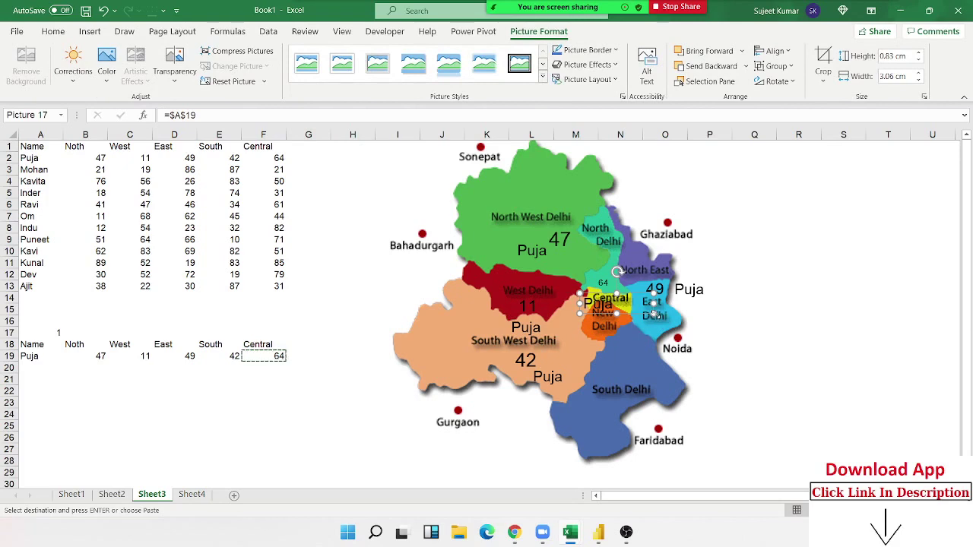
pyautogui.moveTo(655, 316)
pyautogui.mouseDown()
pyautogui.moveTo(631, 310)
pyautogui.moveTo(641, 333)
pyautogui.mouseUp()
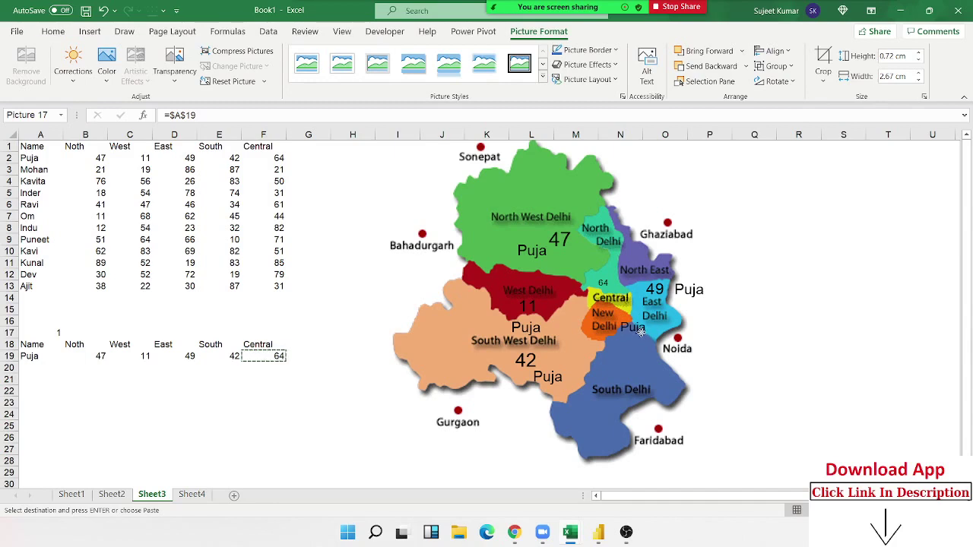
pyautogui.click(607, 283)
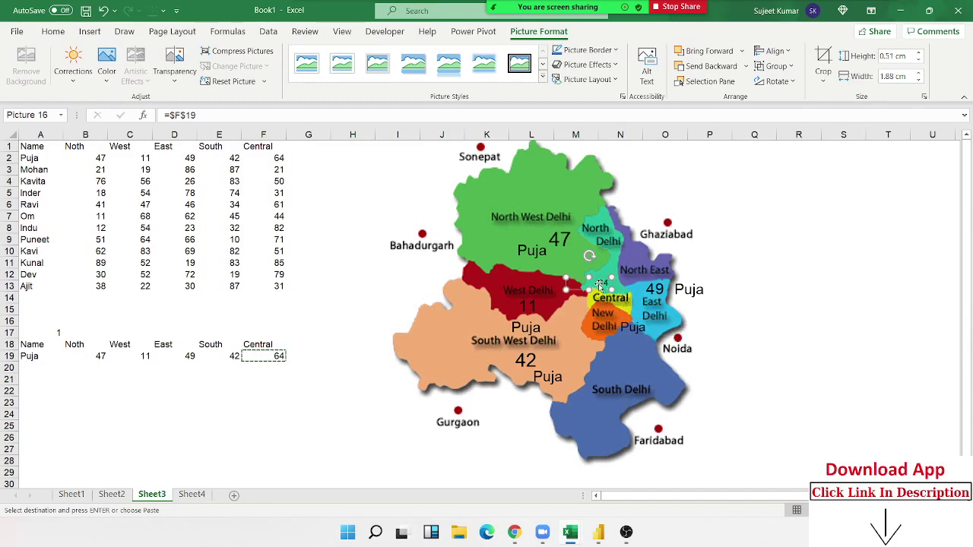
pyautogui.moveTo(600, 284)
pyautogui.mouseDown()
pyautogui.moveTo(600, 332)
pyautogui.moveTo(620, 345)
pyautogui.moveTo(606, 323)
pyautogui.moveTo(618, 316)
pyautogui.mouseUp()
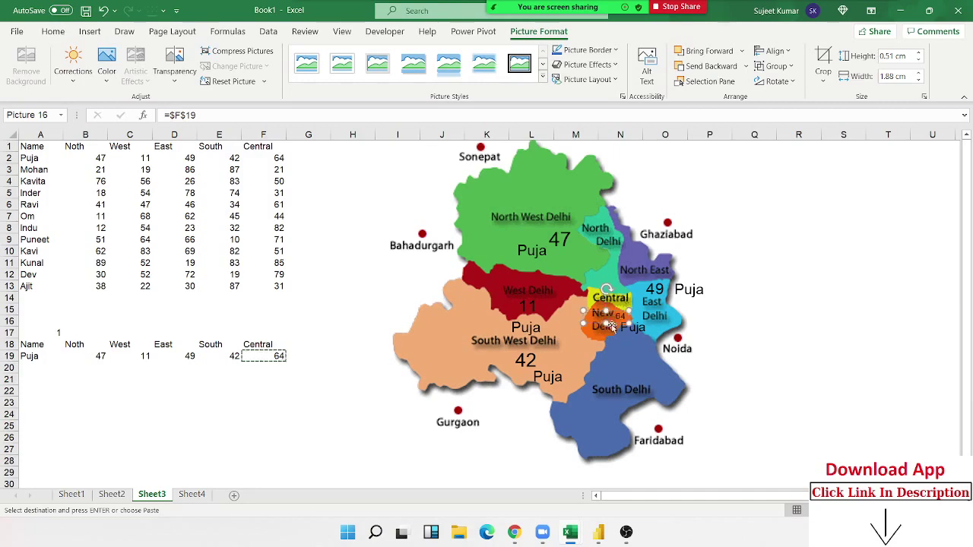
# Step: Shift the Puja label into South Delhi and the 42 toward it
pyautogui.click(727, 382)
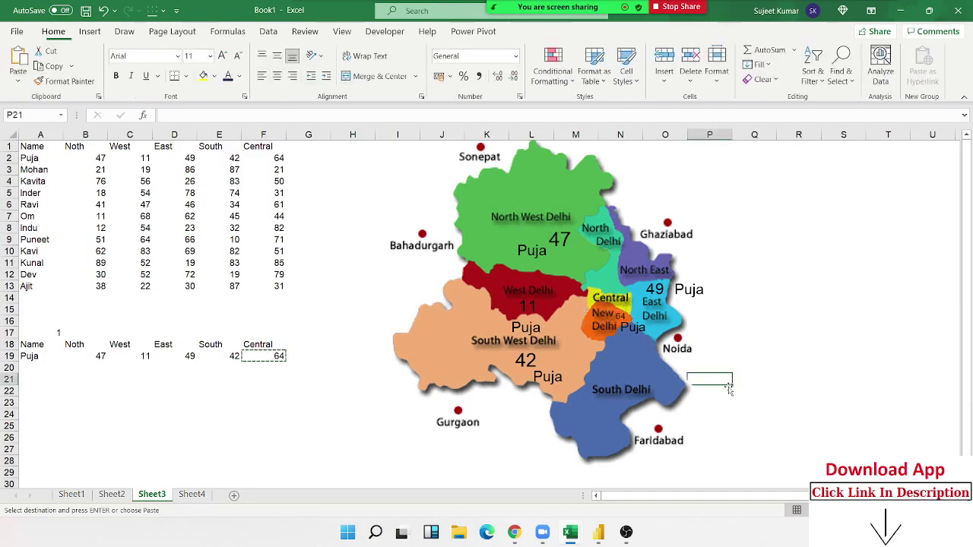
pyautogui.click(552, 385)
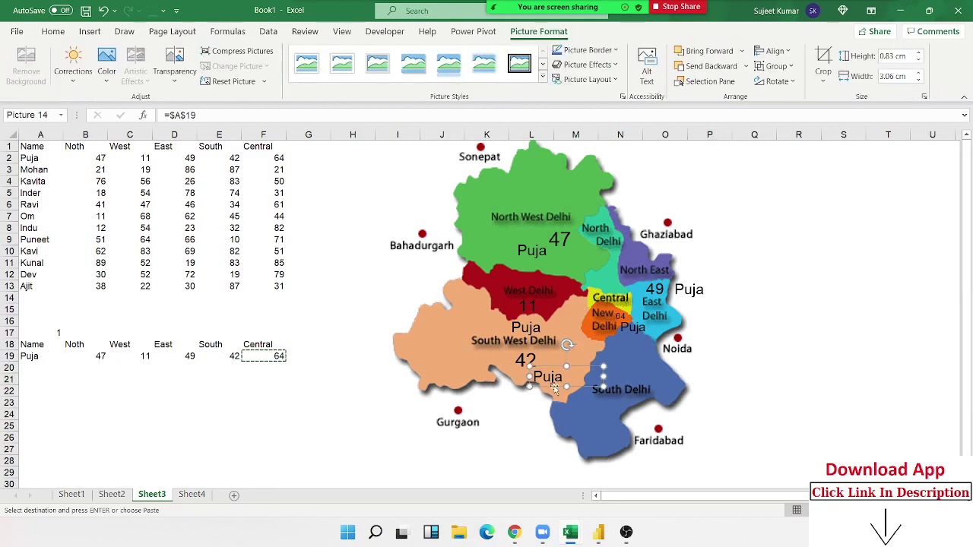
pyautogui.moveTo(557, 377); pyautogui.dragTo(602, 373)
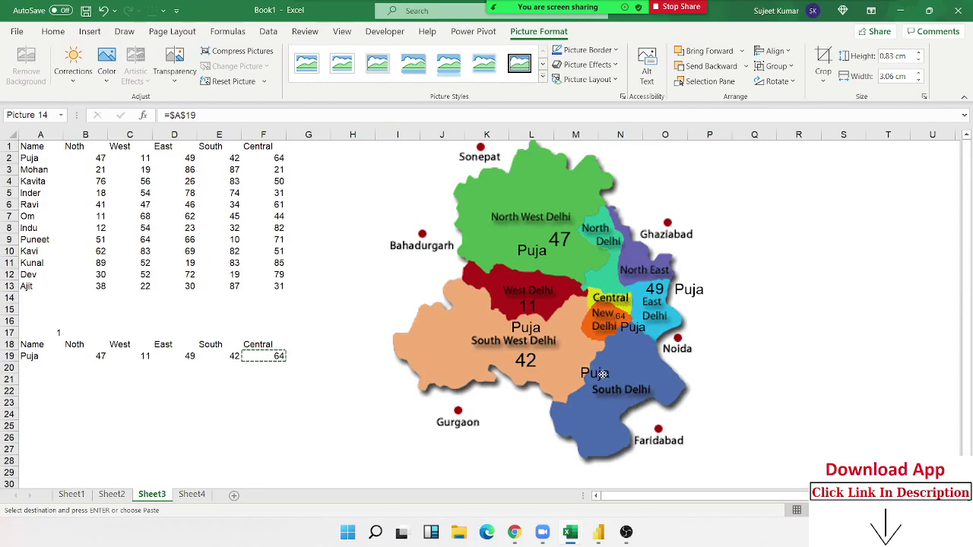
pyautogui.moveTo(526, 363)
pyautogui.mouseDown()
pyautogui.moveTo(578, 354)
pyautogui.moveTo(498, 368)
pyautogui.mouseUp()
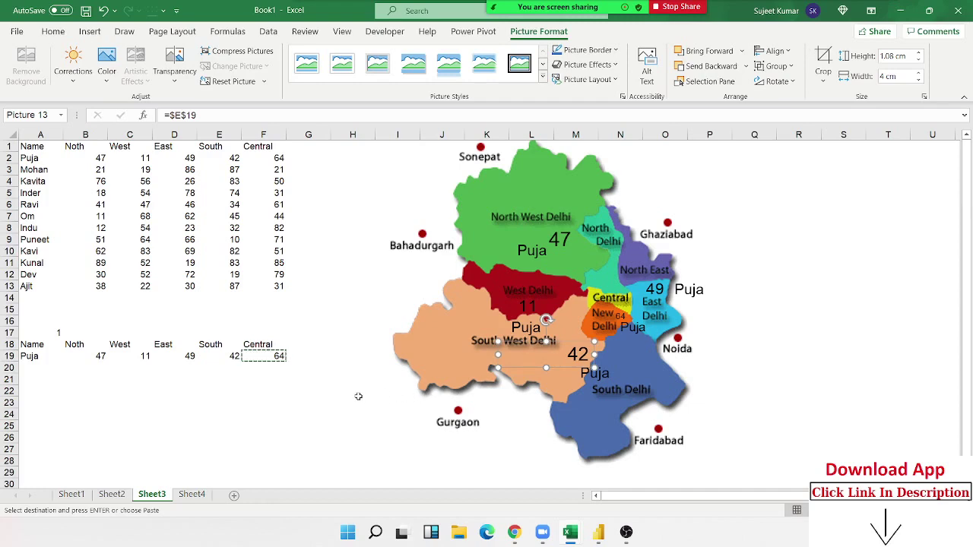
pyautogui.click(355, 391)
# Step: Cycle the A17 index through 2, 3 and 4, ending on Inder's scores 18, 54, 78, 74, 31
pyautogui.click(263, 423)
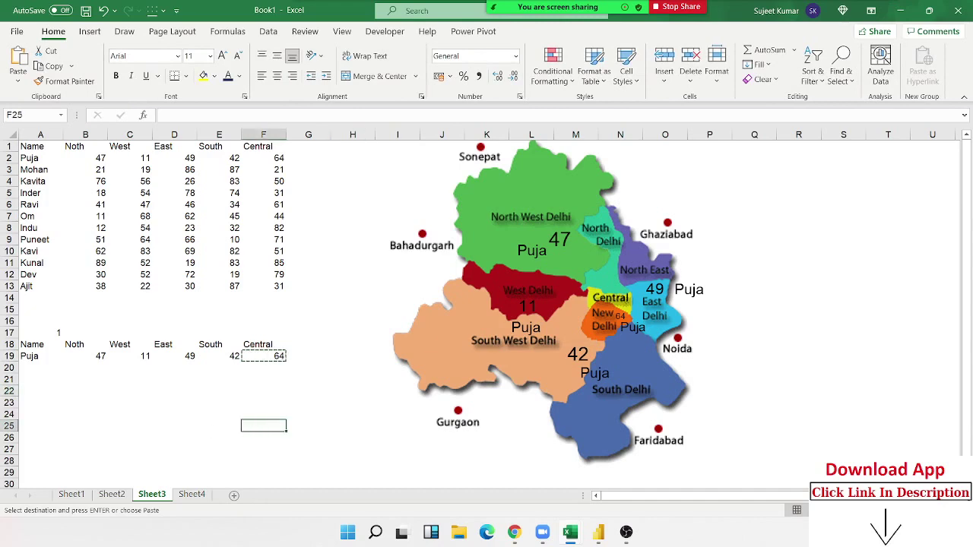
pyautogui.click(42, 329)
pyautogui.write('2')
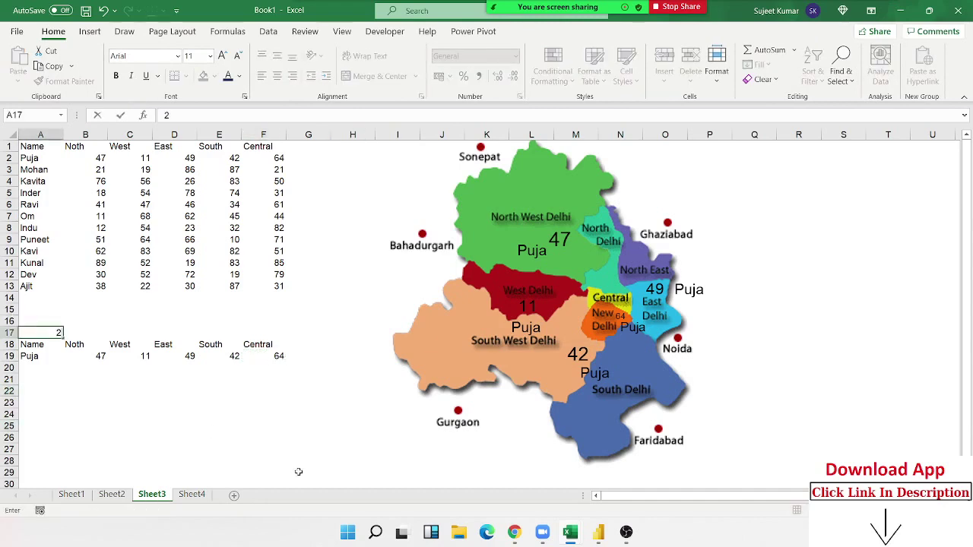
pyautogui.press('Return')
pyautogui.press('Up')
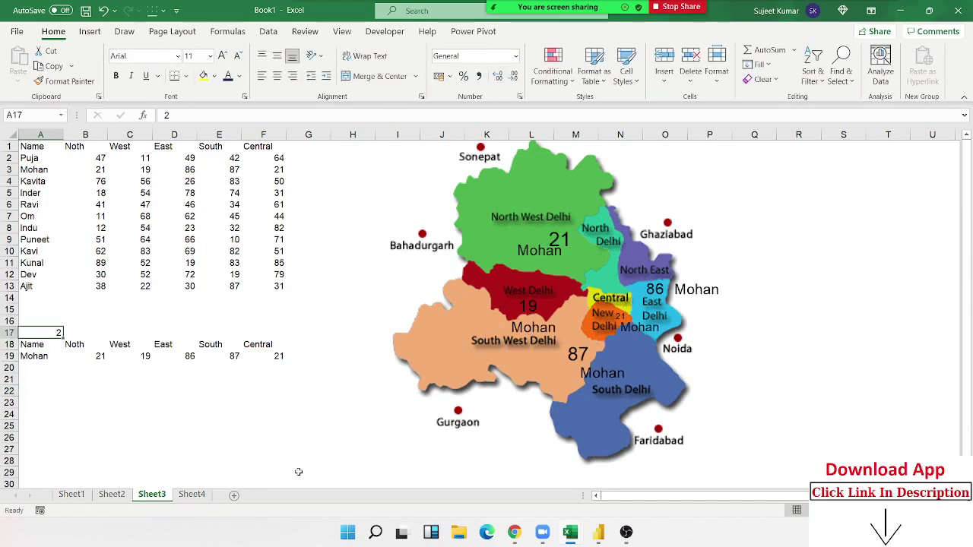
pyautogui.write('3')
pyautogui.press('Return')
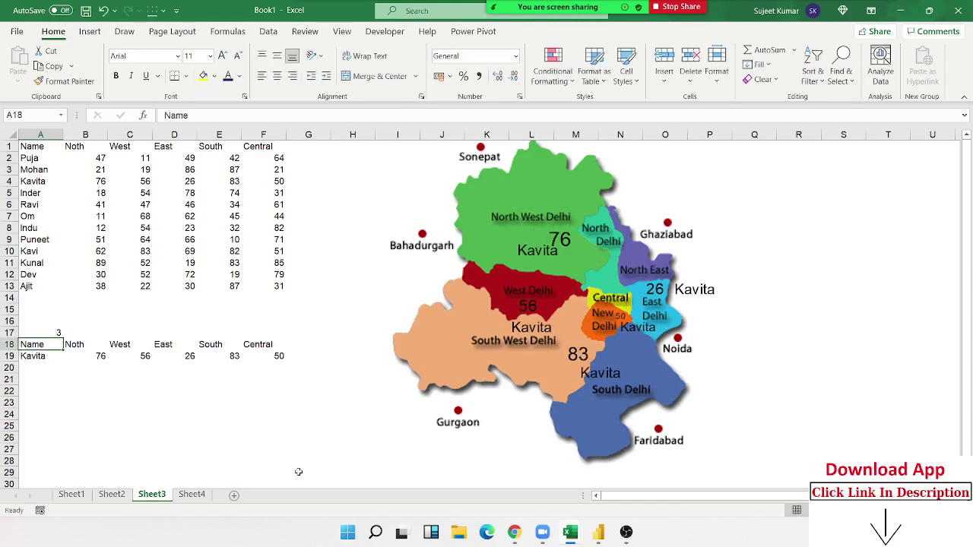
pyautogui.press('Up')
pyautogui.write('4')
pyautogui.press('Return')
pyautogui.press('Up')
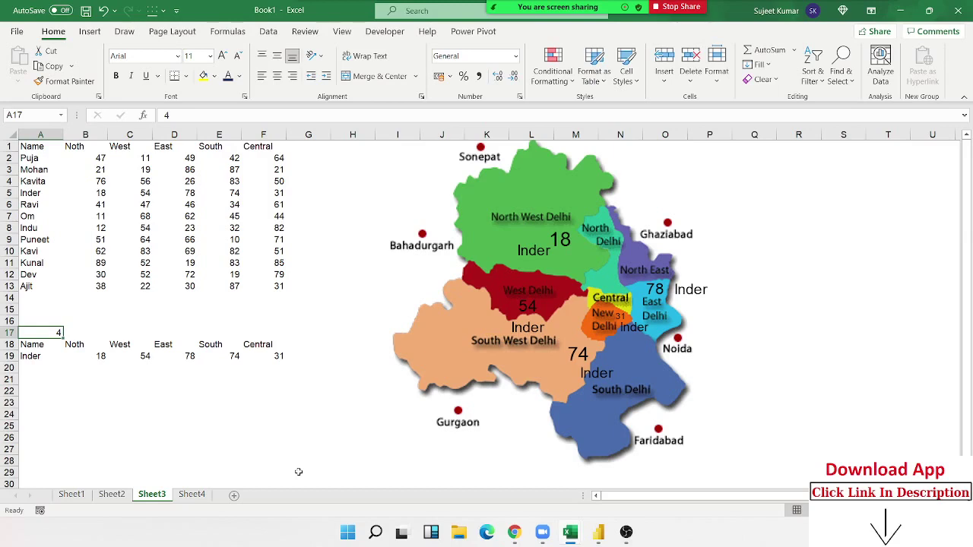
pyautogui.click(266, 252)
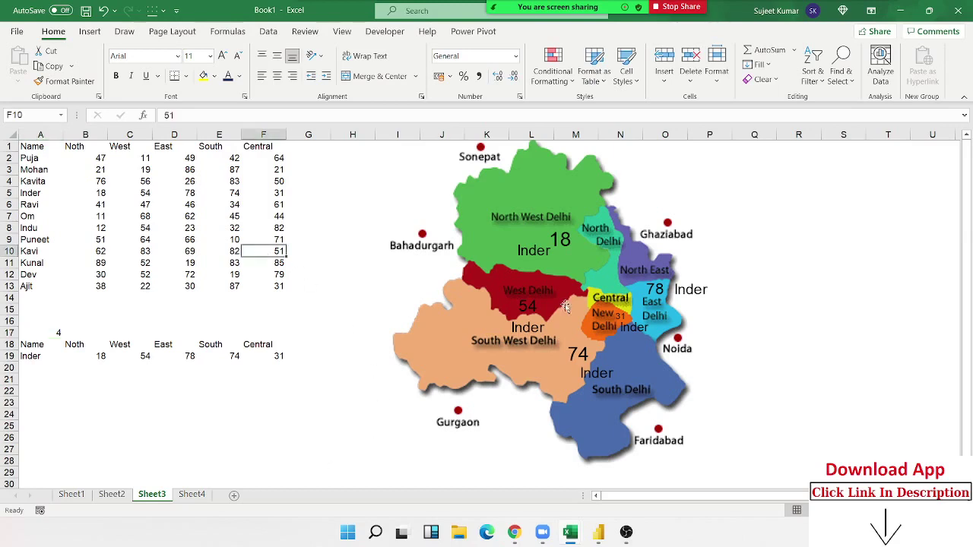
pyautogui.click(874, 273)
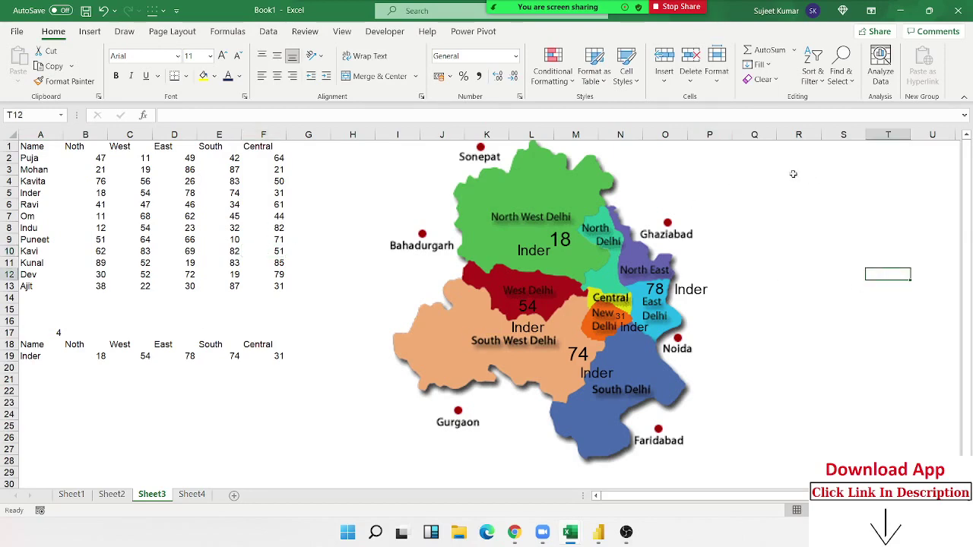
# Step: Copy the Name list A1:A13 to A23 and enter index 1 in A22
pyautogui.click(33, 392)
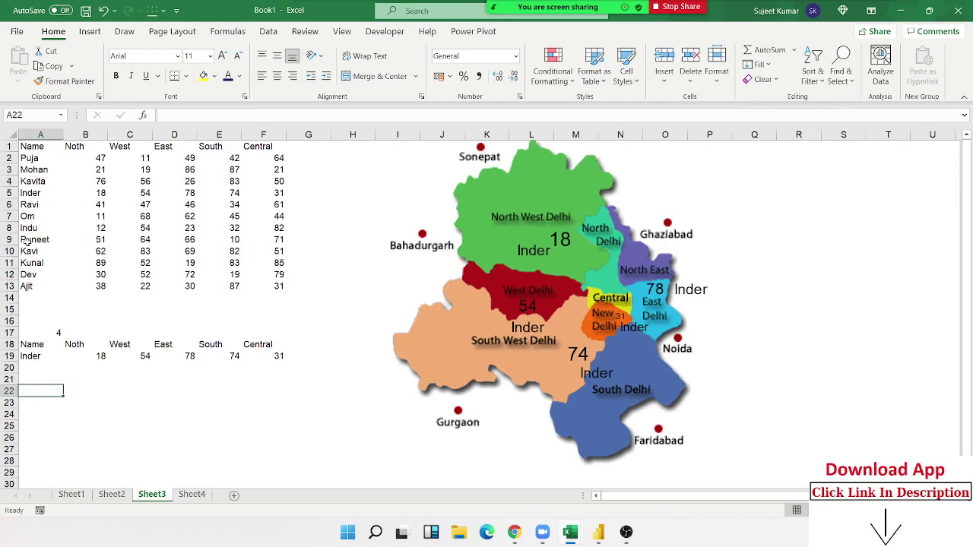
pyautogui.click(36, 145)
pyautogui.moveTo(36, 144); pyautogui.dragTo(36, 287)
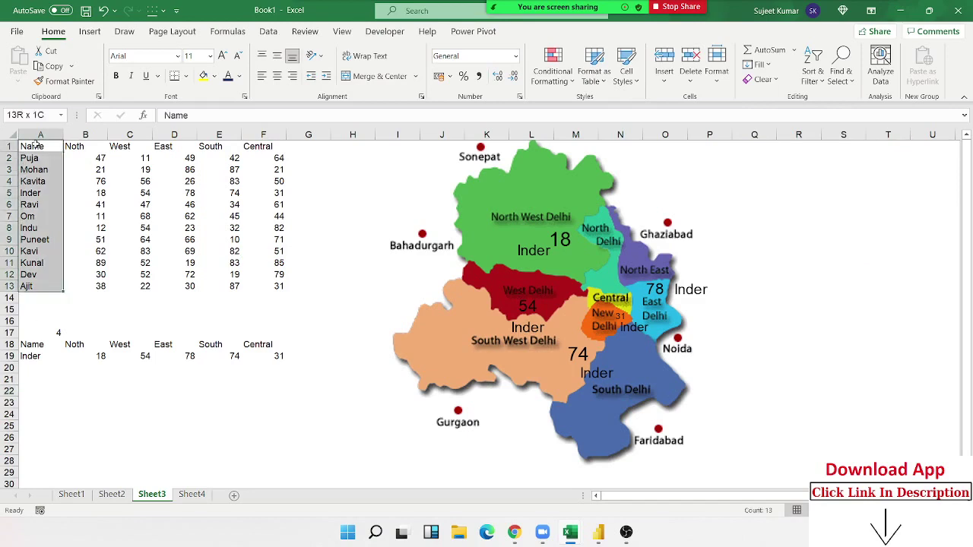
pyautogui.hotkey('ctrl', 'c')
pyautogui.click(34, 400)
pyautogui.hotkey('ctrl', 'v')
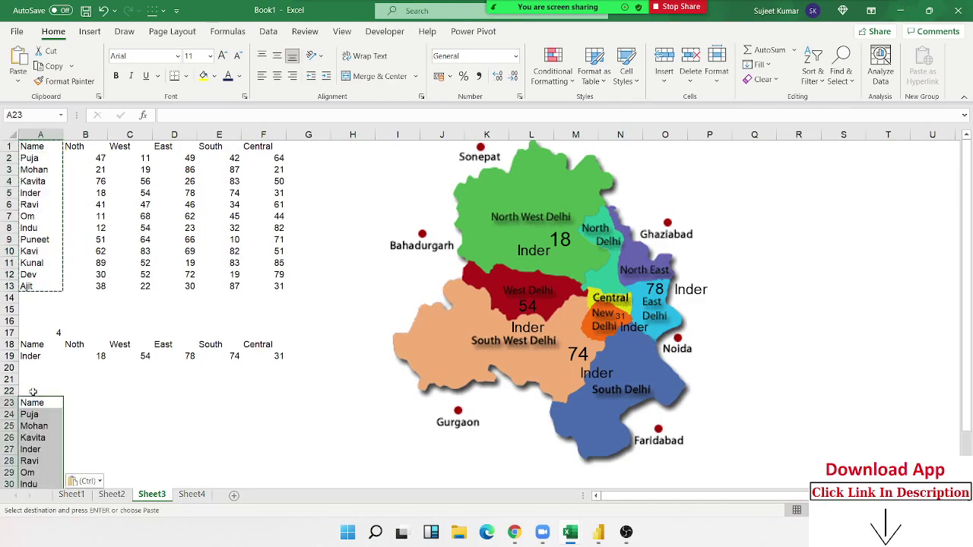
pyautogui.click(33, 390)
pyautogui.write('1')
pyautogui.press('Return')
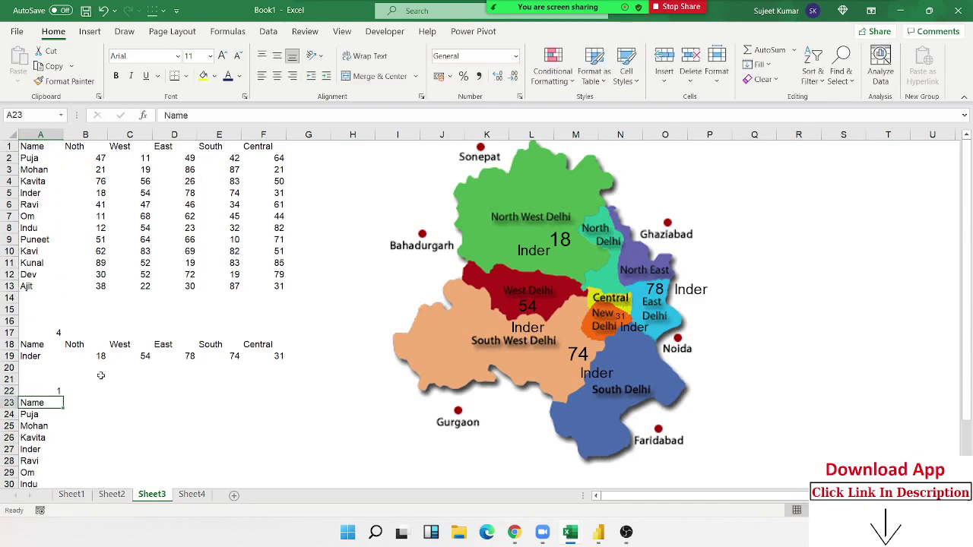
# Step: Enter =OFFSET(A1,A22,0) in B23 to return the name at the index
pyautogui.press('Down')
pyautogui.press('Down')
pyautogui.press('Down')
pyautogui.press('Down')
pyautogui.press('Up')
pyautogui.press('Up')
pyautogui.press('Up')
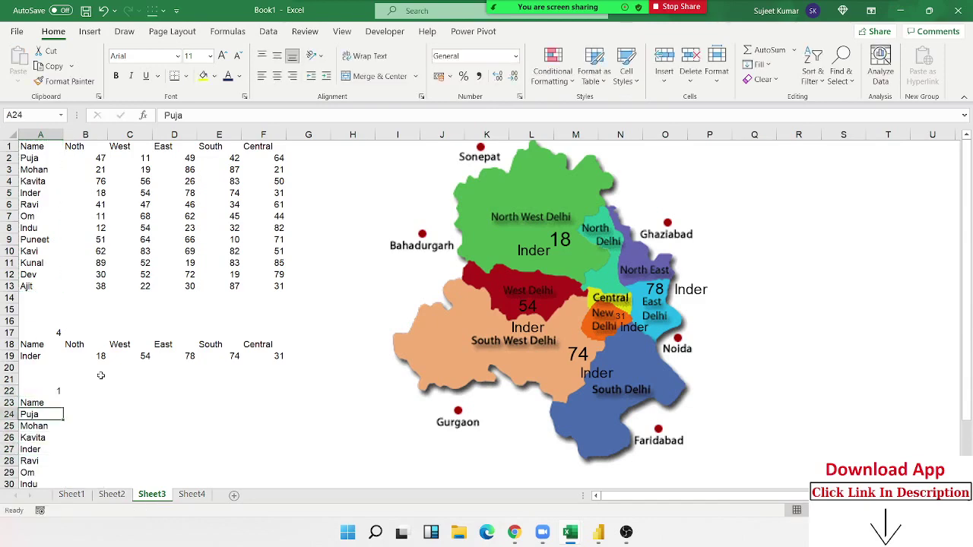
pyautogui.press('Right')
pyautogui.press('Up')
pyautogui.write('=')
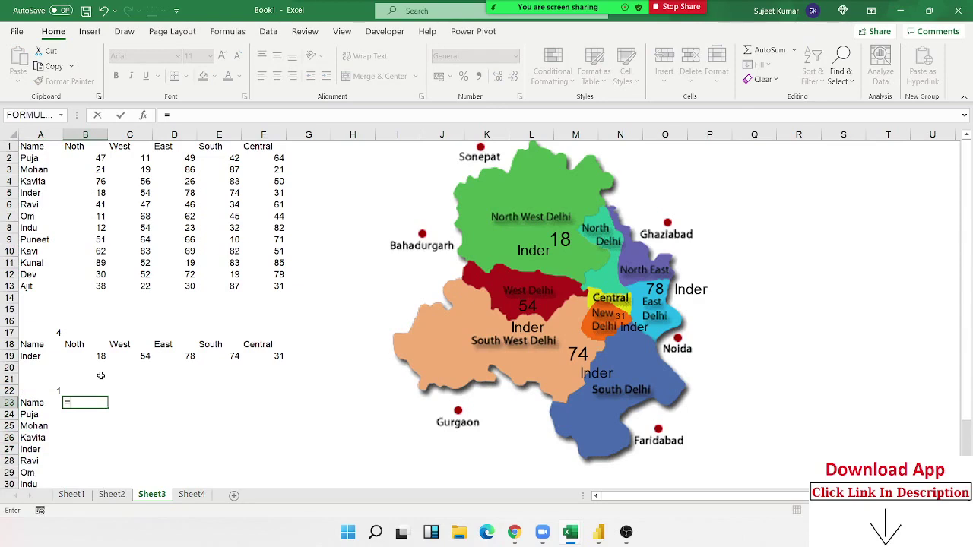
pyautogui.write('of')
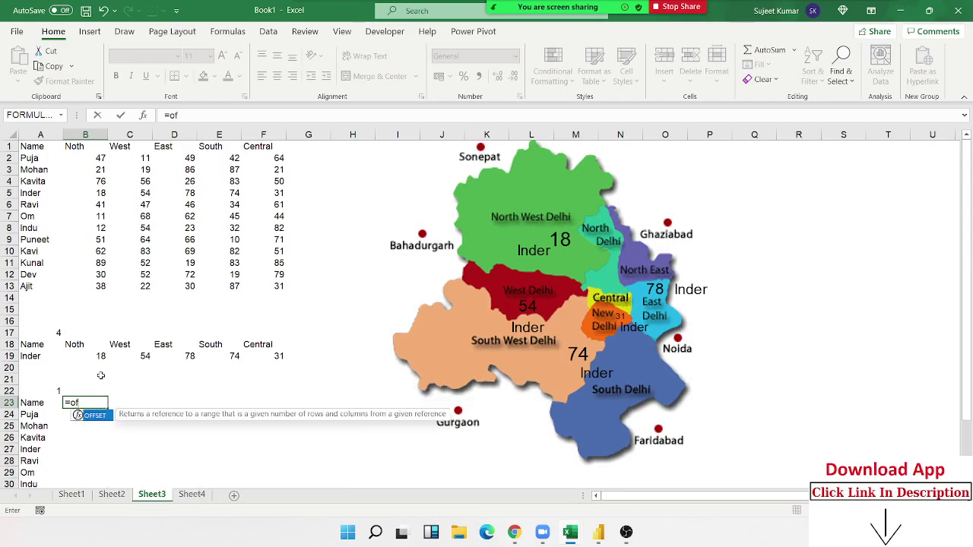
pyautogui.write('fset')
pyautogui.press('Tab')
pyautogui.click(42, 392)
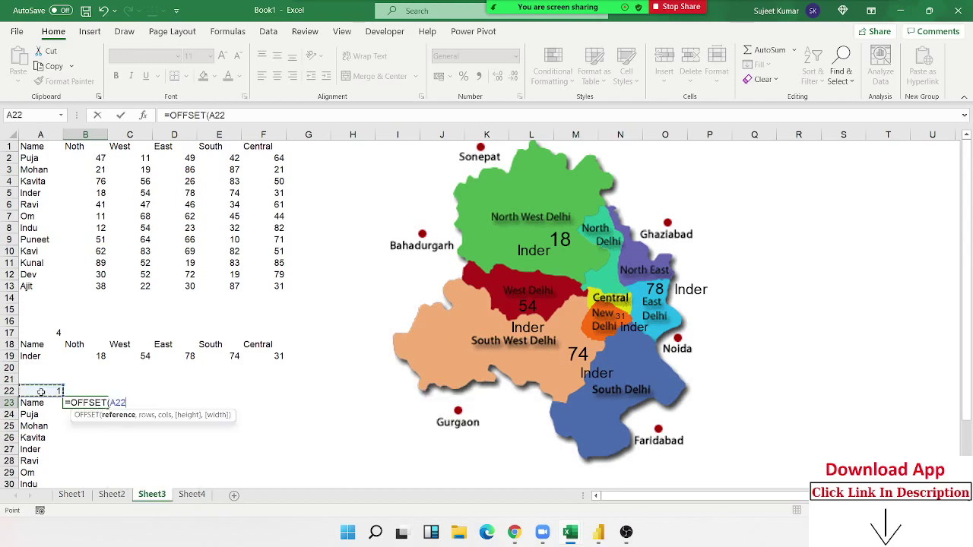
pyautogui.write(',')
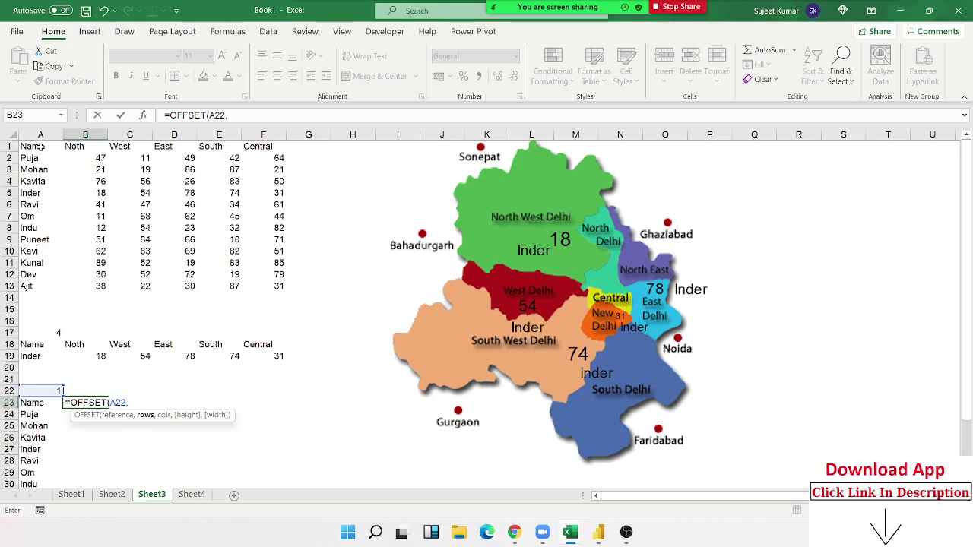
pyautogui.press('BackSpace')
pyautogui.press('BackSpace')
pyautogui.press('BackSpace')
pyautogui.press('BackSpace')
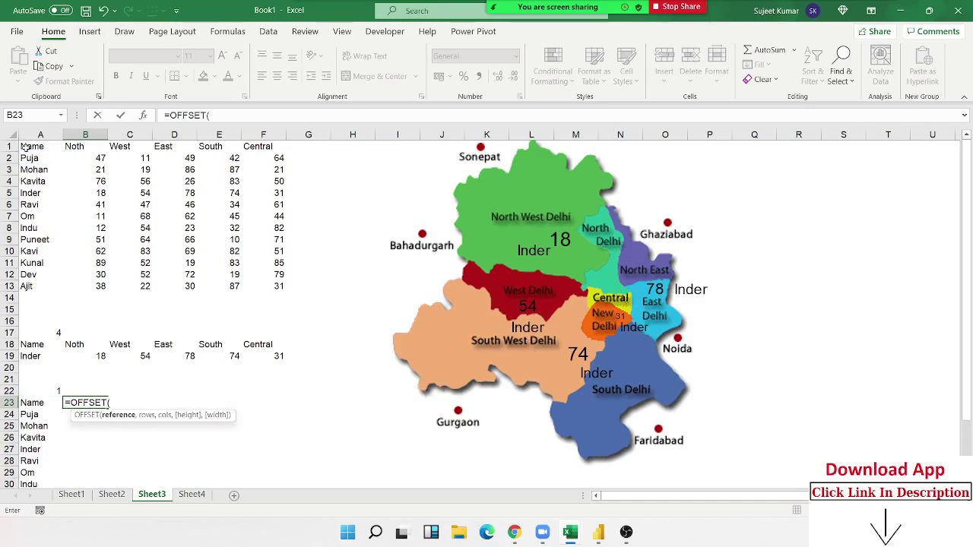
pyautogui.click(24, 146)
pyautogui.write(',')
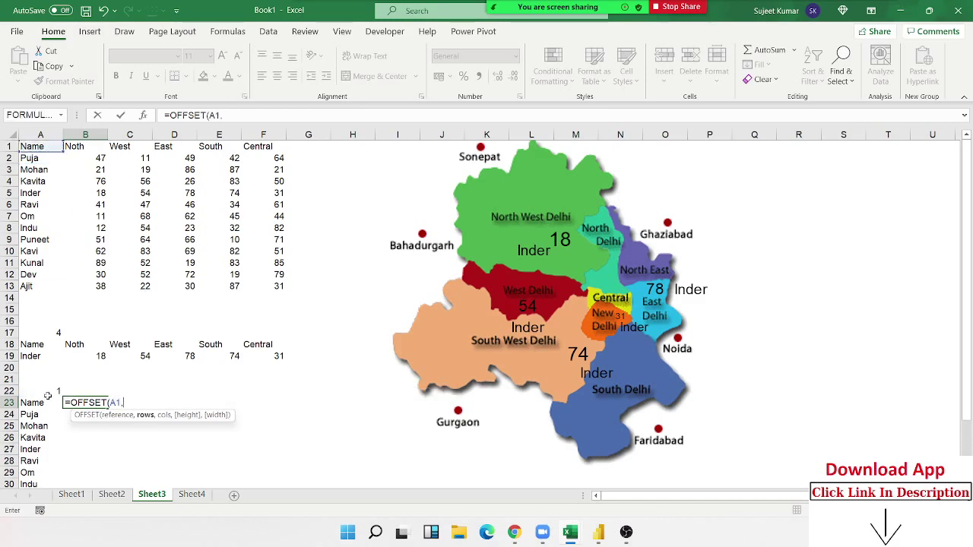
pyautogui.click(48, 392)
pyautogui.write(',')
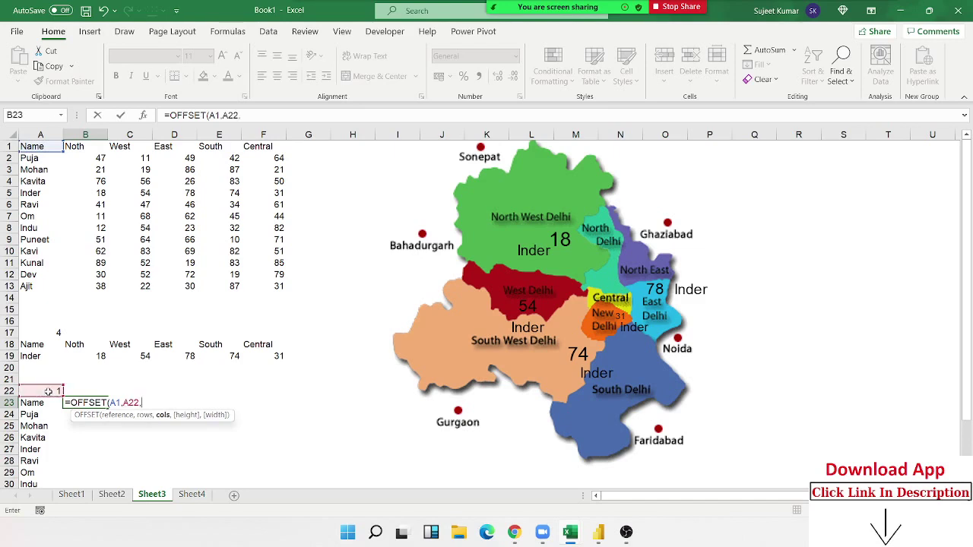
pyautogui.write('0')
pyautogui.press('Return')
# Step: Make A22 absolute so B23 reads =OFFSET(A1,$A$22,0), returning Puja
pyautogui.click(81, 407)
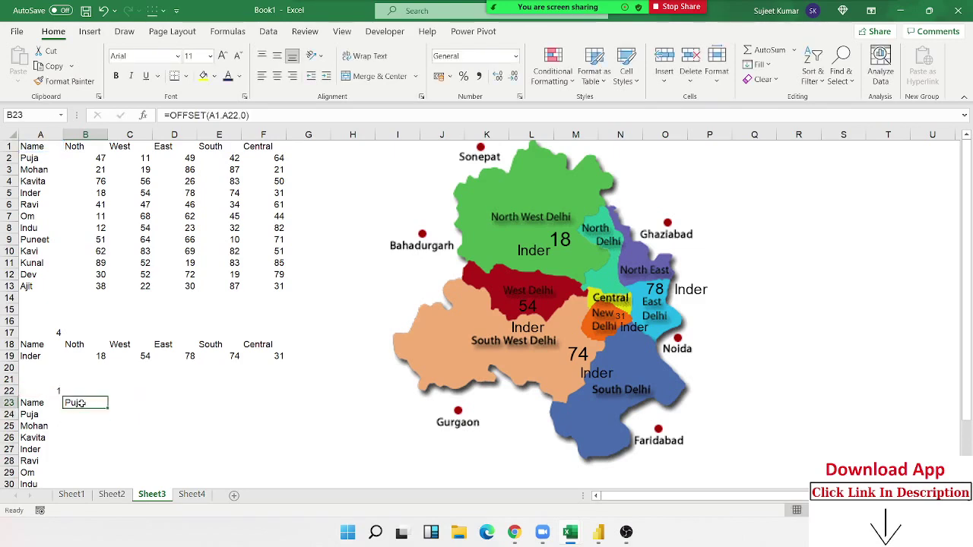
pyautogui.doubleClick(104, 408)
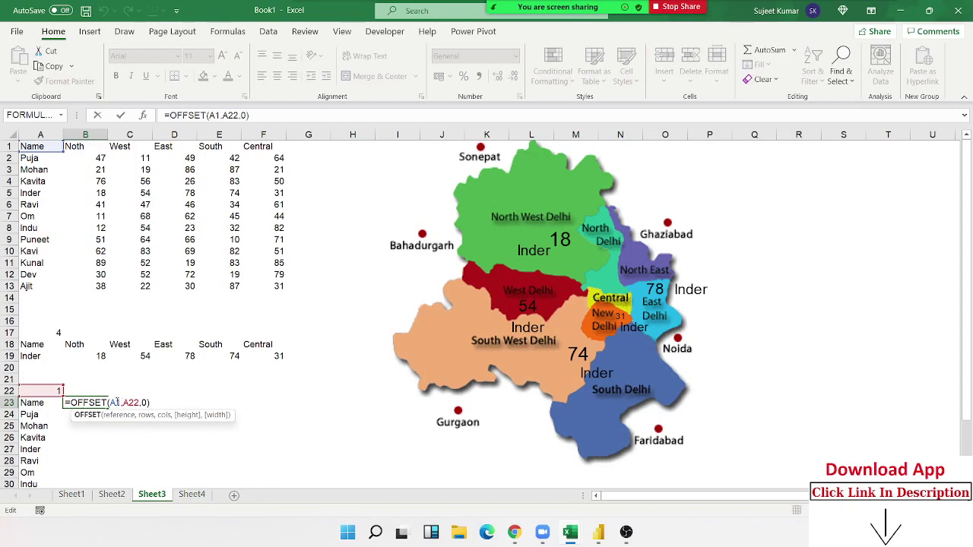
pyautogui.click(116, 403)
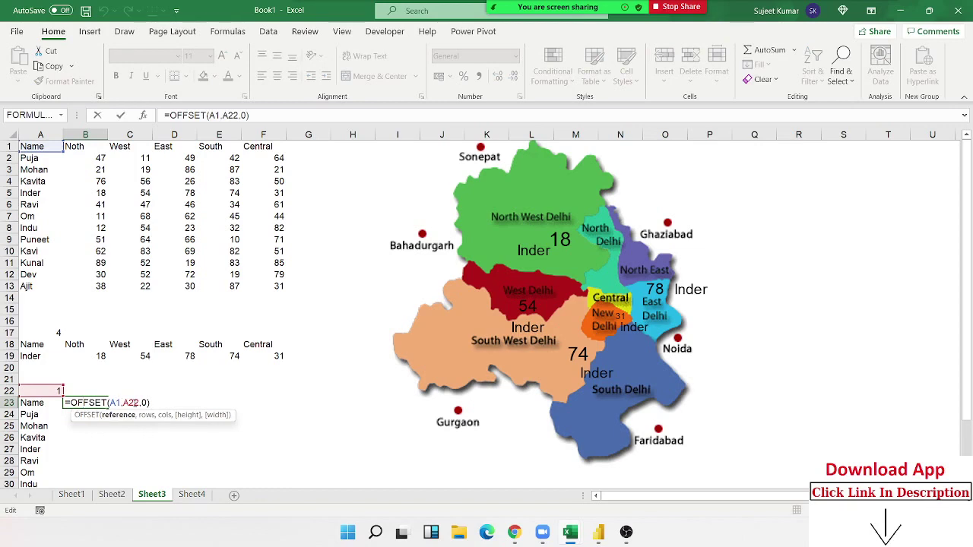
pyautogui.click(136, 403)
pyautogui.press('F4')
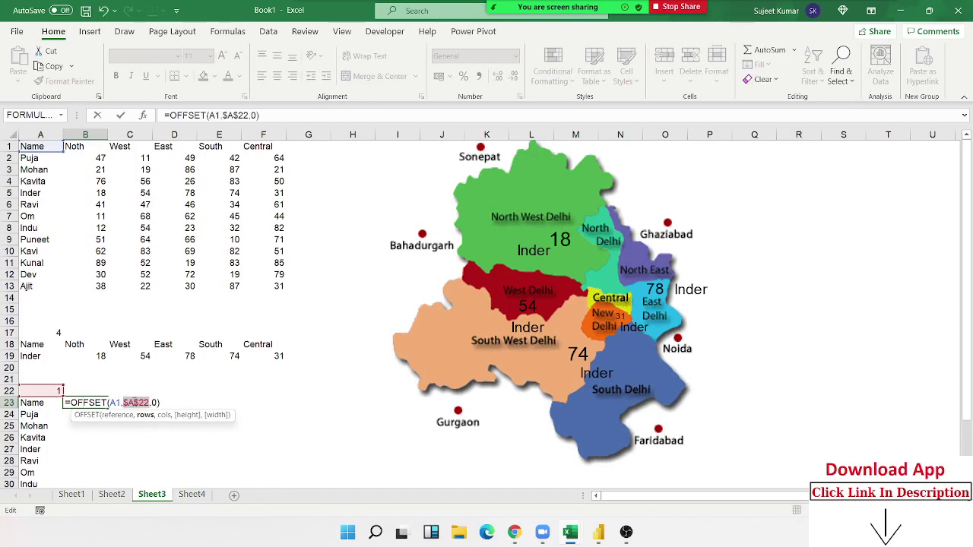
pyautogui.press('Return')
pyautogui.scroll(-1, 126, 403)
# Step: Trial-fill the B23 formula down to B35, then undo the fill
pyautogui.click(88, 370)
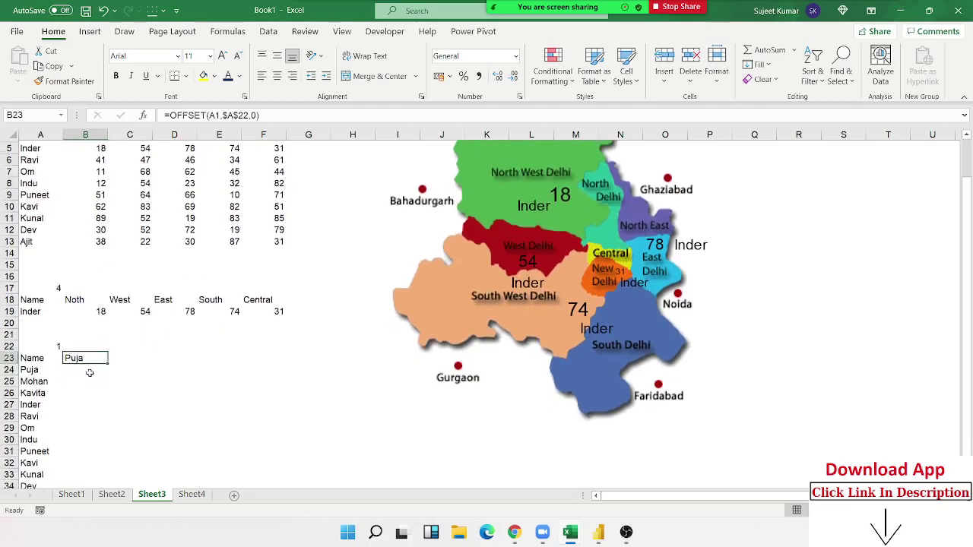
pyautogui.scroll(-3, 89, 372)
pyautogui.moveTo(108, 269); pyautogui.dragTo(104, 403)
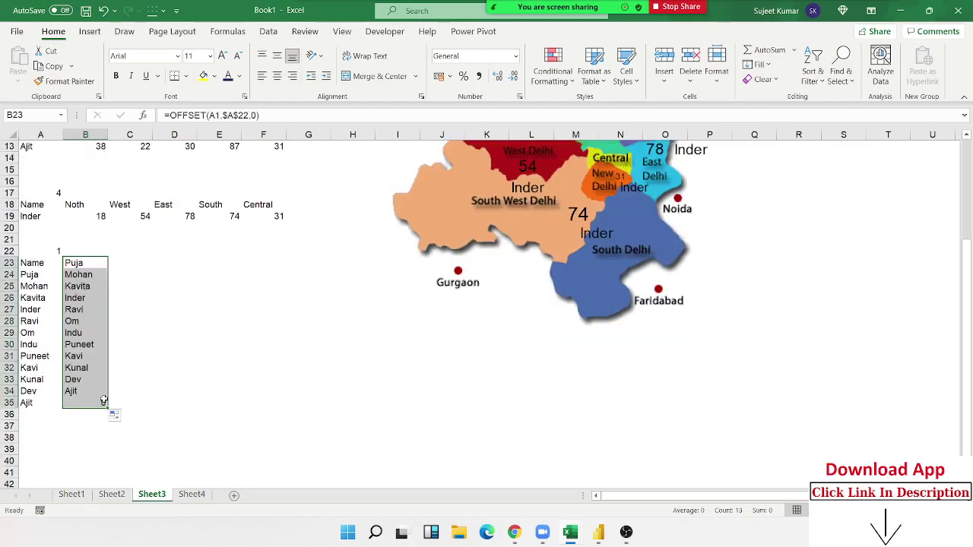
pyautogui.scroll(2, 102, 396)
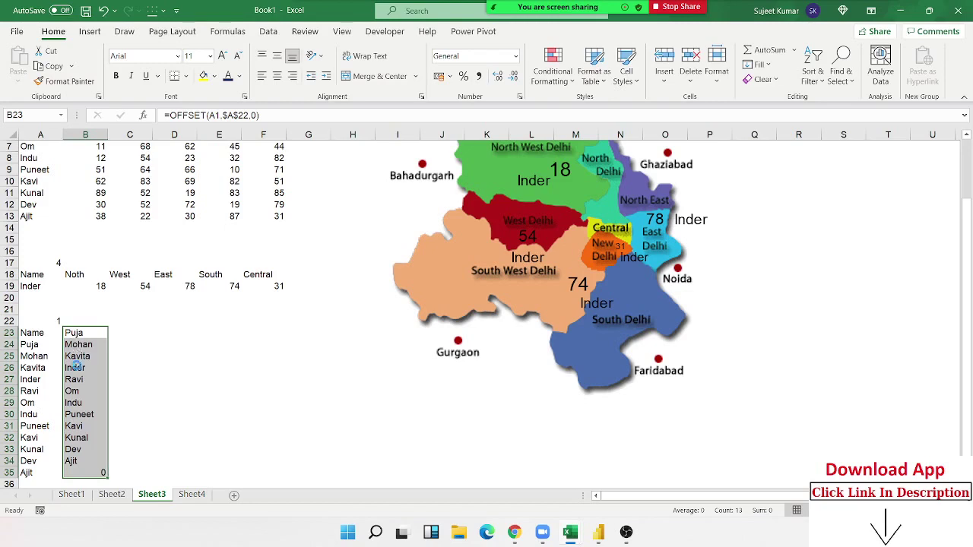
pyautogui.hotkey('ctrl', 'z')
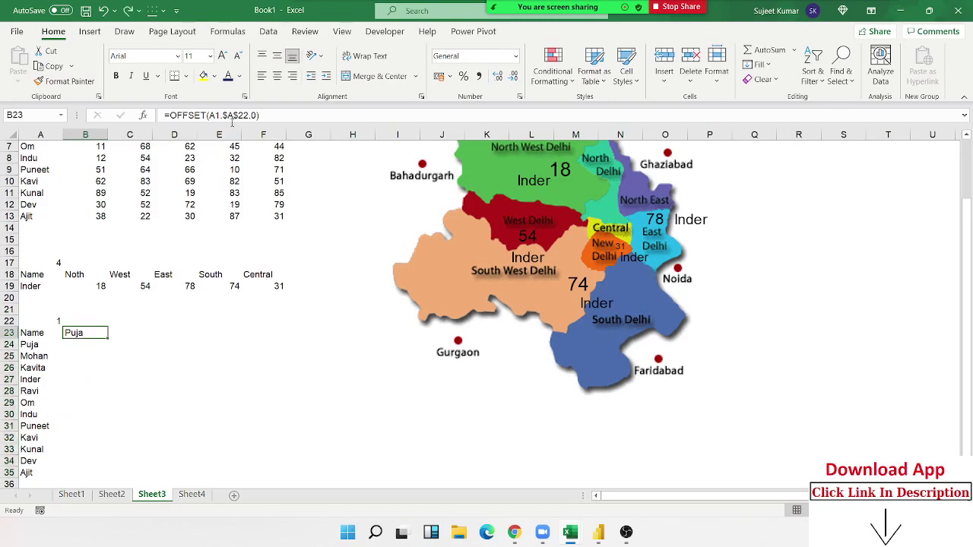
# Step: Replace B23 with =OFFSET(A1,0,A22), offsetting by column from the A22 index
pyautogui.press('Delete')
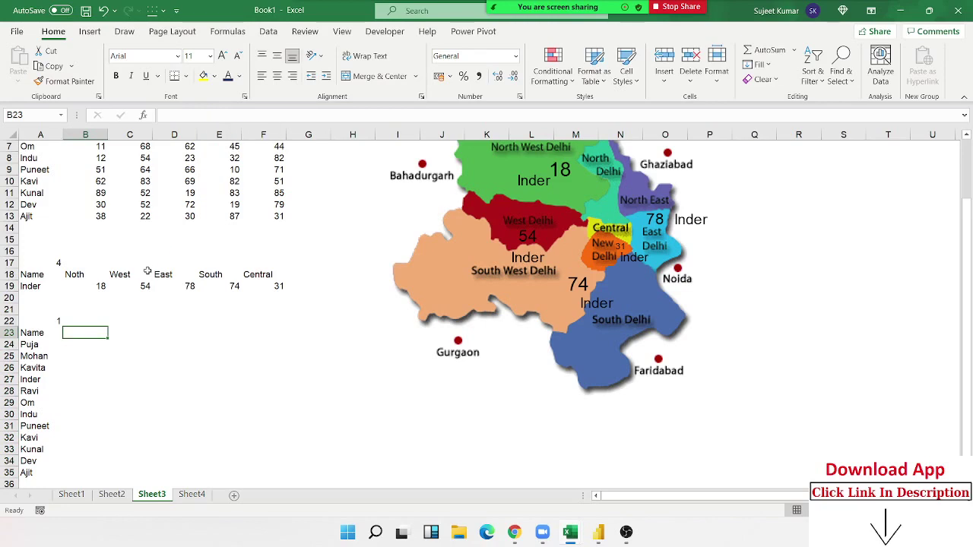
pyautogui.write('=off')
pyautogui.press('Tab')
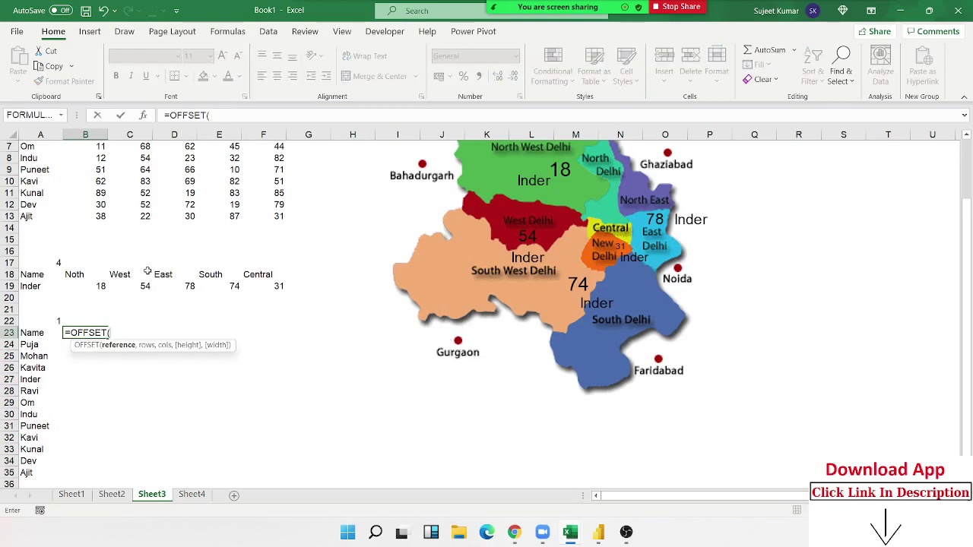
pyautogui.press('Left')
pyautogui.write(',')
pyautogui.scroll(2, 151, 226)
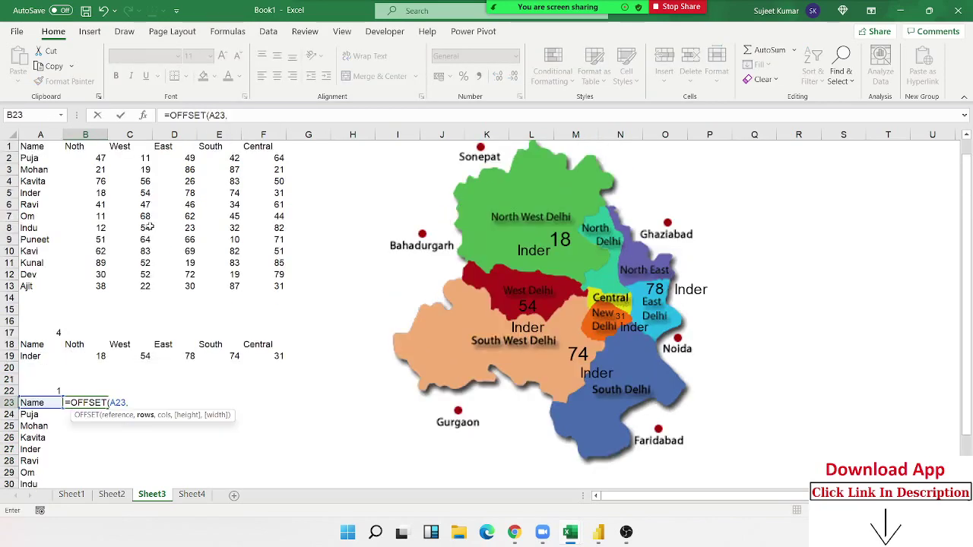
pyautogui.press('BackSpace')
pyautogui.press('BackSpace')
pyautogui.press('BackSpace')
pyautogui.press('BackSpace')
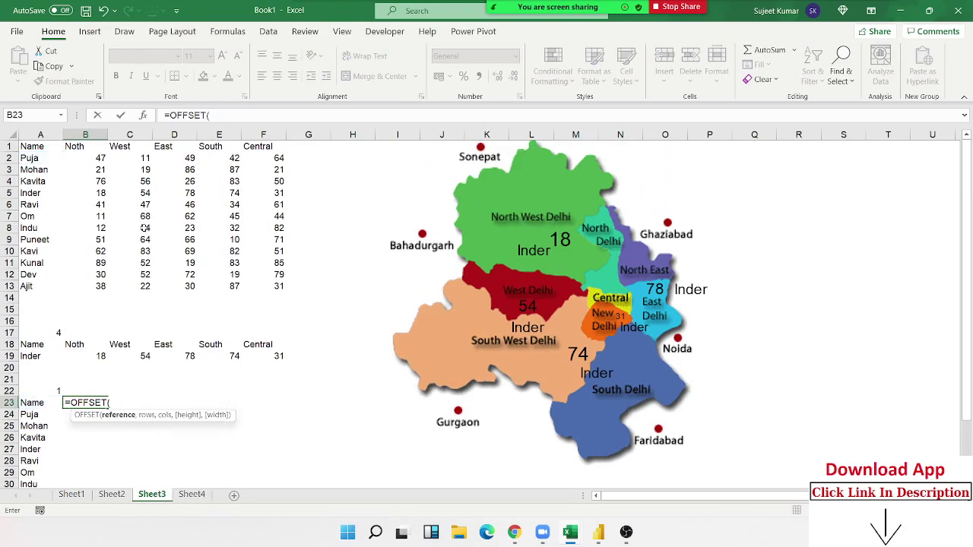
pyautogui.click(23, 146)
pyautogui.write(',')
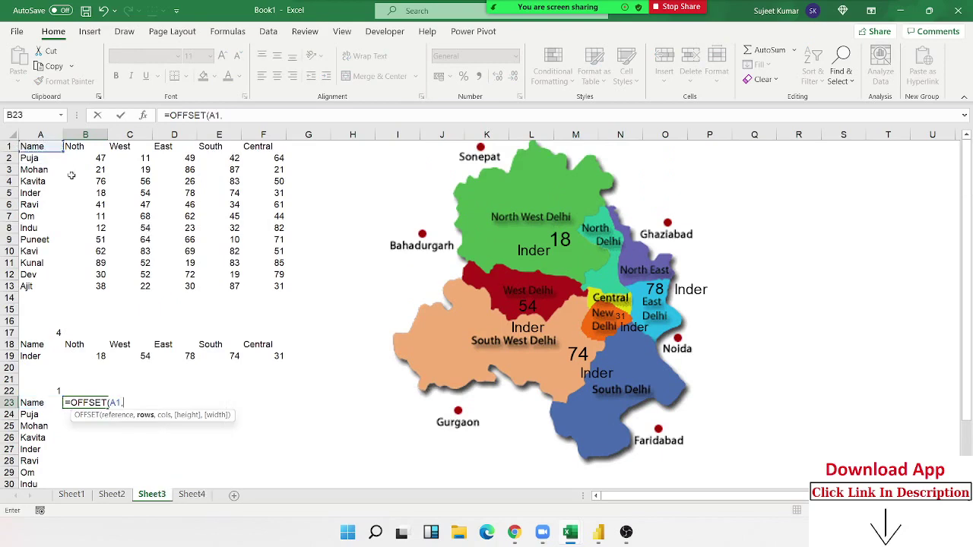
pyautogui.write('0,')
pyautogui.click(59, 389)
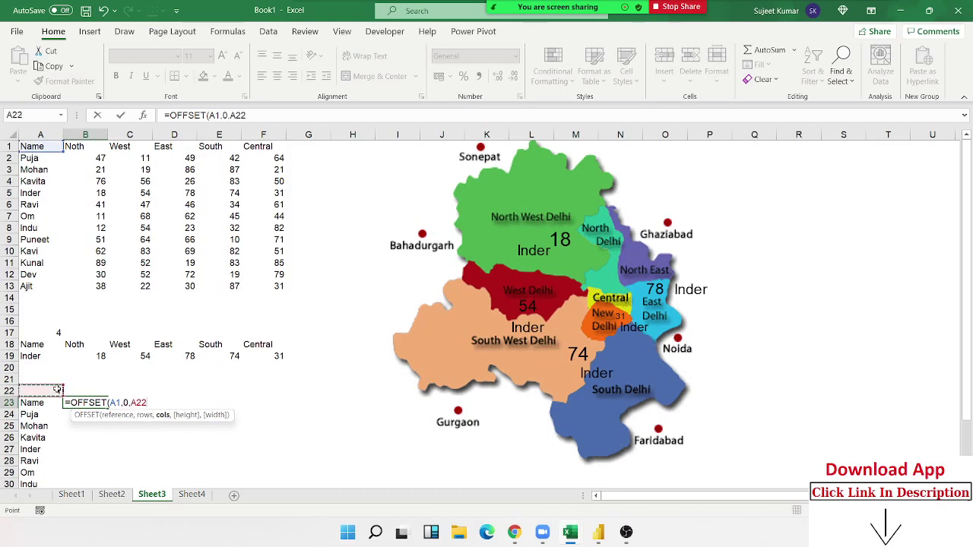
pyautogui.press('Return')
# Step: Make A22 absolute so B23 holds =OFFSET(A1,0,$A$22), returning Noth
pyautogui.click(81, 403)
pyautogui.doubleClick(81, 403)
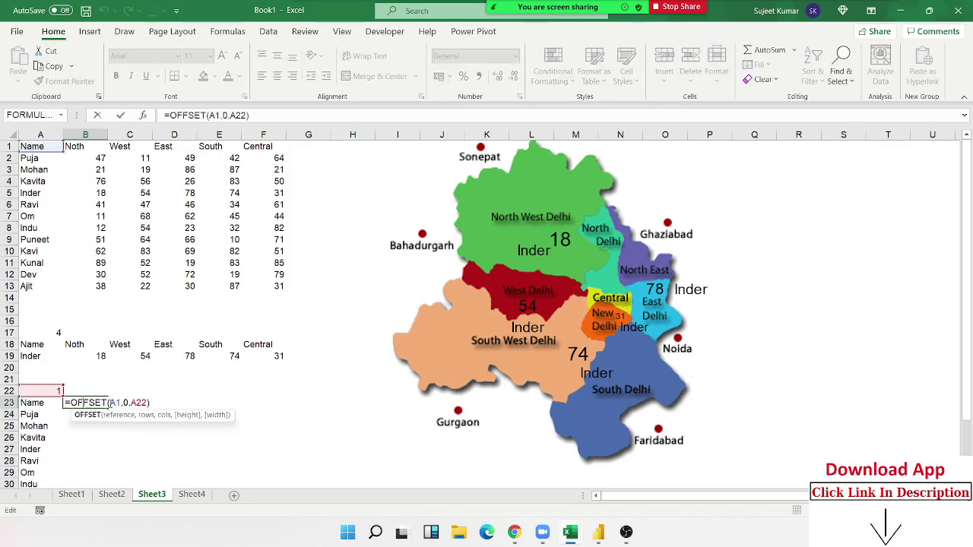
pyautogui.click(114, 402)
pyautogui.press('F4')
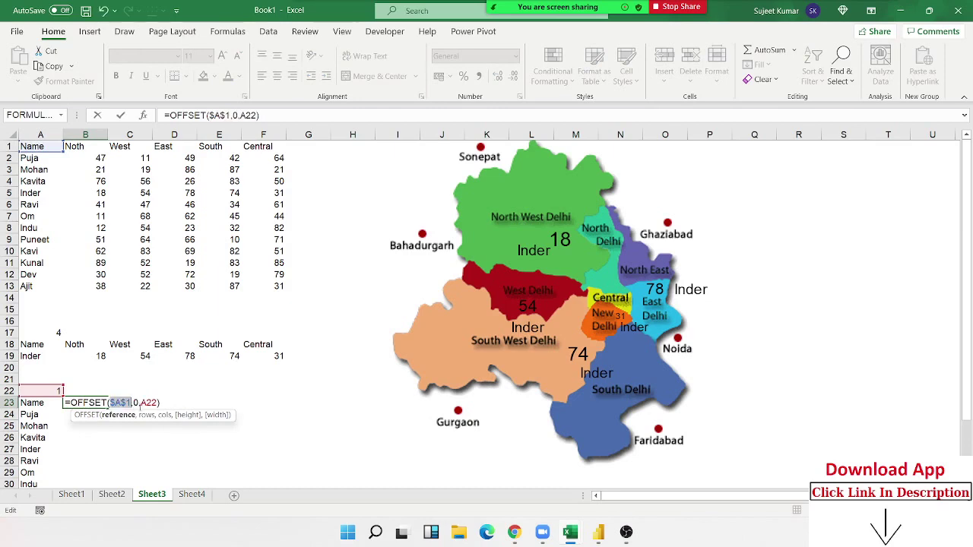
pyautogui.press('F4')
pyautogui.press('F4')
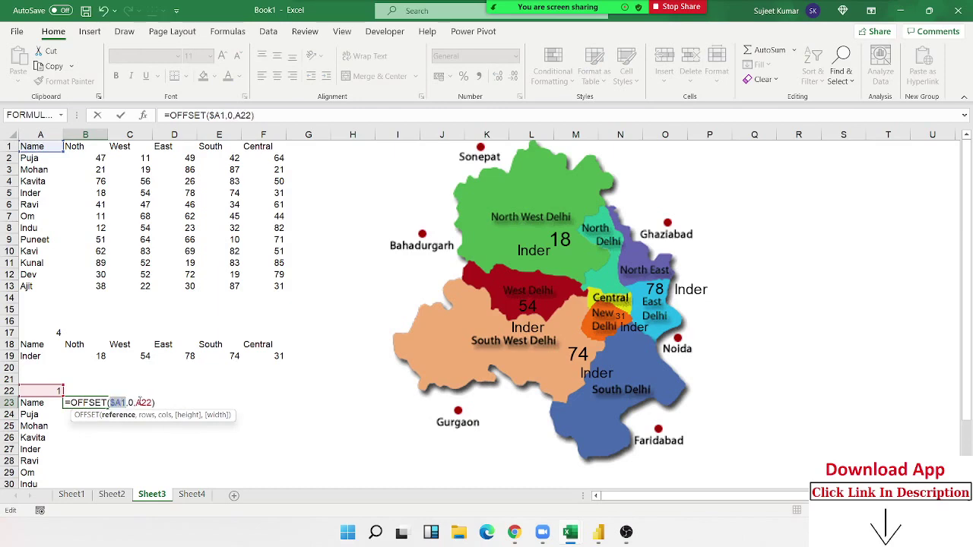
pyautogui.press('F4')
pyautogui.click(141, 403)
pyautogui.press('F4')
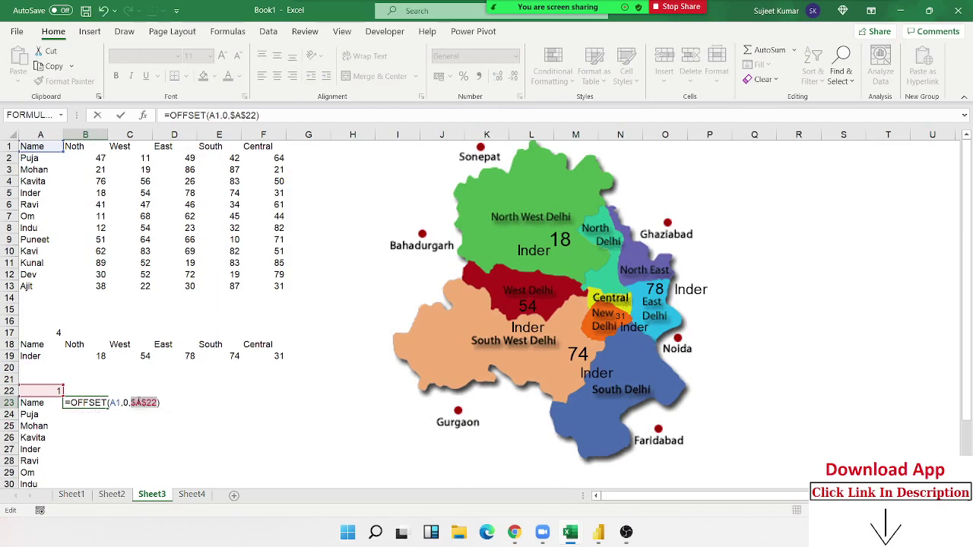
pyautogui.press('Return')
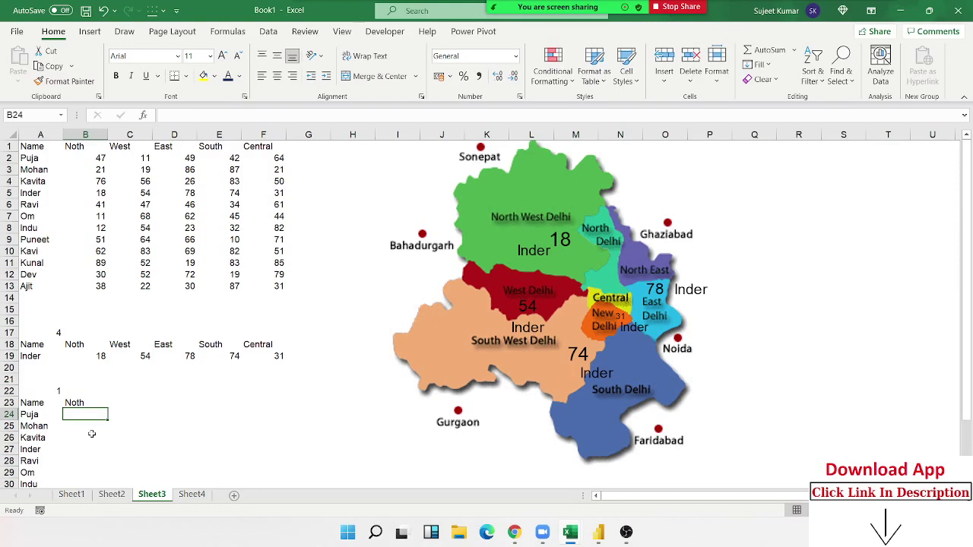
# Step: Fill the OFFSET formula in B23 down beside every name
pyautogui.click(102, 402)
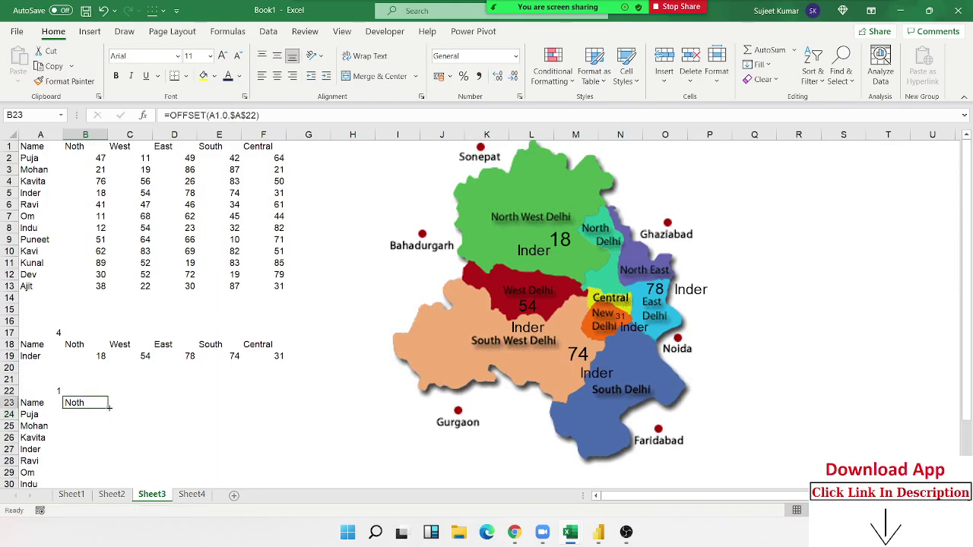
pyautogui.doubleClick(108, 408)
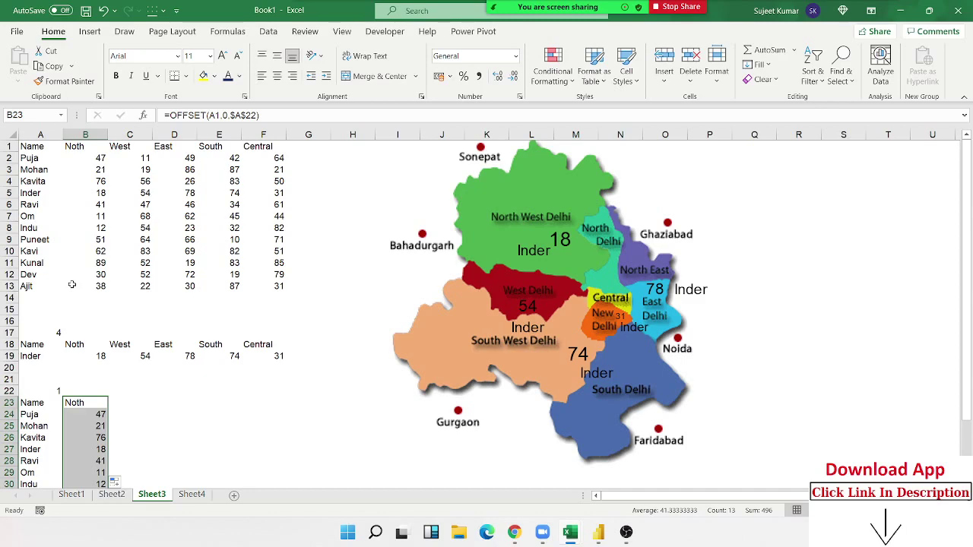
pyautogui.scroll(-1, 111, 380)
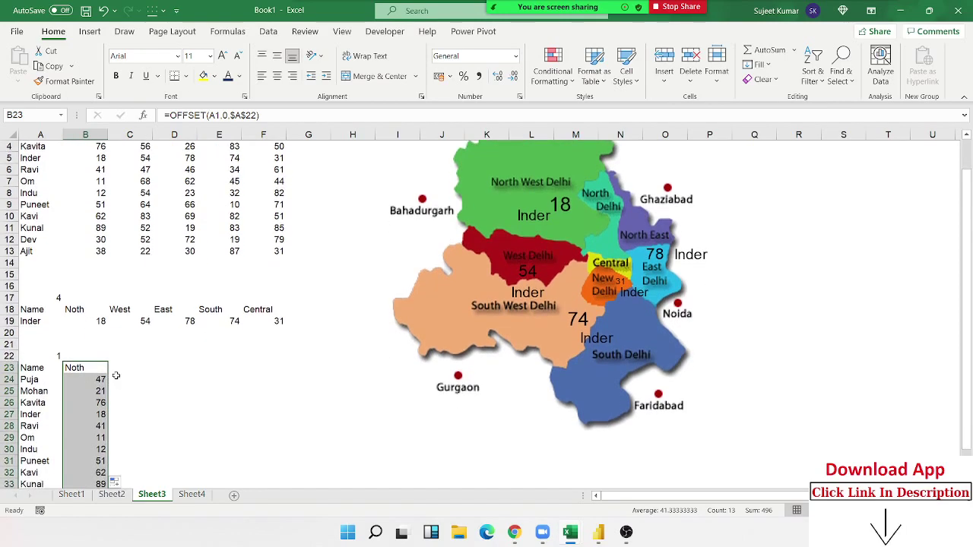
pyautogui.scroll(-1, 110, 373)
pyautogui.hotkey('ctrl', 'v')
# Step: Set the region index in A22 to 2 and select A23:B35, the names with their West scores
pyautogui.click(25, 322)
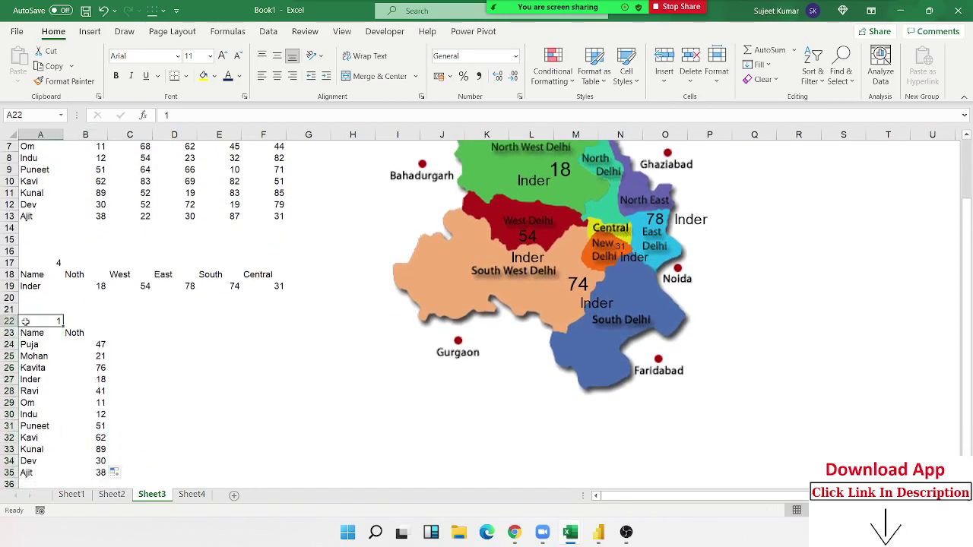
pyautogui.write('2')
pyautogui.press('Return')
pyautogui.moveTo(23, 334); pyautogui.dragTo(103, 471)
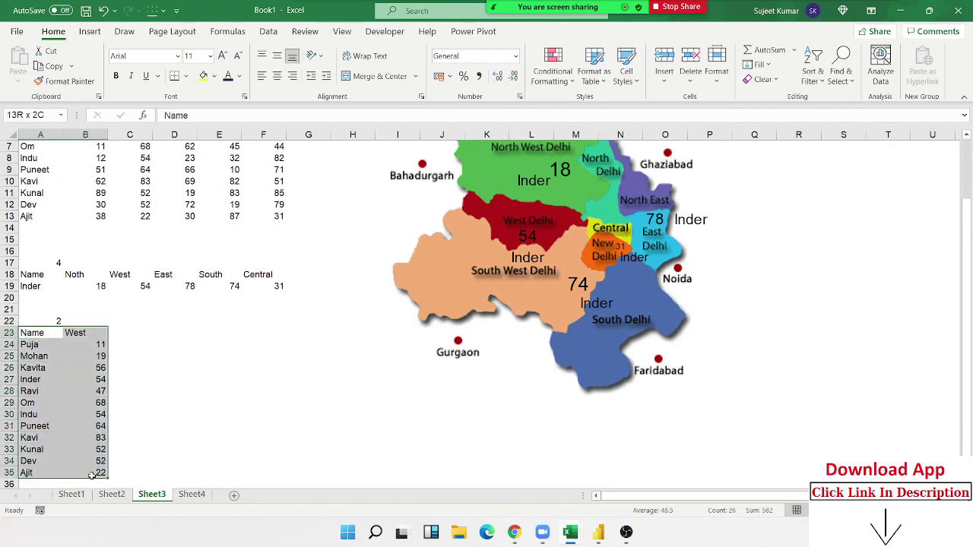
pyautogui.click(95, 32)
# Step: Insert a clustered bar chart of the West scores and move it beside the map
pyautogui.click(23, 81)
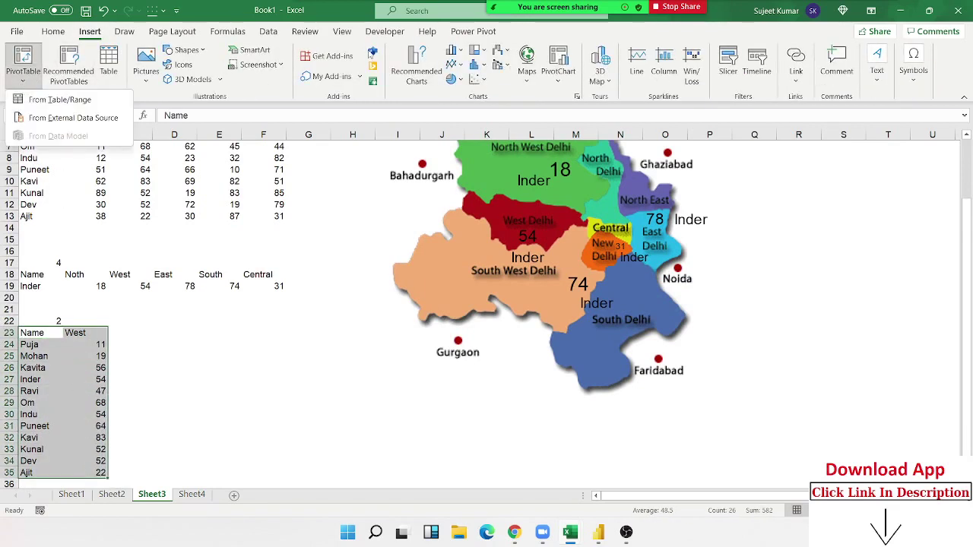
pyautogui.click(454, 51)
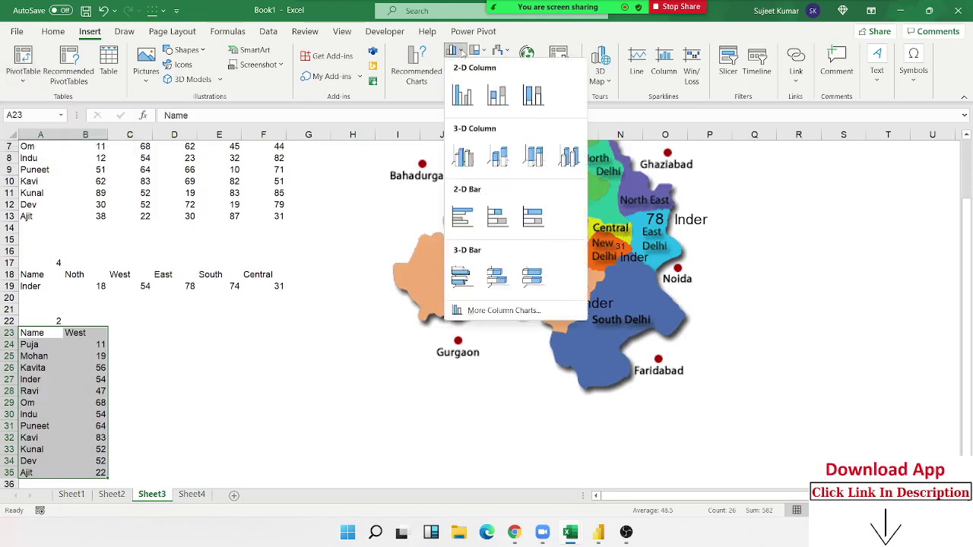
pyautogui.click(462, 220)
pyautogui.scroll(1, 269, 377)
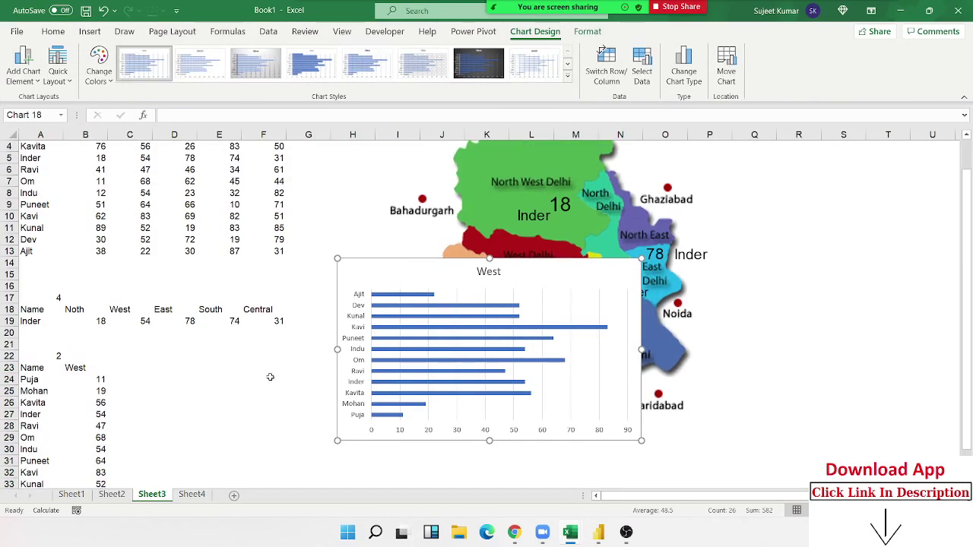
pyautogui.scroll(1, 270, 377)
pyautogui.moveTo(393, 306)
pyautogui.mouseDown()
pyautogui.moveTo(746, 181)
pyautogui.moveTo(728, 156)
pyautogui.mouseUp()
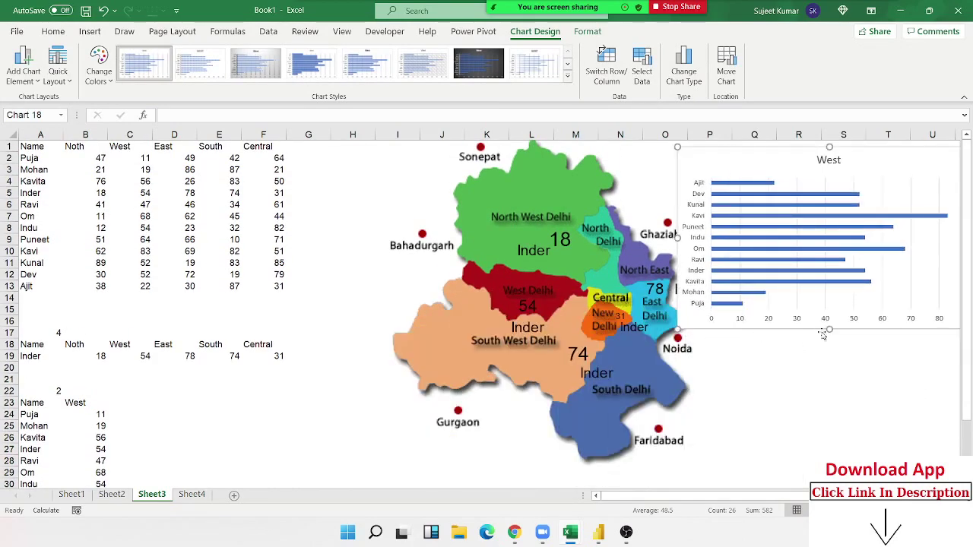
# Step: Stretch the West chart taller and delete its horizontal value axis
pyautogui.moveTo(829, 330); pyautogui.dragTo(829, 447)
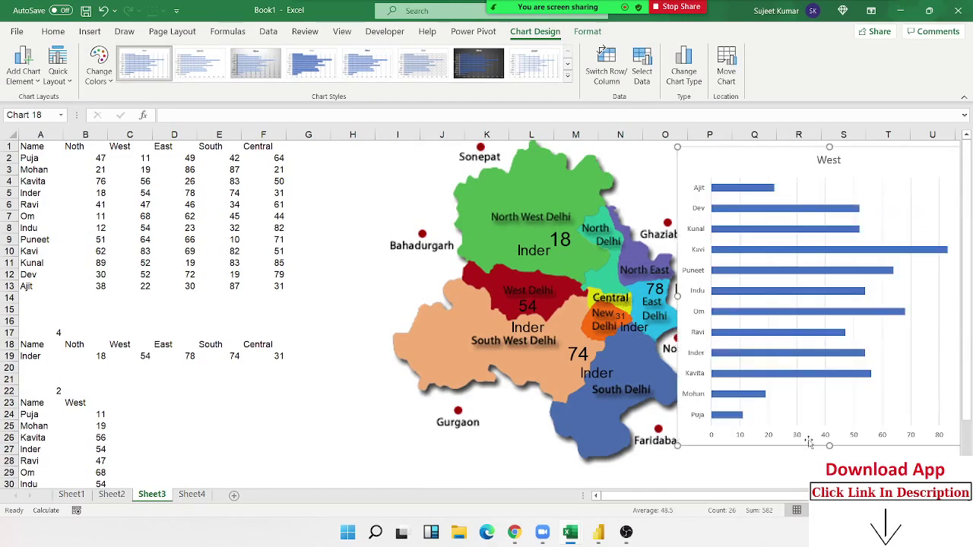
pyautogui.click(771, 437)
pyautogui.press('Delete')
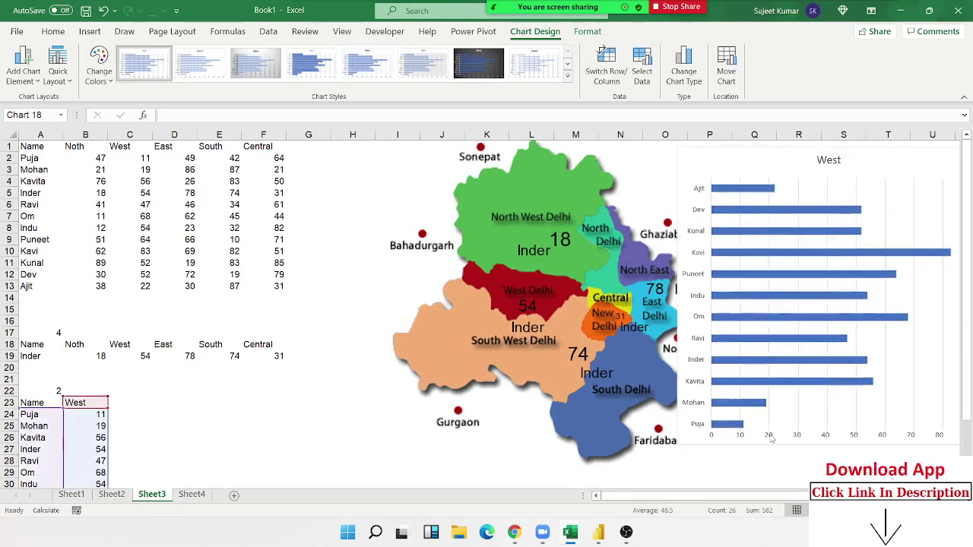
pyautogui.click(825, 192)
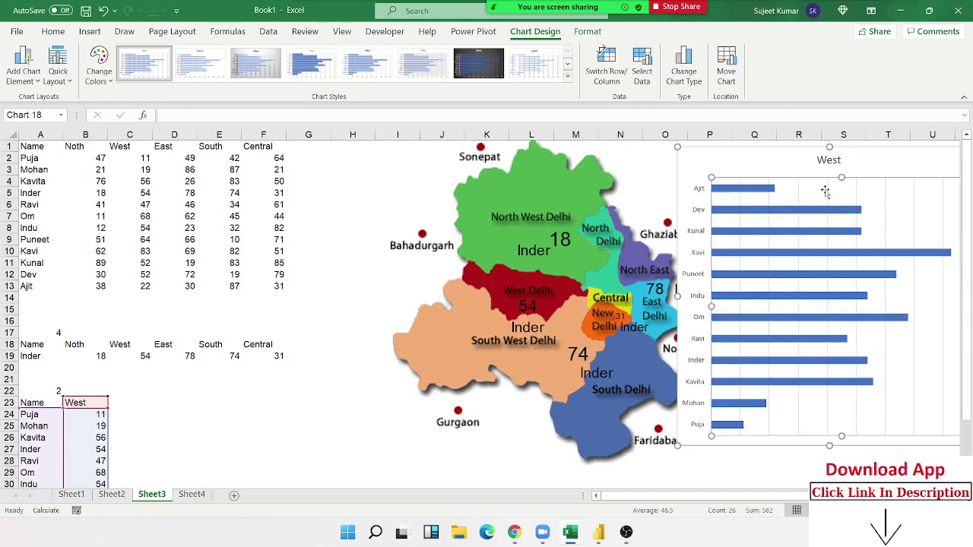
pyautogui.click(828, 195)
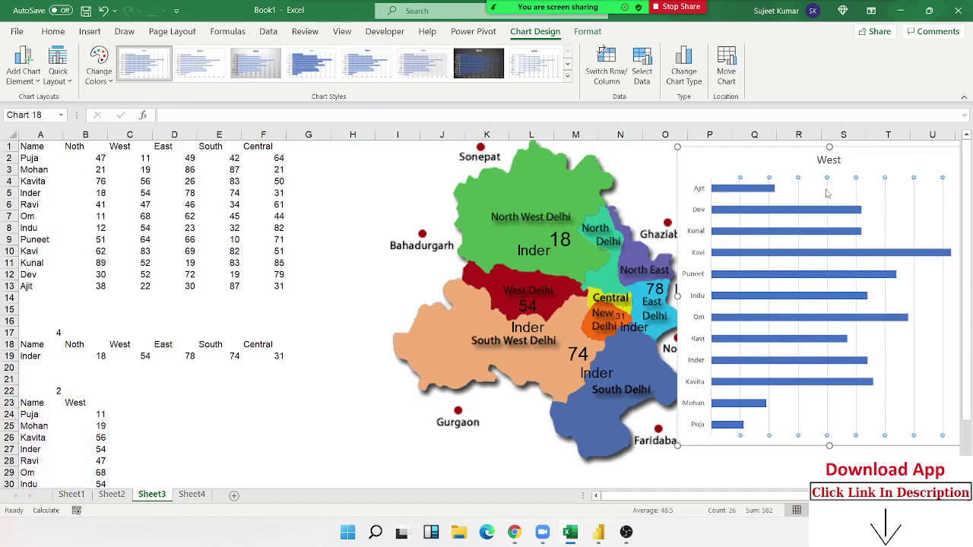
# Step: Format the West chart area with No fill and a No line border
pyautogui.rightClick(859, 169)
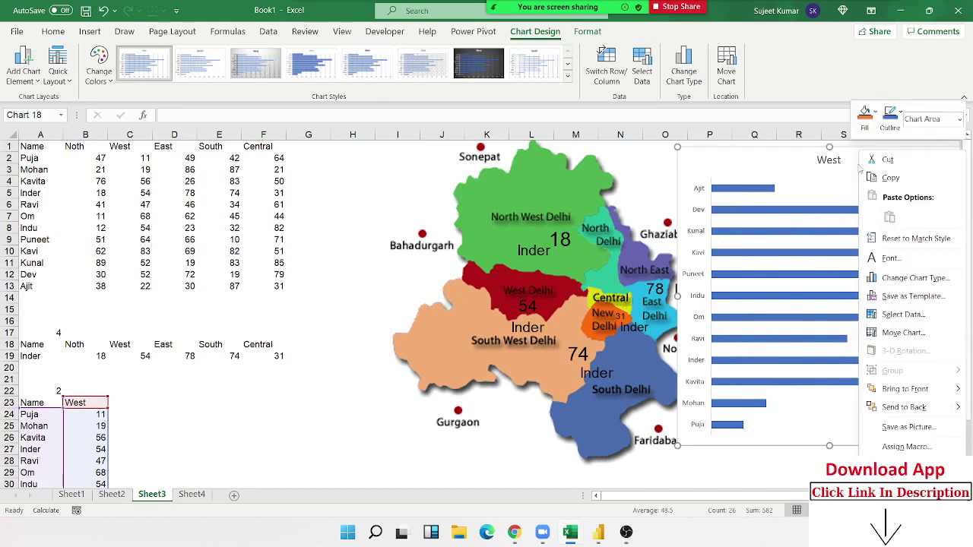
pyautogui.click(909, 465)
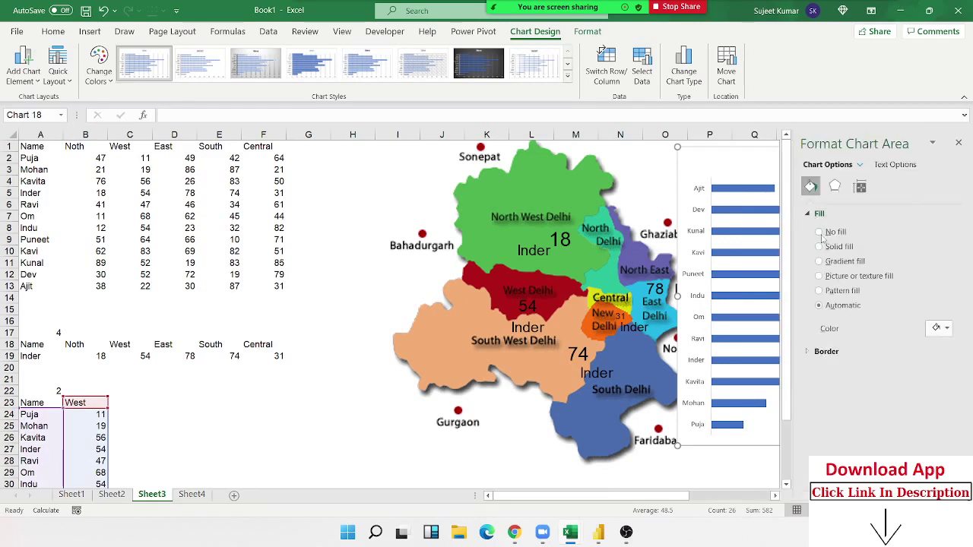
pyautogui.click(823, 327)
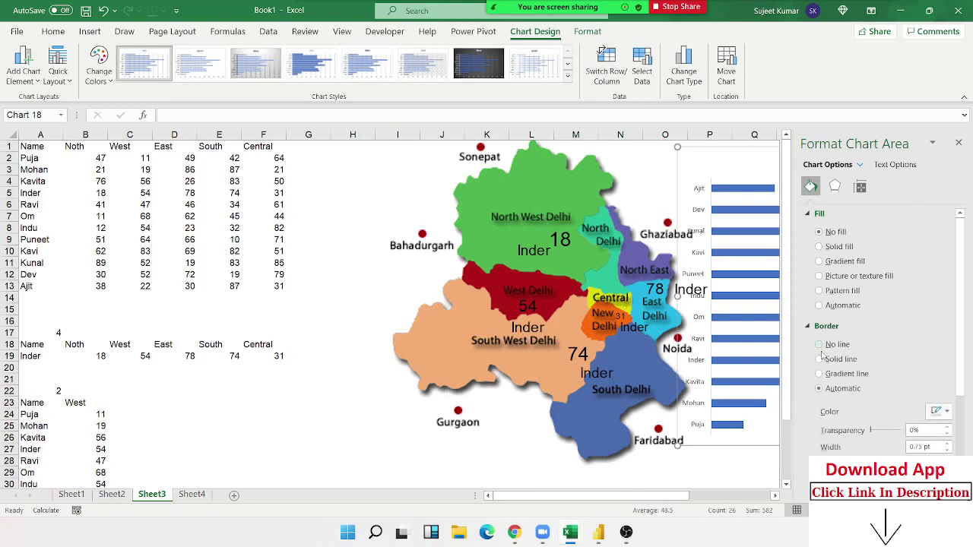
pyautogui.click(820, 346)
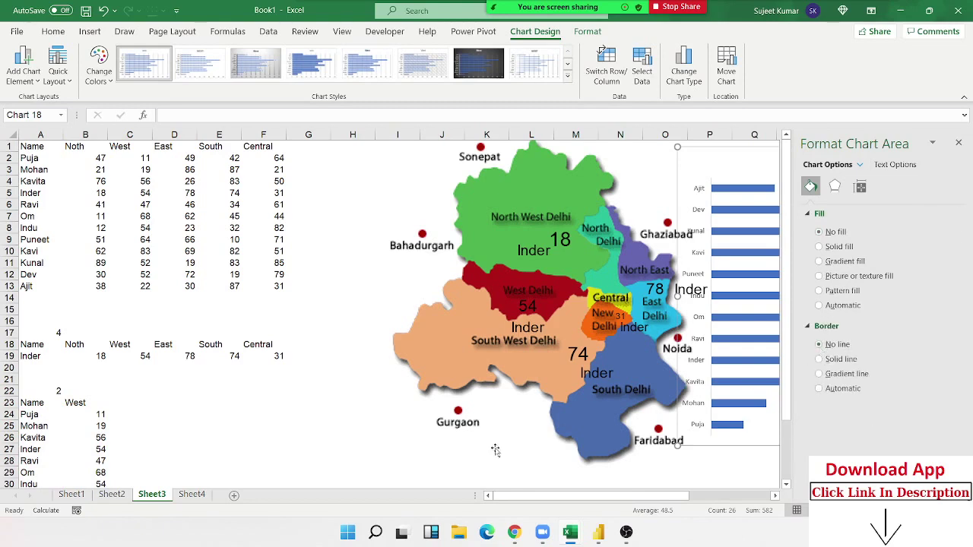
pyautogui.click(419, 447)
pyautogui.click(742, 485)
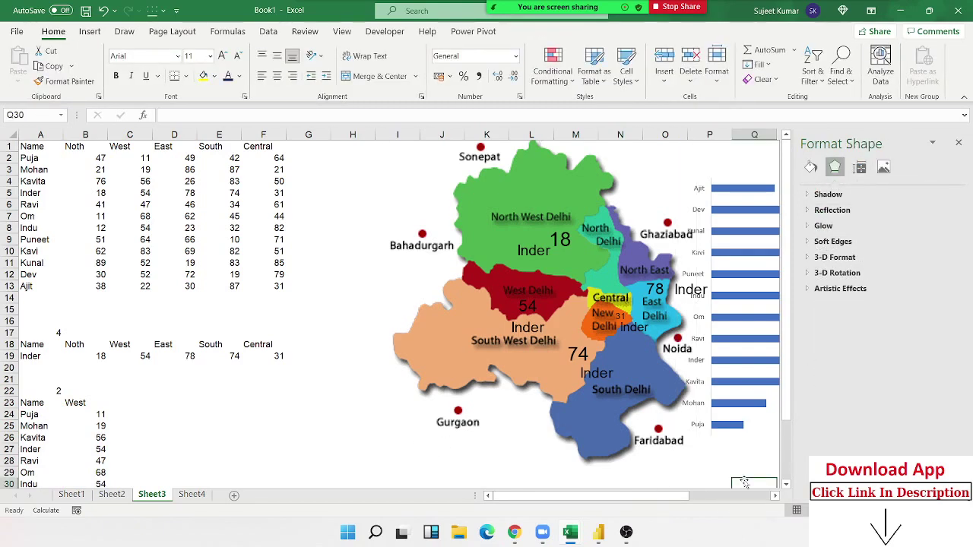
pyautogui.click(958, 143)
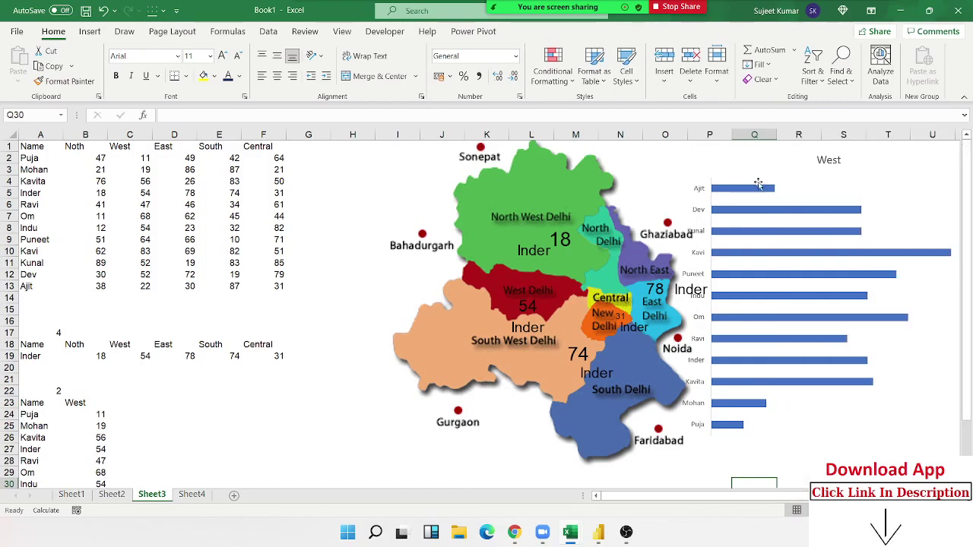
pyautogui.click(698, 194)
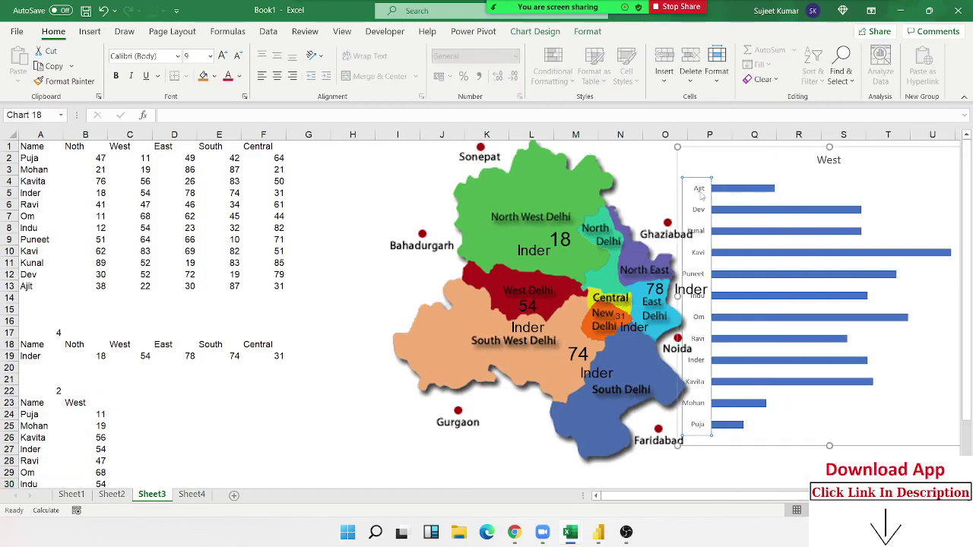
# Step: Set the West chart's name axis Label Position to High
pyautogui.rightClick(701, 195)
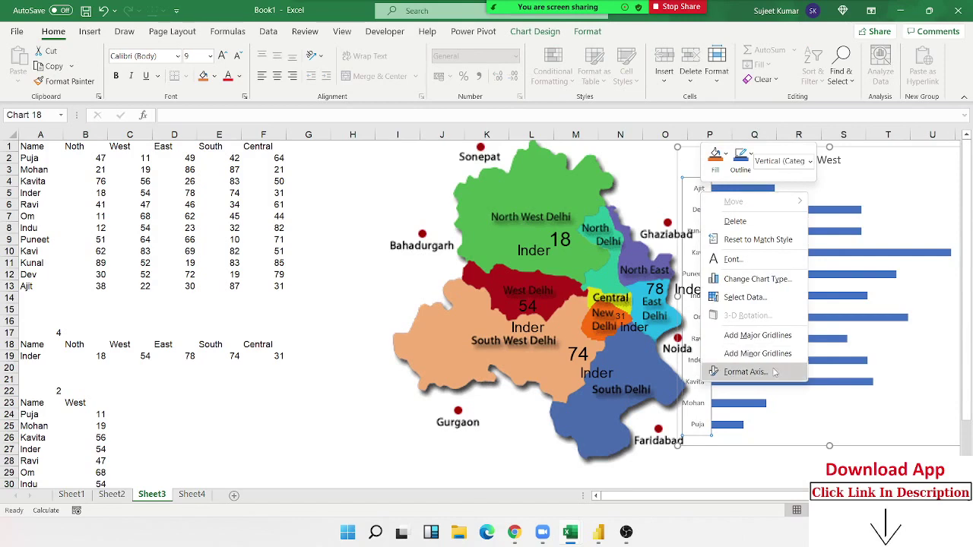
pyautogui.click(773, 373)
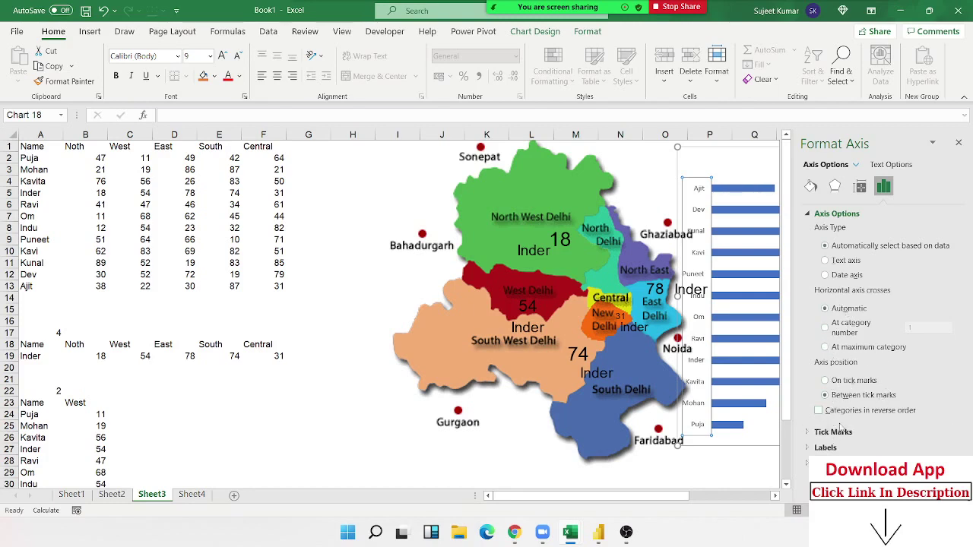
pyautogui.click(837, 447)
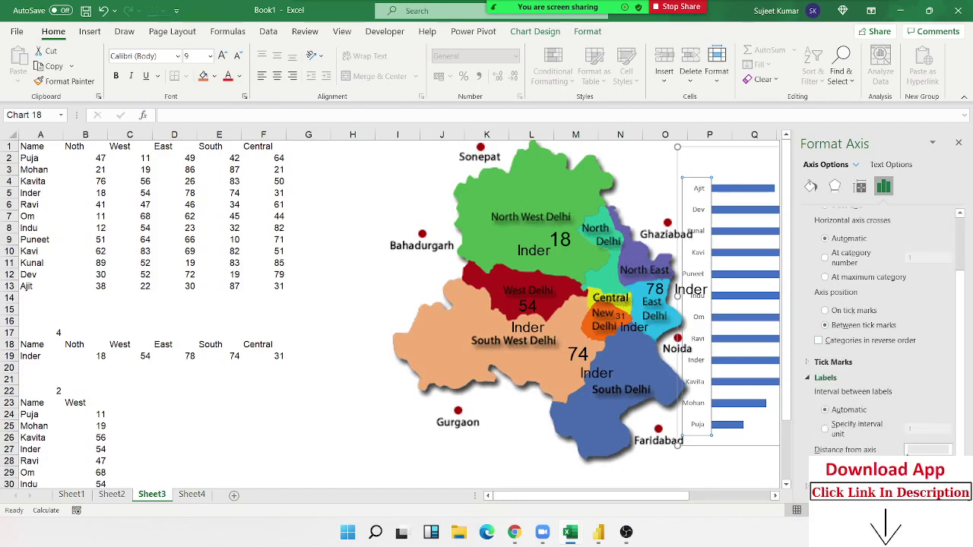
pyautogui.click(907, 456)
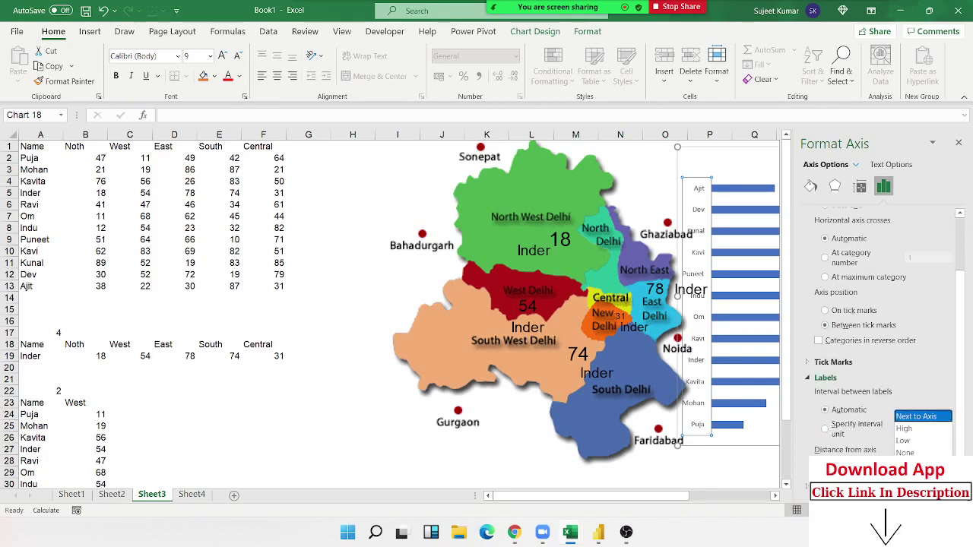
pyautogui.click(905, 429)
pyautogui.click(356, 460)
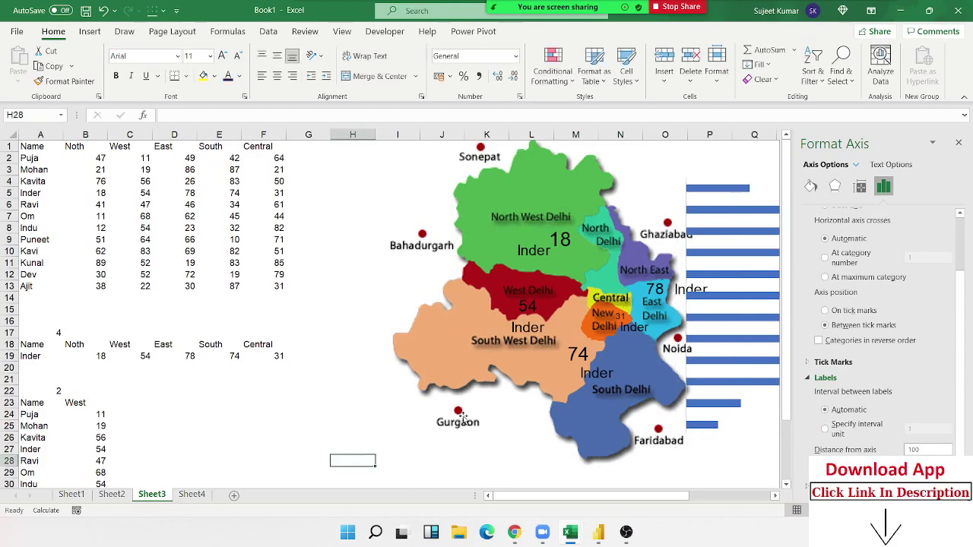
pyautogui.click(959, 143)
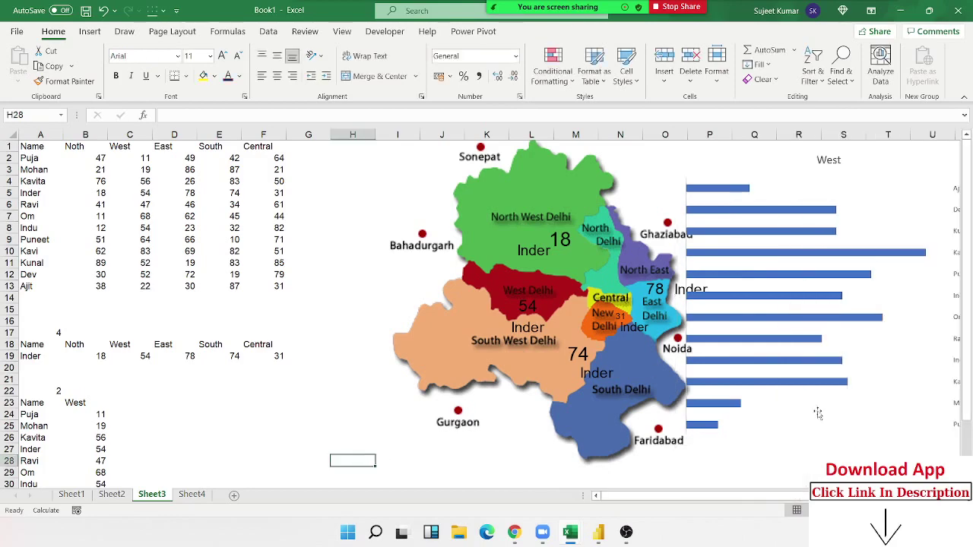
pyautogui.hscroll(2, 818, 412)
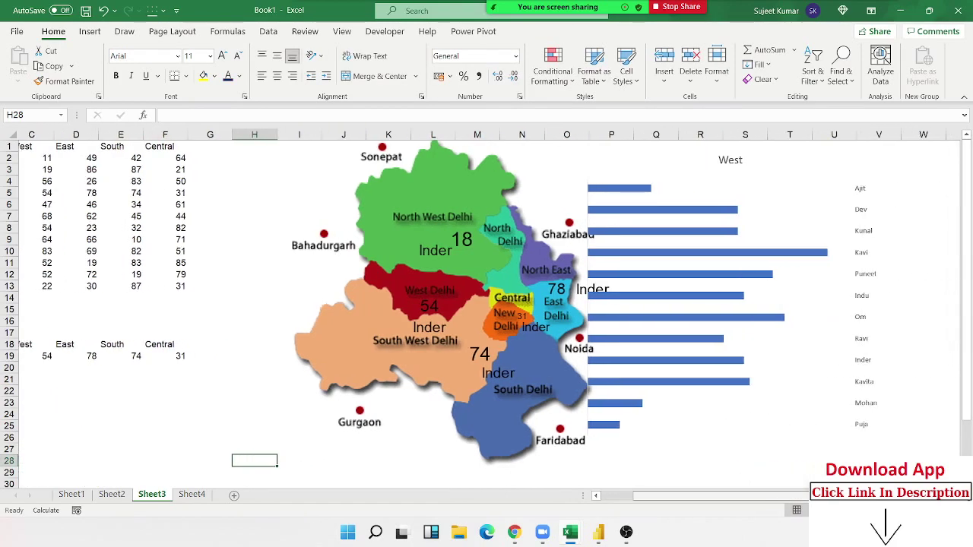
pyautogui.hscroll(-1, 818, 412)
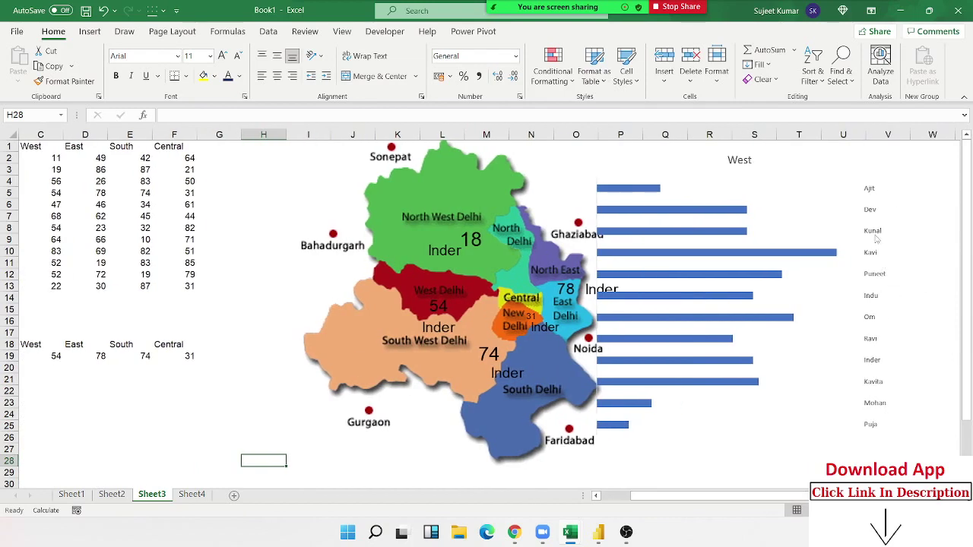
# Step: Add data labels to the West bars, showing scores like 22, 52 and 83
pyautogui.click(635, 190)
pyautogui.rightClick(634, 190)
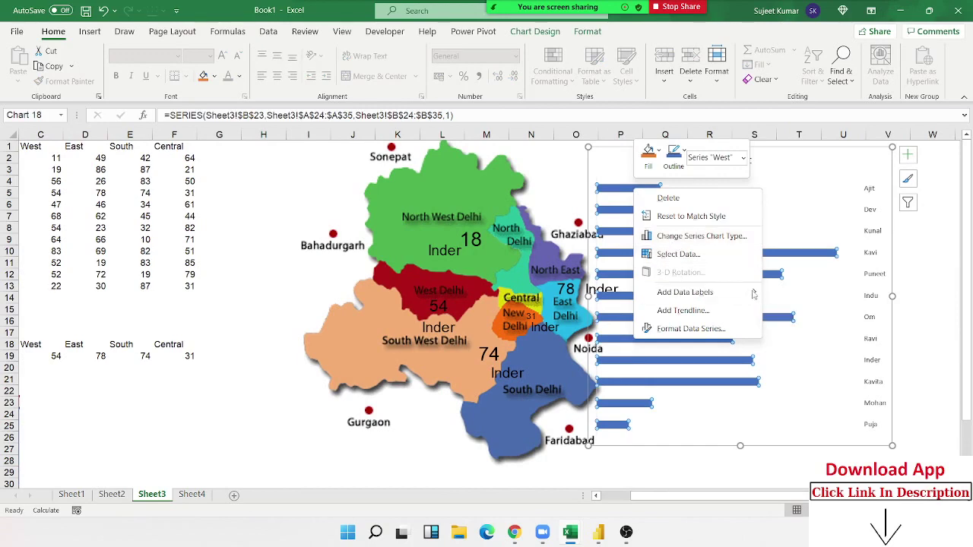
pyautogui.moveTo(684, 292)
pyautogui.click(780, 295)
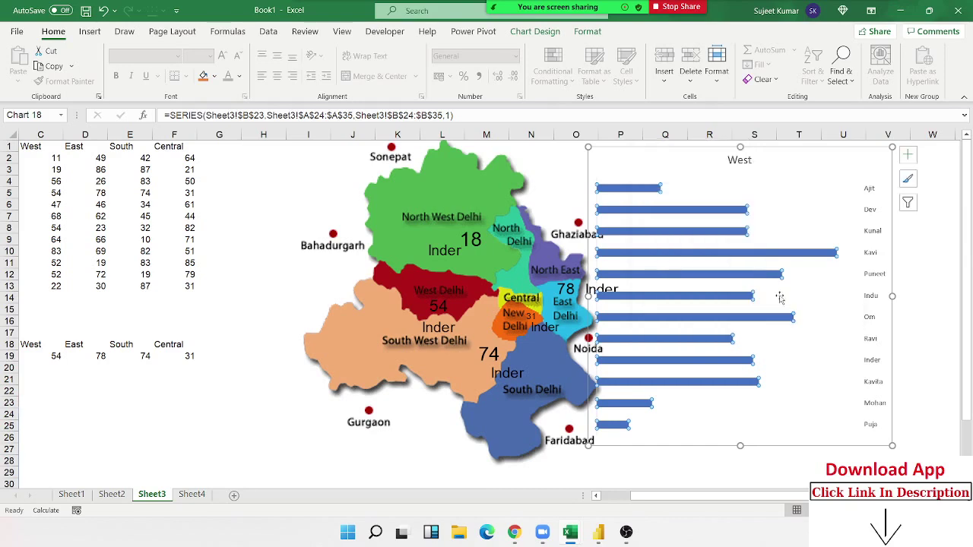
pyautogui.click(213, 390)
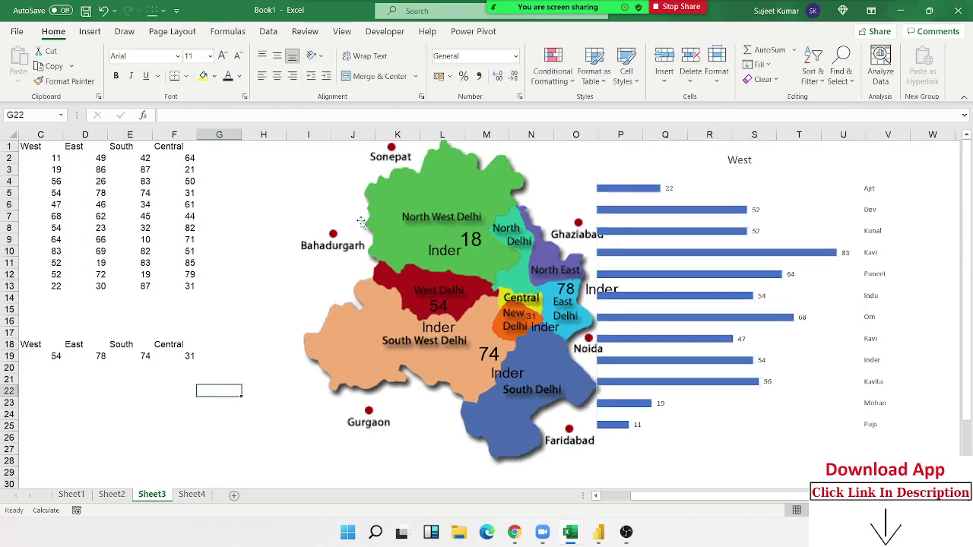
pyautogui.click(418, 201)
pyautogui.click(232, 312)
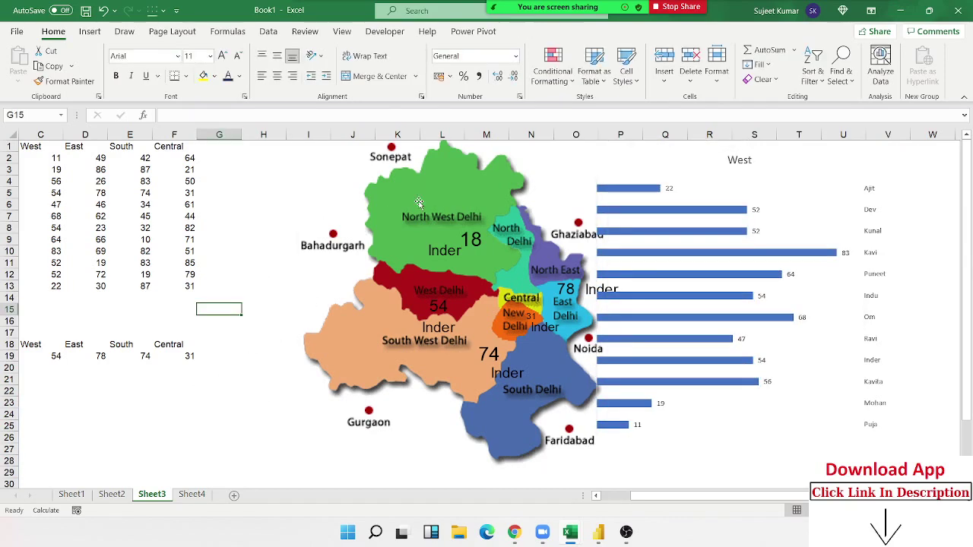
pyautogui.click(418, 203)
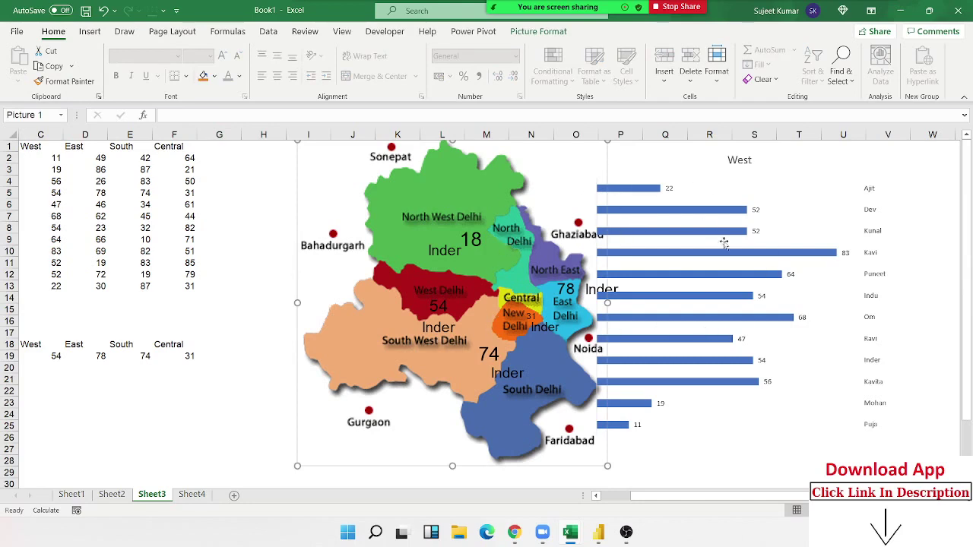
pyautogui.click(450, 296)
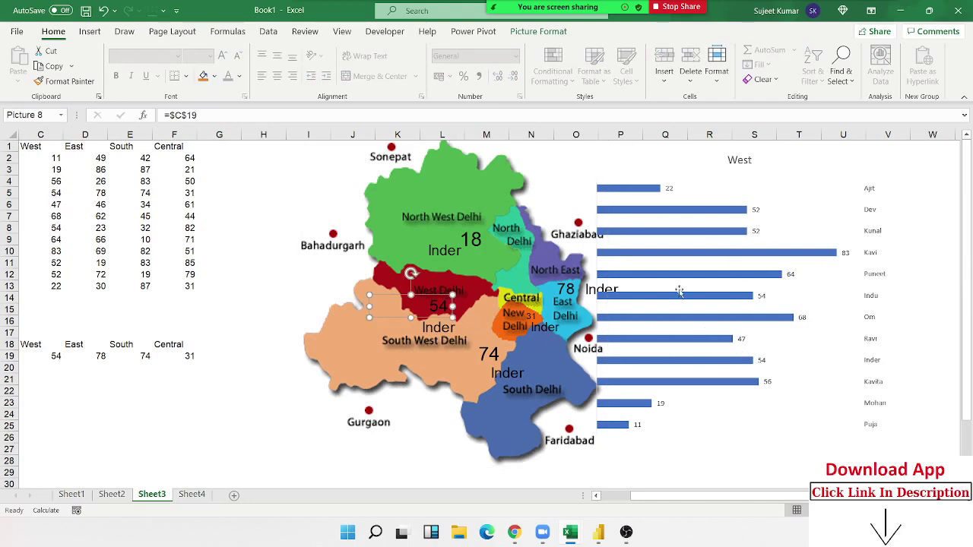
pyautogui.click(245, 333)
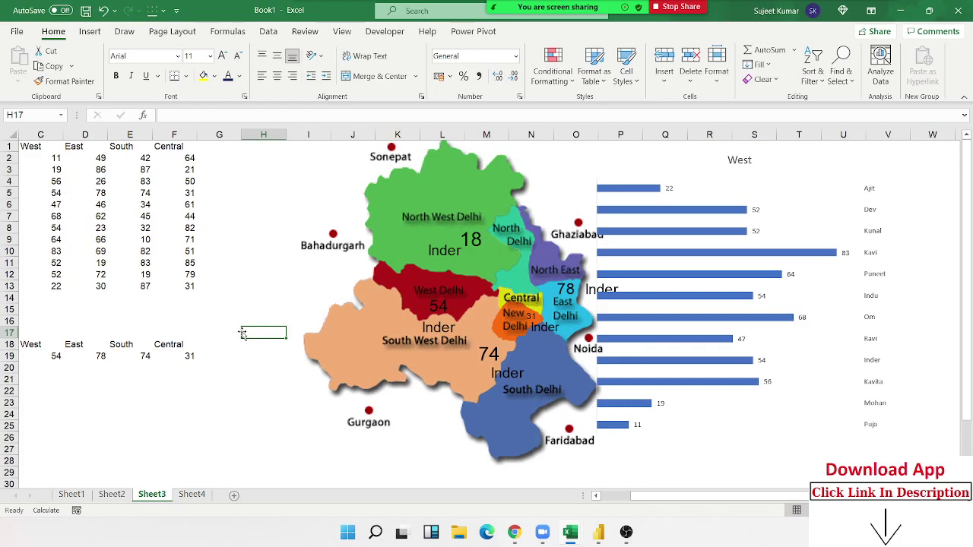
pyautogui.click(442, 248)
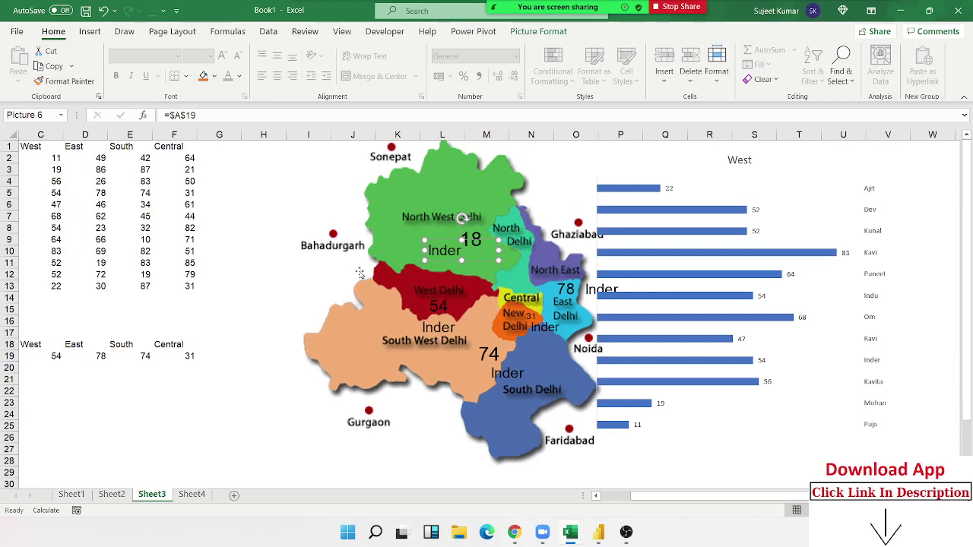
pyautogui.click(377, 203)
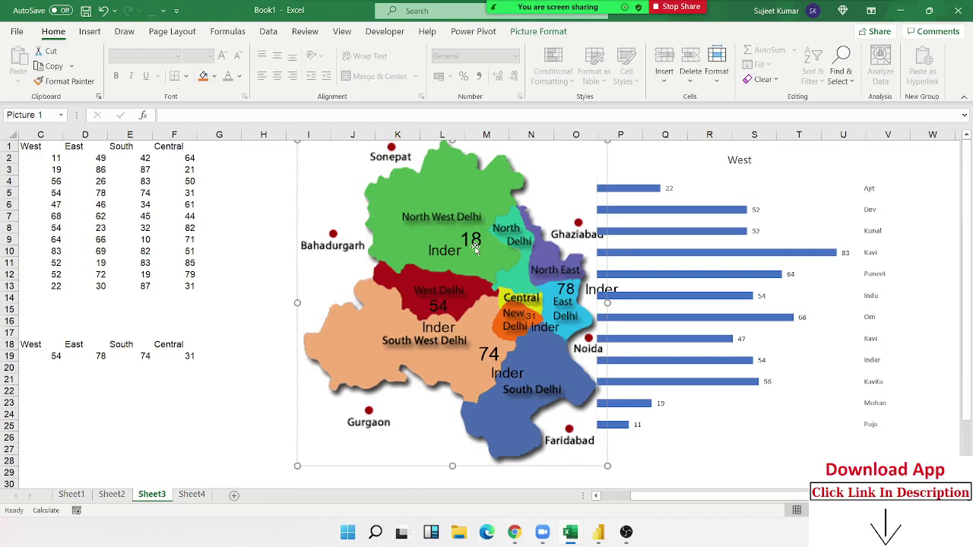
pyautogui.click(241, 307)
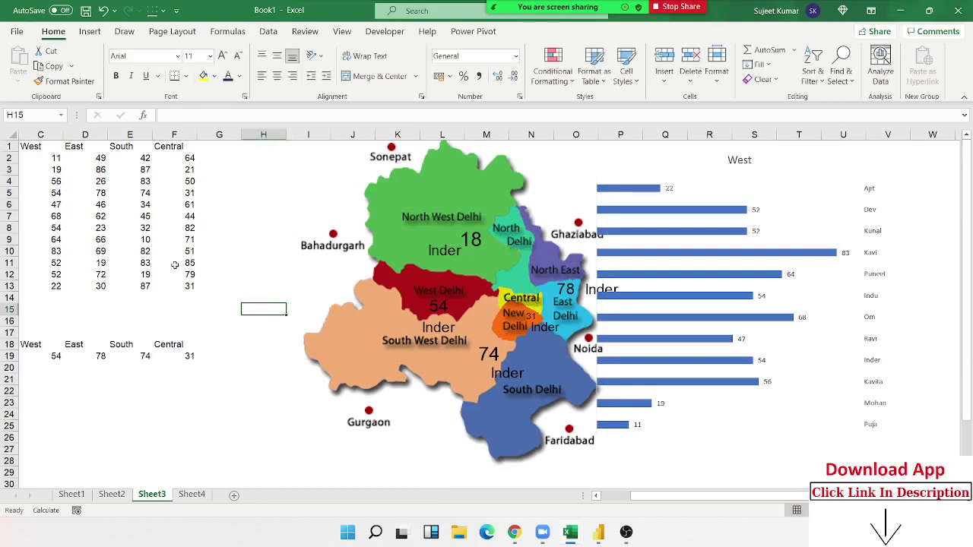
pyautogui.moveTo(171, 147); pyautogui.dragTo(47, 145)
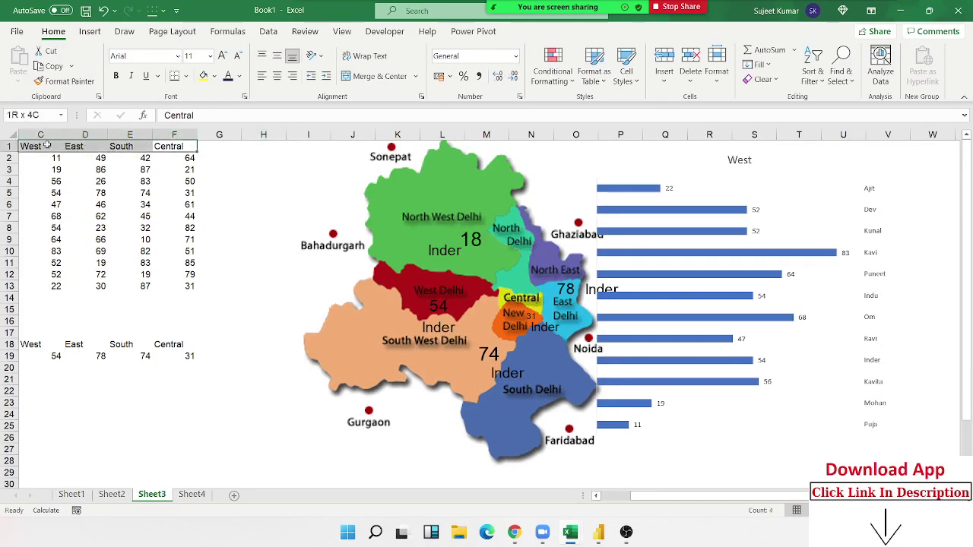
# Step: Select the region headers B1:F1, click F8, then bring up the Developer ribbon
pyautogui.click(74, 147)
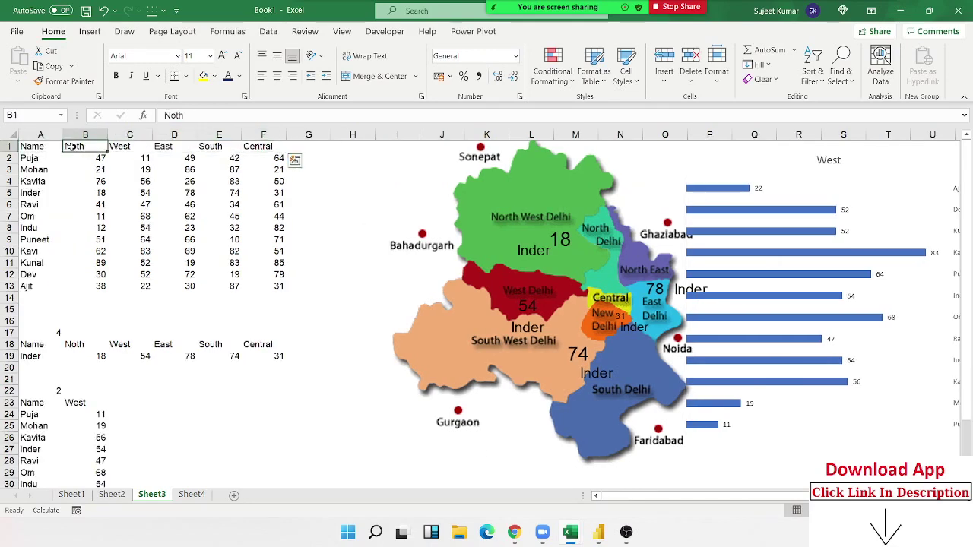
pyautogui.moveTo(71, 147); pyautogui.dragTo(254, 138)
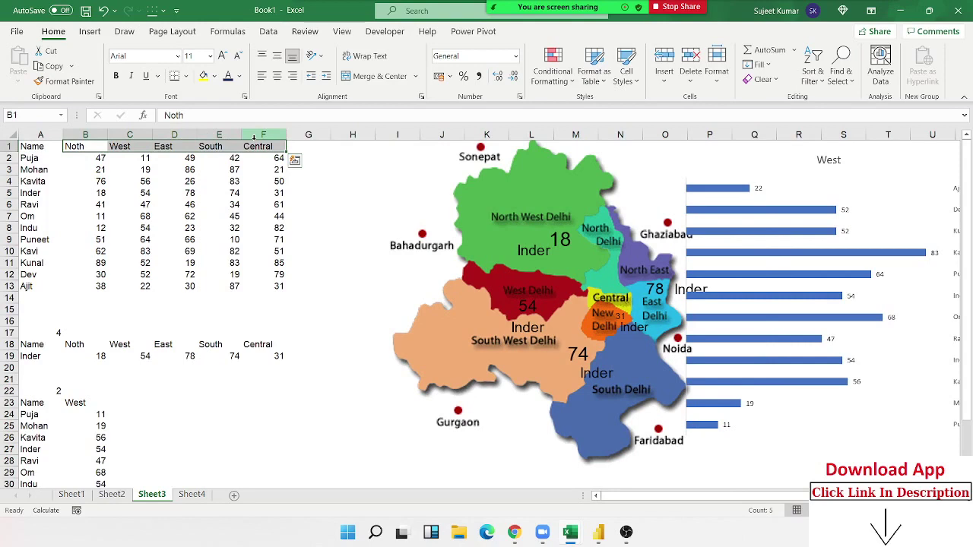
pyautogui.click(270, 225)
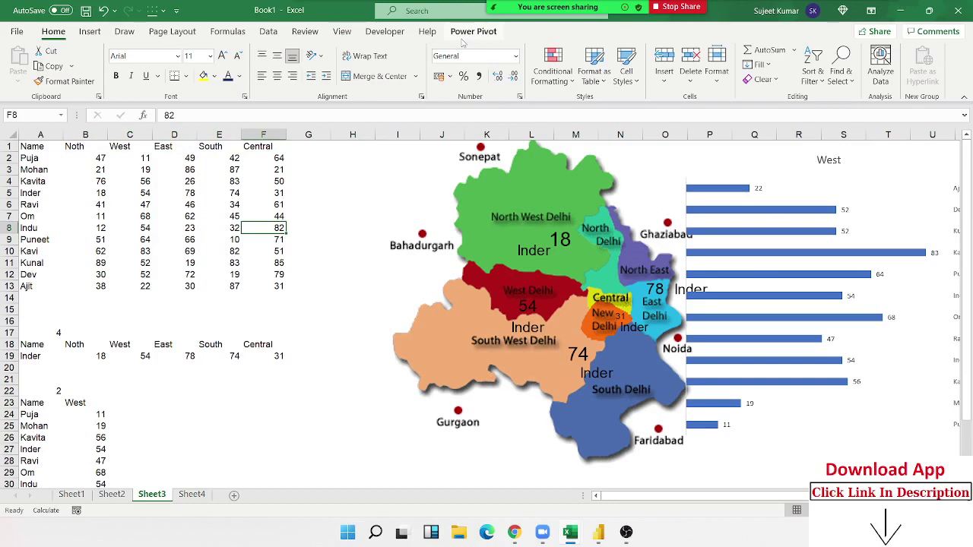
pyautogui.click(385, 31)
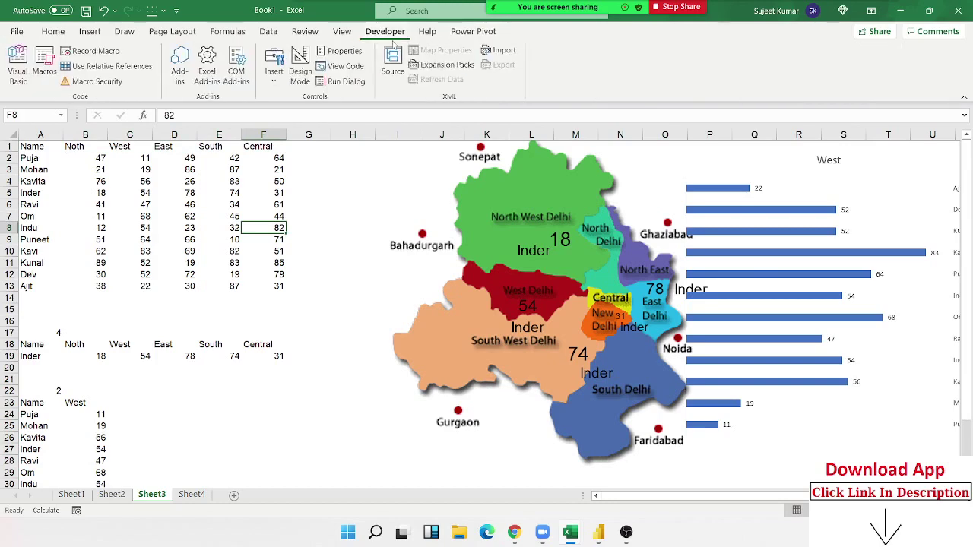
# Step: Open the Visual Basic editor snapped to the left half, with Excel on the right
pyautogui.click(24, 79)
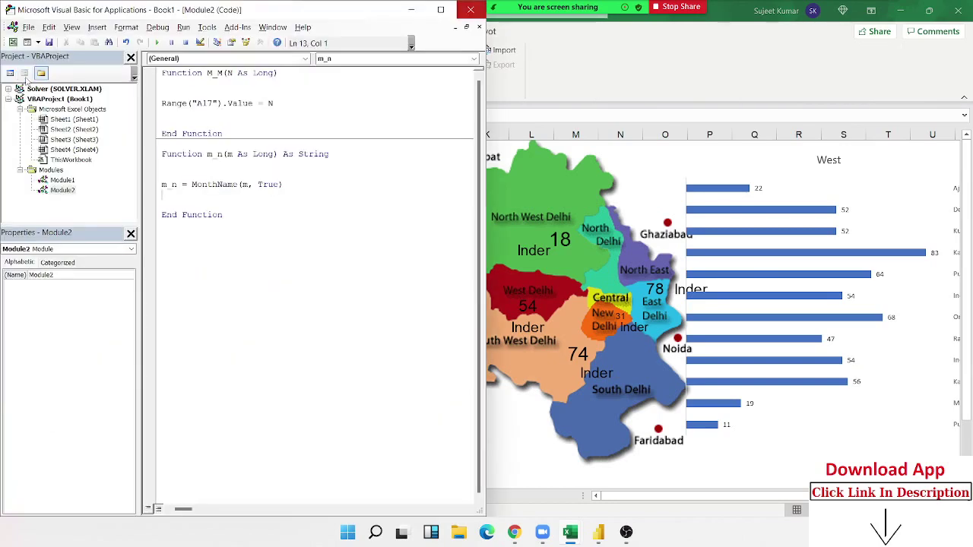
pyautogui.moveTo(440, 9)
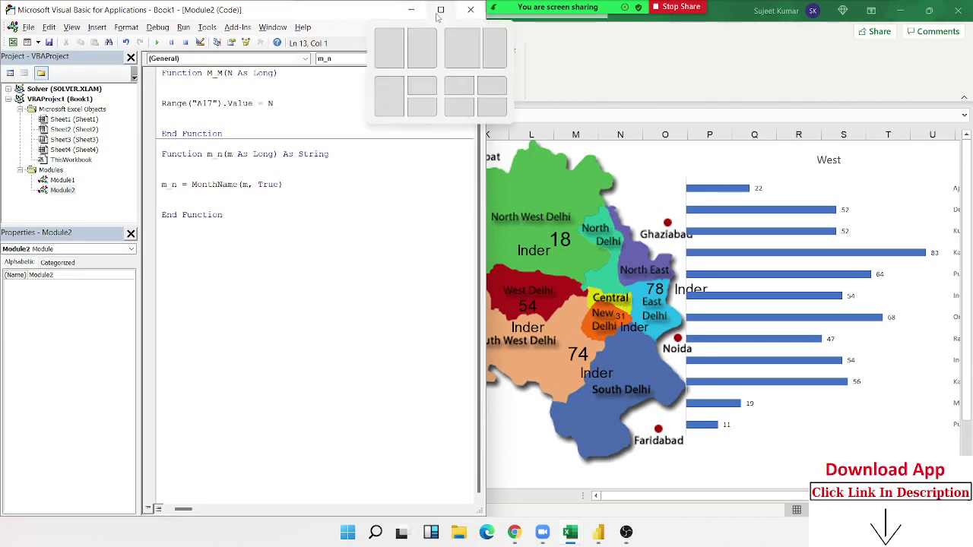
pyautogui.click(387, 50)
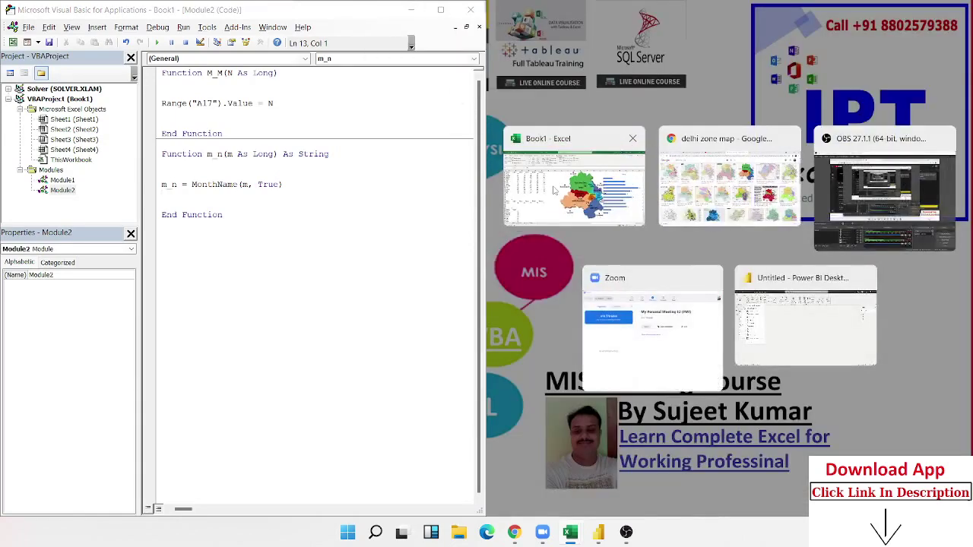
pyautogui.click(543, 185)
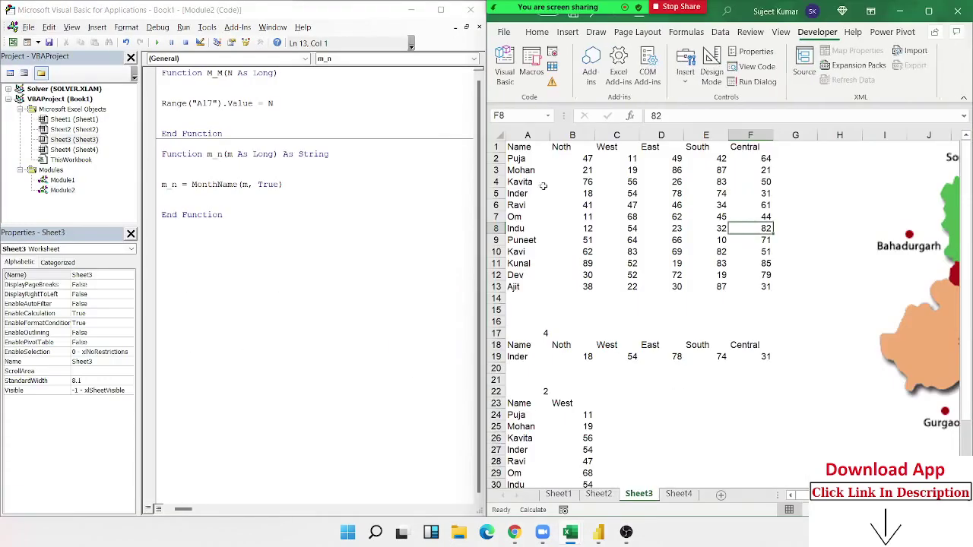
# Step: Open Module1's code and place the cursor below the MULT function's End Function
pyautogui.doubleClick(67, 184)
pyautogui.doubleClick(63, 191)
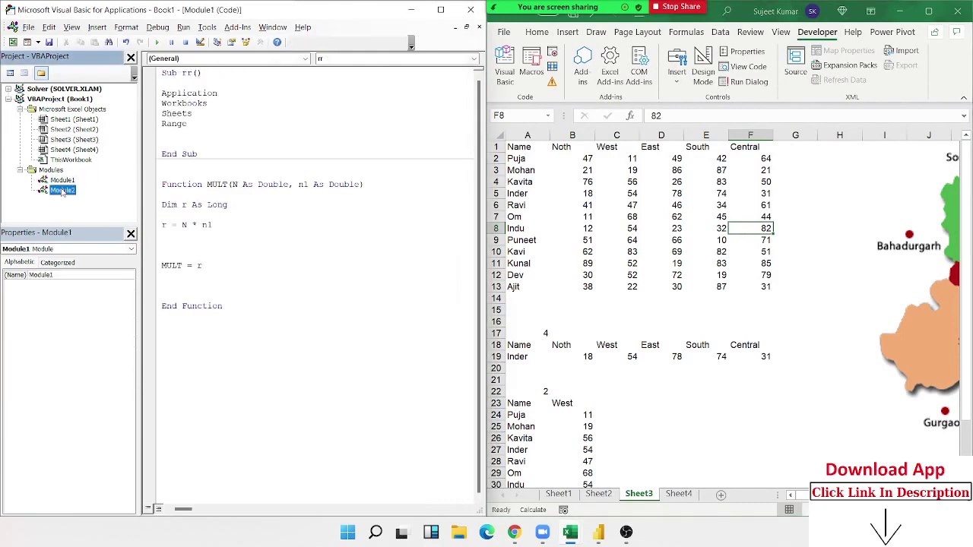
pyautogui.doubleClick(63, 180)
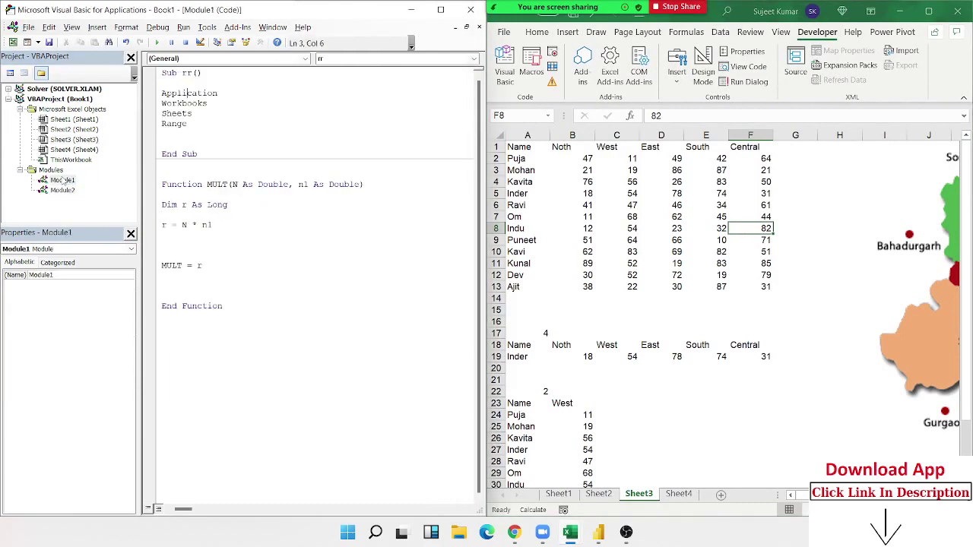
pyautogui.doubleClick(67, 191)
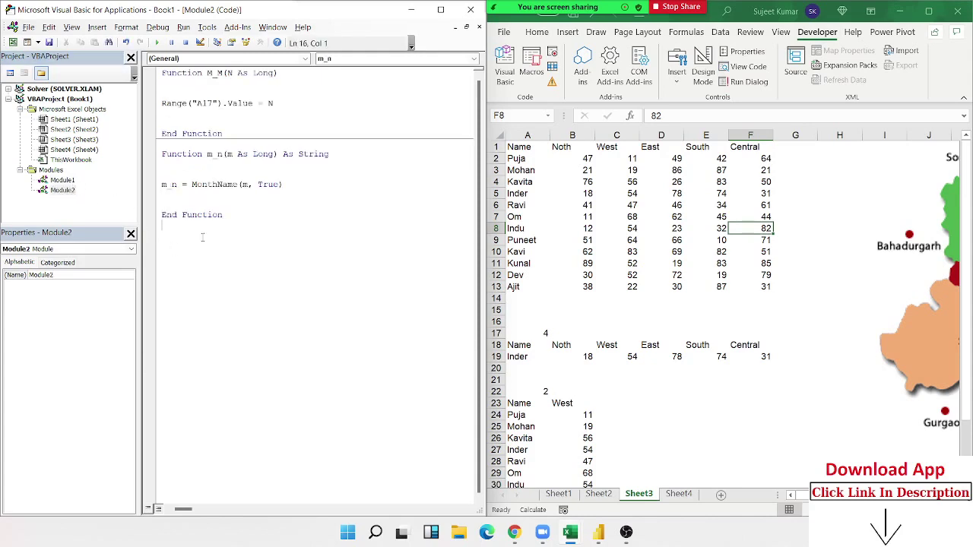
pyautogui.doubleClick(64, 180)
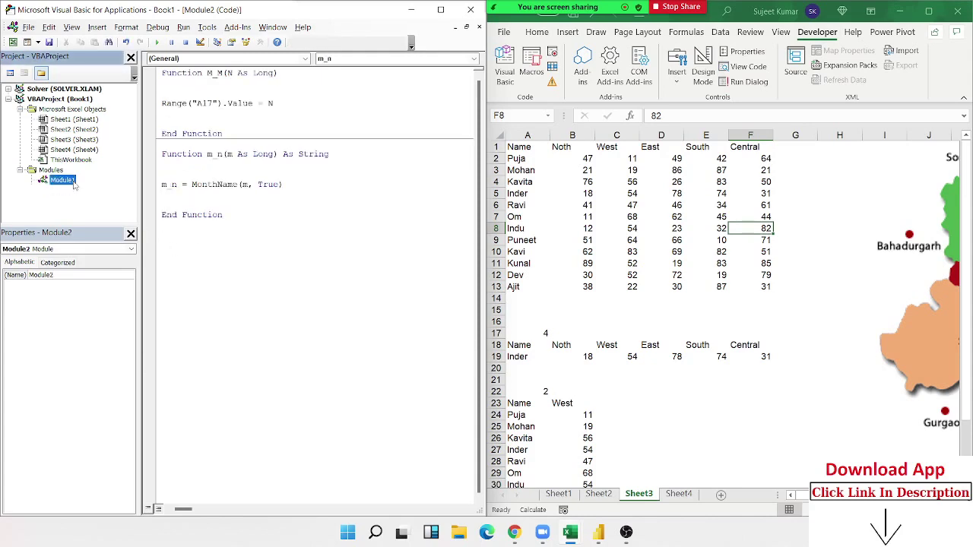
pyautogui.click(195, 323)
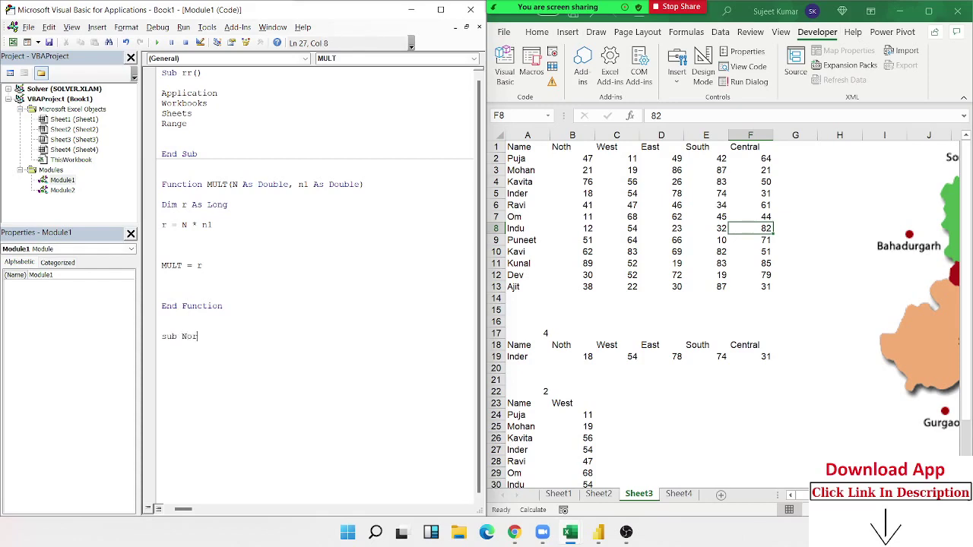
# Step: Write the North macro: Sub North() with Range("A22").Value = 1
pyautogui.write('th(')
pyautogui.press('Return')
pyautogui.write('range')
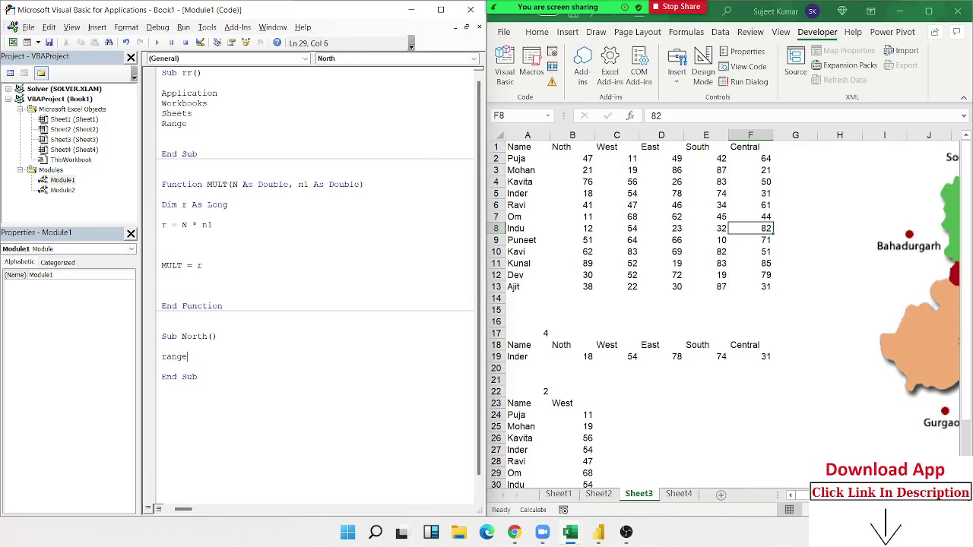
pyautogui.write('("A')
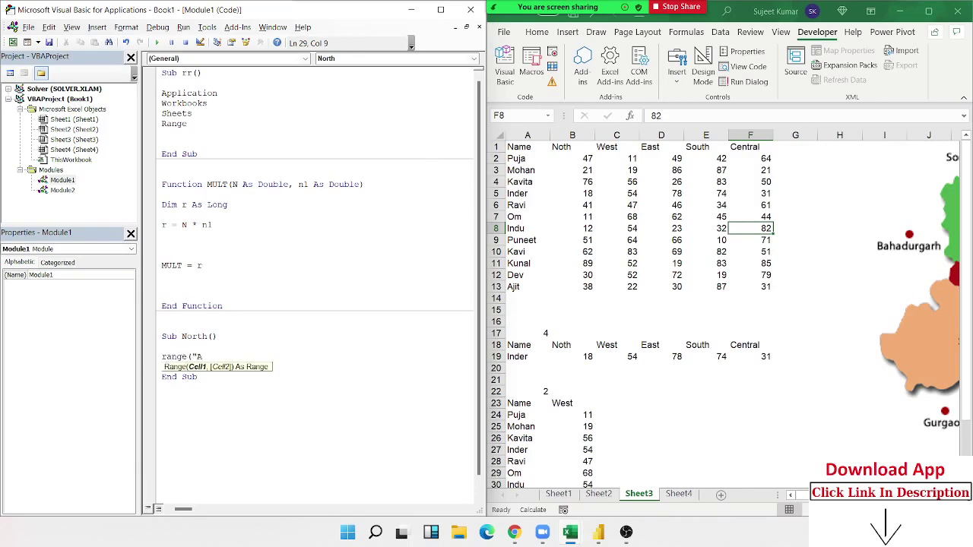
pyautogui.write('22").')
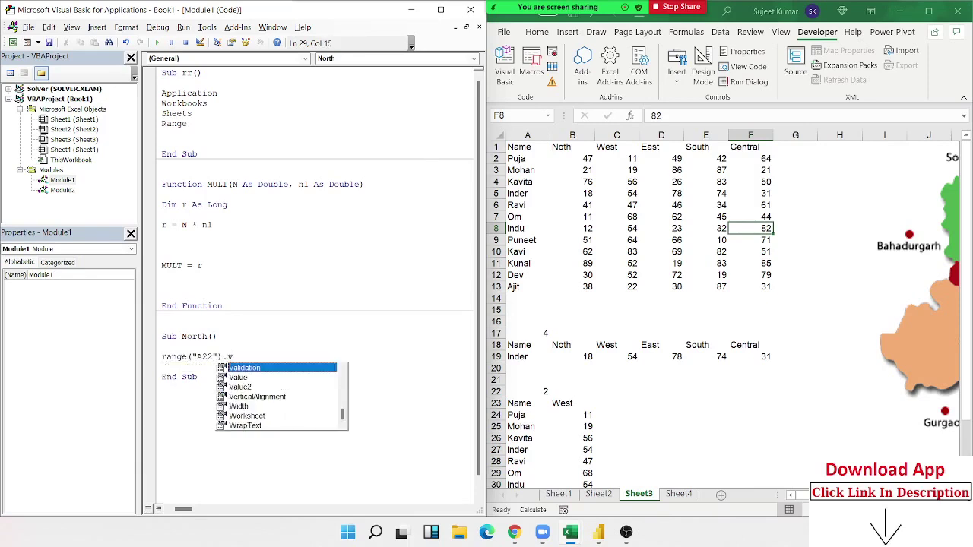
pyautogui.write('V')
pyautogui.press('Tab')
pyautogui.write('=')
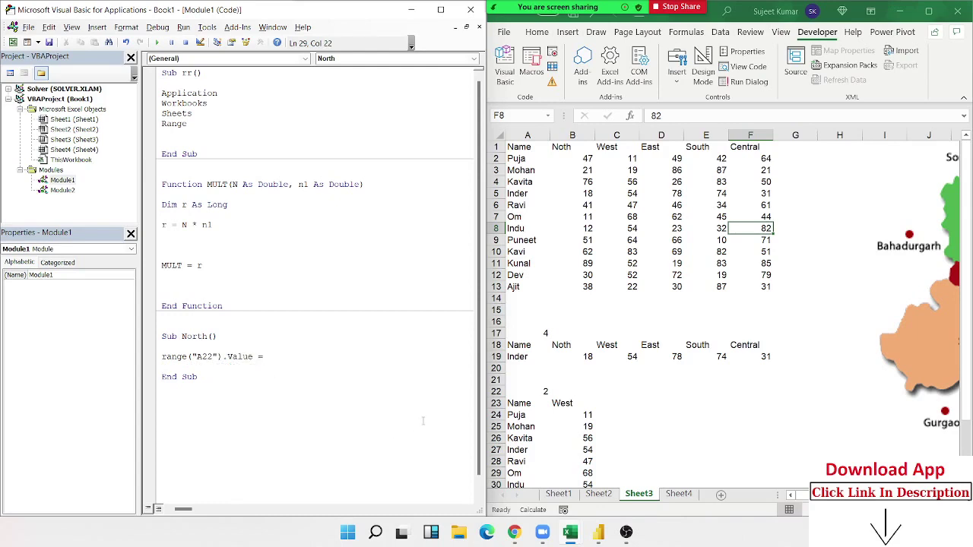
pyautogui.press('Return')
# Step: Copy the North macro and turn the copy into West, setting A22 to 2
pyautogui.moveTo(162, 398); pyautogui.dragTo(155, 352)
pyautogui.hotkey('ctrl', 'c')
pyautogui.click(200, 404)
pyautogui.hotkey('ctrl', 'v')
pyautogui.scroll(-1, 190, 401)
pyautogui.doubleClick(203, 377)
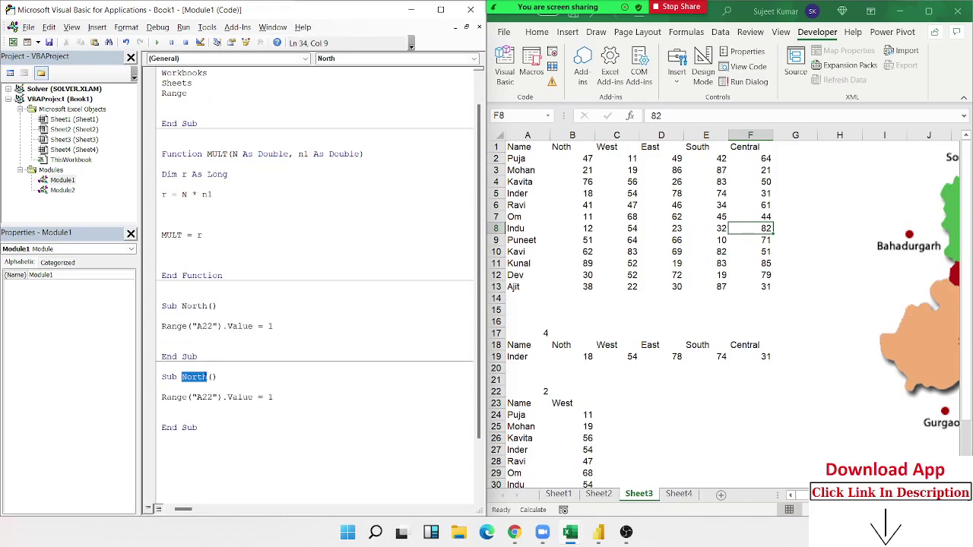
pyautogui.write('Wes')
pyautogui.write('t')
pyautogui.doubleClick(269, 397)
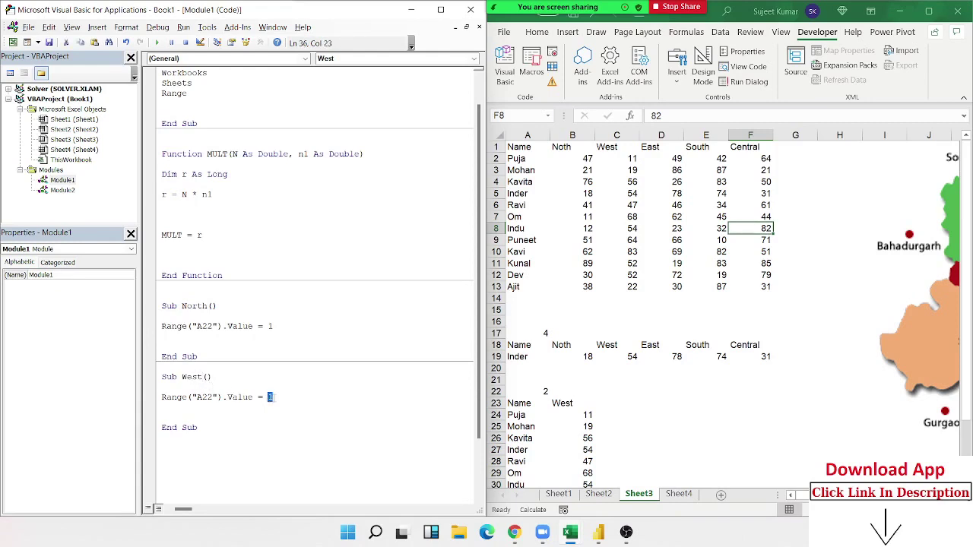
pyautogui.write('2')
# Step: Paste another copy and make it the East macro, setting A22 to 3
pyautogui.click(201, 440)
pyautogui.press('Return')
pyautogui.press('Return')
pyautogui.press('Return')
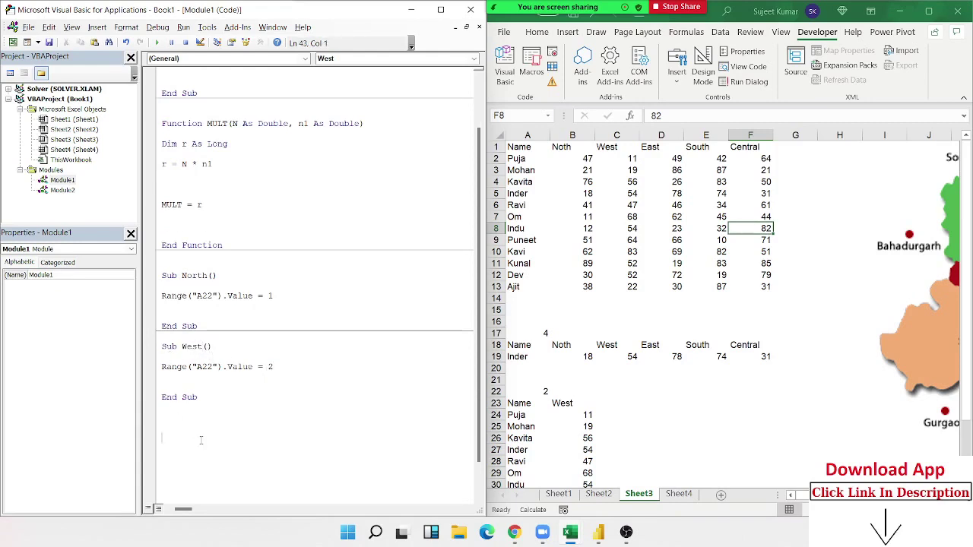
pyautogui.hotkey('ctrl', 'v')
pyautogui.scroll(-2, 202, 440)
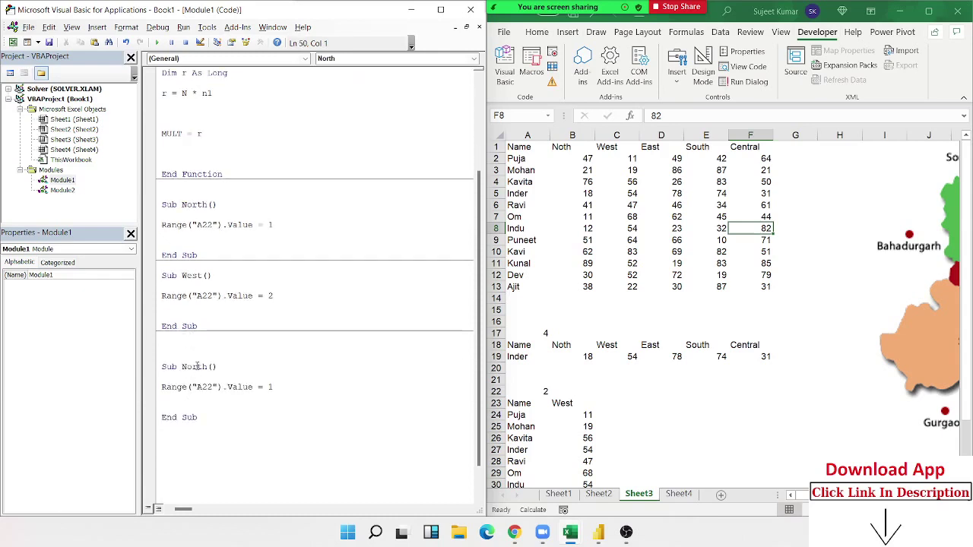
pyautogui.doubleClick(195, 367)
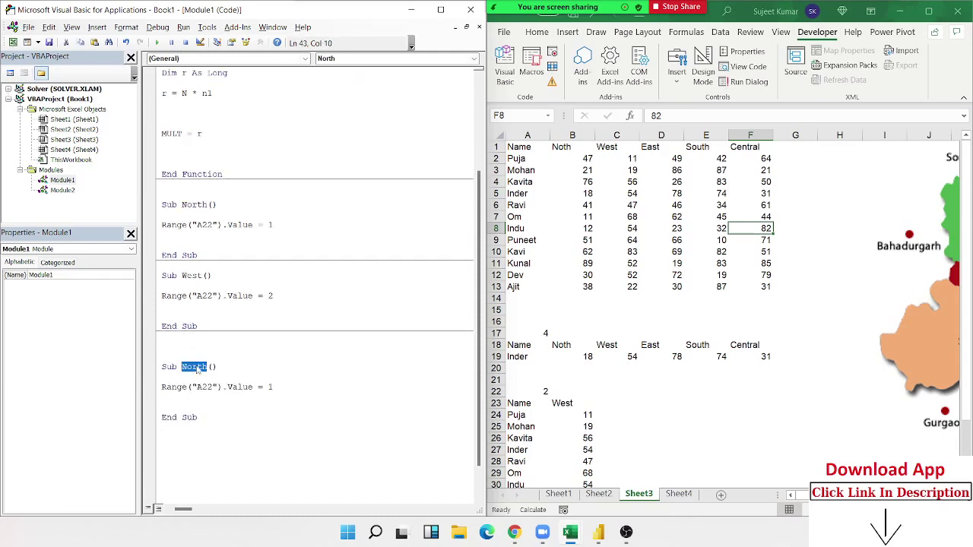
pyautogui.write('Eas')
pyautogui.doubleClick(284, 387)
pyautogui.write('3')
# Step: Paste another copy as the South macro, setting A22 to 4
pyautogui.click(210, 433)
pyautogui.hotkey('ctrl', 'v')
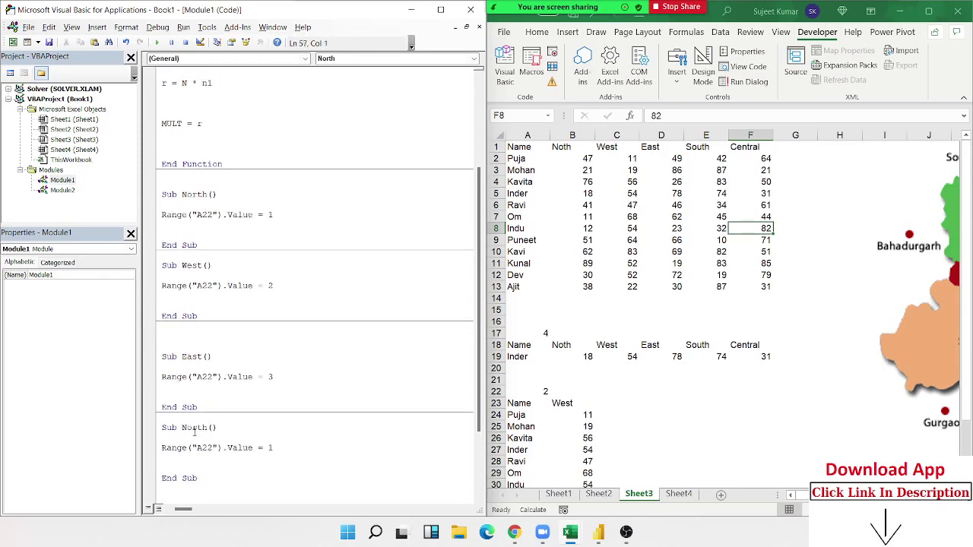
pyautogui.doubleClick(195, 428)
pyautogui.write('So')
pyautogui.write('uth')
pyautogui.doubleClick(289, 452)
pyautogui.write('4')
# Step: Paste a final copy as the Central macro, setting A22 to 5
pyautogui.scroll(-3, 180, 456)
pyautogui.click(180, 401)
pyautogui.hotkey('ctrl', 'v')
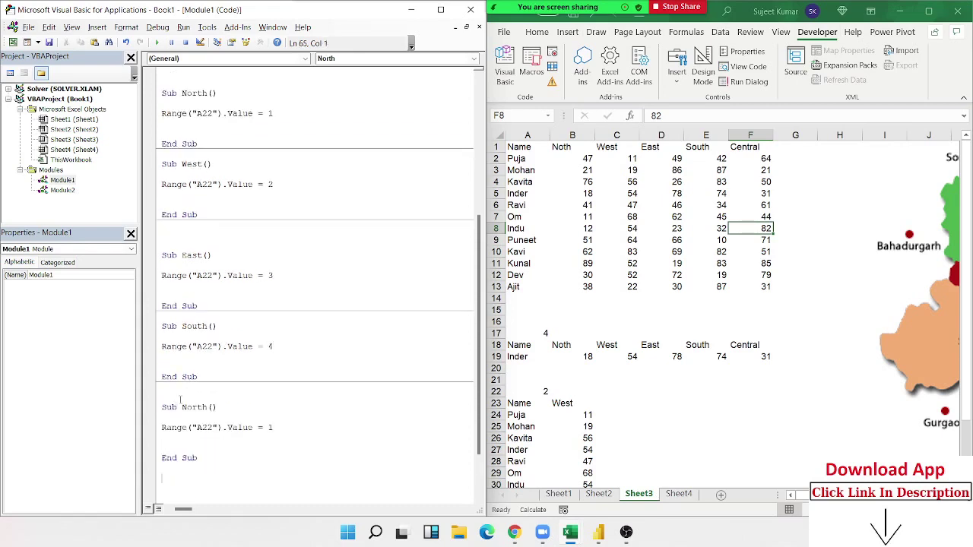
pyautogui.doubleClick(184, 407)
pyautogui.write('C')
pyautogui.write('entr')
pyautogui.write('al')
pyautogui.click(274, 427)
pyautogui.press('BackSpace')
pyautogui.write('5')
pyautogui.scroll(3, 277, 407)
pyautogui.scroll(2, 278, 407)
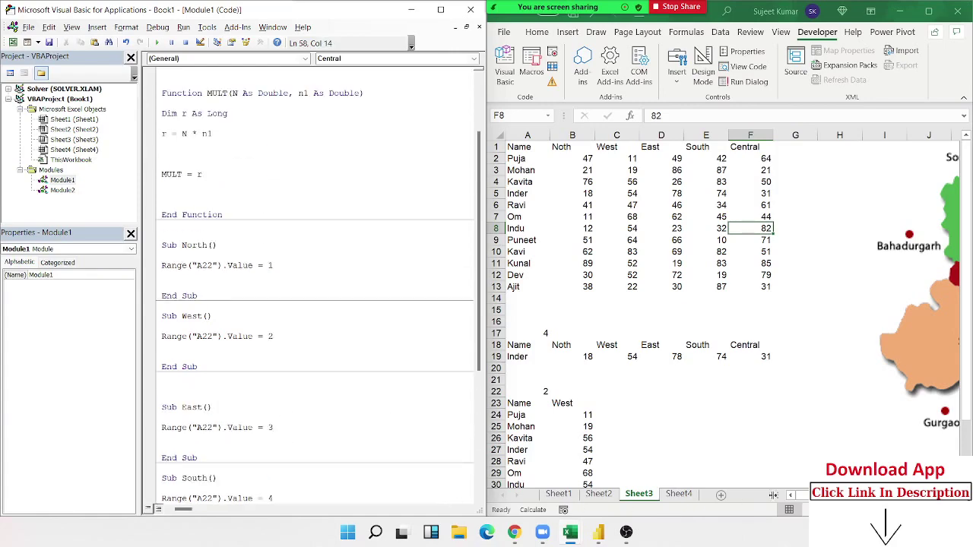
pyautogui.hscroll(4, 679, 335)
pyautogui.hscroll(1, 679, 334)
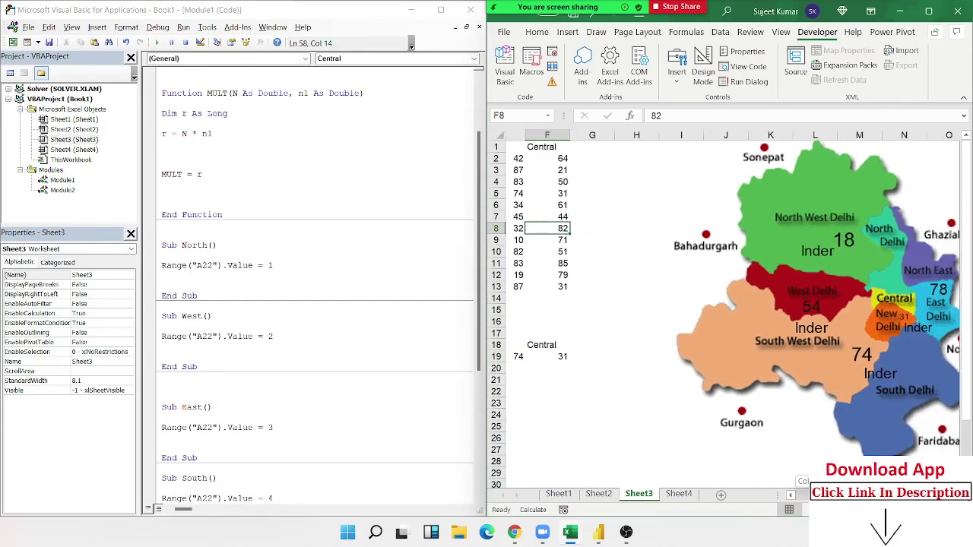
# Step: Restore Excel to full screen with the Delhi map picture deselected
pyautogui.click(927, 10)
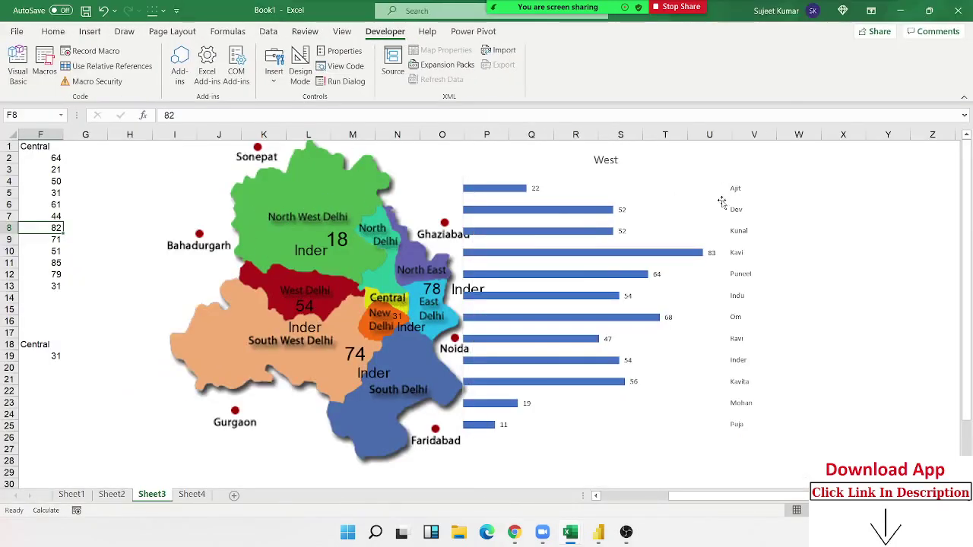
pyautogui.click(874, 249)
pyautogui.click(337, 221)
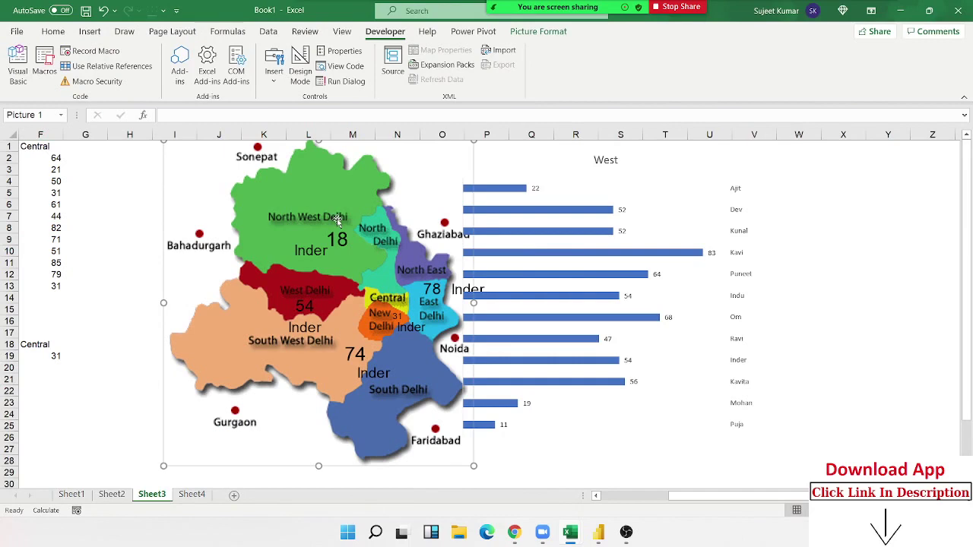
pyautogui.rightClick(337, 220)
pyautogui.press('Escape')
pyautogui.click(102, 218)
pyautogui.click(85, 32)
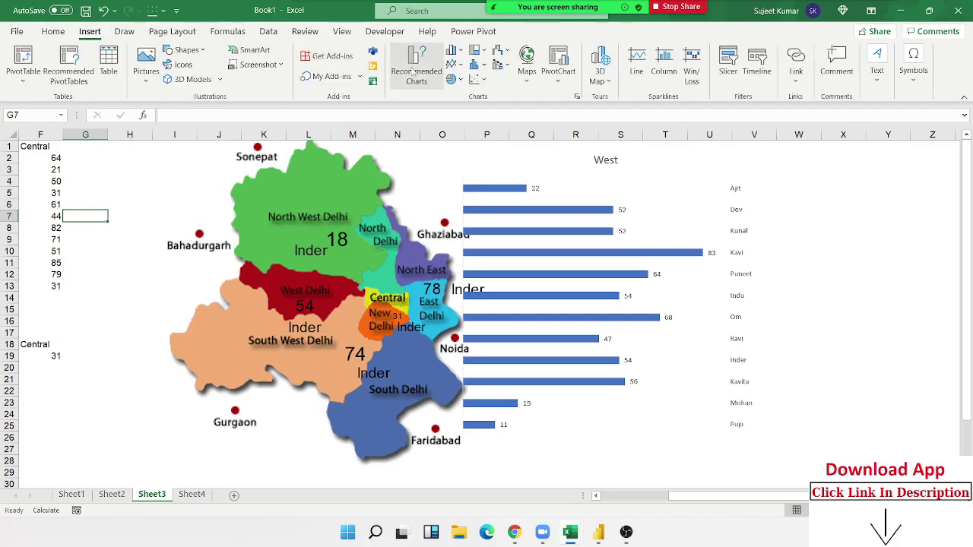
# Step: Draw an oval over North West Delhi on the map and adjust its position
pyautogui.click(202, 54)
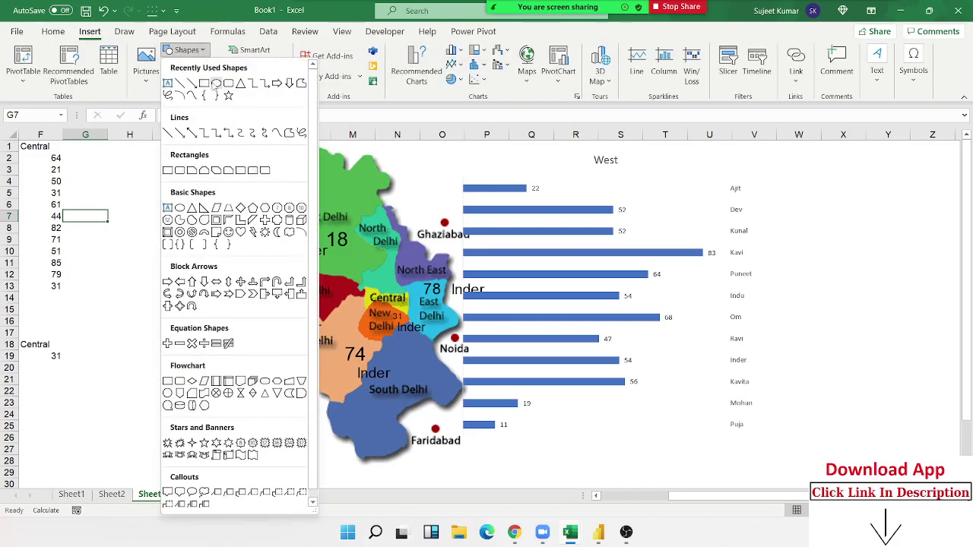
pyautogui.click(218, 85)
pyautogui.moveTo(265, 182)
pyautogui.mouseDown()
pyautogui.moveTo(364, 275)
pyautogui.moveTo(334, 242)
pyautogui.mouseUp()
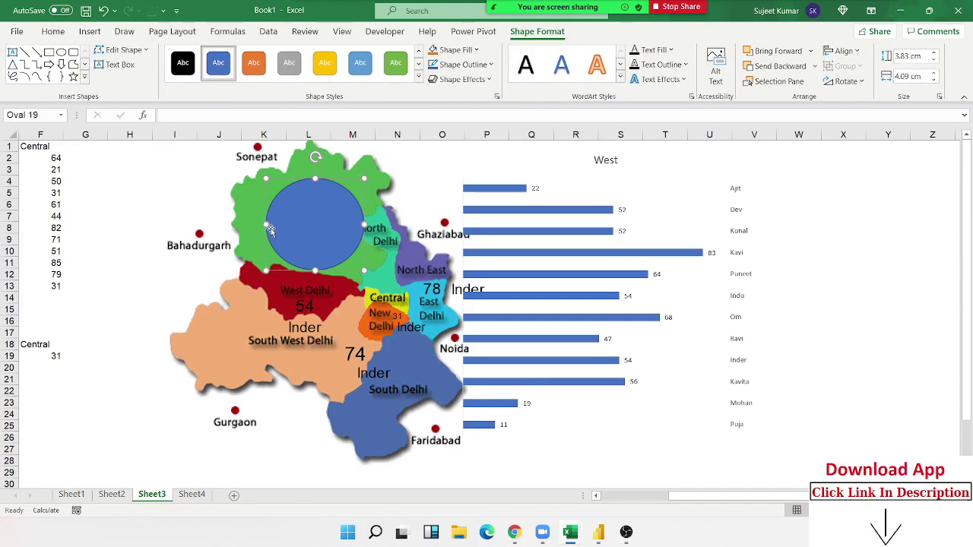
pyautogui.moveTo(266, 222); pyautogui.dragTo(261, 225)
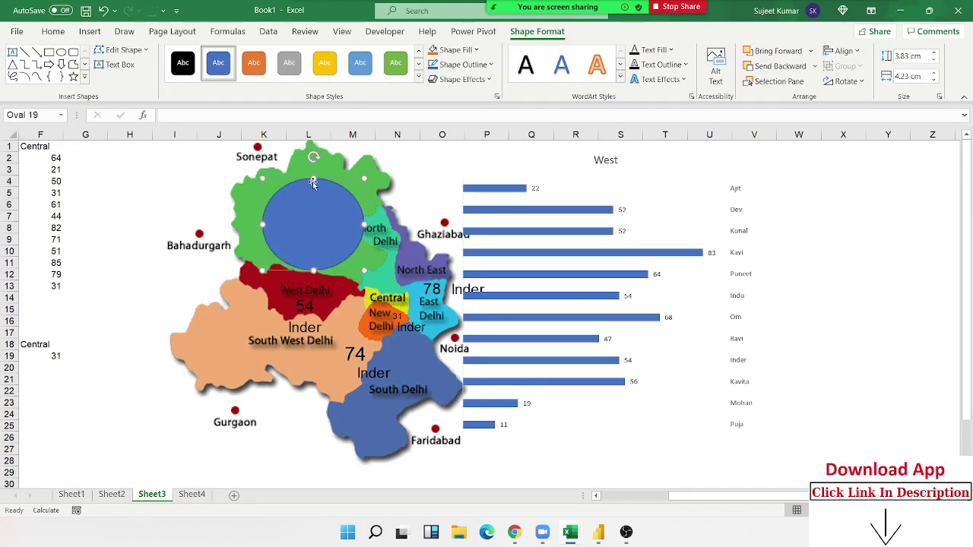
pyautogui.moveTo(326, 230); pyautogui.dragTo(317, 228)
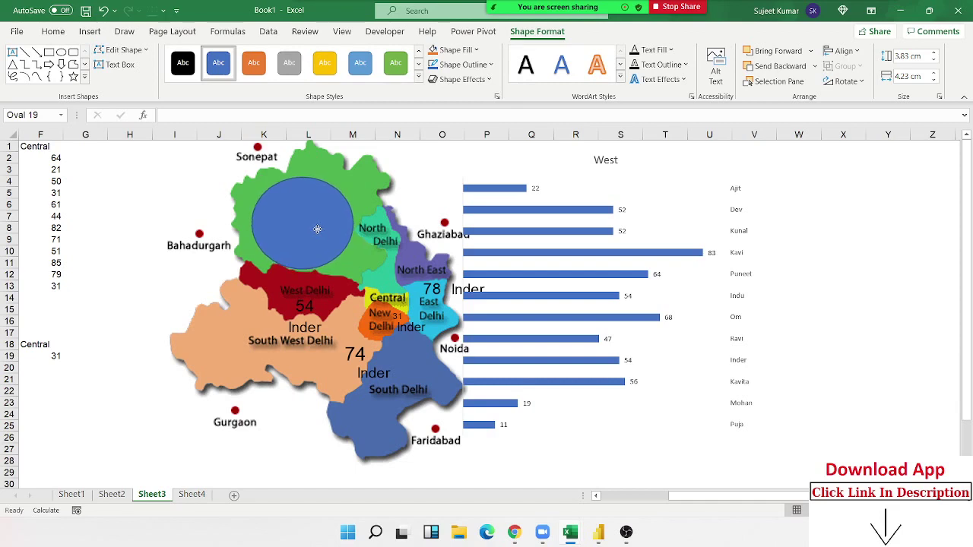
# Step: Set the oval to No Fill and No Outline
pyautogui.click(456, 49)
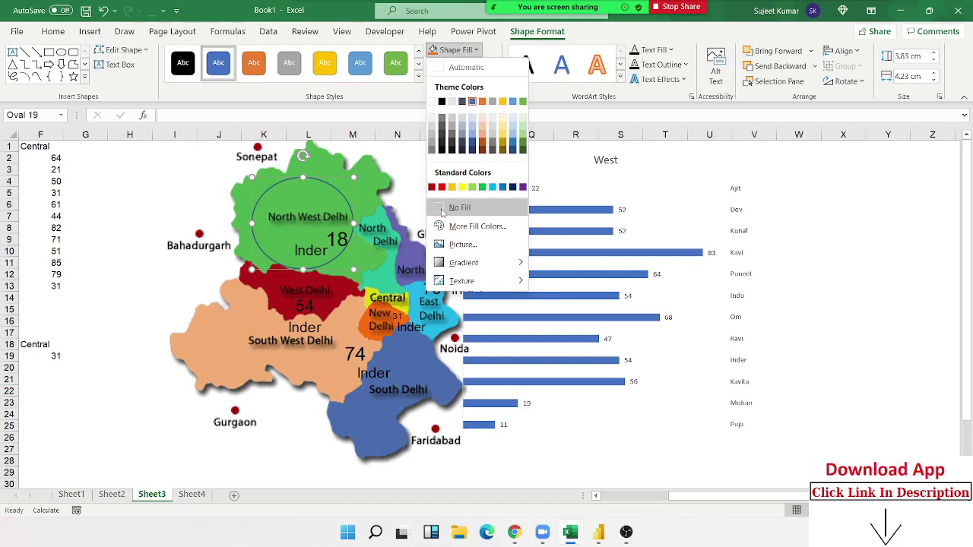
pyautogui.click(441, 208)
pyautogui.click(462, 65)
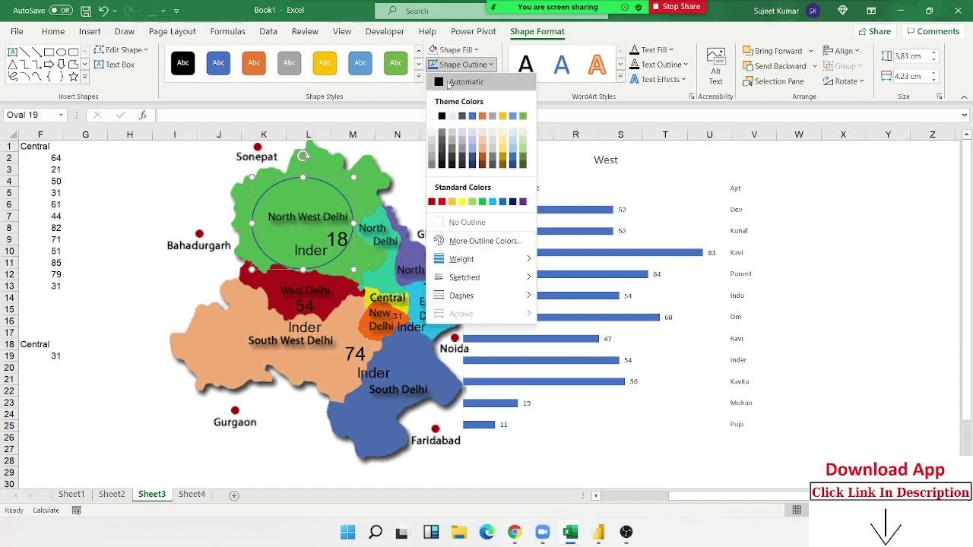
pyautogui.click(447, 223)
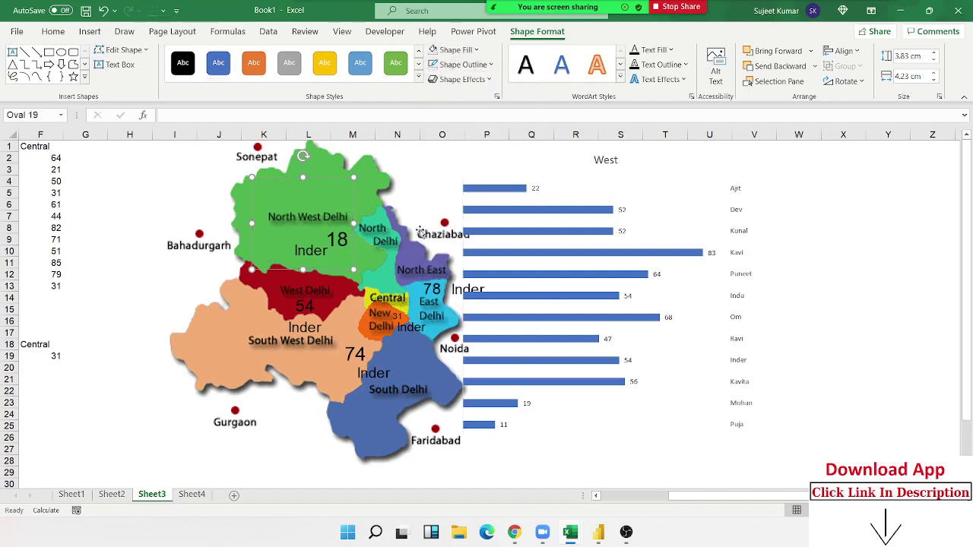
pyautogui.rightClick(330, 214)
pyautogui.press('Escape')
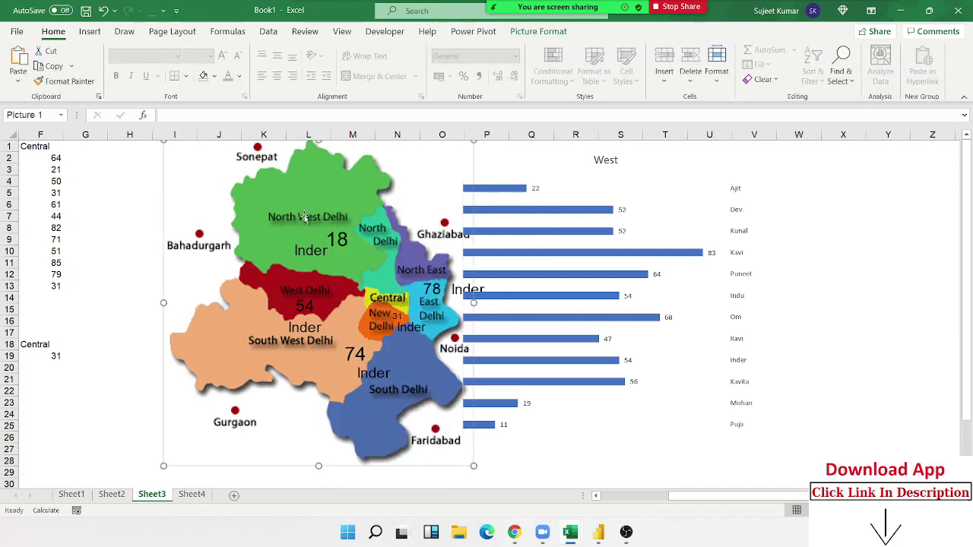
pyautogui.click(302, 227)
pyautogui.click(296, 207)
pyautogui.moveTo(311, 190); pyautogui.dragTo(301, 189)
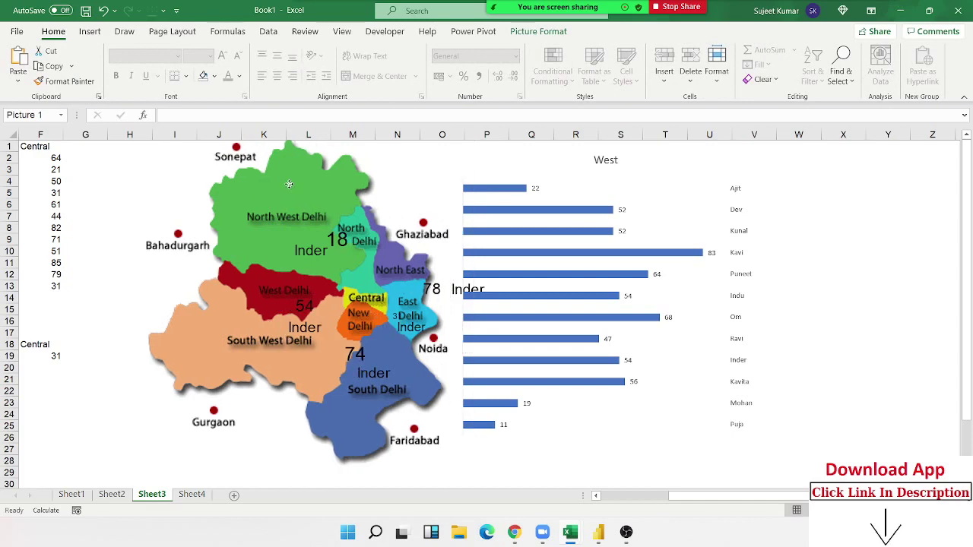
pyautogui.hotkey('ctrl', 'z')
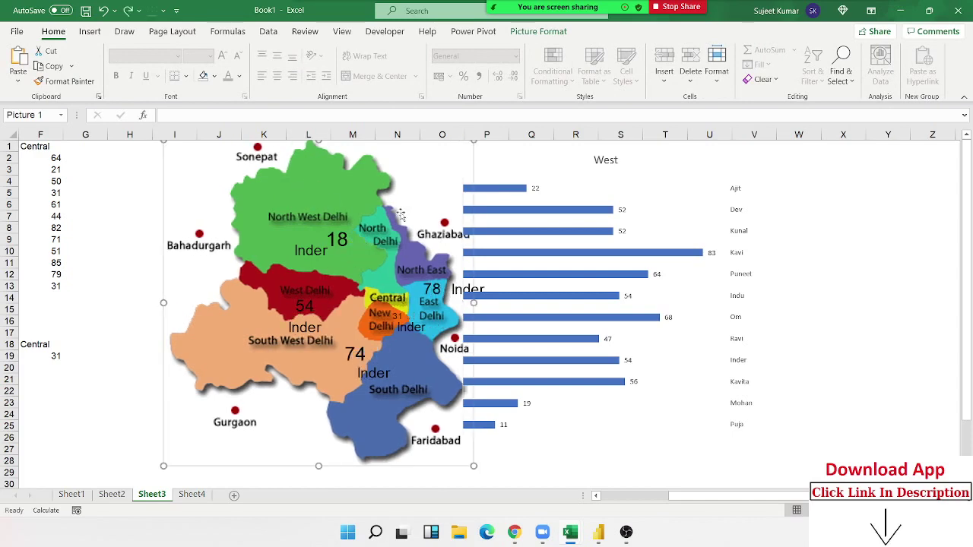
pyautogui.click(809, 240)
pyautogui.click(320, 247)
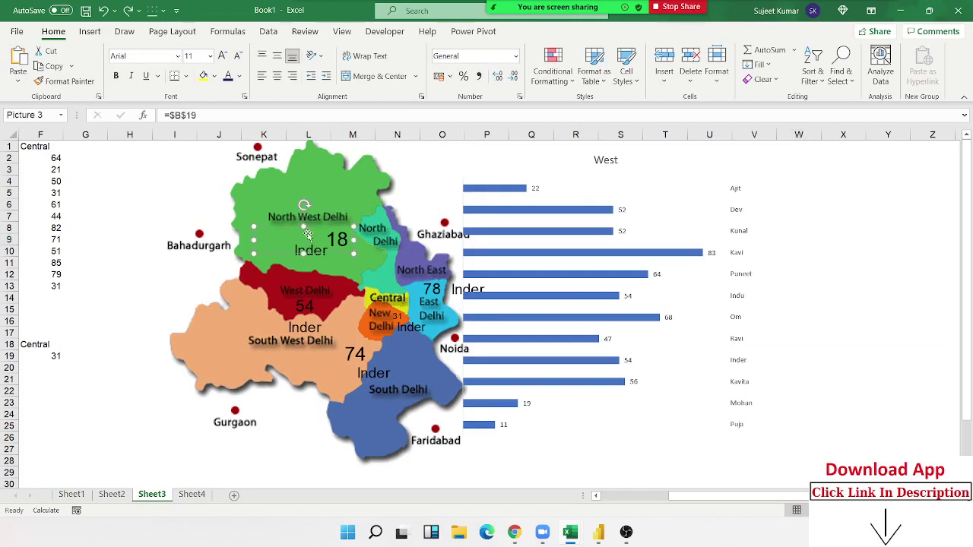
pyautogui.click(320, 194)
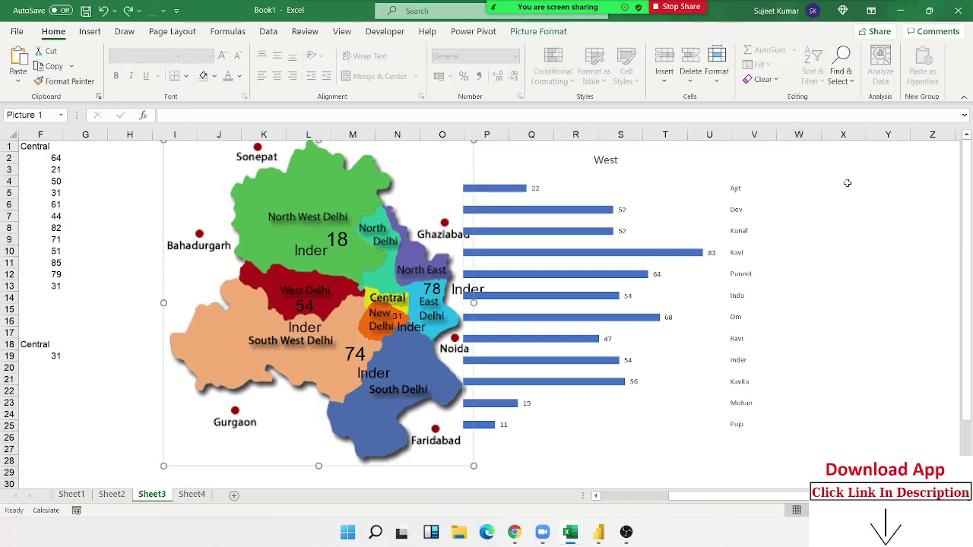
pyautogui.click(888, 180)
pyautogui.click(473, 31)
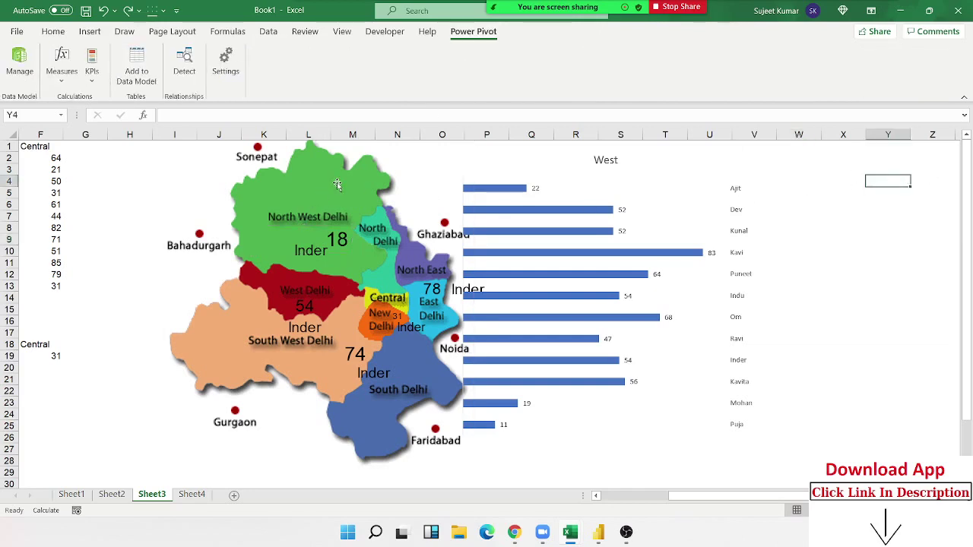
pyautogui.click(53, 31)
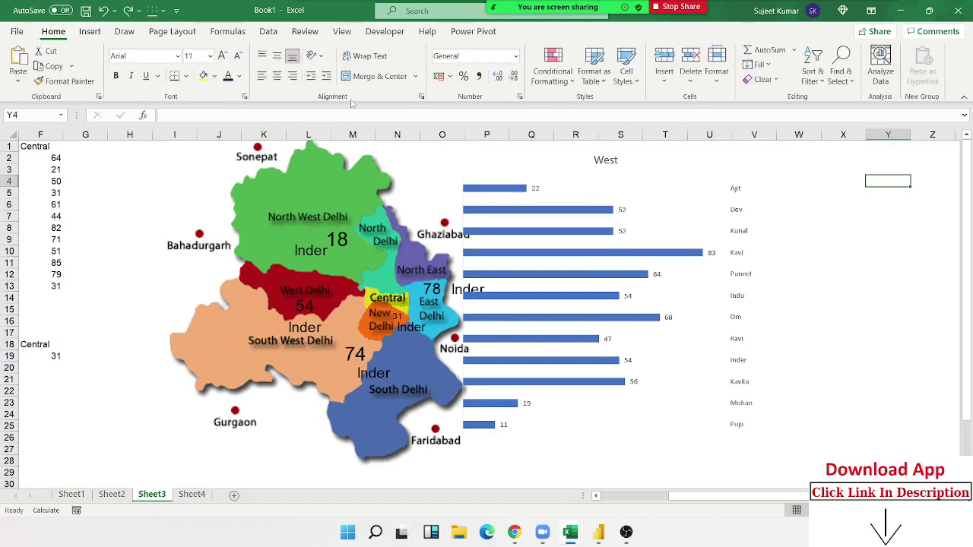
# Step: Draw an oval over North West Delhi and adjust it to about 3.75 by 4.83 cm
pyautogui.click(308, 200)
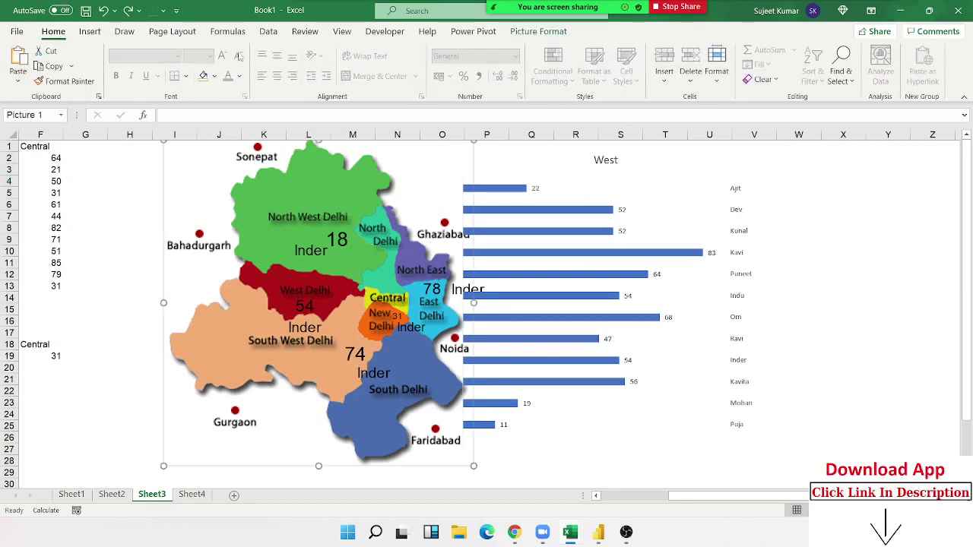
pyautogui.click(89, 32)
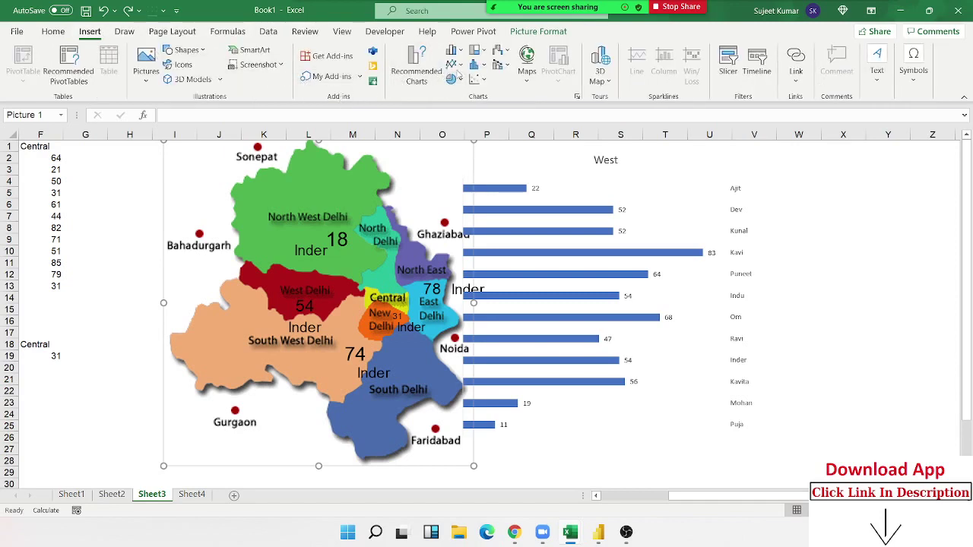
pyautogui.click(185, 49)
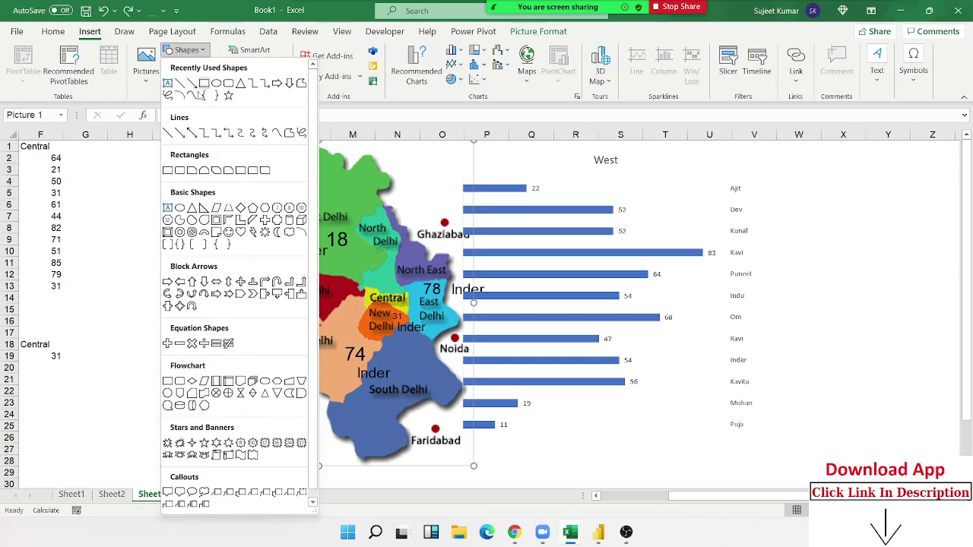
pyautogui.click(216, 83)
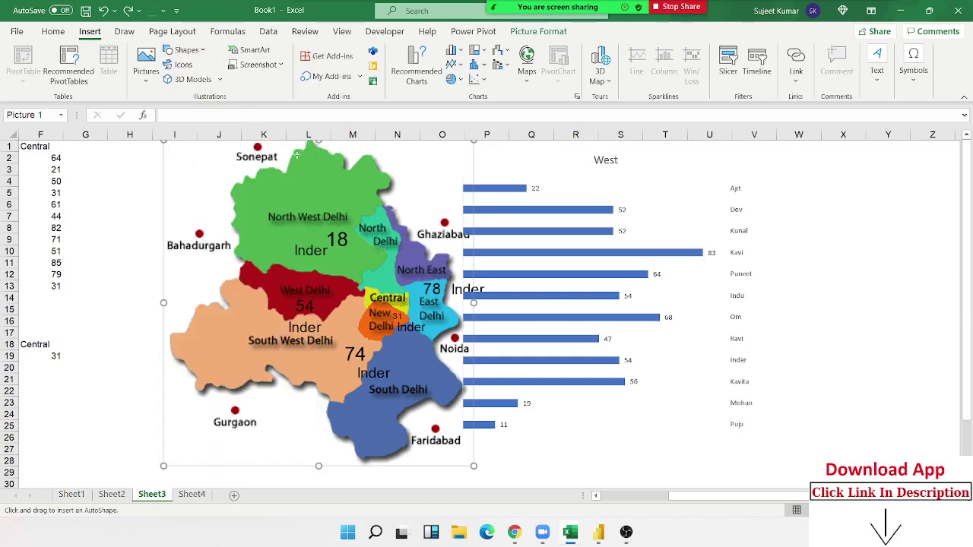
pyautogui.moveTo(261, 179); pyautogui.dragTo(362, 265)
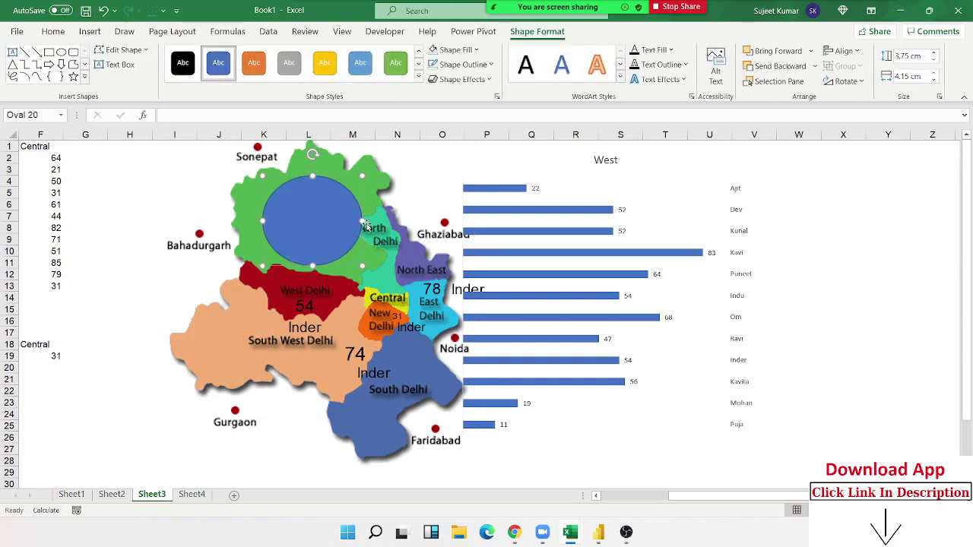
pyautogui.moveTo(363, 220); pyautogui.dragTo(355, 221)
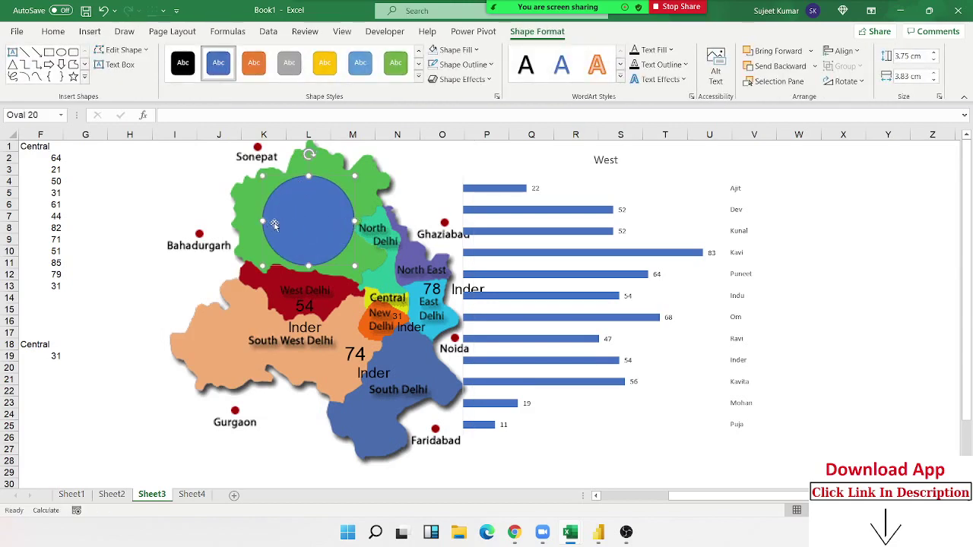
pyautogui.moveTo(260, 222); pyautogui.dragTo(238, 222)
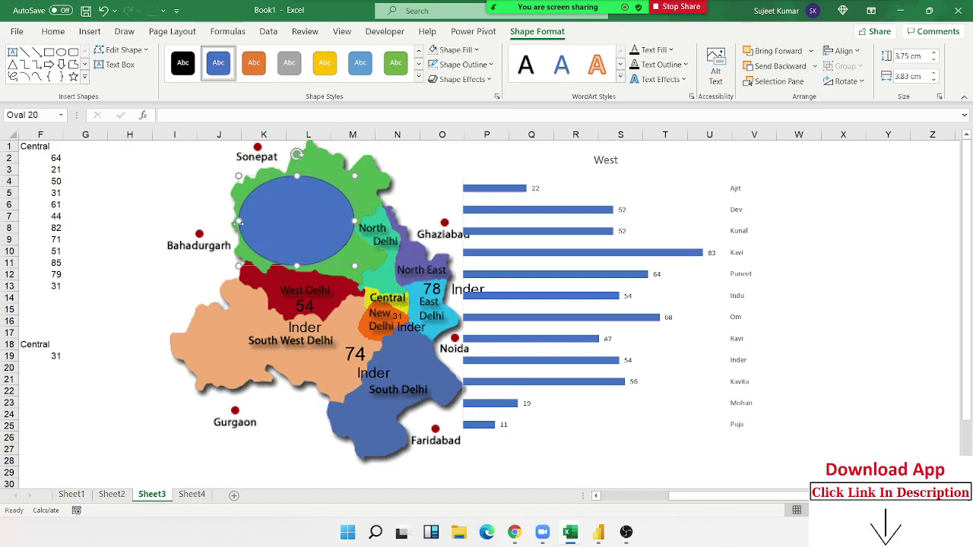
# Step: Stretch the North West Delhi oval upward and leftward to about 5.19 by 6.5 cm
pyautogui.rightClick(313, 199)
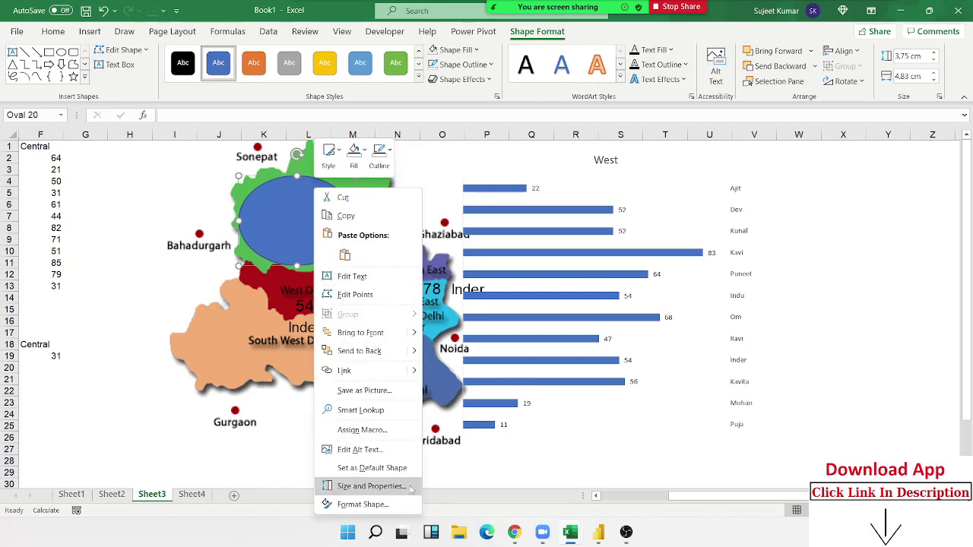
pyautogui.click(362, 431)
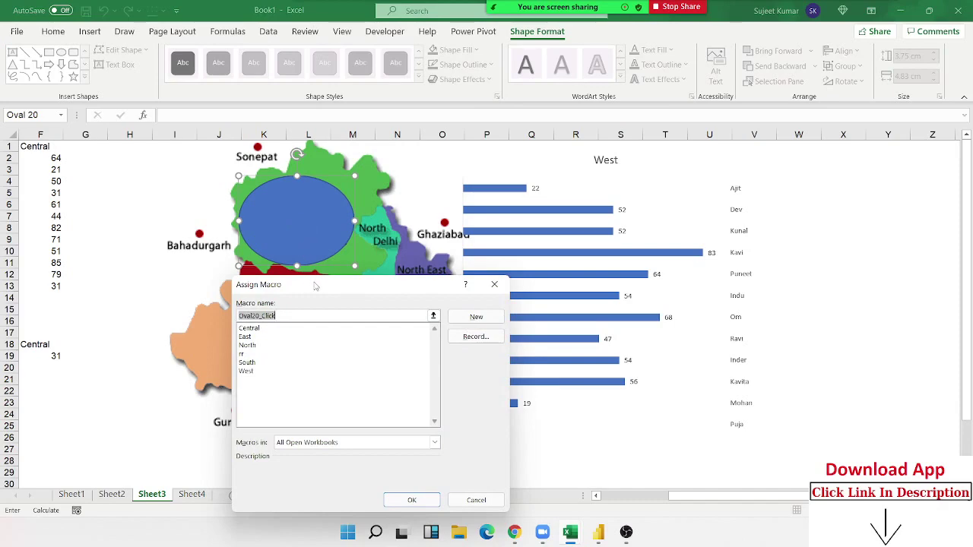
pyautogui.moveTo(329, 289); pyautogui.dragTo(621, 209)
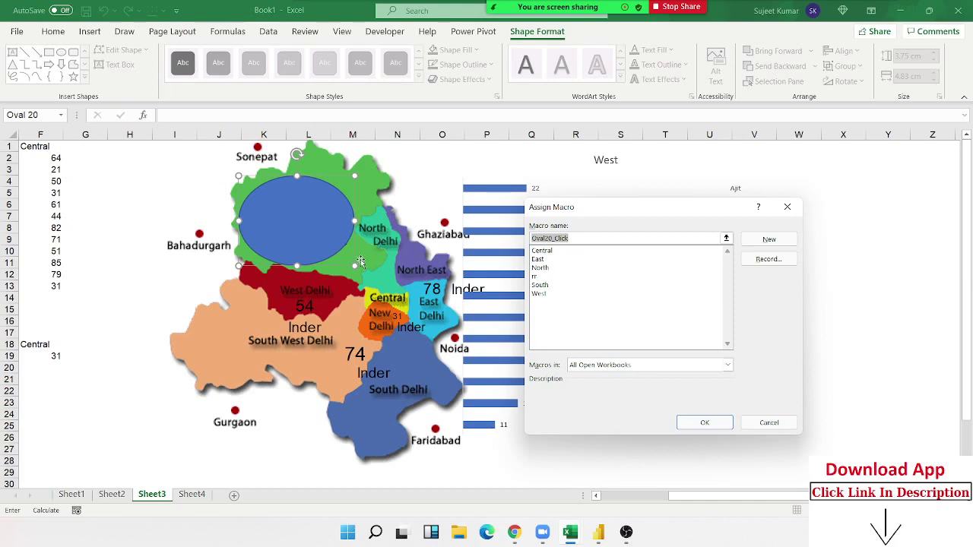
pyautogui.click(786, 207)
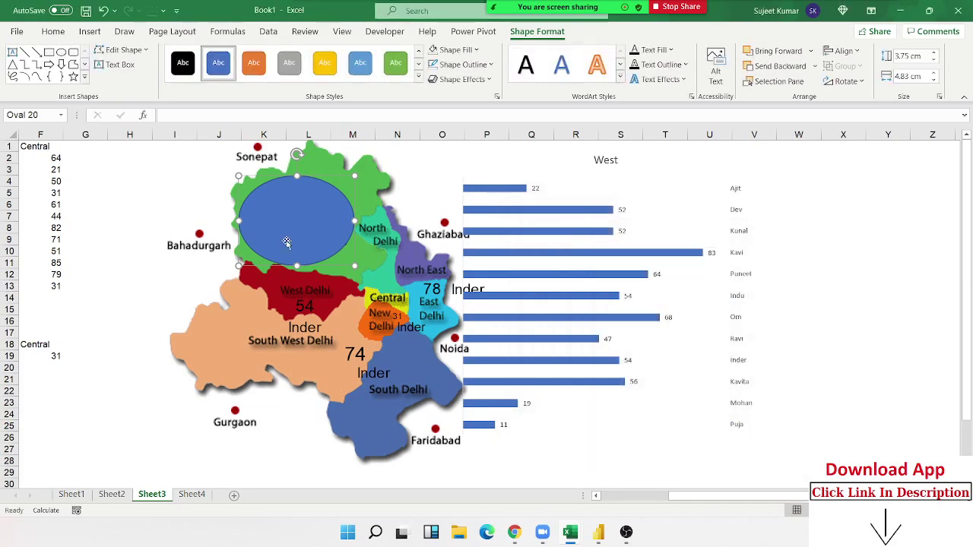
pyautogui.moveTo(287, 241)
pyautogui.mouseDown()
pyautogui.moveTo(528, 267)
pyautogui.moveTo(279, 209)
pyautogui.moveTo(391, 292)
pyautogui.moveTo(239, 295)
pyautogui.moveTo(265, 269)
pyautogui.moveTo(328, 248)
pyautogui.moveTo(259, 226)
pyautogui.mouseUp()
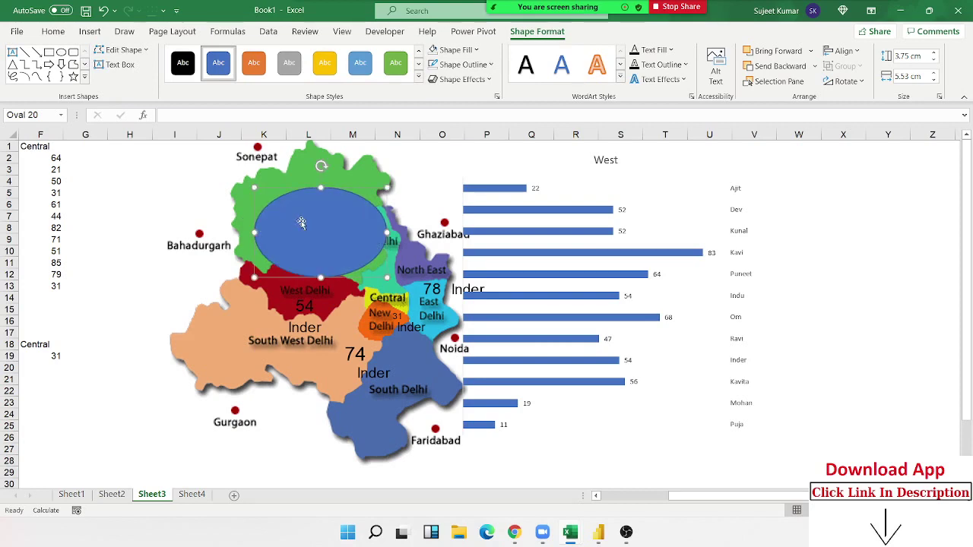
pyautogui.moveTo(320, 188); pyautogui.dragTo(314, 153)
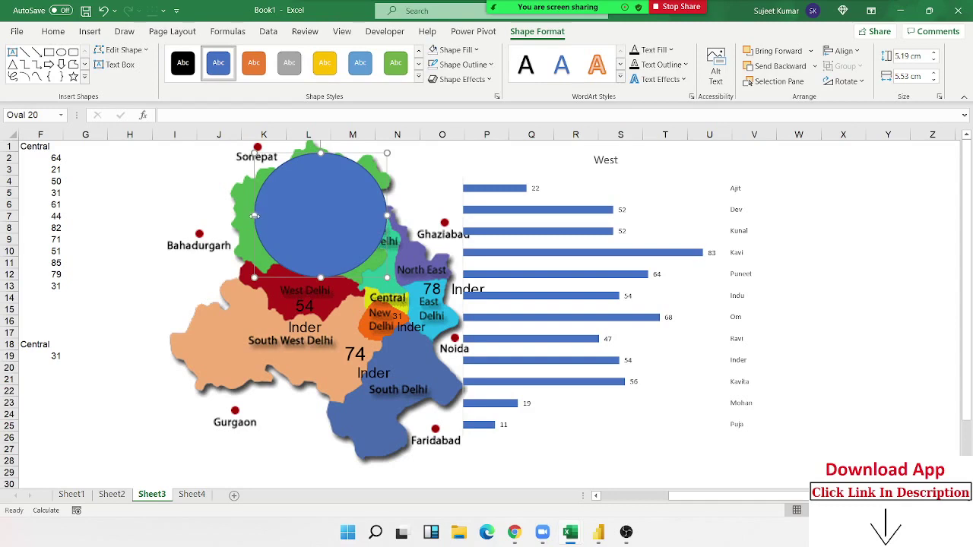
pyautogui.moveTo(255, 218); pyautogui.dragTo(230, 215)
# Step: Assign the North macro to the oval over North West Delhi
pyautogui.rightClick(282, 215)
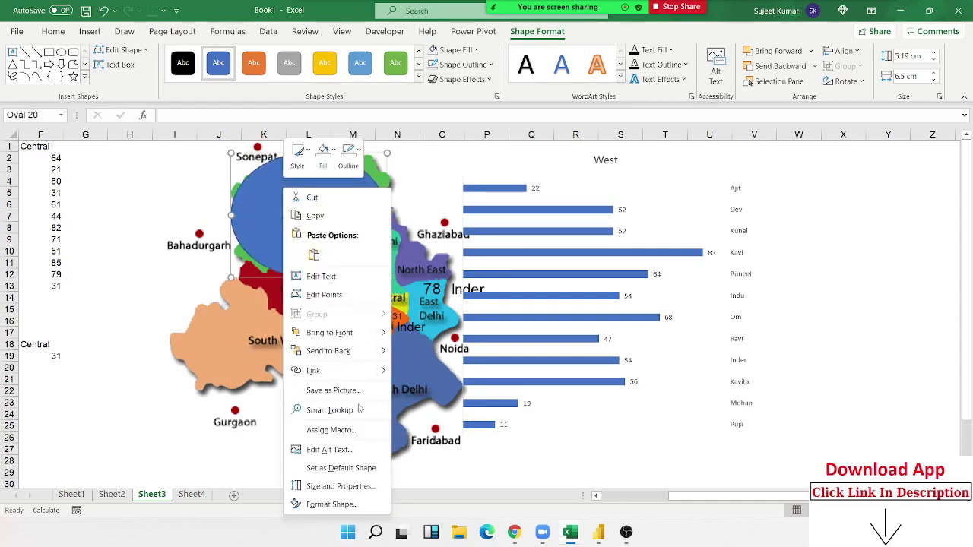
pyautogui.click(330, 430)
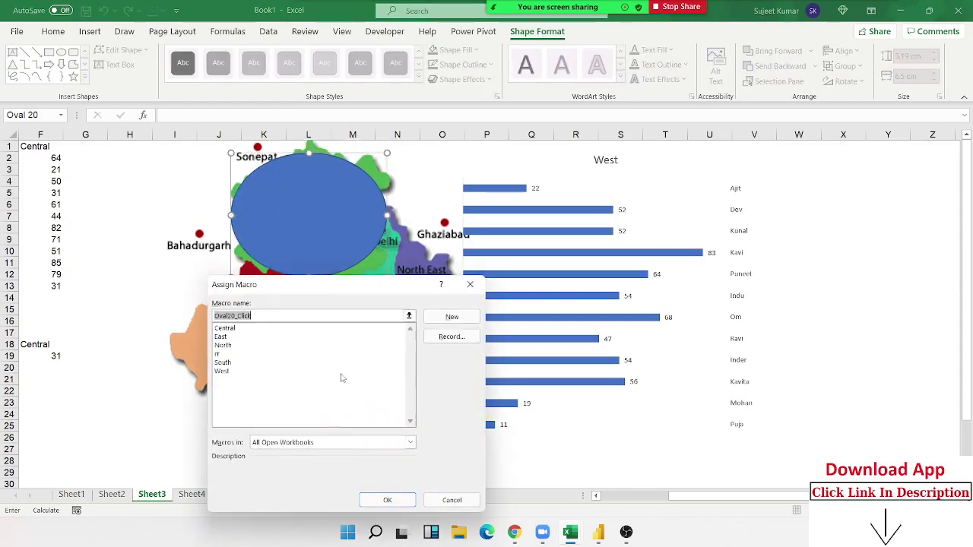
pyautogui.click(228, 345)
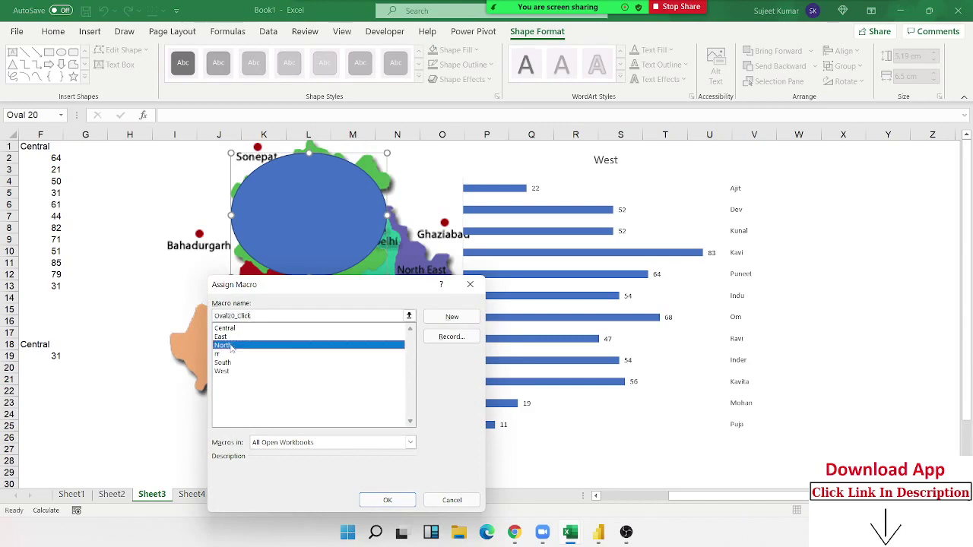
pyautogui.click(388, 501)
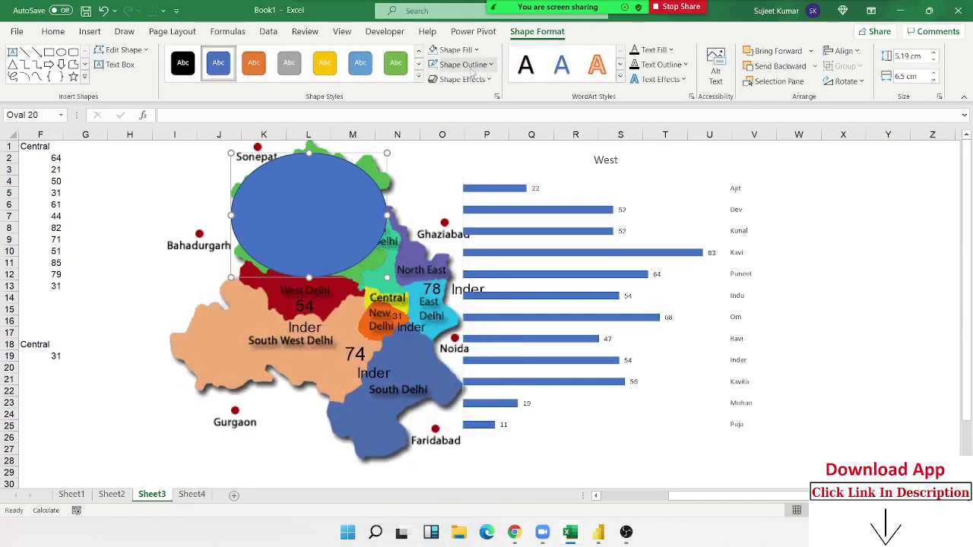
pyautogui.click(798, 169)
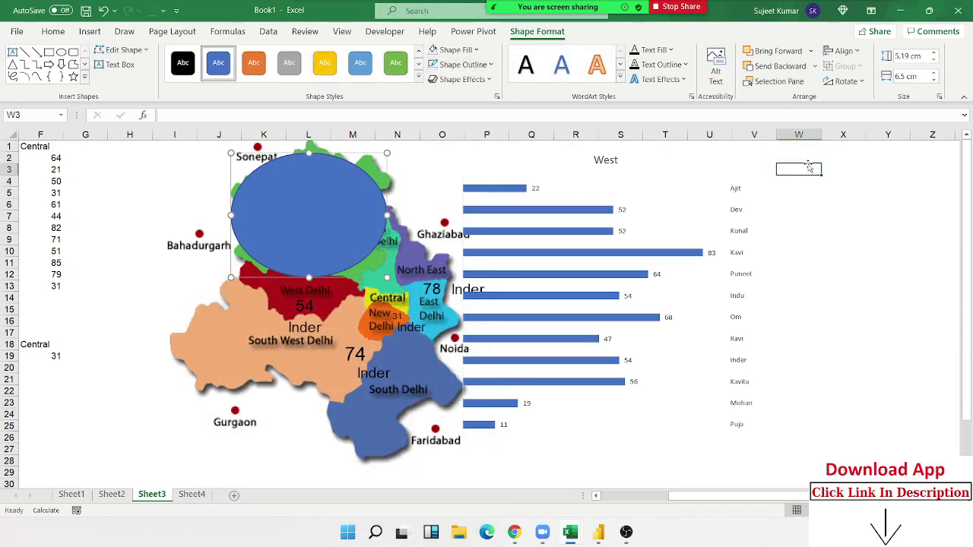
# Step: Set the oval's fill to No Fill and its outline to No Outline
pyautogui.rightClick(322, 237)
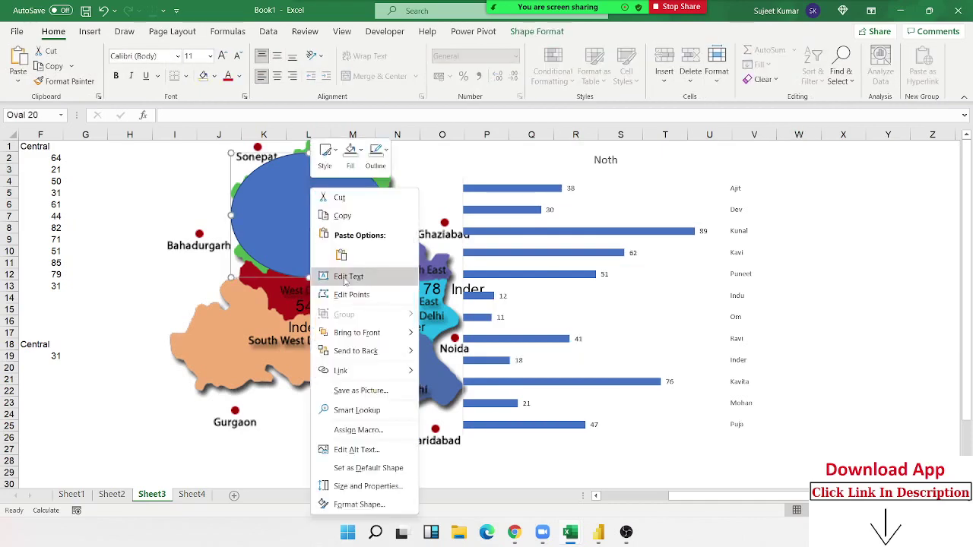
pyautogui.click(536, 32)
pyautogui.click(536, 31)
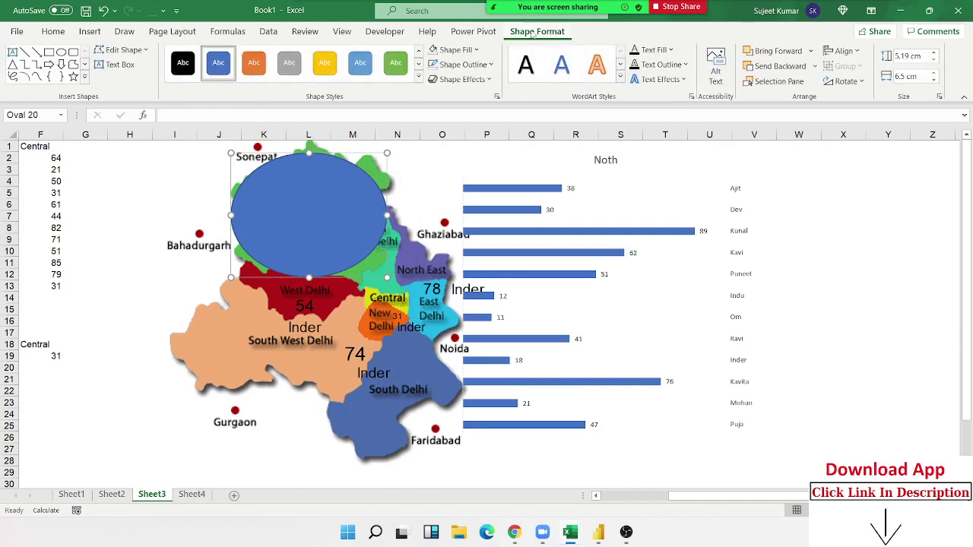
pyautogui.click(467, 51)
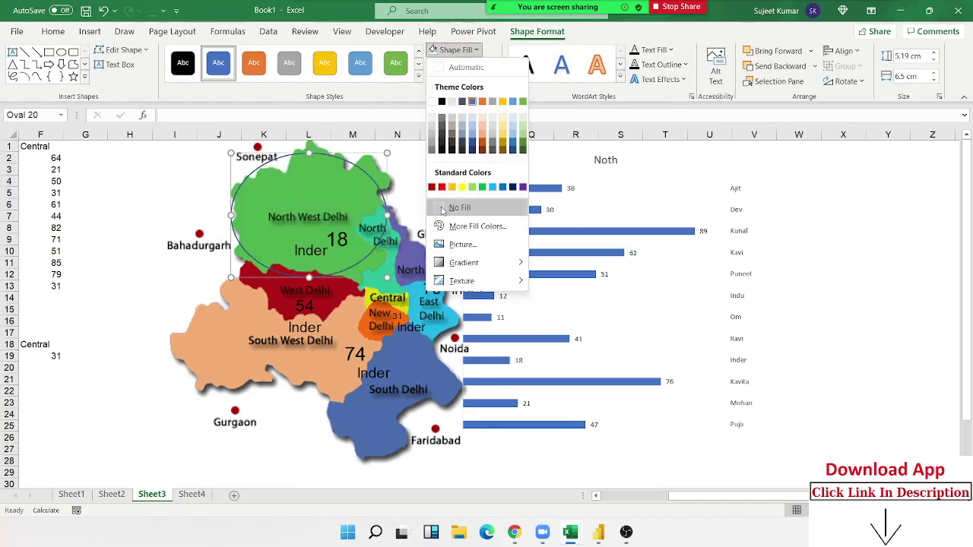
pyautogui.click(443, 210)
pyautogui.click(460, 64)
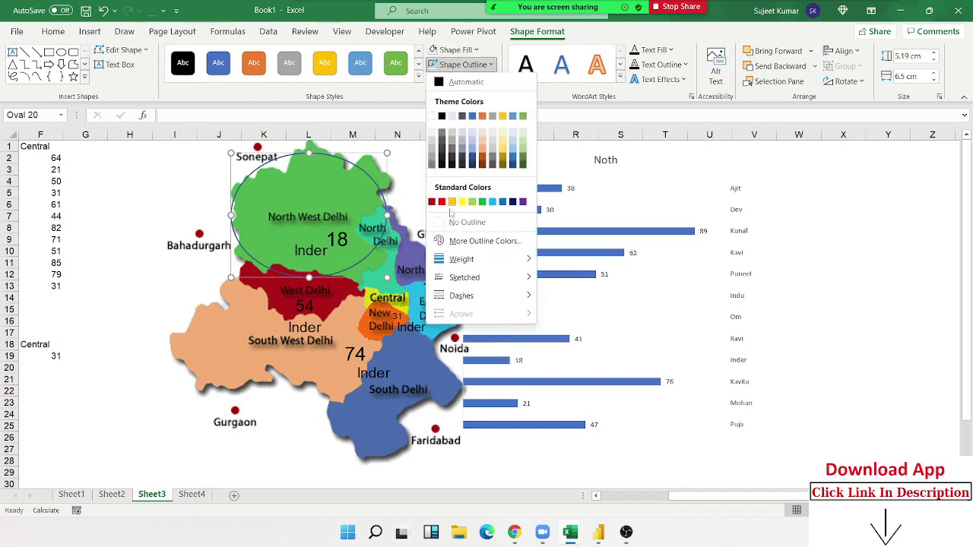
pyautogui.click(448, 221)
pyautogui.click(843, 228)
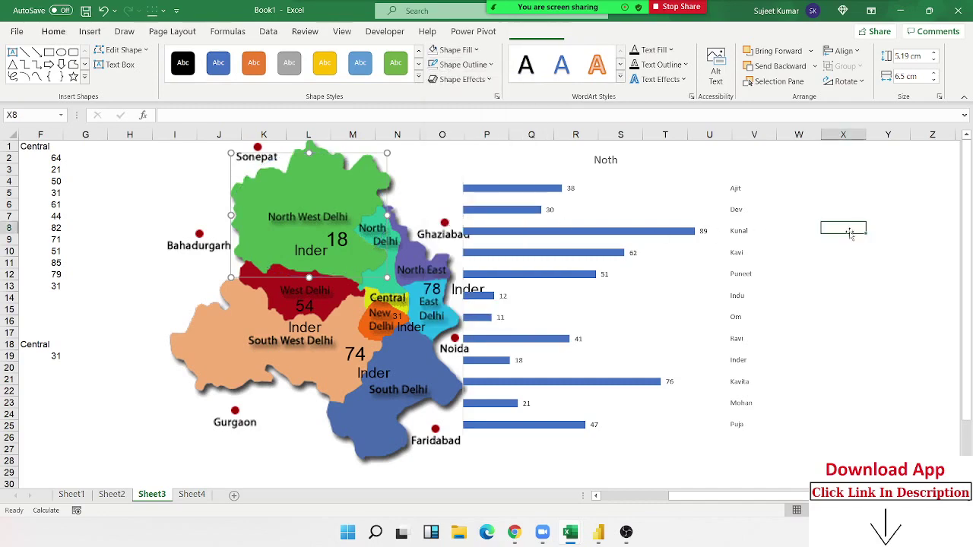
pyautogui.click(100, 193)
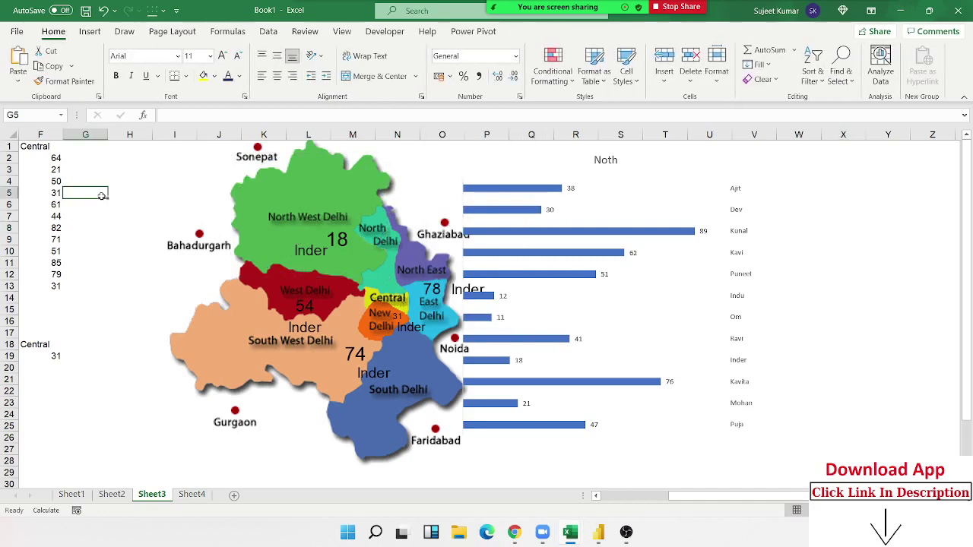
pyautogui.click(295, 235)
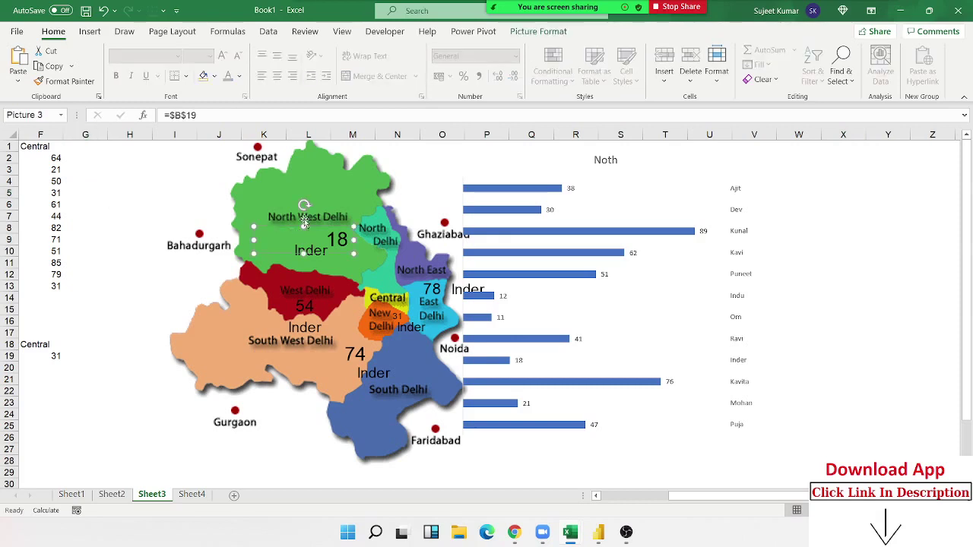
pyautogui.click(314, 202)
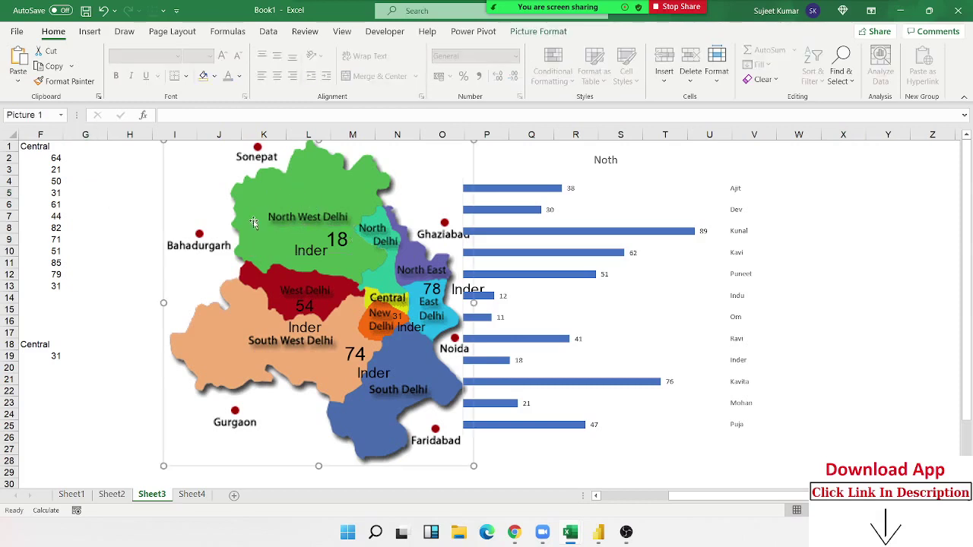
pyautogui.click(806, 259)
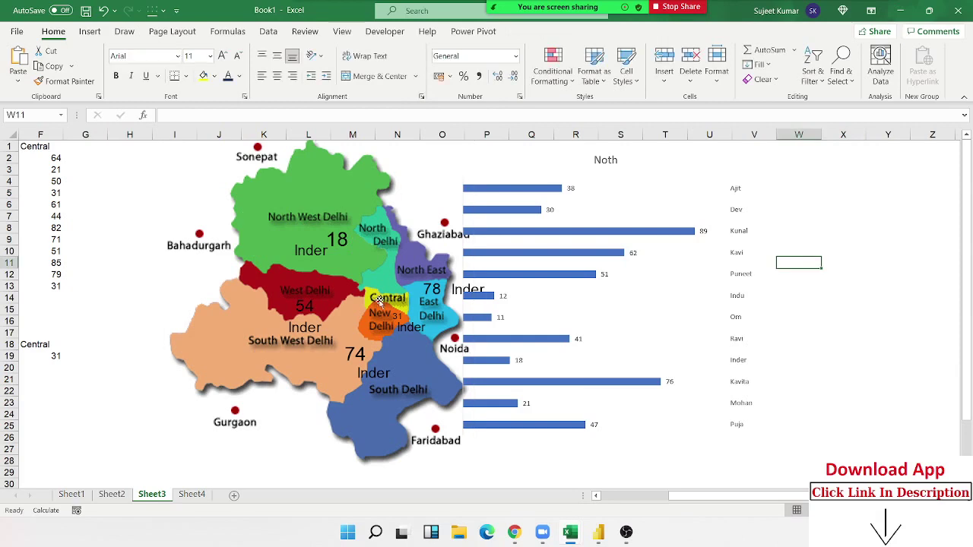
pyautogui.click(319, 236)
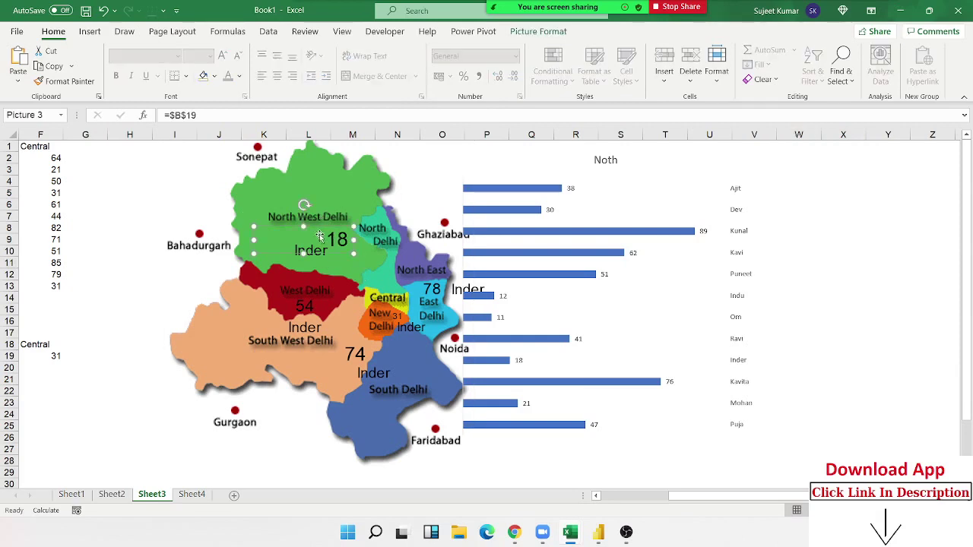
pyautogui.click(327, 208)
pyautogui.click(320, 245)
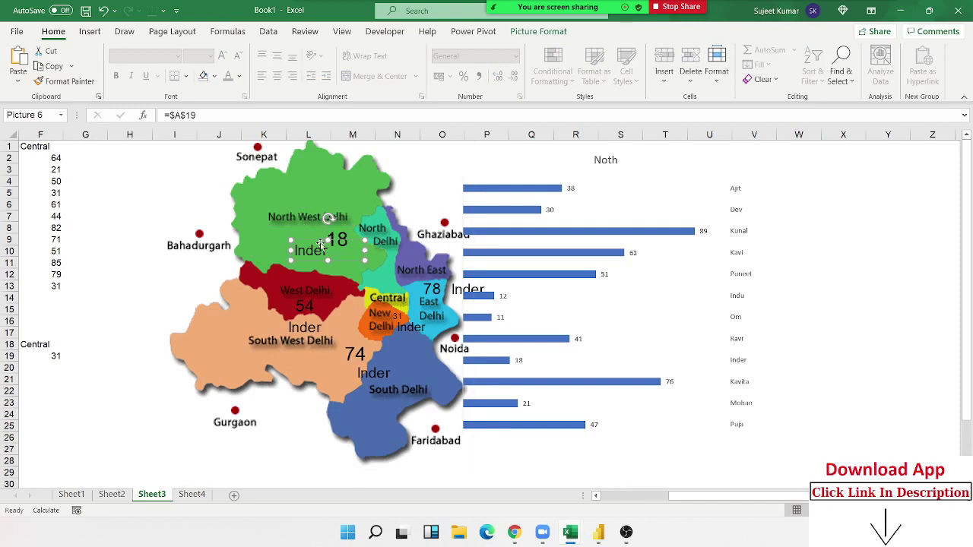
pyautogui.click(325, 204)
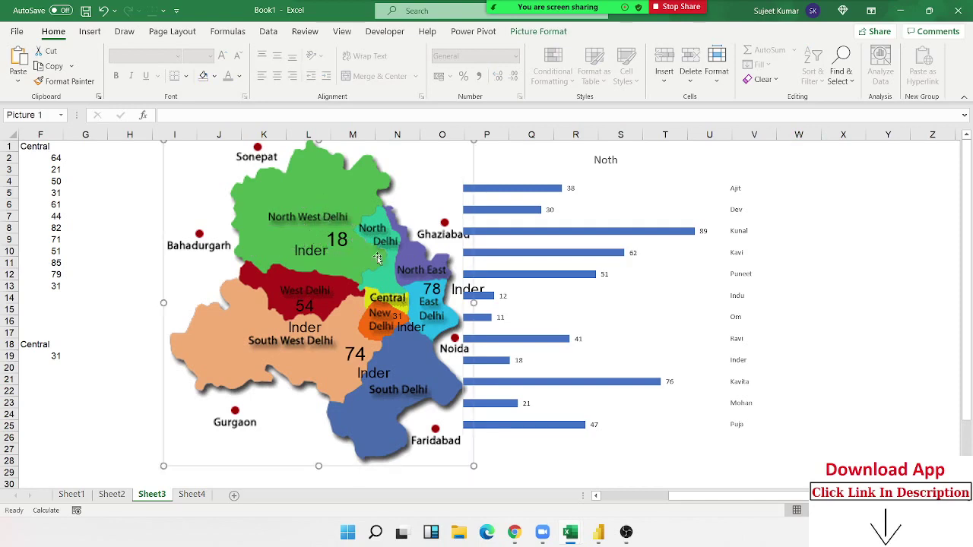
pyautogui.click(862, 285)
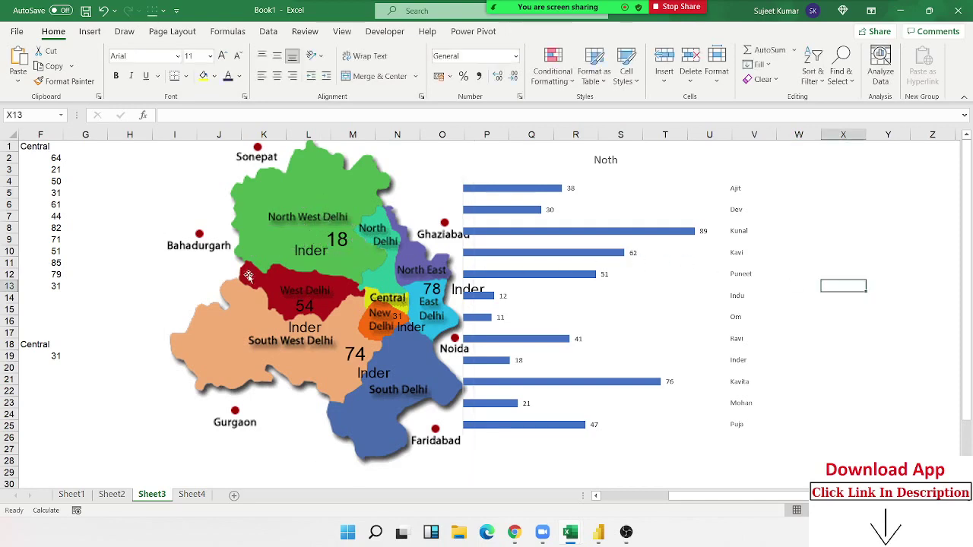
pyautogui.click(298, 246)
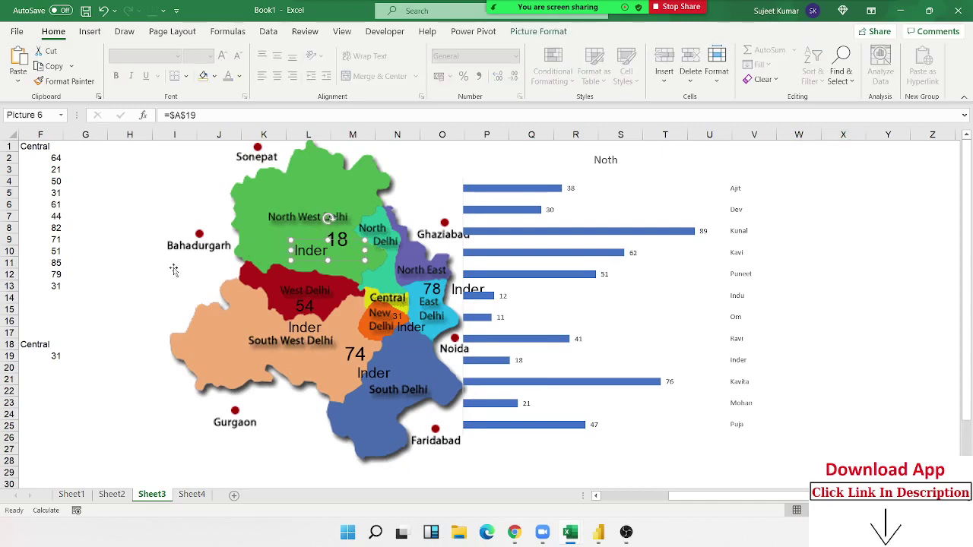
pyautogui.click(96, 276)
pyautogui.click(277, 216)
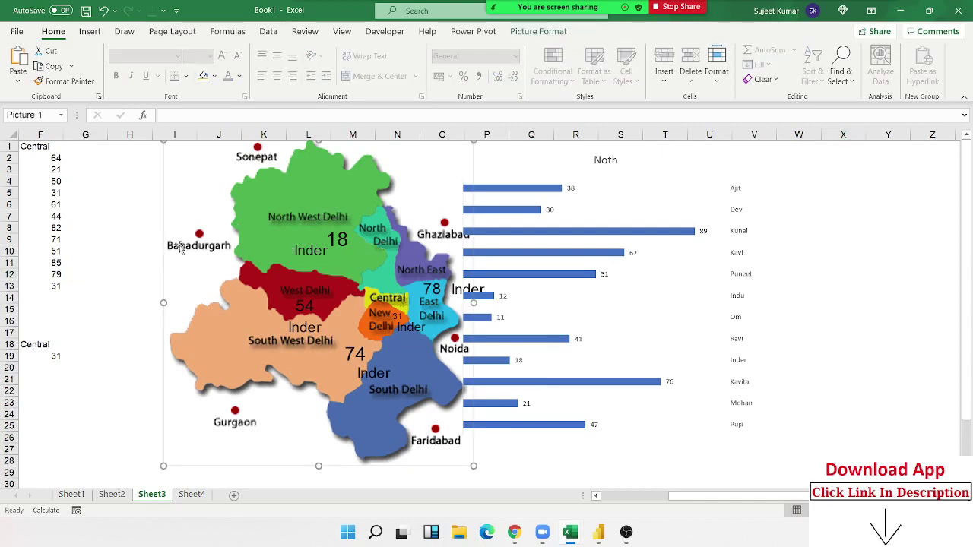
pyautogui.click(90, 271)
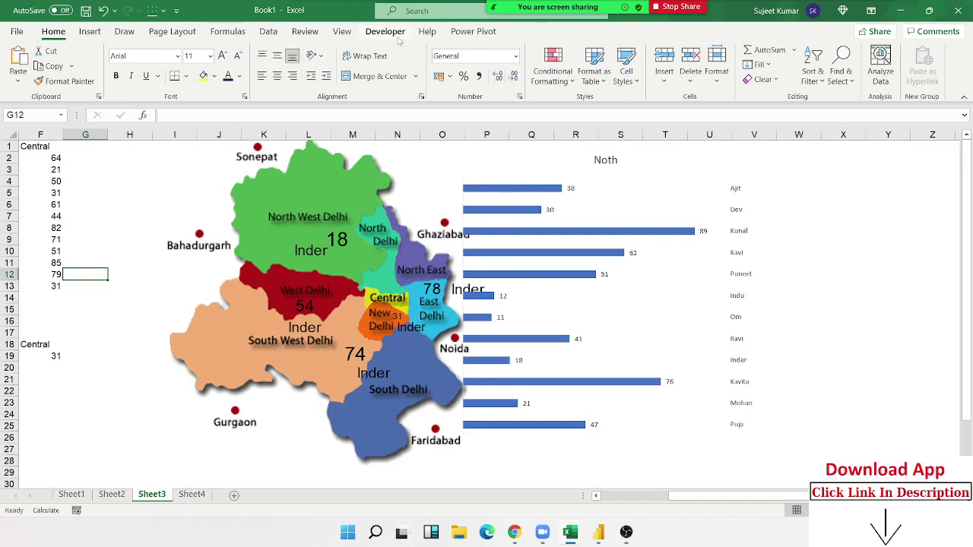
# Step: Draw a rectangle over the North West Delhi label on the map
pyautogui.click(90, 31)
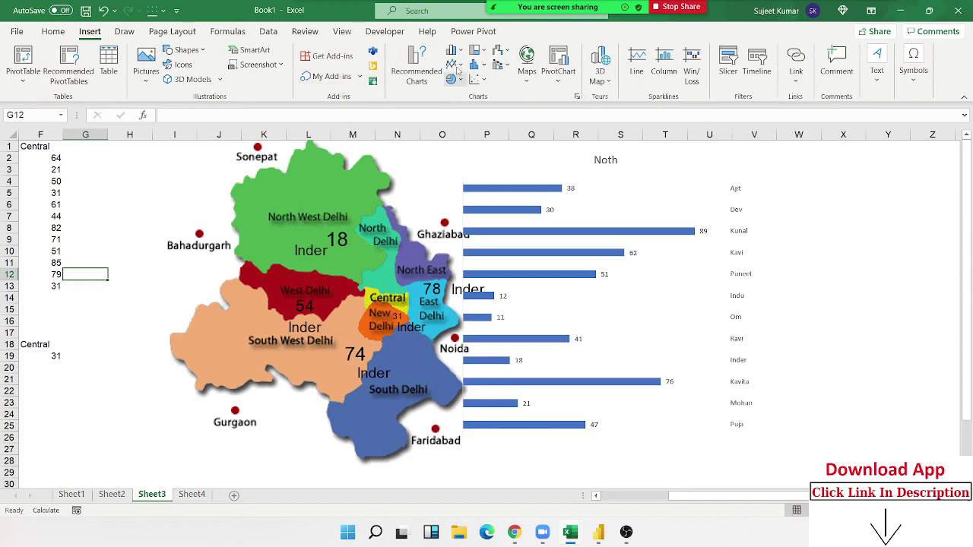
pyautogui.click(480, 67)
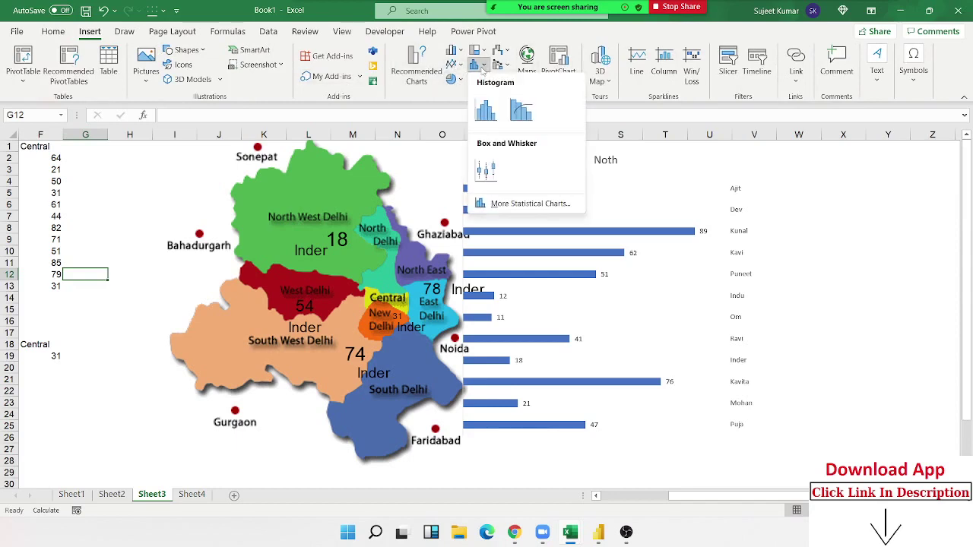
pyautogui.click(202, 51)
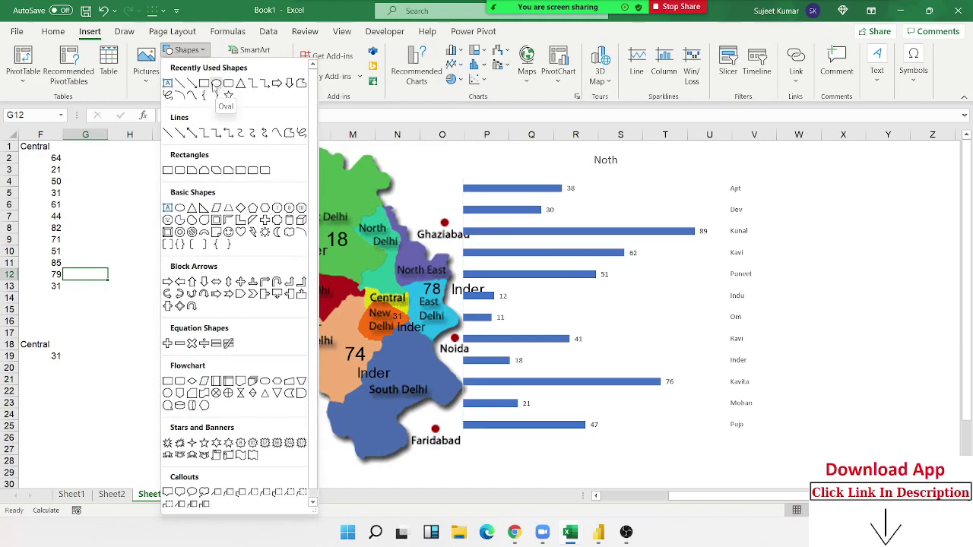
pyautogui.click(215, 85)
pyautogui.moveTo(265, 191); pyautogui.dragTo(352, 233)
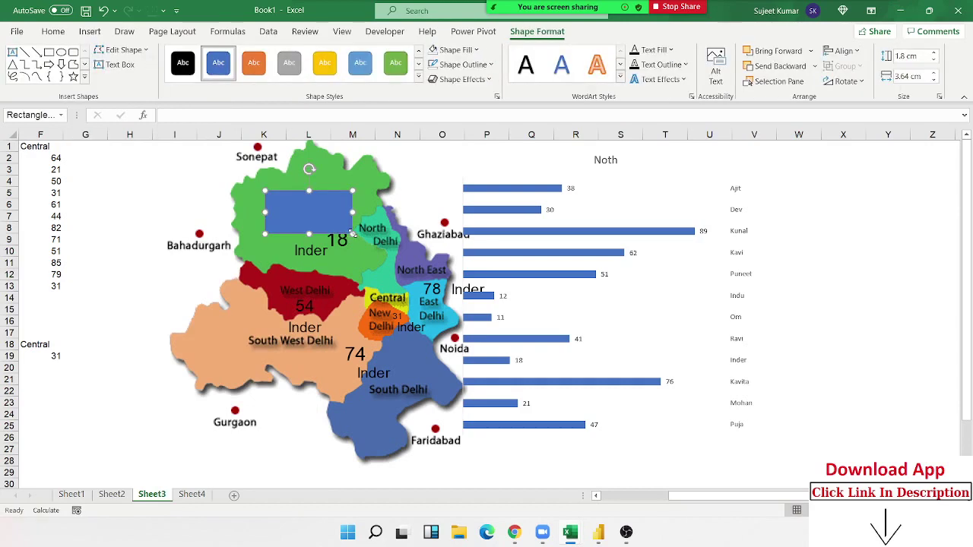
# Step: Give the rectangle the green shape style, then set its fill to No Fill
pyautogui.click(396, 64)
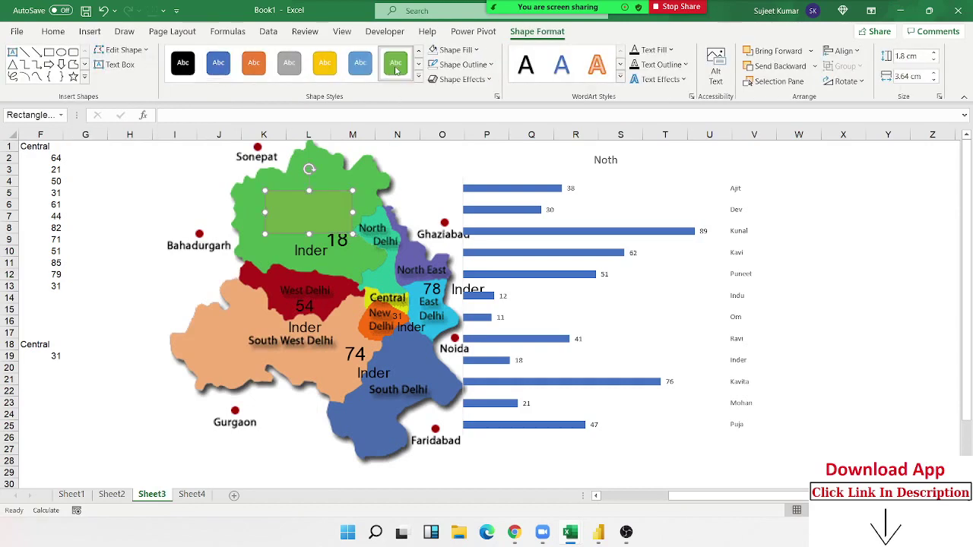
pyautogui.click(418, 79)
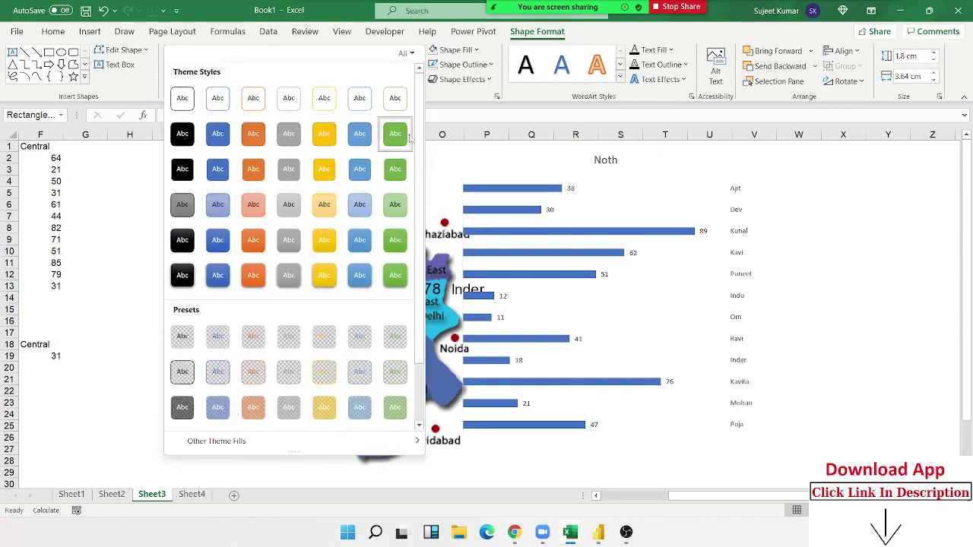
pyautogui.click(400, 171)
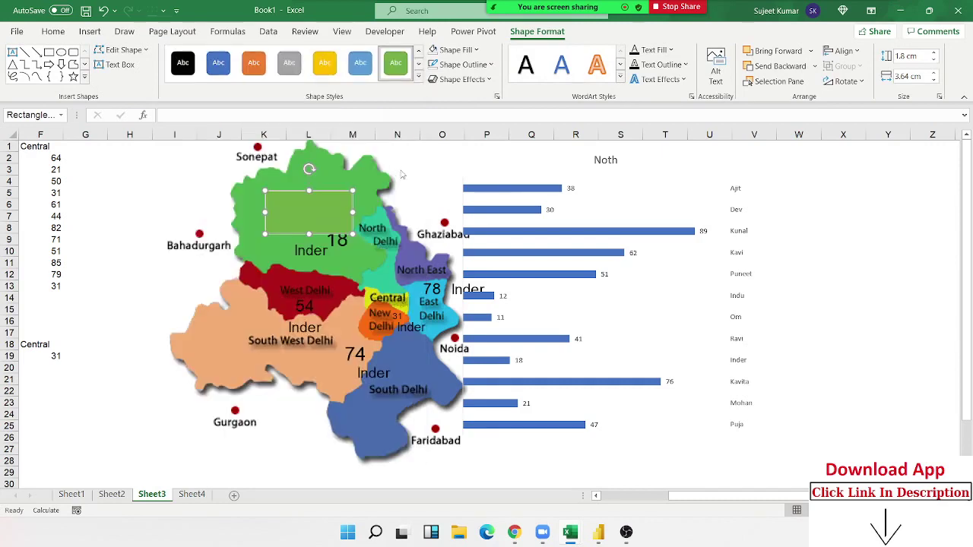
pyautogui.click(418, 78)
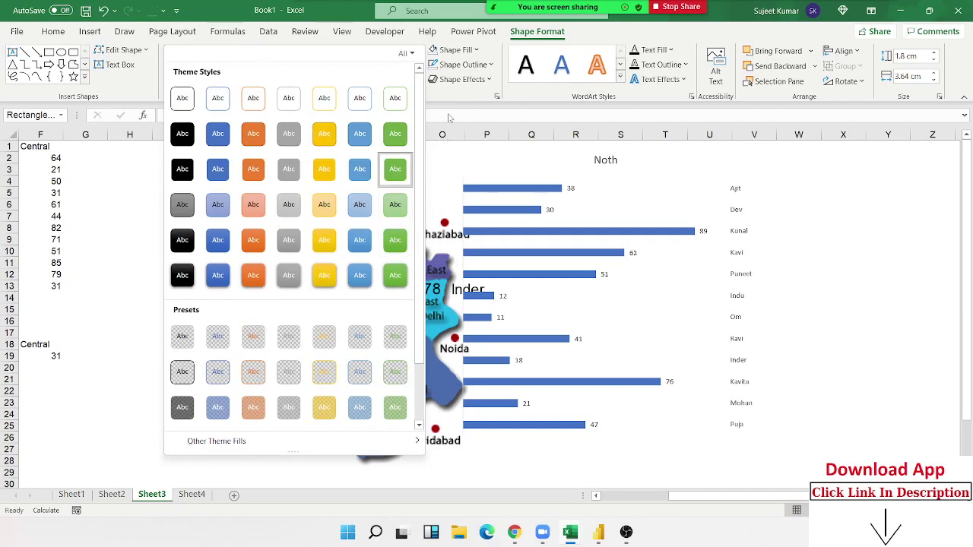
pyautogui.click(395, 168)
pyautogui.click(477, 50)
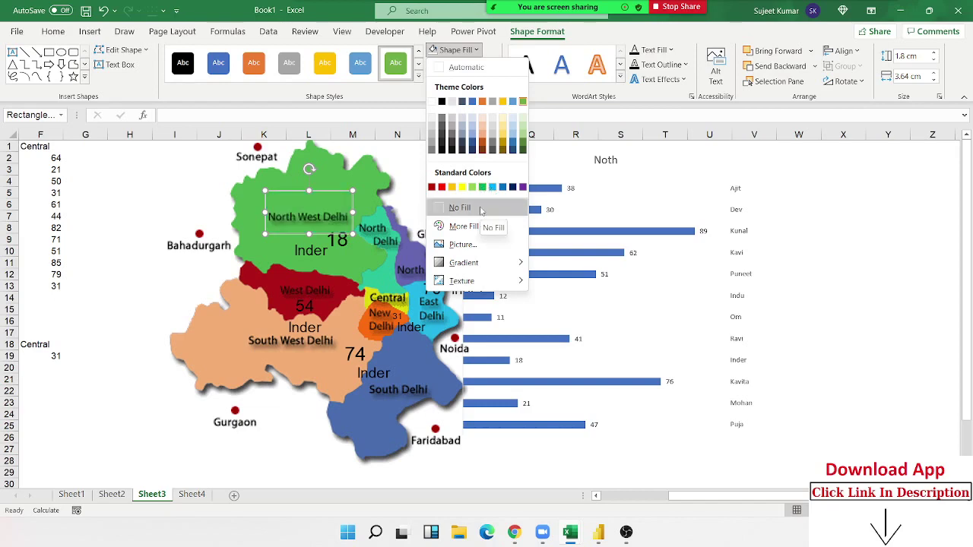
pyautogui.click(481, 211)
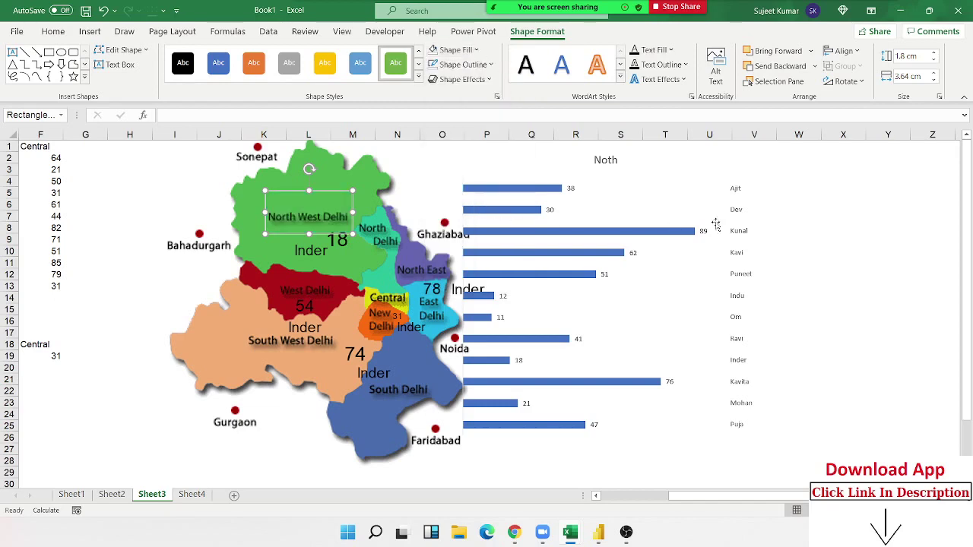
pyautogui.click(843, 204)
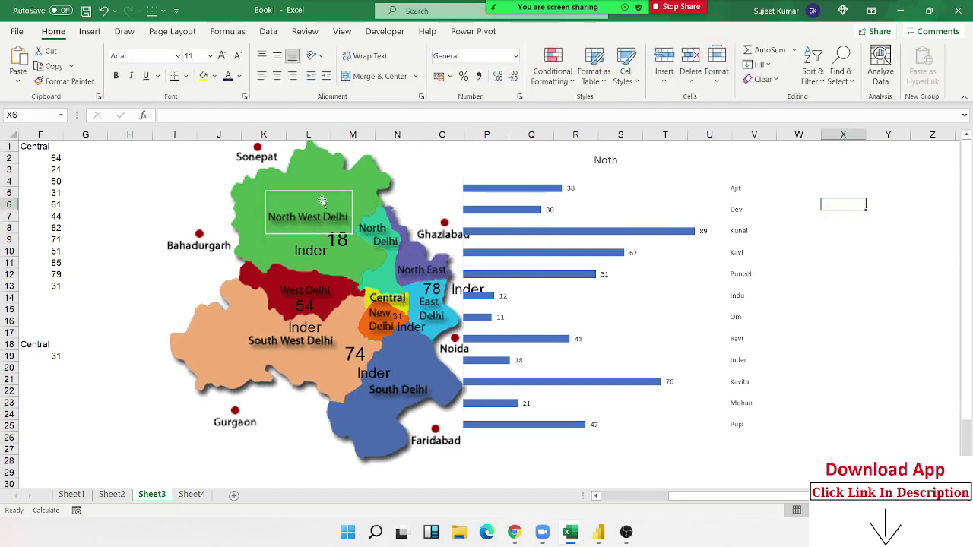
# Step: Pick out the North West Delhi label rectangle from the shapes beneath it and remove it
pyautogui.click(319, 199)
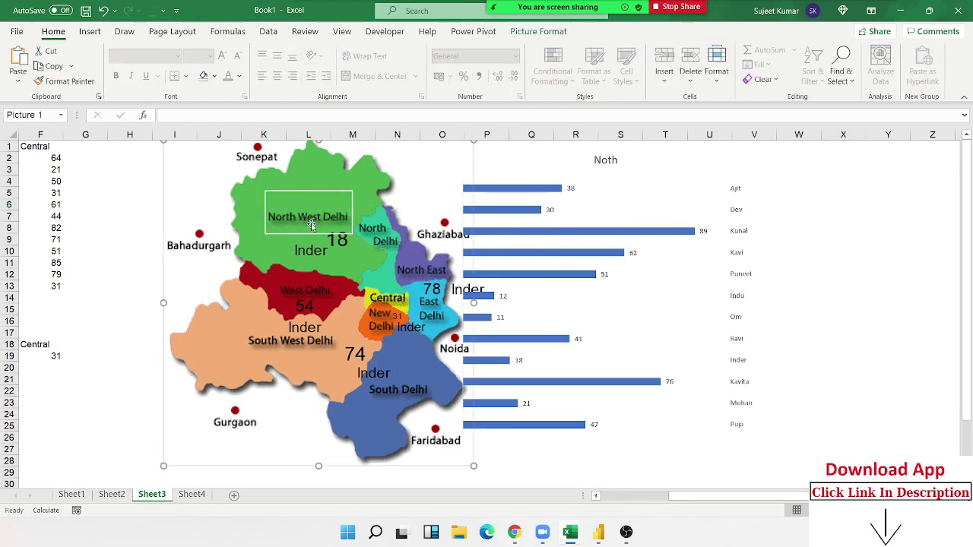
pyautogui.click(311, 233)
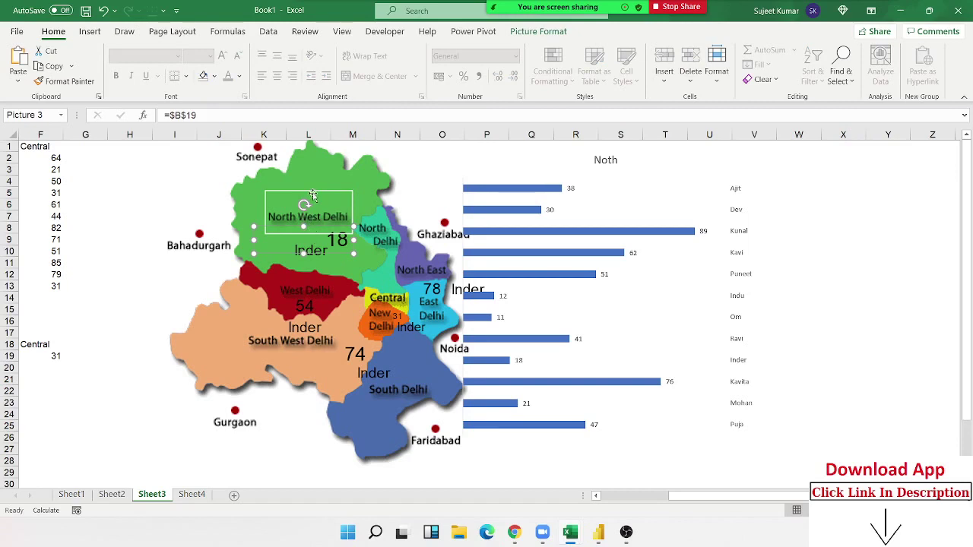
pyautogui.click(312, 195)
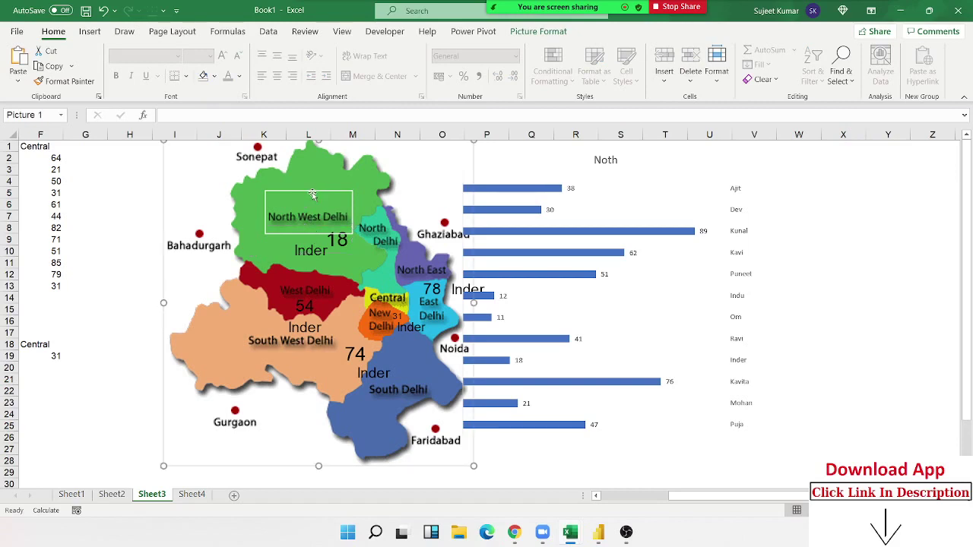
pyautogui.click(265, 191)
pyautogui.rightClick(276, 195)
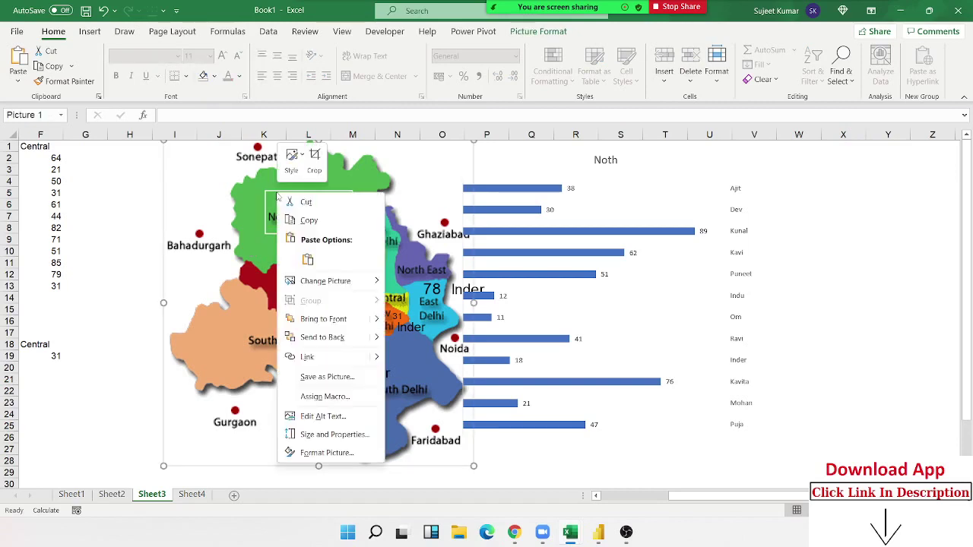
pyautogui.click(269, 195)
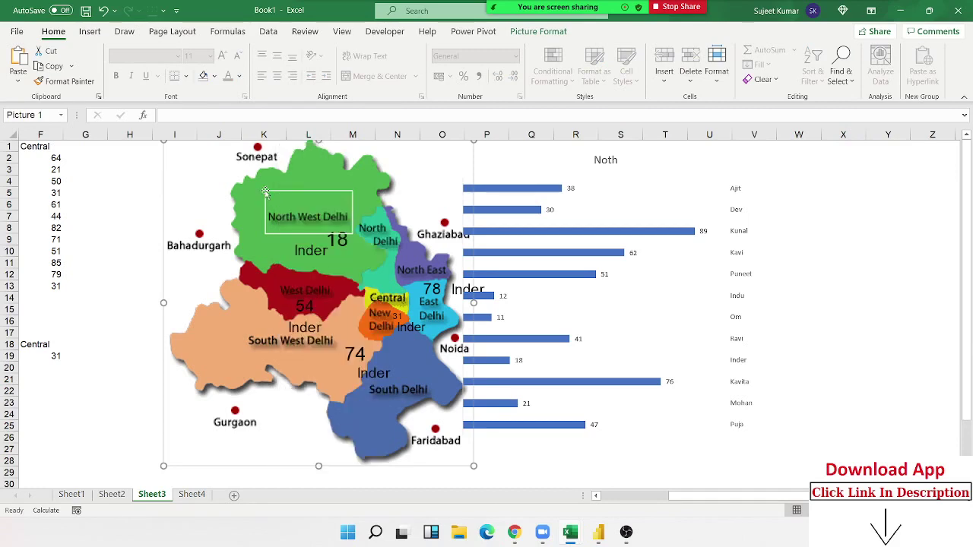
pyautogui.rightClick(305, 216)
pyautogui.click(269, 200)
pyautogui.click(272, 197)
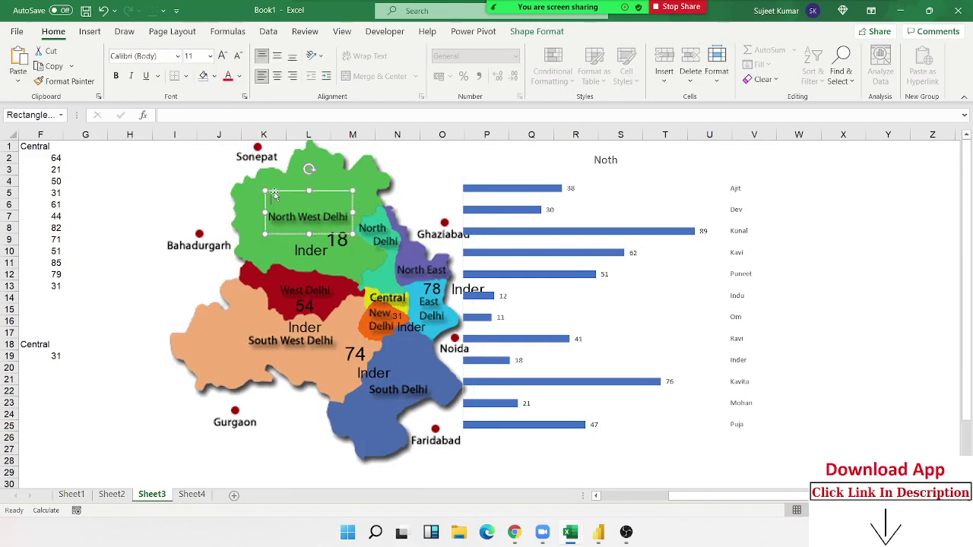
pyautogui.click(274, 194)
pyautogui.click(274, 192)
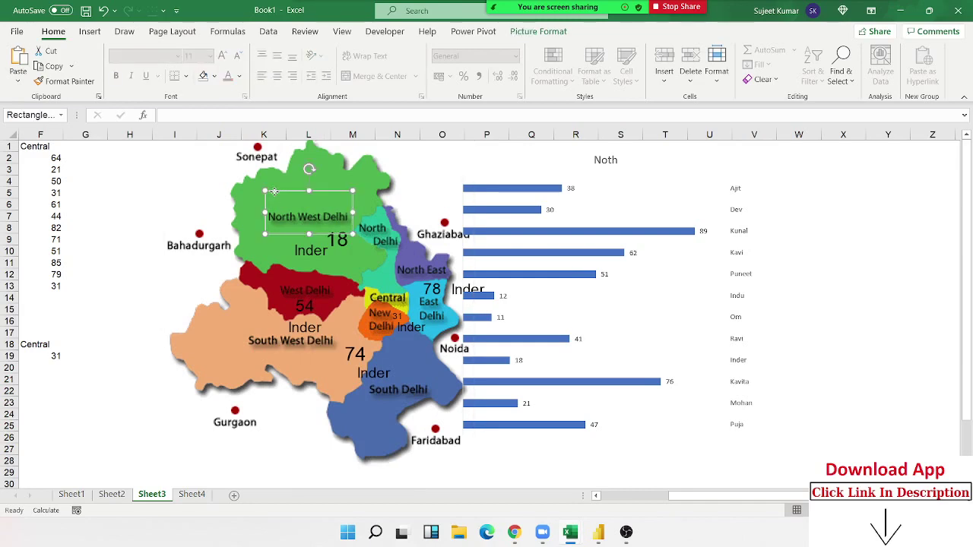
pyautogui.press('Escape')
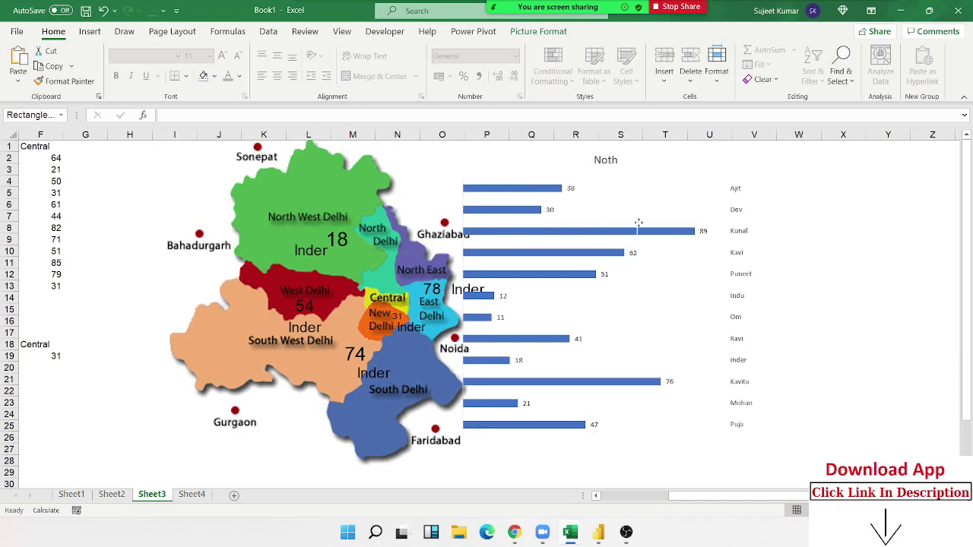
pyautogui.click(222, 215)
pyautogui.press('Escape')
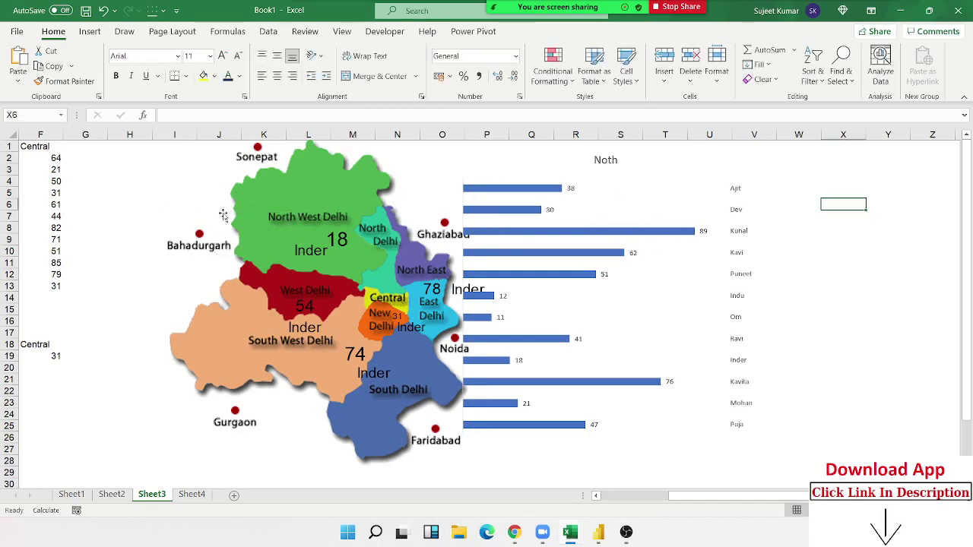
# Step: Assign the North macro to both the Inder and 18 labels on North West Delhi
pyautogui.click(319, 251)
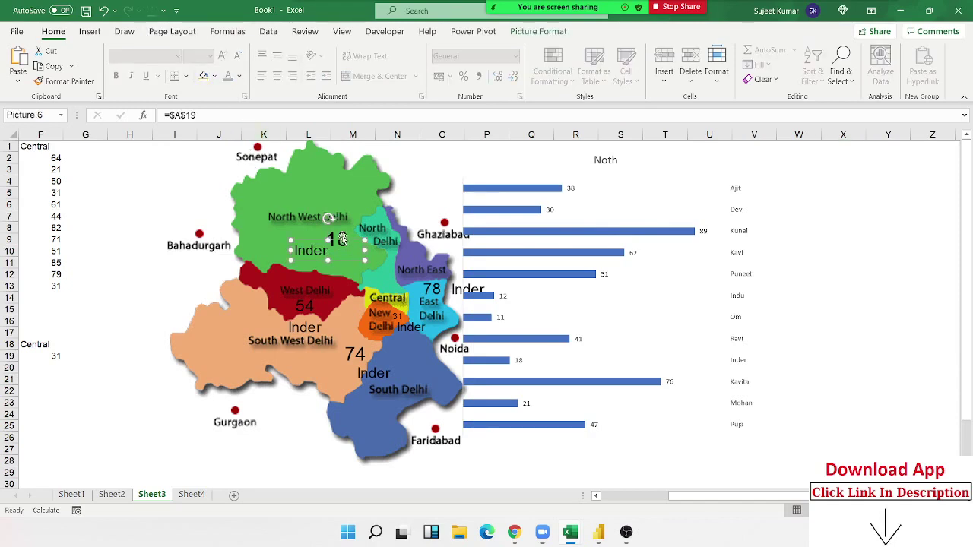
pyautogui.click(340, 239)
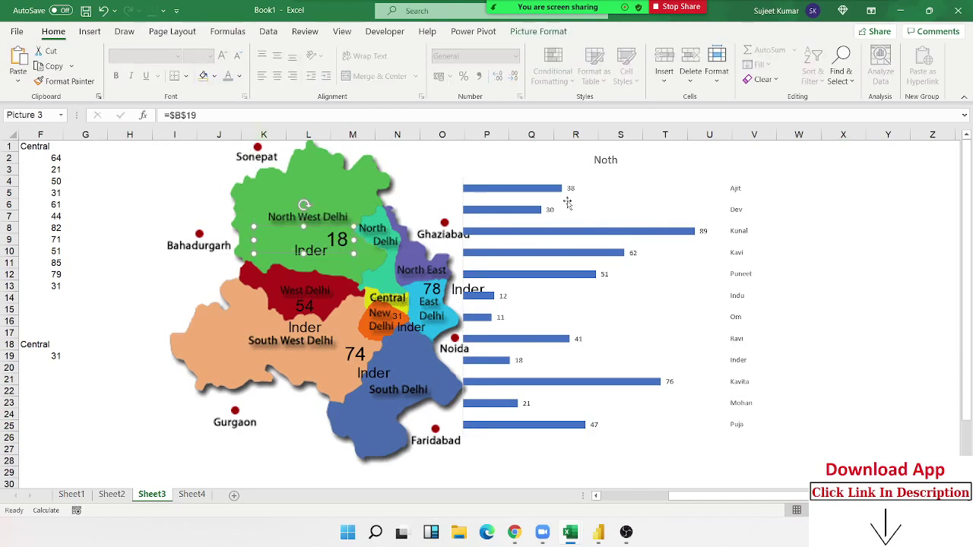
pyautogui.click(840, 244)
pyautogui.click(302, 257)
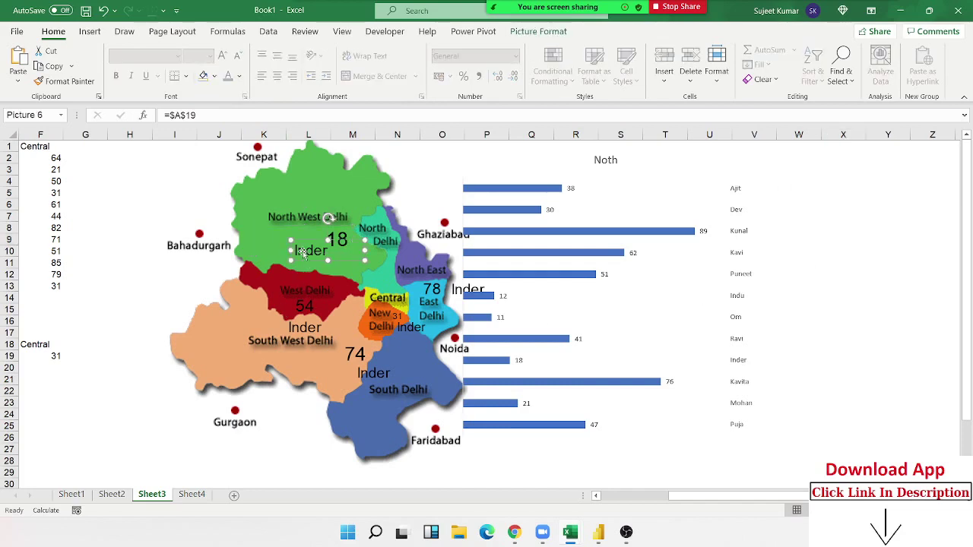
pyautogui.keyDown('ctrl'); pyautogui.click(340, 240); pyautogui.keyUp('ctrl')
pyautogui.rightClick(339, 238)
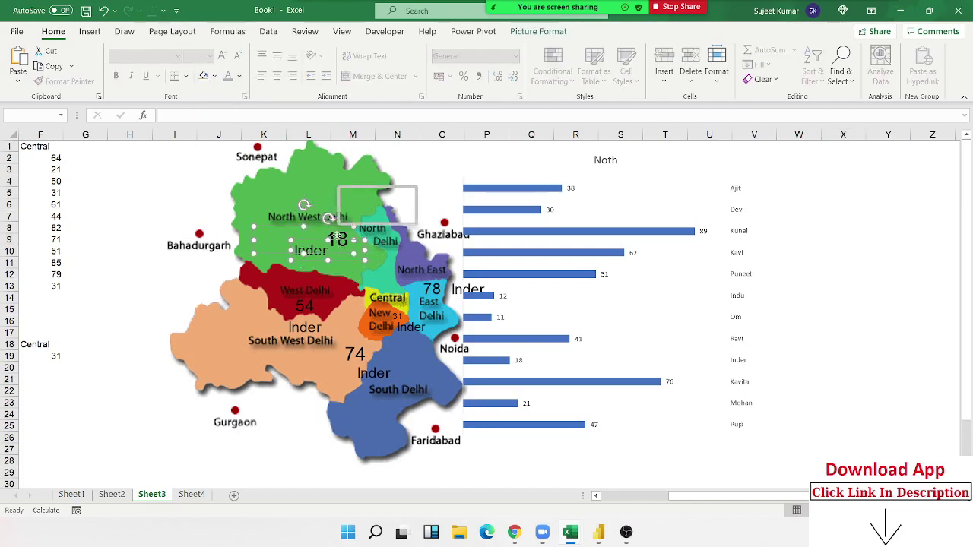
pyautogui.click(386, 422)
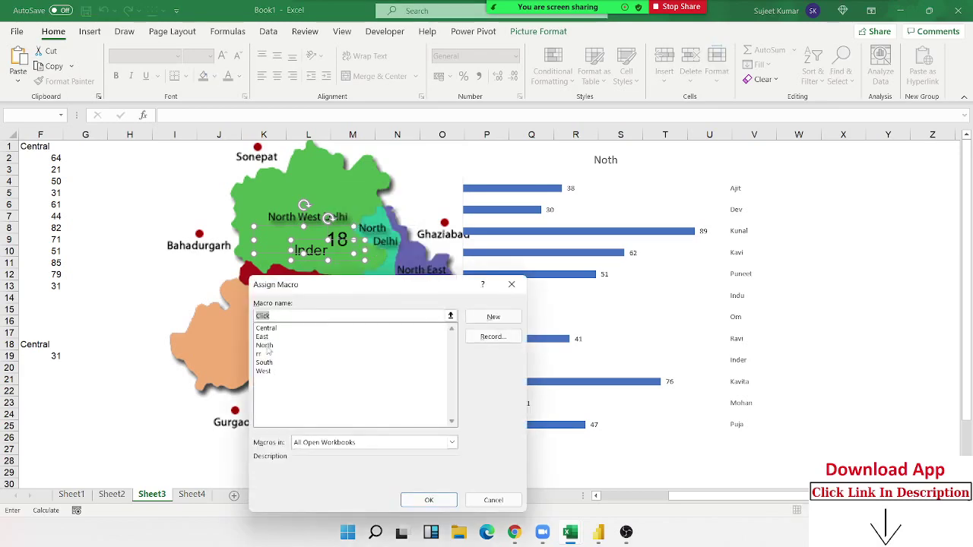
pyautogui.click(265, 345)
pyautogui.click(429, 499)
pyautogui.click(903, 251)
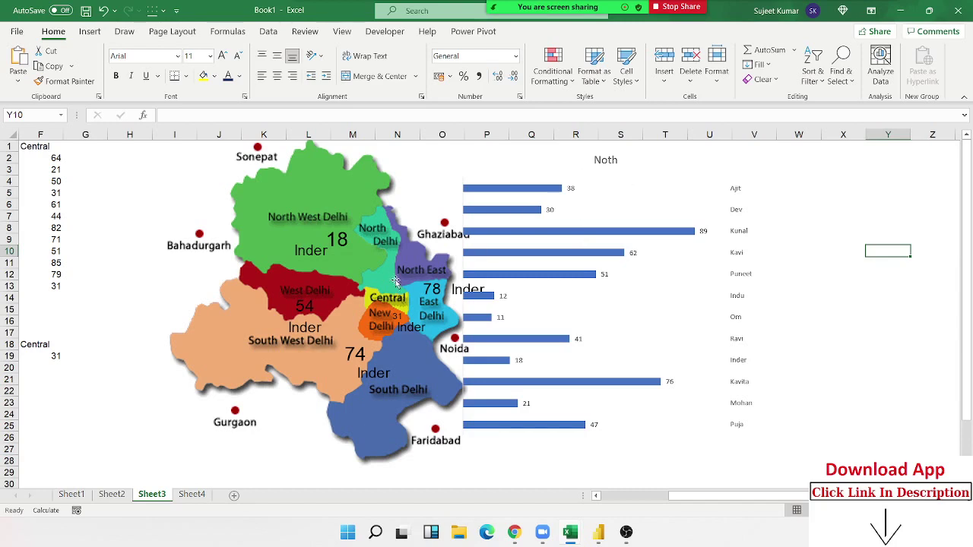
# Step: Assign the West macro to the 54 and Inder labels on West Delhi, then test it
pyautogui.click(295, 309)
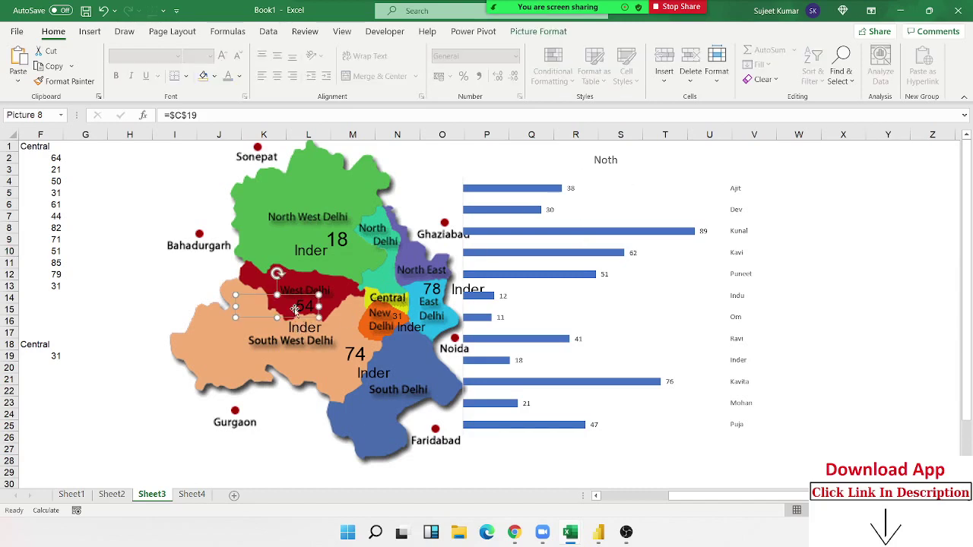
pyautogui.keyDown('ctrl'); pyautogui.click(301, 335); pyautogui.keyUp('ctrl')
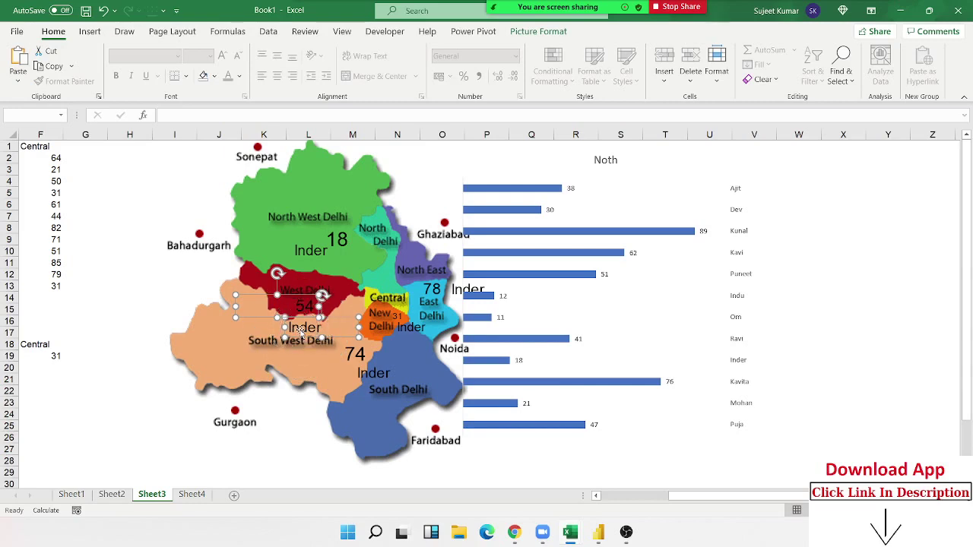
pyautogui.rightClick(300, 329)
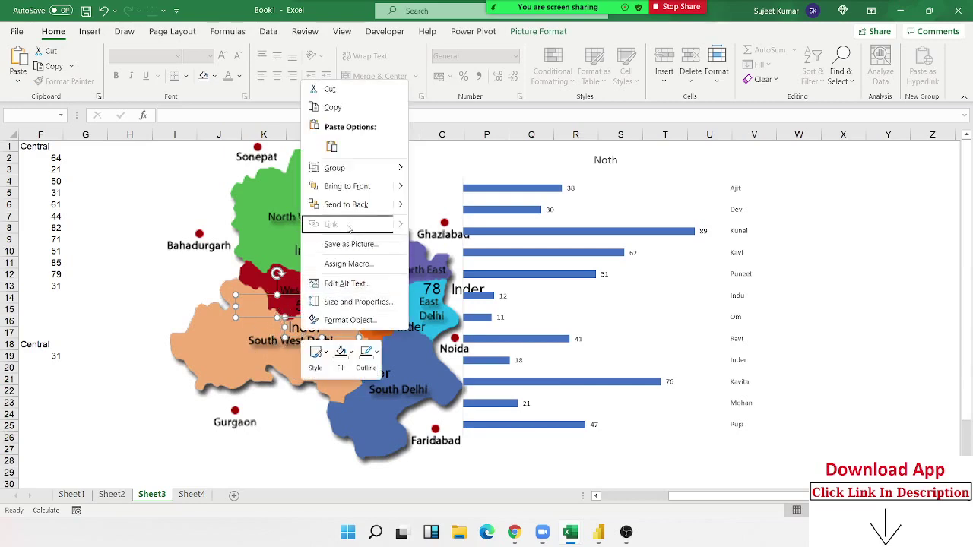
pyautogui.click(368, 271)
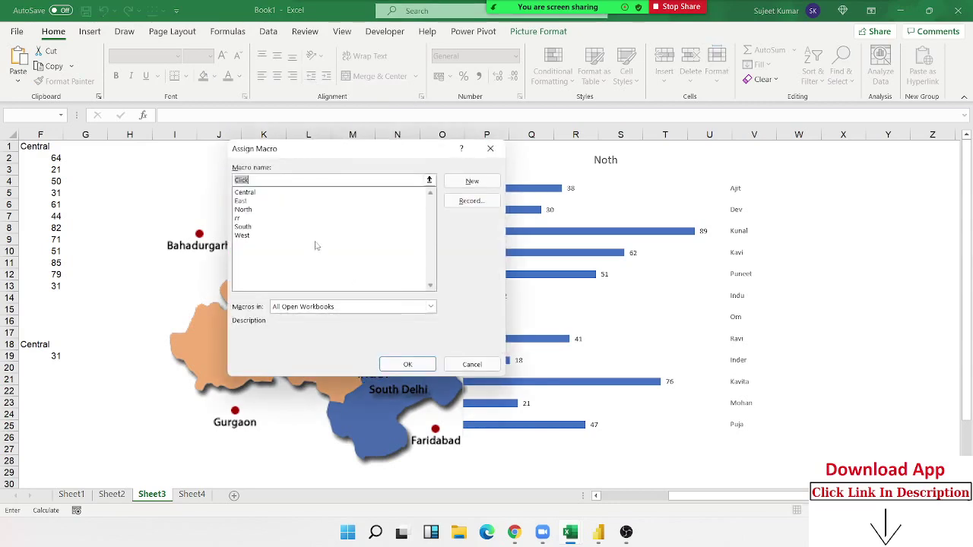
pyautogui.click(244, 227)
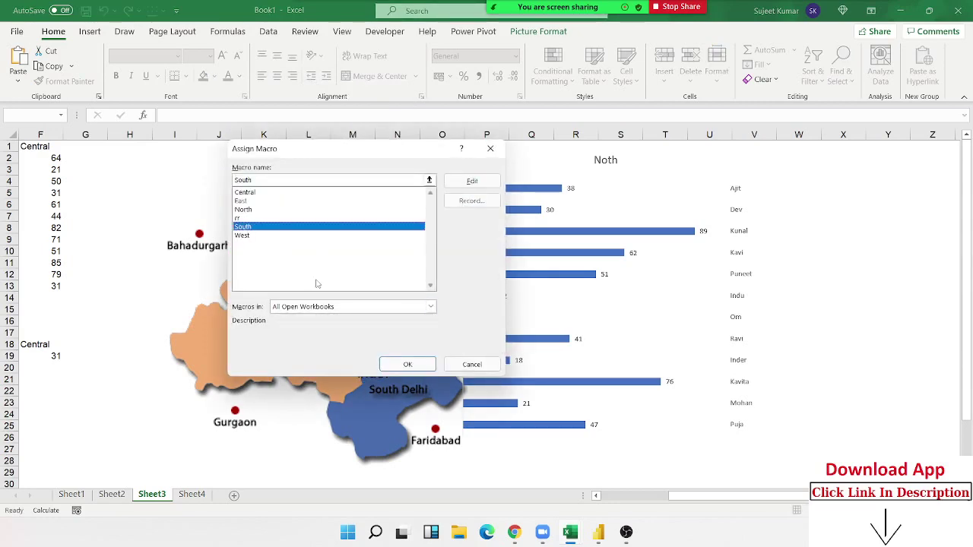
pyautogui.click(408, 364)
pyautogui.click(124, 413)
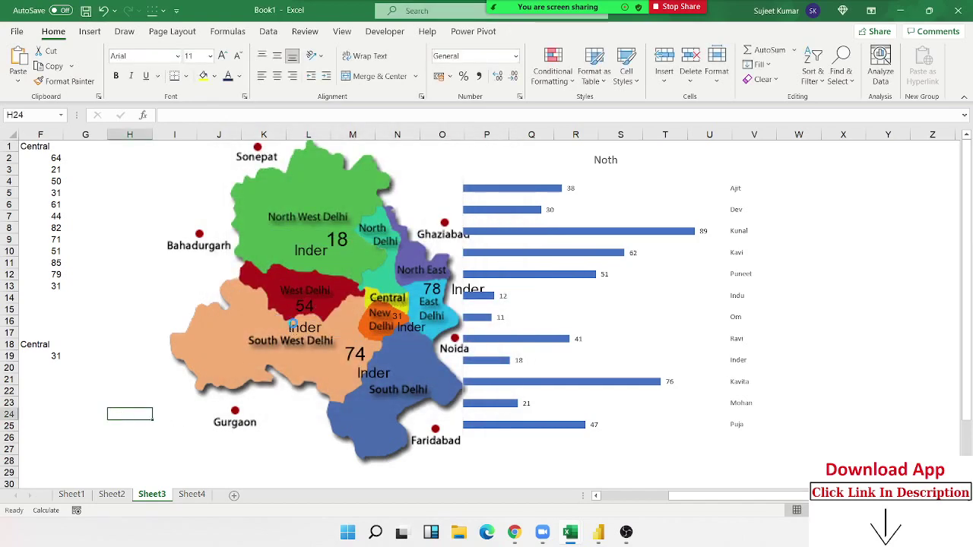
pyautogui.click(293, 329)
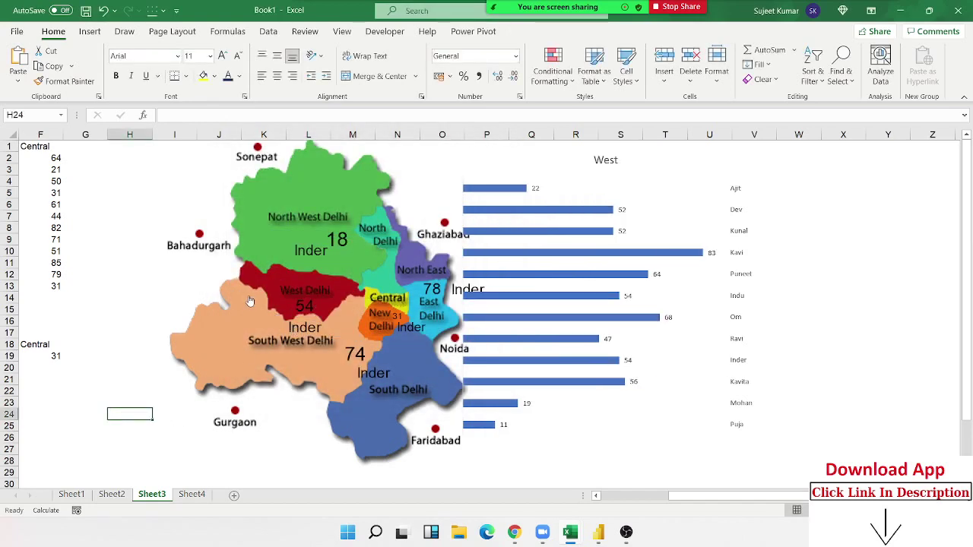
# Step: Click North West Delhi, West Delhi, then North West Delhi to confirm the chart switches data
pyautogui.rightClick(202, 343)
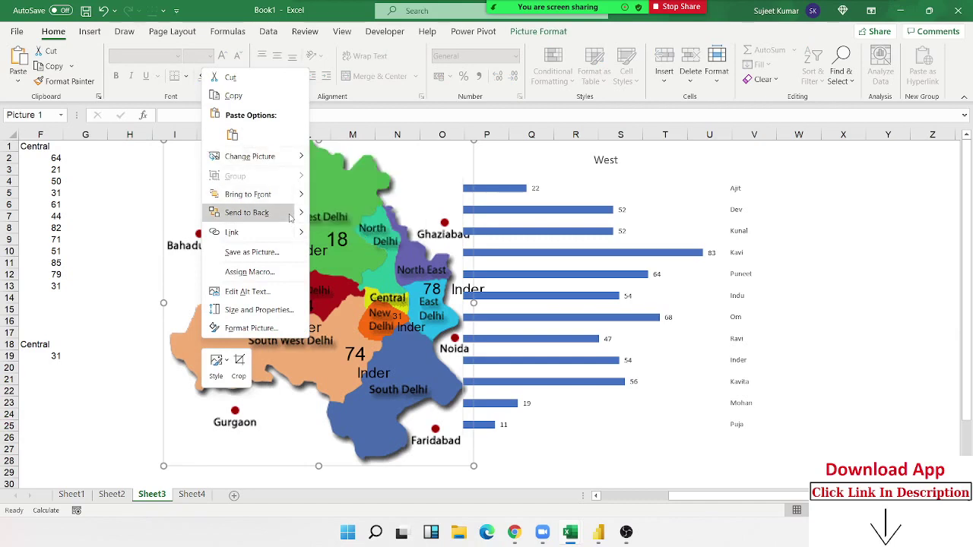
pyautogui.click(289, 218)
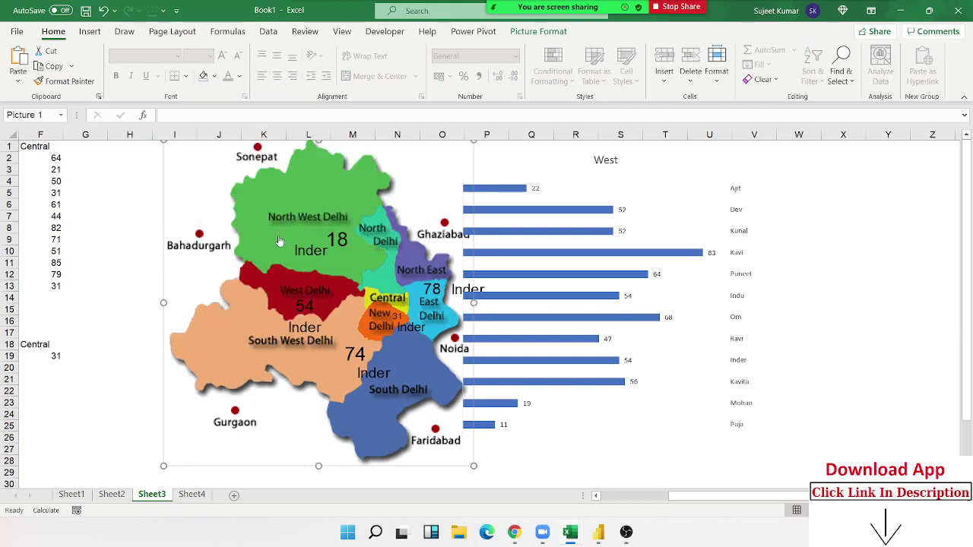
pyautogui.click(280, 240)
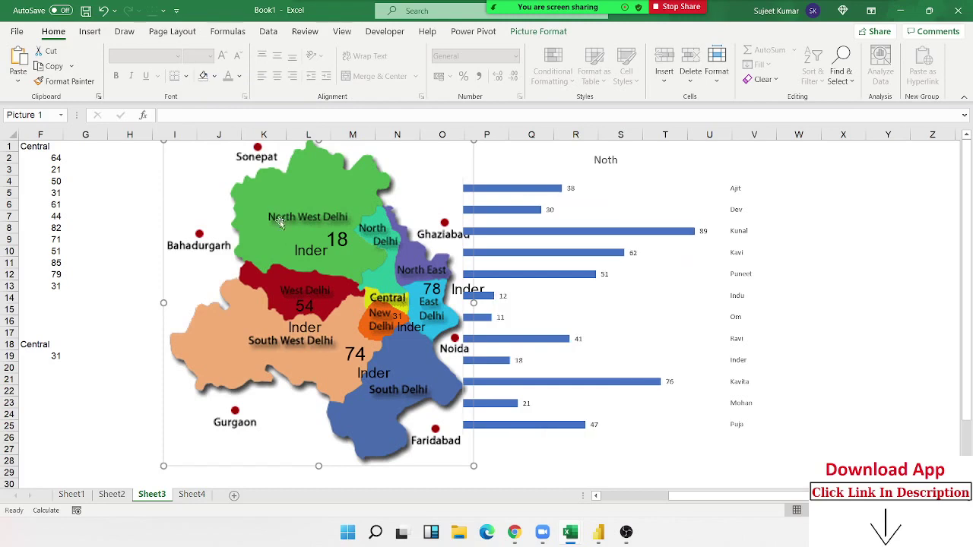
pyautogui.click(306, 338)
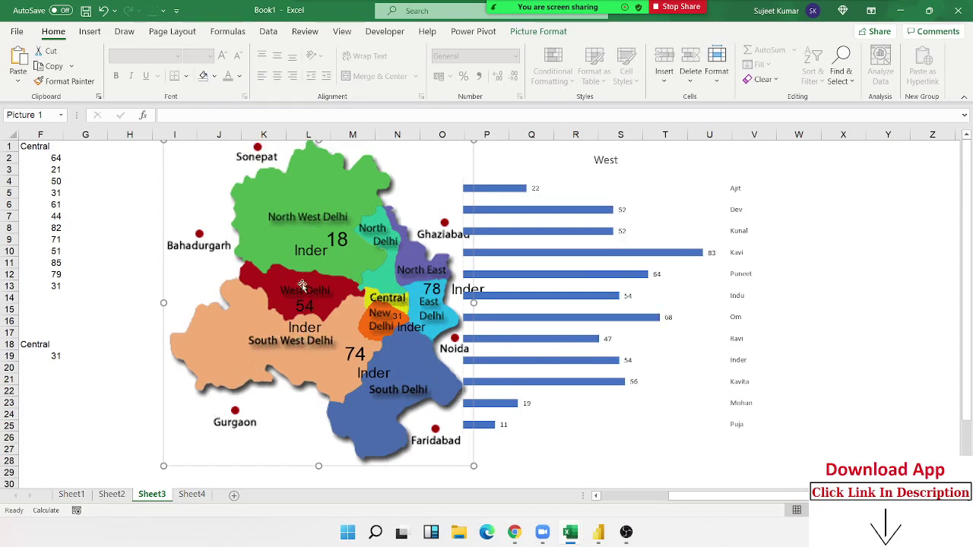
pyautogui.click(306, 256)
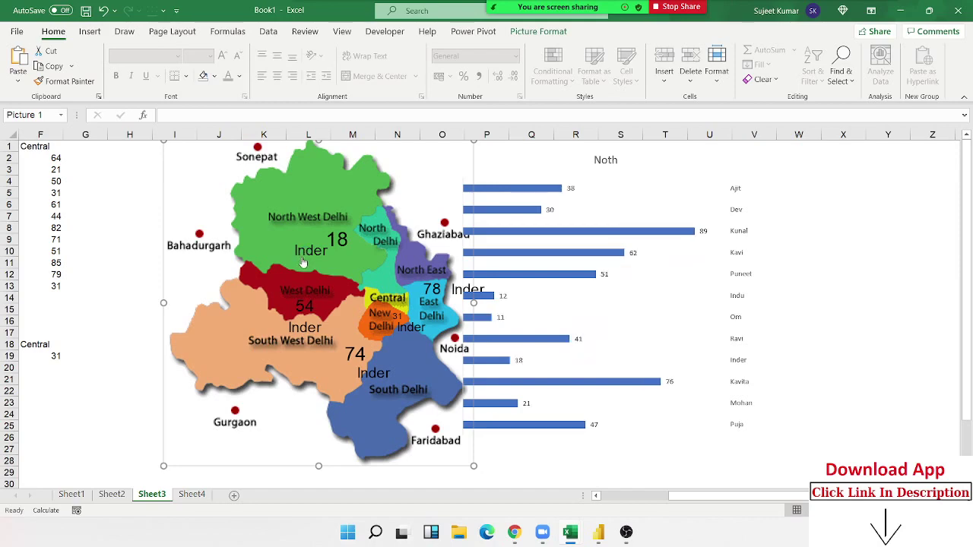
# Step: Scroll back to column A and select cell A2 in the data table
pyautogui.click(68, 272)
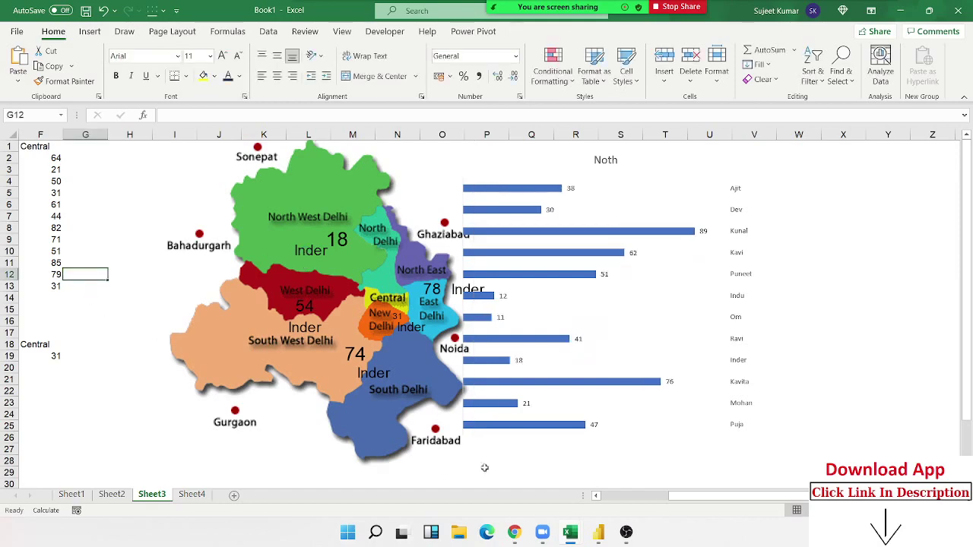
pyautogui.moveTo(769, 497); pyautogui.dragTo(629, 498)
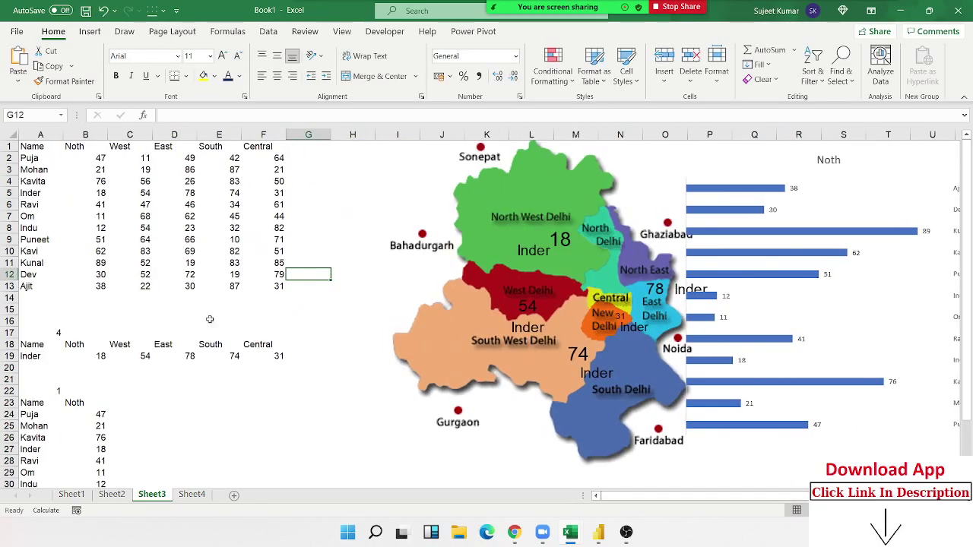
pyautogui.click(28, 158)
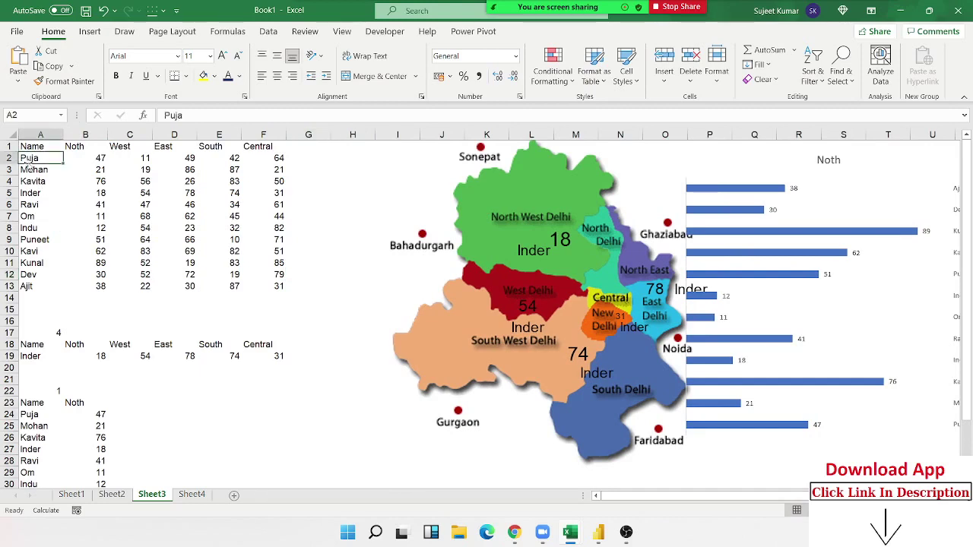